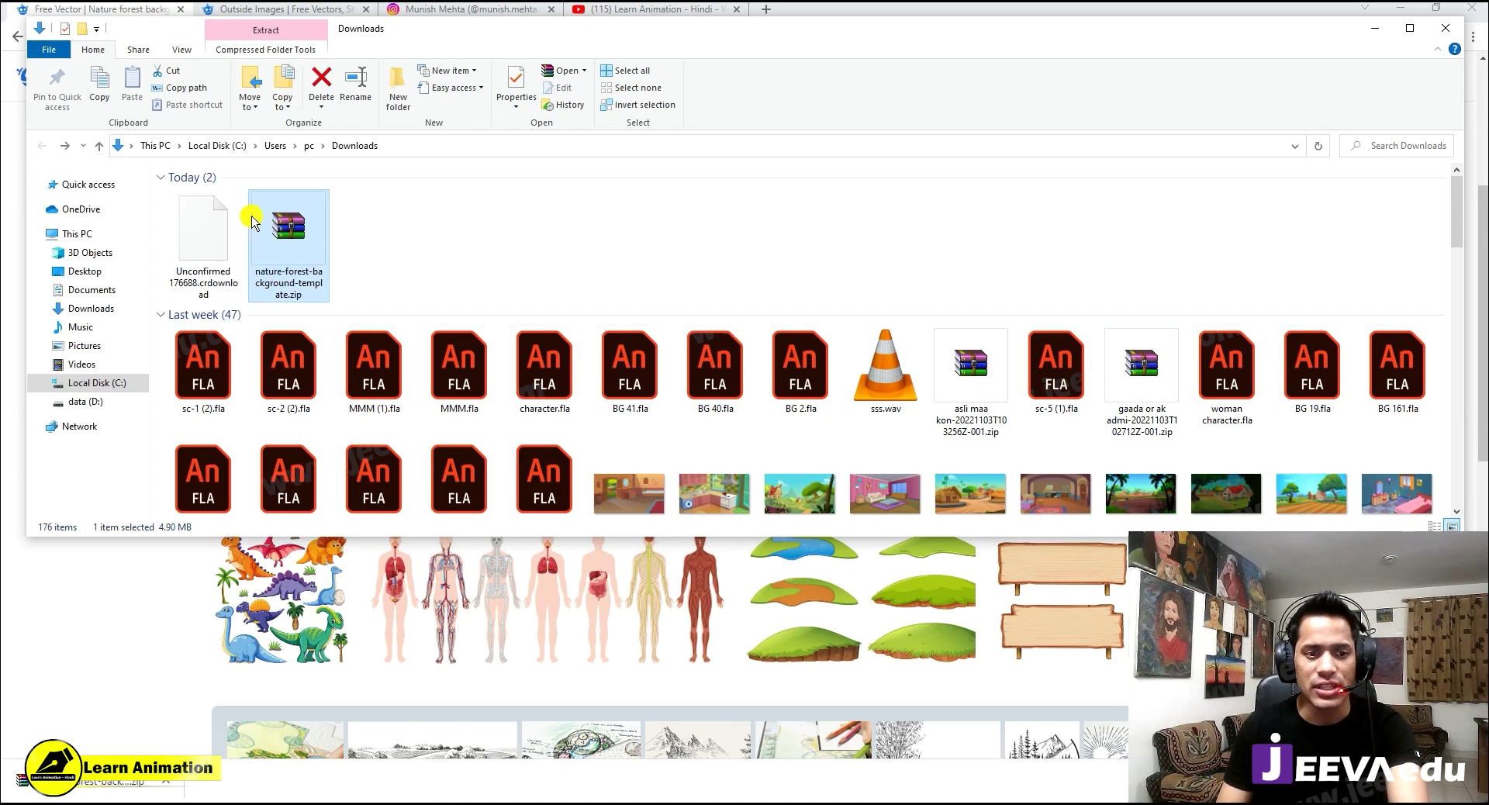
# - Extract nature-forest-background-template.zip to the default destination and open the extracted folder in a maximized window
pyautogui.rightClick(279, 222)
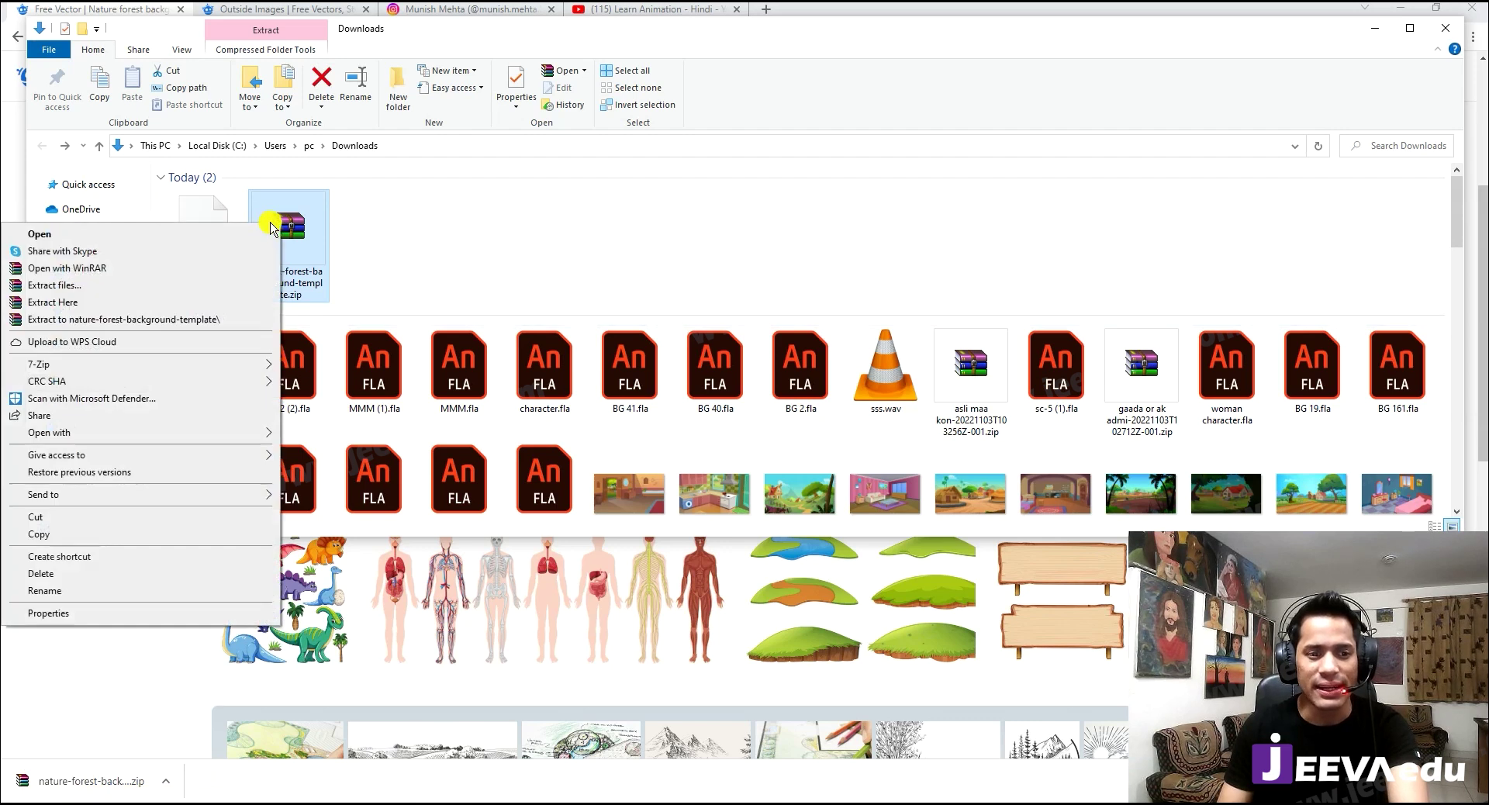
pyautogui.click(190, 286)
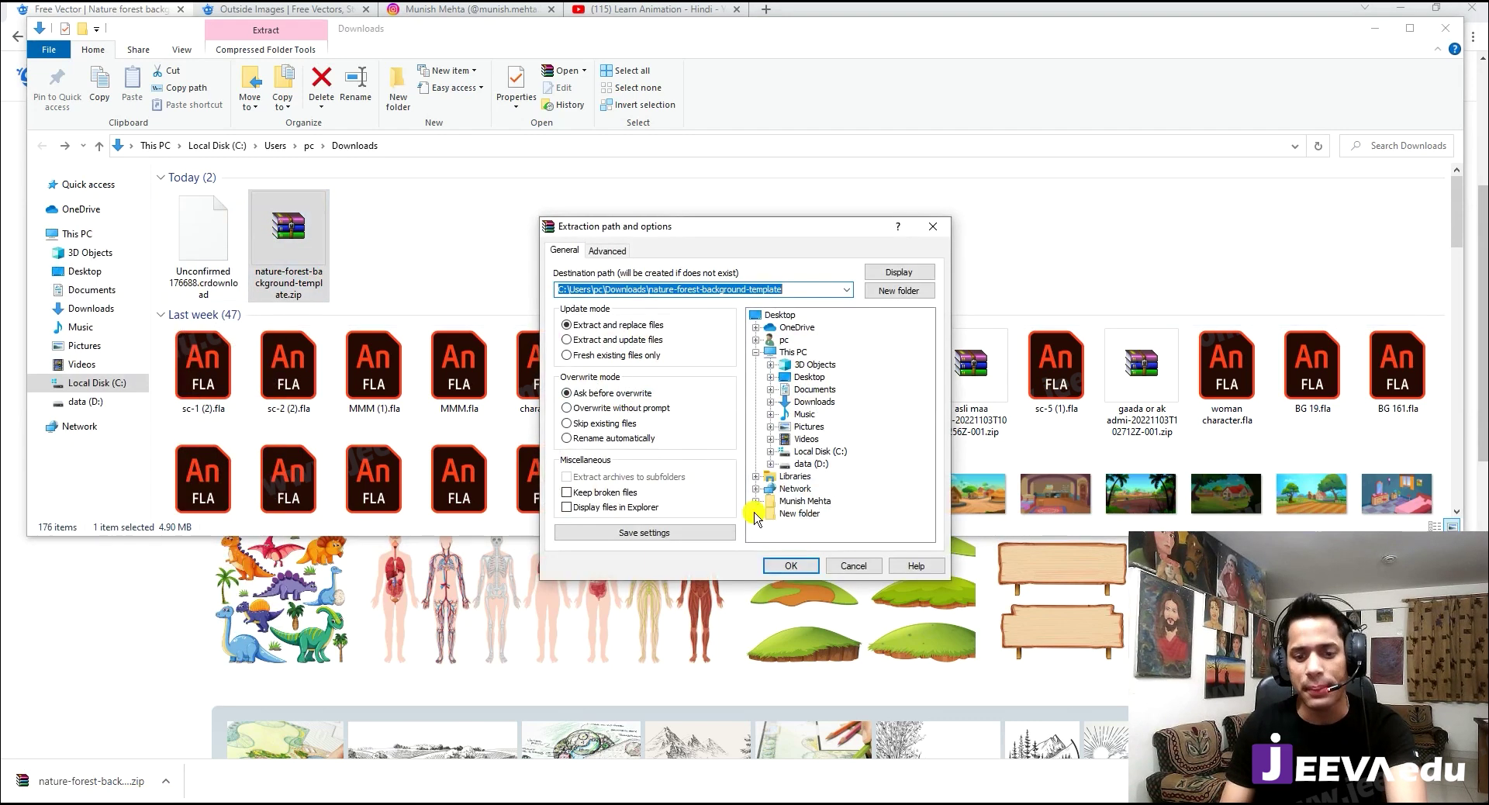
pyautogui.click(791, 566)
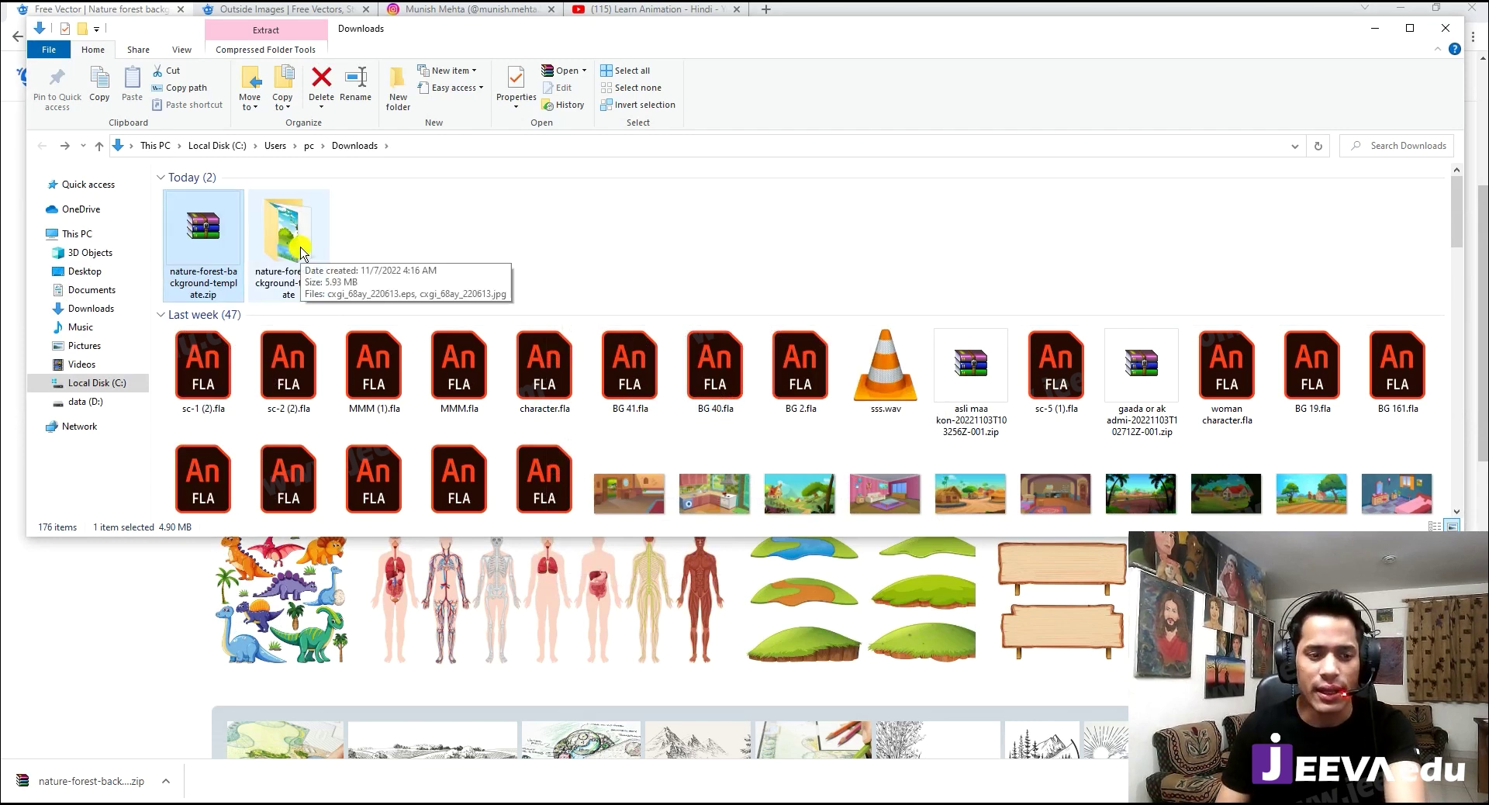
pyautogui.doubleClick(302, 255)
pyautogui.click(1413, 33)
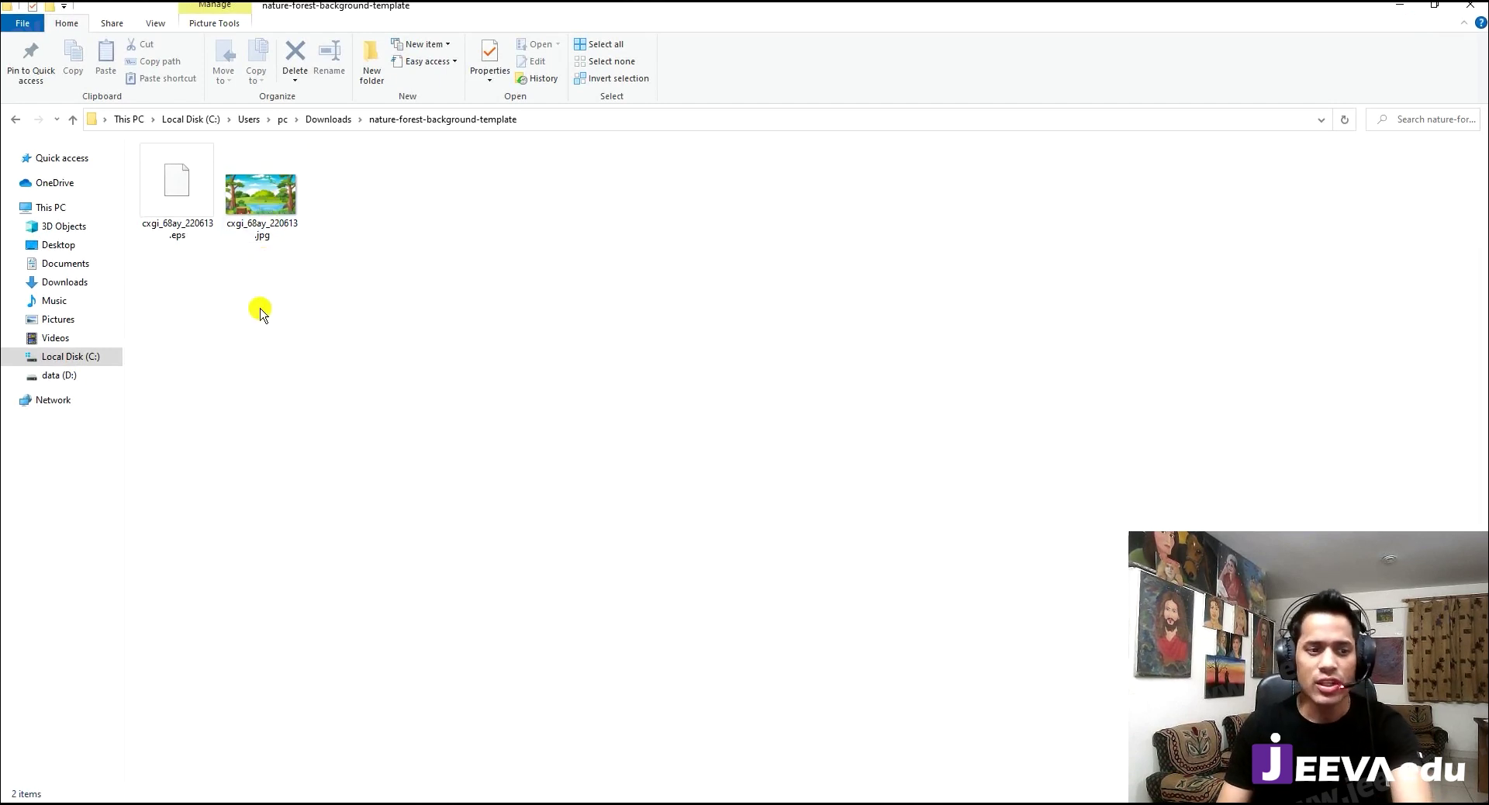
# - Rename cxgi_68ay_220613.eps to cxgi_68ay_220613.ai and accept the extension change
pyautogui.rightClick(198, 231)
pyautogui.click(89, 634)
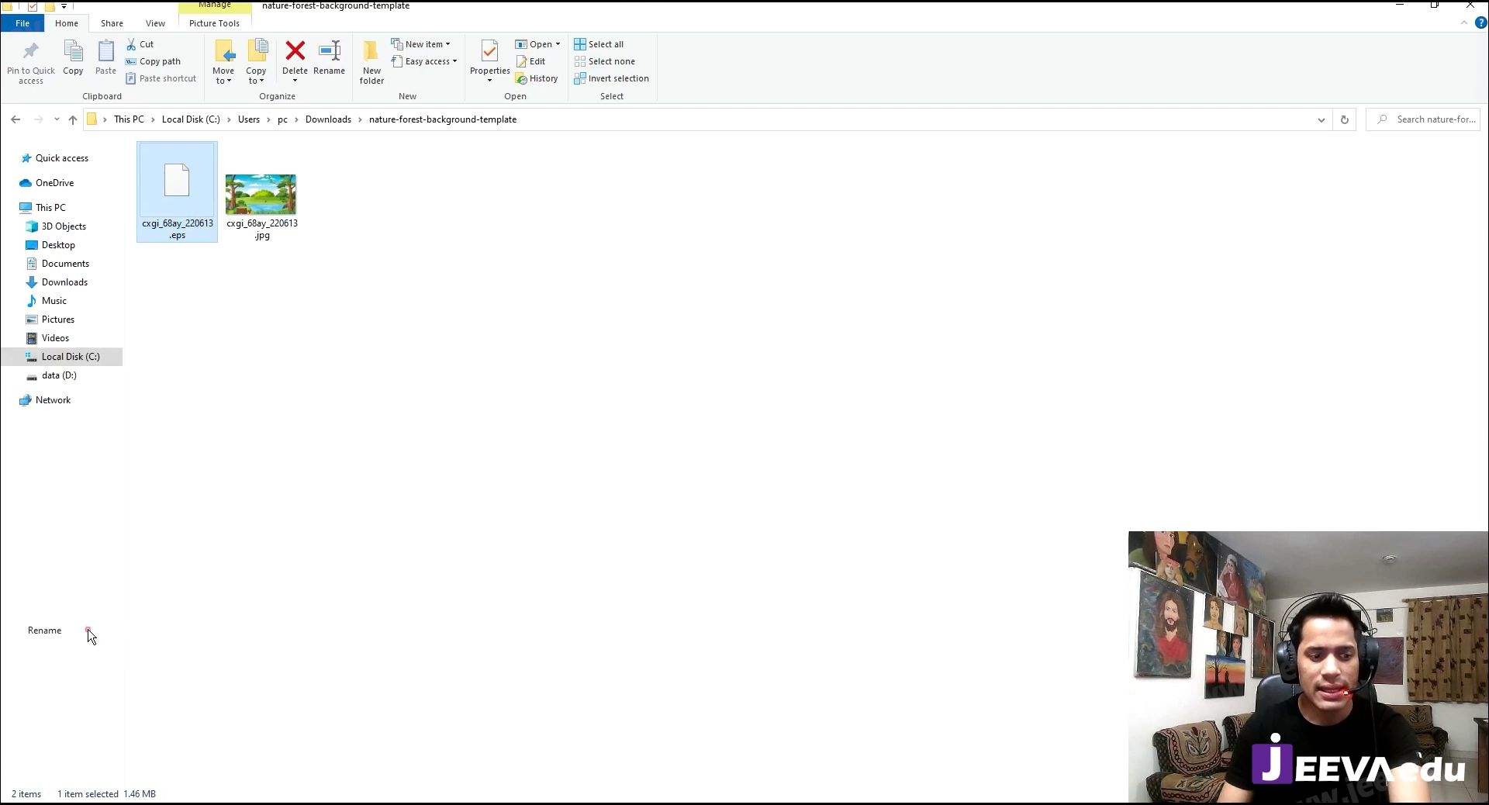
pyautogui.click(193, 237)
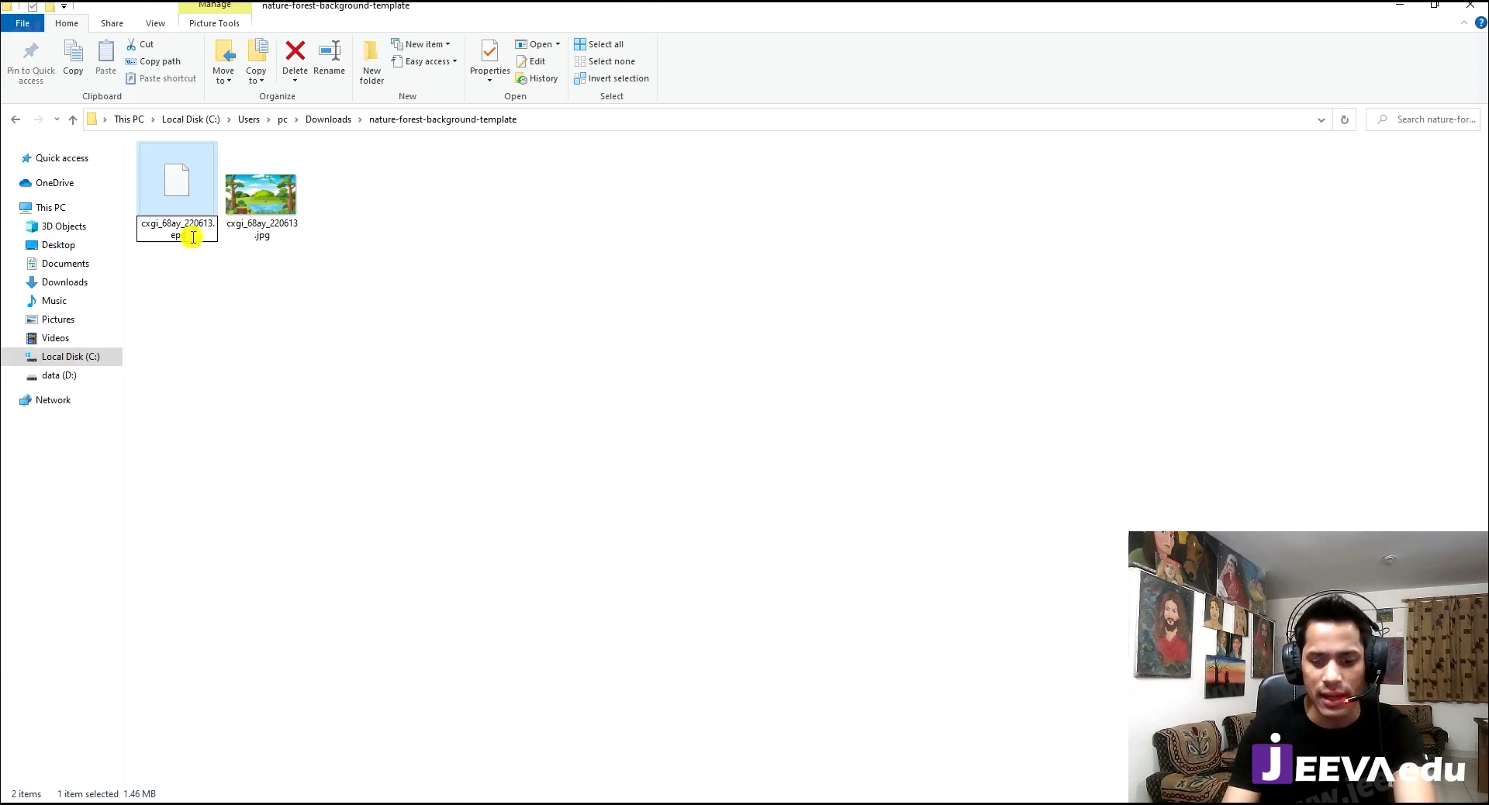
pyautogui.press('BackSpace')
pyautogui.press('BackSpace')
pyautogui.press('BackSpace')
pyautogui.write('ai')
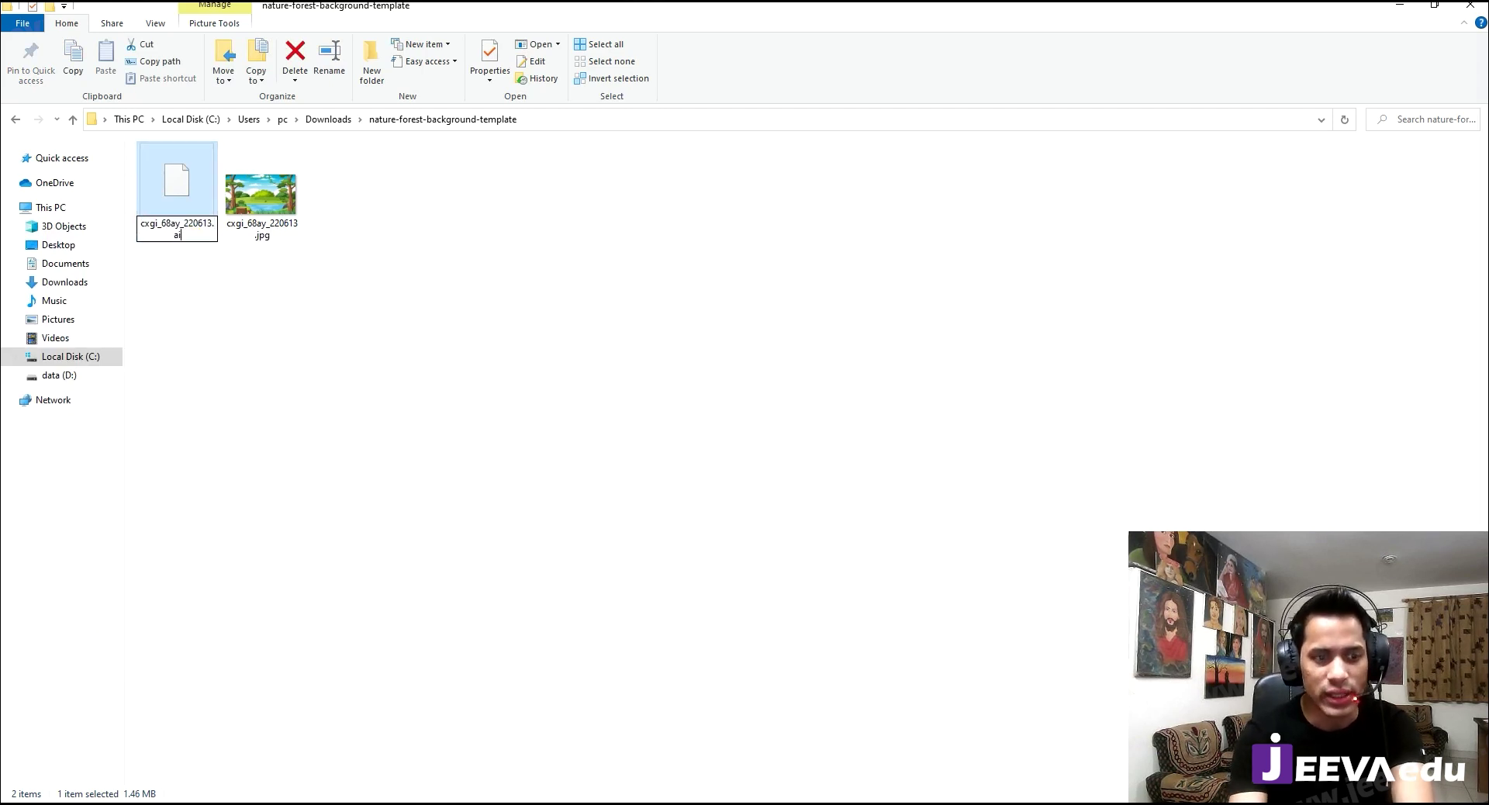
pyautogui.click(378, 353)
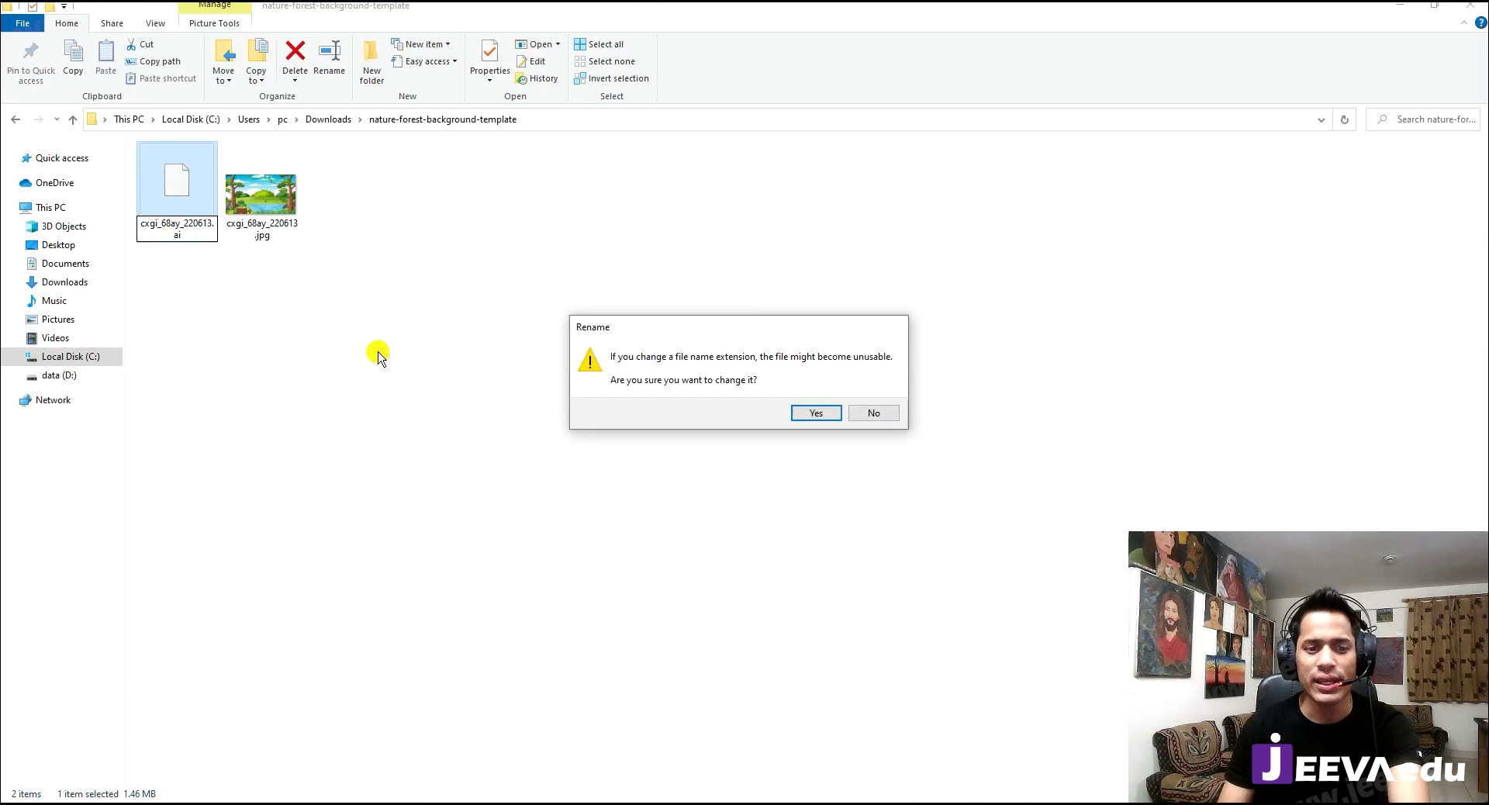
pyautogui.click(822, 417)
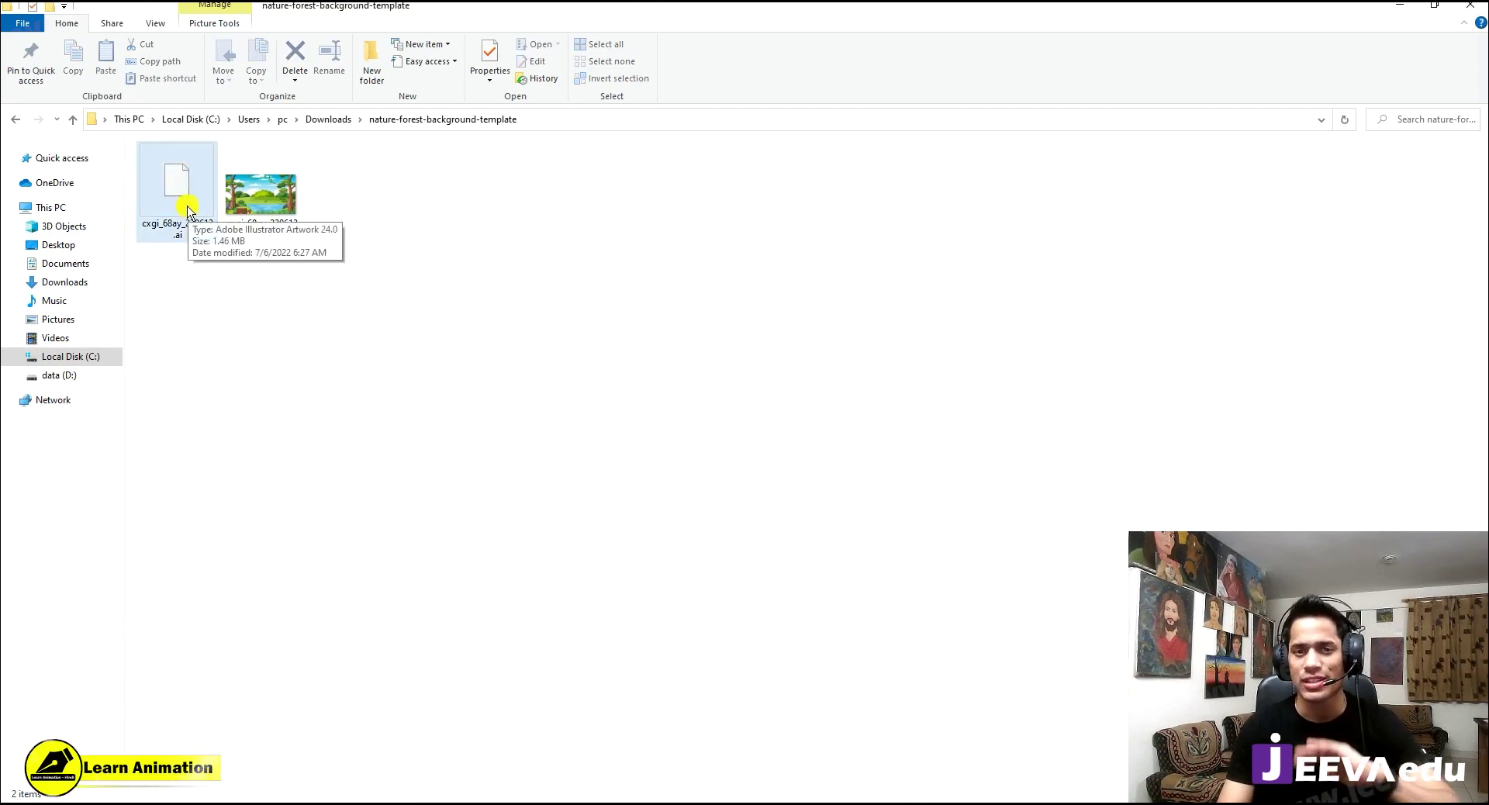
# - Import cxgi_68ay_220613.ai to the stage in Adobe Animate and enlarge the artwork to about 1165 by 655 px
pyautogui.moveTo(187, 210); pyautogui.dragTo(553, 517)
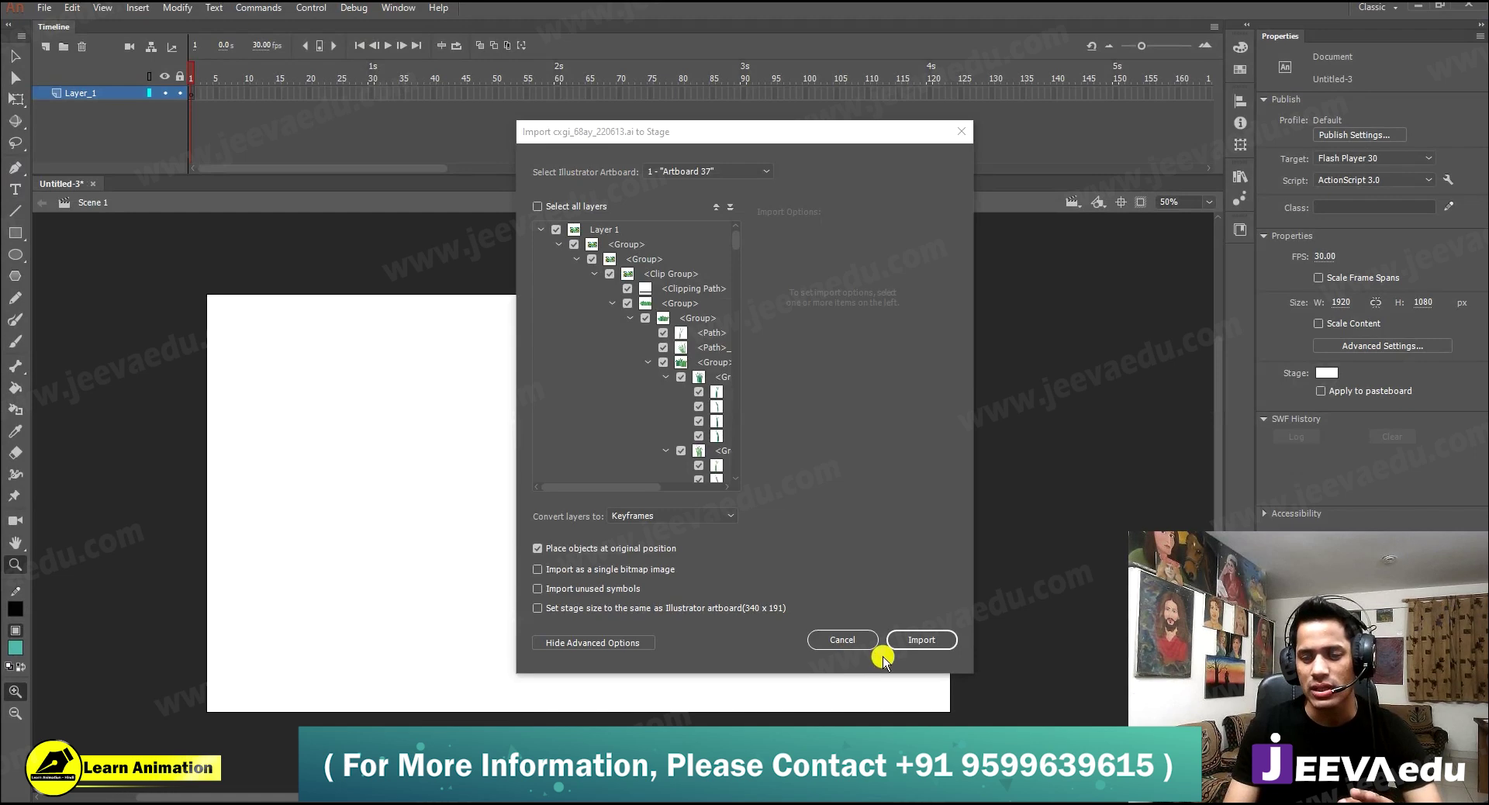
pyautogui.click(918, 642)
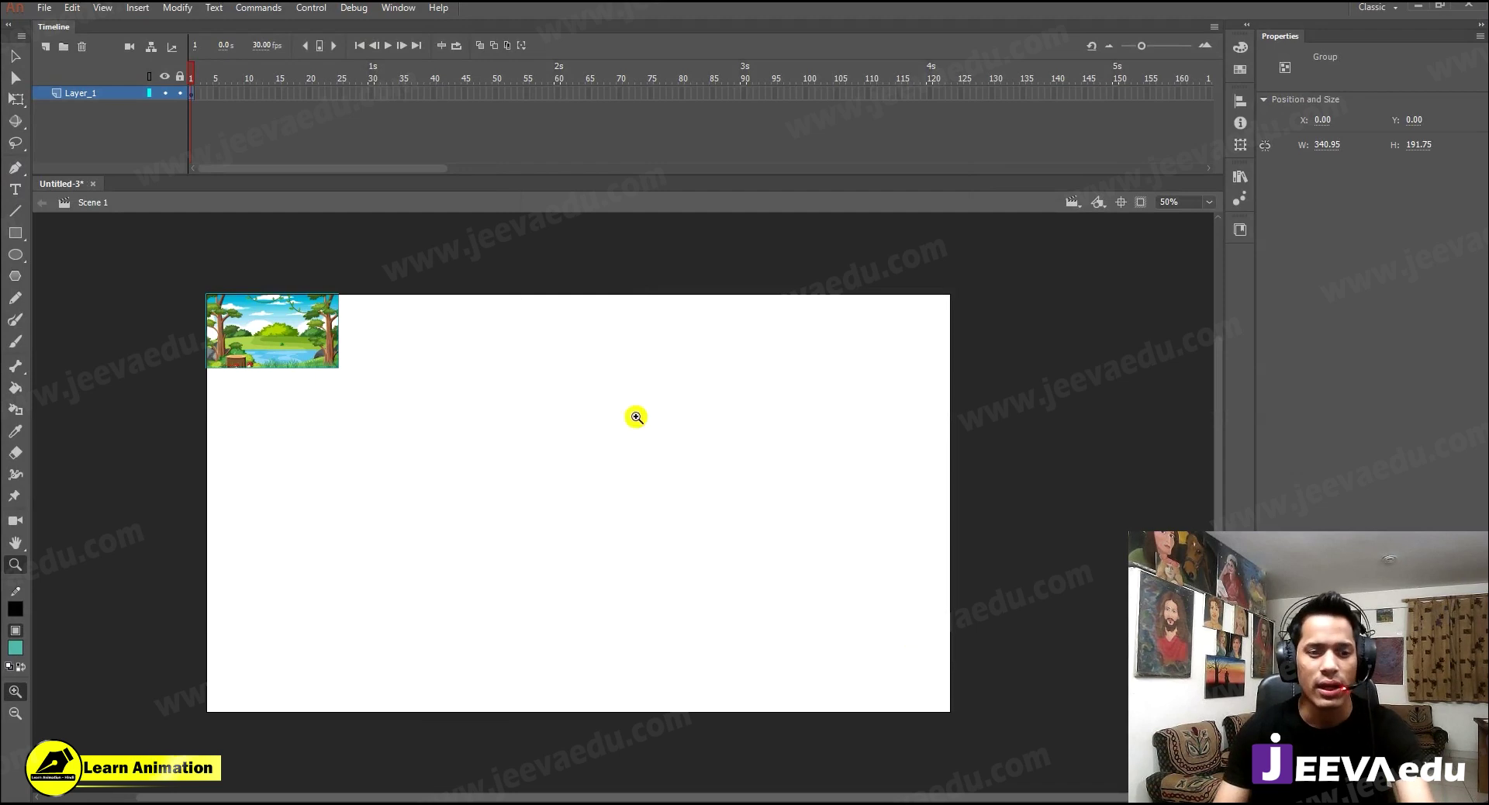
pyautogui.press('v')
pyautogui.moveTo(406, 271); pyautogui.dragTo(496, 509)
pyautogui.press('q')
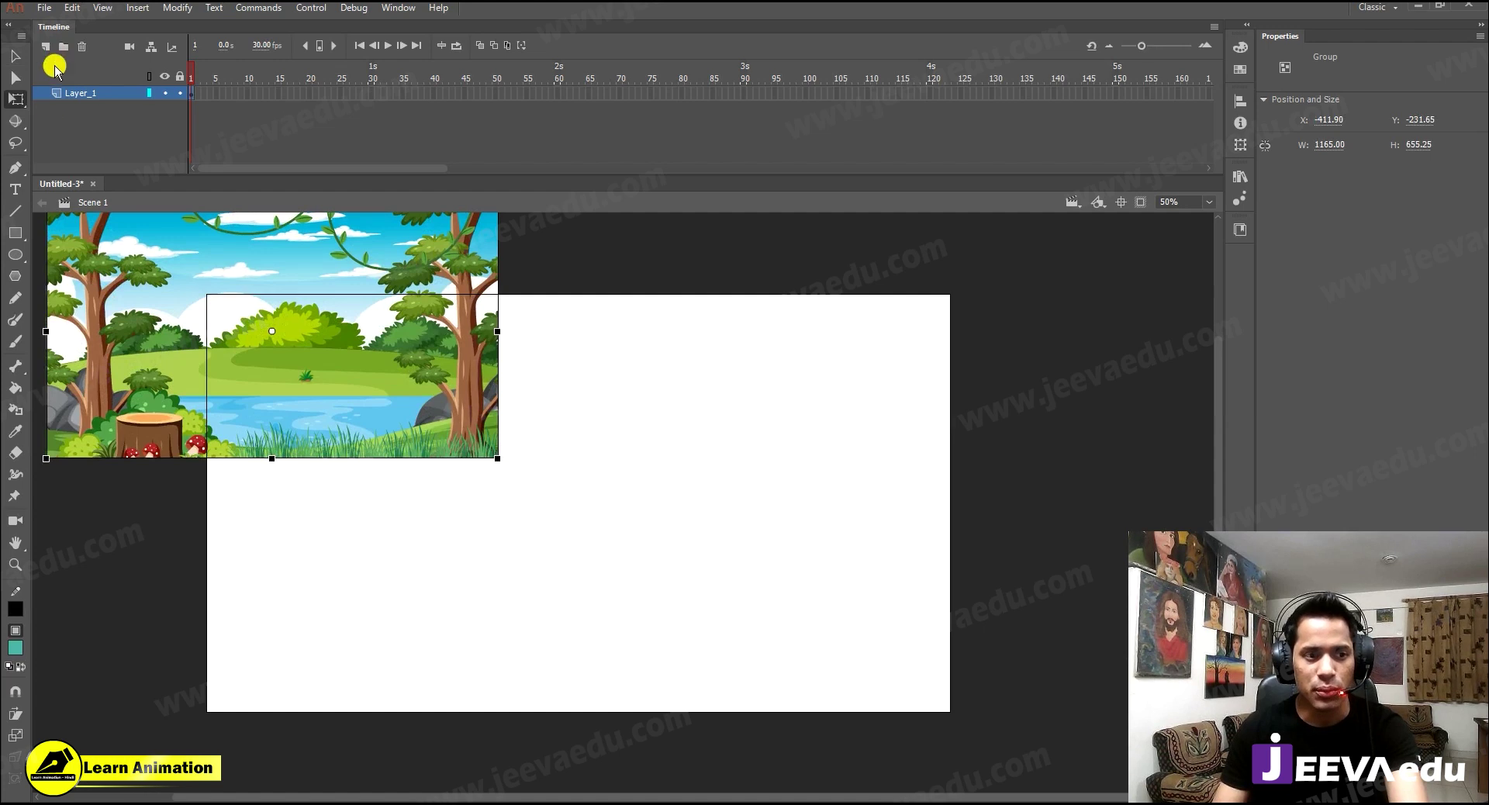
# - Move the forest artwork onto the middle of the stage and scale it by 125% twice
pyautogui.moveTo(331, 359); pyautogui.dragTo(633, 521)
pyautogui.hotkey('ctrl', 'alt', 's')
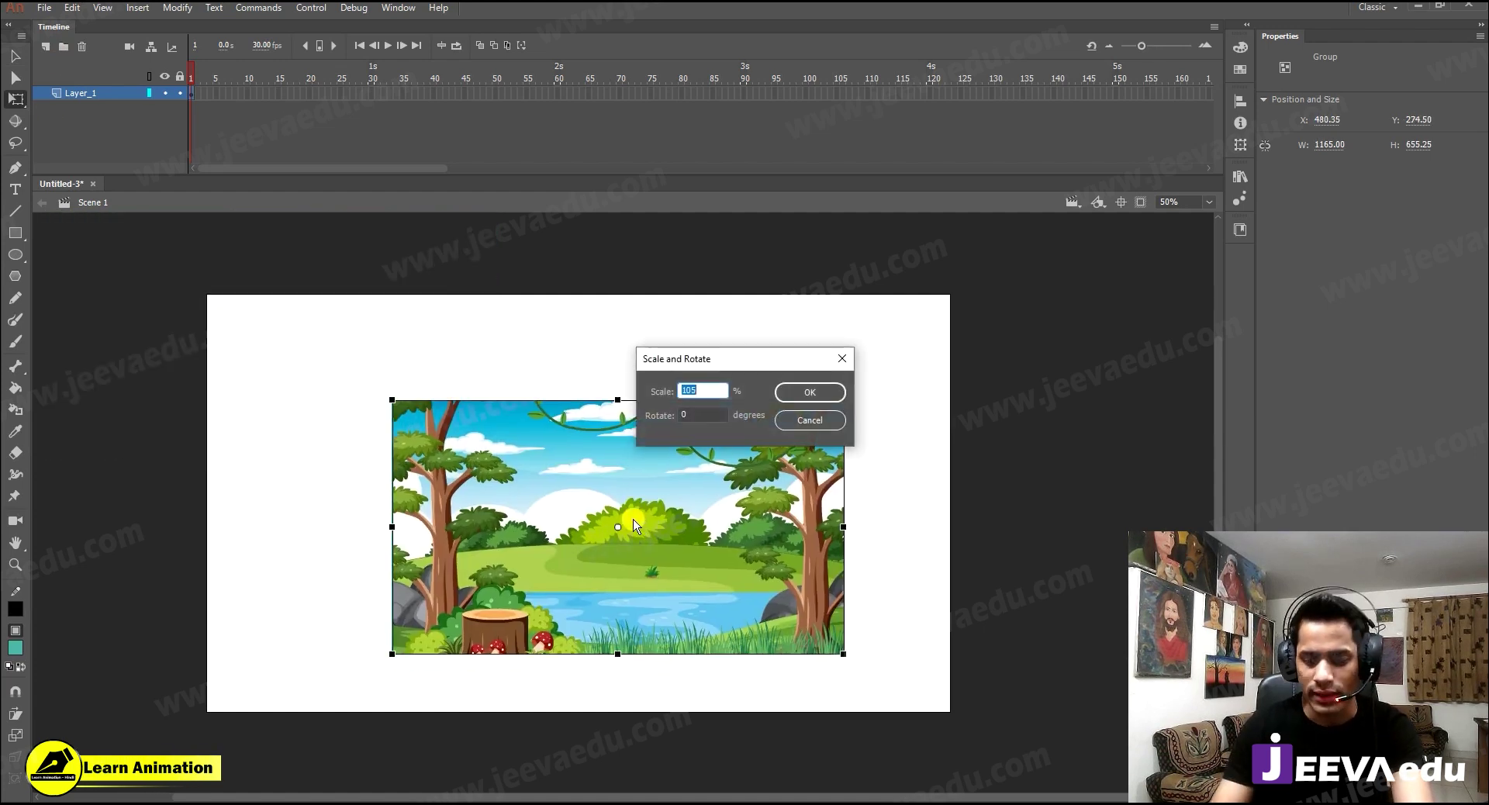
pyautogui.write('125')
pyautogui.press('Return')
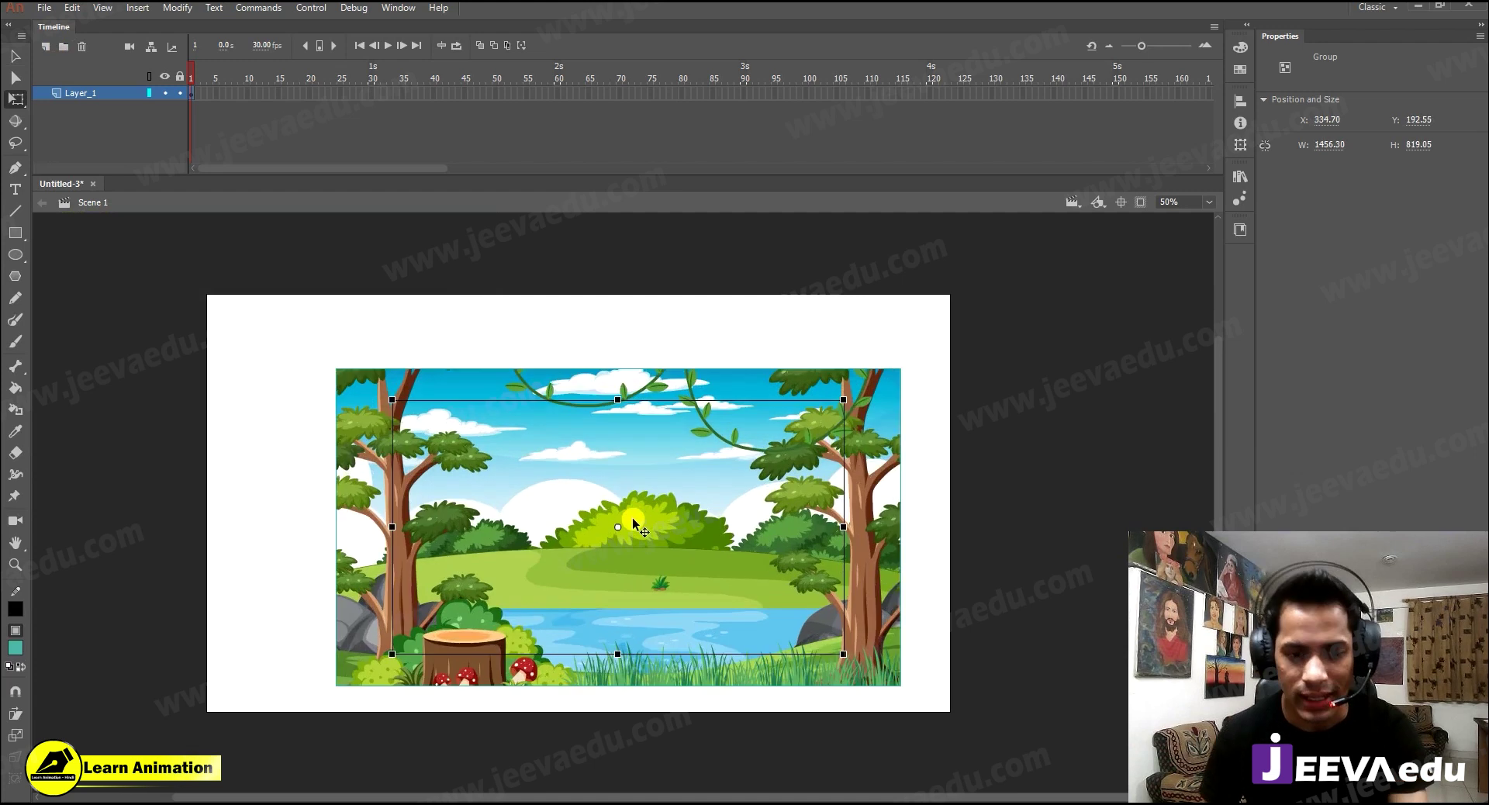
pyautogui.hotkey('ctrl', 'alt', 's')
pyautogui.press('Return')
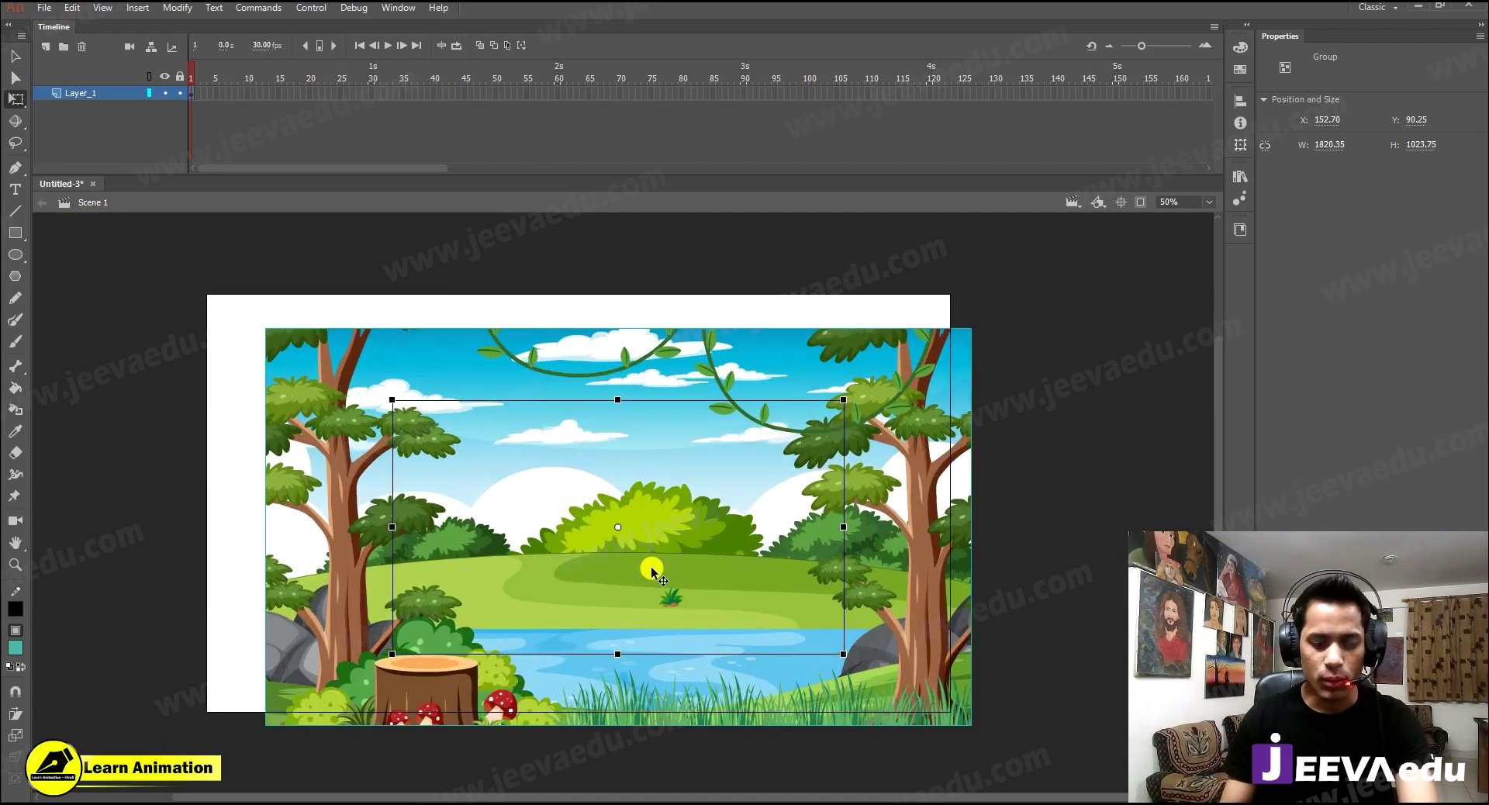
# - Center the forest artwork horizontally and vertically on the stage
pyautogui.press('v')
pyautogui.moveTo(649, 545)
pyautogui.mouseDown()
pyautogui.moveTo(610, 517)
pyautogui.moveTo(660, 545)
pyautogui.moveTo(643, 535)
pyautogui.mouseUp()
pyautogui.click(1237, 102)
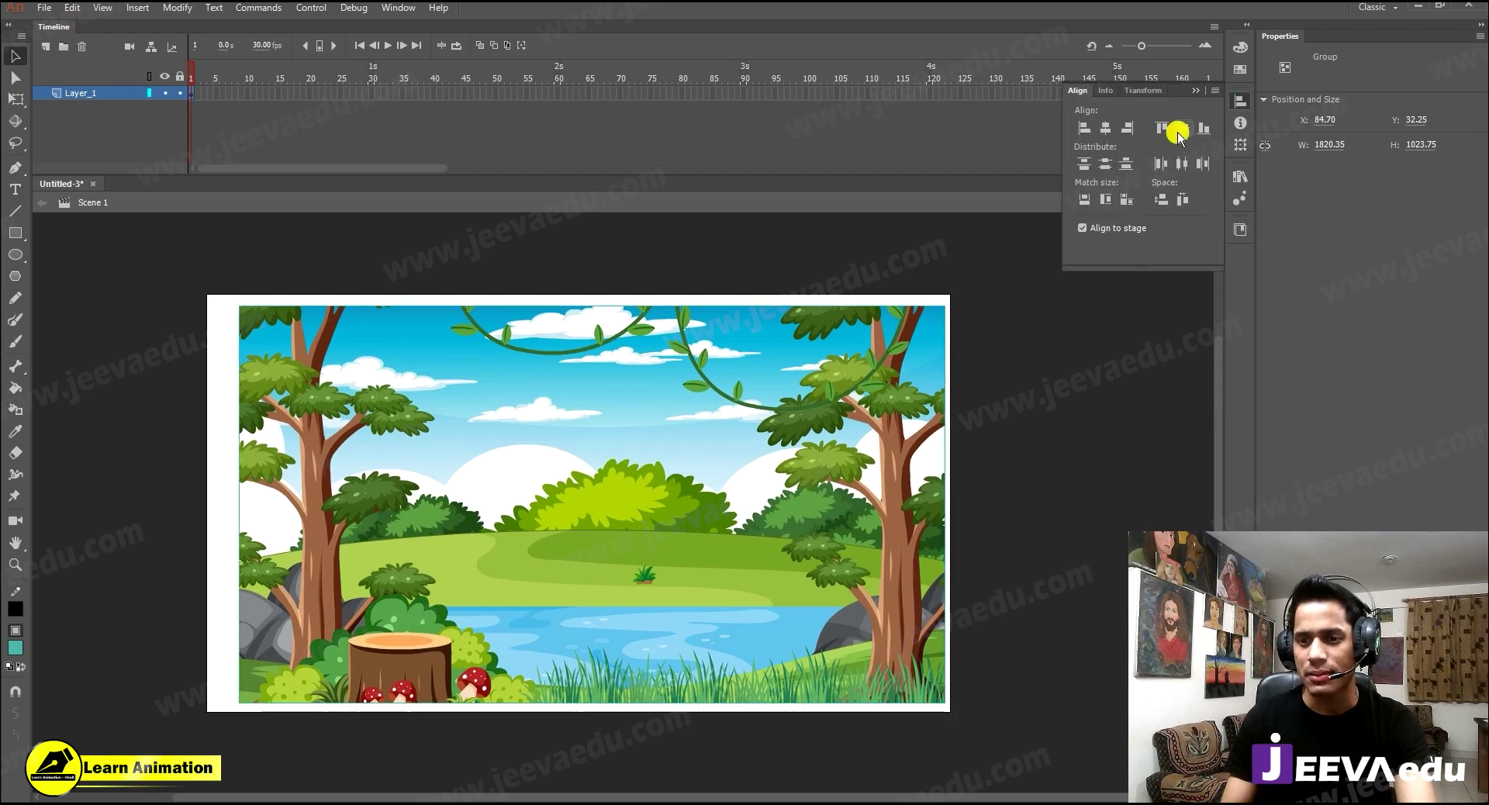
pyautogui.click(1103, 128)
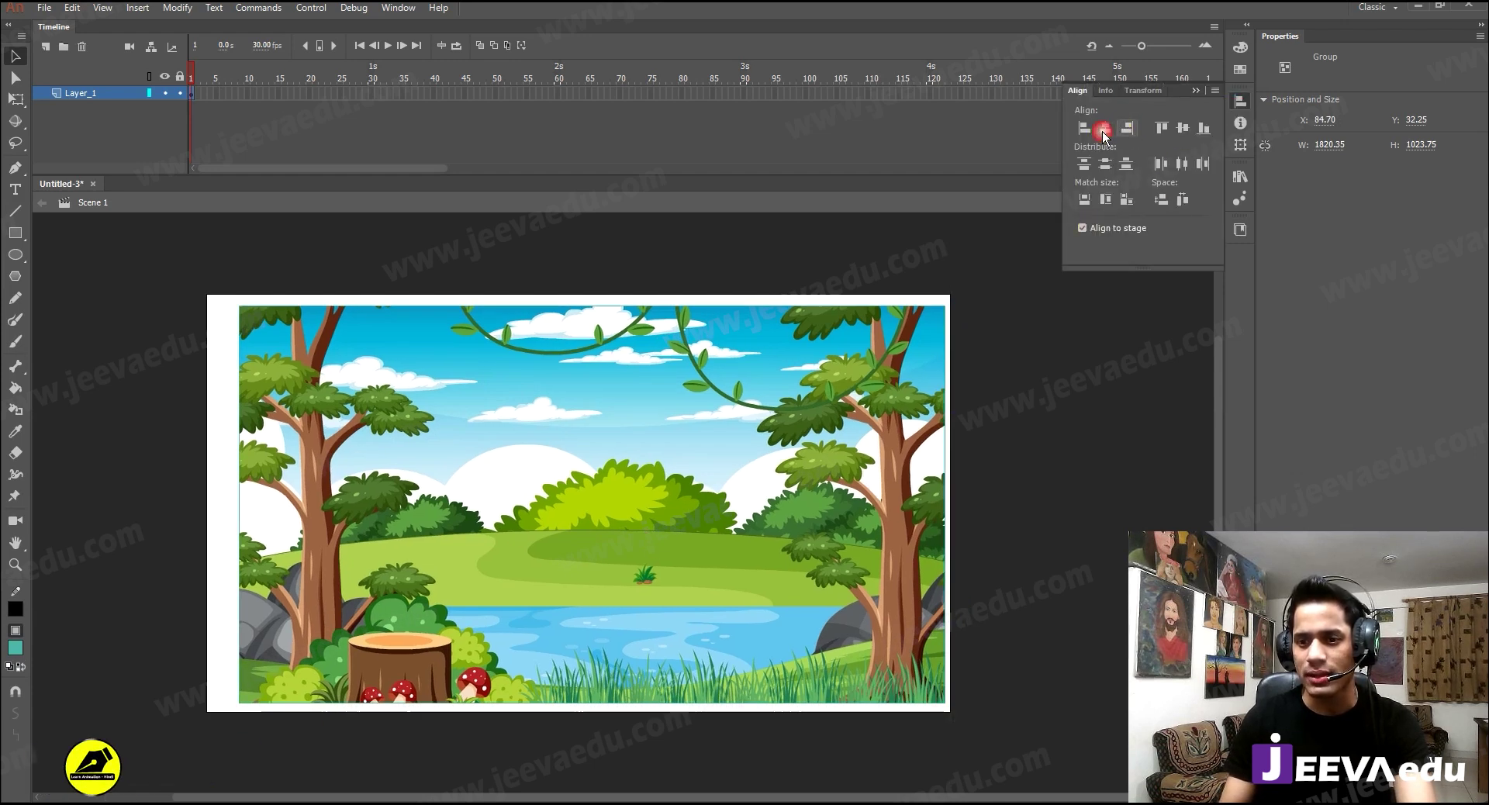
pyautogui.click(1191, 127)
pyautogui.click(953, 530)
# - Scale the centered artwork to about 1911 by 1075 px so it nearly fills the stage
pyautogui.click(784, 546)
pyautogui.hotkey('ctrl', 'alt', 's')
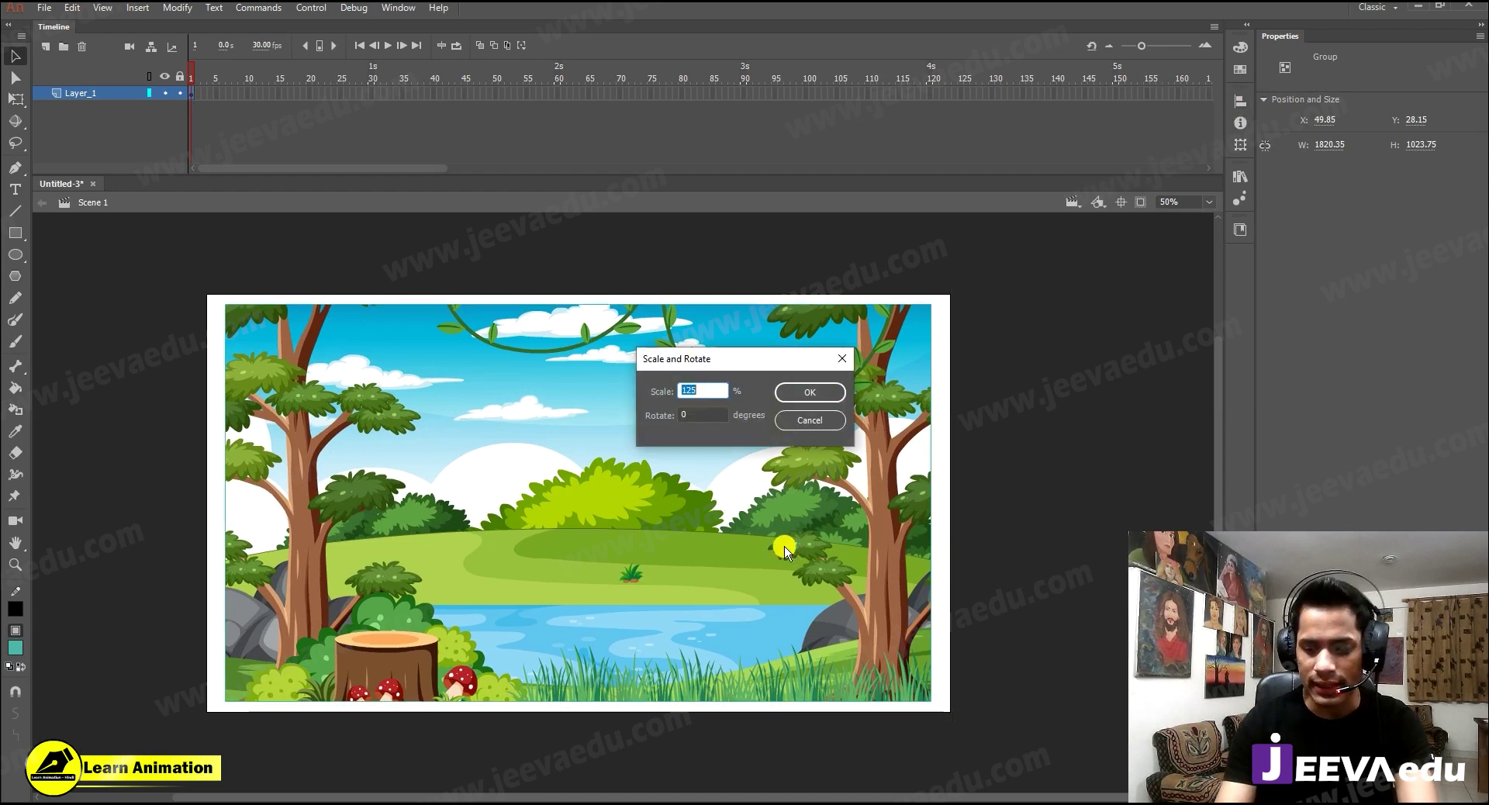
pyautogui.press('Return')
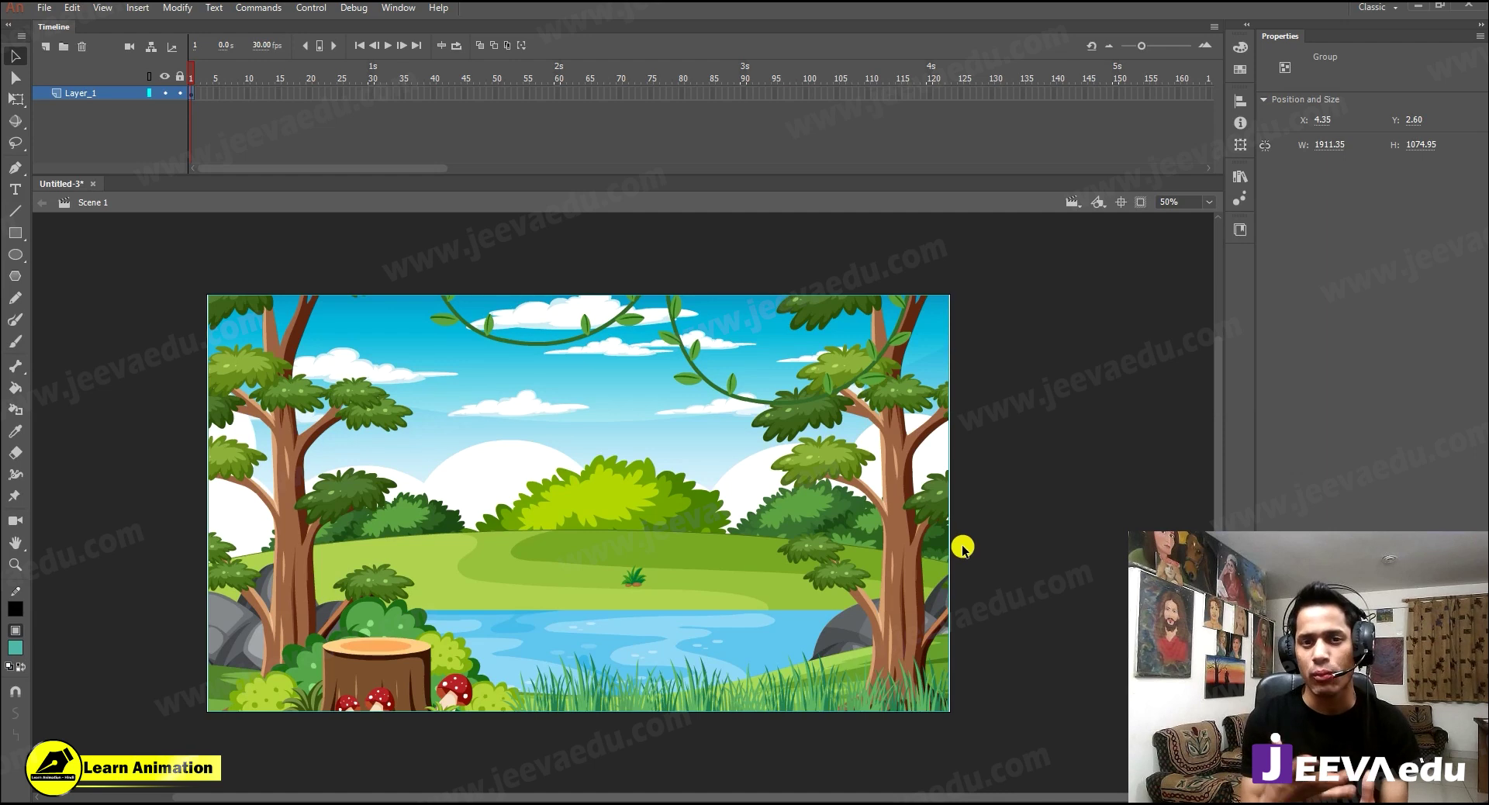
# - Break the artwork group apart and delete the red rectangle covering the scene
pyautogui.doubleClick(604, 579)
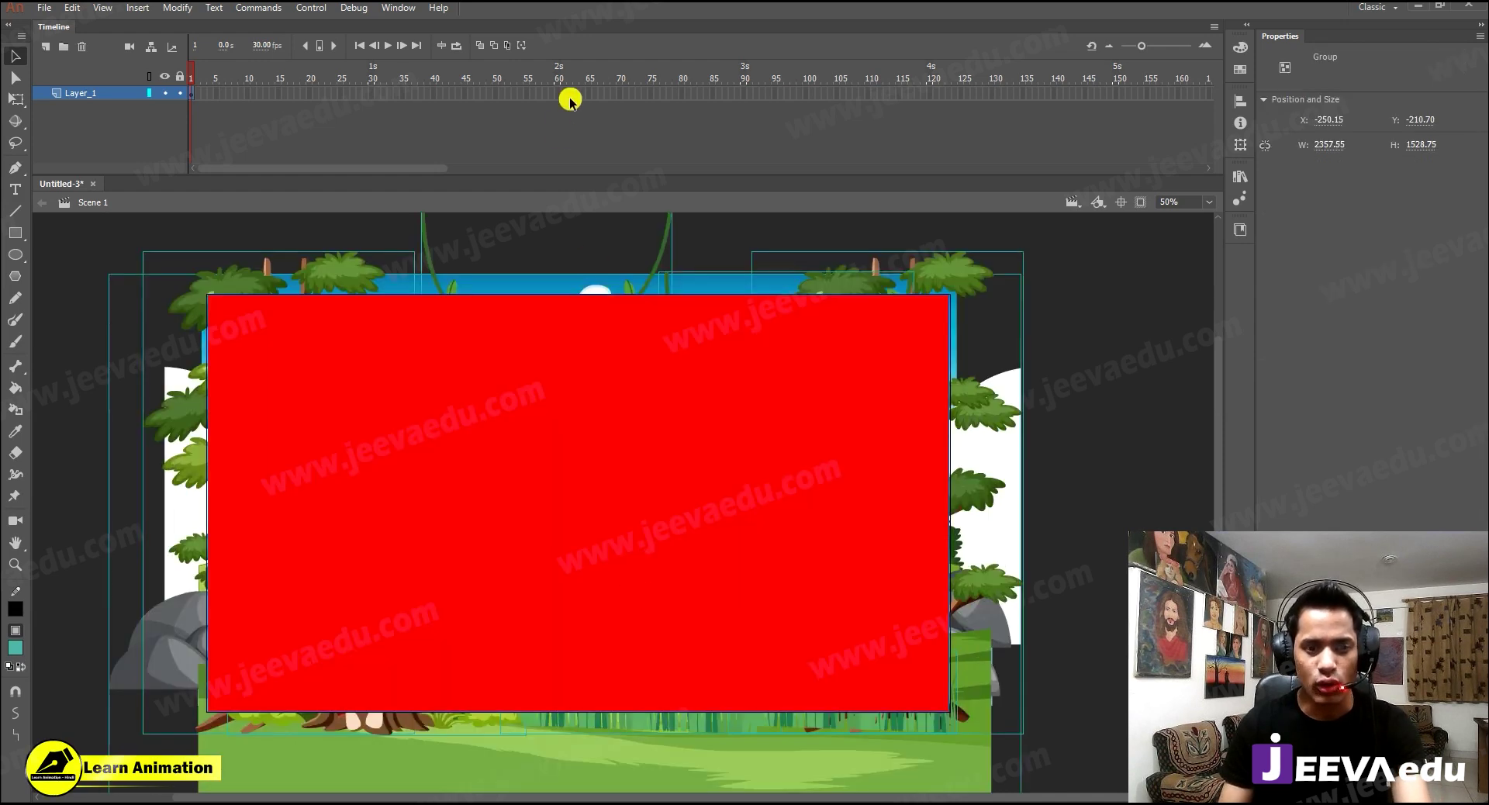
pyautogui.click(608, 225)
pyautogui.click(616, 335)
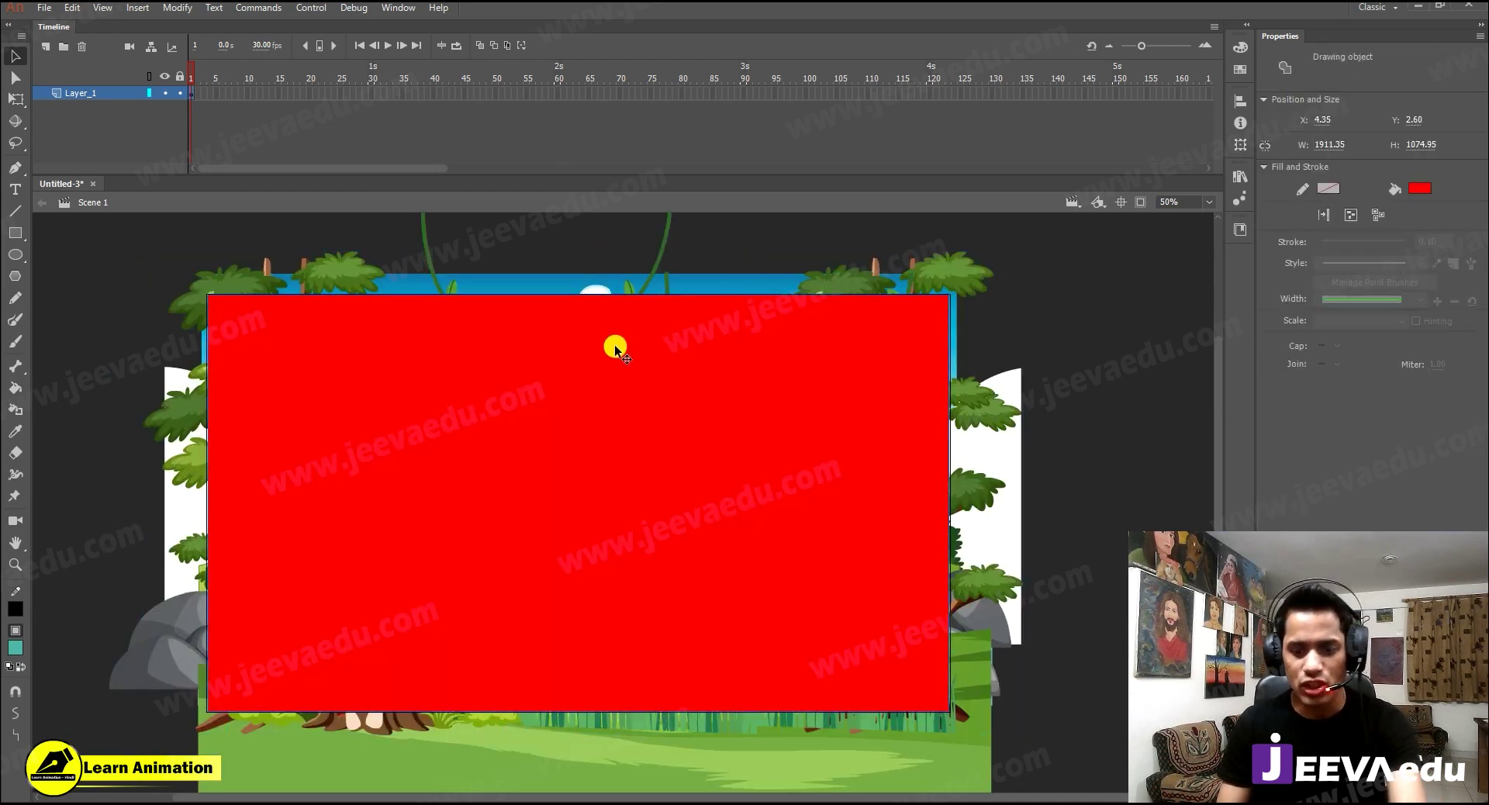
pyautogui.press('Delete')
# - Select all the separate pieces of the forest artwork and convert them to one graphic symbol
pyautogui.press('z')
pyautogui.keyDown('alt'); pyautogui.click(590, 567); pyautogui.keyUp('alt')
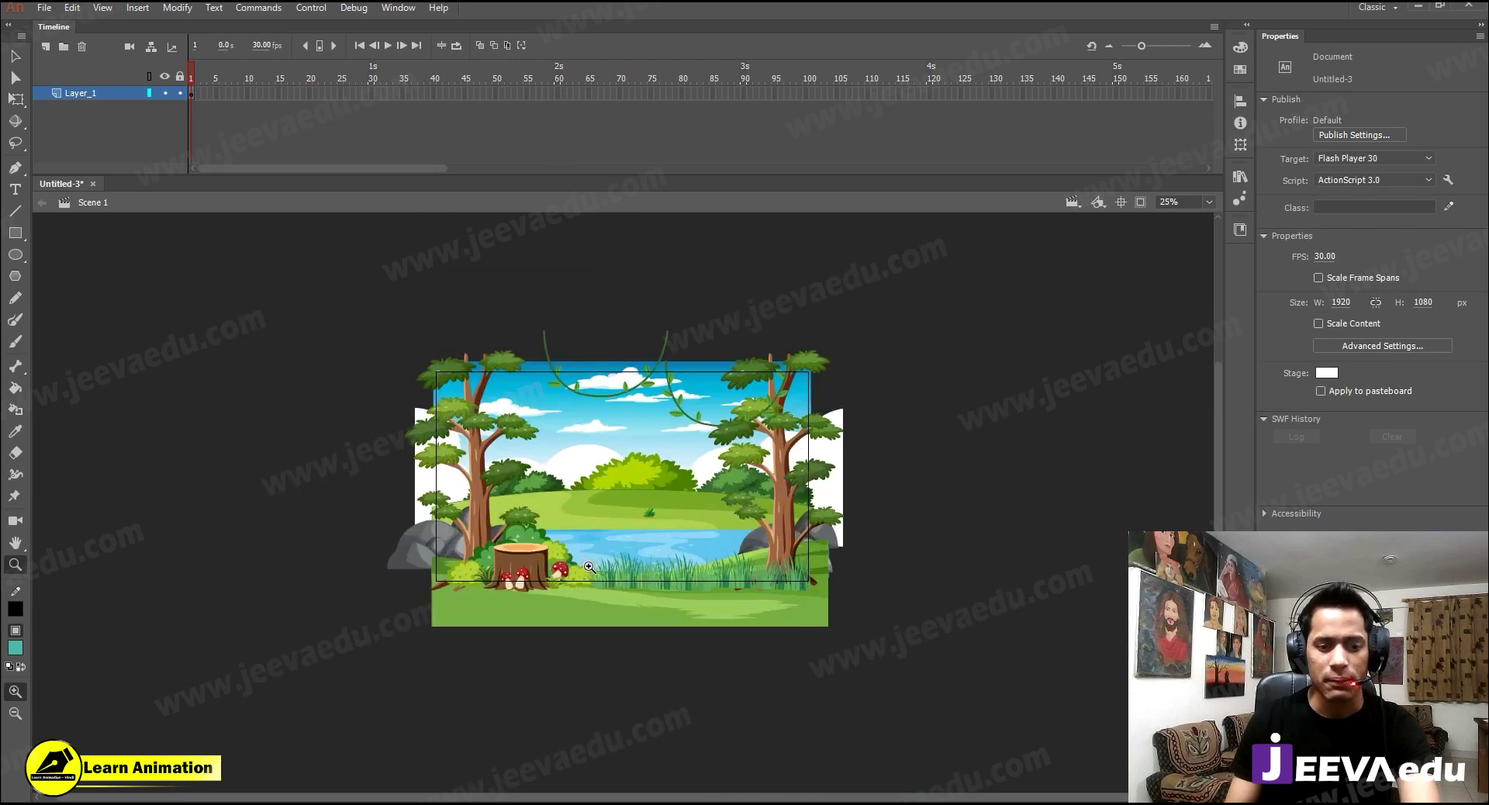
pyautogui.press('v')
pyautogui.moveTo(905, 297); pyautogui.dragTo(428, 652)
pyautogui.press('z')
pyautogui.click(593, 501)
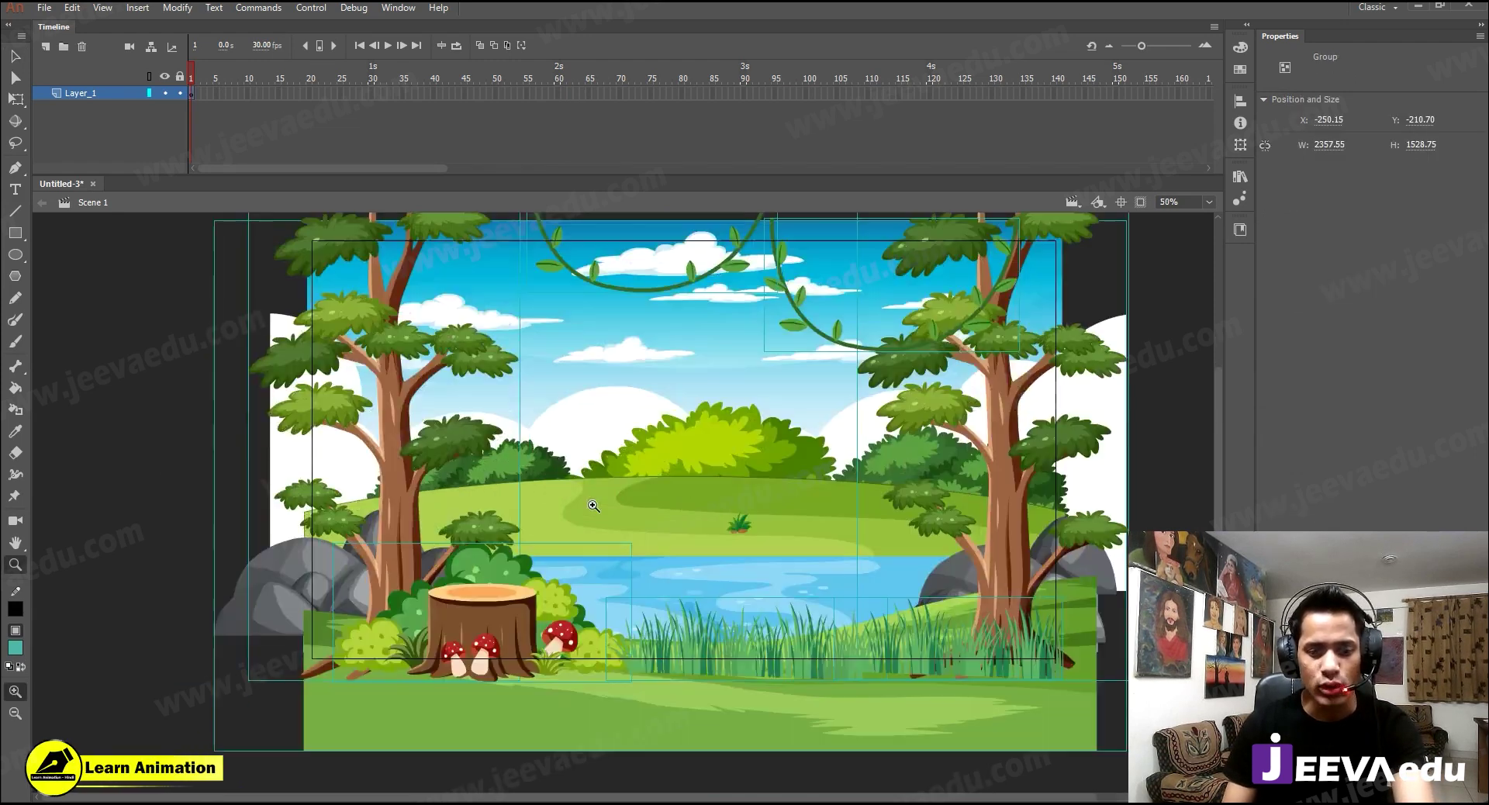
pyautogui.keyDown('alt'); pyautogui.click(595, 547); pyautogui.keyUp('alt')
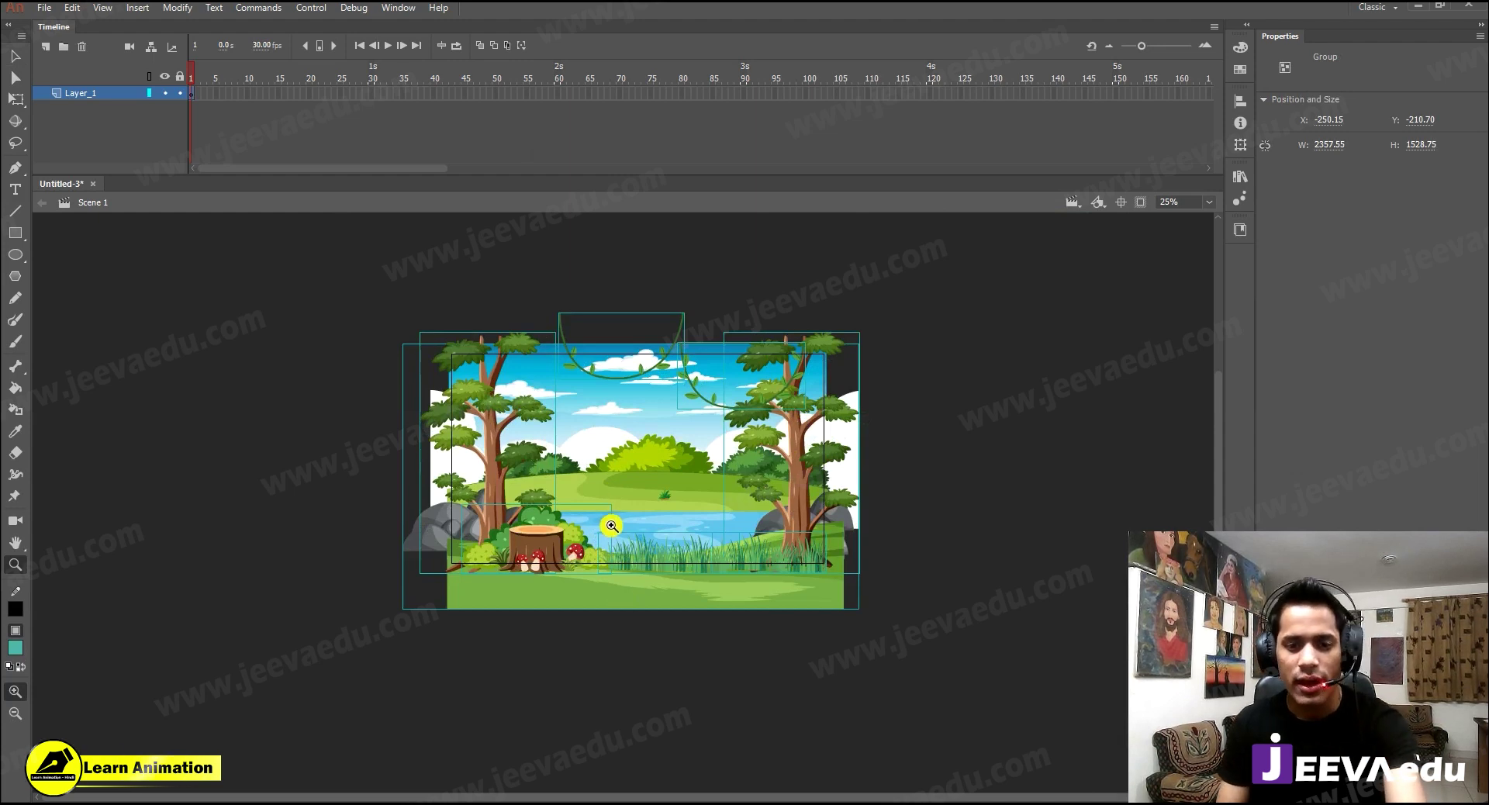
pyautogui.press('F8')
pyautogui.click(842, 193)
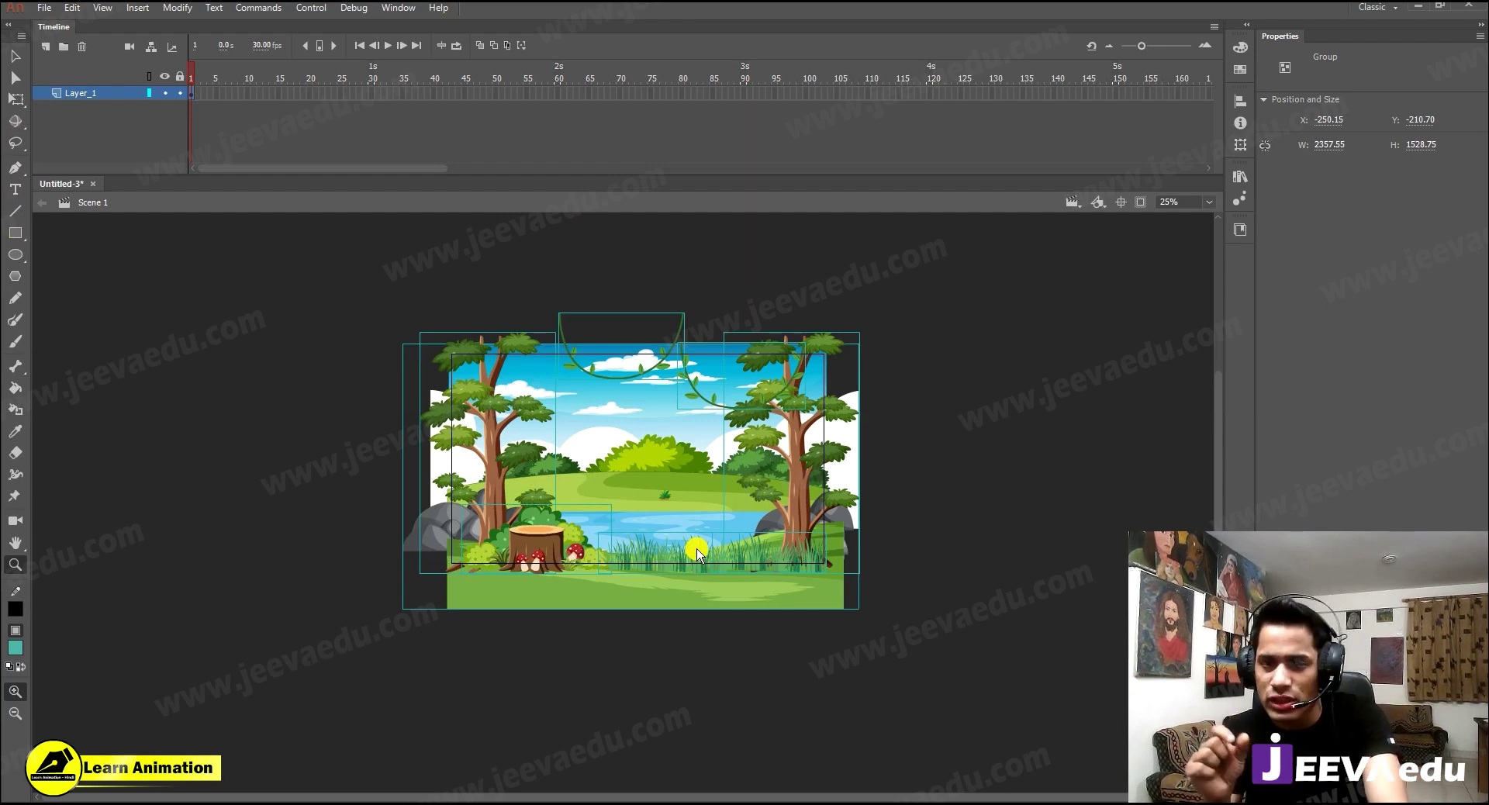
pyautogui.press('F8')
pyautogui.press('Return')
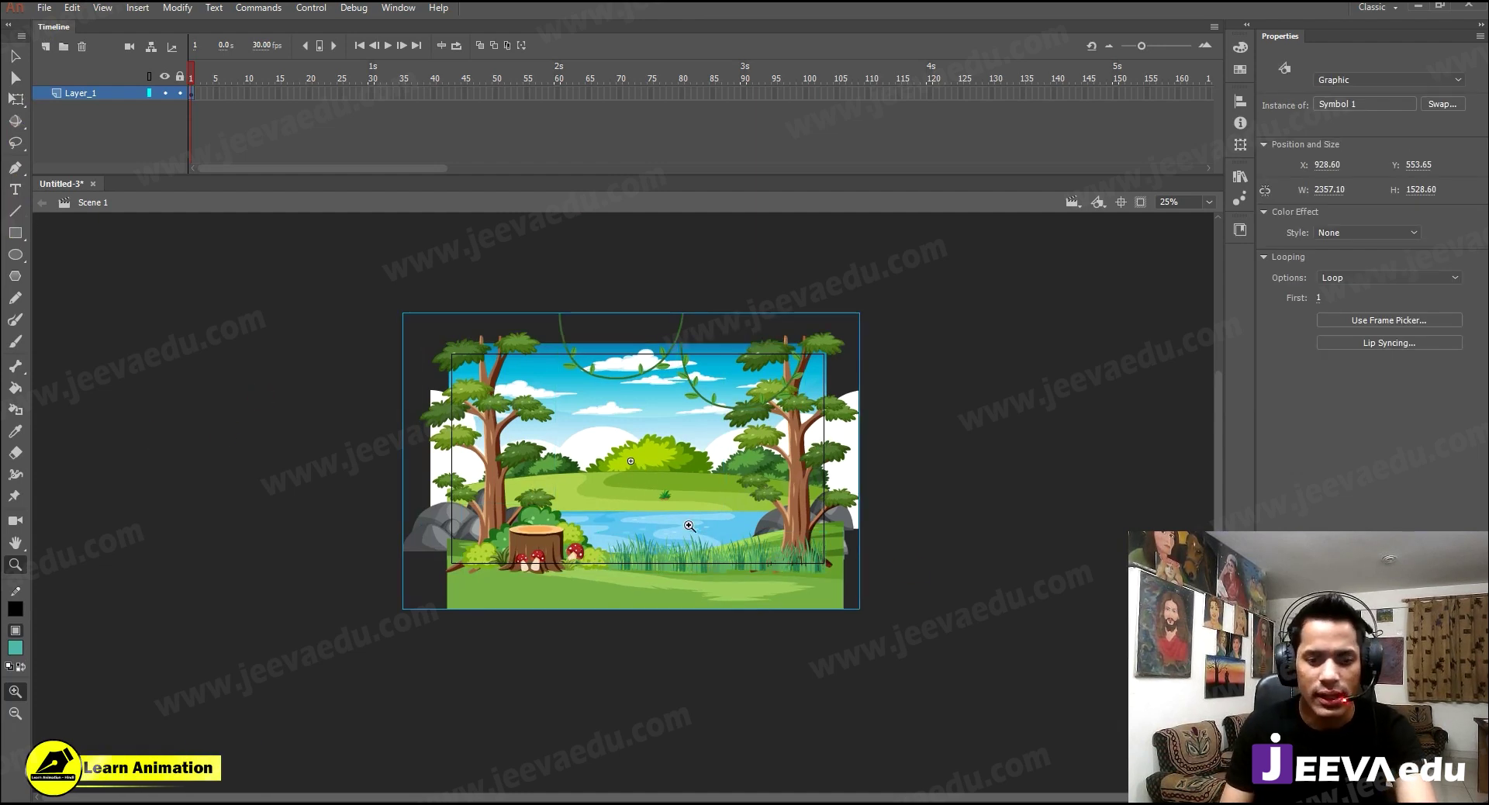
# - Scale the forest background symbol up slightly with Scale and Rotate
pyautogui.click(676, 523)
pyautogui.keyDown('alt'); pyautogui.click(618, 493); pyautogui.keyUp('alt')
pyautogui.press('v')
pyautogui.hotkey('ctrl', 'alt', 's')
pyautogui.press('Return')
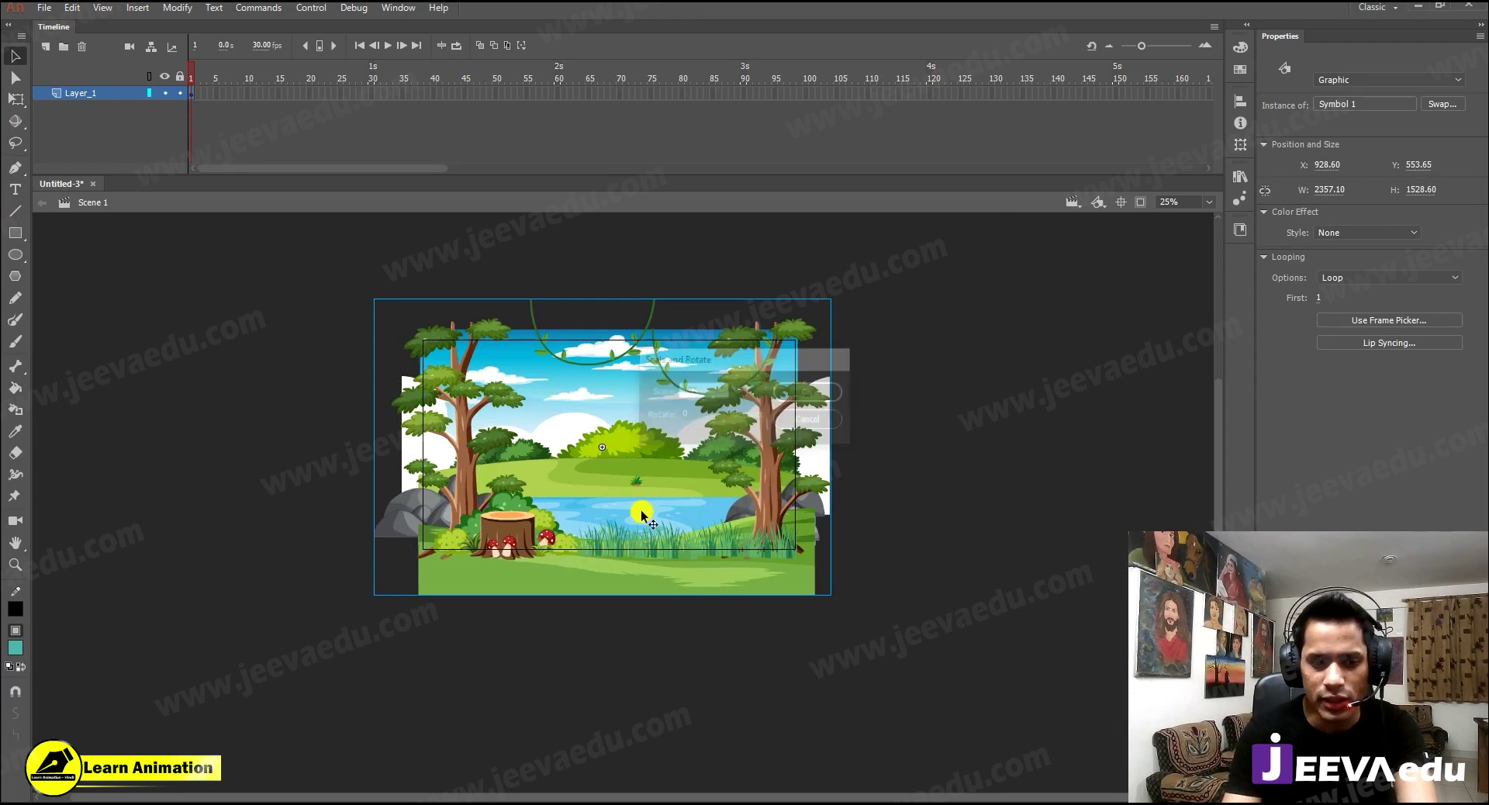
# - Open the background symbol for editing and cut the tree stump group with its bushes and mushrooms
pyautogui.doubleClick(638, 515)
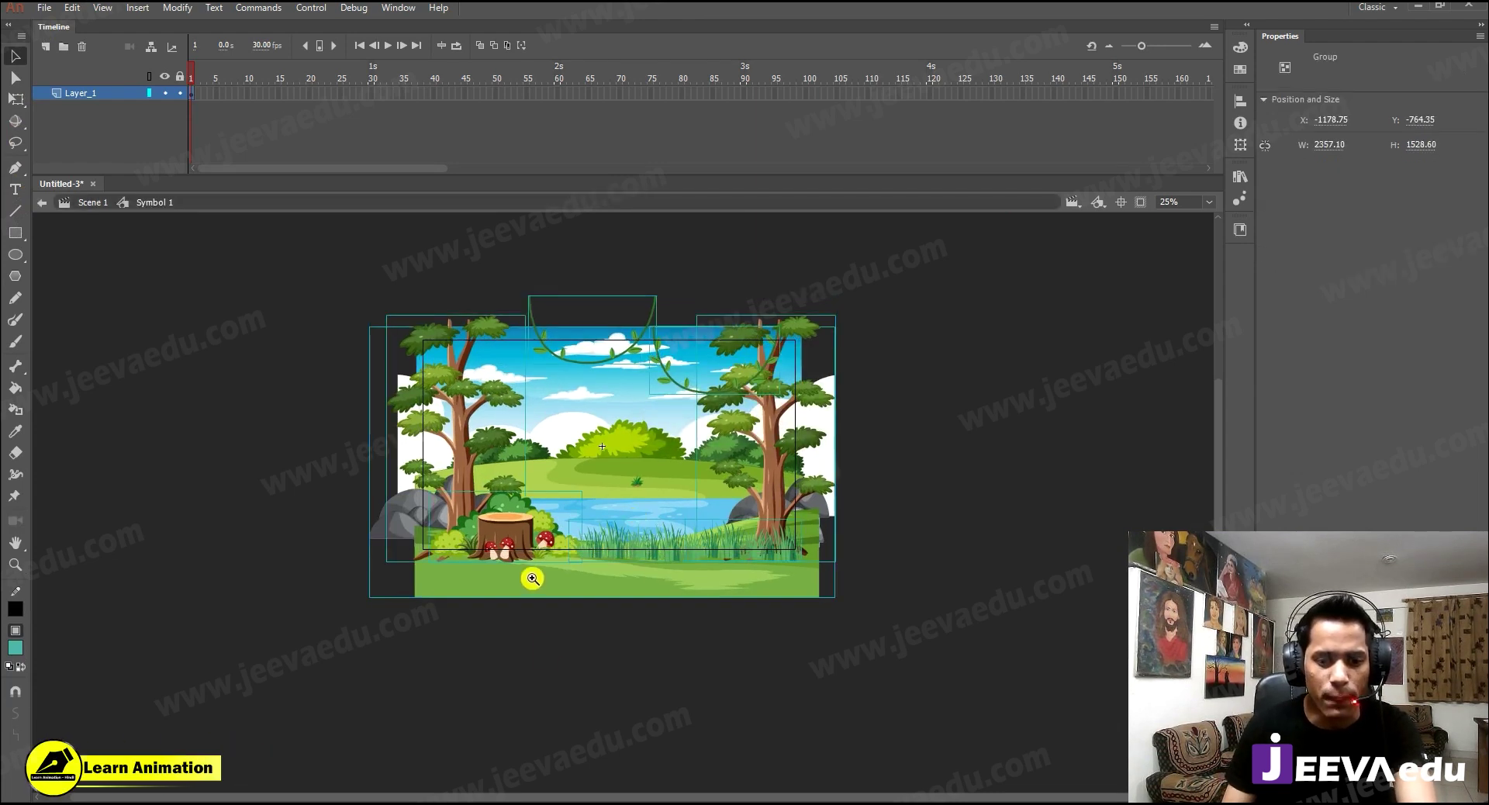
pyautogui.click(548, 659)
pyautogui.click(511, 525)
pyautogui.scroll(2, 512, 525)
pyautogui.moveTo(515, 549); pyautogui.dragTo(524, 605)
pyautogui.hotkey('ctrl', 'z')
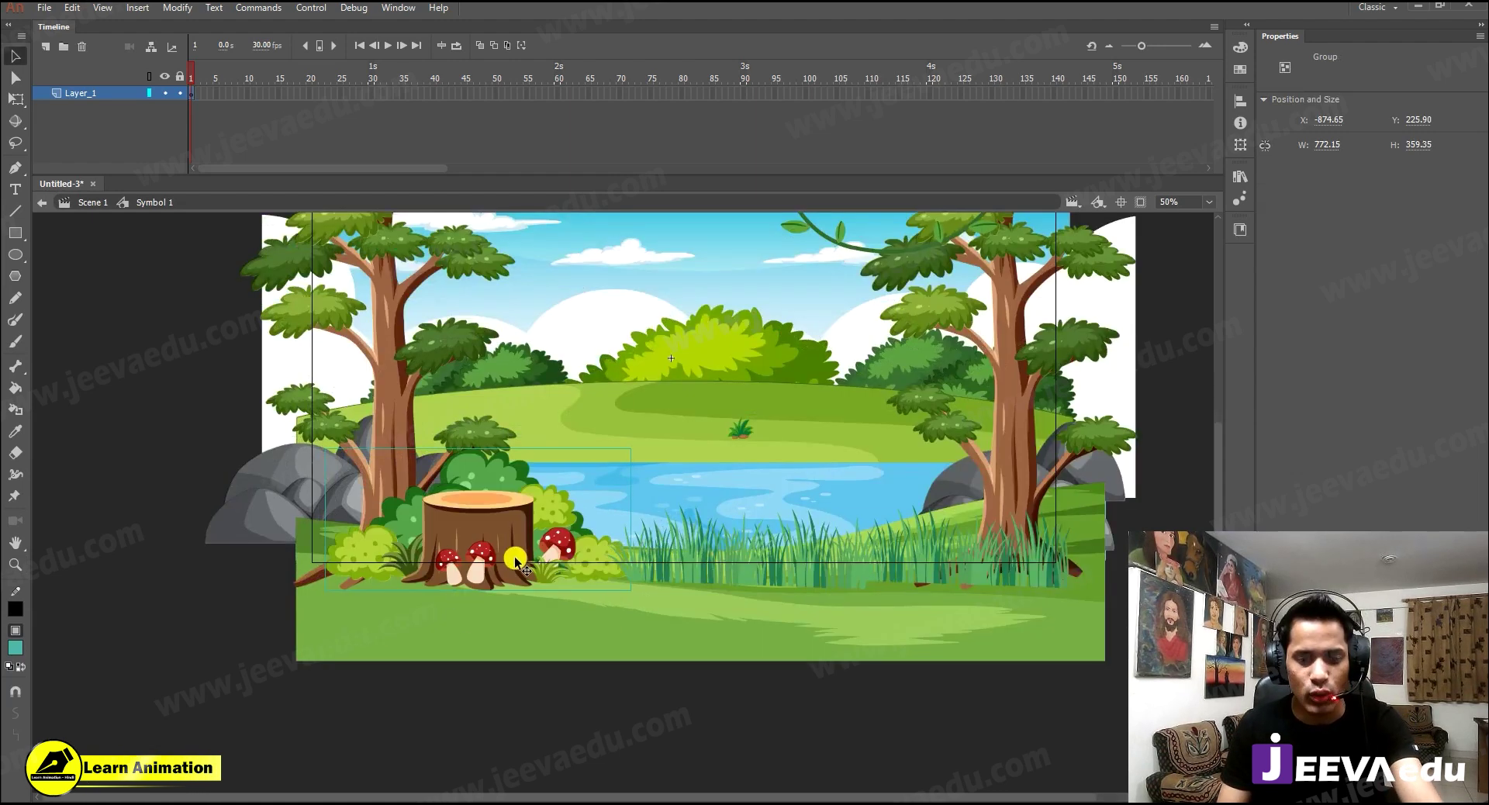
pyautogui.hotkey('ctrl', 'x')
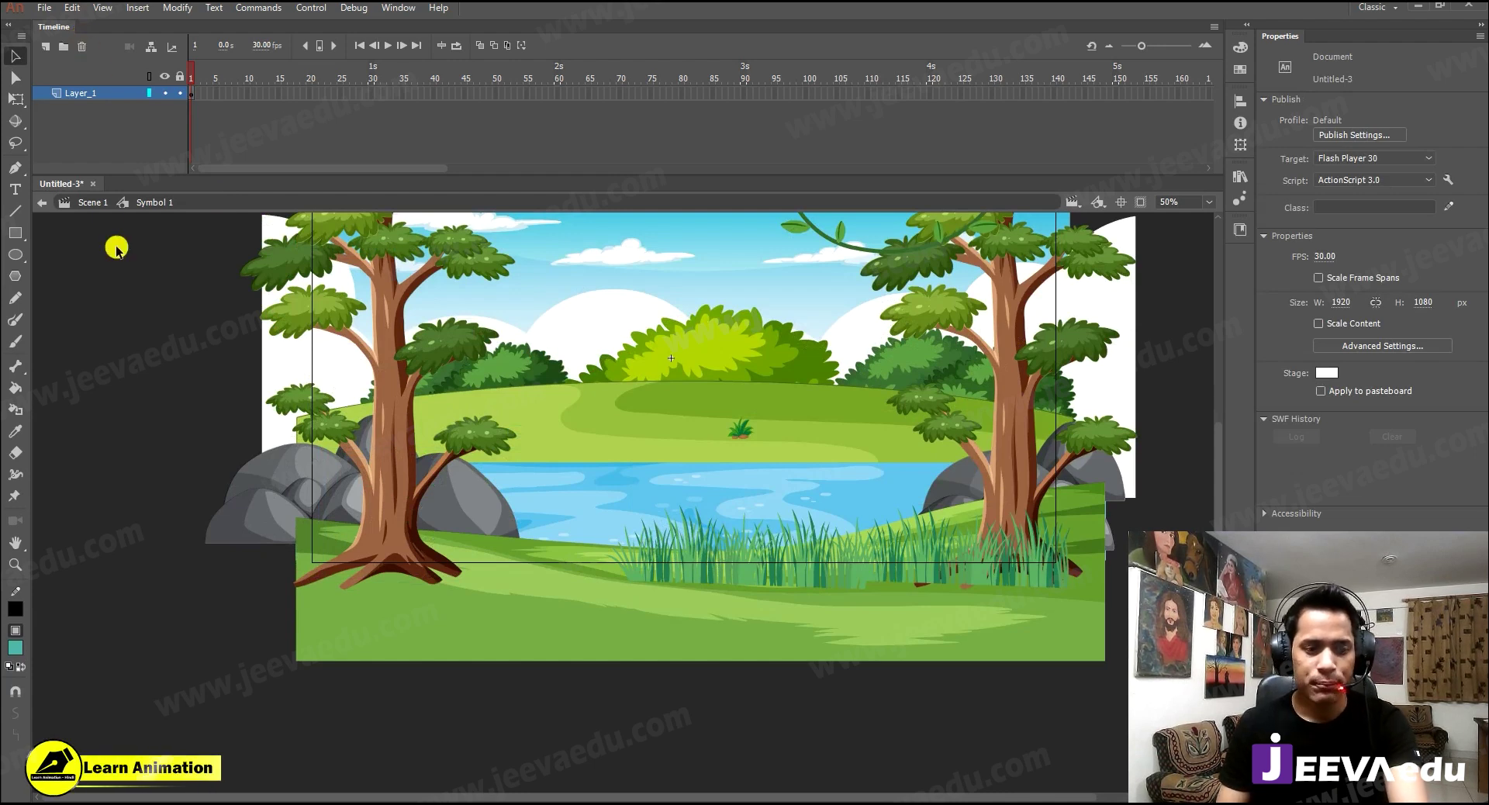
# - Paste the tree stump group in place on a new layer and hide Layer_1
pyautogui.click(56, 51)
pyautogui.rightClick(144, 308)
pyautogui.click(194, 375)
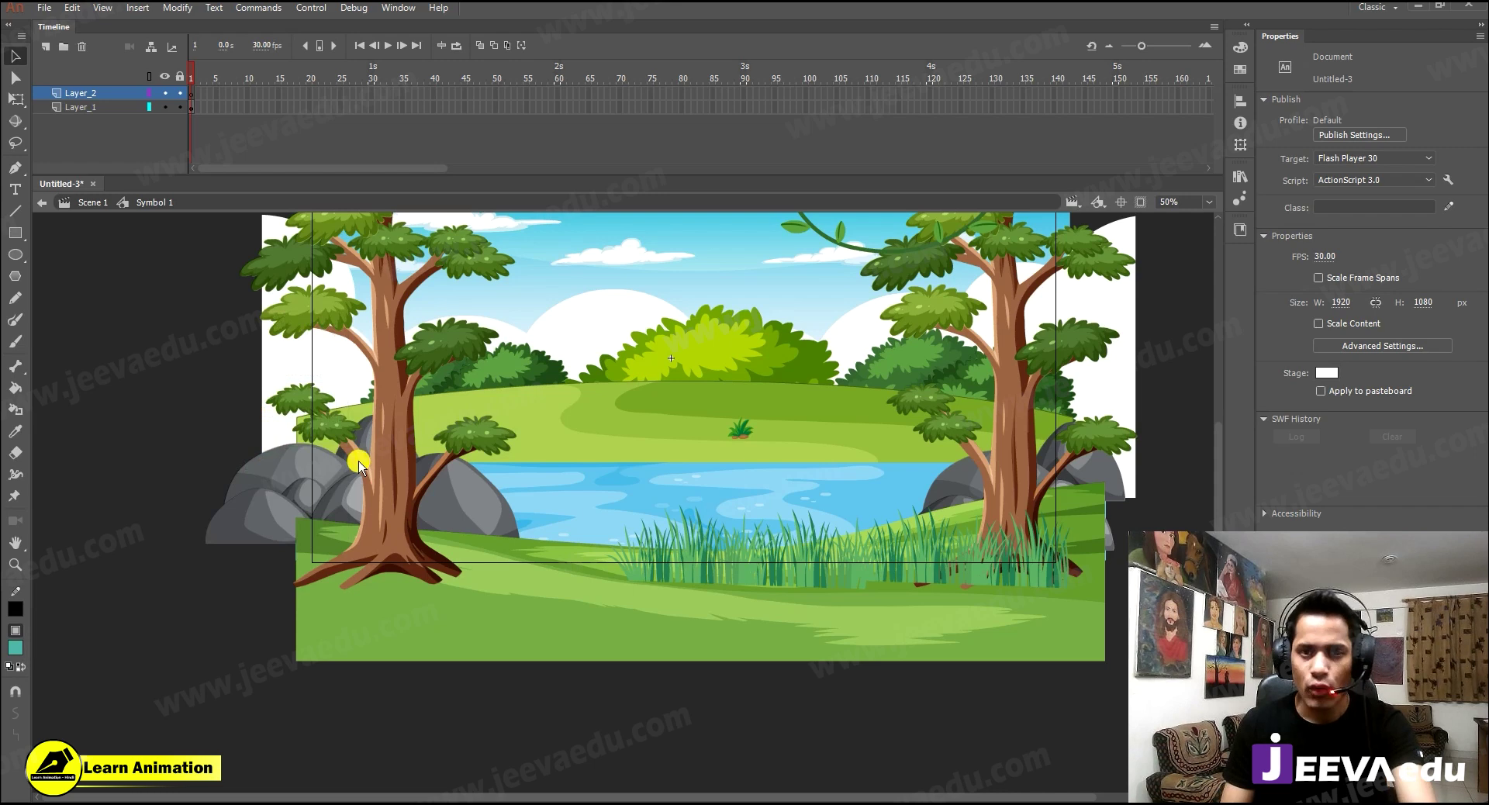
pyautogui.click(165, 107)
# - Open the tree stump artwork's nested groups for editing down to the two front mushrooms
pyautogui.press('z')
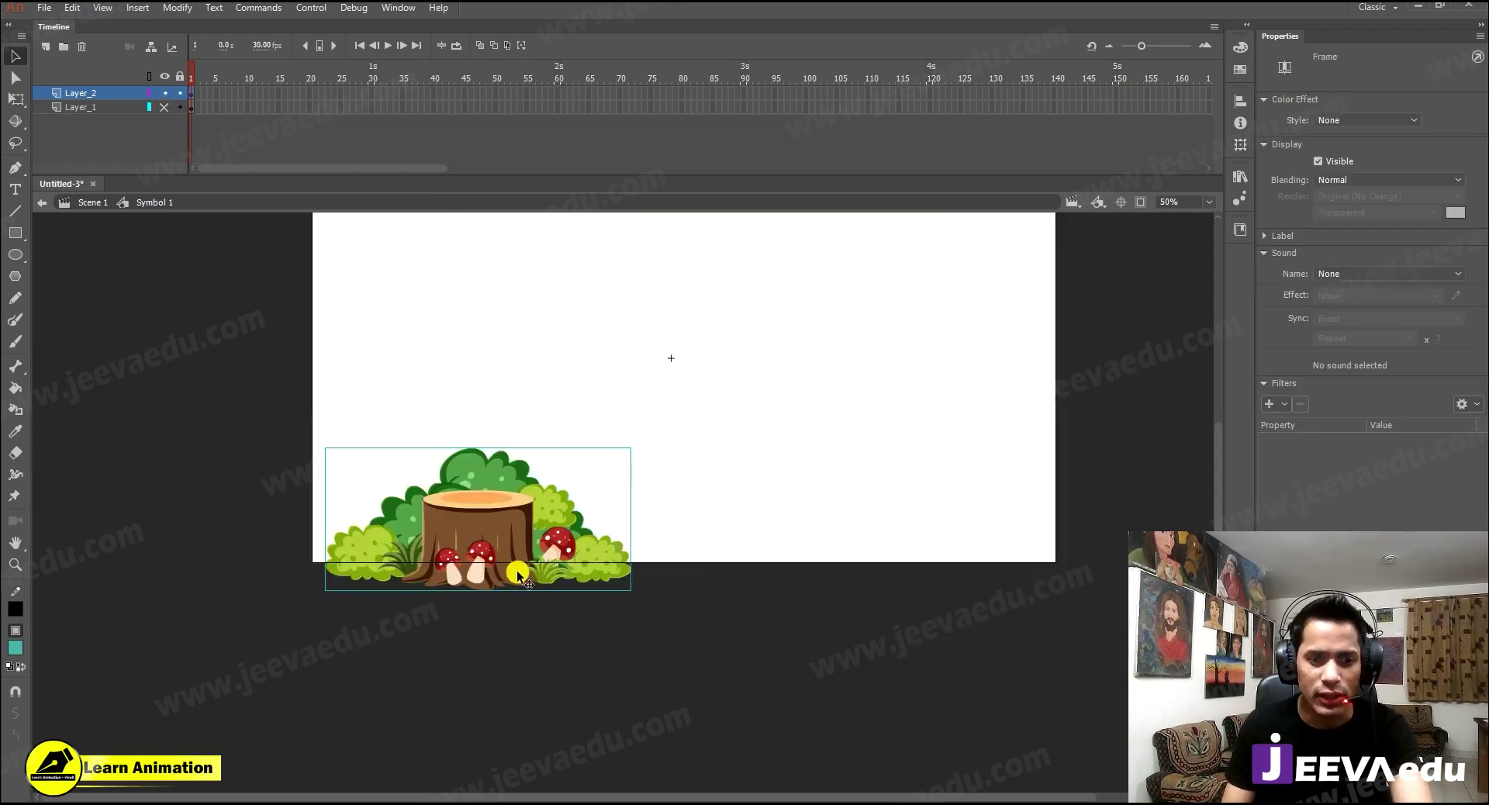
pyautogui.click(513, 566)
pyautogui.click(510, 542)
pyautogui.moveTo(573, 525); pyautogui.dragTo(508, 515)
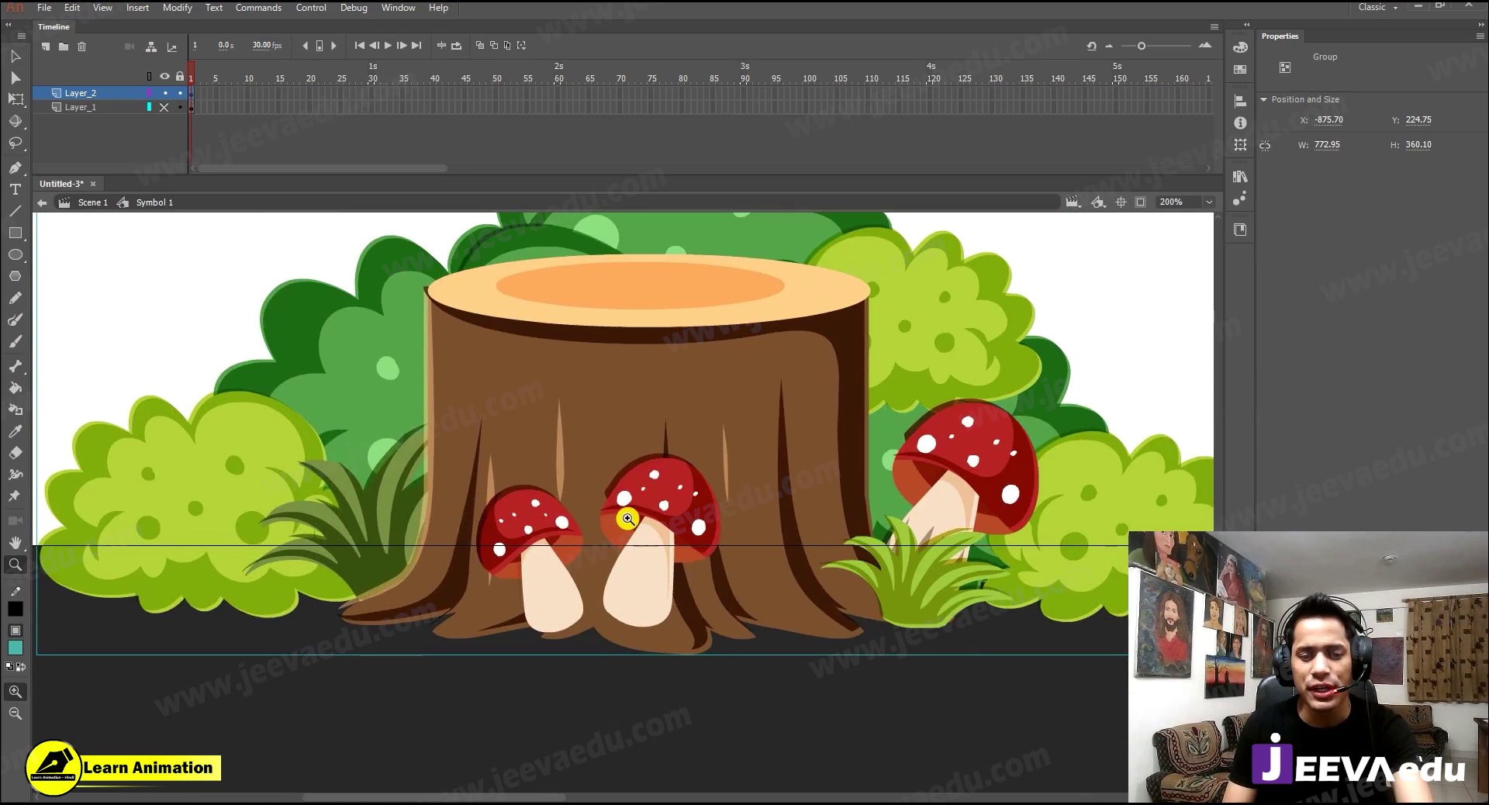
pyautogui.press('v')
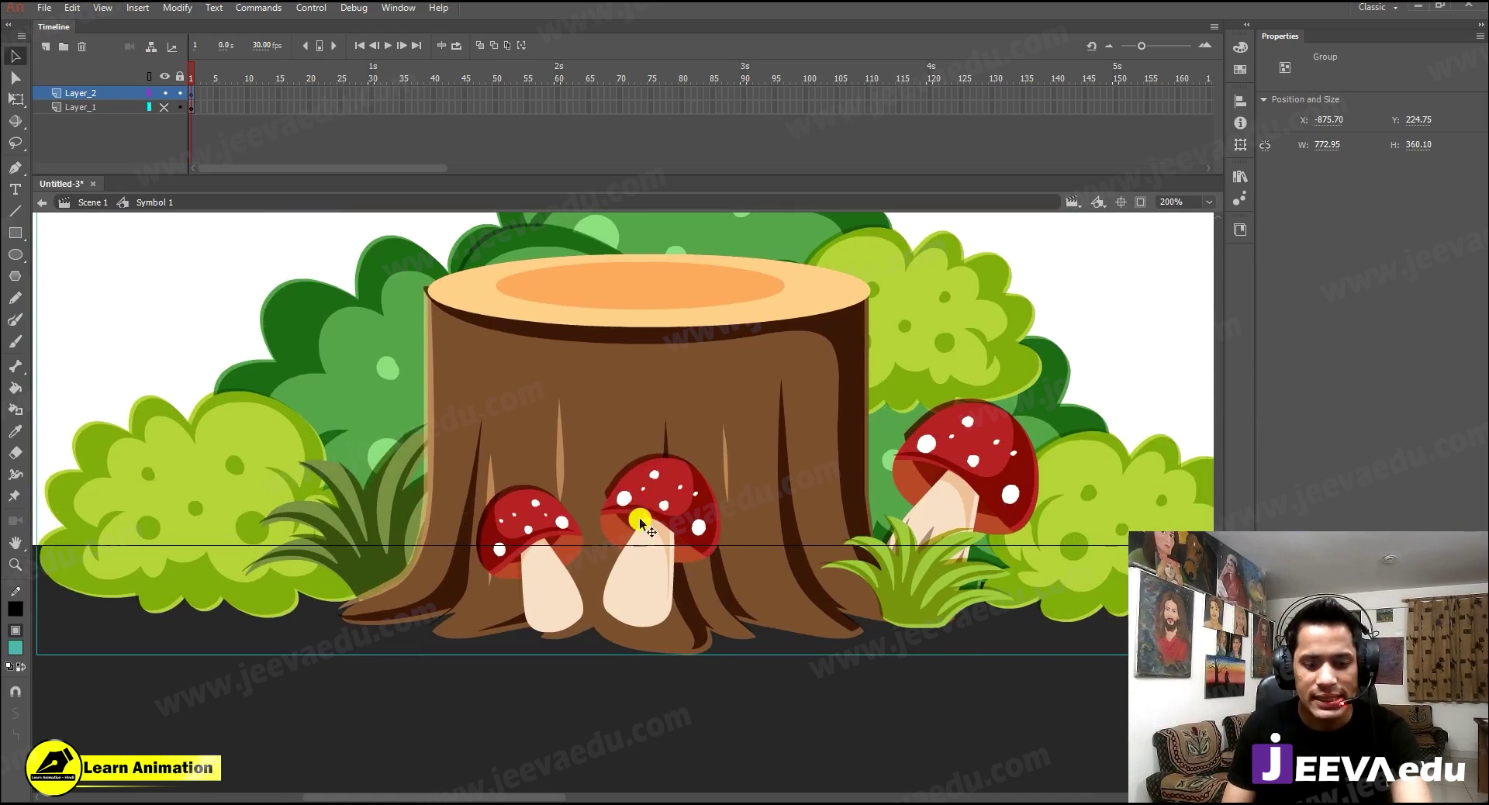
pyautogui.doubleClick(645, 526)
pyautogui.doubleClick(645, 526)
pyautogui.click(671, 669)
pyautogui.click(683, 529)
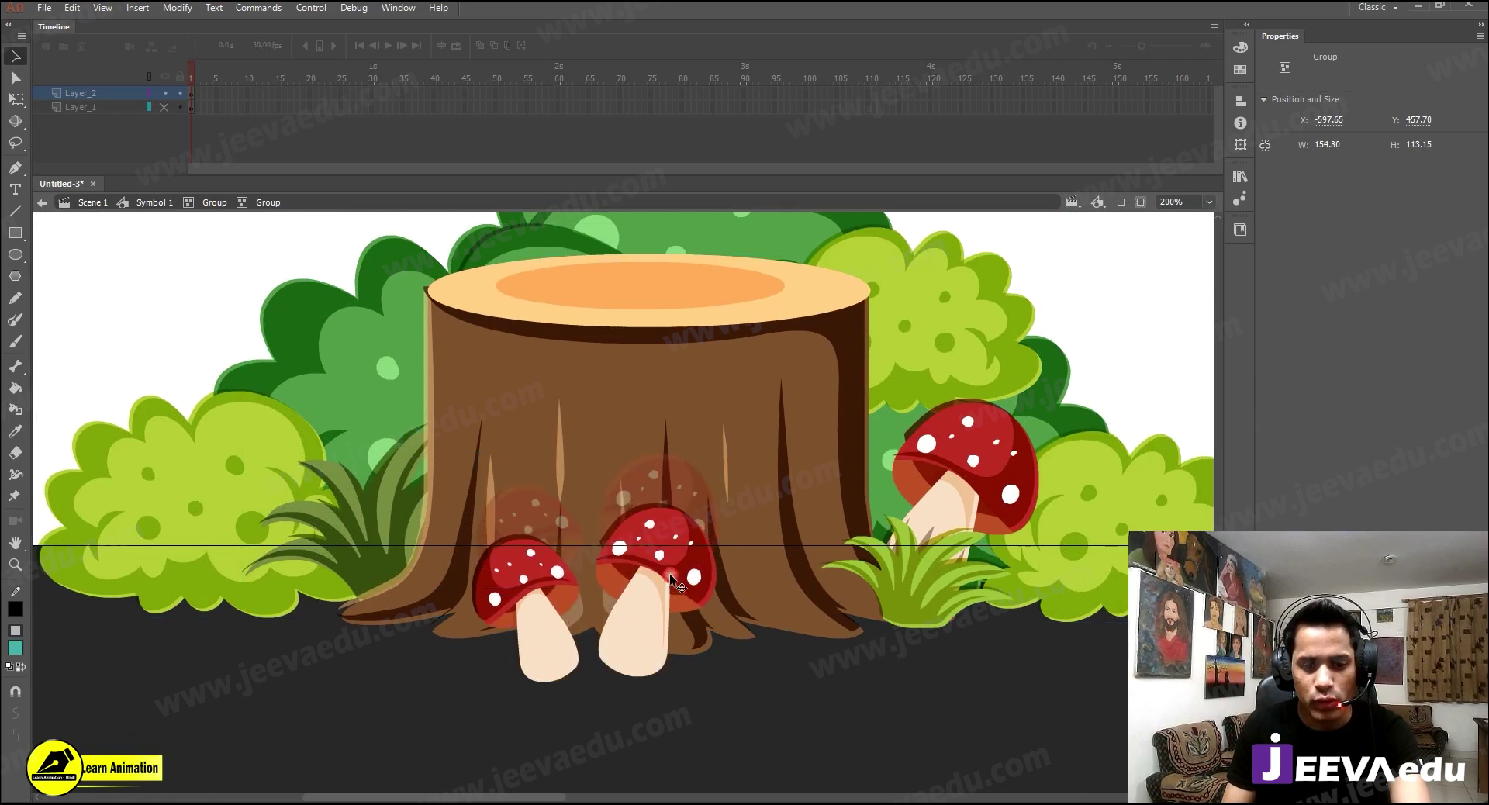
pyautogui.doubleClick(682, 527)
pyautogui.hotkey('ctrl', '=')
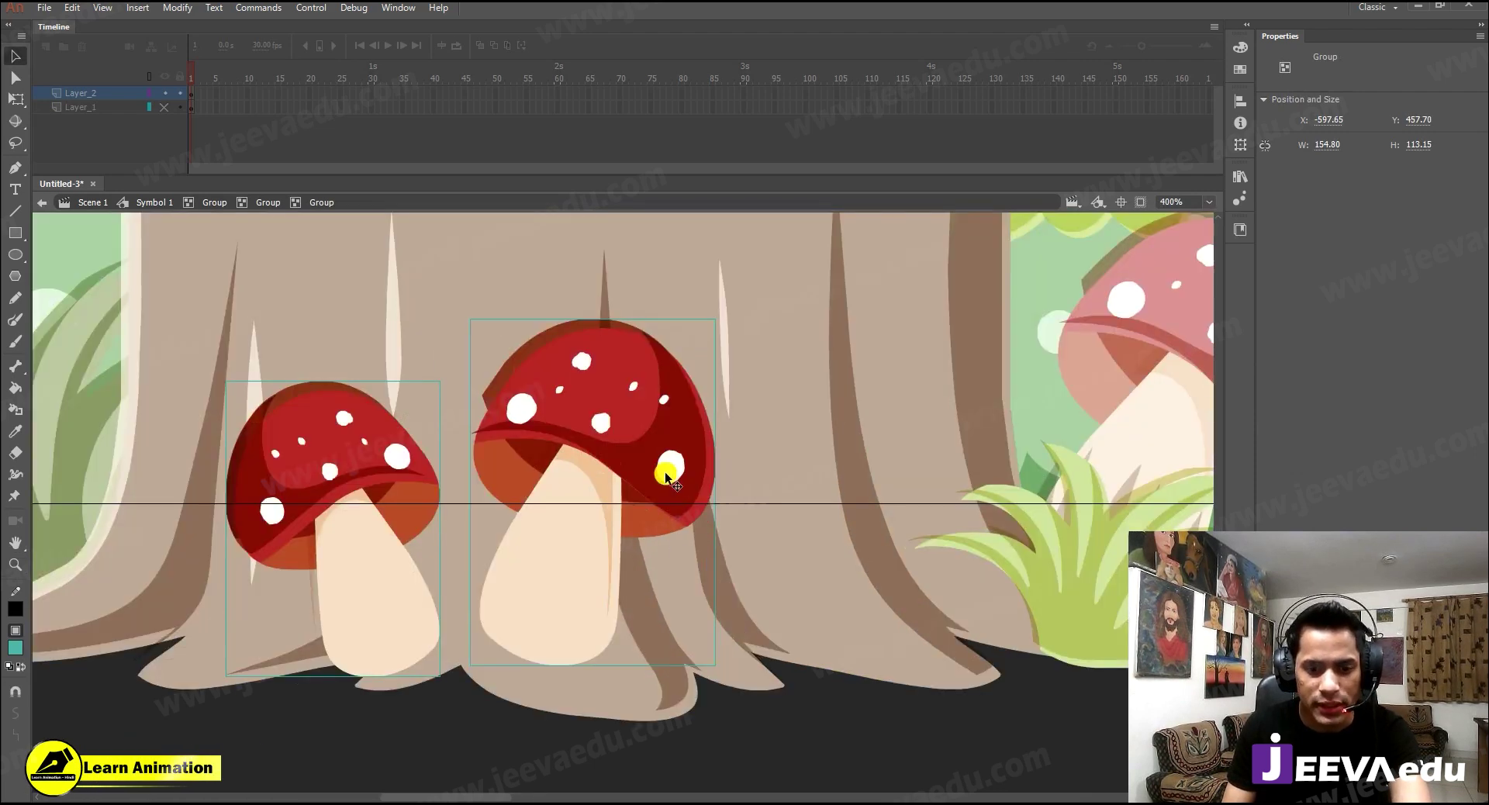
# - Open the larger front mushroom's nested groups down to its individual cap and stem pieces
pyautogui.click(647, 266)
pyautogui.doubleClick(656, 361)
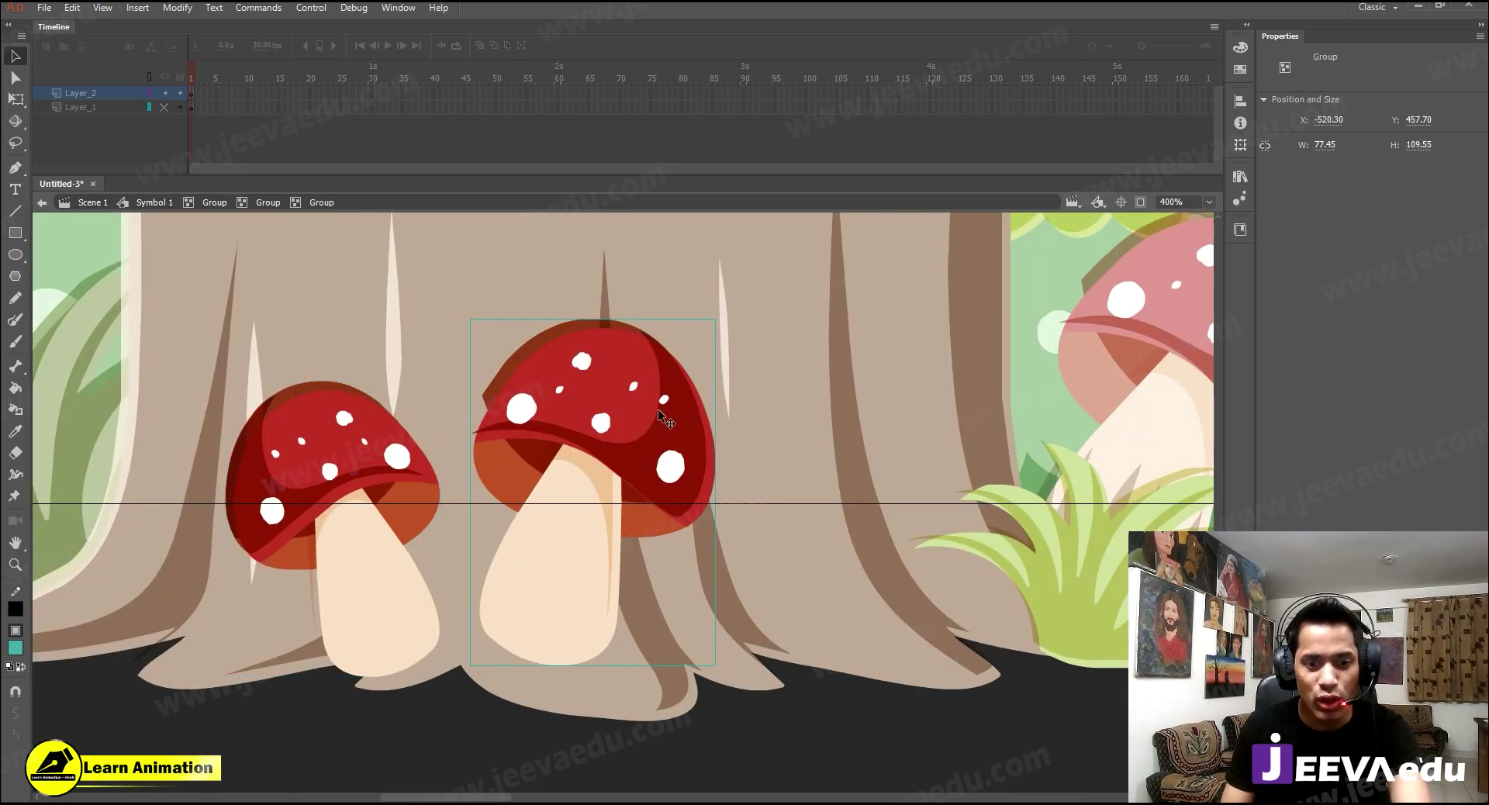
pyautogui.doubleClick(672, 466)
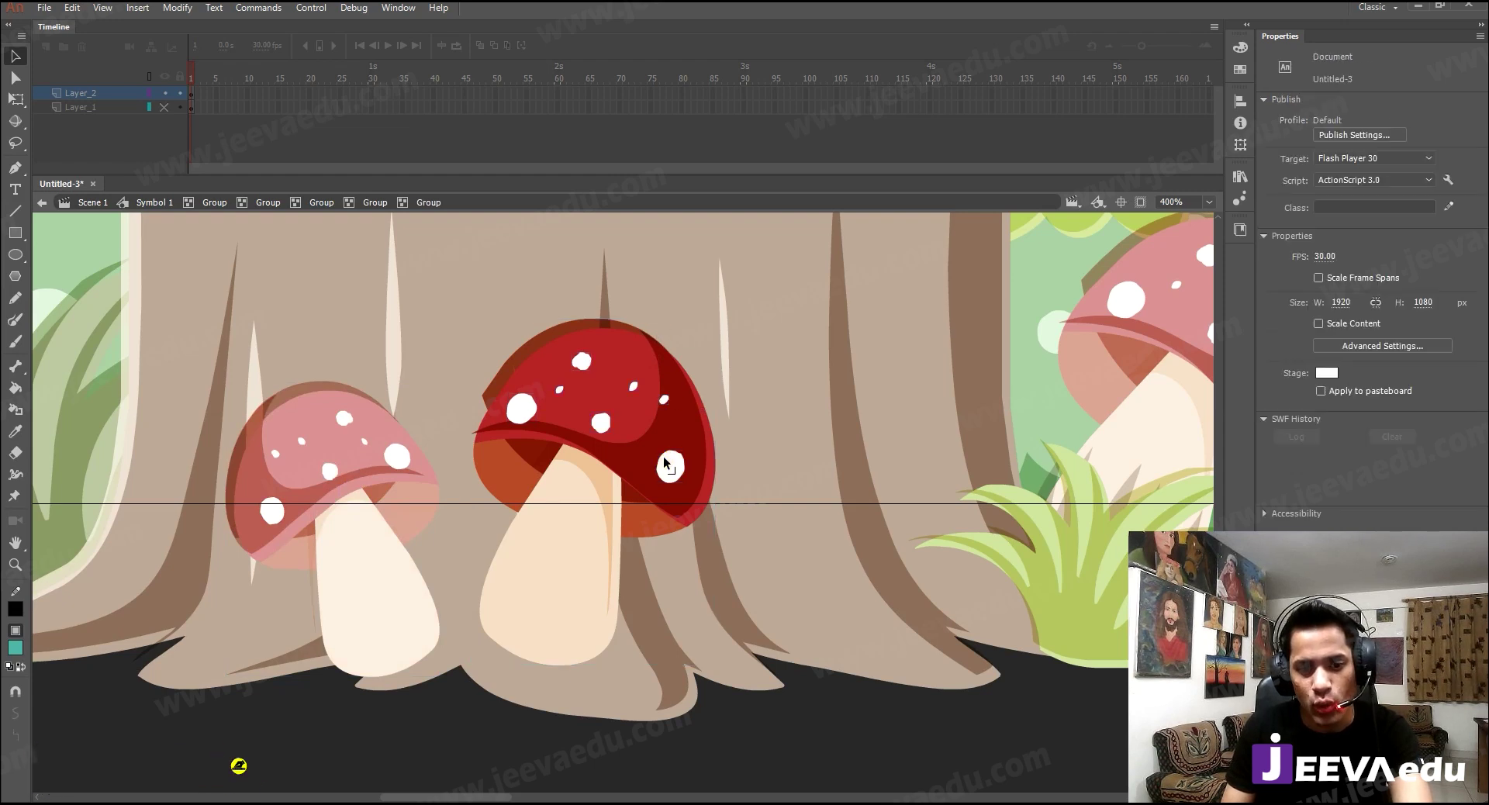
pyautogui.doubleClick(613, 477)
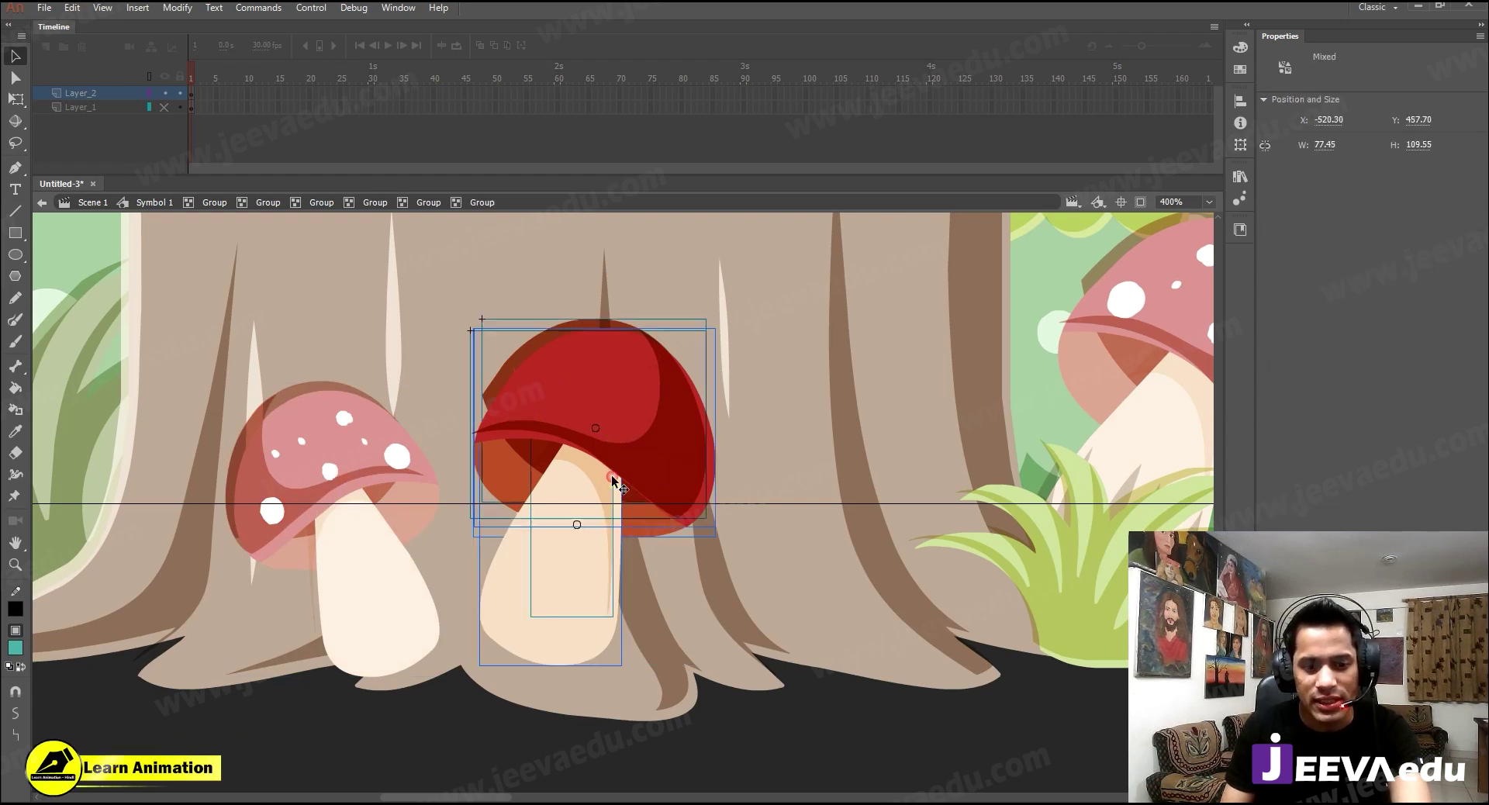
# - Try pulling the mushroom cap's shading and underside pieces apart, and undo the moves
pyautogui.click(694, 428)
pyautogui.moveTo(686, 458); pyautogui.dragTo(803, 440)
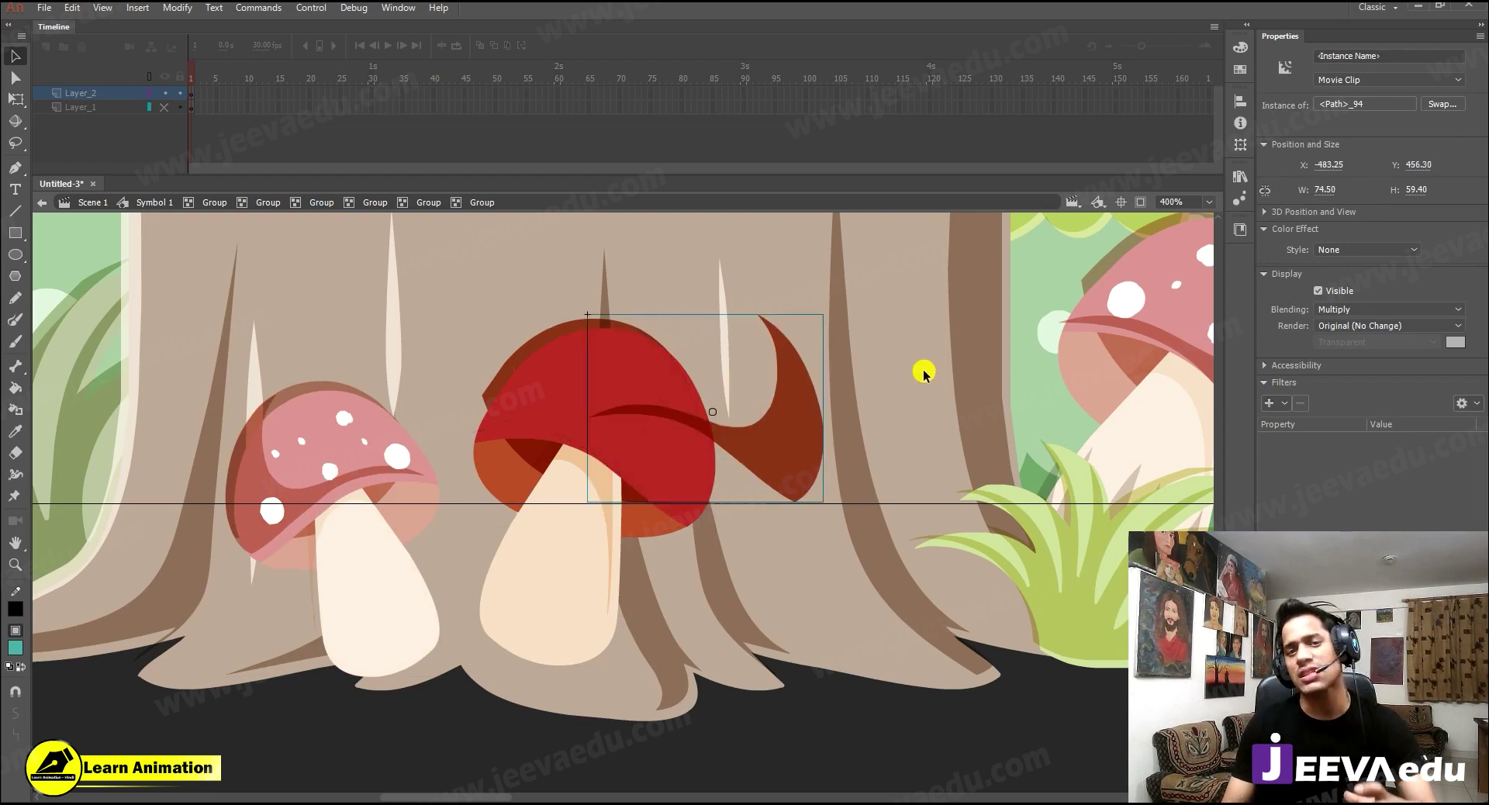
pyautogui.moveTo(509, 370); pyautogui.dragTo(463, 345)
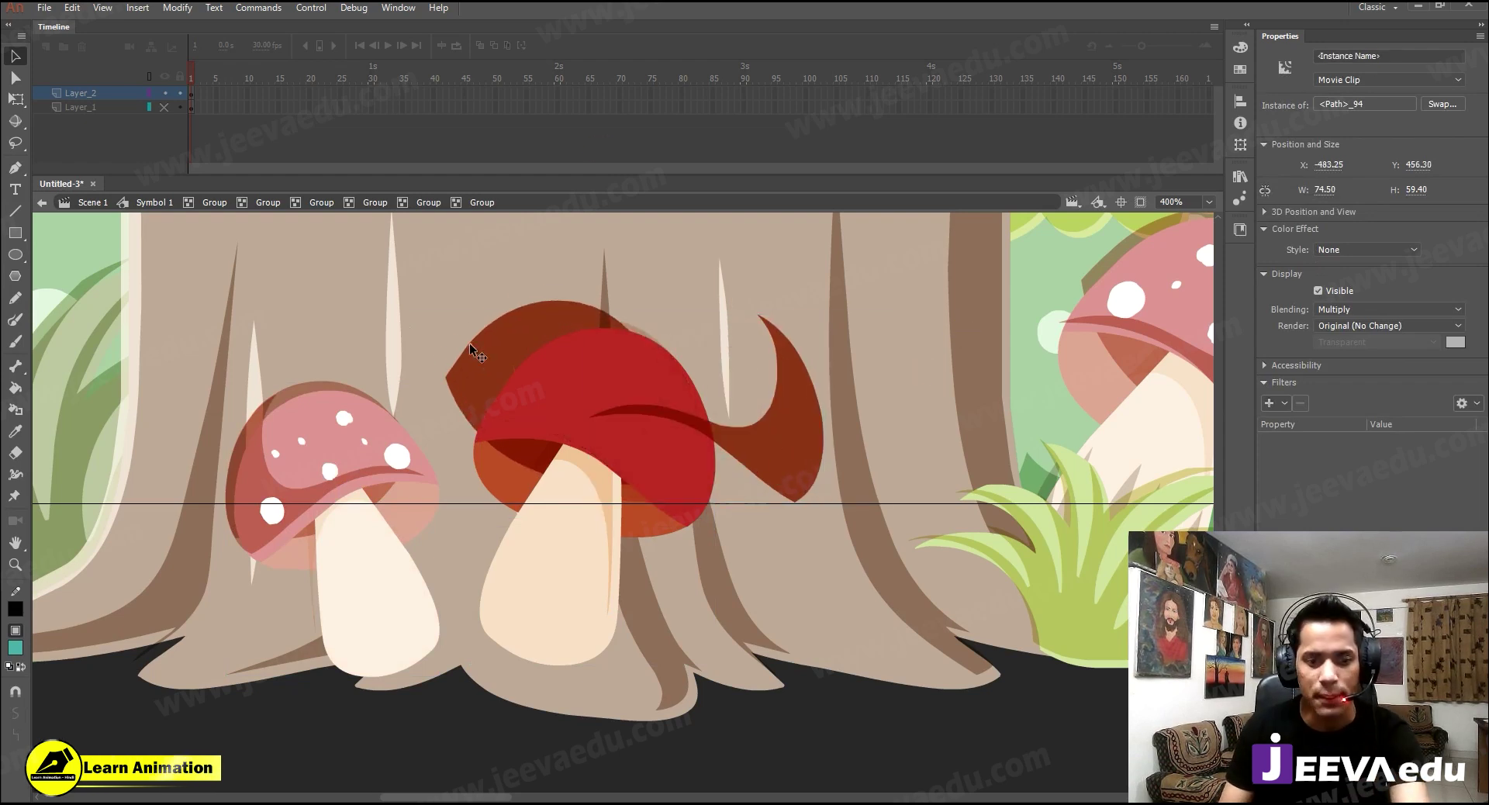
pyautogui.moveTo(510, 487); pyautogui.dragTo(480, 504)
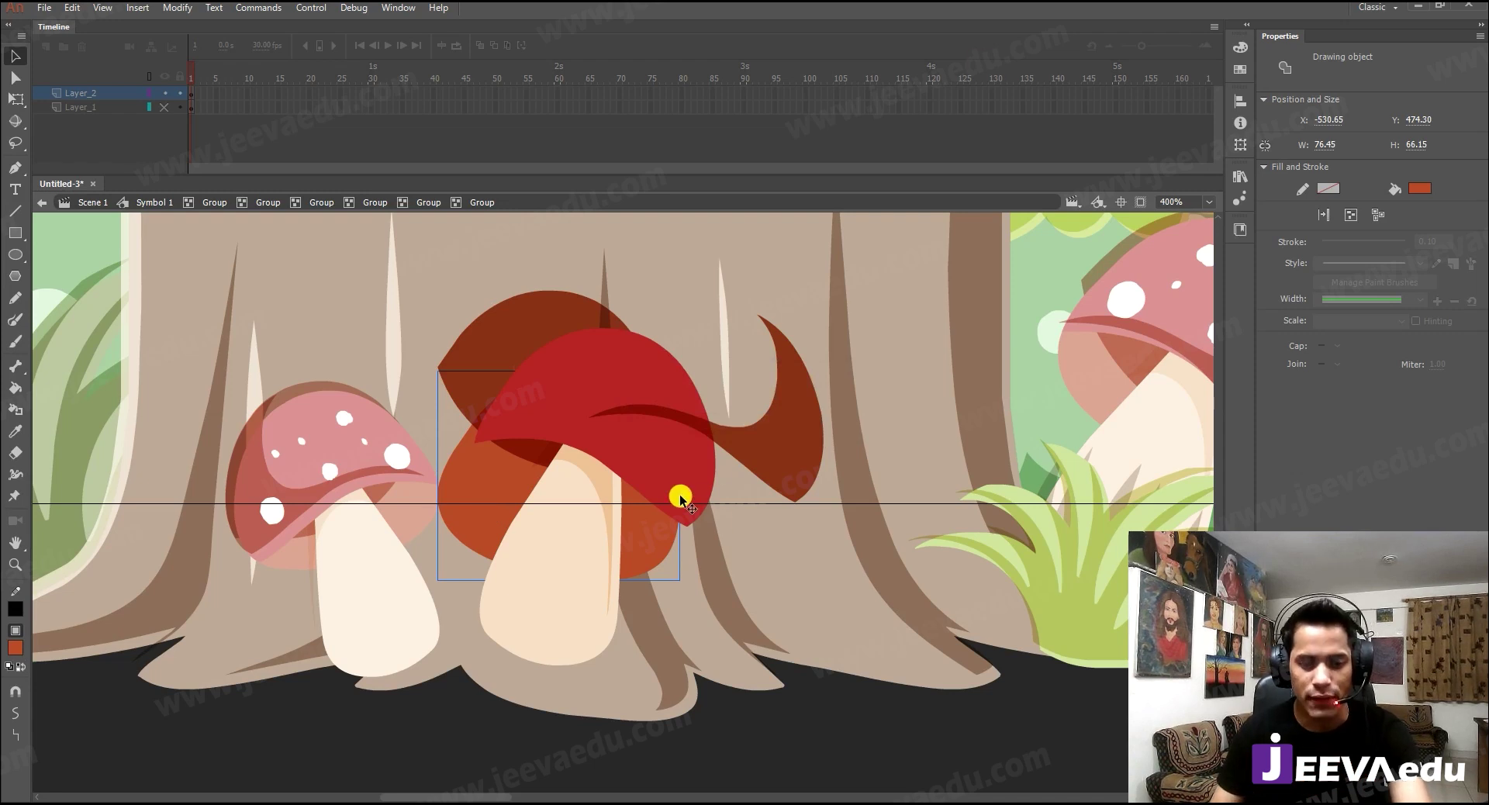
pyautogui.hotkey('ctrl', 'z')
pyautogui.hotkey('ctrl', 'z')
pyautogui.hotkey('ctrl', 'z')
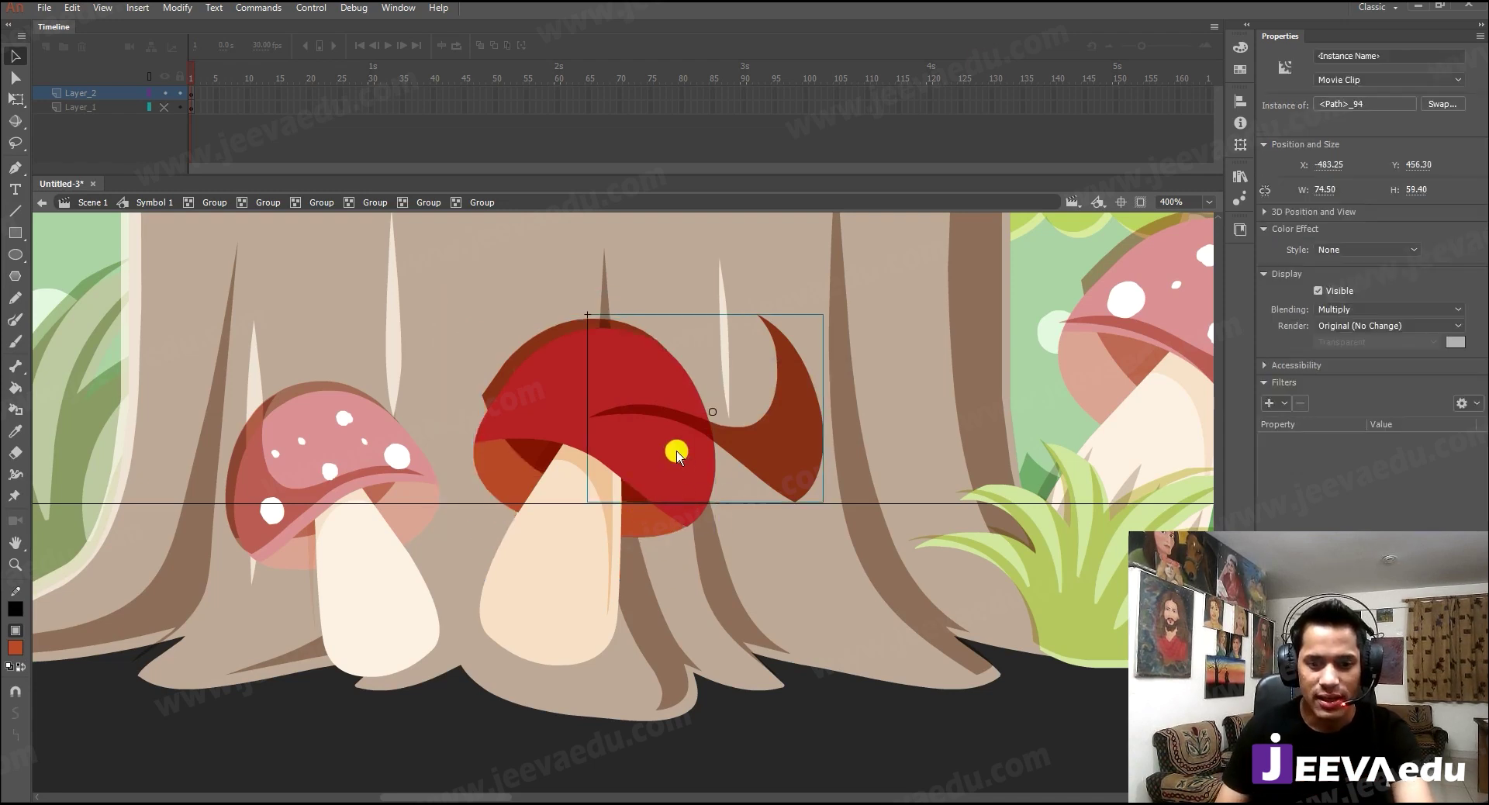
pyautogui.hotkey('ctrl', 'z')
# - Delete the dark brown shading piece behind the larger front mushroom's cap
pyautogui.press('z')
pyautogui.keyDown('alt'); pyautogui.click(642, 533); pyautogui.keyUp('alt')
pyautogui.click(632, 522)
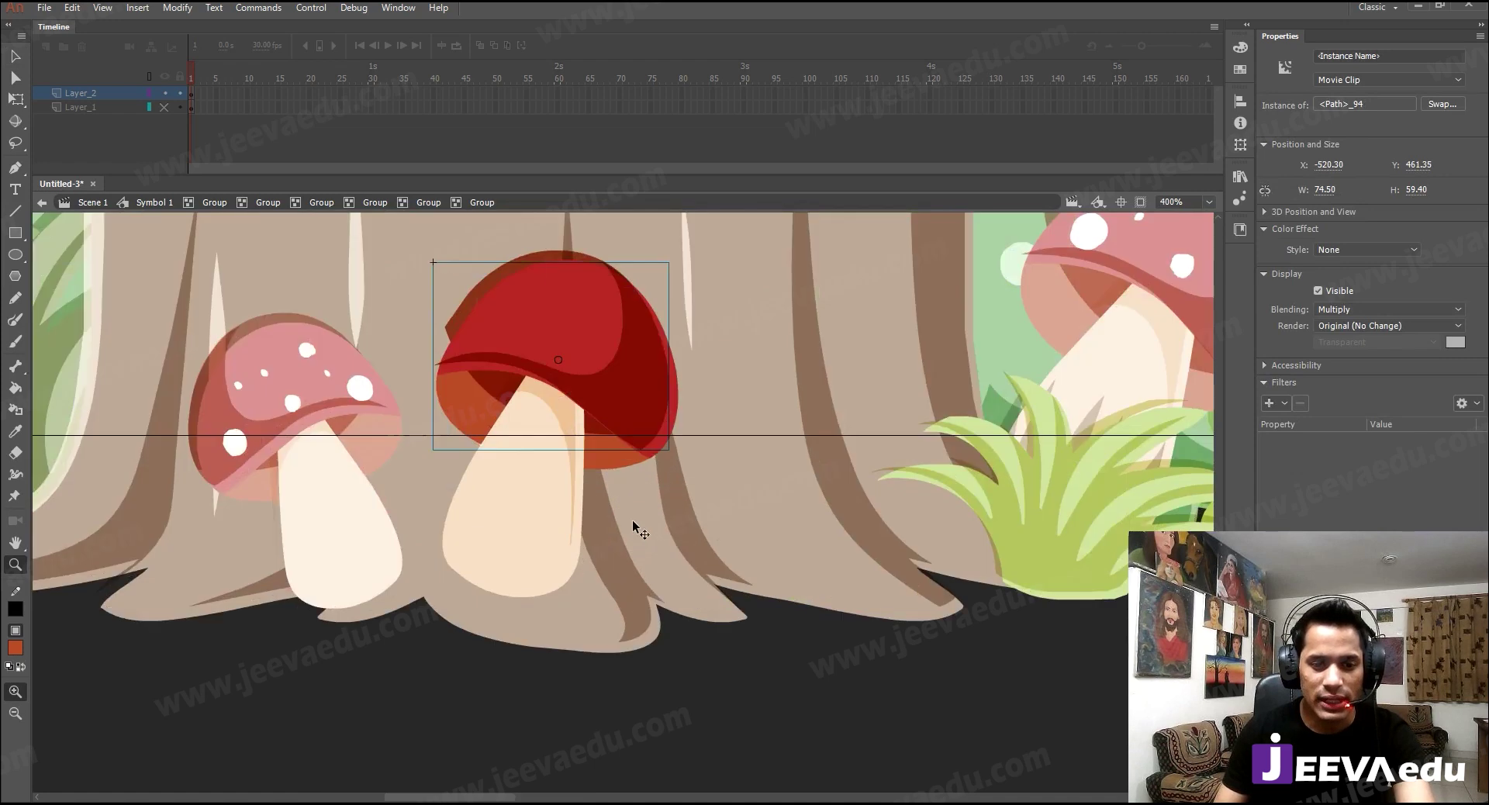
pyautogui.press('v')
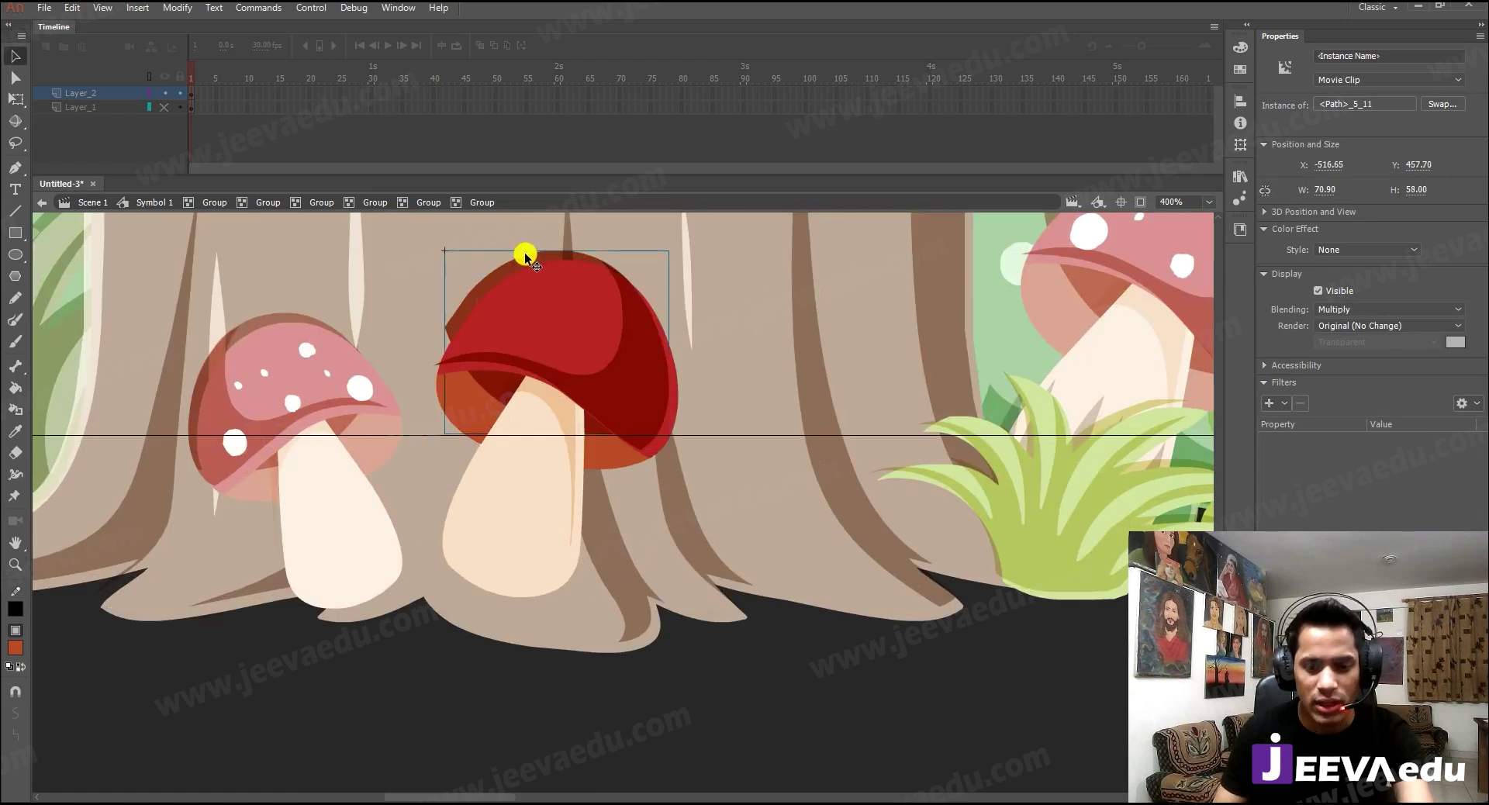
pyautogui.click(528, 420)
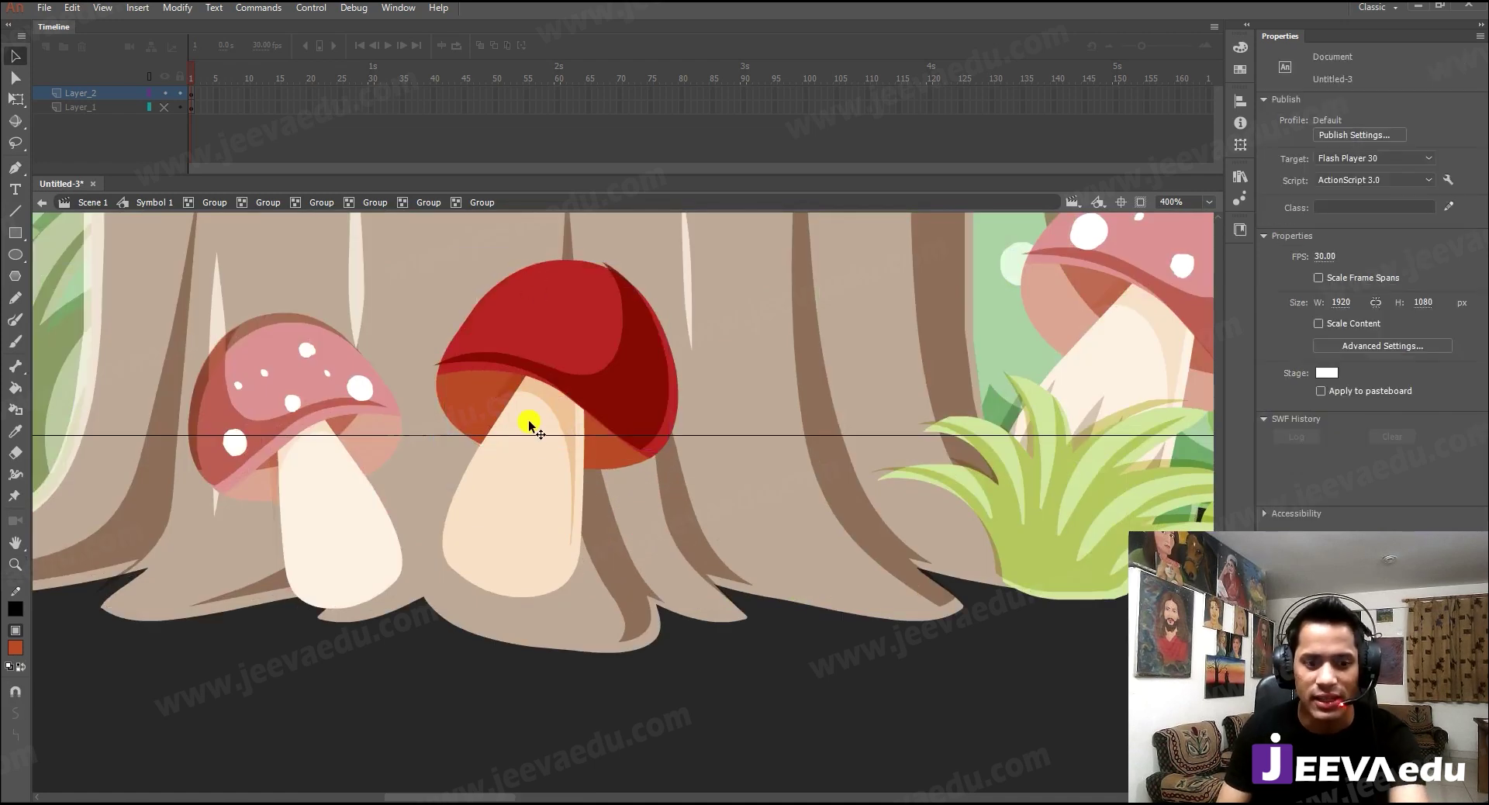
# - Open the cap's remaining shading movie clip for editing and break its artwork apart into a shape
pyautogui.click(583, 487)
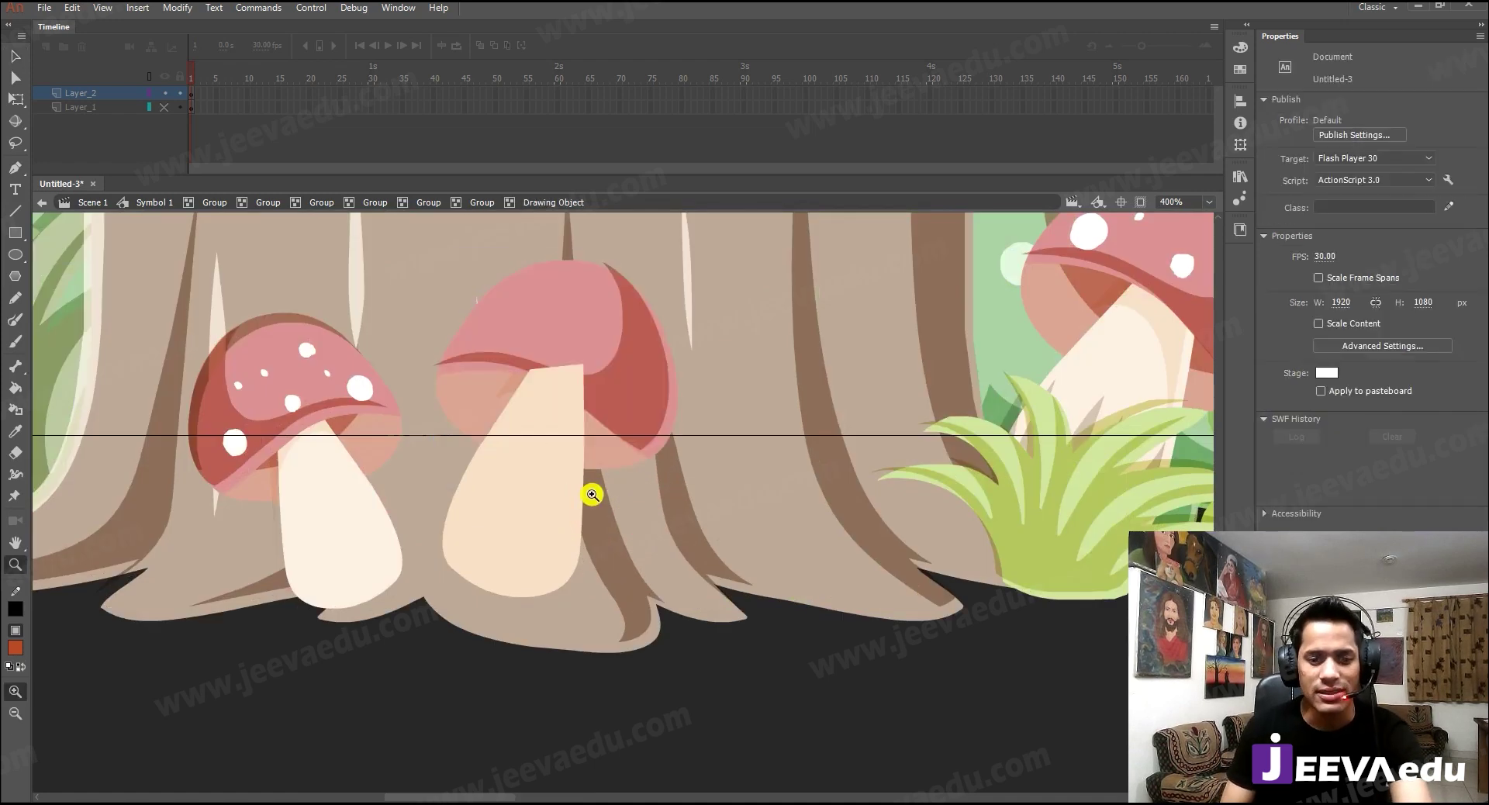
pyautogui.click(644, 402)
pyautogui.doubleClick(645, 398)
pyautogui.hotkey('ctrl', 'b')
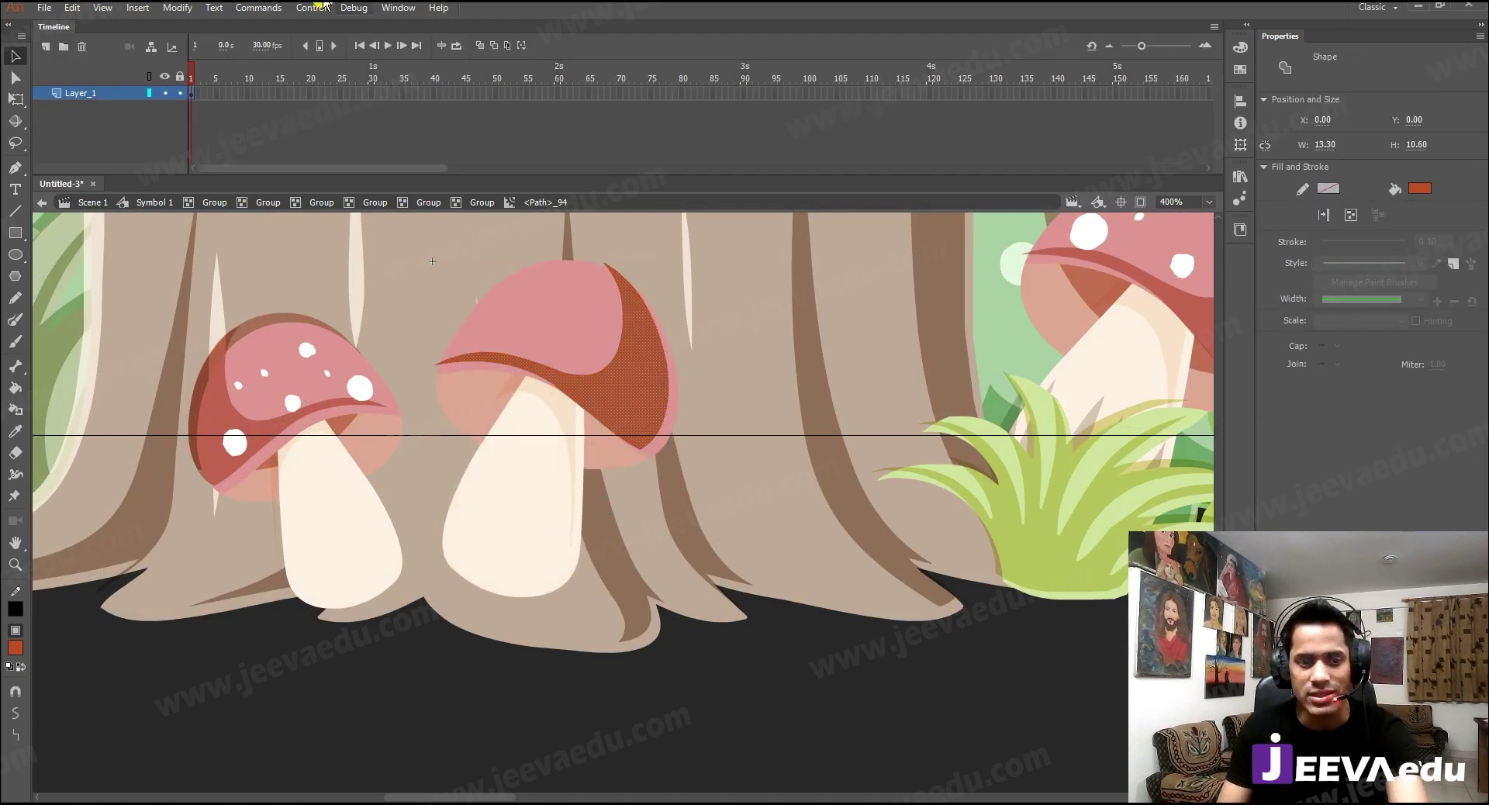
# - Return to Symbol 1 and ungroup the tree stump artwork so the stump, mushrooms and bushes are separate
pyautogui.click(194, 204)
pyautogui.press('z')
pyautogui.keyDown('alt'); pyautogui.click(246, 252); pyautogui.keyUp('alt')
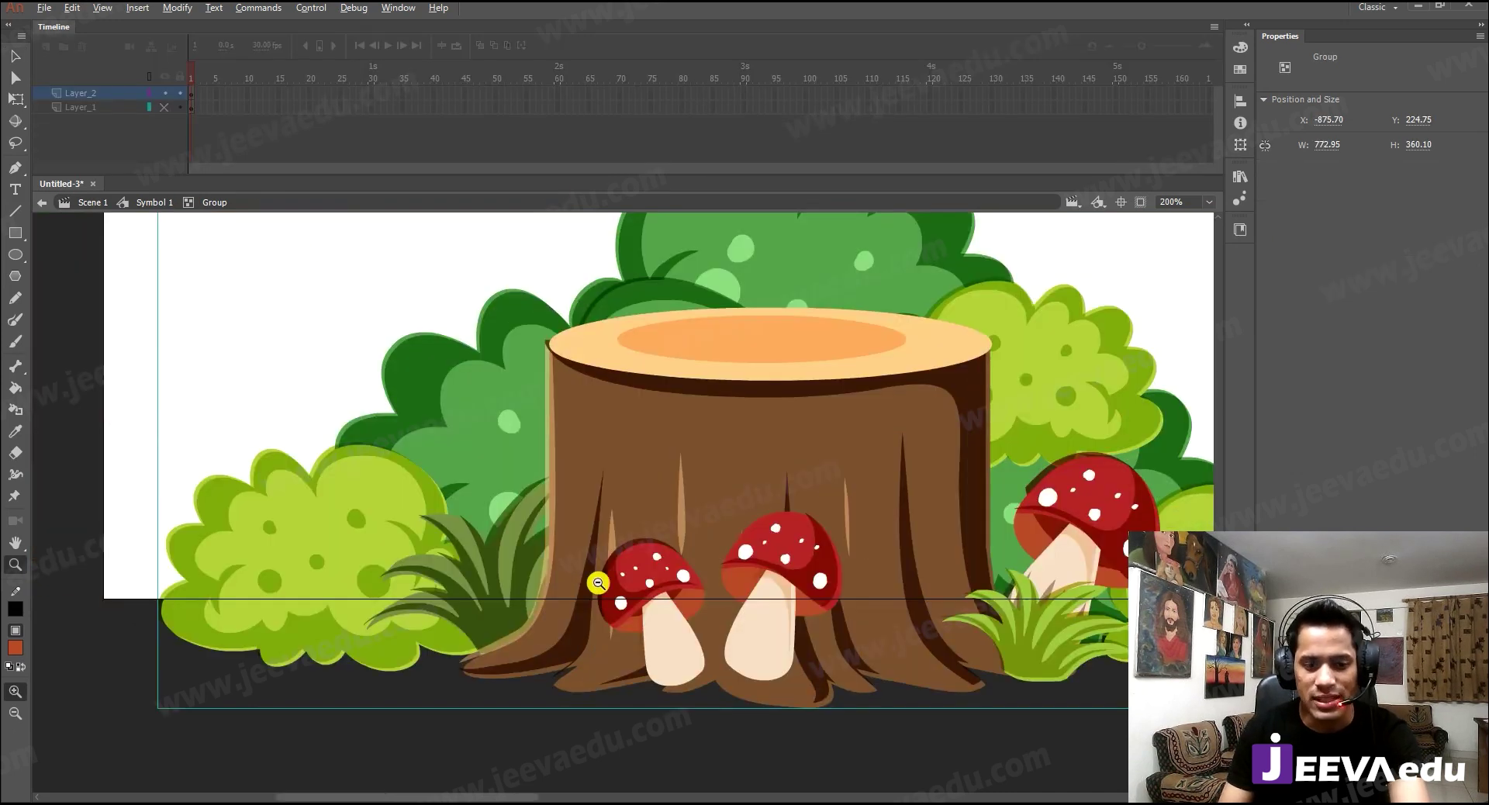
pyautogui.keyDown('alt'); pyautogui.click(598, 583); pyautogui.keyUp('alt')
pyautogui.press('v')
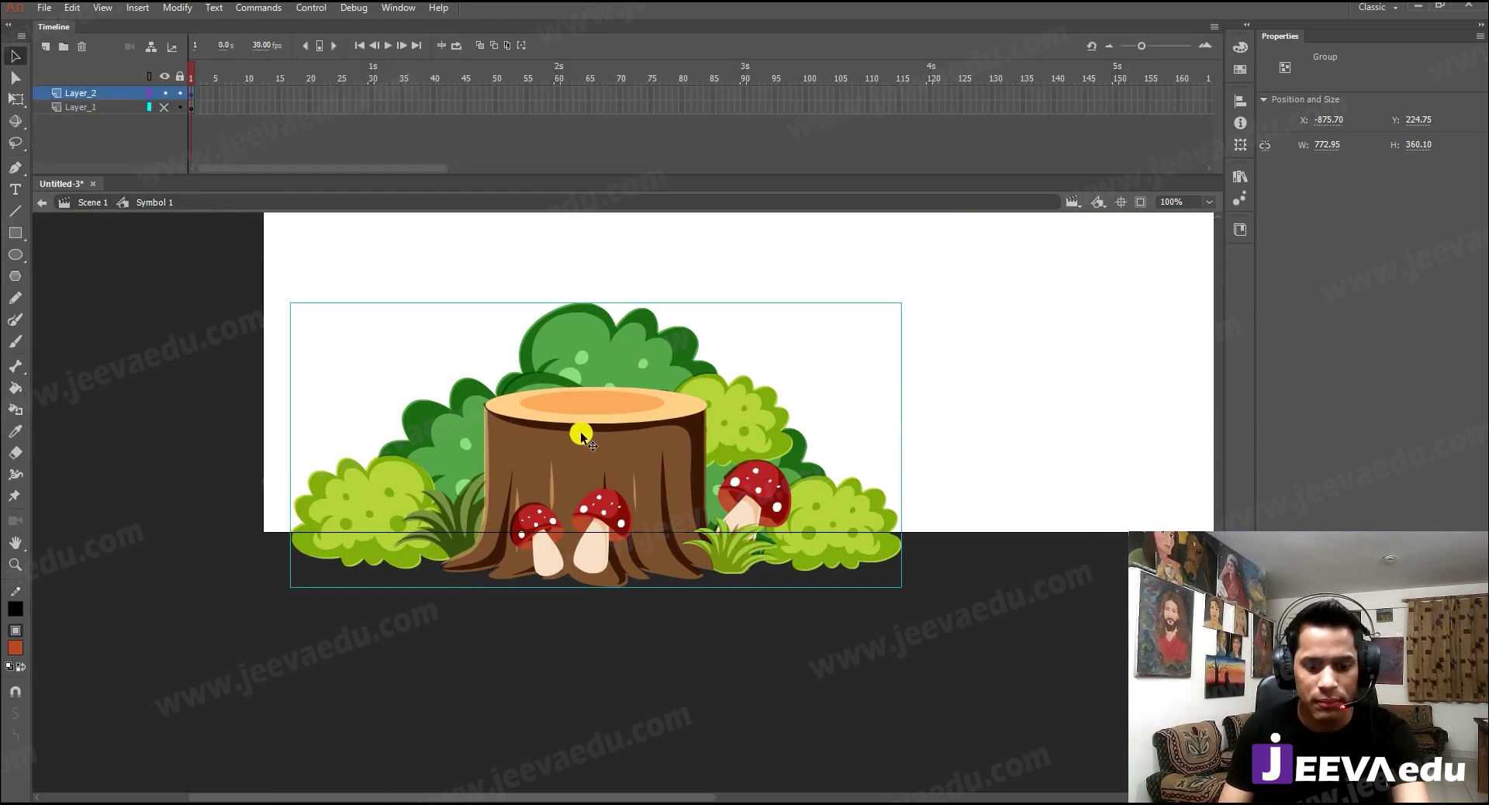
pyautogui.hotkey('ctrl', 'shift', 'g')
pyautogui.click(646, 647)
# - Select the two front mushrooms together with the stump group and cut them away from the bushes
pyautogui.click(601, 508)
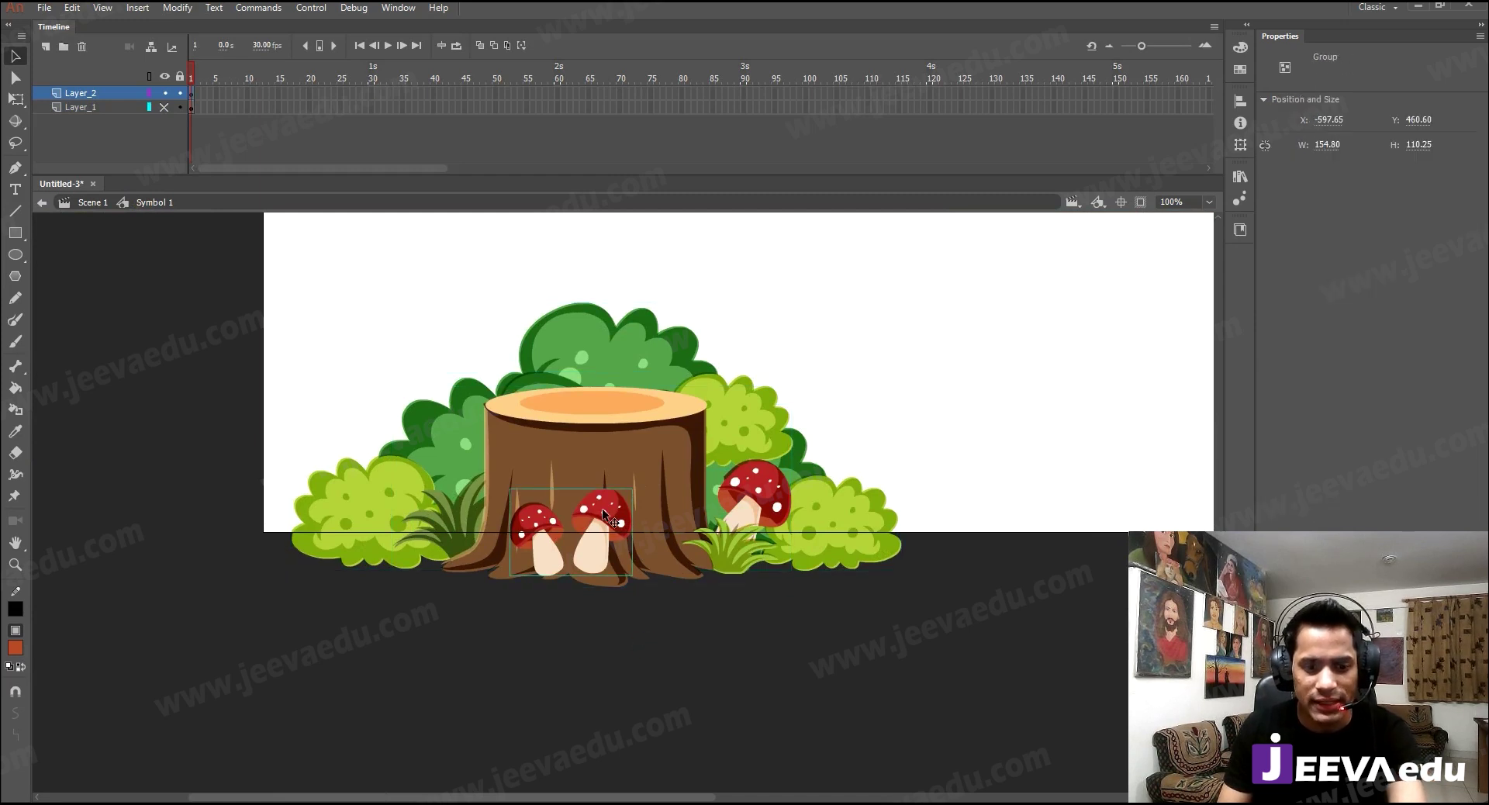
pyautogui.keyDown('shift'); pyautogui.click(604, 446); pyautogui.keyUp('shift')
pyautogui.moveTo(617, 497); pyautogui.dragTo(569, 532)
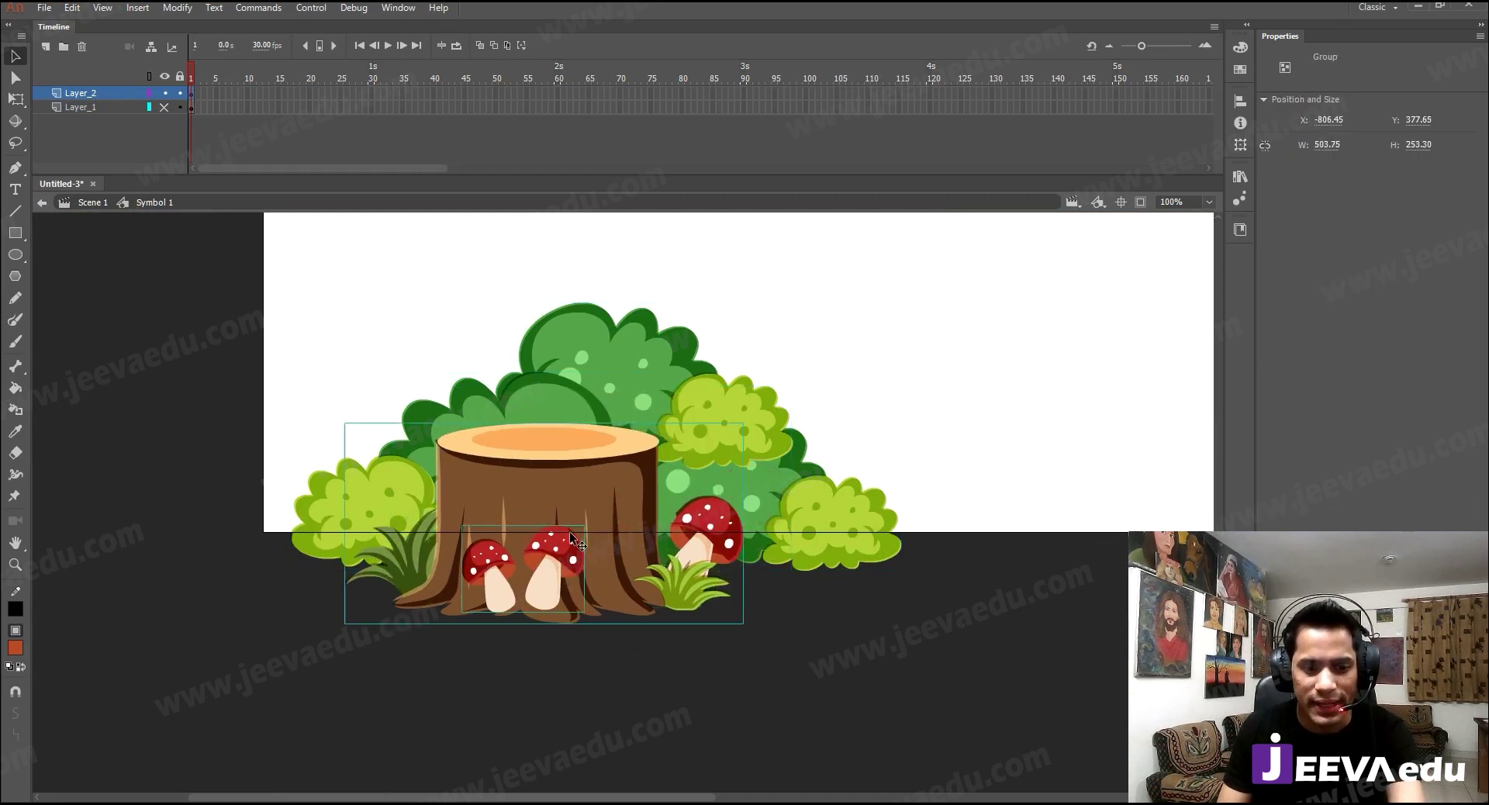
pyautogui.hotkey('ctrl', 'z')
pyautogui.press('Delete')
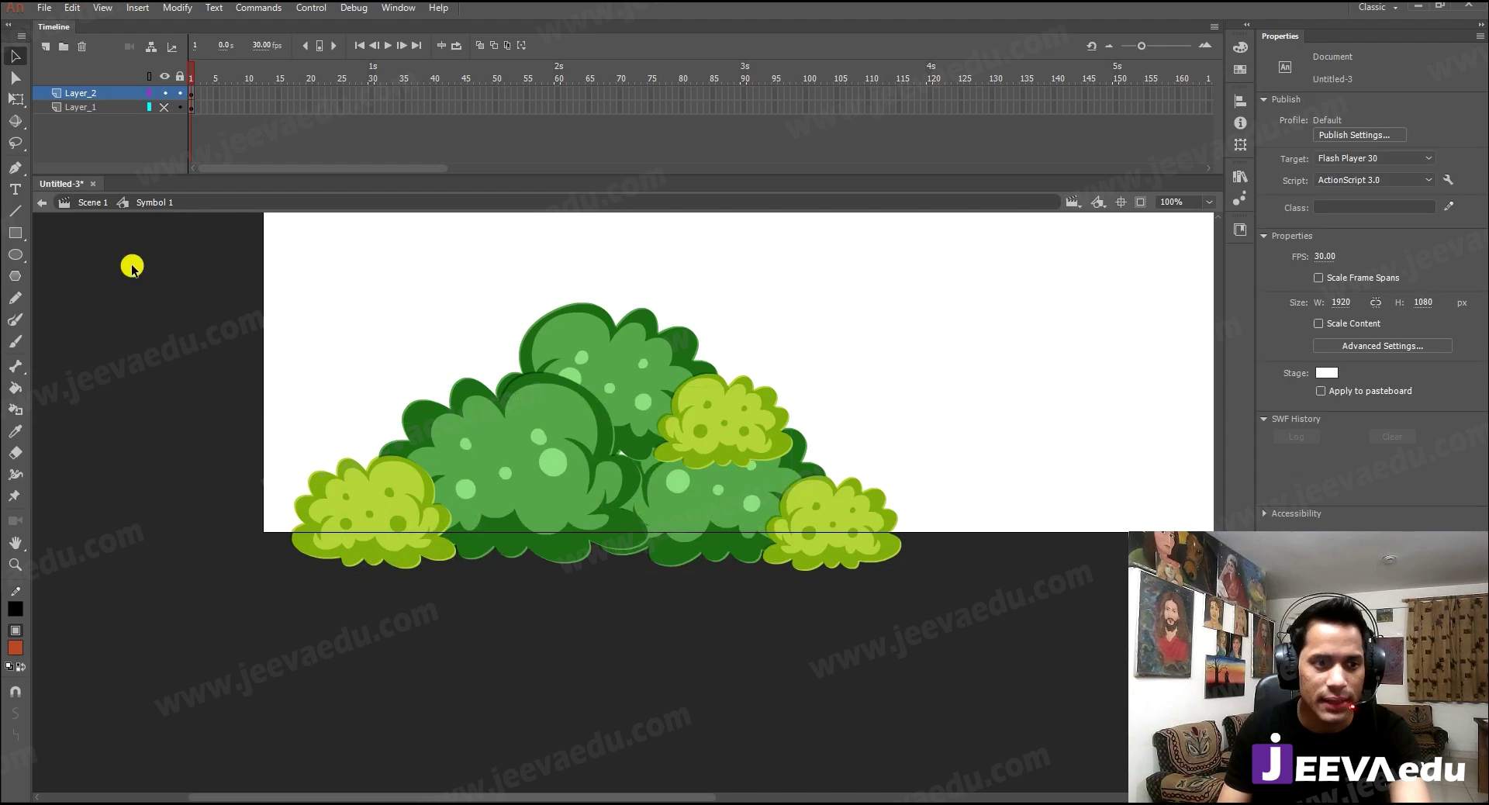
# - Paste the stump and mushrooms in place on a new layer and convert them to a graphic symbol
pyautogui.click(46, 45)
pyautogui.rightClick(192, 344)
pyautogui.click(227, 379)
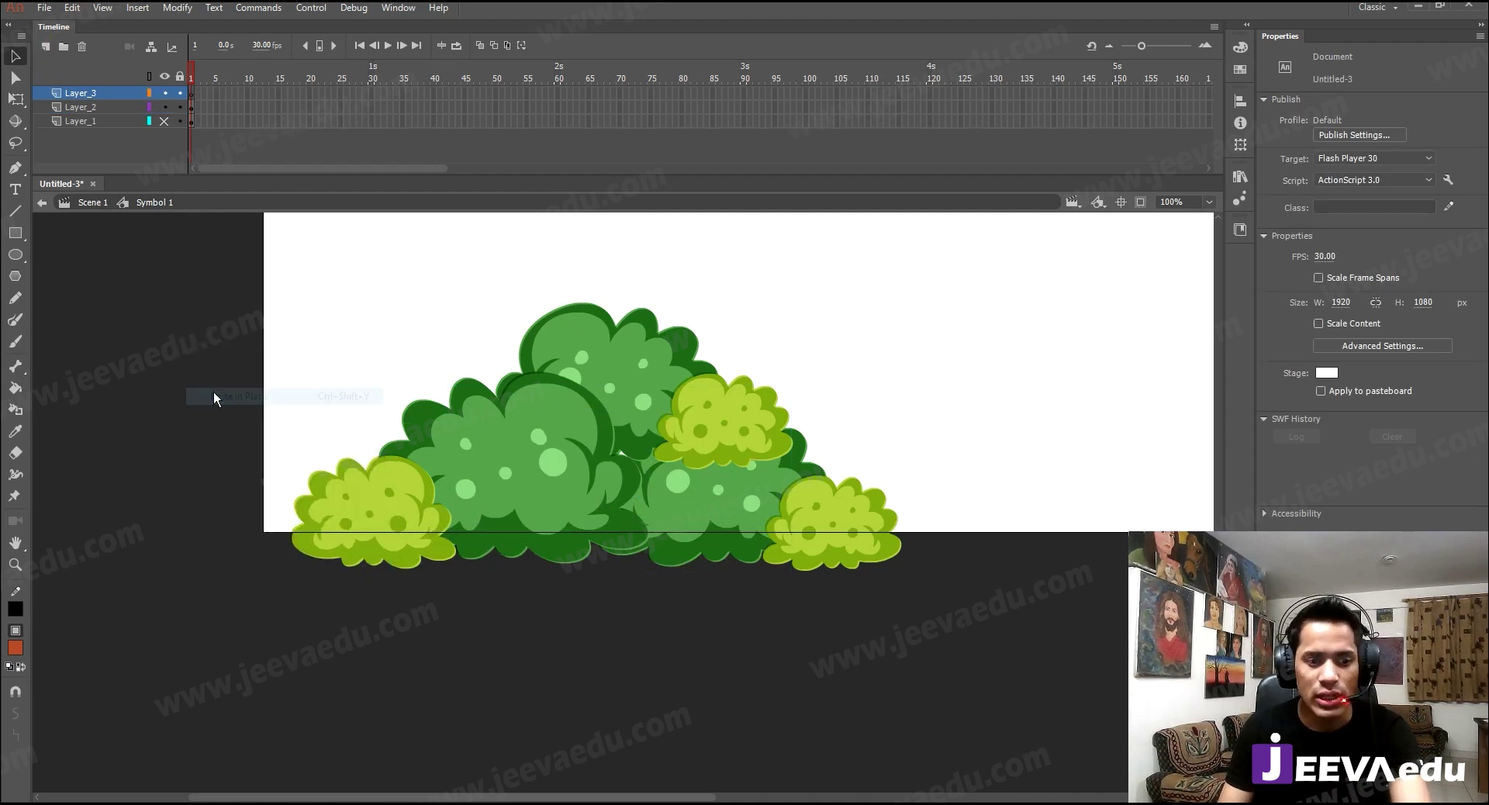
pyautogui.hotkey('ctrl', 'shift', 'v')
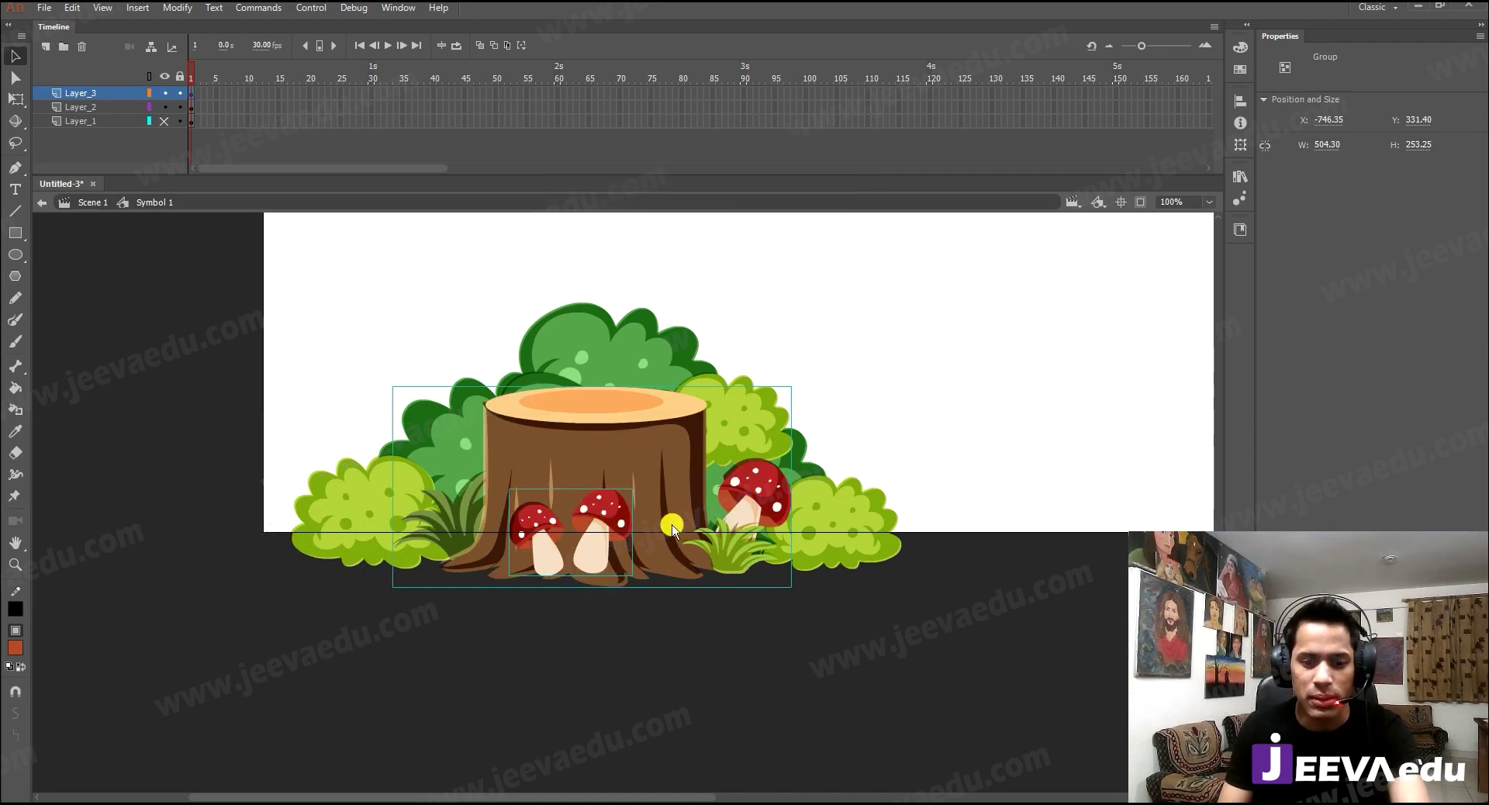
pyautogui.doubleClick(627, 509)
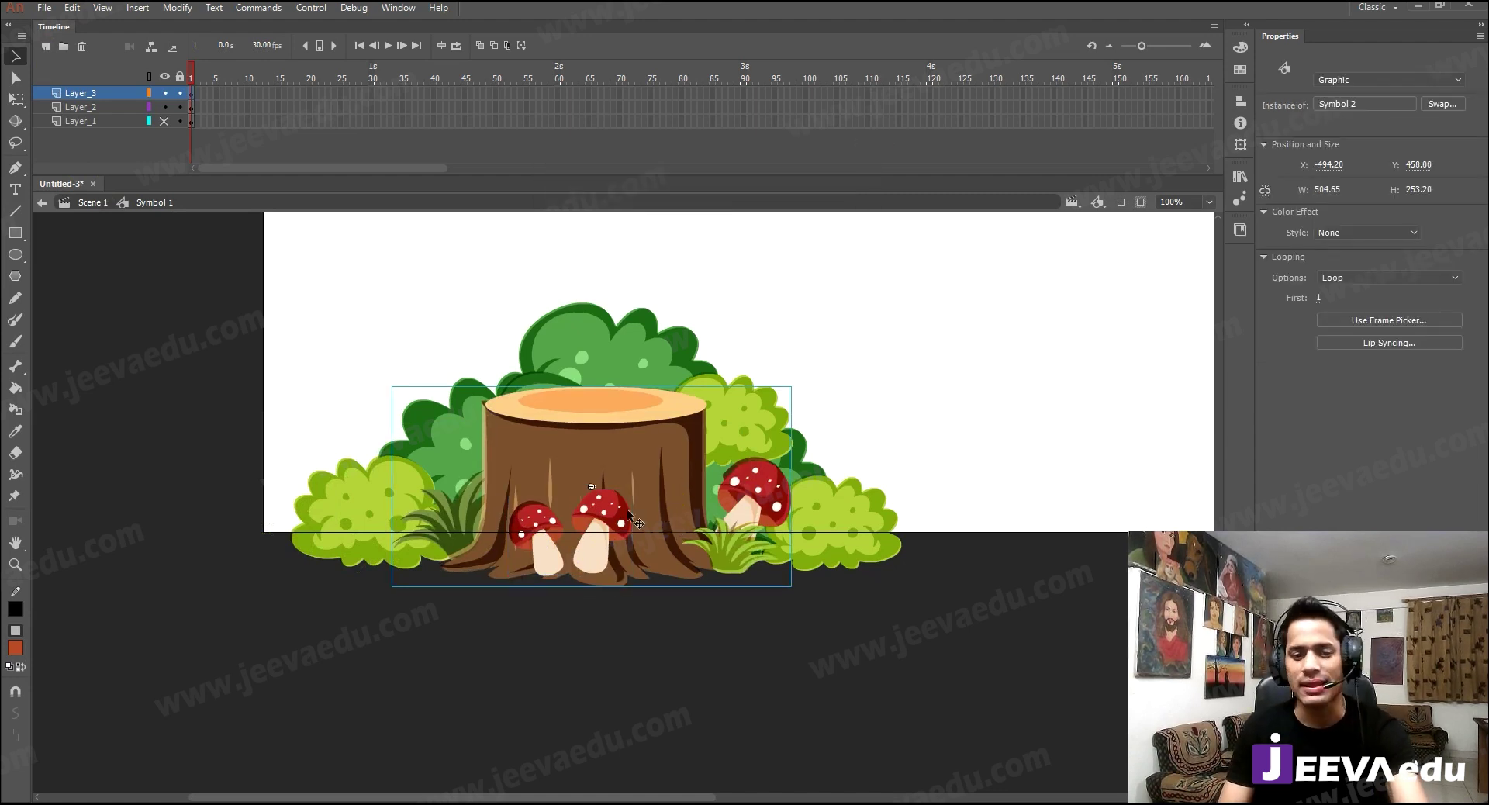
# - Open the stump symbol for editing down to the light green grass tuft below the side mushroom
pyautogui.click(662, 607)
pyautogui.click(737, 499)
pyautogui.hotkey('ctrl', 'space')
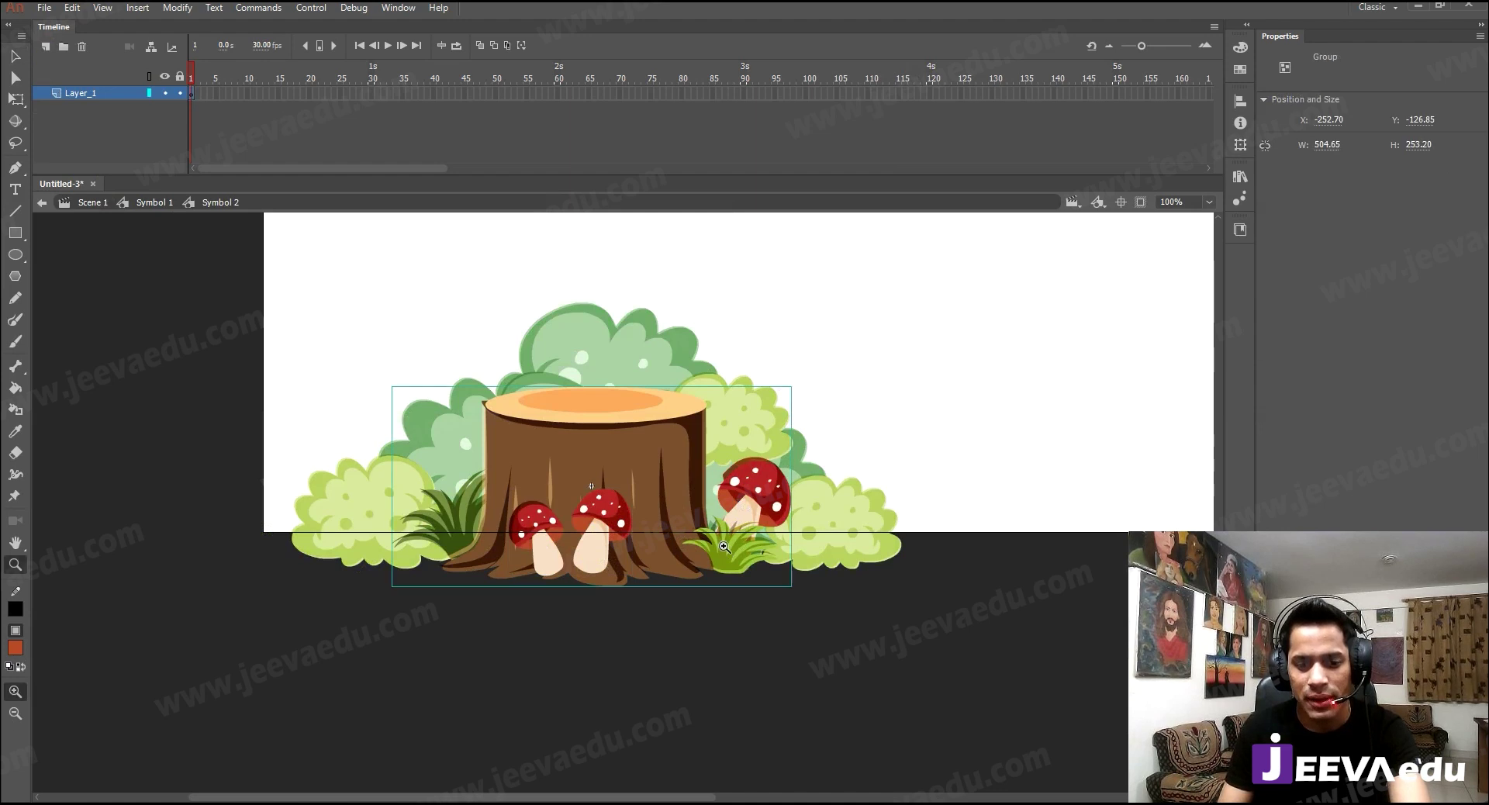
pyautogui.keyDown('ctrl'); pyautogui.click(718, 538); pyautogui.keyUp('ctrl')
pyautogui.doubleClick(697, 432)
pyautogui.click(702, 640)
pyautogui.click(668, 537)
pyautogui.hotkey('ctrl', 'space')
pyautogui.click(653, 524)
pyautogui.press('v')
pyautogui.doubleClick(638, 538)
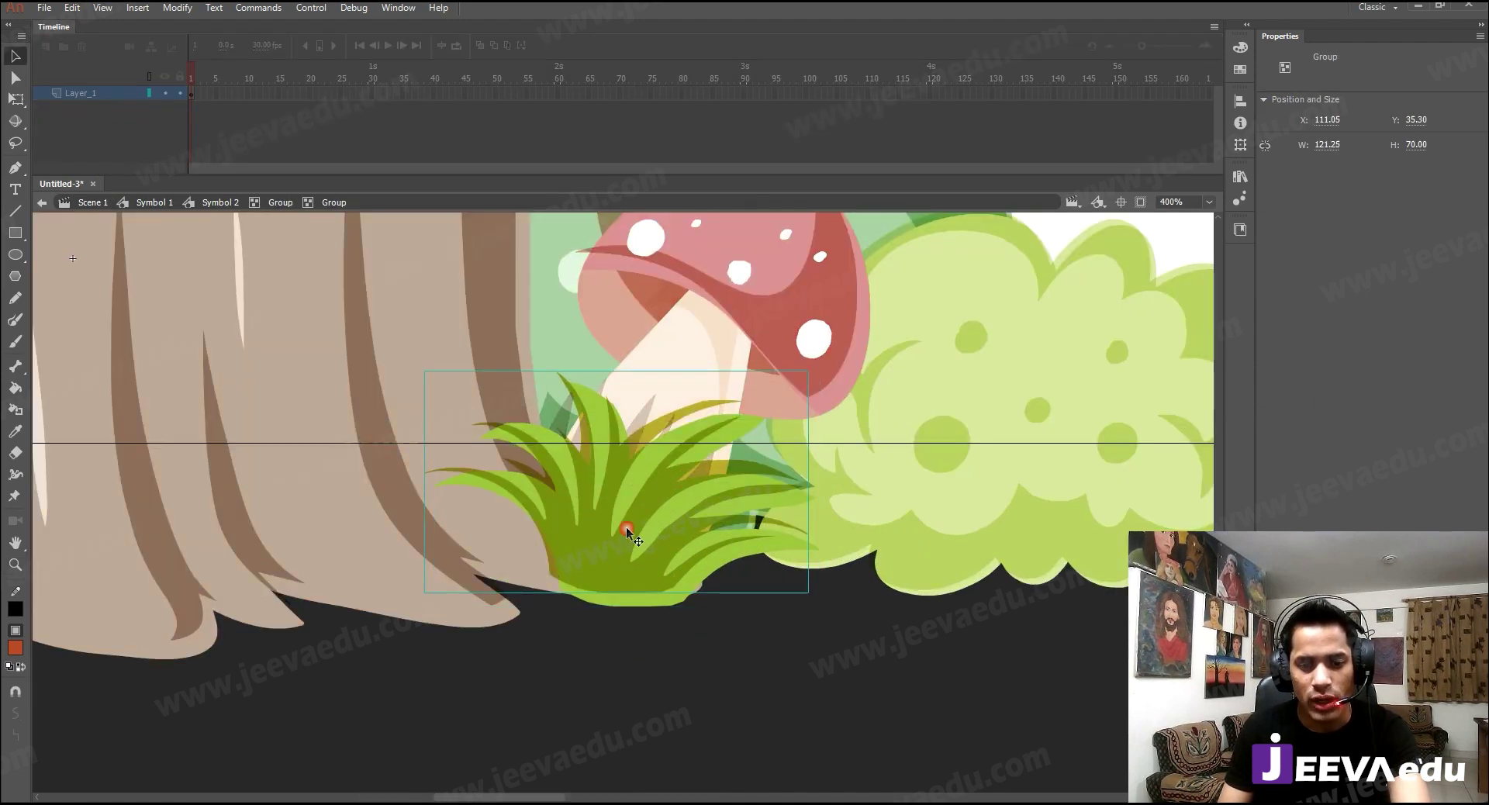
# - Delete the leaf shading group from the light green grass tuft
pyautogui.moveTo(537, 621); pyautogui.dragTo(538, 621)
pyautogui.hotkey('ctrl', 'z')
pyautogui.click(598, 574)
pyautogui.press('Delete')
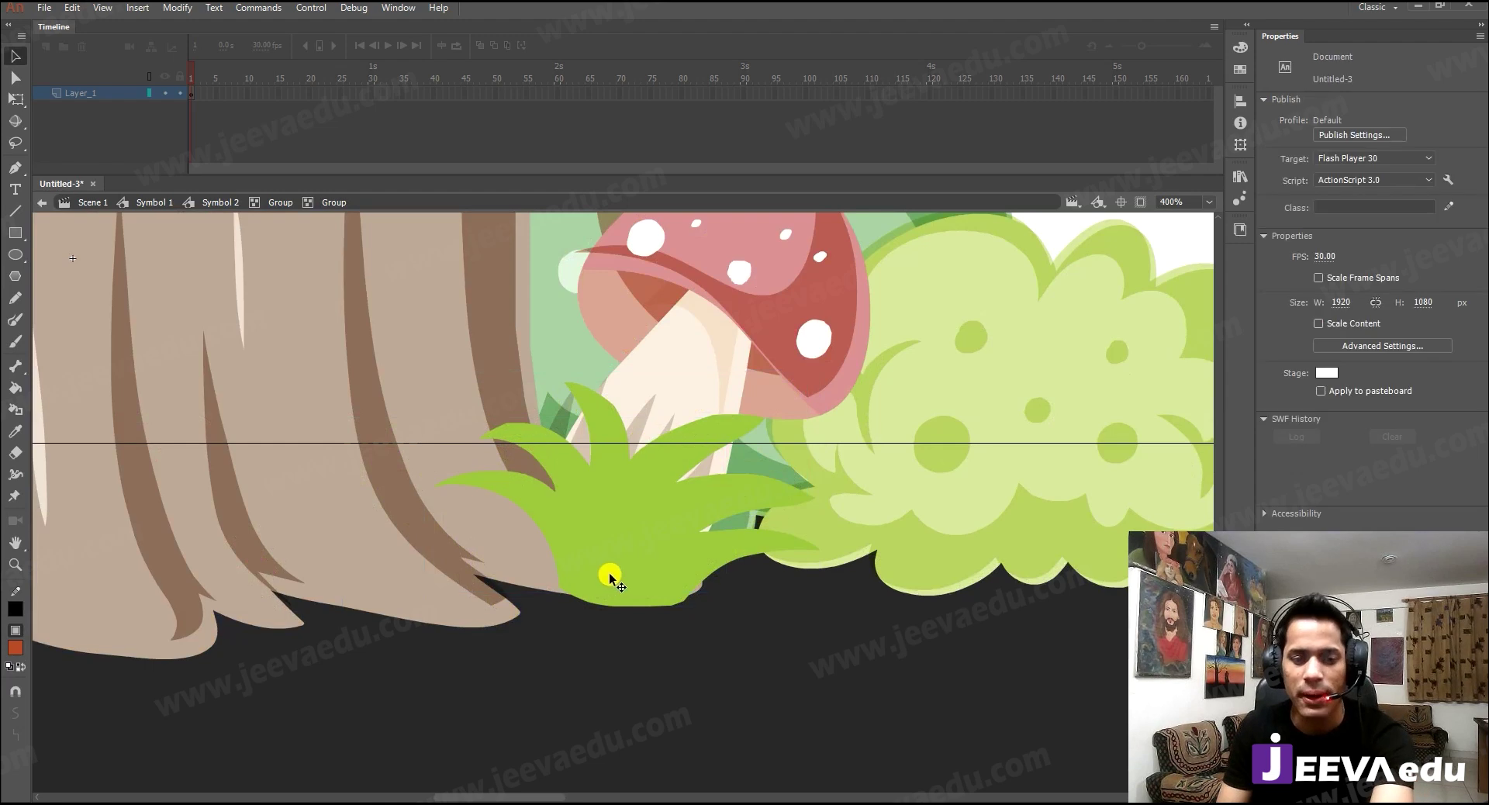
# - Break the grass tuft's flat green base apart and convert it to a graphic symbol
pyautogui.click(627, 552)
pyautogui.hotkey('ctrl', 'b')
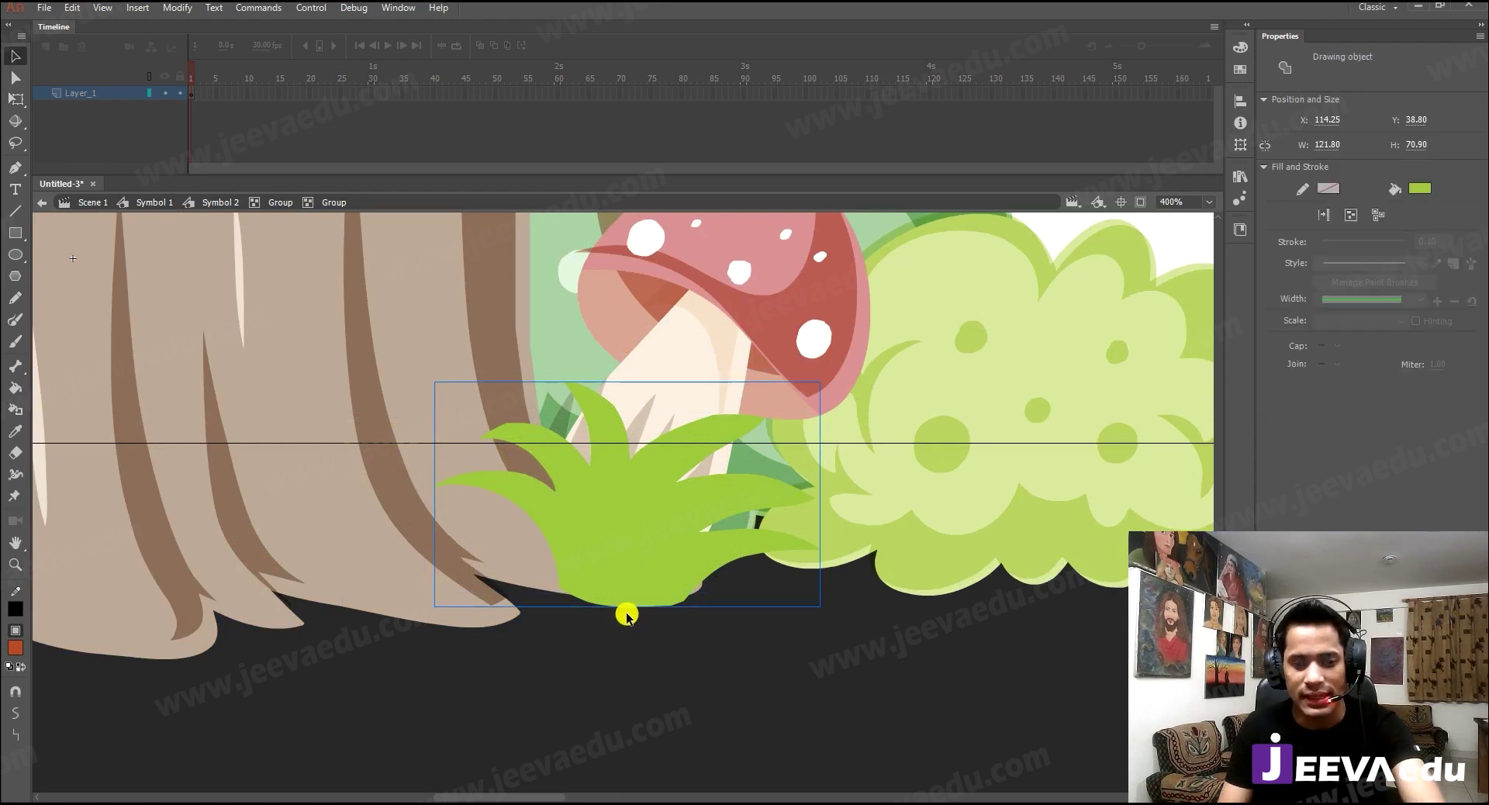
pyautogui.press('F8')
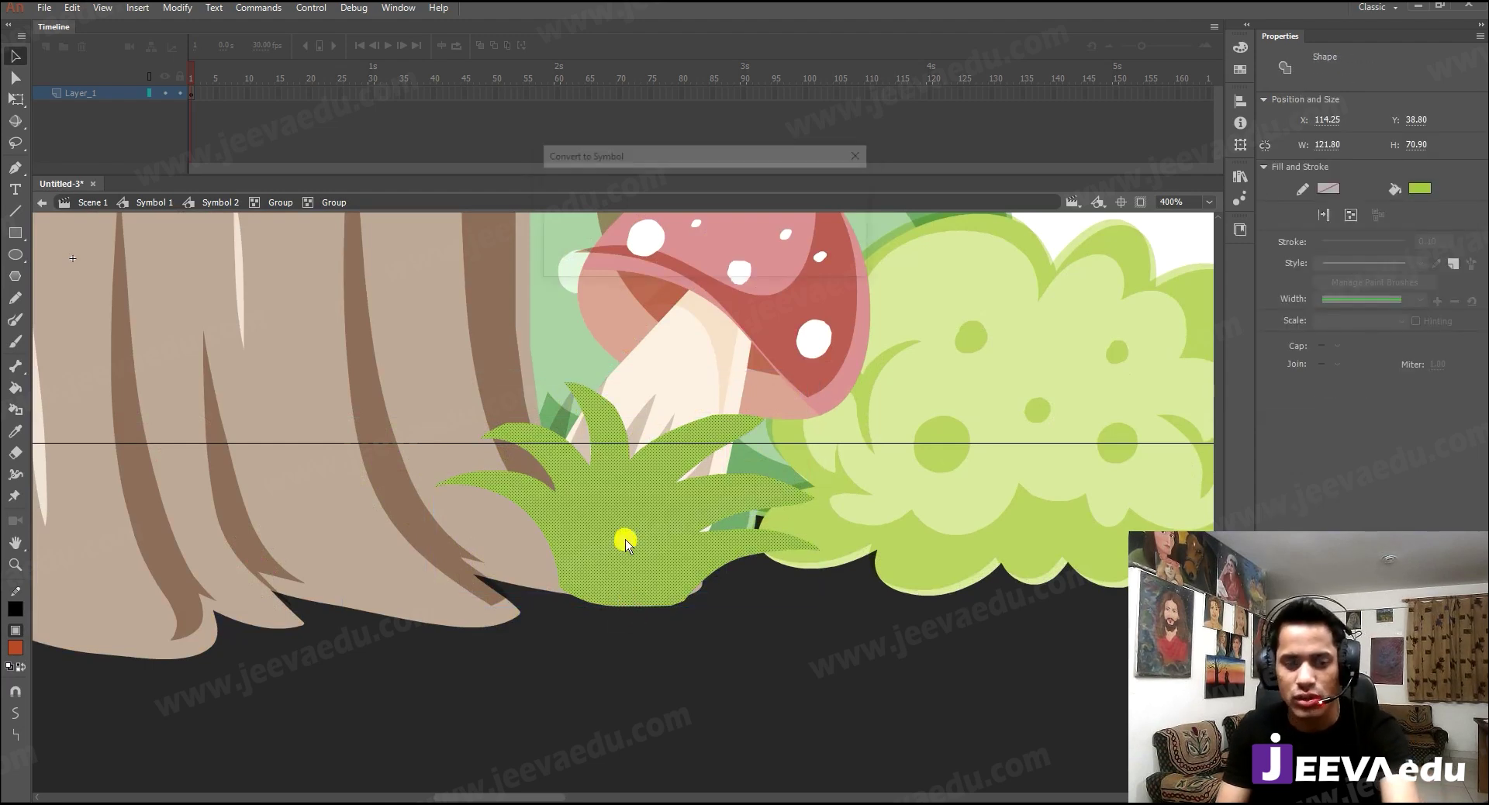
pyautogui.press('Return')
# - Leave the grass group, open the group holding the stump and side mushroom, and delete the mushroom
pyautogui.hotkey('ctrl', '-')
pyautogui.press('v')
pyautogui.click(707, 569)
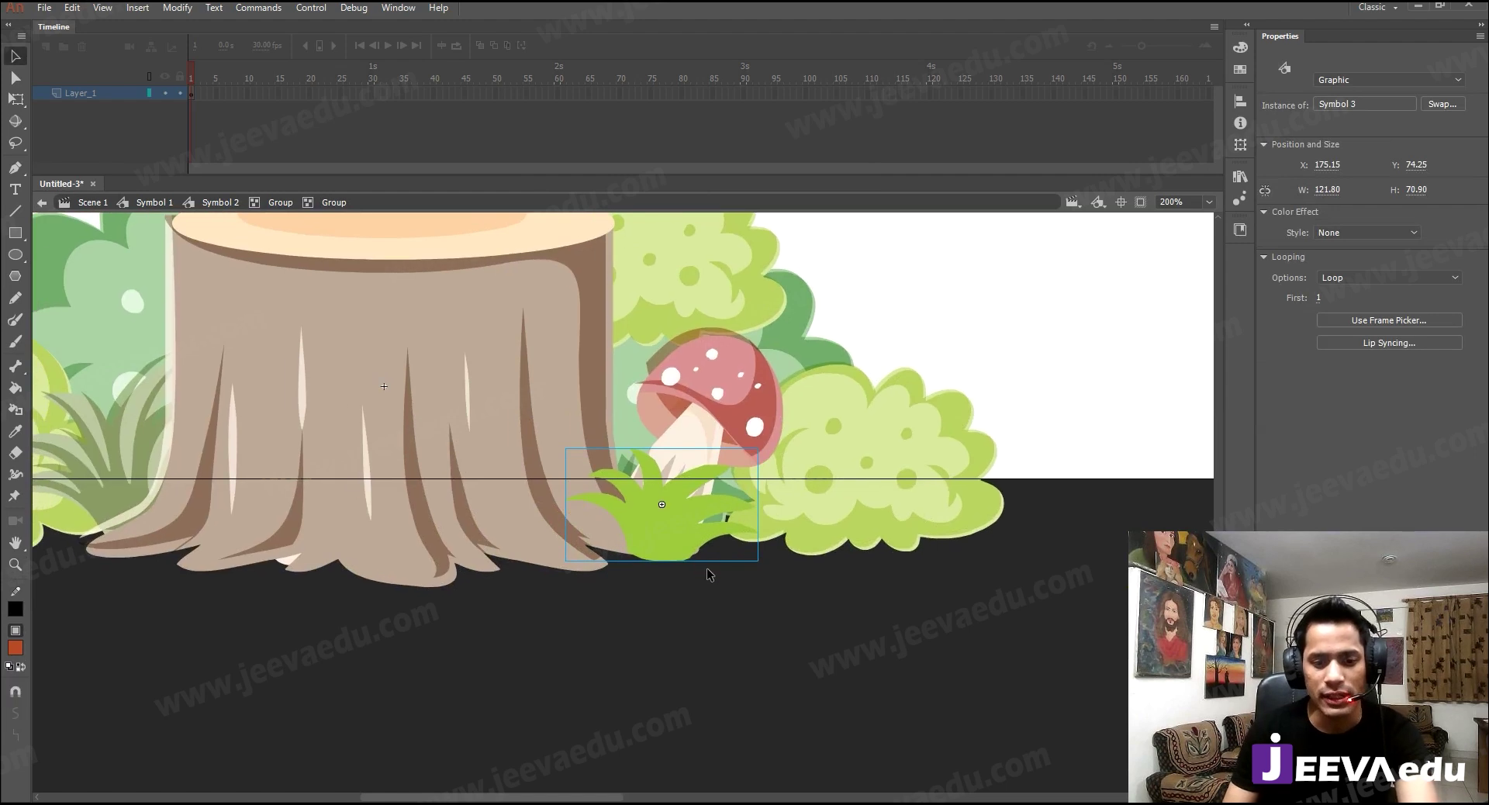
pyautogui.doubleClick(723, 405)
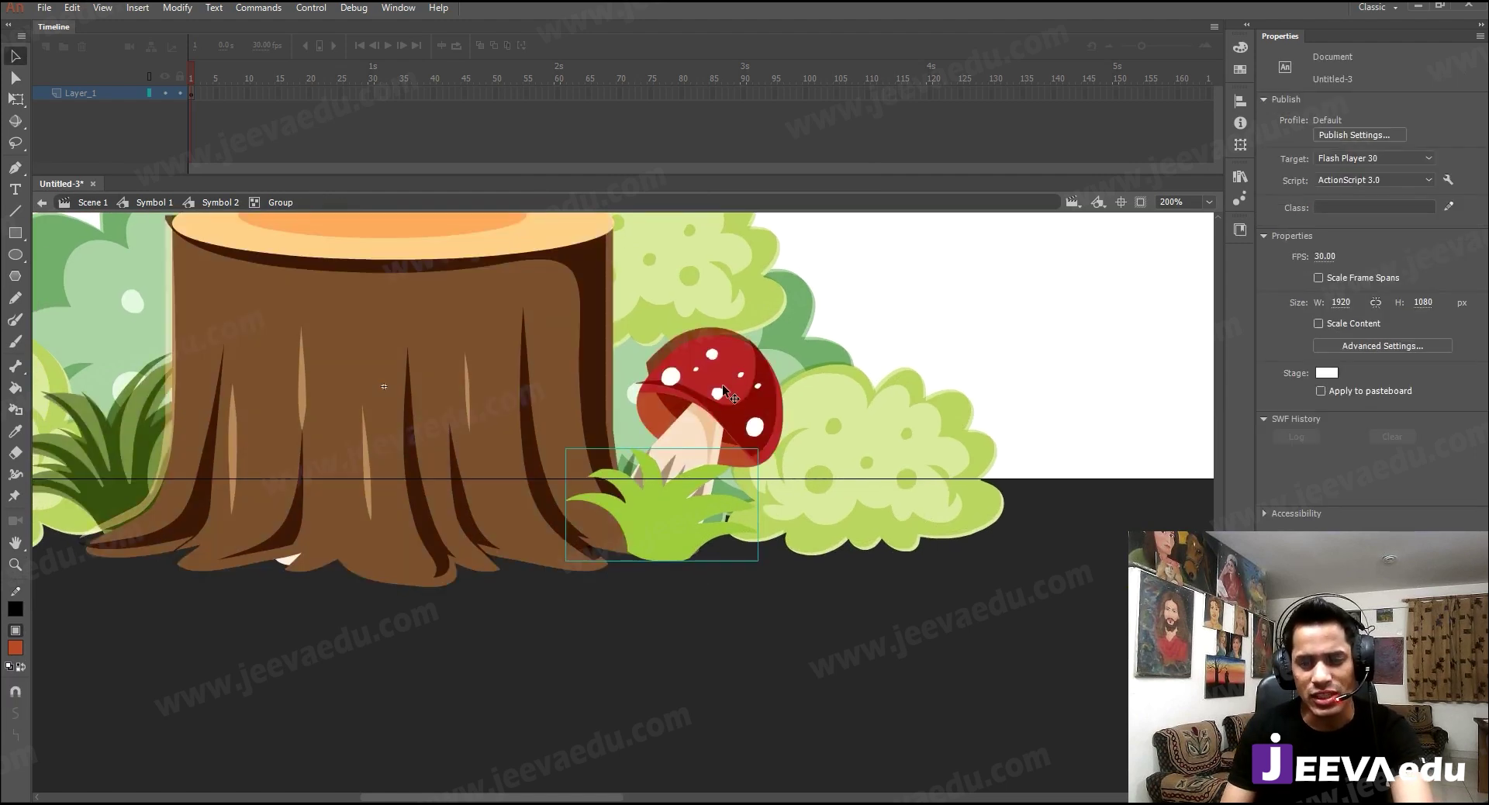
pyautogui.click(723, 388)
pyautogui.doubleClick(724, 393)
pyautogui.click(834, 329)
pyautogui.click(748, 427)
pyautogui.press('Delete')
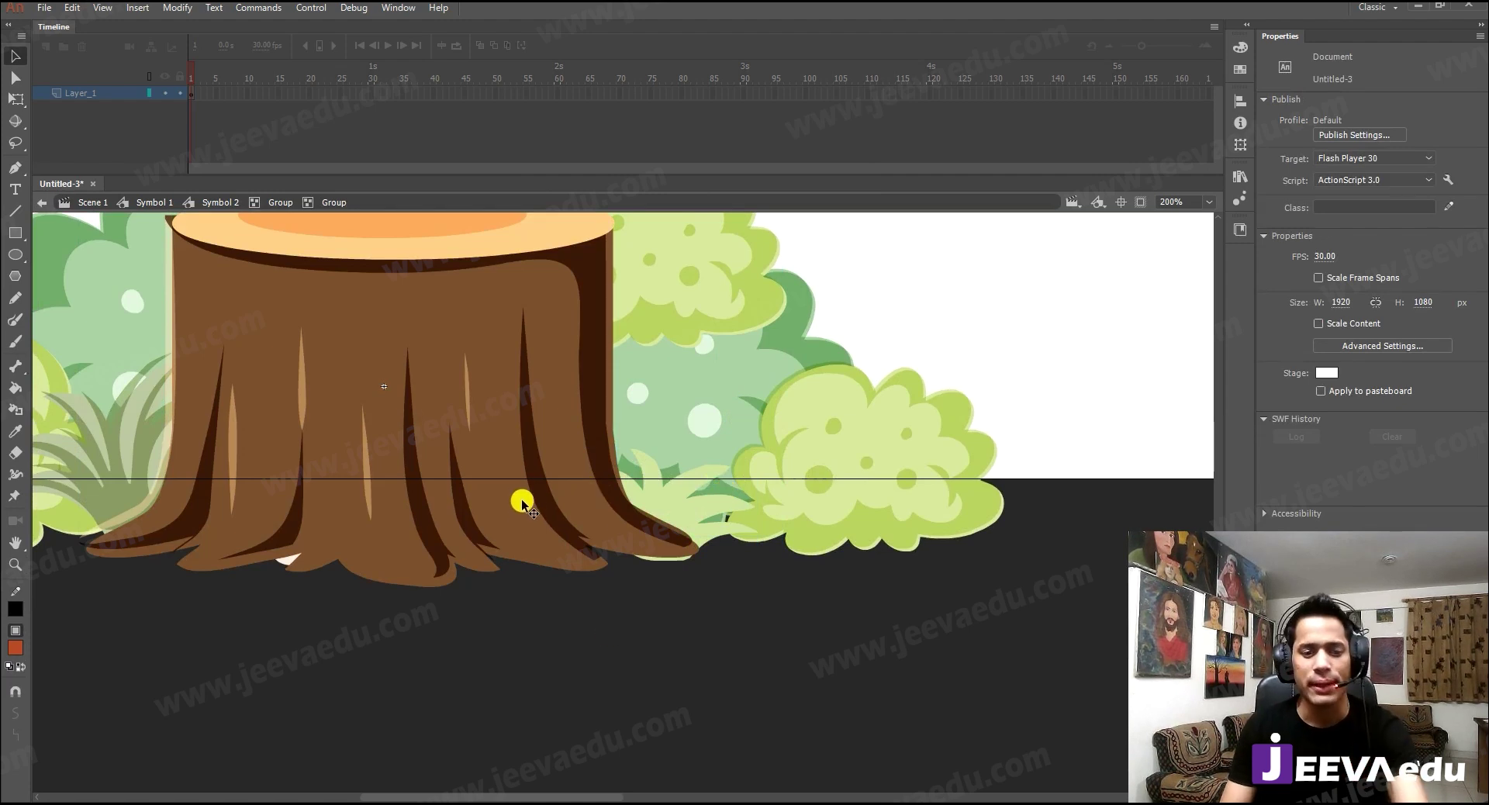
# - Leave the stump group and open the group holding the dark green grass tuft beside the stump
pyautogui.keyDown('ctrl'); pyautogui.keyDown('alt'); pyautogui.click(507, 476); pyautogui.keyUp('alt'); pyautogui.keyUp('ctrl')
pyautogui.doubleClick(504, 615)
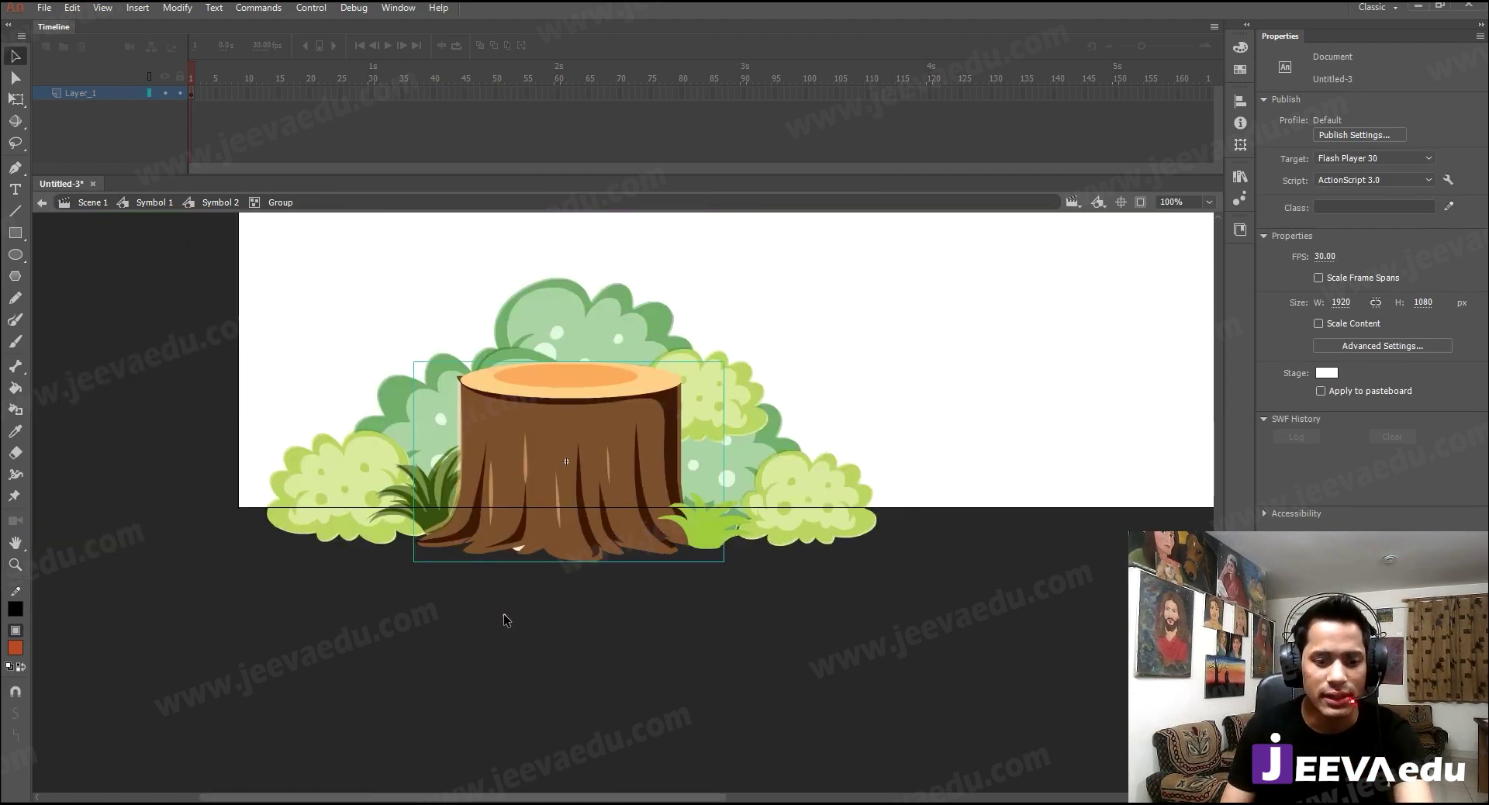
pyautogui.click(468, 535)
pyautogui.keyDown('ctrl'); pyautogui.click(444, 500); pyautogui.keyUp('ctrl')
pyautogui.doubleClick(556, 504)
pyautogui.click(513, 665)
pyautogui.click(611, 557)
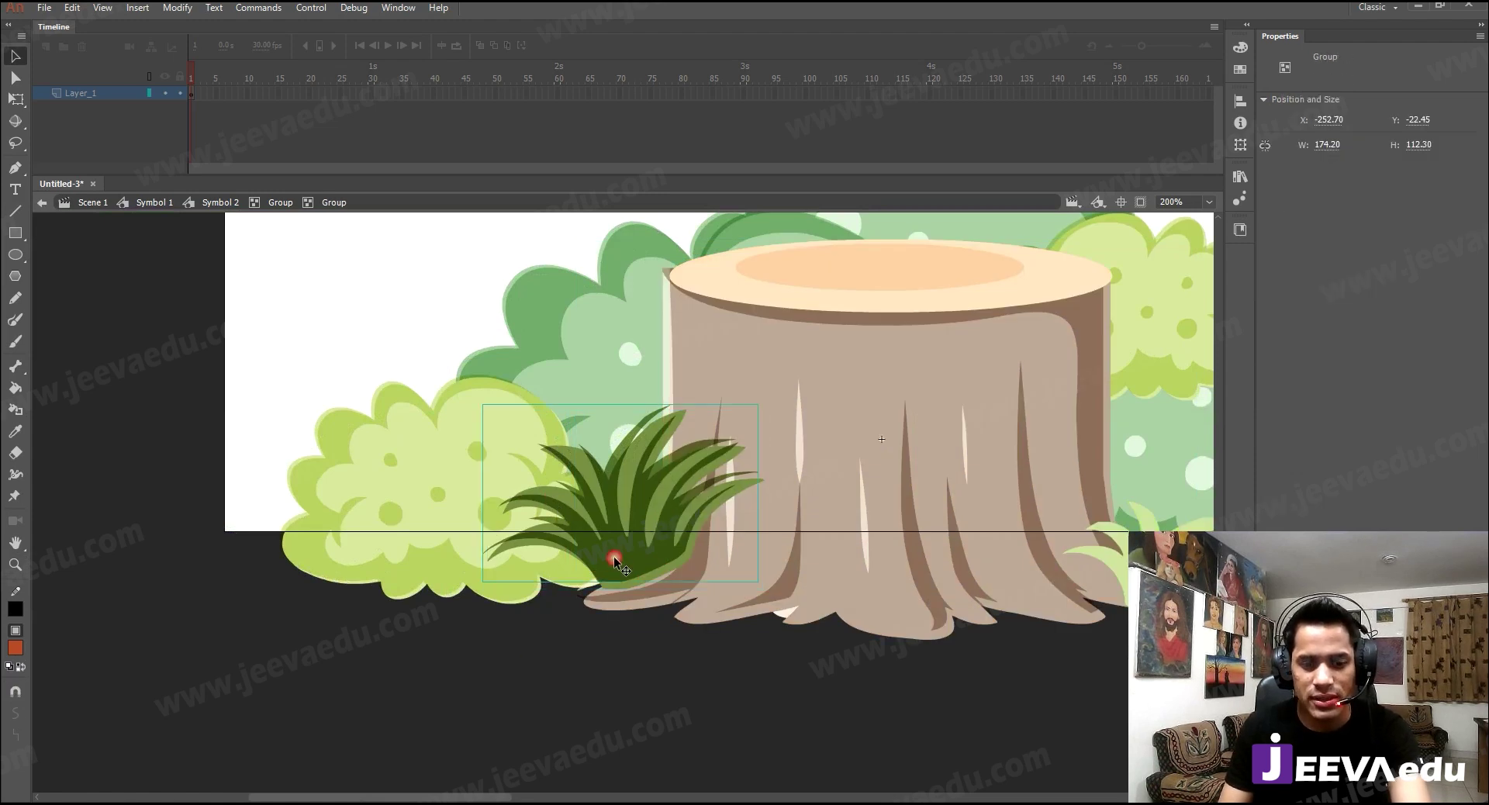
# - Delete the leaf shading group from the dark green grass tuft and convert its flat base to a graphic symbol
pyautogui.doubleClick(629, 556)
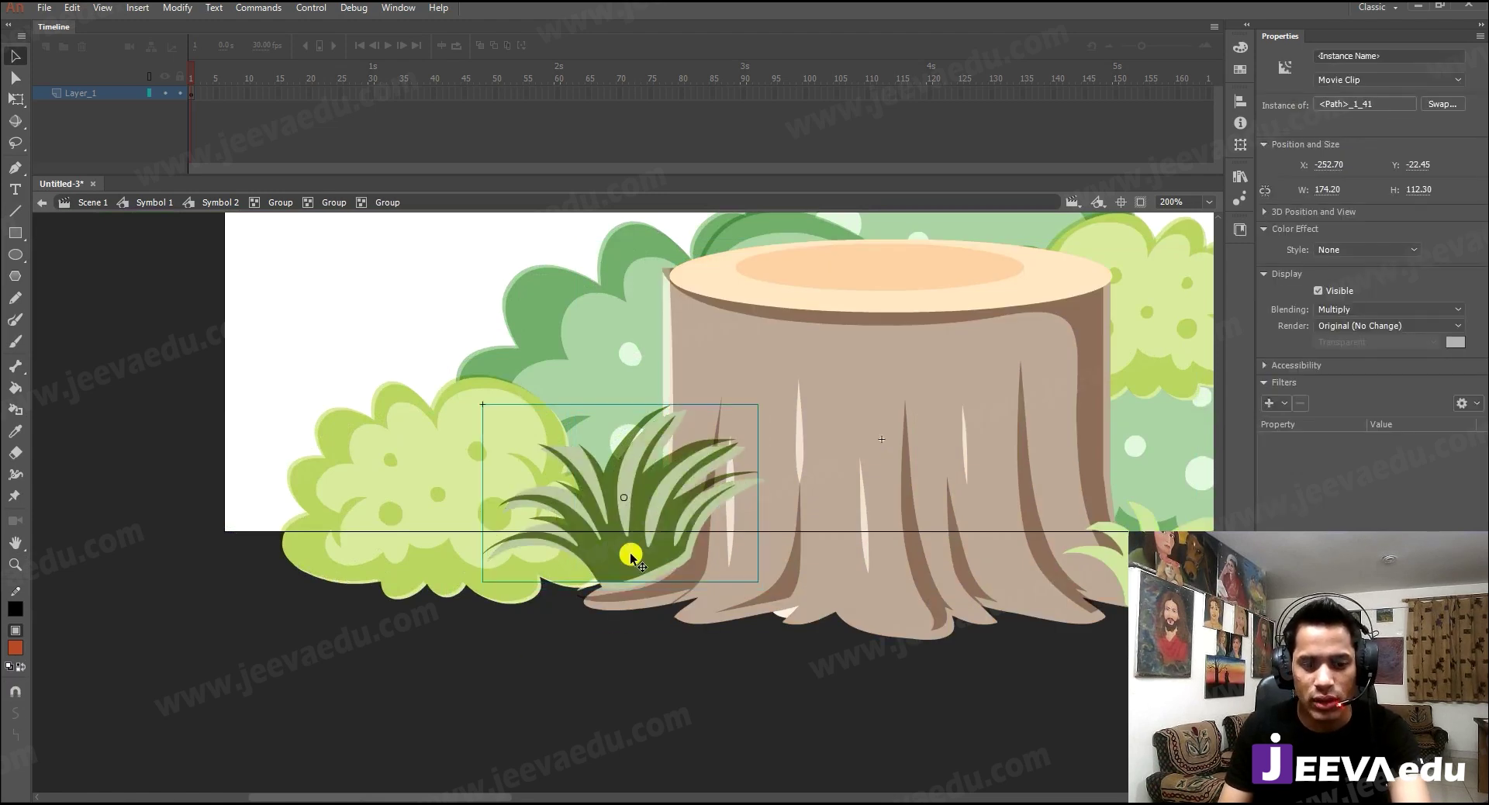
pyautogui.doubleClick(621, 638)
pyautogui.hotkey('ctrl', 'b')
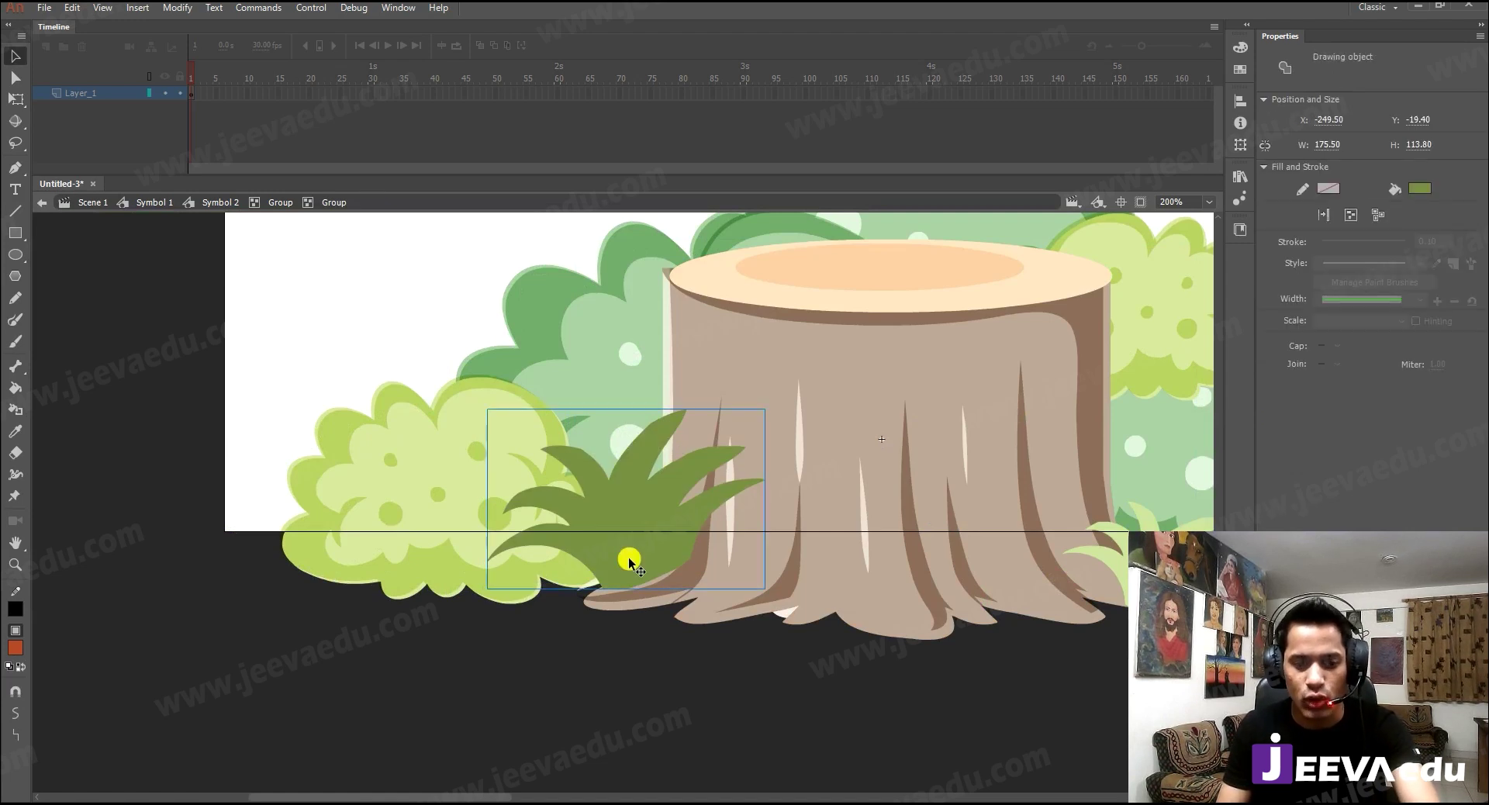
pyautogui.hotkey('ctrl', 'g')
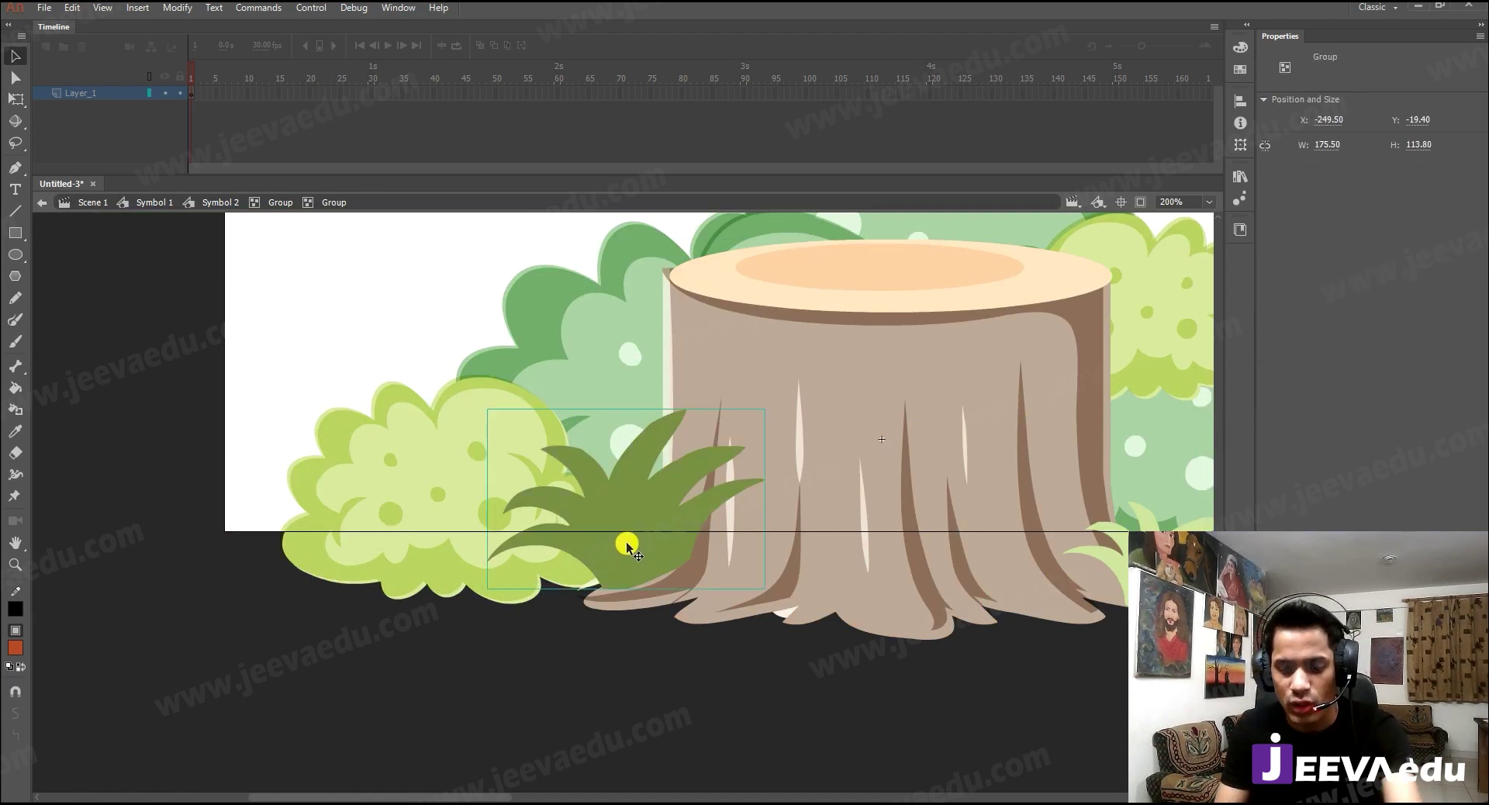
pyautogui.press('F8')
pyautogui.press('Return')
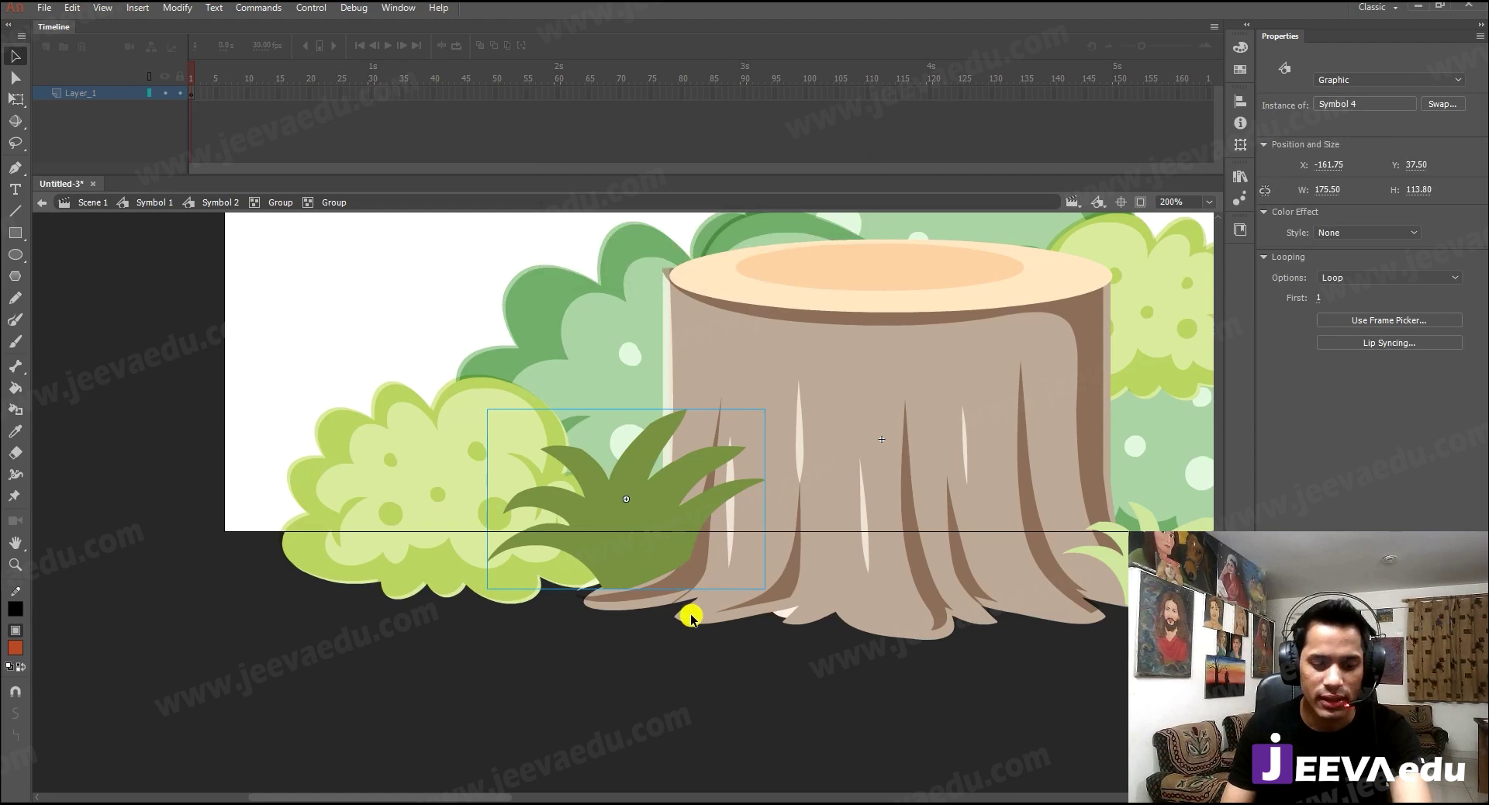
# - Leave the grass group and open the group that contains the tree stump
pyautogui.doubleClick(691, 612)
pyautogui.hotkey('ctrl', '1')
pyautogui.click(665, 515)
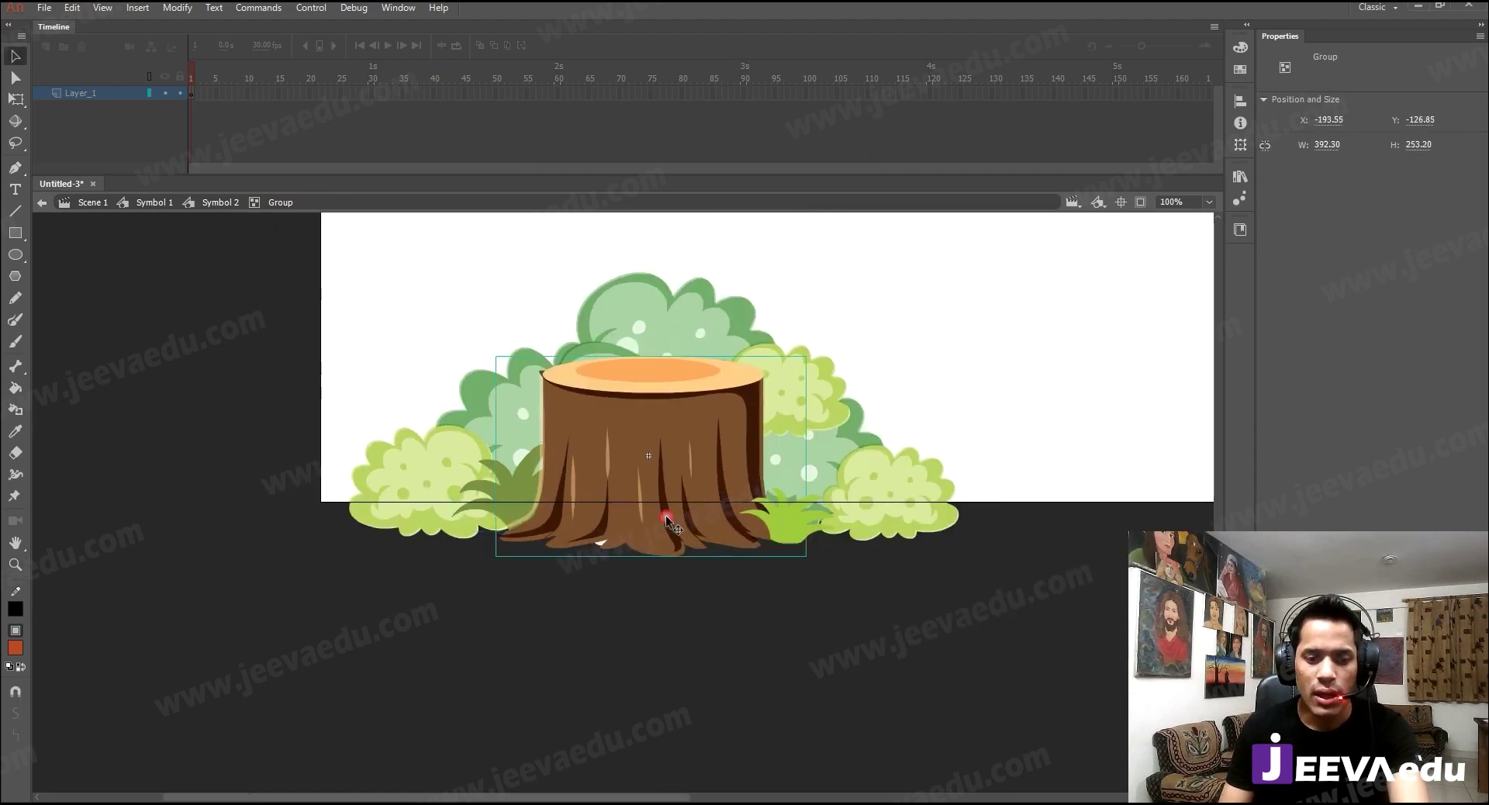
pyautogui.doubleClick(698, 463)
pyautogui.hotkey('ctrl', 'space')
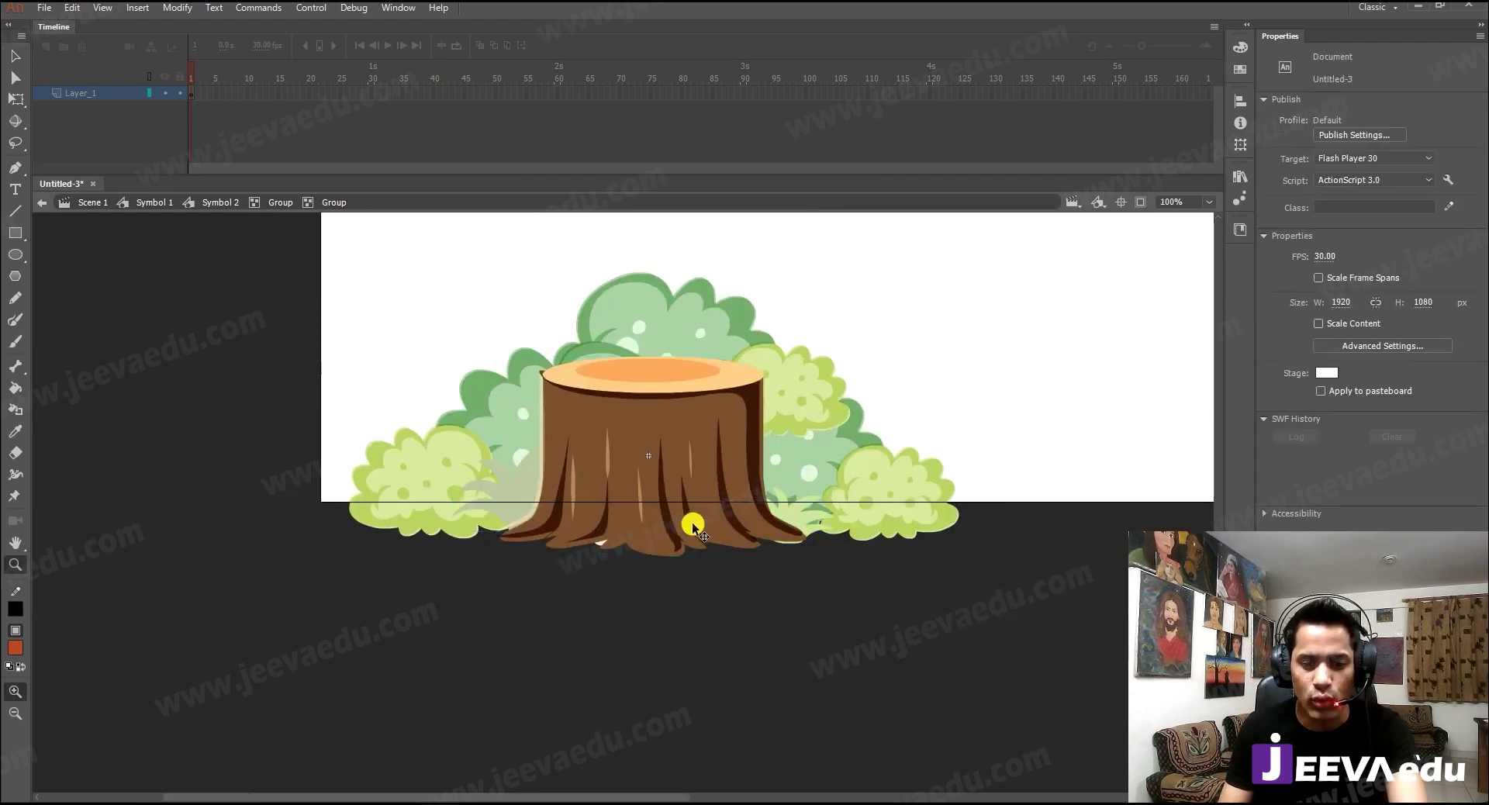
pyautogui.click(663, 484)
pyautogui.hotkey('ctrl', '=')
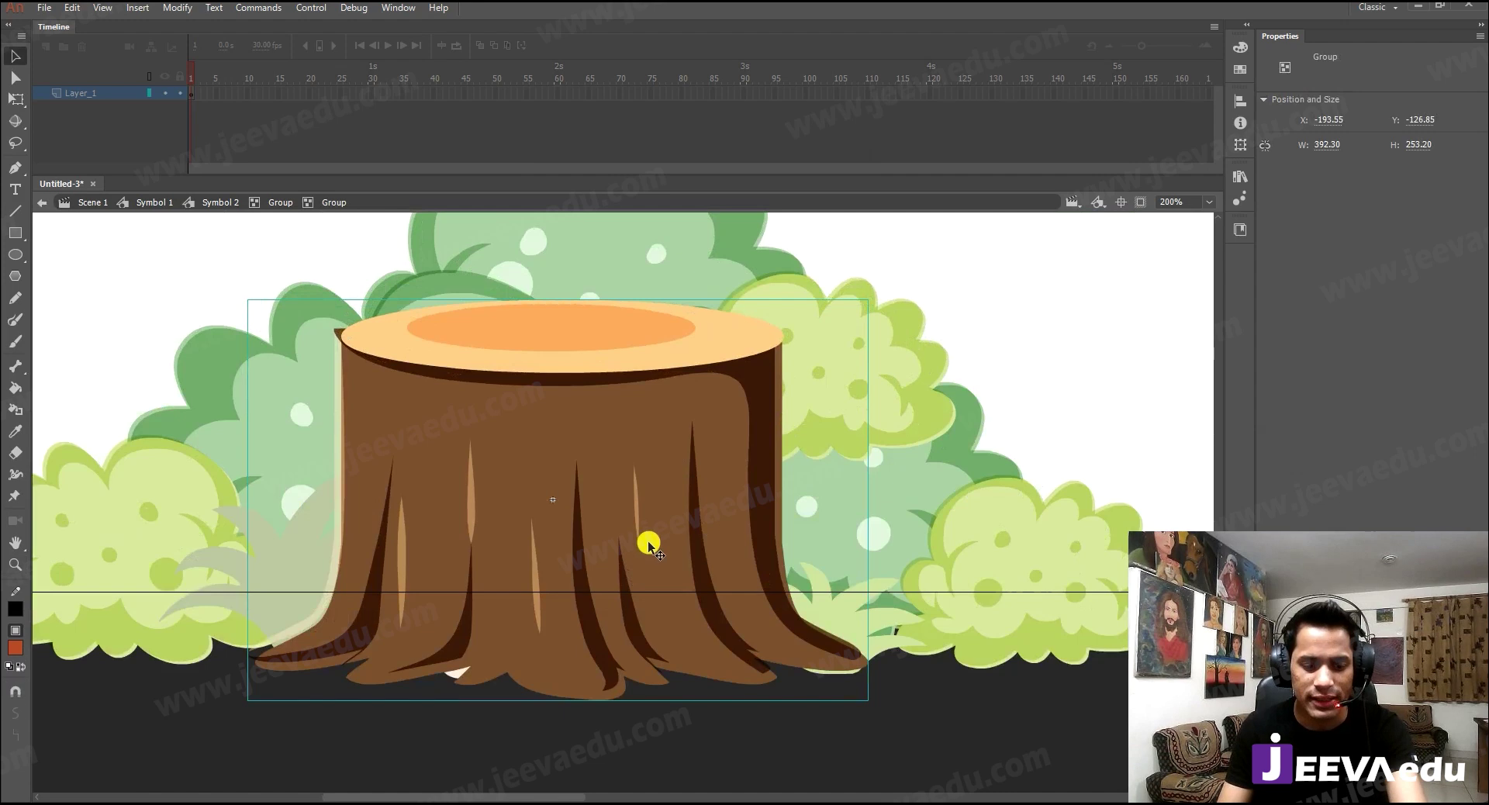
# - Break the stump group apart into its separate base, shading and highlight pieces
pyautogui.click(648, 542)
pyautogui.hotkey('ctrl', '1')
pyautogui.click(621, 595)
pyautogui.hotkey('ctrl', 'space')
pyautogui.moveTo(759, 331); pyautogui.dragTo(461, 512)
pyautogui.hotkey('ctrl', 'space')
pyautogui.click(608, 473)
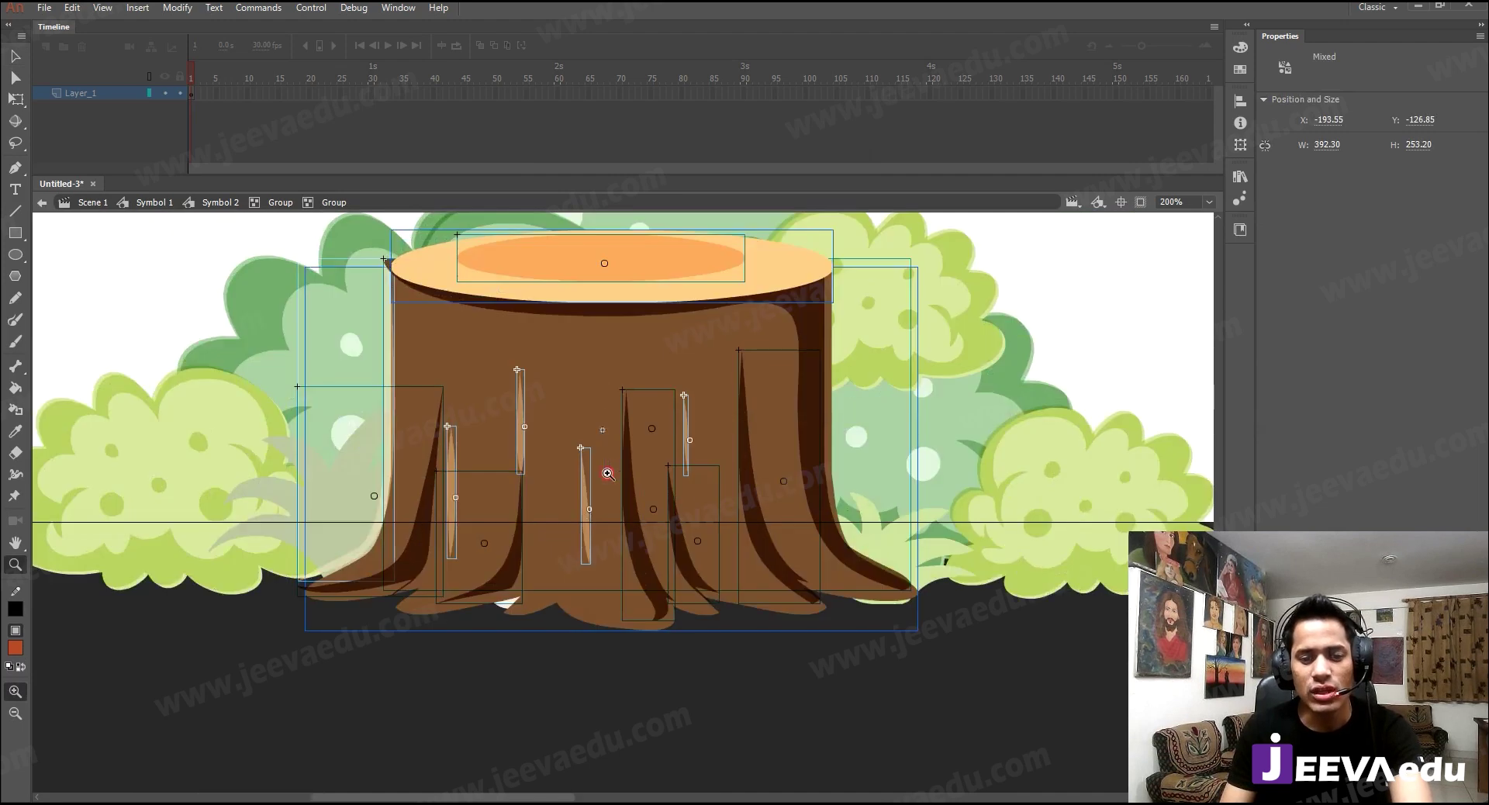
pyautogui.moveTo(682, 502); pyautogui.dragTo(636, 590)
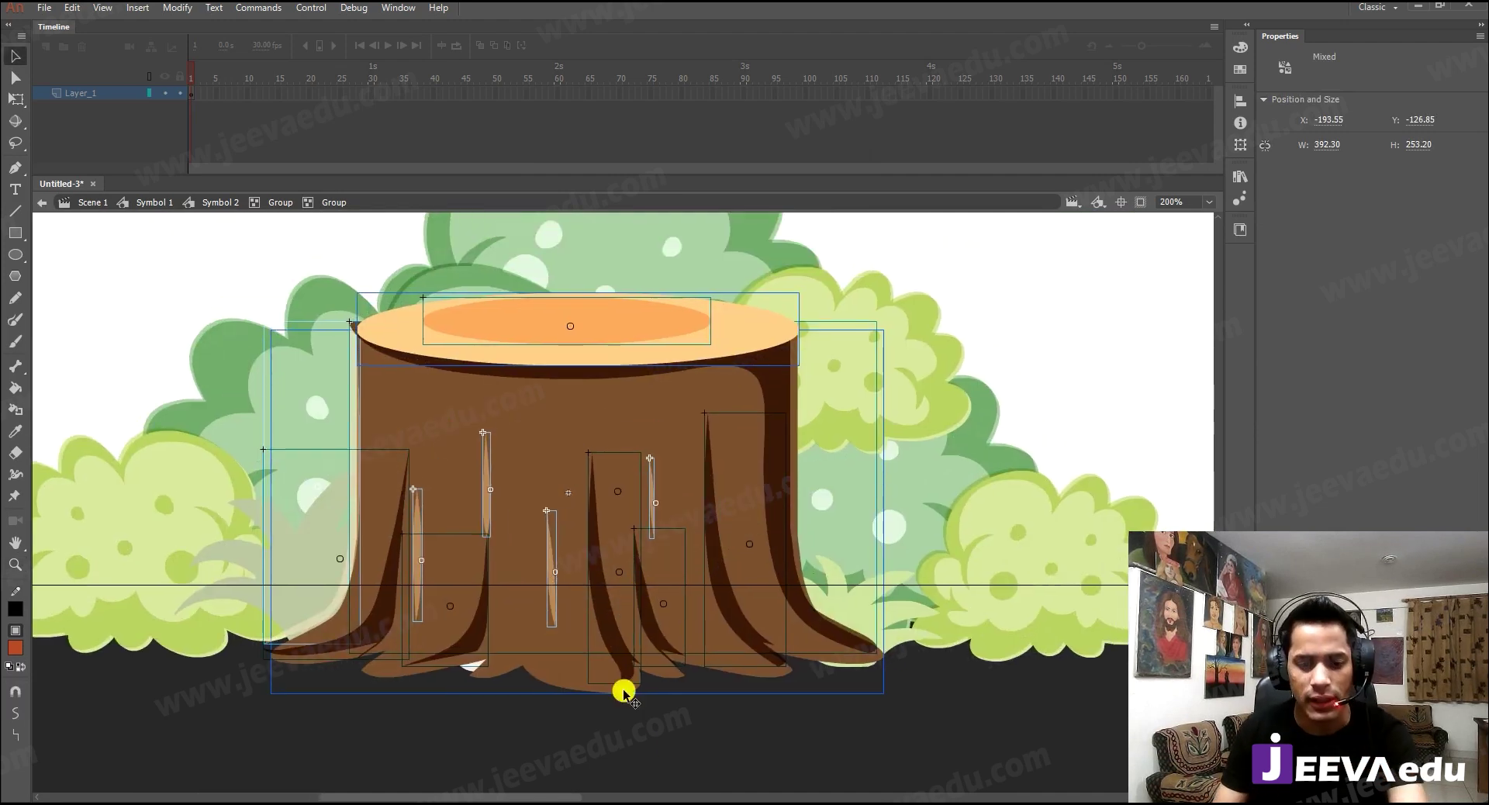
# - Delete two of the dark bark streaks on the right half of the stump's trunk
pyautogui.press('v')
pyautogui.hotkey('ctrl', 'shift', 'a')
pyautogui.click(612, 640)
pyautogui.press('Delete')
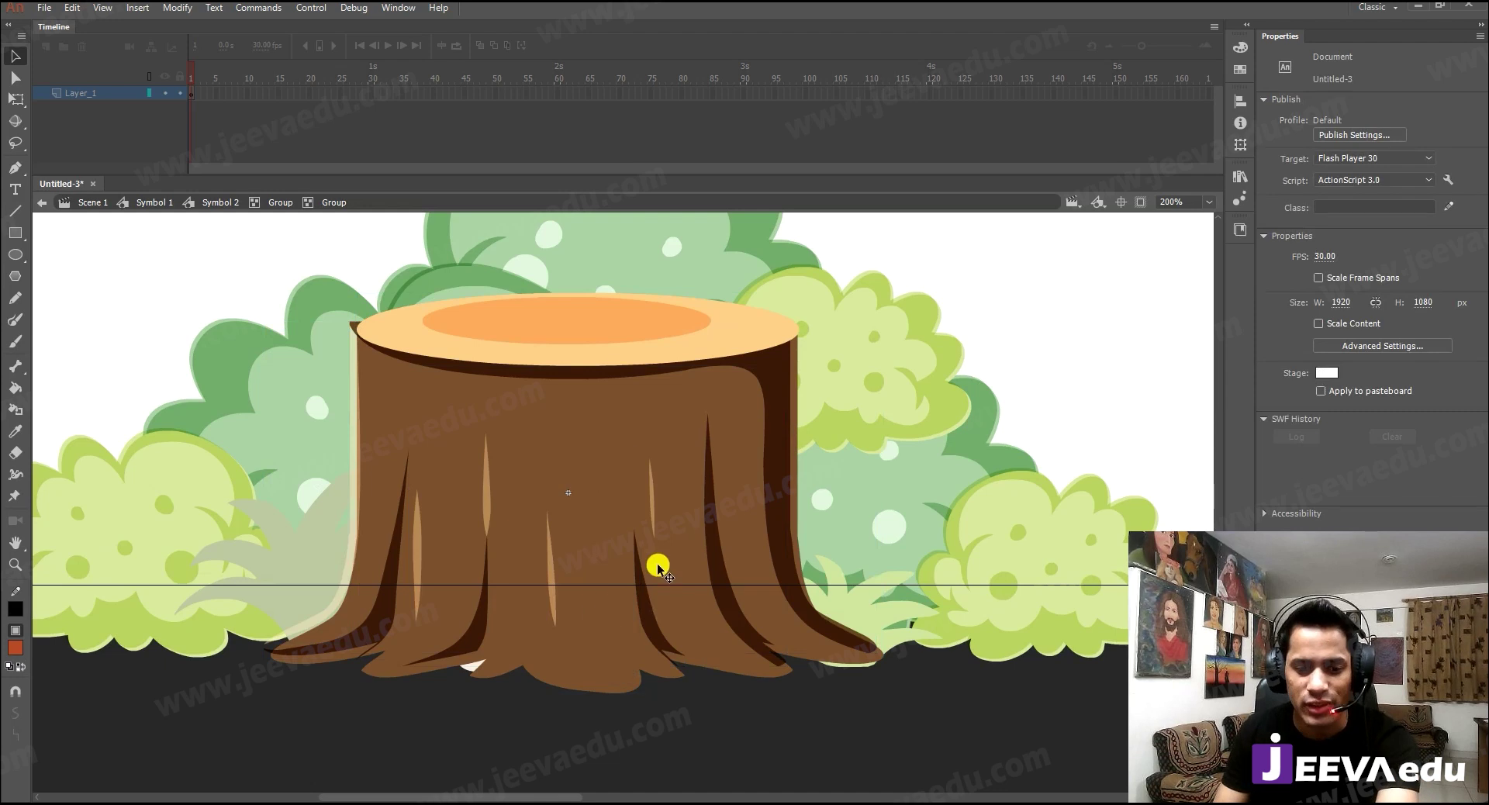
pyautogui.click(710, 481)
pyautogui.press('Delete')
# - Inspect the dark shading shape along the stump's rim and right edge, and leave the stump group
pyautogui.click(779, 383)
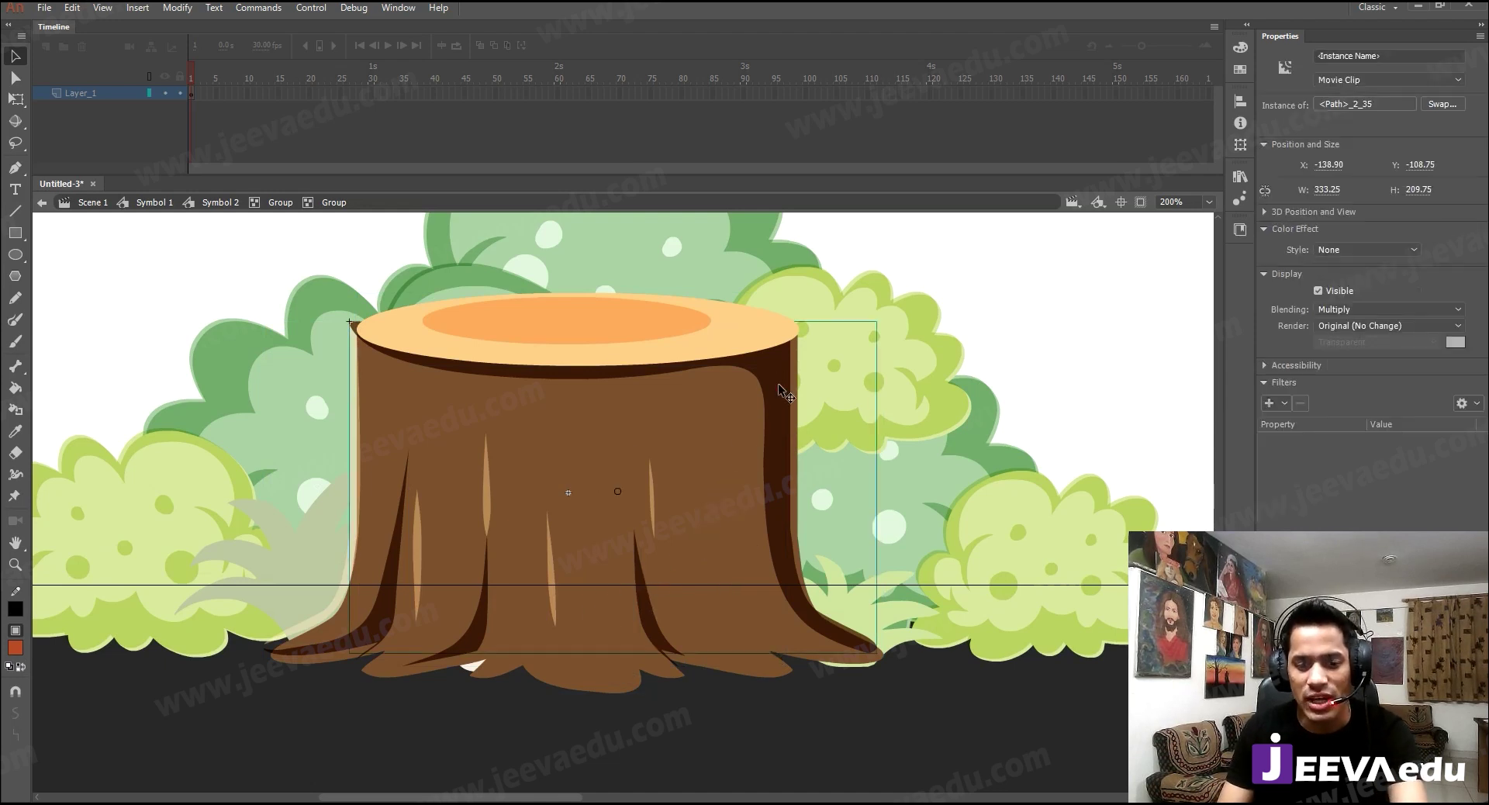
pyautogui.doubleClick(778, 382)
pyautogui.click(778, 381)
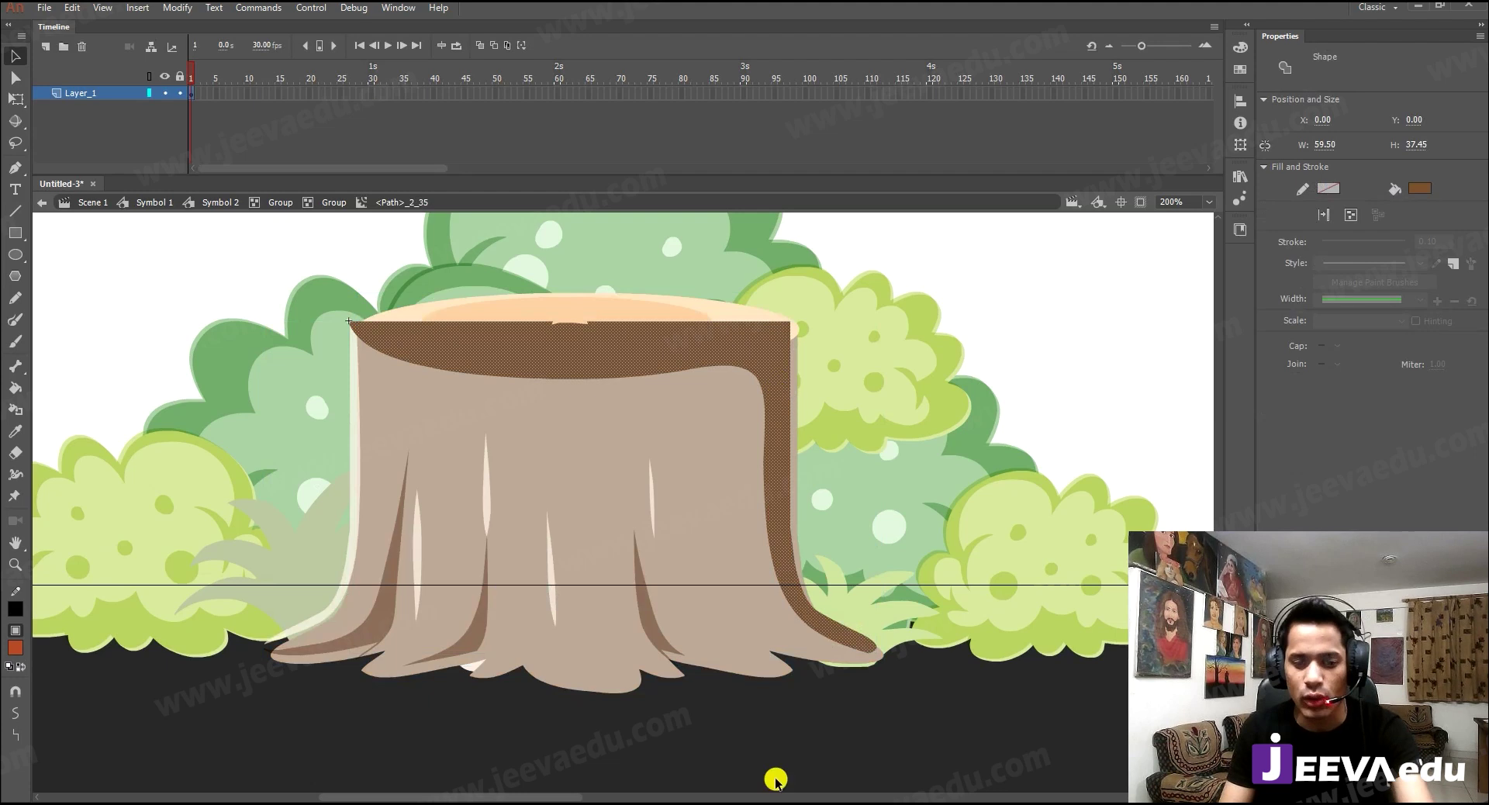
pyautogui.doubleClick(750, 732)
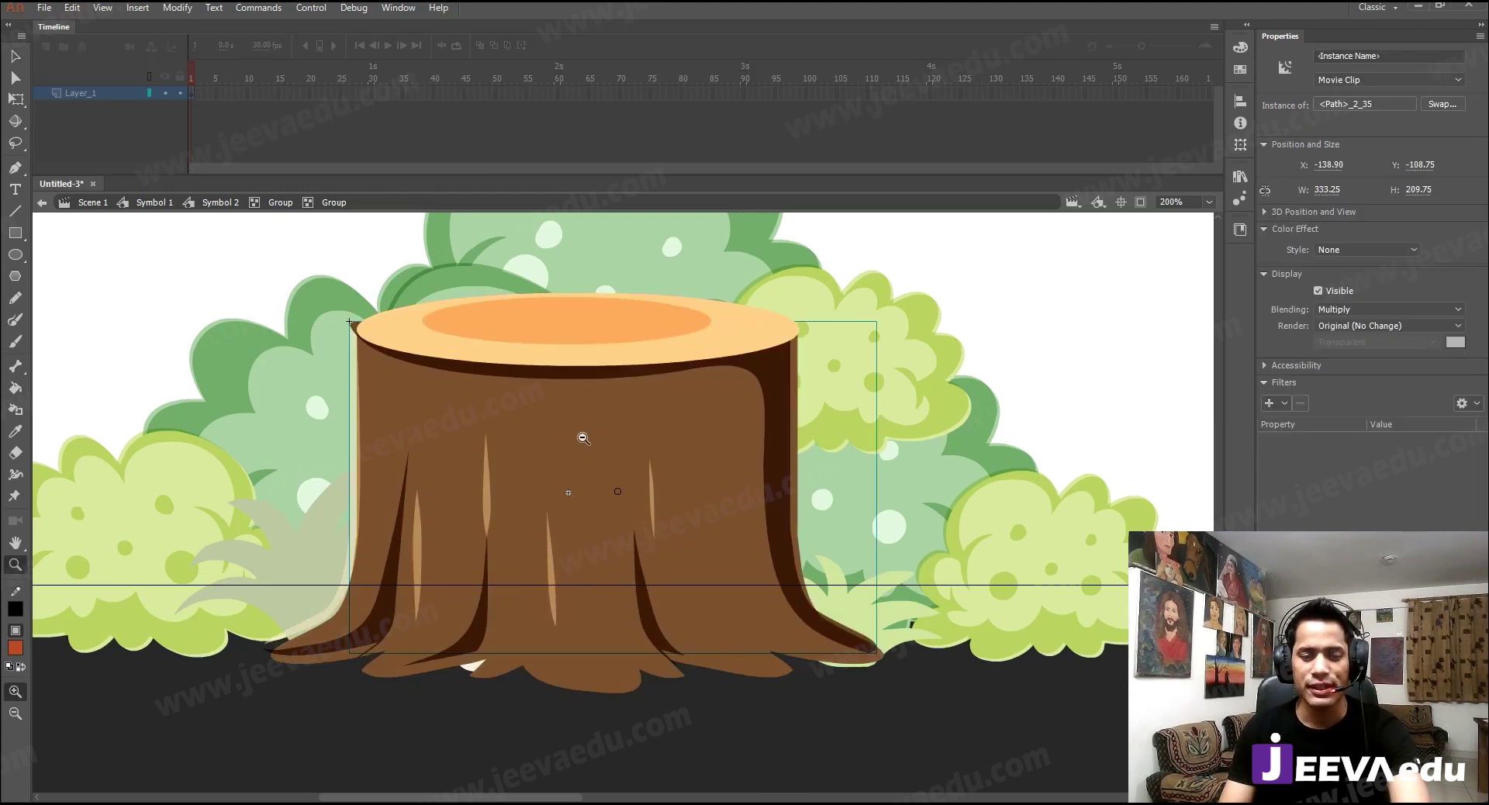
pyautogui.keyDown('ctrl'); pyautogui.keyDown('alt'); pyautogui.click(582, 435); pyautogui.keyUp('alt'); pyautogui.keyUp('ctrl')
pyautogui.doubleClick(642, 692)
pyautogui.keyDown('ctrl'); pyautogui.keyDown('alt'); pyautogui.click(606, 543); pyautogui.keyUp('alt'); pyautogui.keyUp('ctrl')
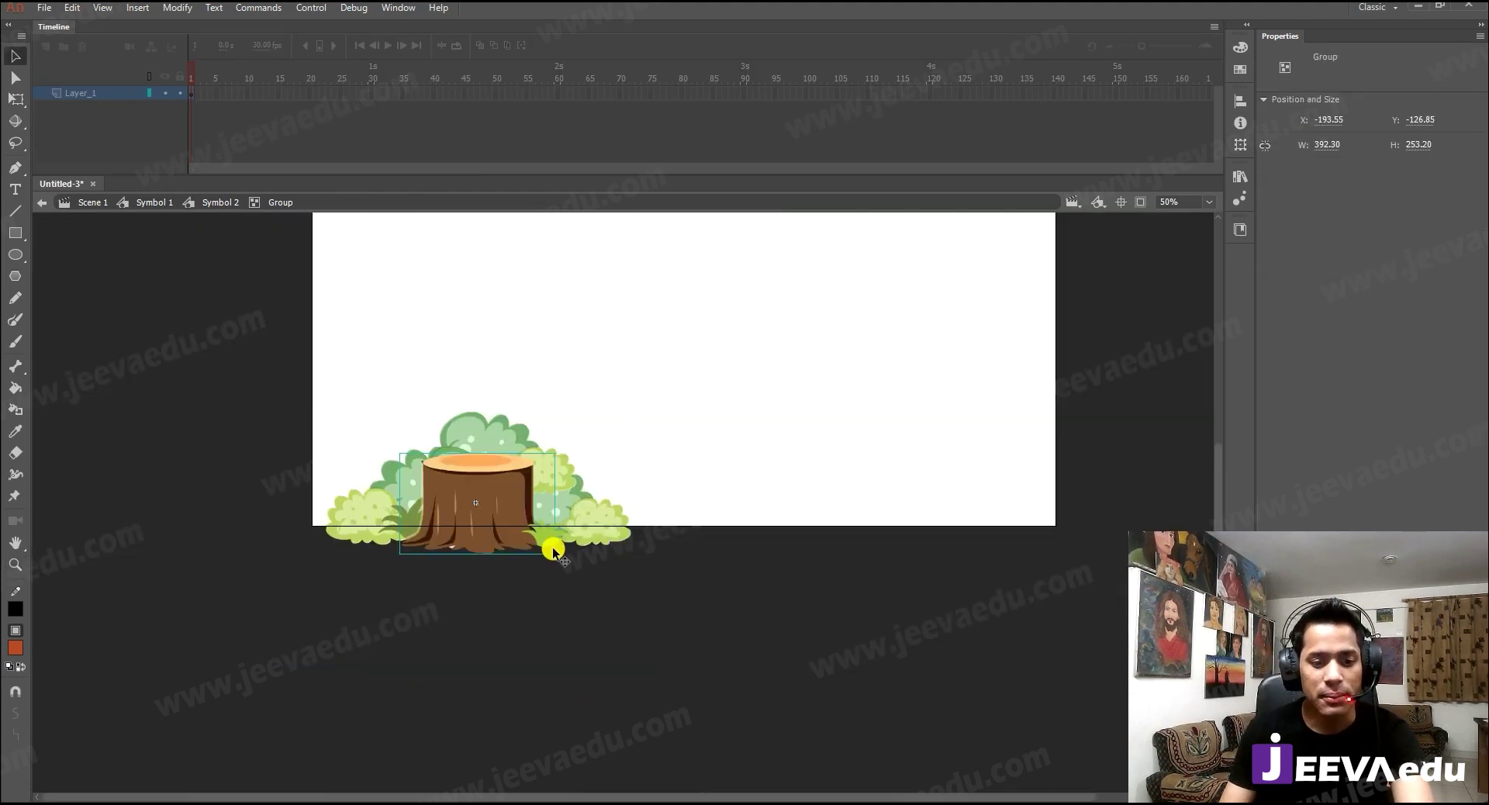
# - Try placing a copy of the stump beside the stage and converting it to a bitmap
pyautogui.moveTo(489, 516); pyautogui.dragTo(284, 532)
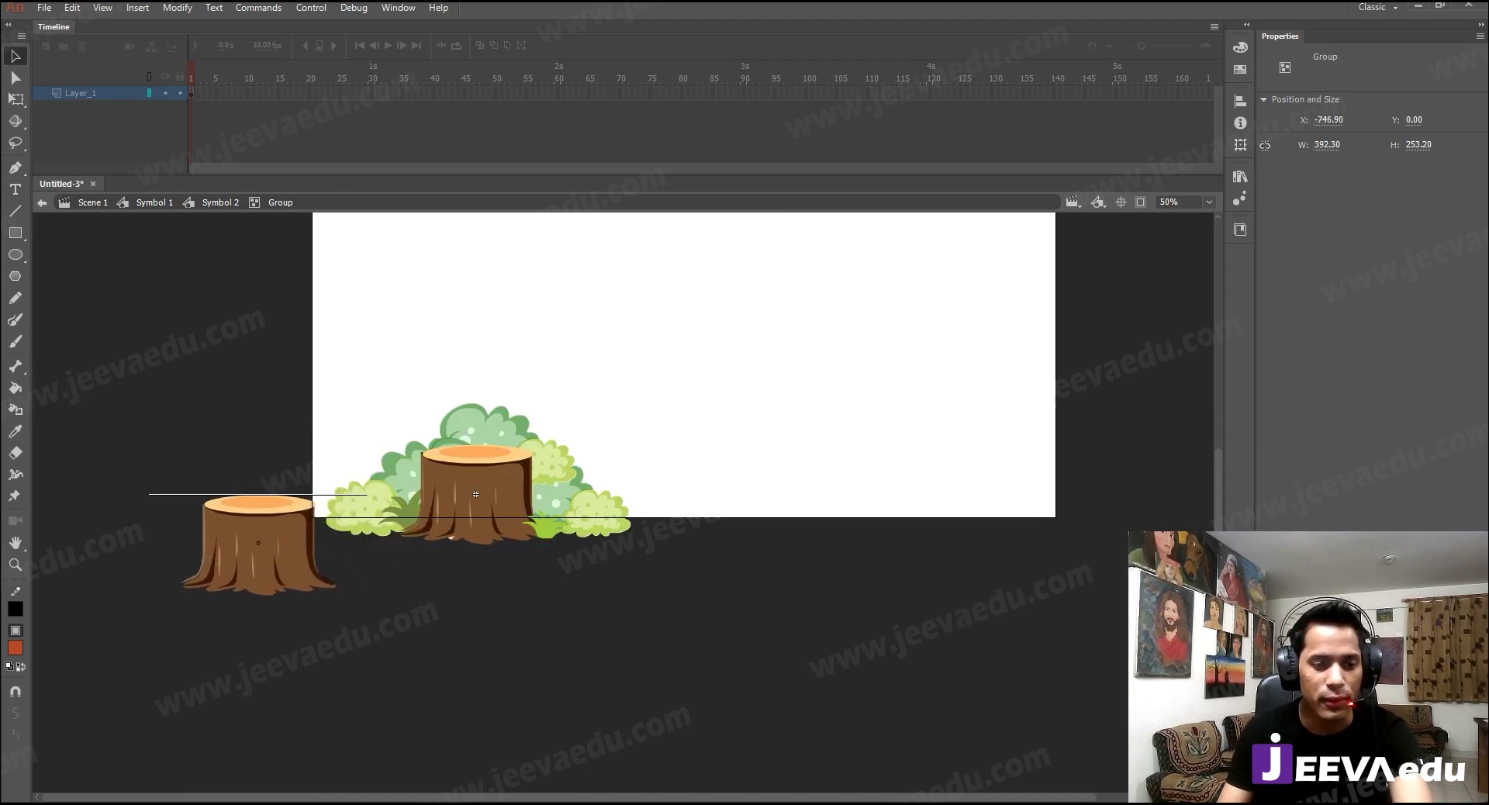
pyautogui.press('z')
pyautogui.click(340, 583)
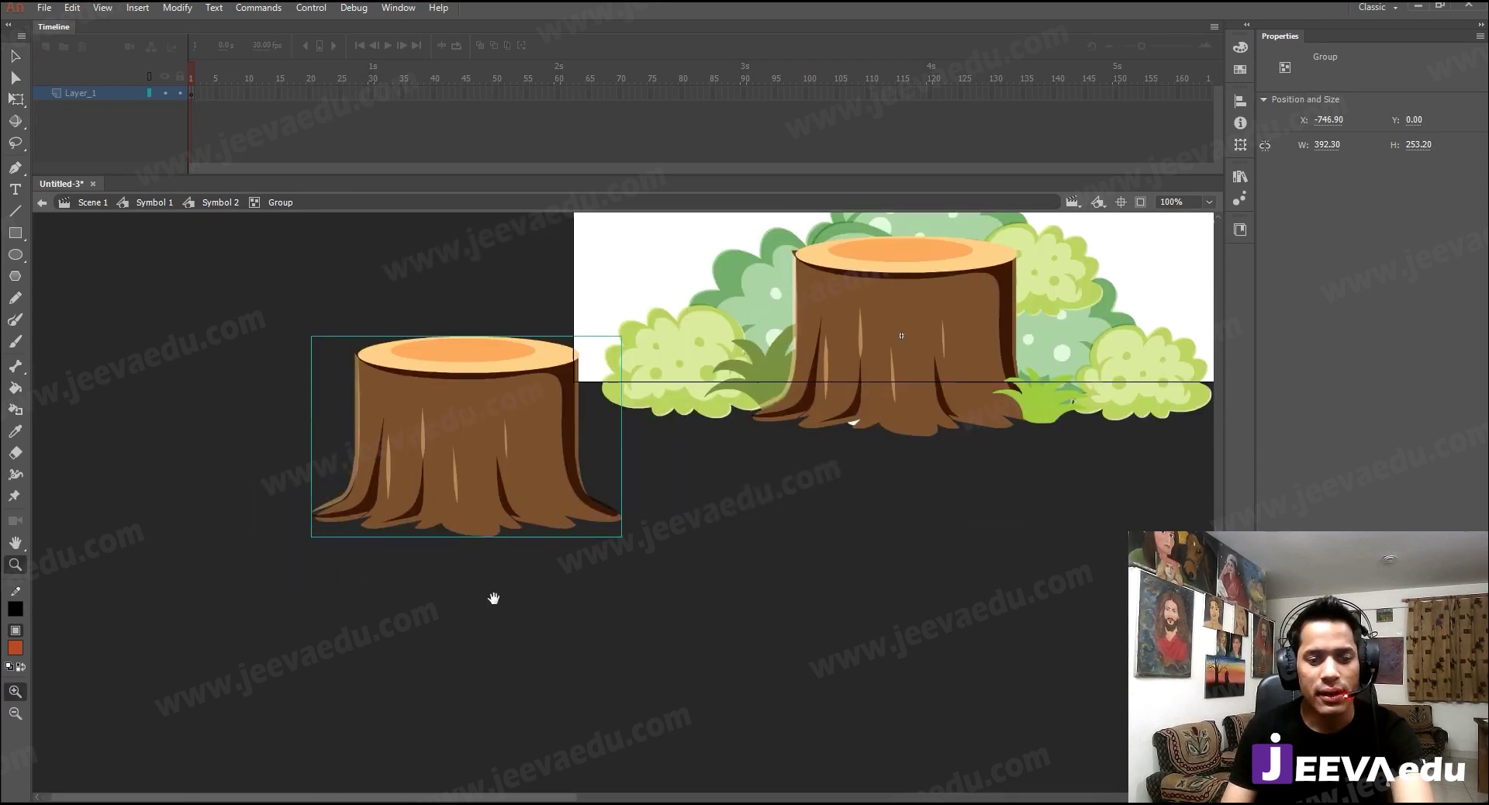
pyautogui.press('v')
pyautogui.rightClick(475, 555)
pyautogui.click(519, 542)
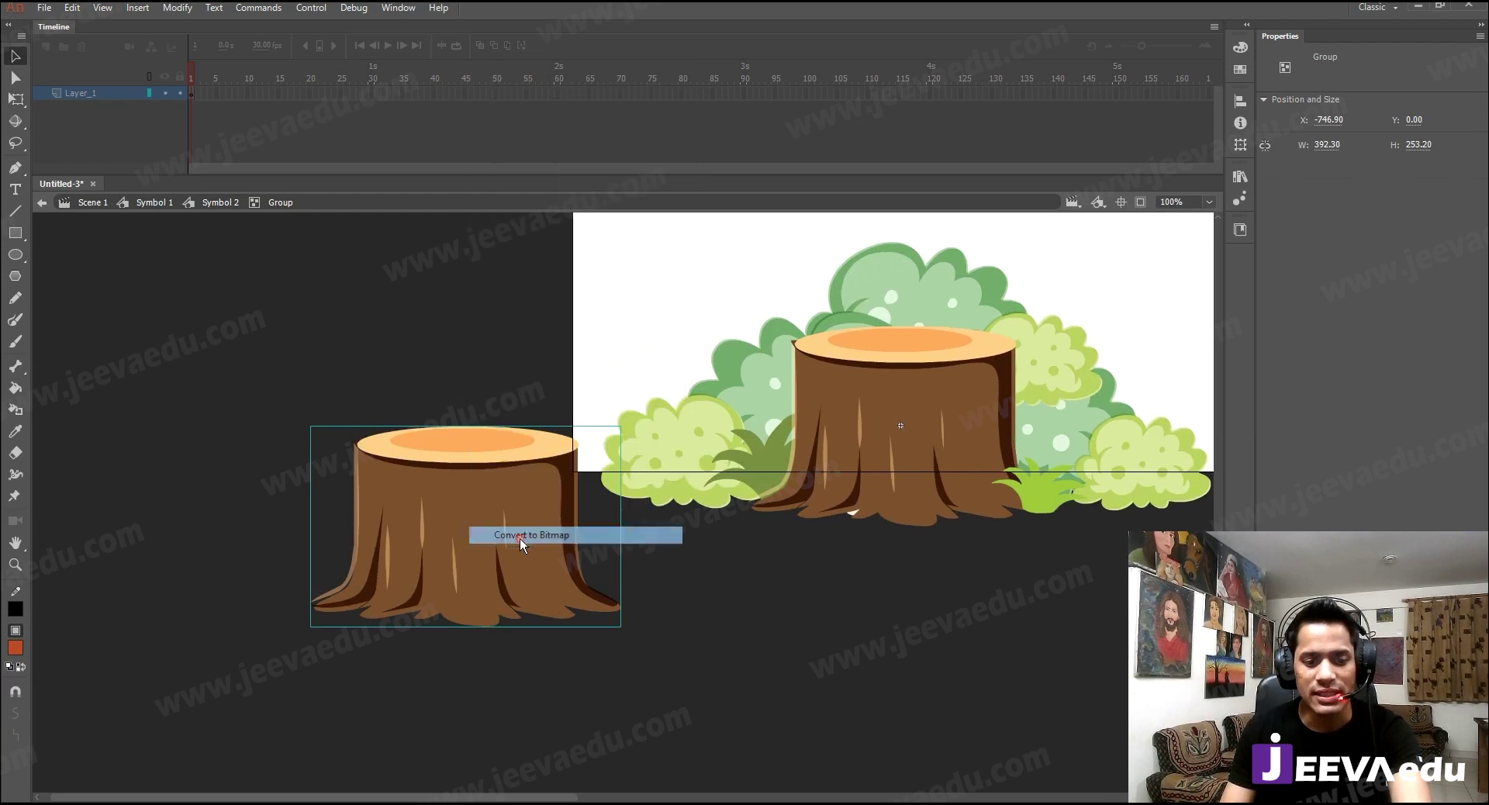
# - Undo the bitmap conversion of the stump copy and delete the copy
pyautogui.moveTo(498, 538); pyautogui.dragTo(399, 490)
pyautogui.hotkey('ctrl', 'z')
pyautogui.hotkey('ctrl', 'z')
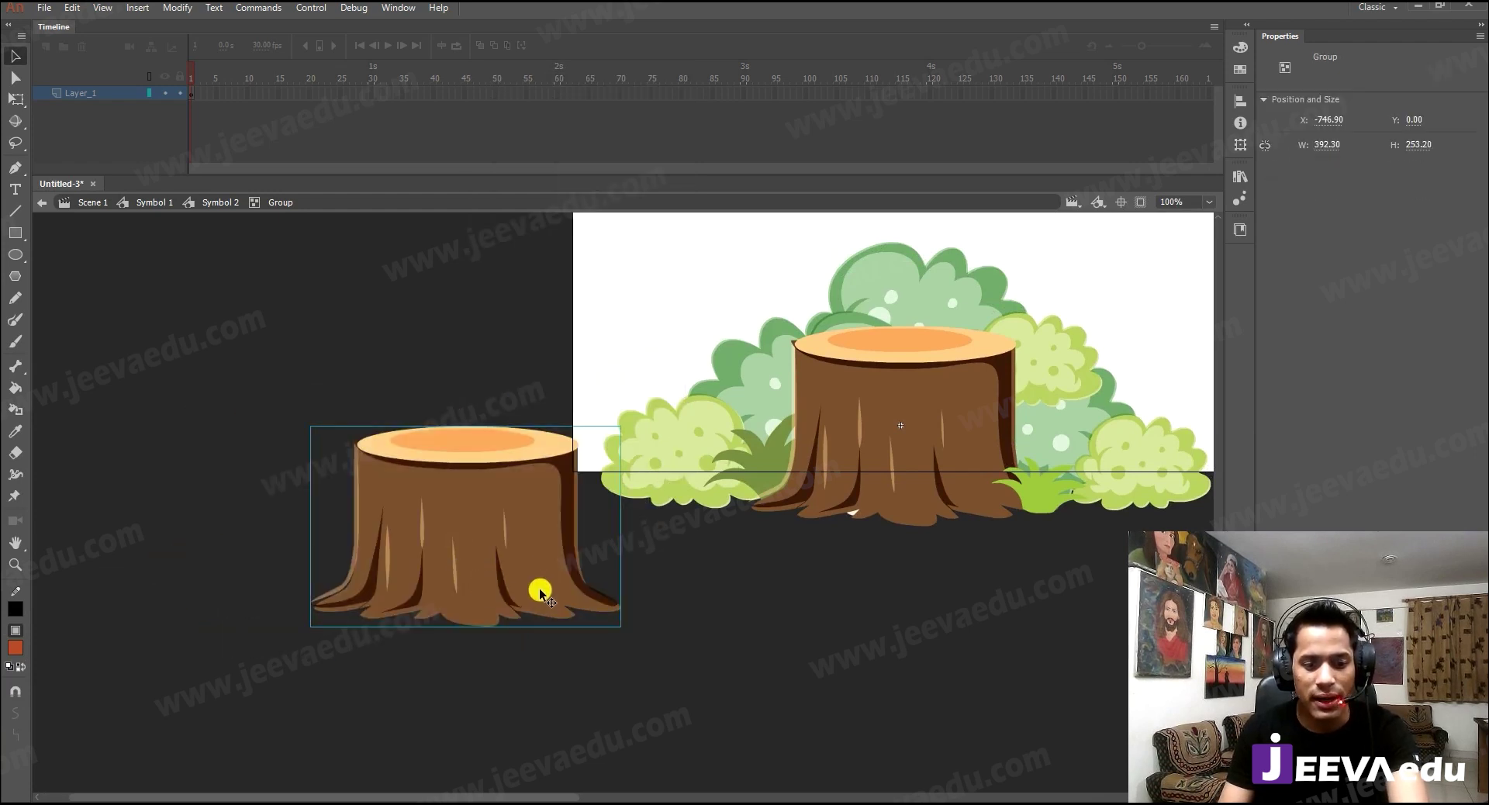
pyautogui.press('Delete')
# - Leave the stump's group and Symbol 2 to return to editing Symbol 1
pyautogui.press('z')
pyautogui.keyDown('alt'); pyautogui.click(701, 556); pyautogui.keyUp('alt')
pyautogui.press('v')
pyautogui.doubleClick(607, 572)
pyautogui.press('z')
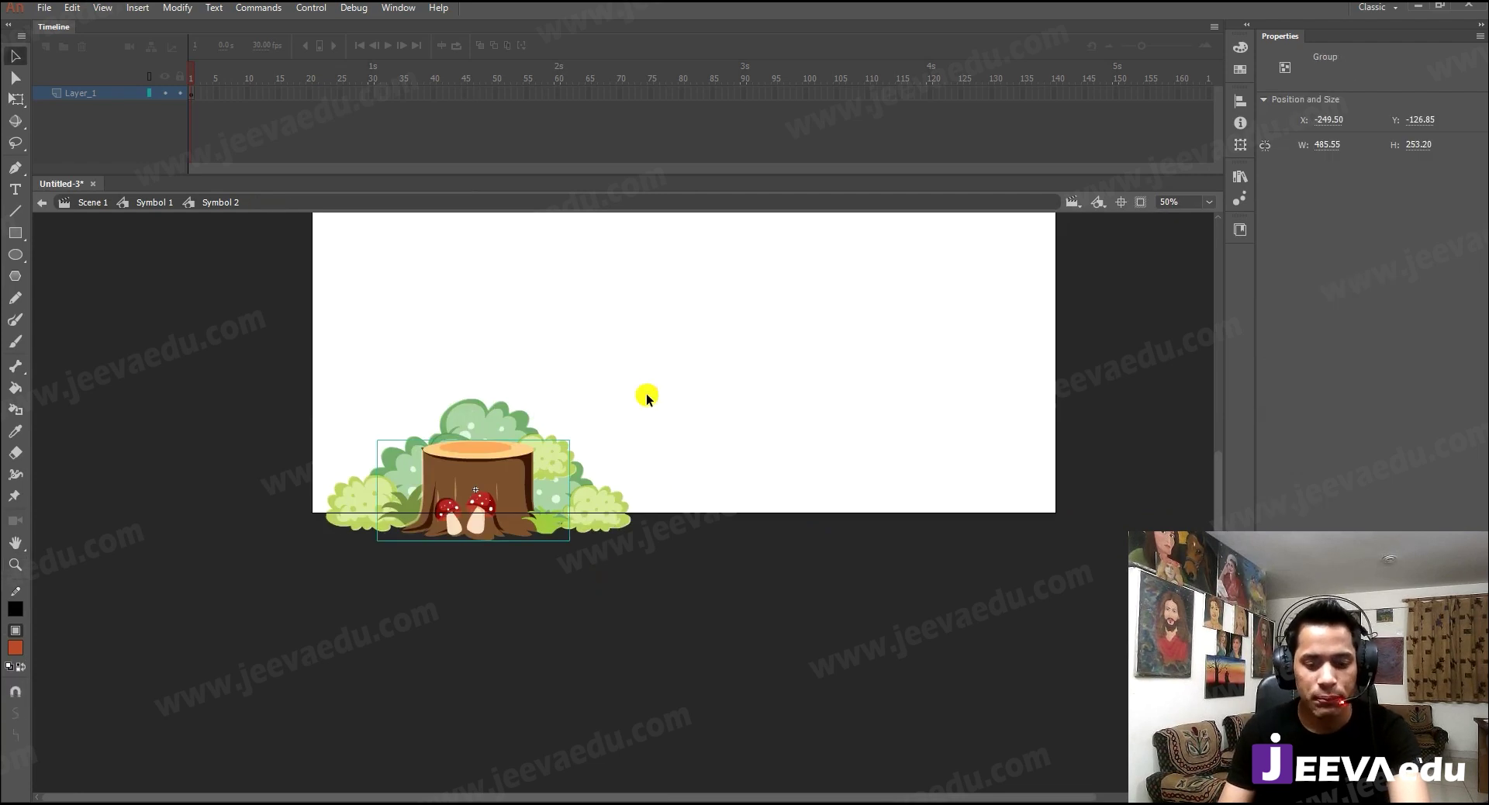
pyautogui.press('v')
pyautogui.doubleClick(646, 394)
pyautogui.press('z')
pyautogui.click(552, 482)
pyautogui.moveTo(587, 510); pyautogui.dragTo(682, 491)
pyautogui.press('v')
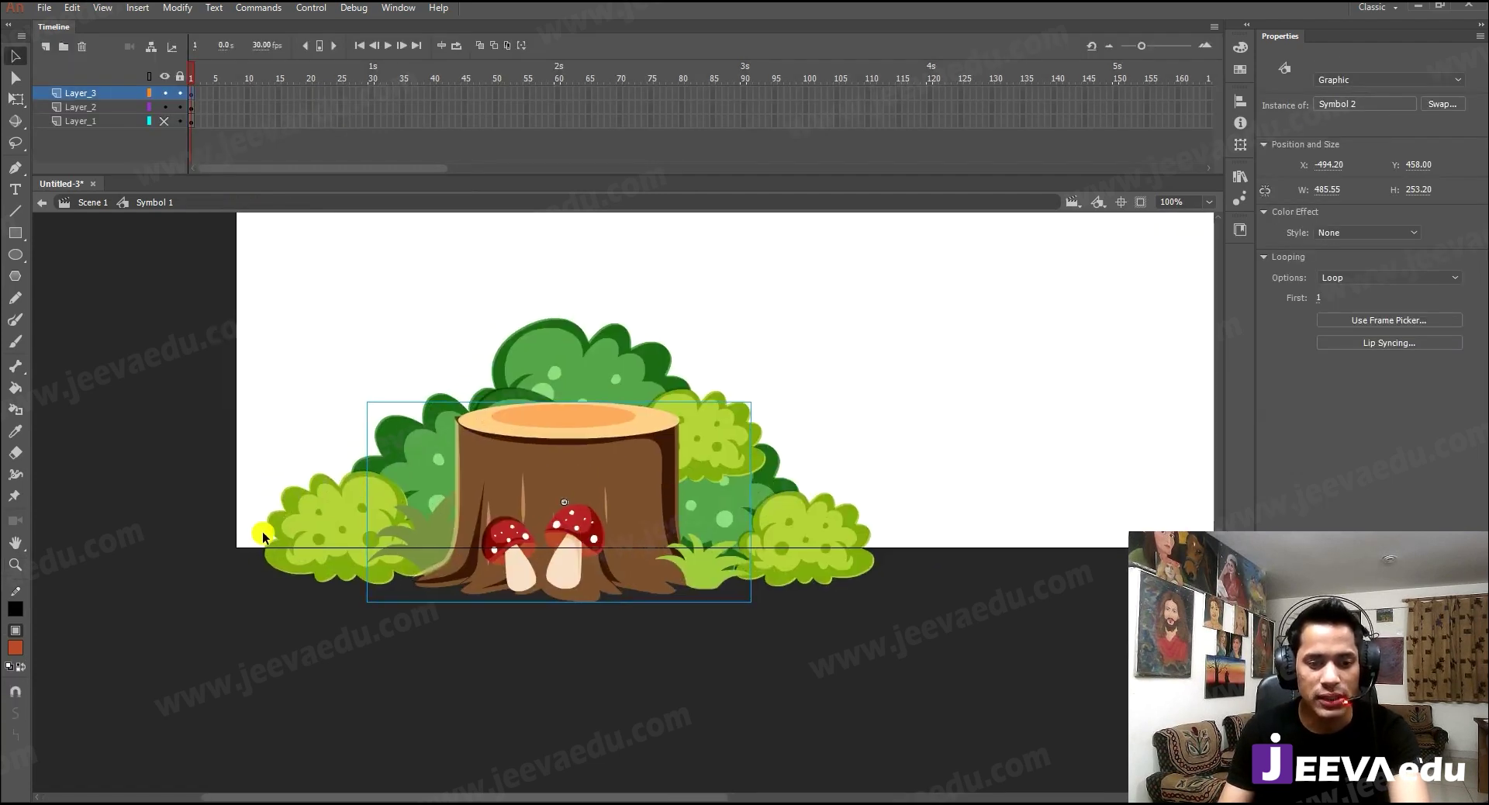
# - Open the right-hand bush group on Layer_2 down to the small light green bush
pyautogui.click(805, 552)
pyautogui.click(823, 535)
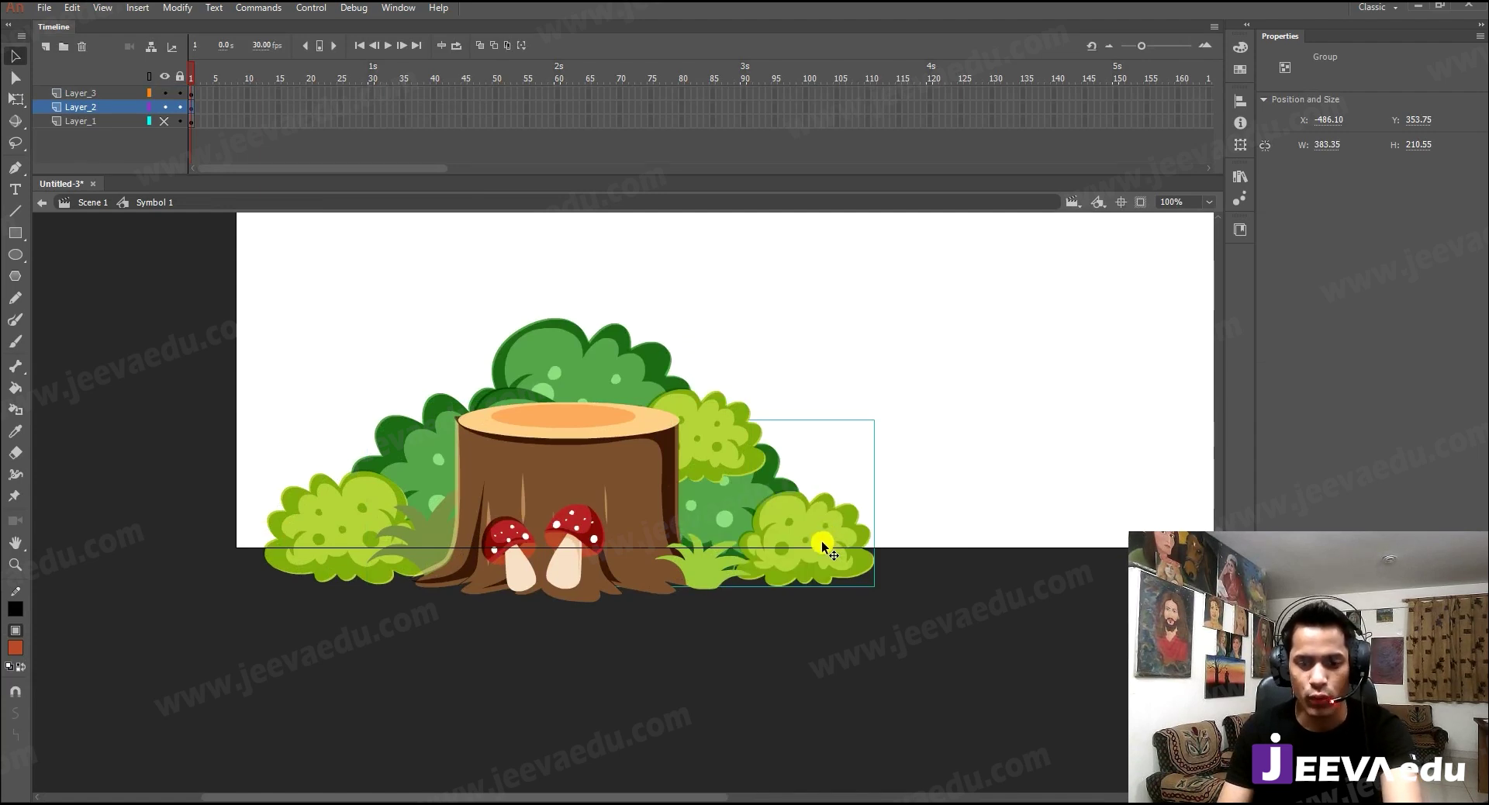
pyautogui.doubleClick(821, 541)
pyautogui.click(849, 453)
pyautogui.press('z')
pyautogui.click(808, 553)
pyautogui.press('v')
pyautogui.moveTo(613, 551); pyautogui.dragTo(674, 630)
pyautogui.hotkey('ctrl', 'z')
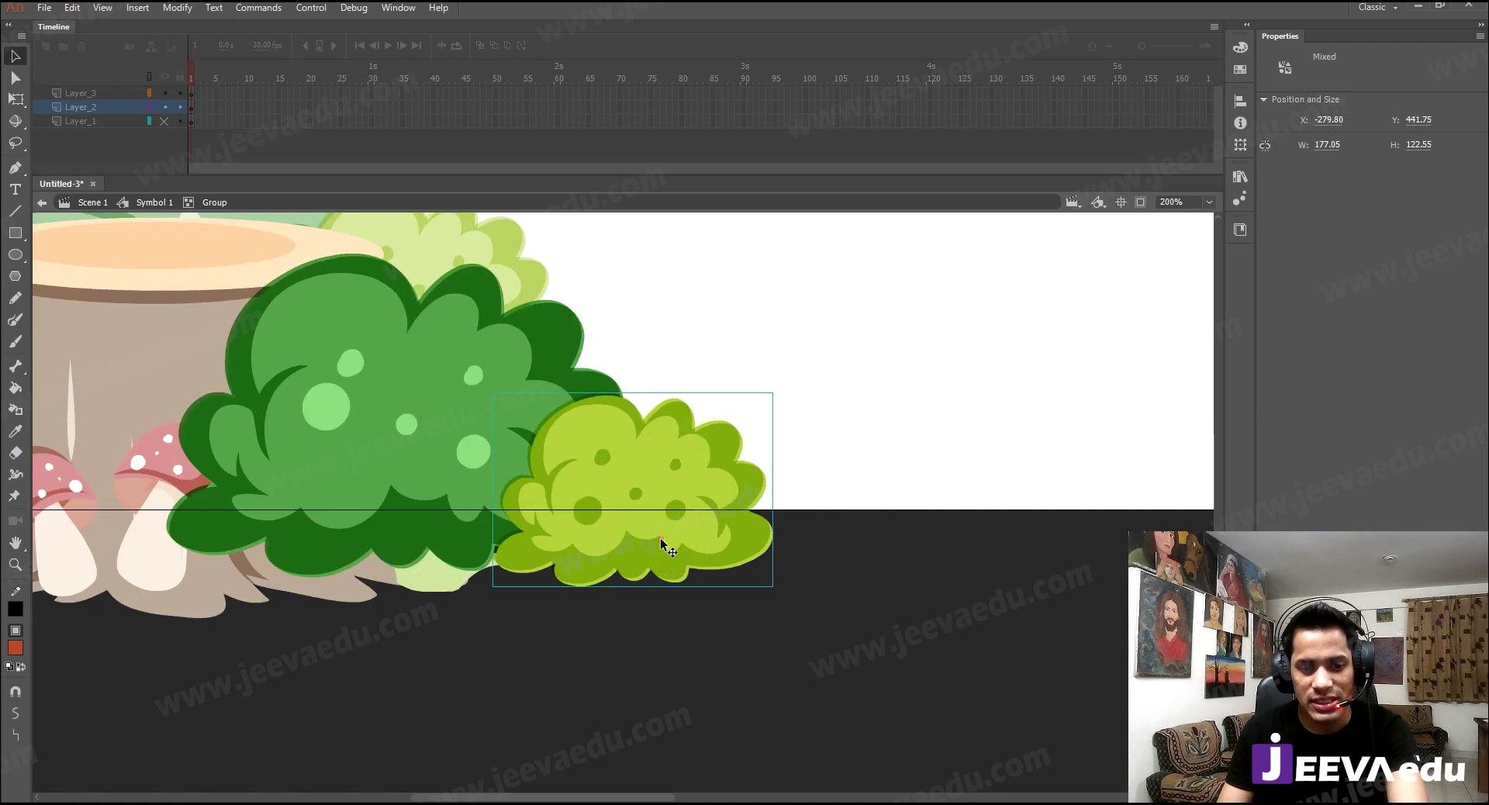
pyautogui.doubleClick(667, 514)
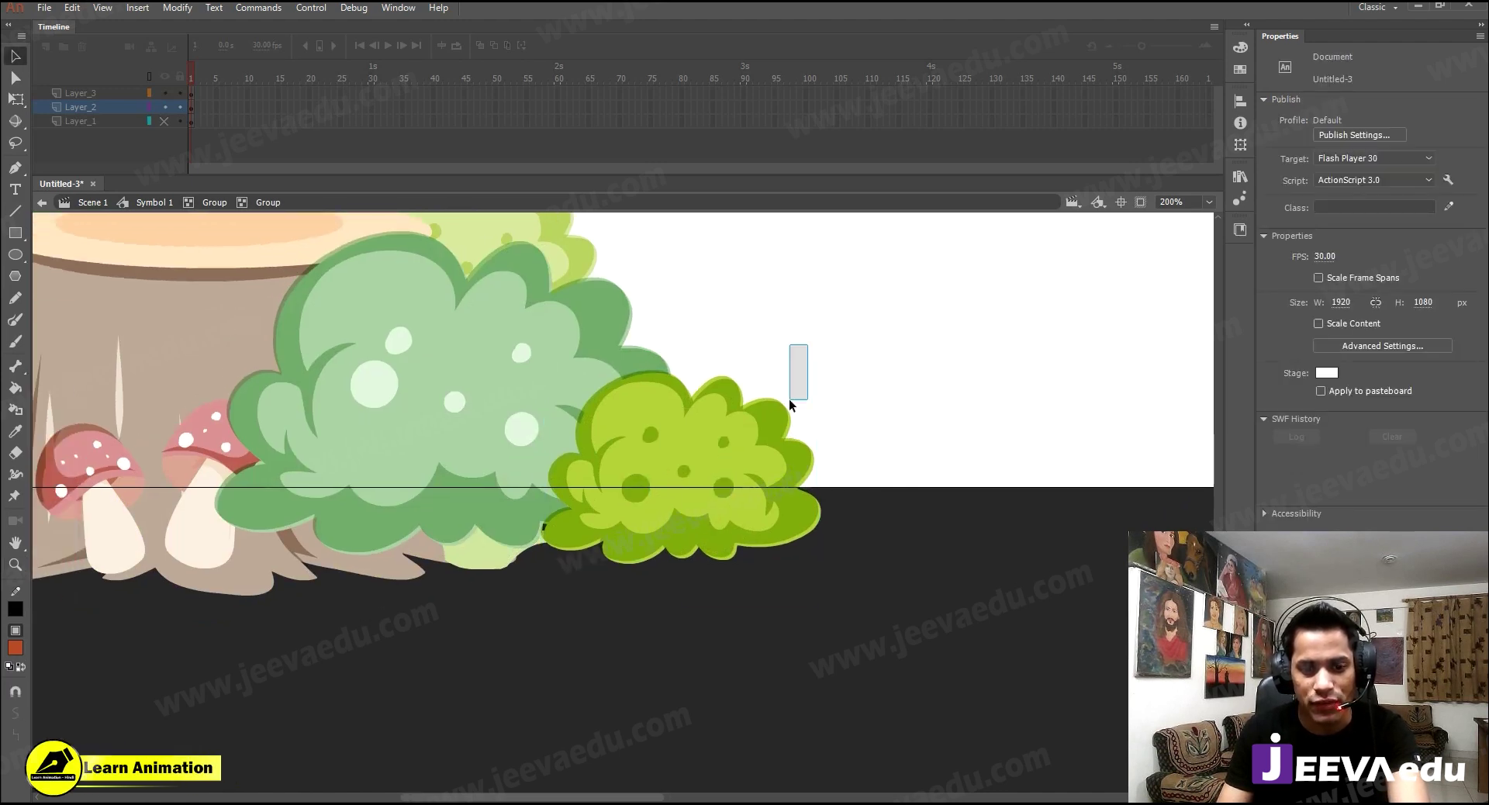
# - Select all pieces of the light green bush to see how it is built
pyautogui.moveTo(808, 383); pyautogui.dragTo(655, 650)
pyautogui.press('z')
pyautogui.click(741, 512)
pyautogui.press('v')
pyautogui.click(770, 535)
pyautogui.click(570, 575)
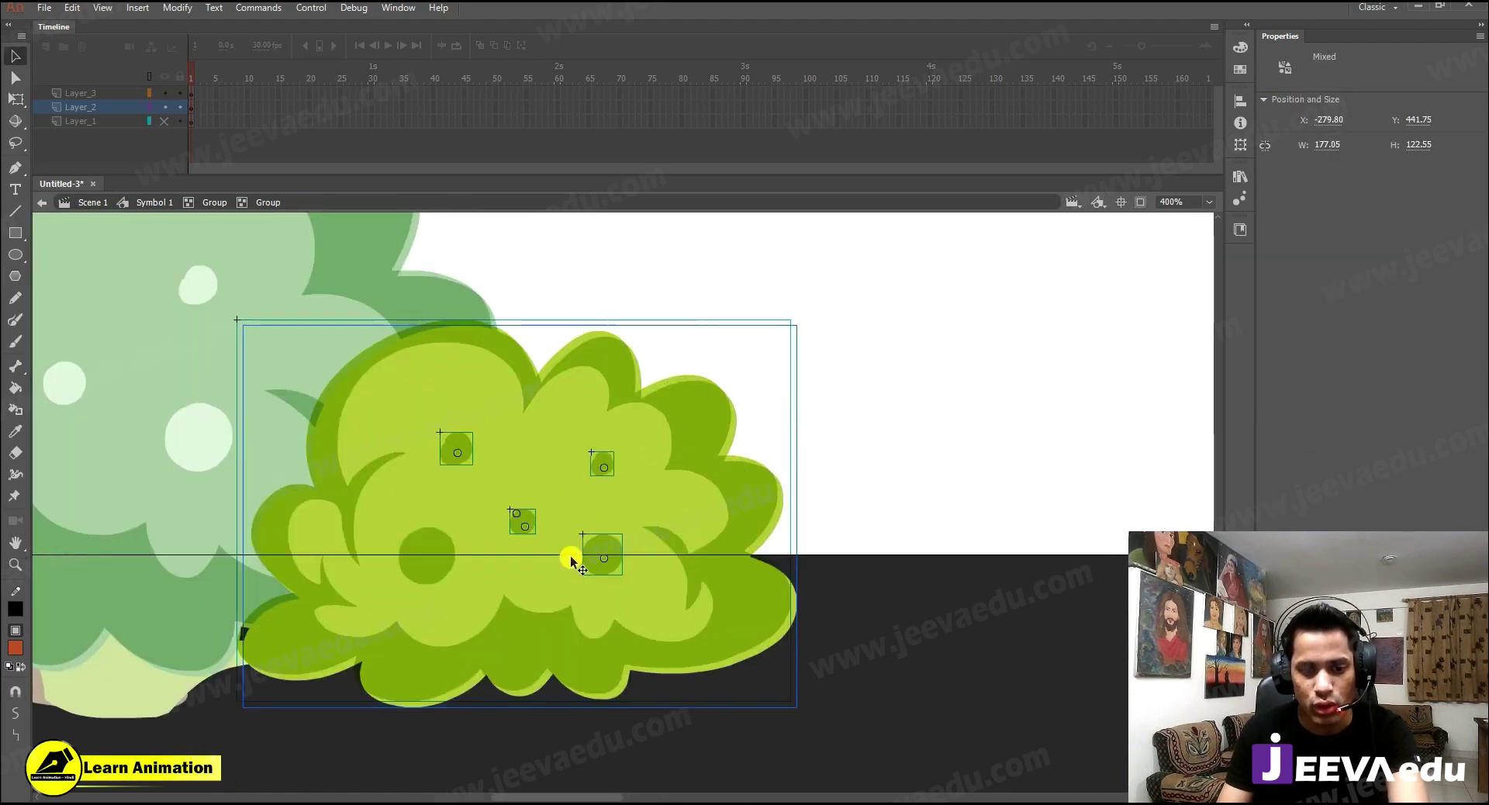
# - Open the light green bush's shading symbol, try moving its shape, undo the move, and leave the symbol
pyautogui.click(697, 392)
pyautogui.doubleClick(701, 411)
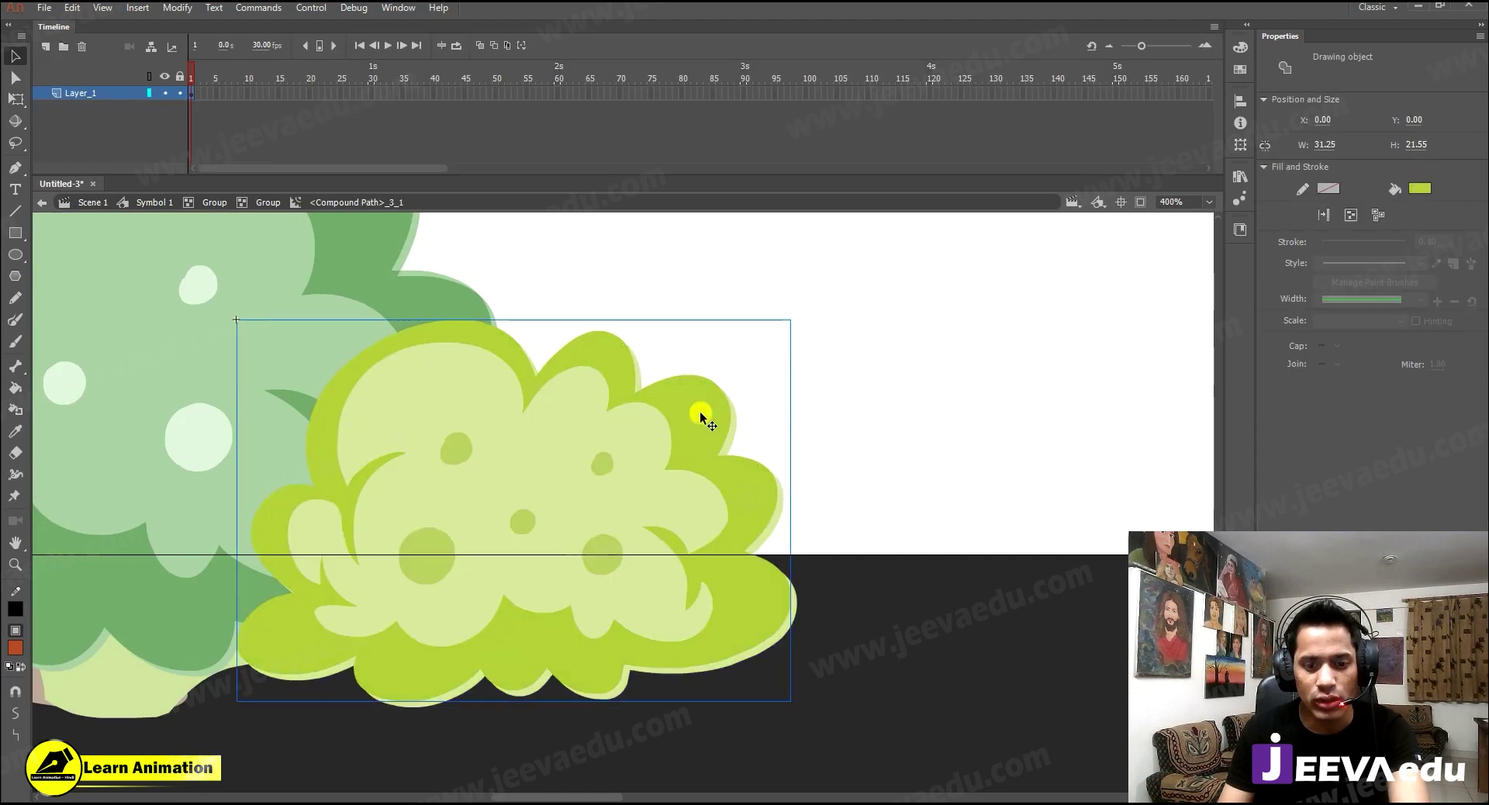
pyautogui.moveTo(700, 412); pyautogui.dragTo(719, 365)
pyautogui.hotkey('ctrl', 'z')
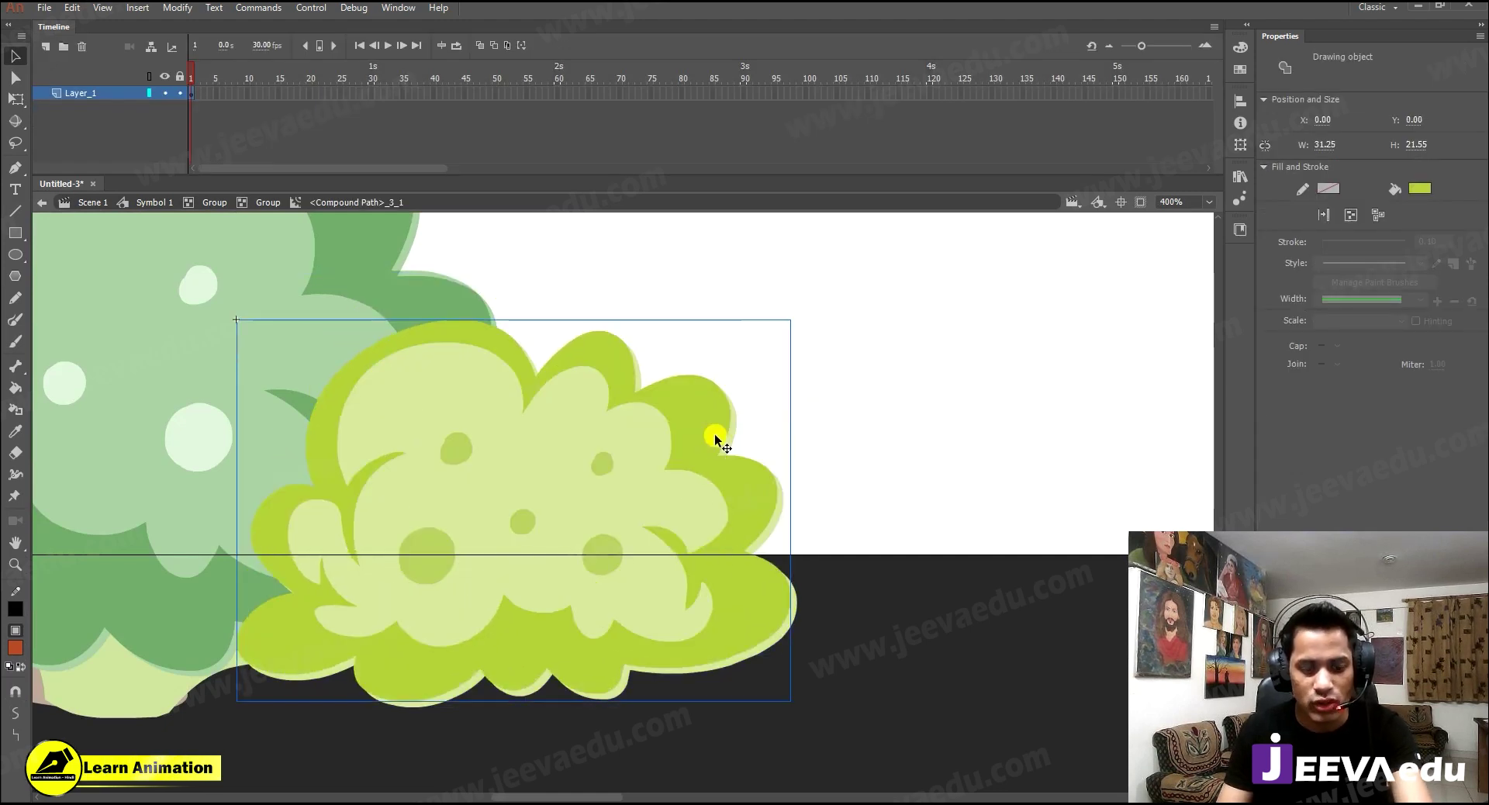
pyautogui.doubleClick(713, 435)
pyautogui.click(681, 444)
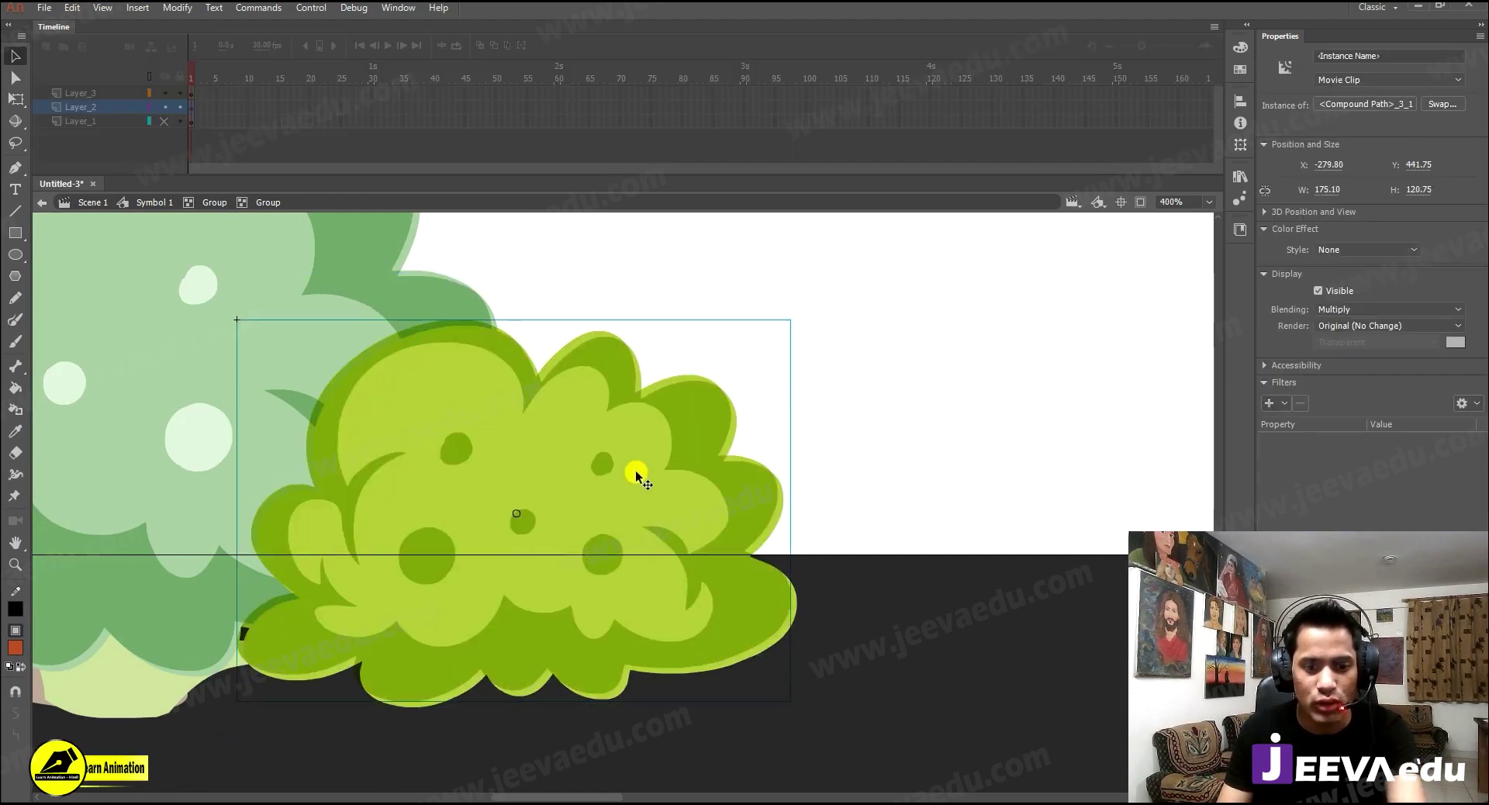
# - Examine the flat base shape and the spots of the light green bush
pyautogui.doubleClick(603, 485)
pyautogui.click(630, 486)
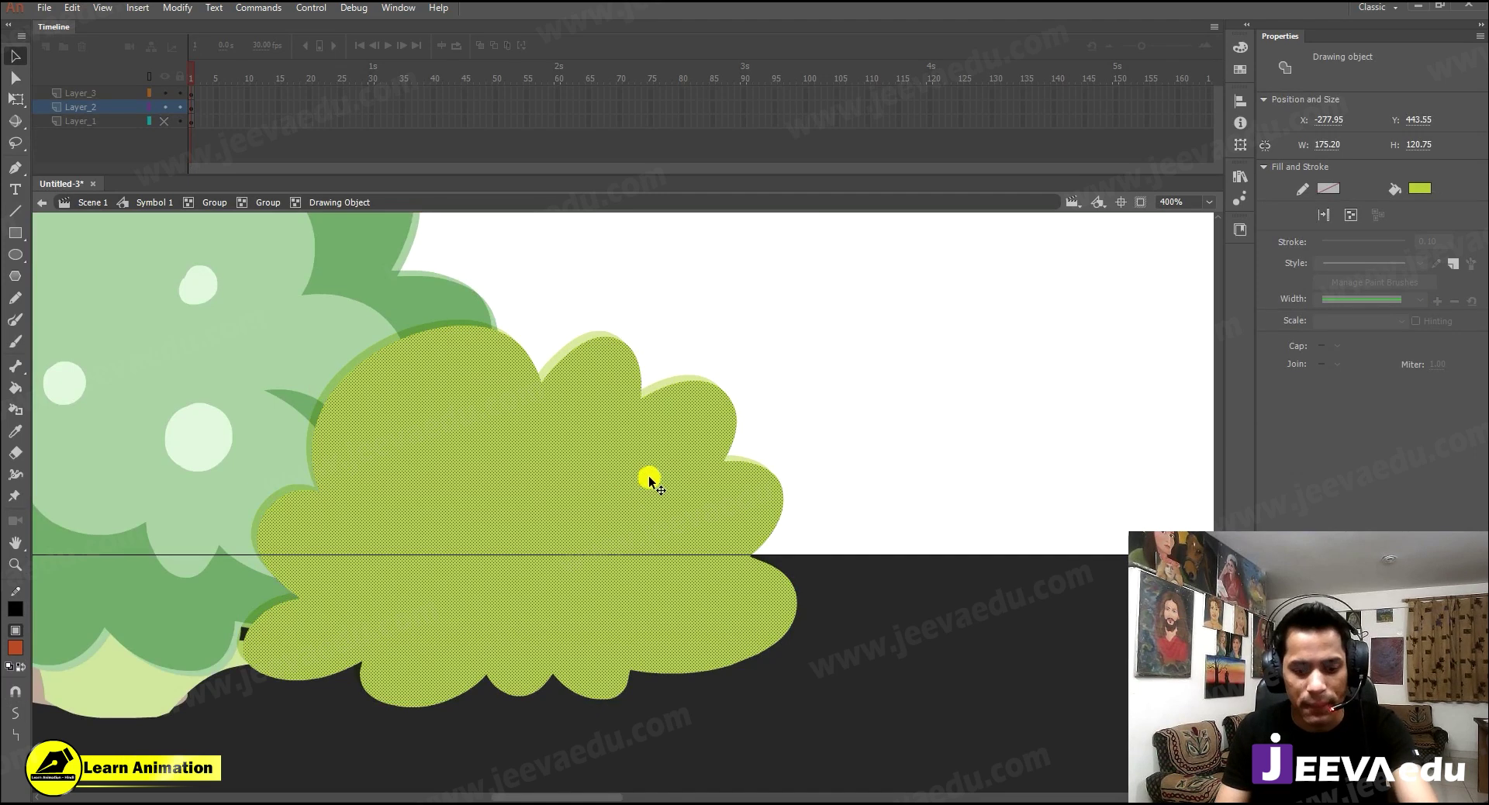
pyautogui.doubleClick(746, 323)
pyautogui.hotkey('ctrl', 'b')
pyautogui.click(735, 321)
pyautogui.click(610, 558)
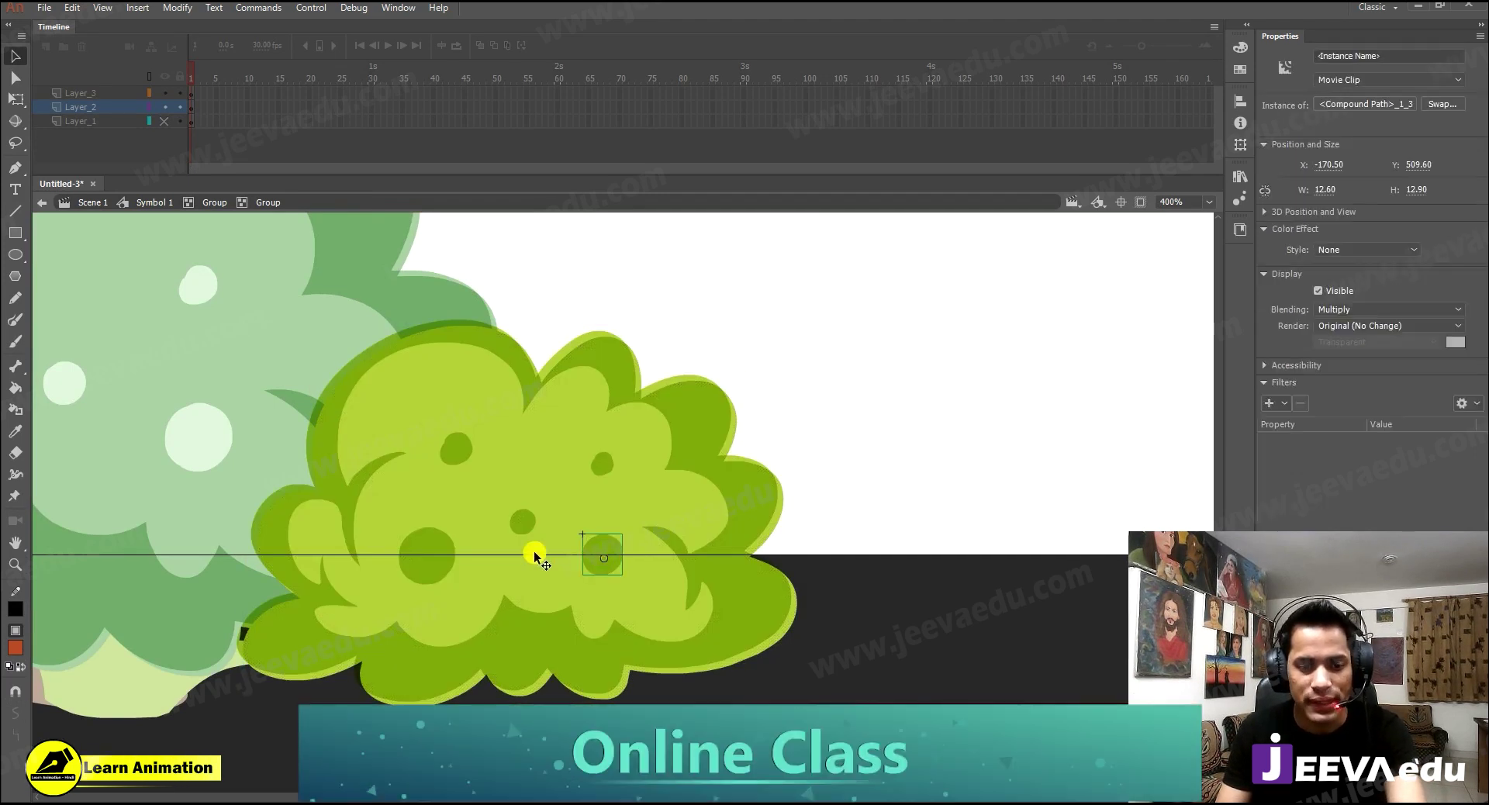
# - Leave the light green bush group and break the neighbouring dark green bush group apart
pyautogui.hotkey('ctrl', '-')
pyautogui.click(784, 366)
pyautogui.hotkey('ctrl', '-')
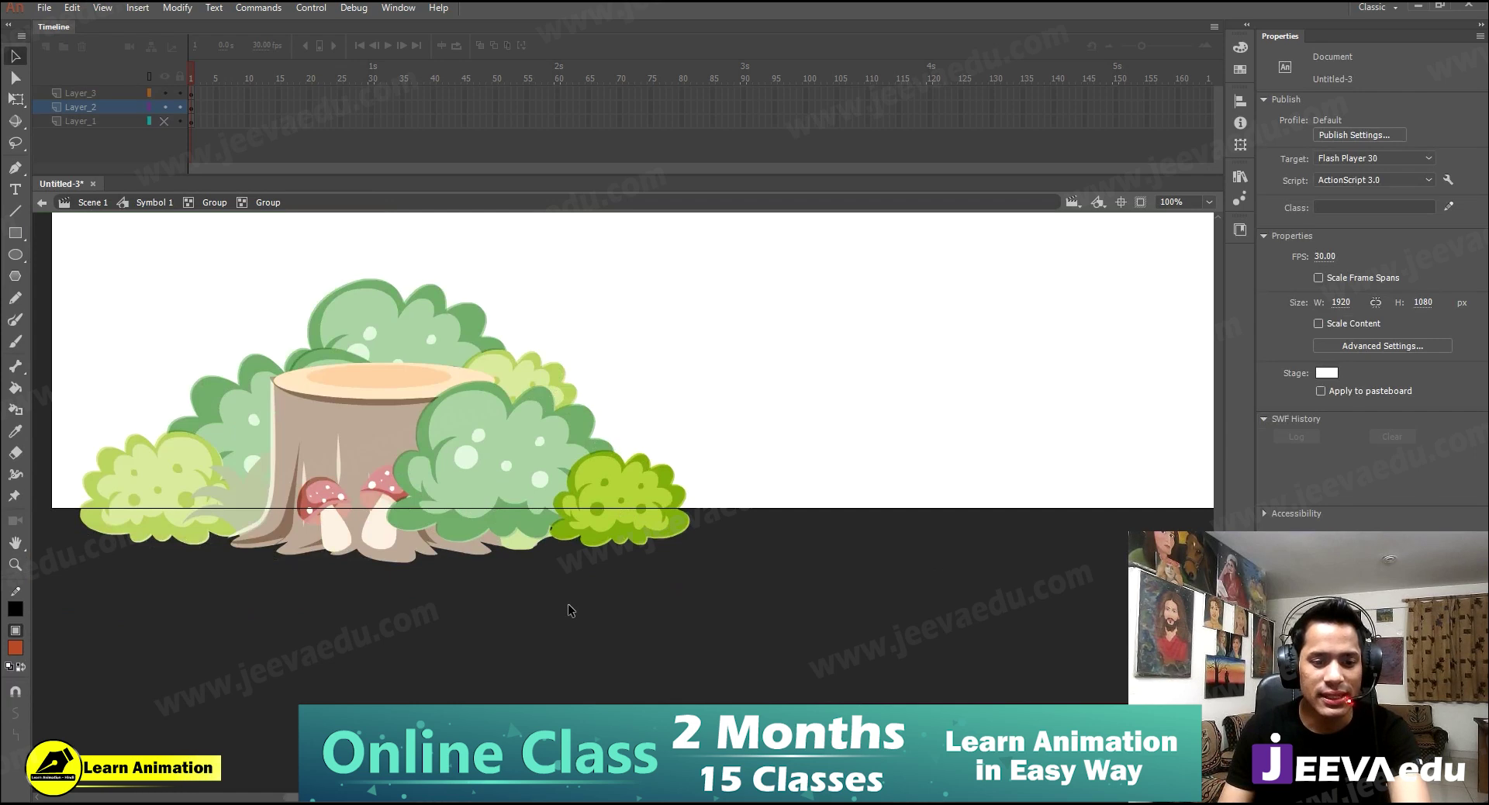
pyautogui.doubleClick(568, 603)
pyautogui.moveTo(496, 470); pyautogui.dragTo(494, 373)
pyautogui.hotkey('ctrl', 'z')
pyautogui.hotkey('ctrl', 'b')
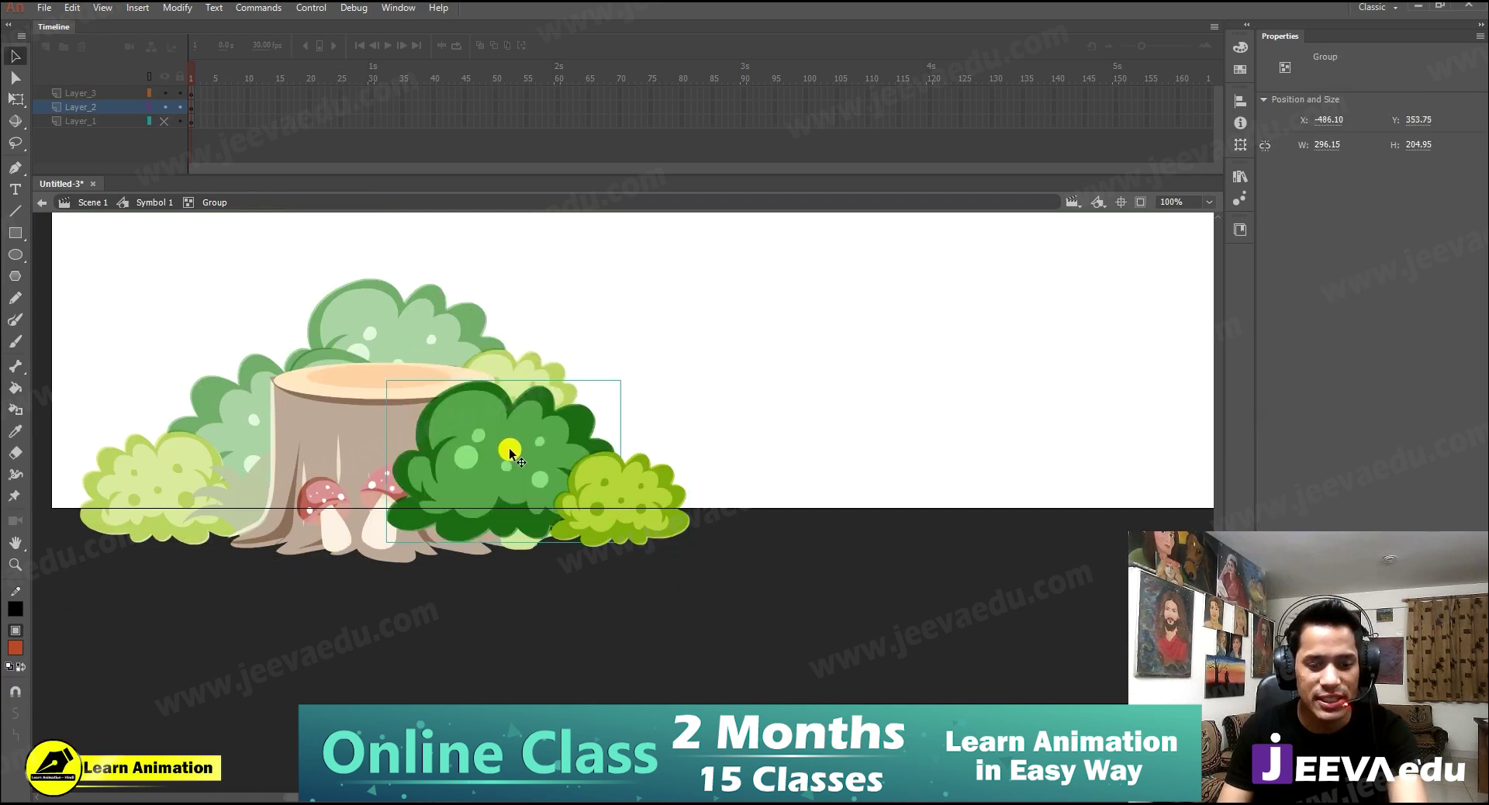
# - Undo the last break-apart of the dark green bush's individual pieces
pyautogui.click(515, 494)
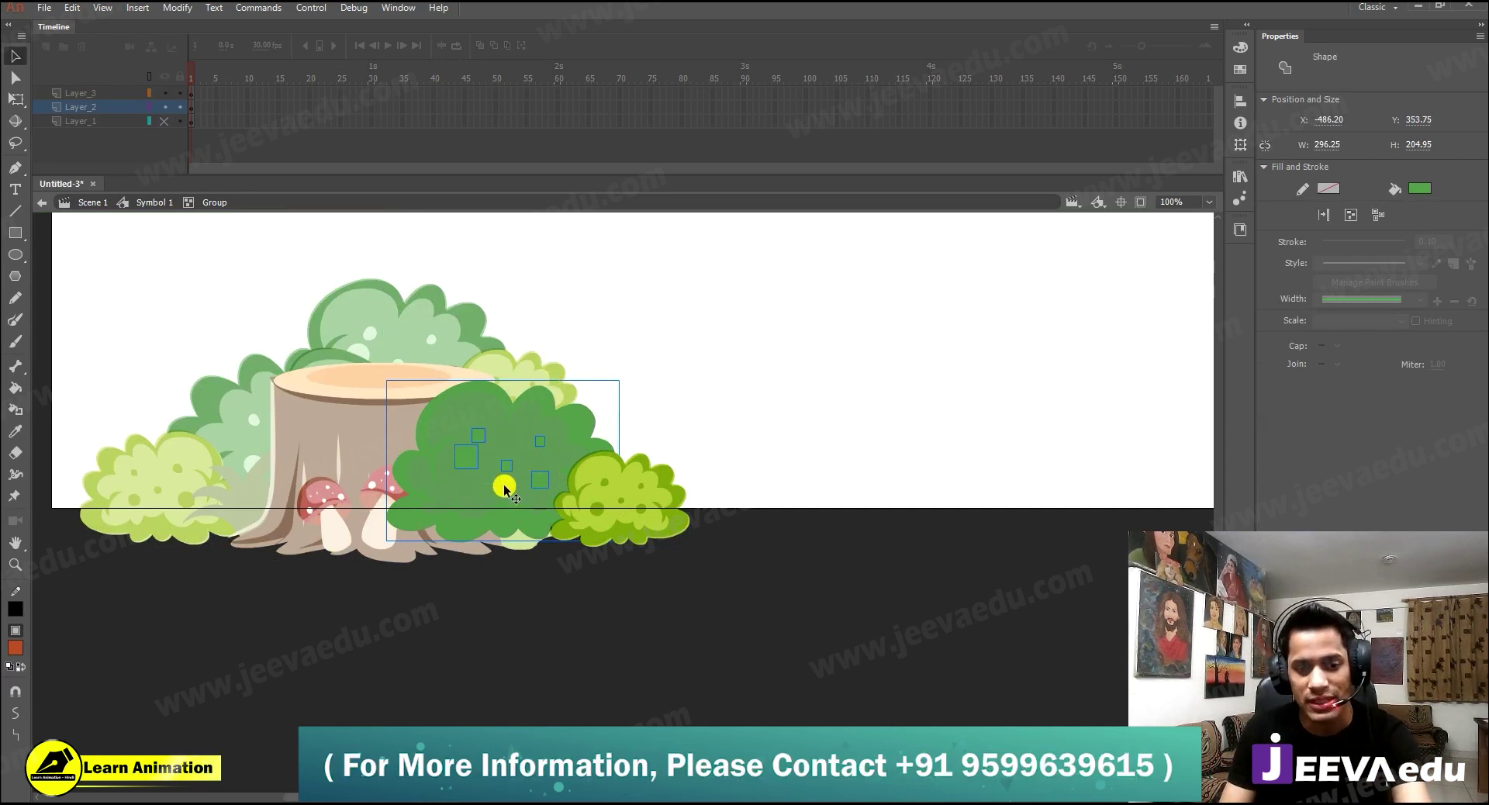
pyautogui.hotkey('ctrl', 'z')
pyautogui.press('z')
pyautogui.click(523, 557)
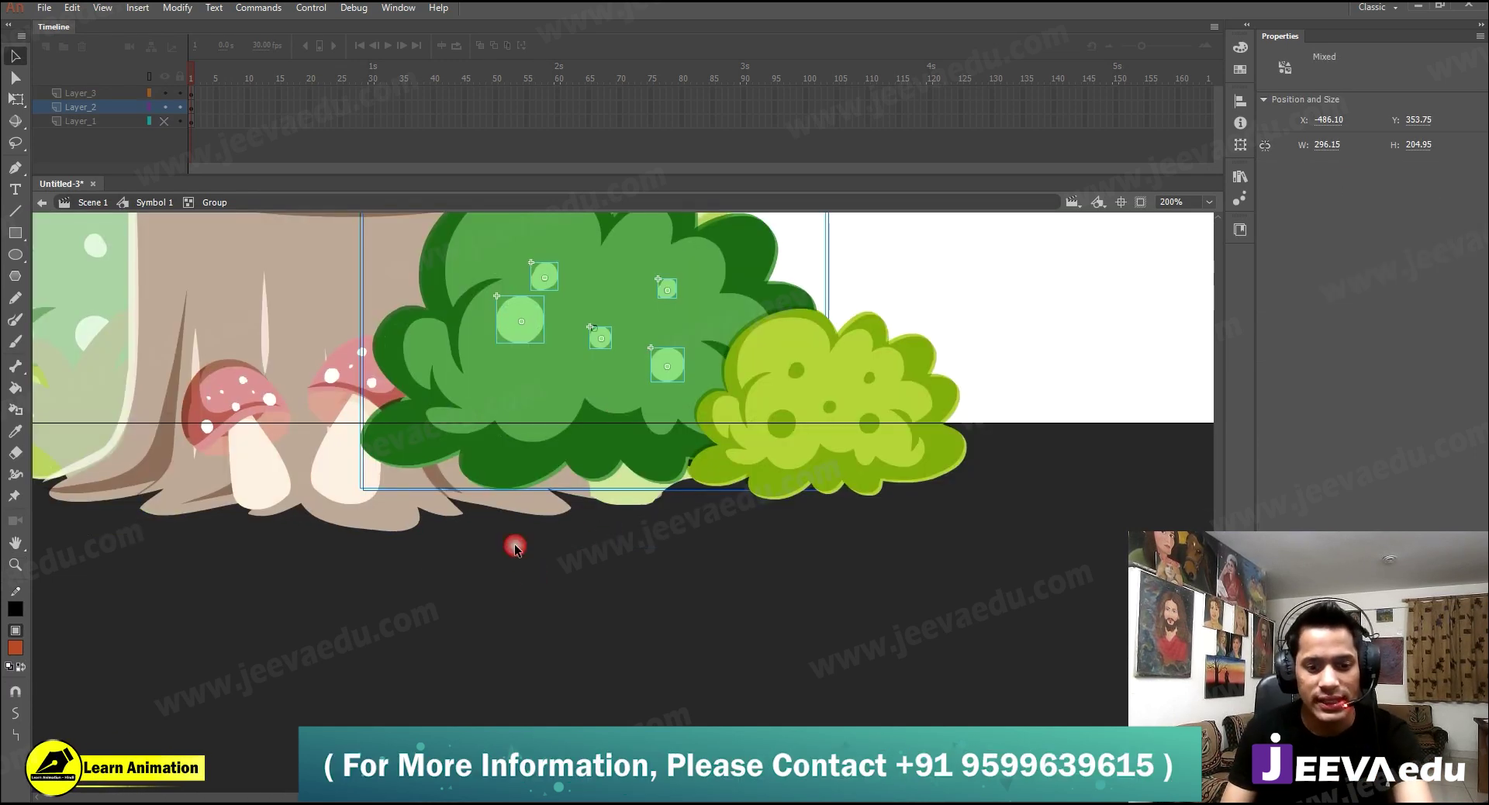
# - Open the dark green bush's shading symbol, break its artwork apart, and leave the symbol
pyautogui.press('v')
pyautogui.click(556, 513)
pyautogui.press('z')
pyautogui.keyDown('alt'); pyautogui.click(568, 540); pyautogui.keyUp('alt')
pyautogui.press('v')
pyautogui.click(647, 510)
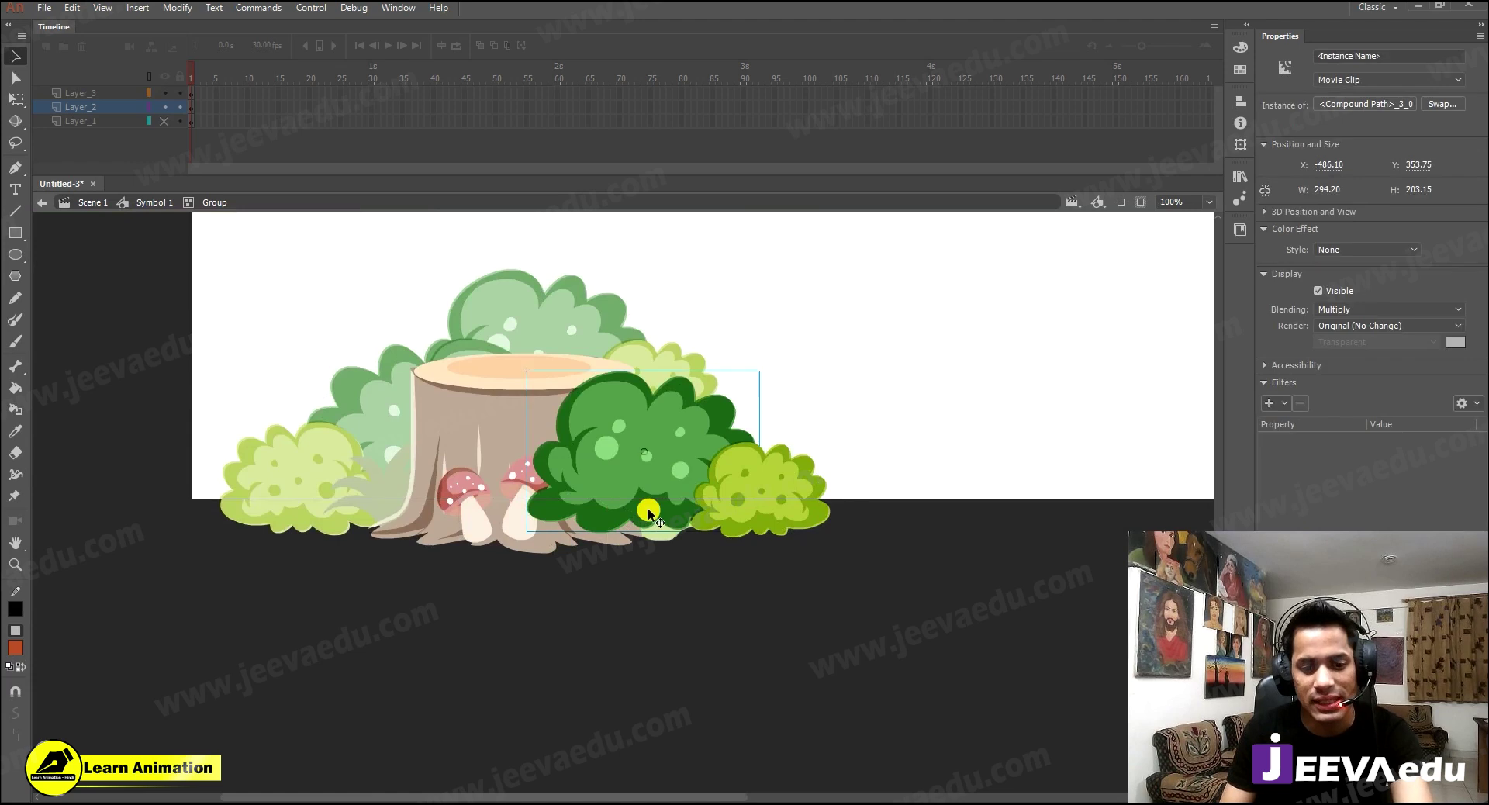
pyautogui.doubleClick(650, 510)
pyautogui.click(657, 520)
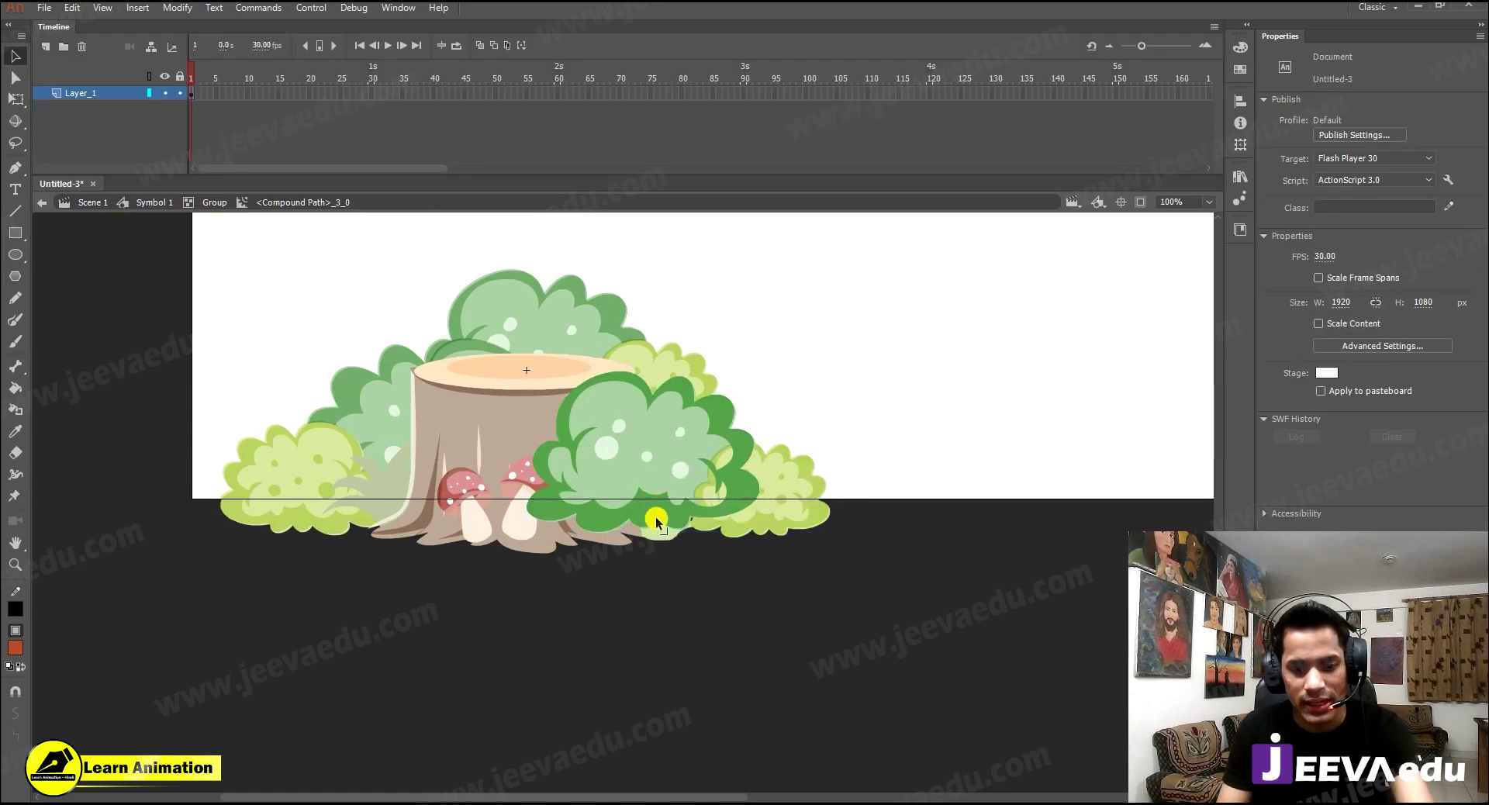
pyautogui.hotkey('ctrl', 'b')
pyautogui.press('z')
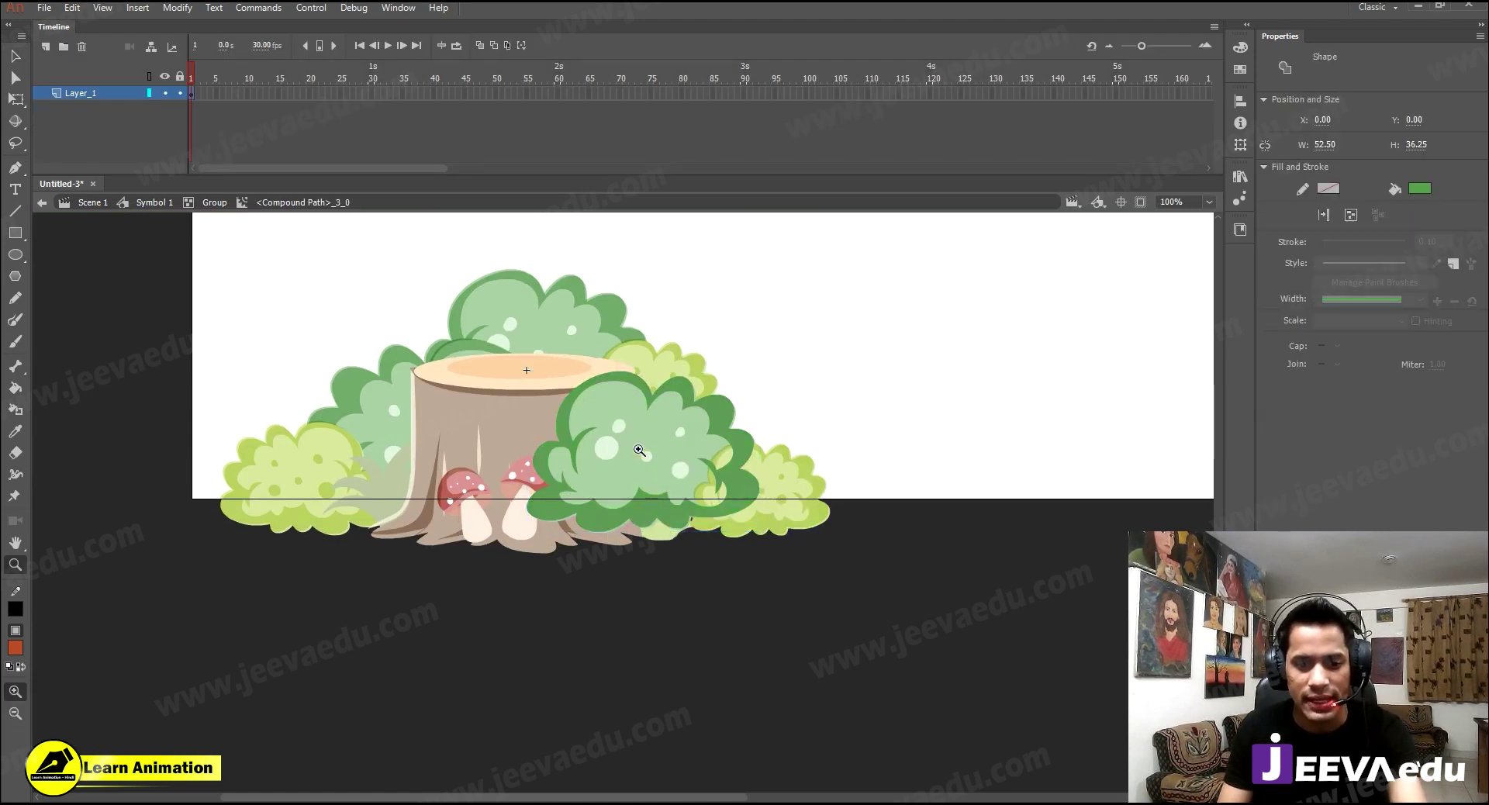
pyautogui.click(636, 448)
pyautogui.press('v')
pyautogui.doubleClick(623, 523)
# - Inspect the dark green bush's base drawing object, leave it, and break the base shape apart
pyautogui.doubleClick(630, 464)
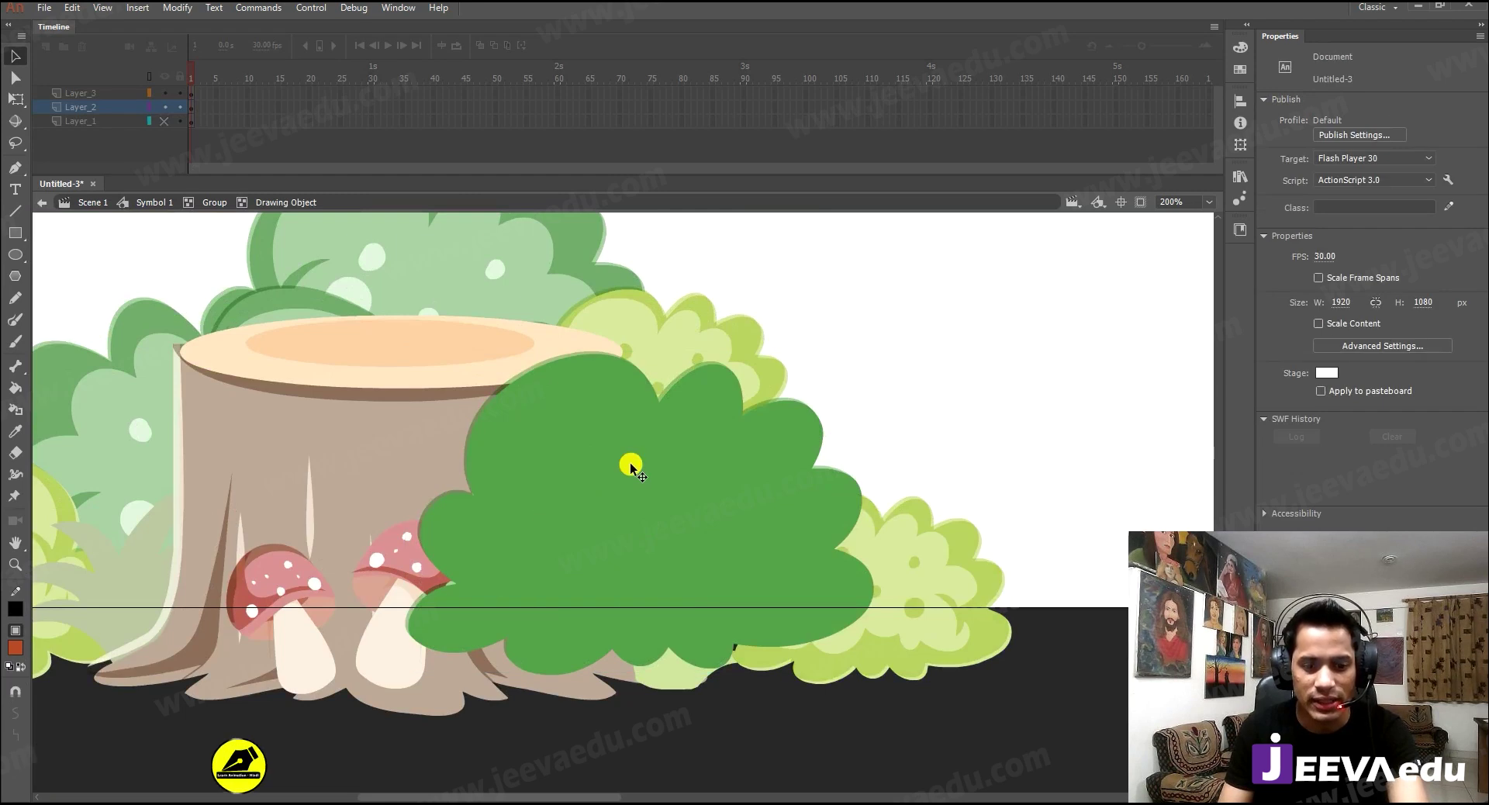
pyautogui.click(632, 394)
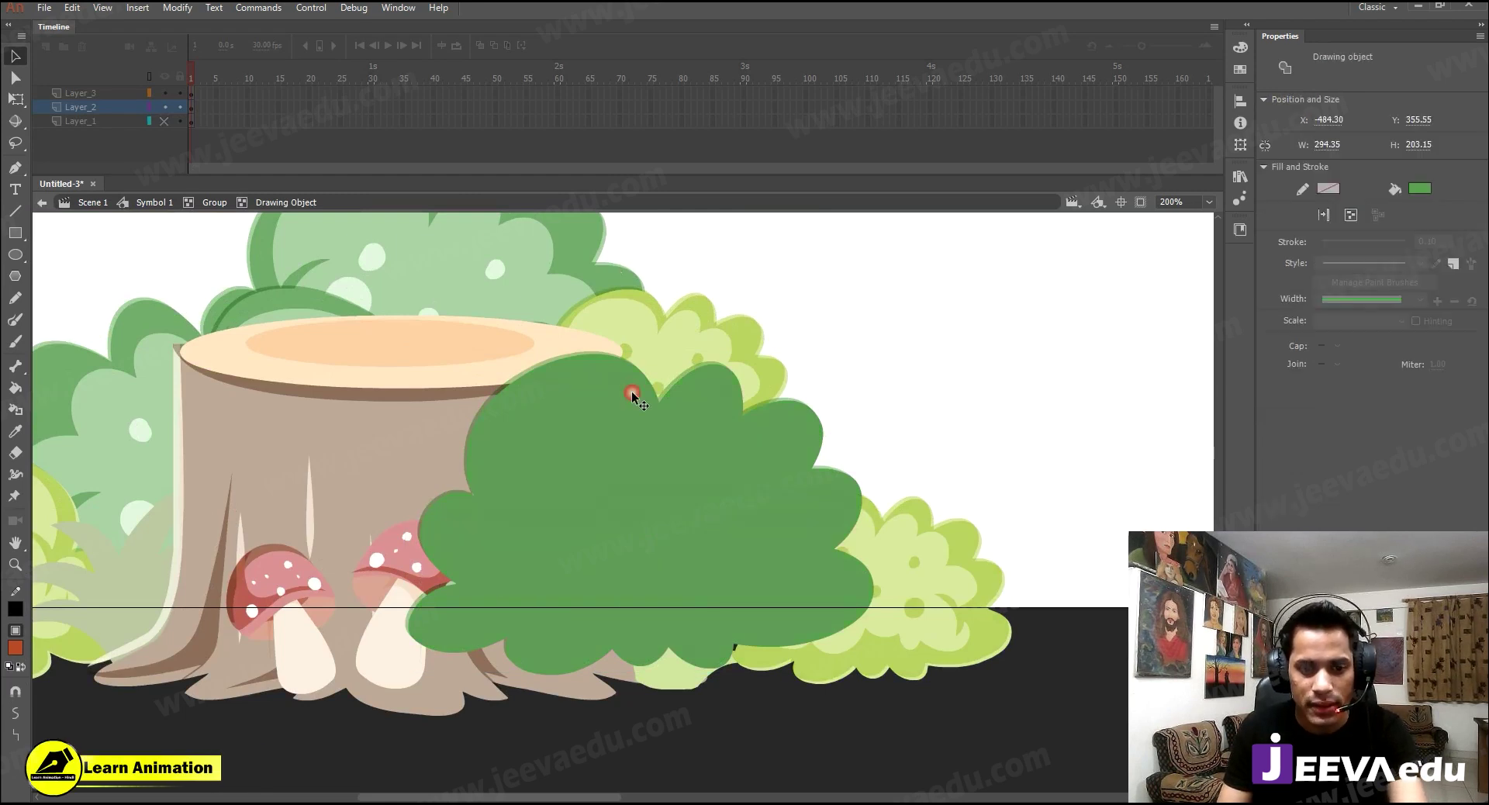
pyautogui.doubleClick(618, 281)
pyautogui.click(620, 429)
pyautogui.hotkey('ctrl', 'b')
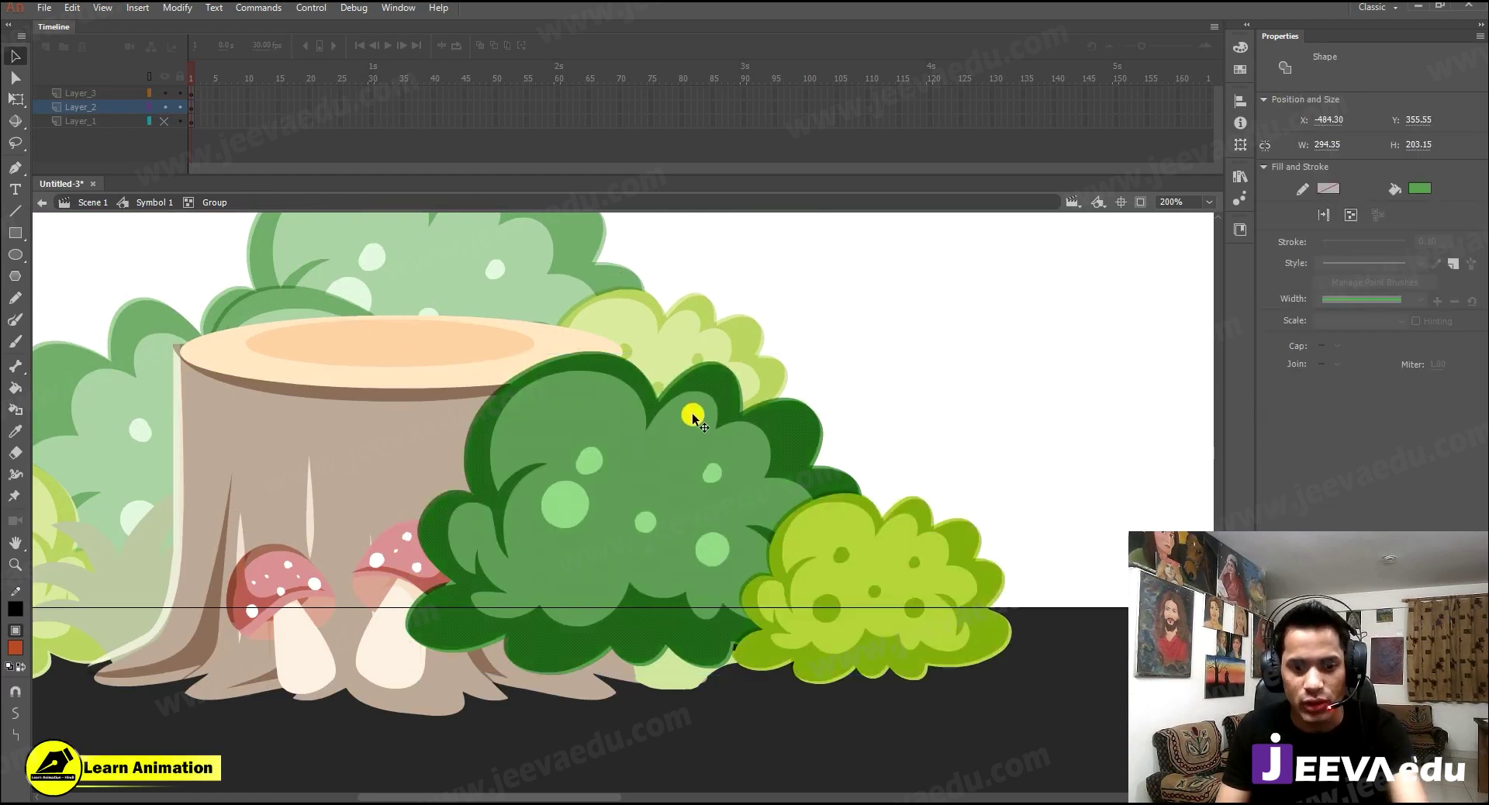
# - Try moving the dark green bush's shading symbol above the bush, inspect its contents, and undo the move
pyautogui.keyDown('ctrl'); pyautogui.keyDown('alt'); pyautogui.click(647, 501); pyautogui.keyUp('alt'); pyautogui.keyUp('ctrl')
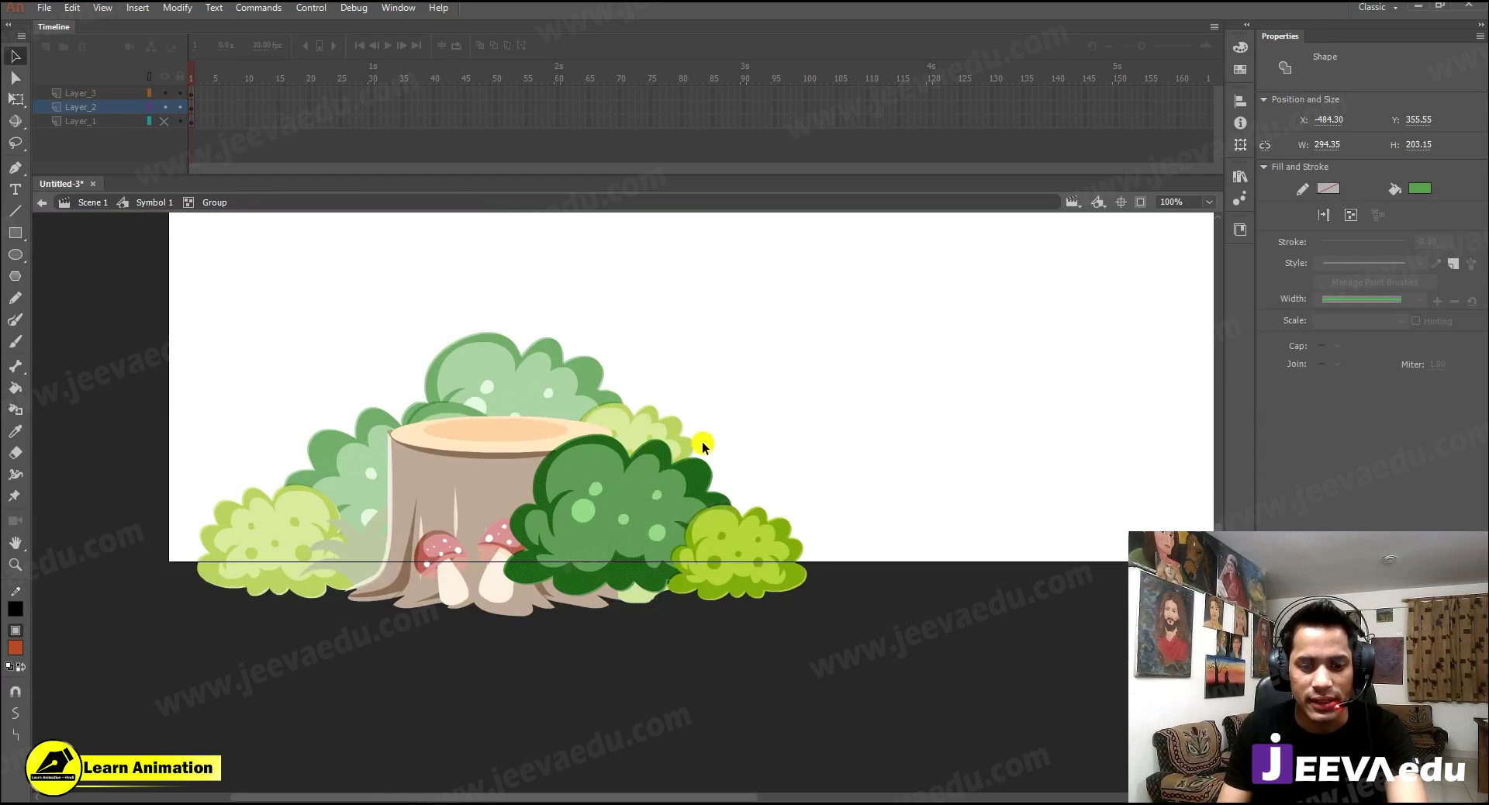
pyautogui.click(694, 459)
pyautogui.moveTo(690, 470); pyautogui.dragTo(702, 344)
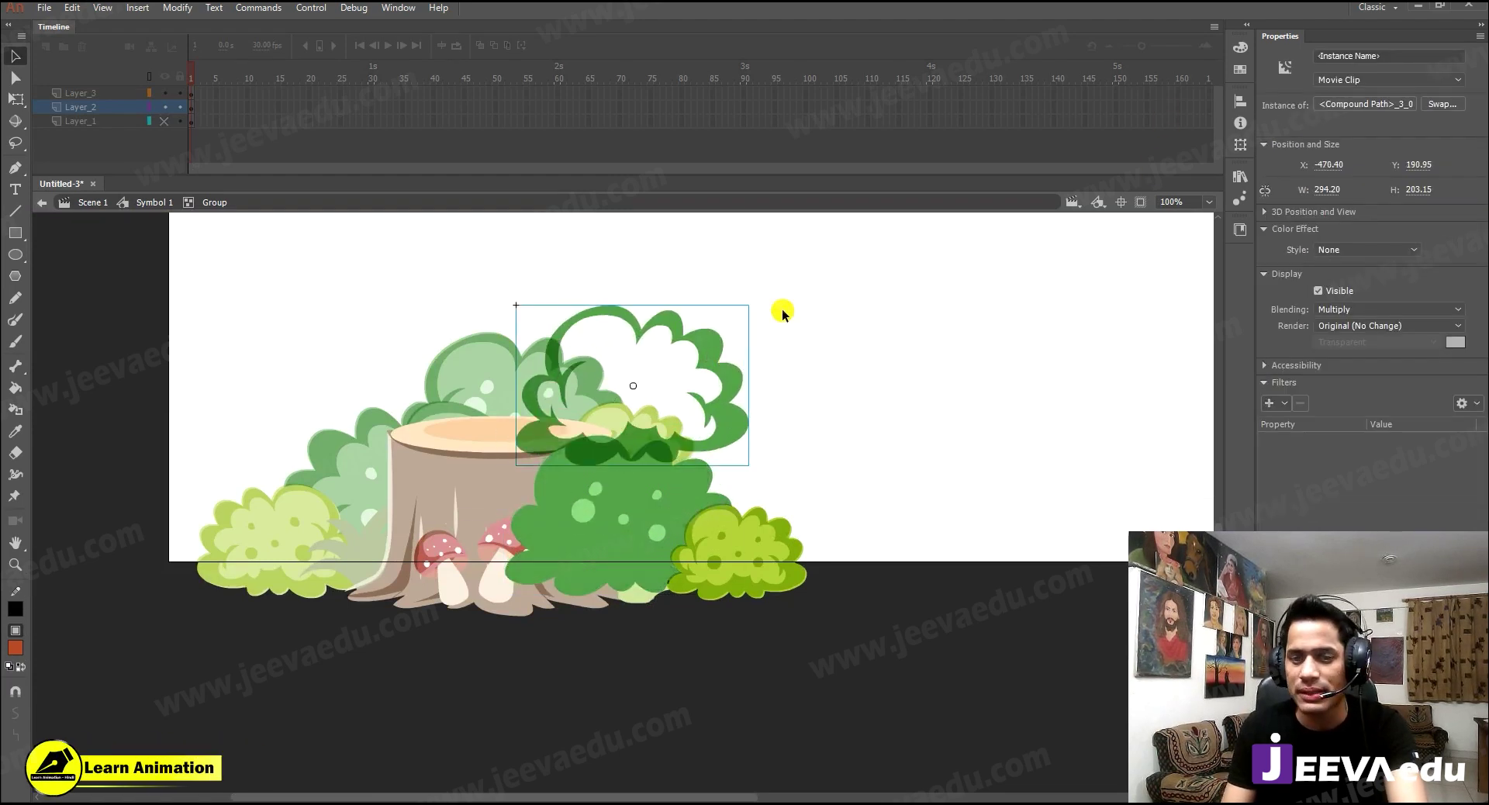
pyautogui.doubleClick(710, 348)
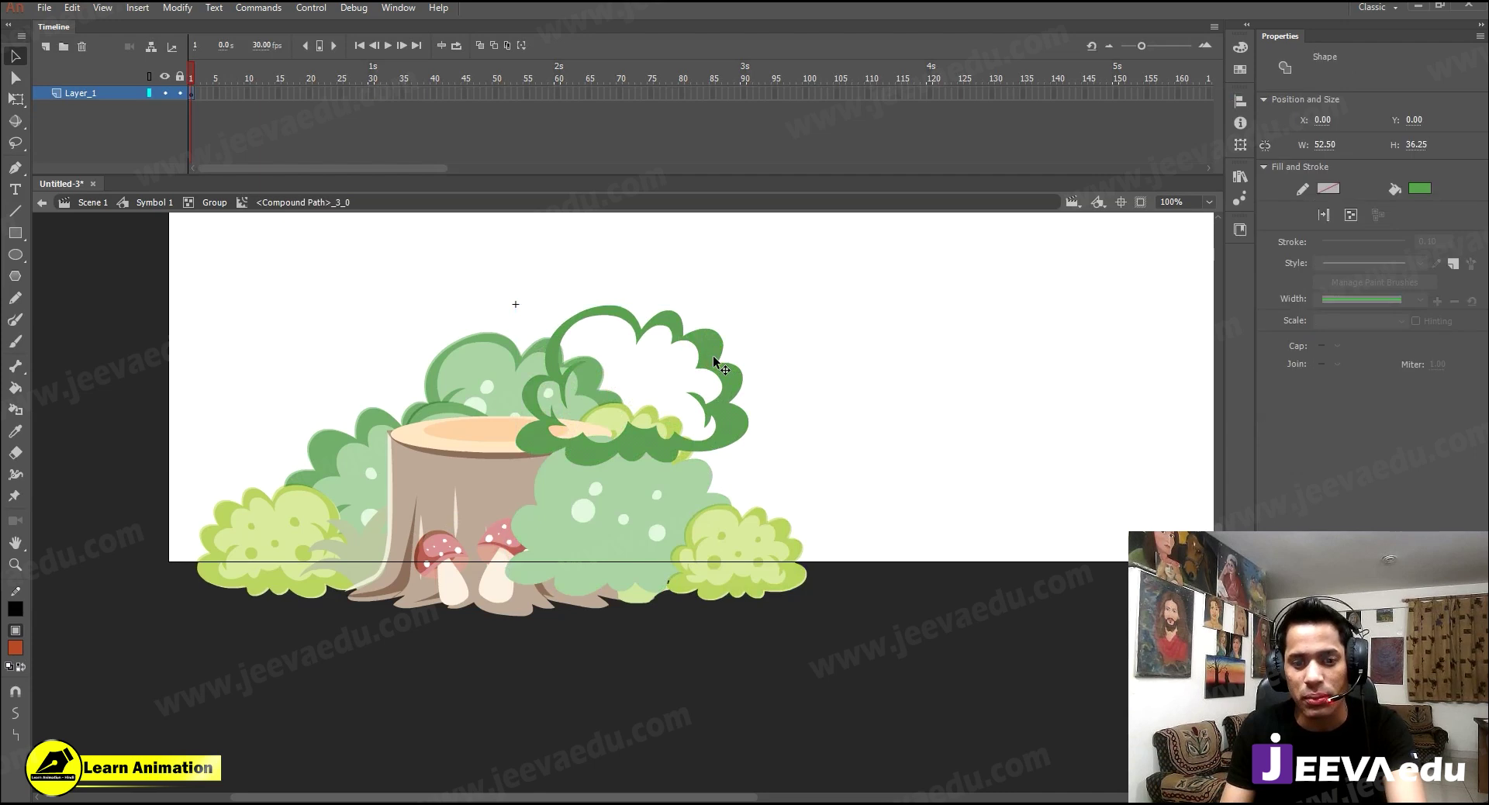
pyautogui.doubleClick(741, 344)
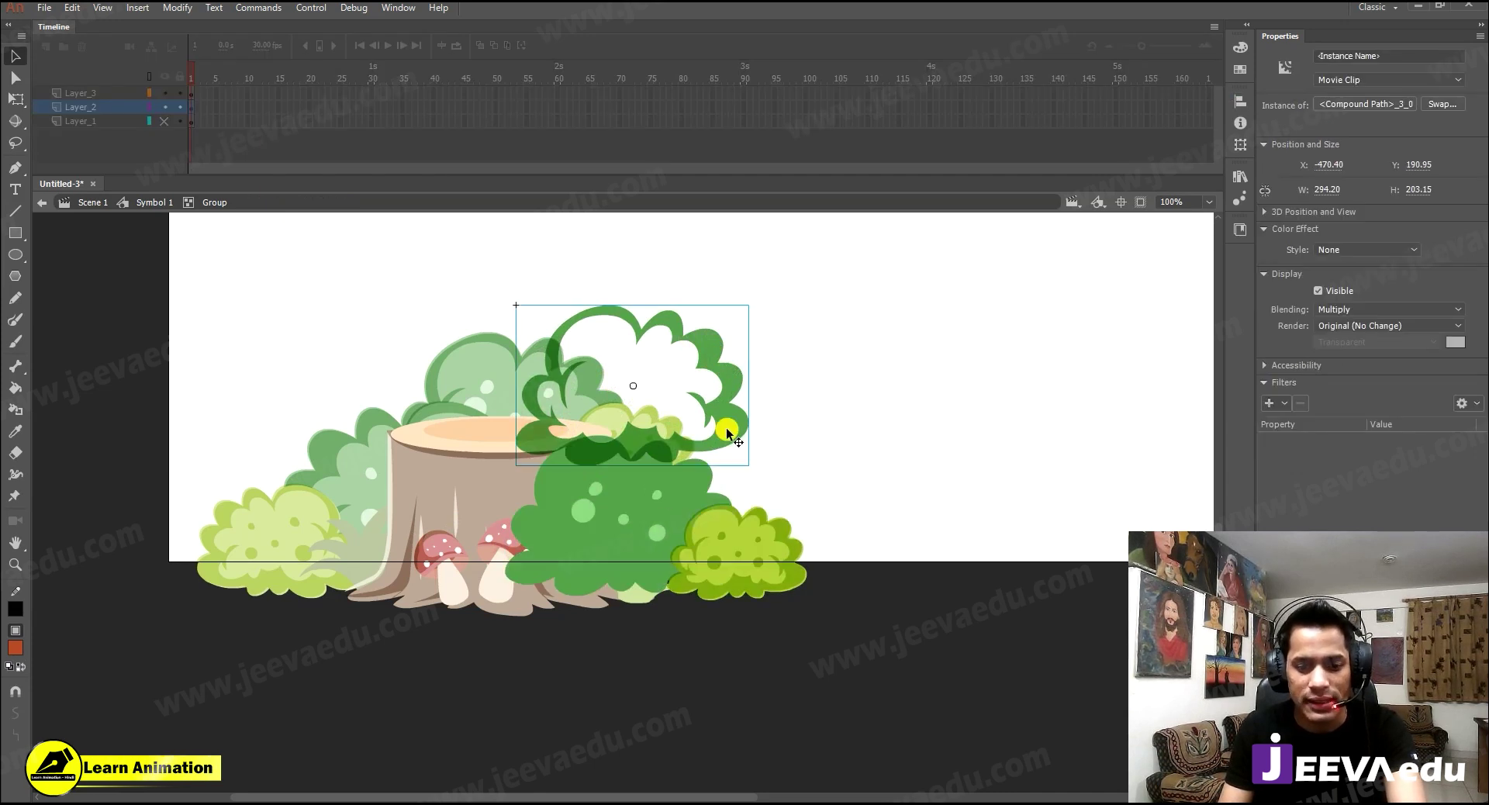
pyautogui.doubleClick(727, 434)
pyautogui.doubleClick(759, 386)
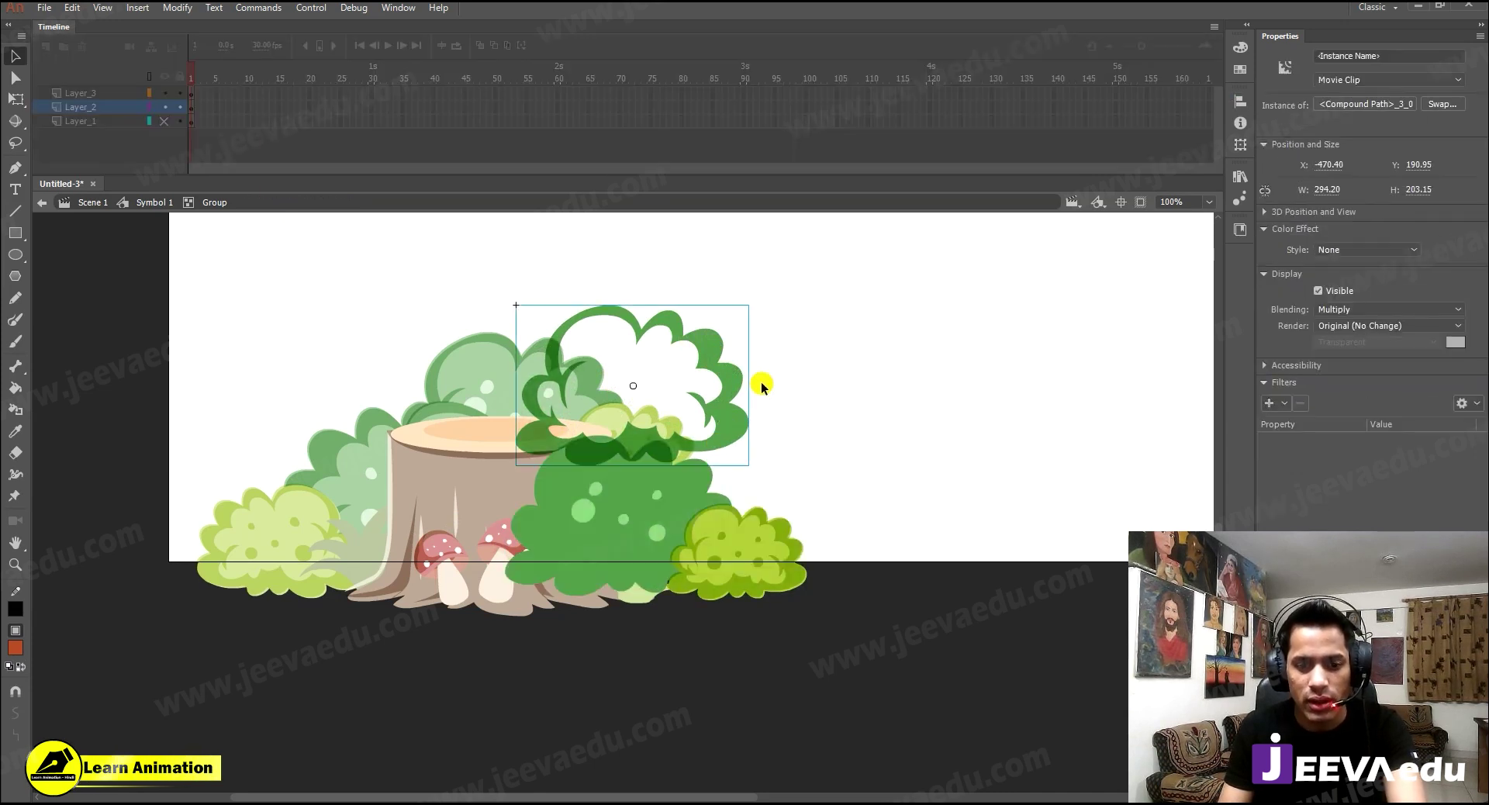
pyautogui.hotkey('ctrl', 'z')
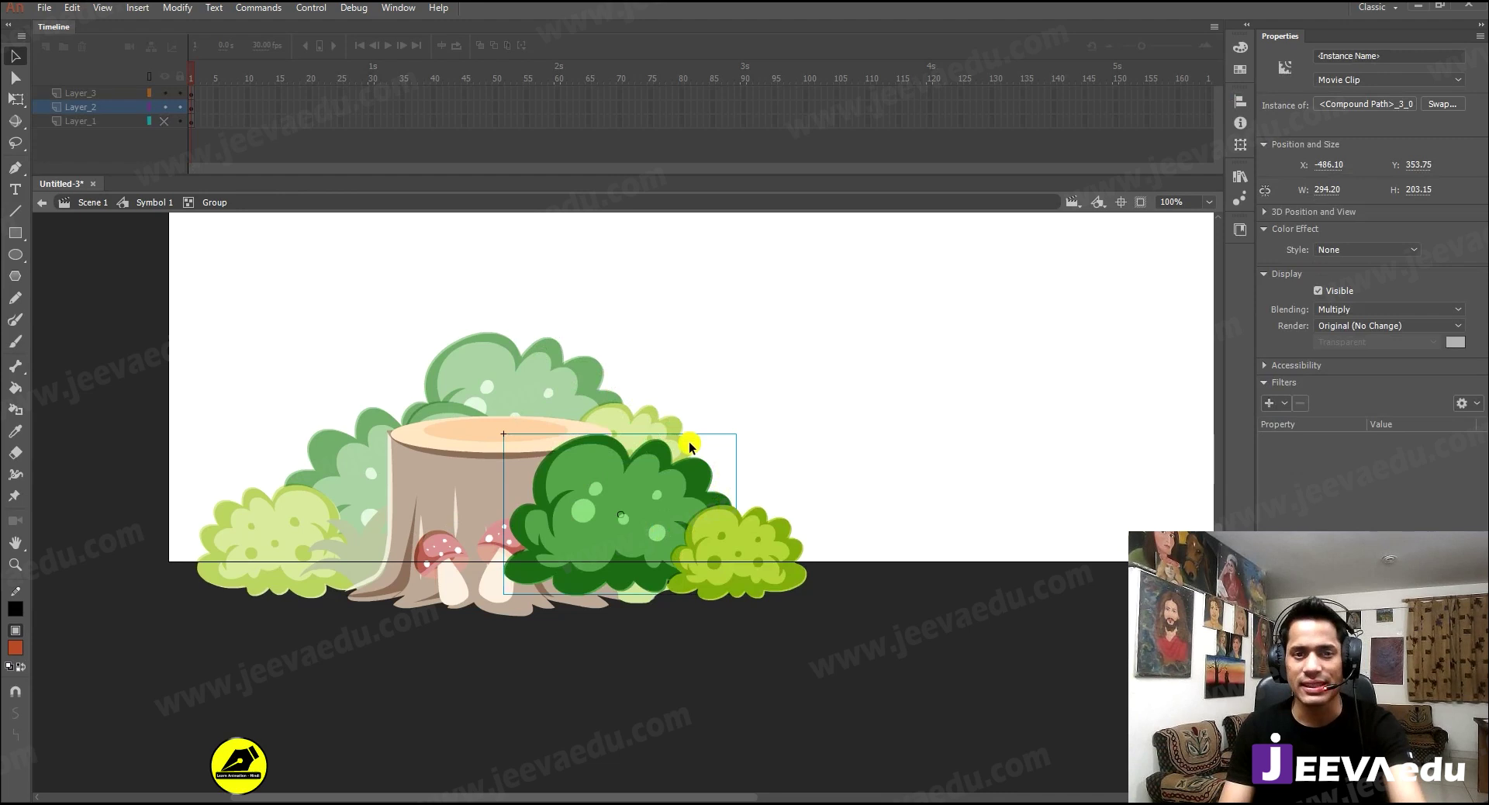
# - Leave the bush group and delete the bushes to the left of and above the stump, keeping the right-hand bush group
pyautogui.doubleClick(644, 664)
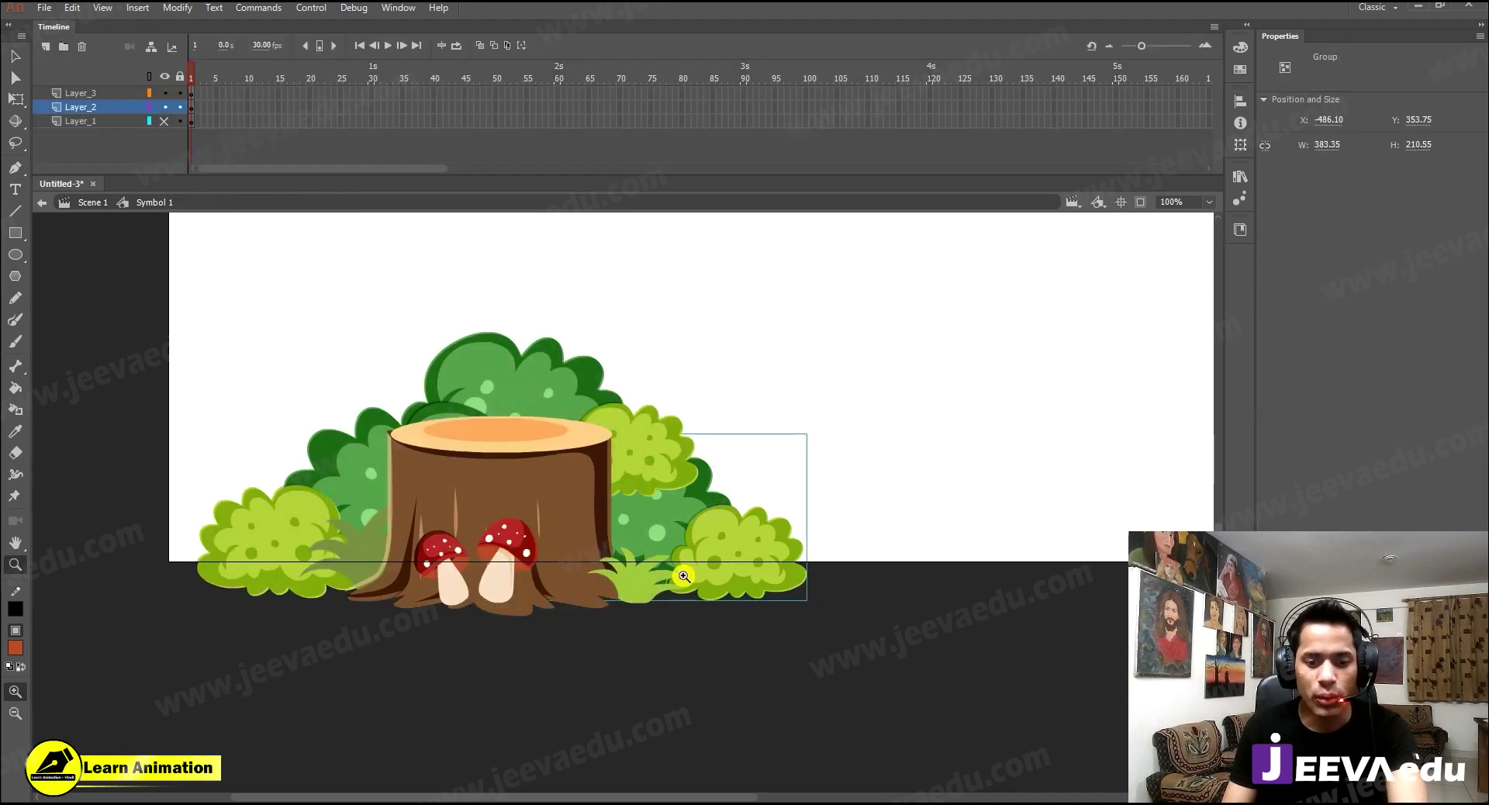
pyautogui.keyDown('ctrl'); pyautogui.keyDown('alt'); pyautogui.click(690, 566); pyautogui.keyUp('alt'); pyautogui.keyUp('ctrl')
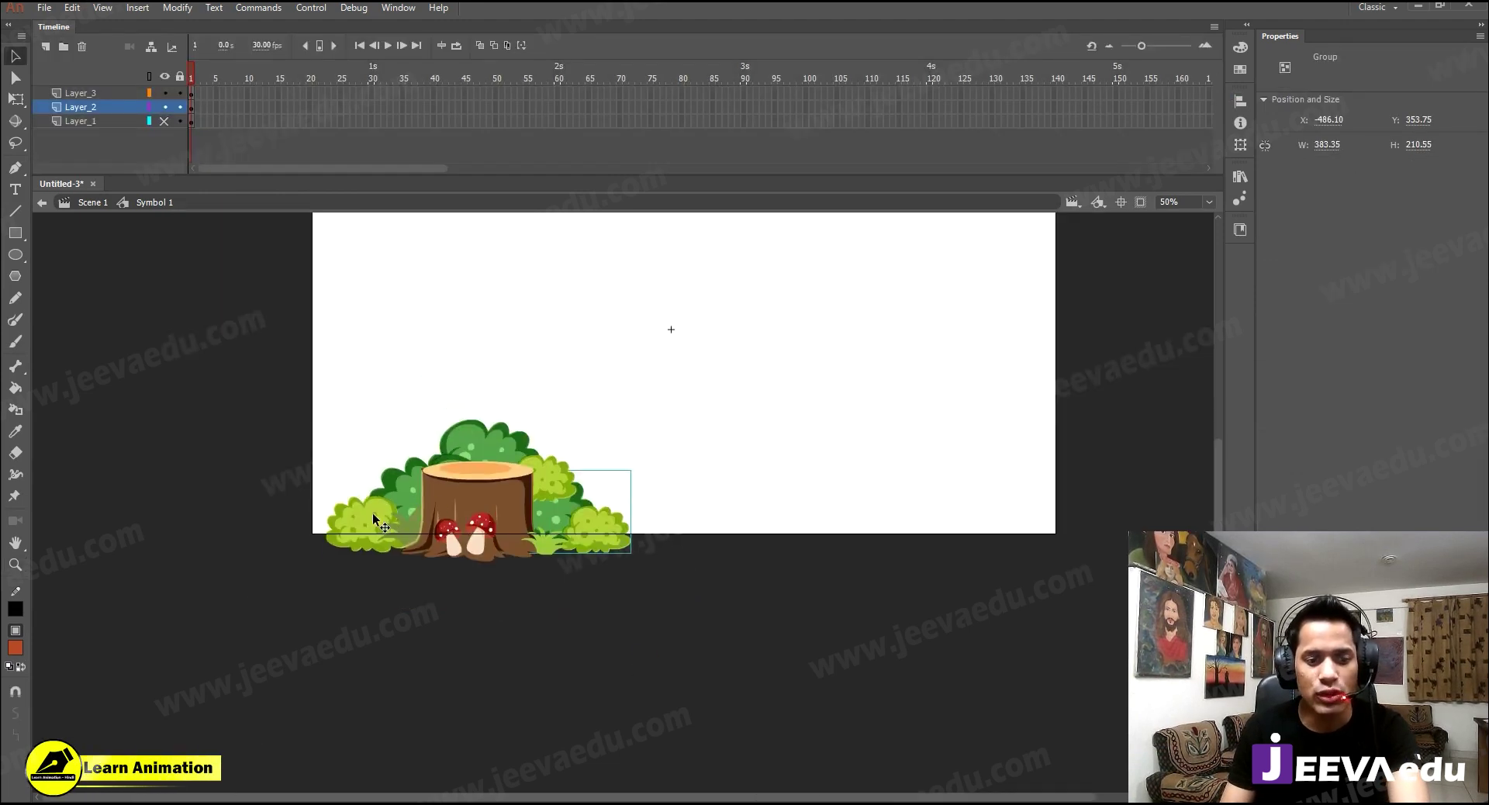
pyautogui.moveTo(367, 516); pyautogui.dragTo(355, 443)
pyautogui.hotkey('ctrl', 'z')
pyautogui.keyDown('shift'); pyautogui.click(507, 434); pyautogui.keyUp('shift')
pyautogui.press('Delete')
# - Try a horizontally flipped copy of the right-hand bush group to the left of the stump, and delete the copy
pyautogui.click(599, 526)
pyautogui.keyDown('alt'); pyautogui.moveTo(599, 527); pyautogui.dragTo(435, 505); pyautogui.keyUp('alt')
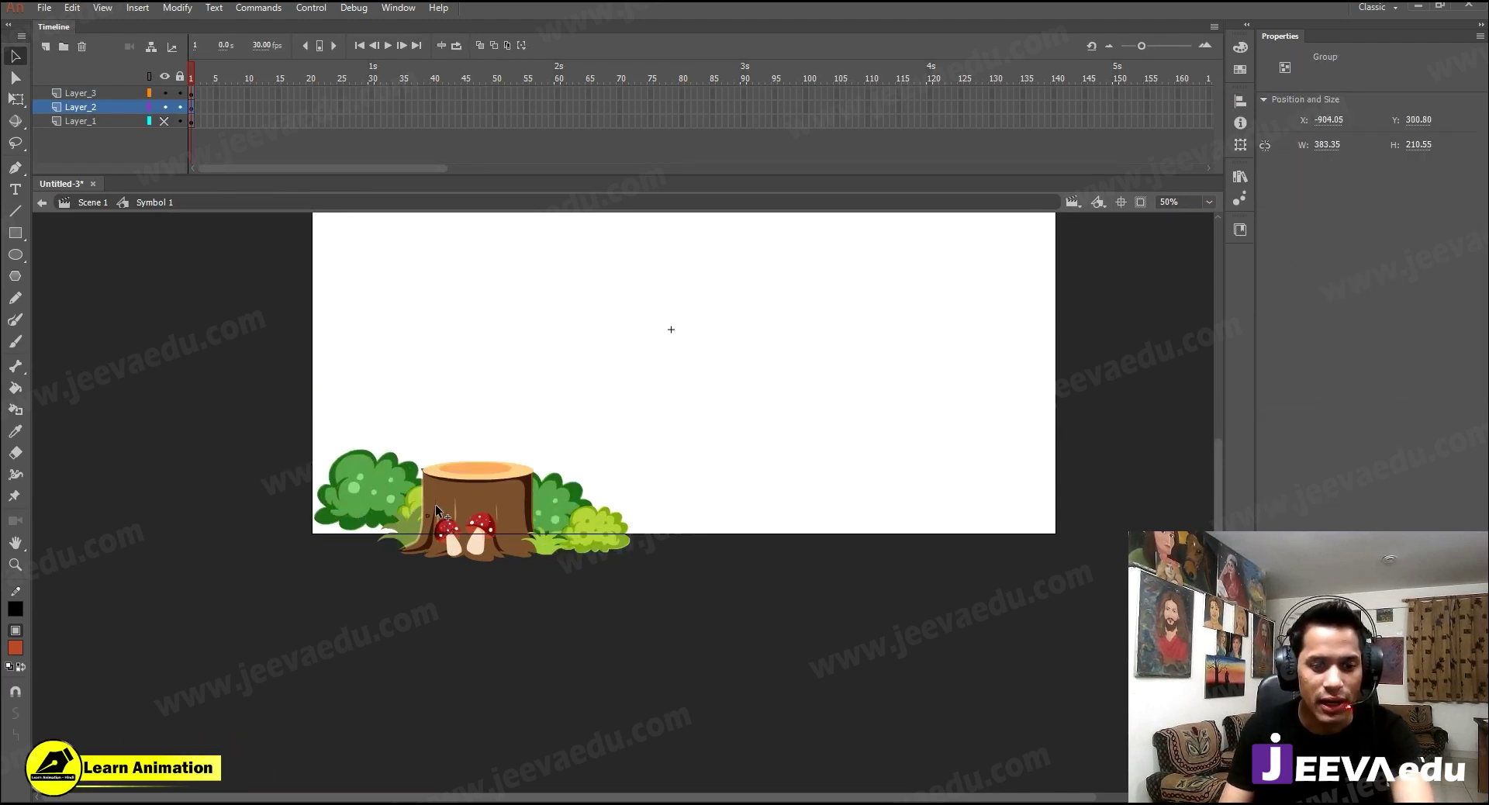
pyautogui.click(177, 8)
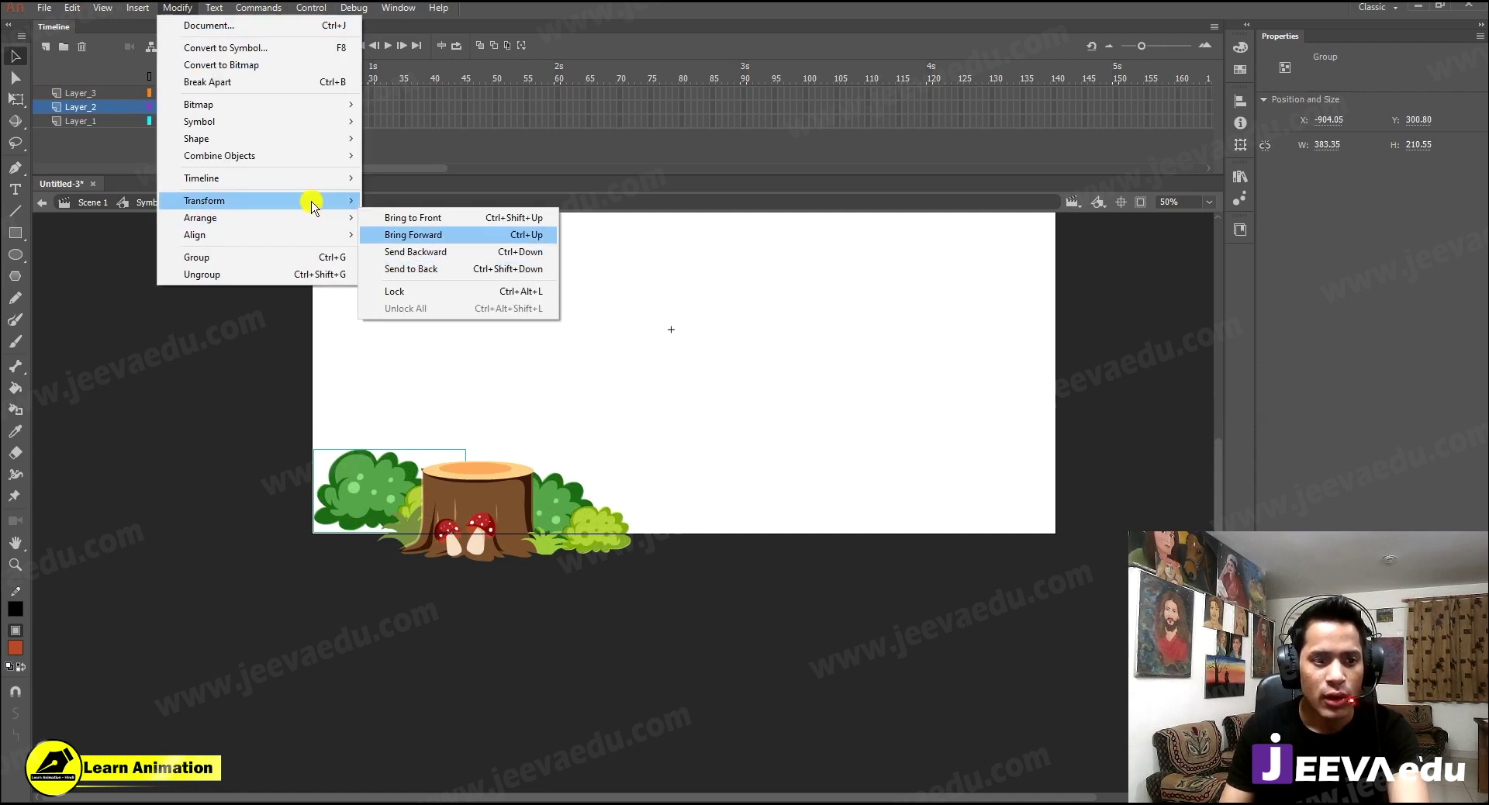
pyautogui.moveTo(310, 200)
pyautogui.click(425, 365)
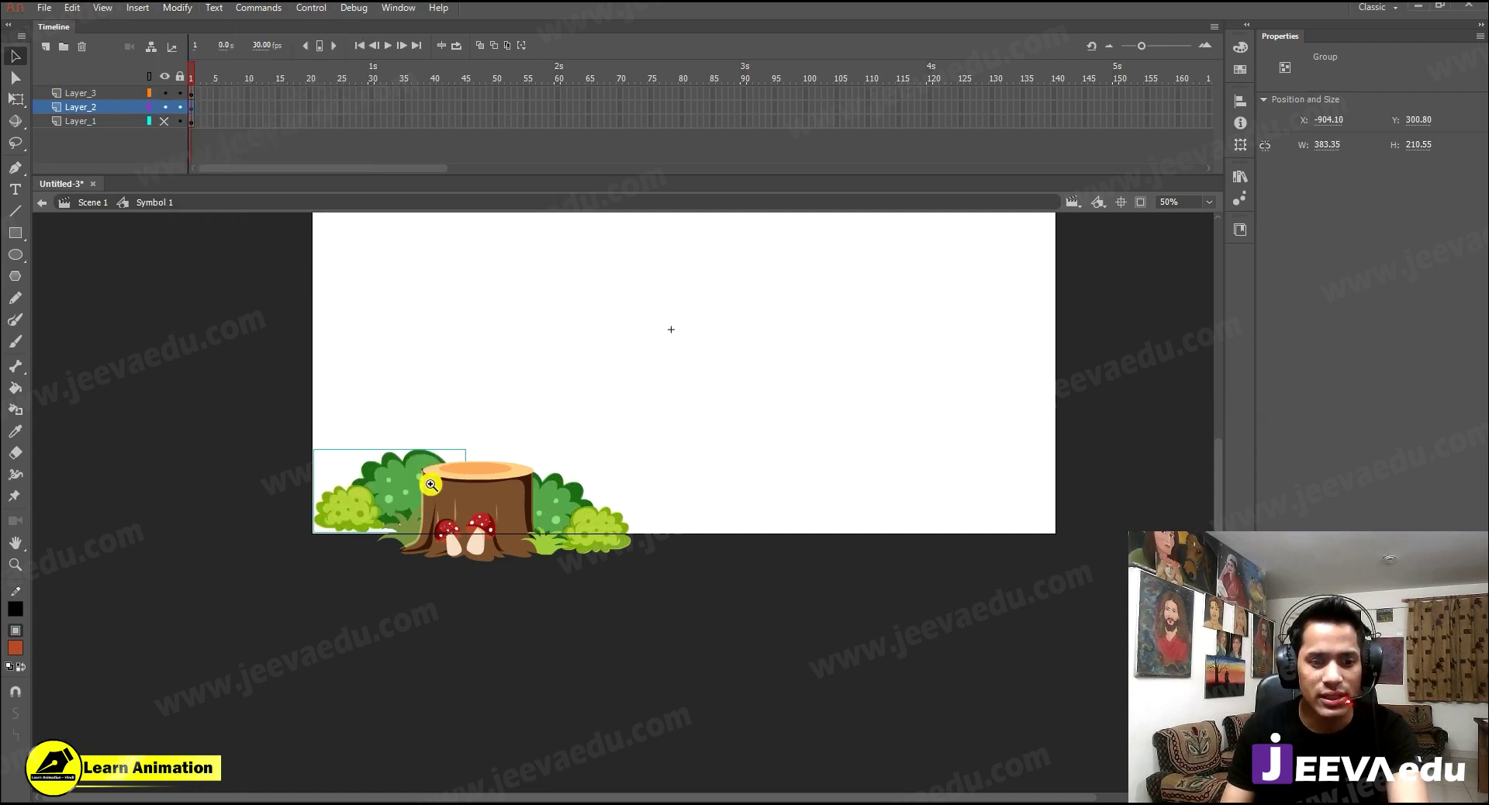
pyautogui.press('z')
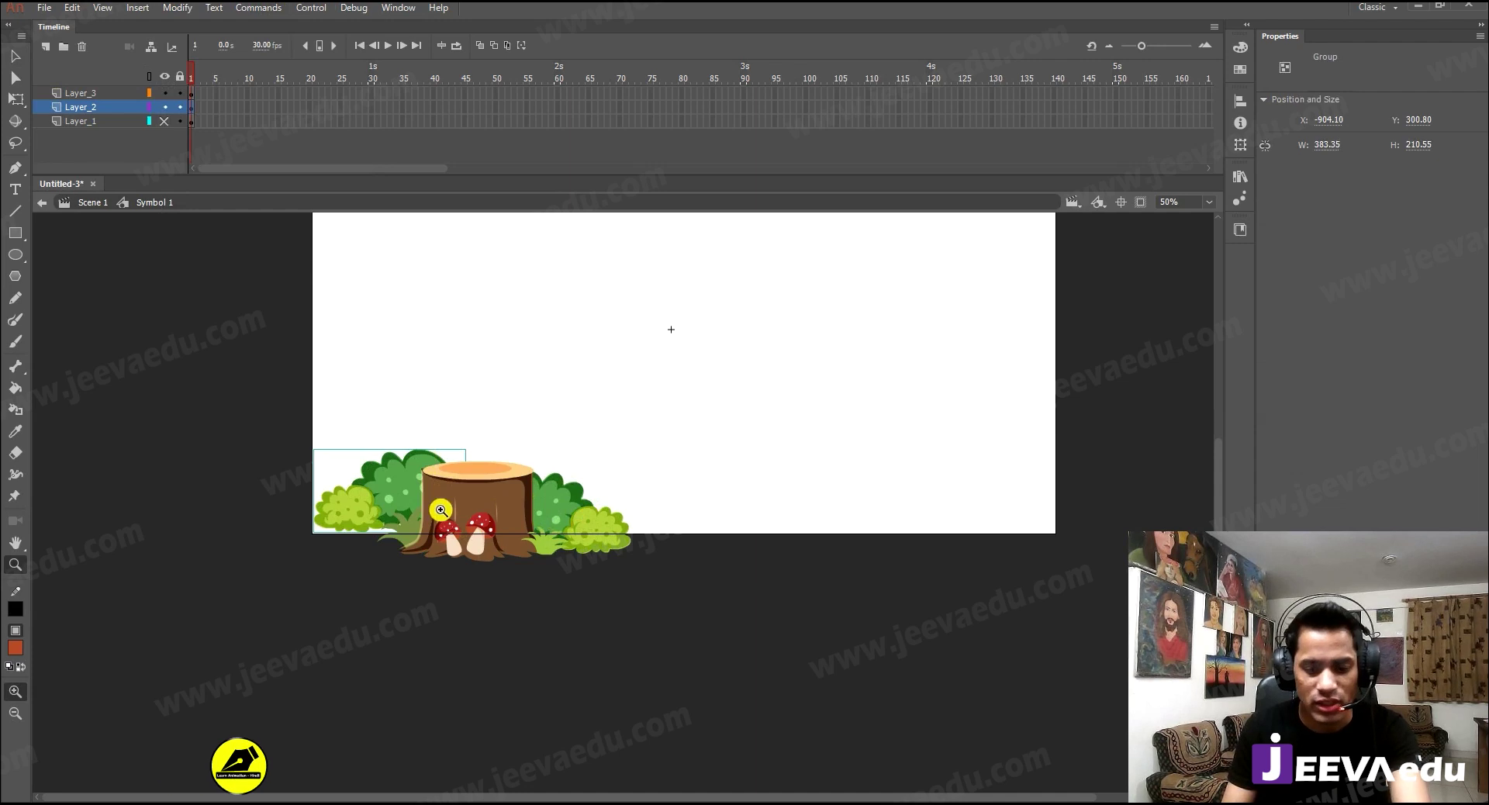
pyautogui.press('Delete')
# - Convert the bush group to the right of the stump to a graphic symbol
pyautogui.click(503, 543)
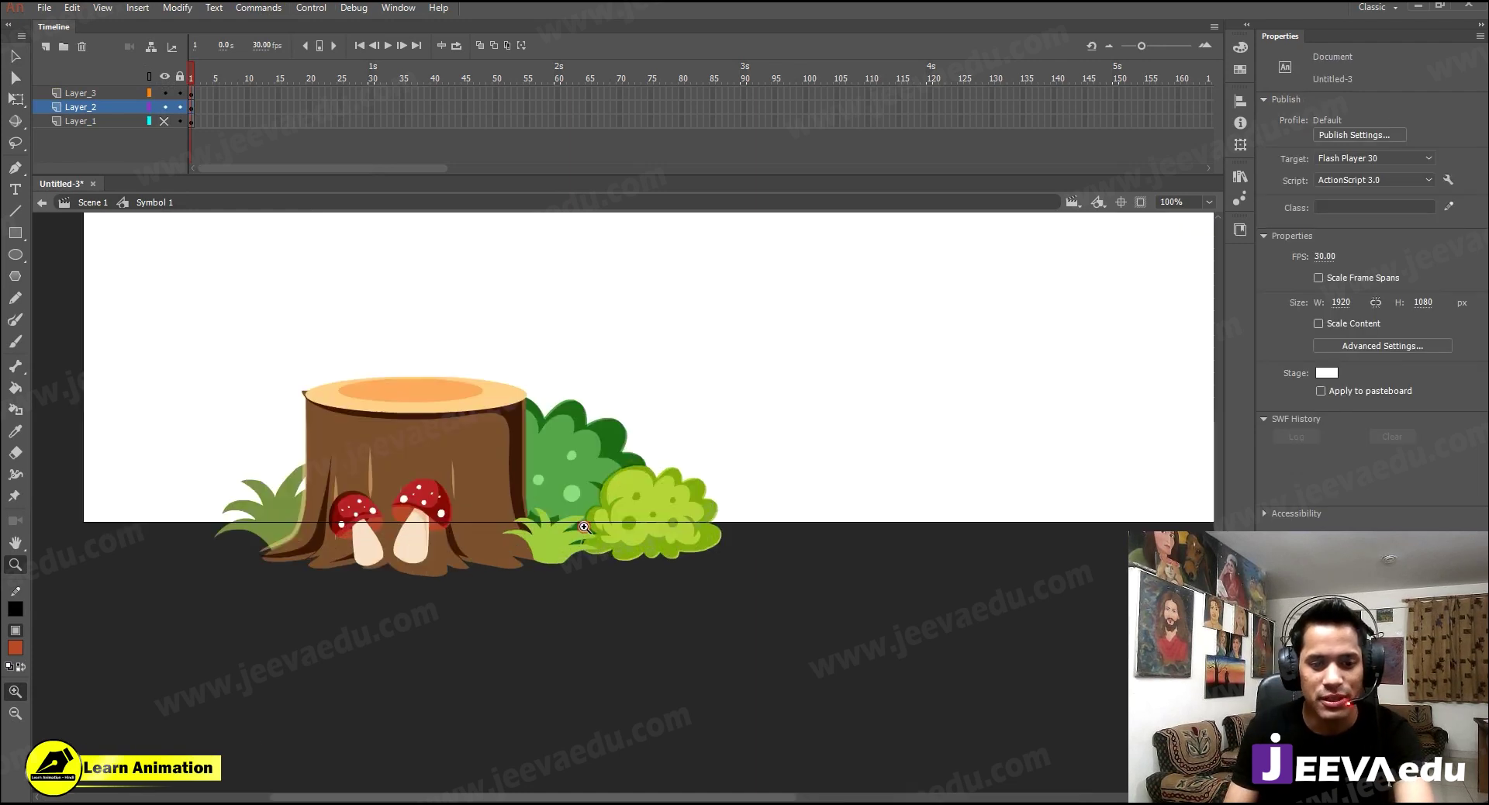
pyautogui.press('v')
pyautogui.click(625, 481)
pyautogui.press('F8')
pyautogui.press('Return')
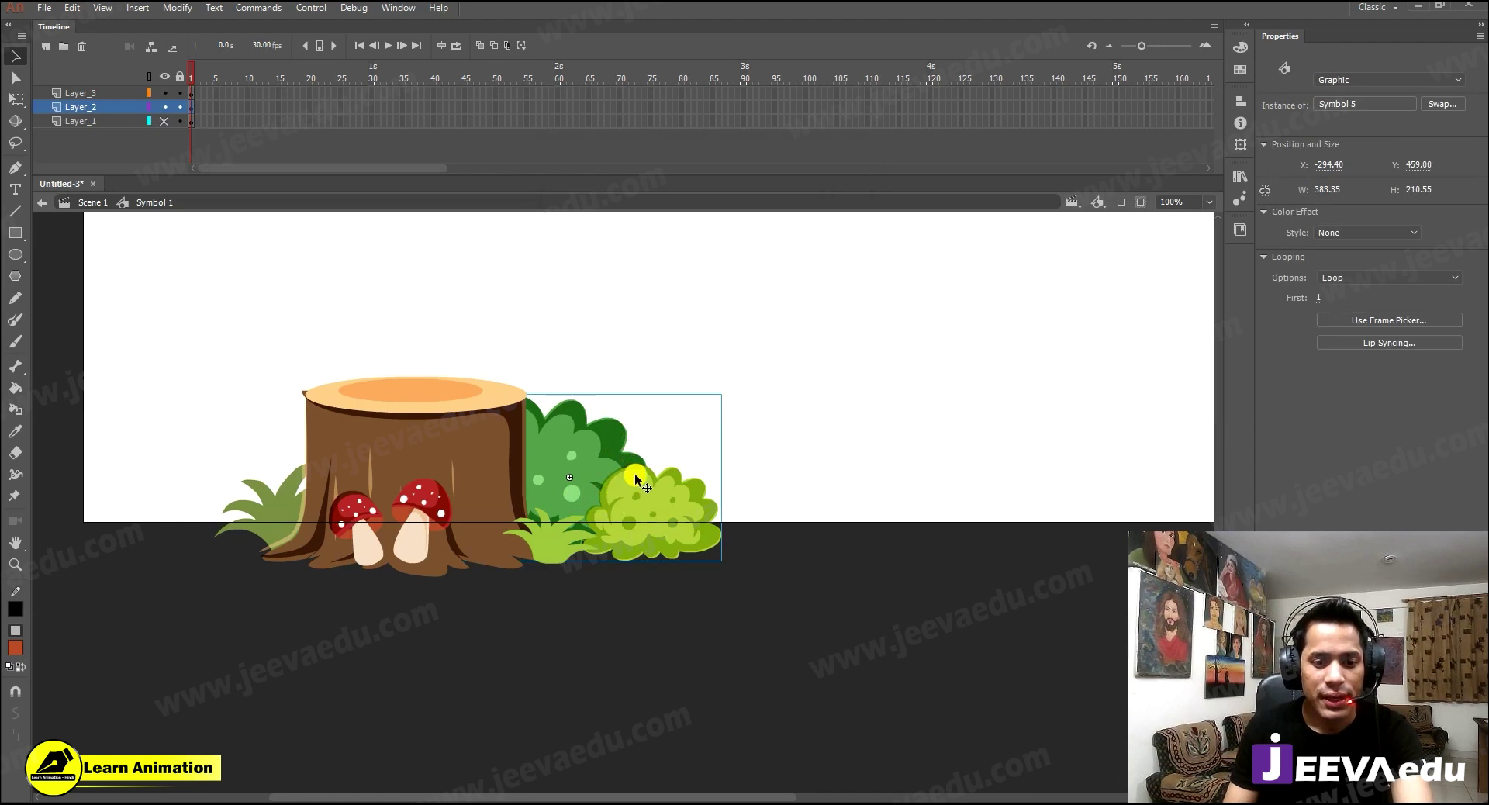
# - Copy the bush symbol to the left of the stump, flip the copy horizontally, and adjust its position
pyautogui.hotkey('ctrl', '-')
pyautogui.moveTo(569, 501); pyautogui.dragTo(432, 499)
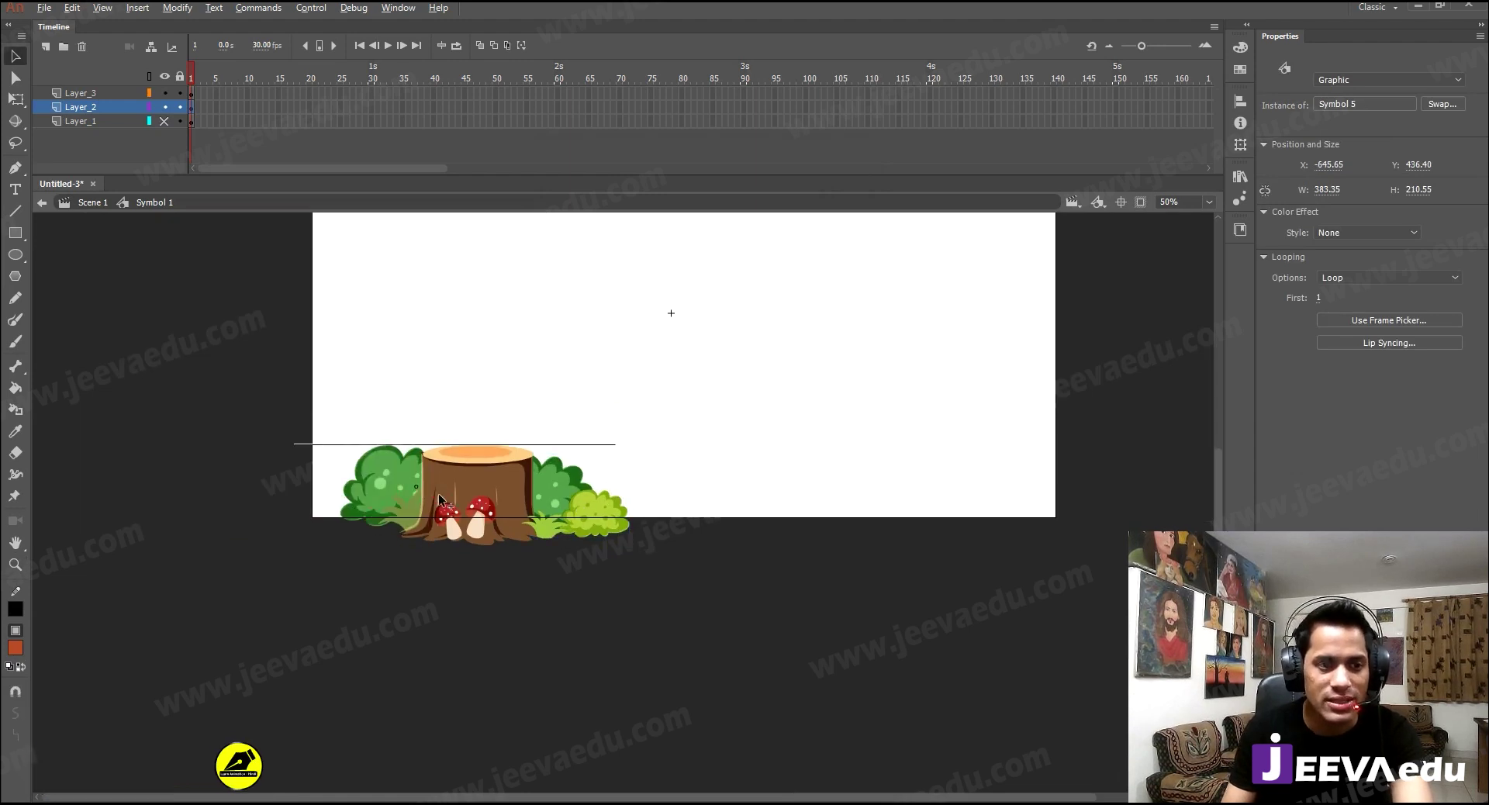
pyautogui.click(179, 9)
pyautogui.moveTo(248, 200)
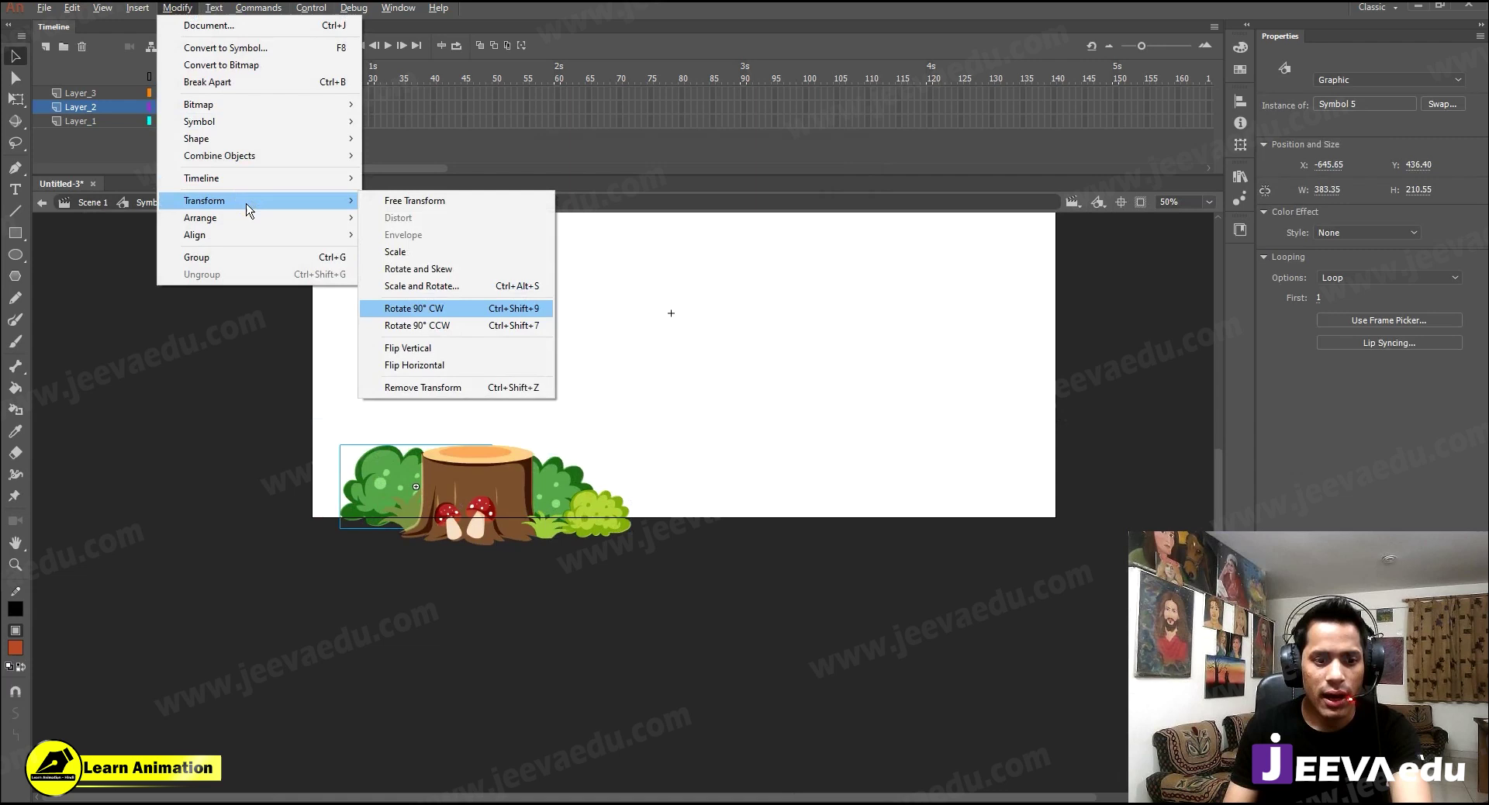
pyautogui.click(438, 365)
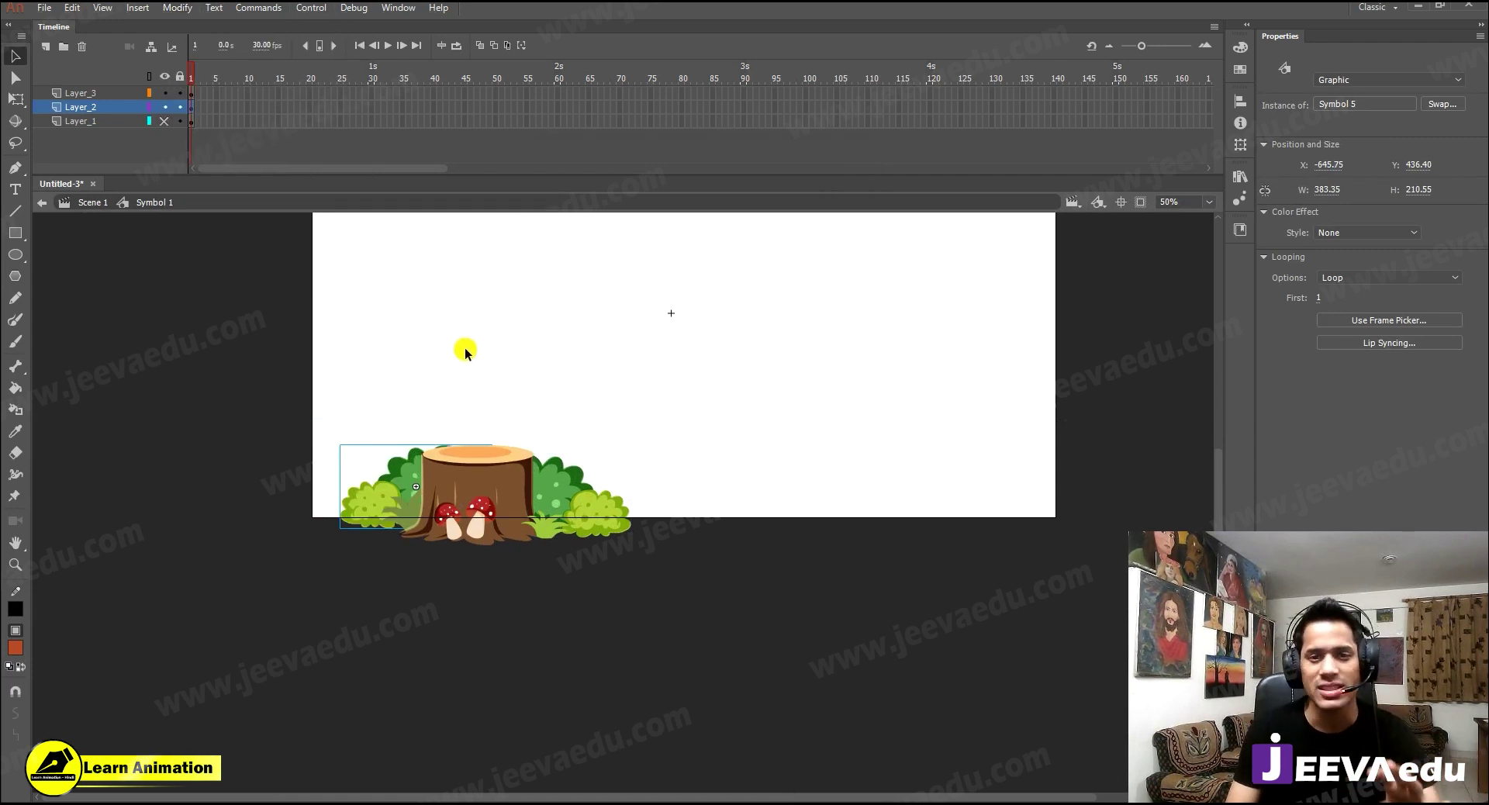
pyautogui.hotkey('ctrl', '=')
pyautogui.moveTo(444, 537); pyautogui.dragTo(403, 527)
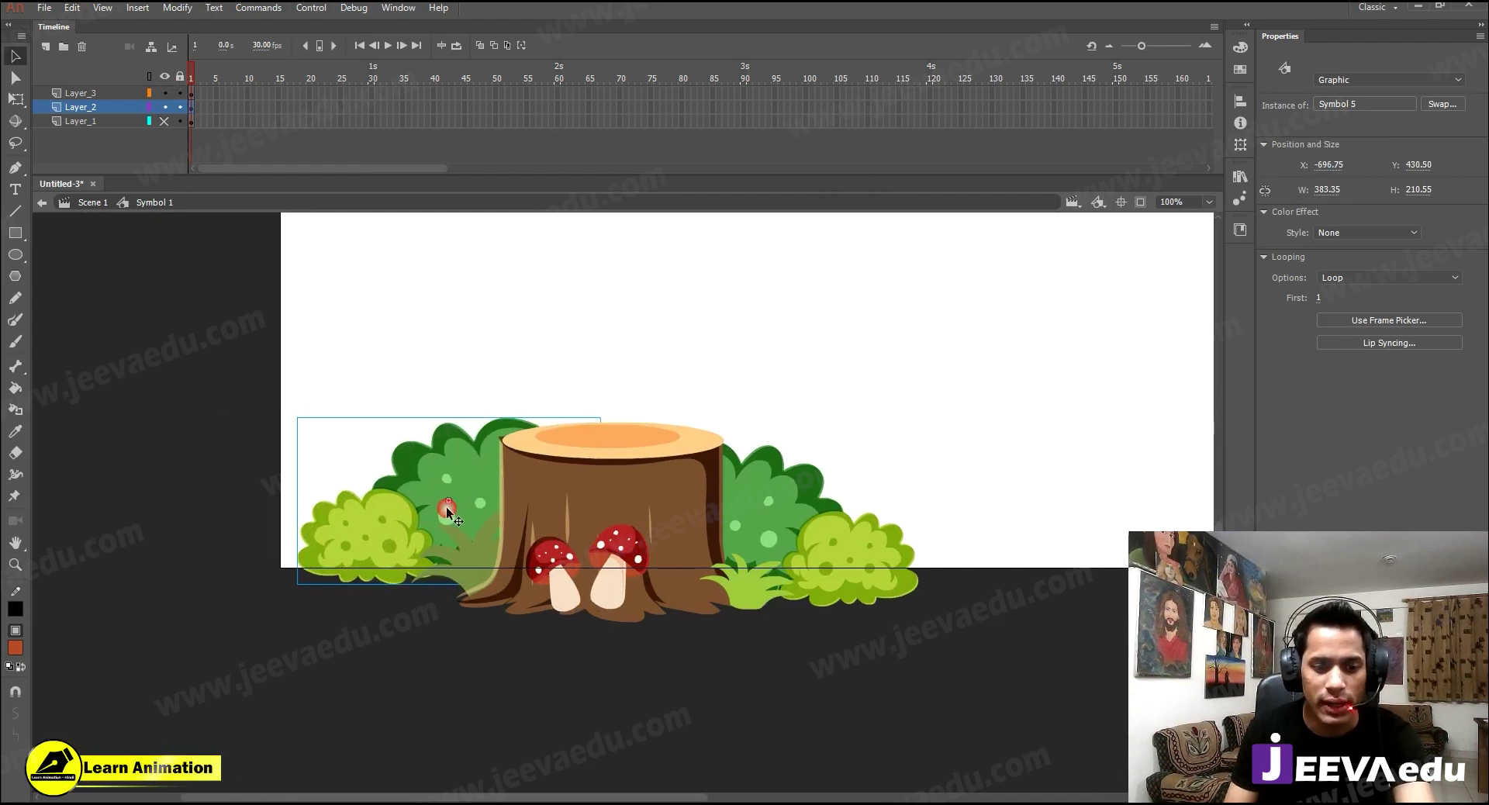
# - Place another copy of the flipped bush symbol behind the stump's top and enlarge it to about 411 px wide
pyautogui.moveTo(415, 494); pyautogui.dragTo(637, 385)
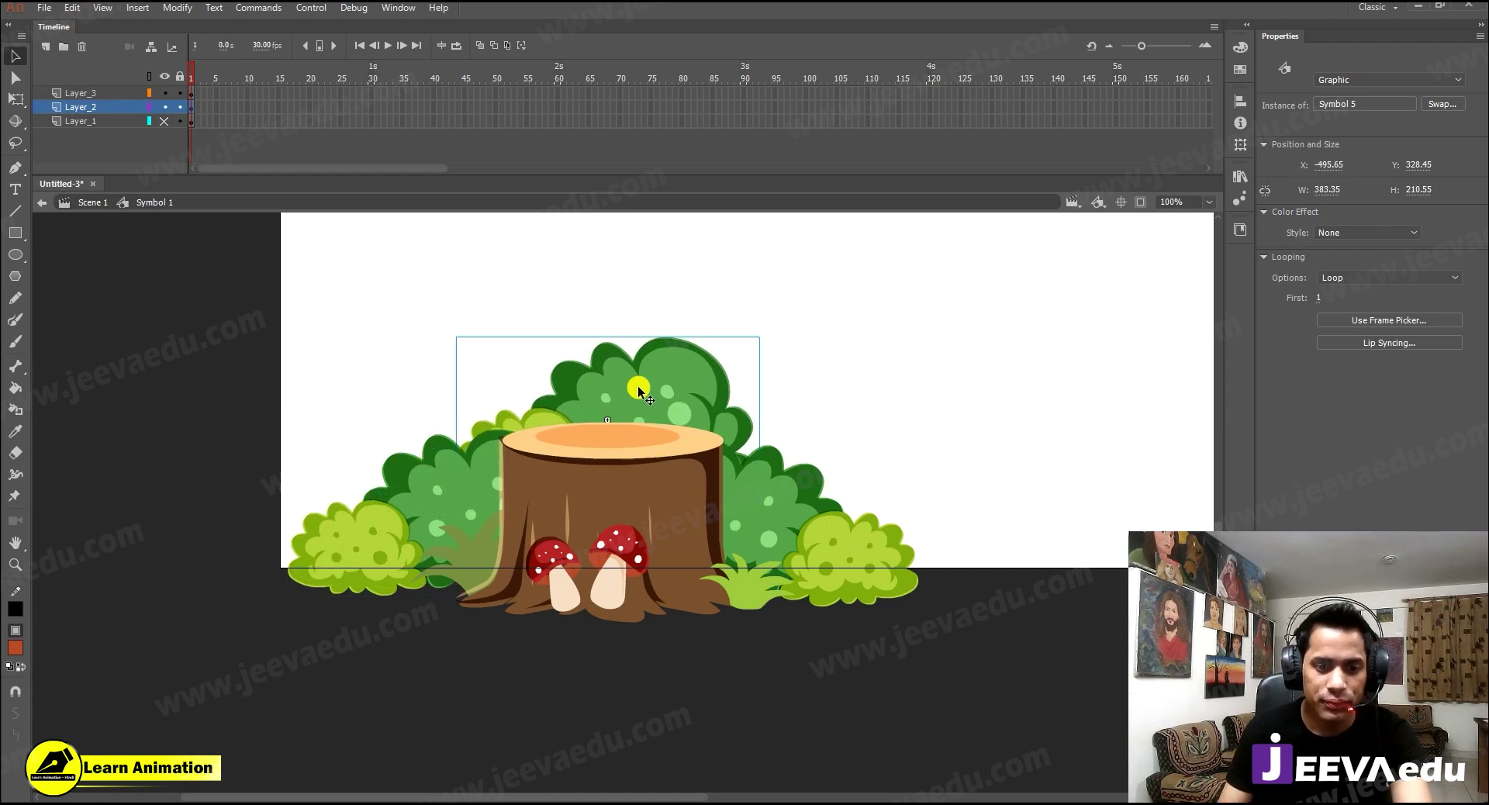
pyautogui.press('q')
pyautogui.moveTo(760, 337); pyautogui.dragTo(769, 324)
pyautogui.moveTo(664, 381); pyautogui.dragTo(651, 386)
pyautogui.press('z')
pyautogui.keyDown('alt'); pyautogui.click(642, 404); pyautogui.keyUp('alt')
pyautogui.moveTo(665, 478); pyautogui.dragTo(670, 405)
pyautogui.press('v')
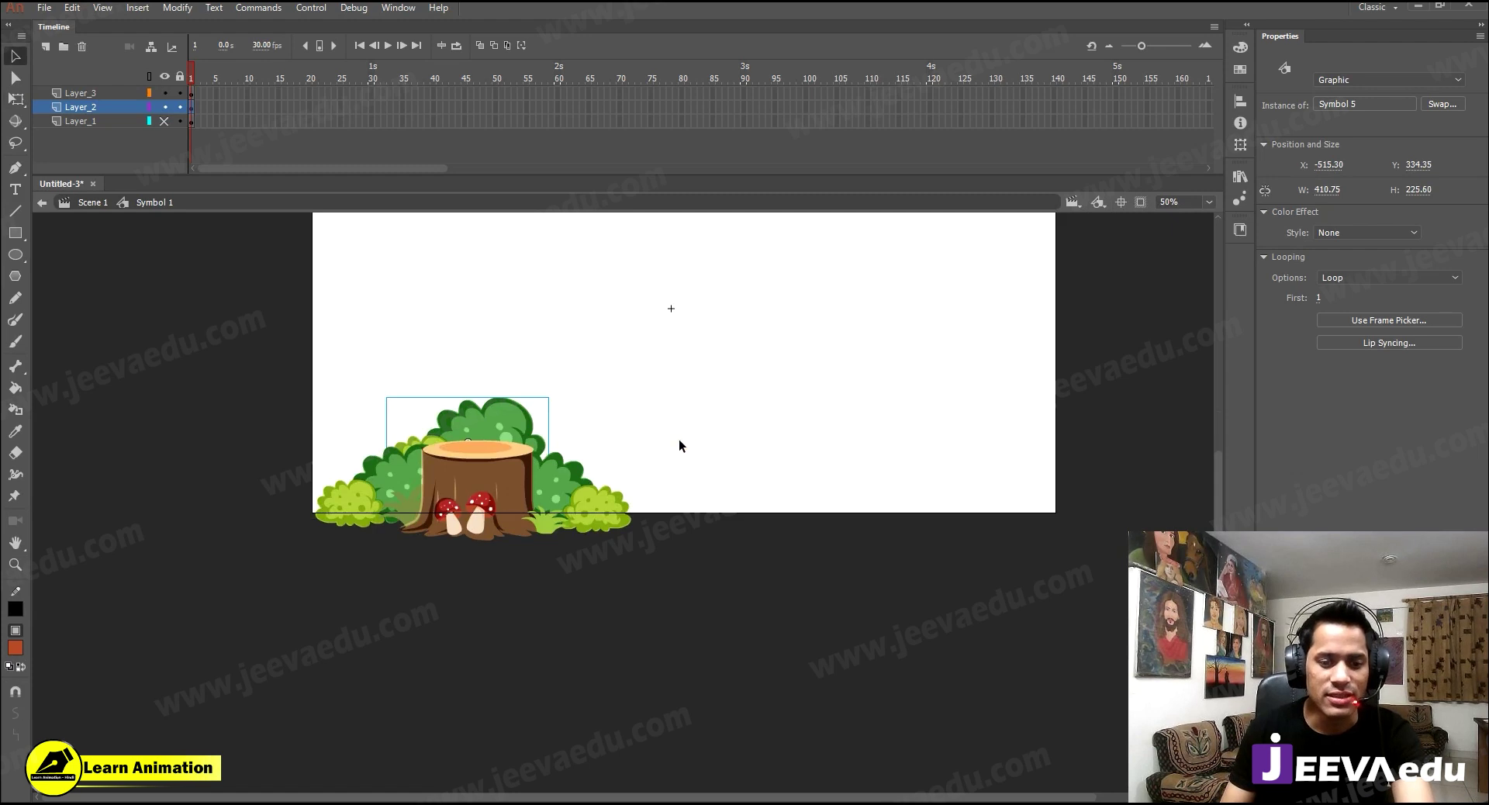
# - Check the bushes in the full scene, reopen the background symbol, and convert all bushes on Layer_2 to one symbol
pyautogui.doubleClick(314, 268)
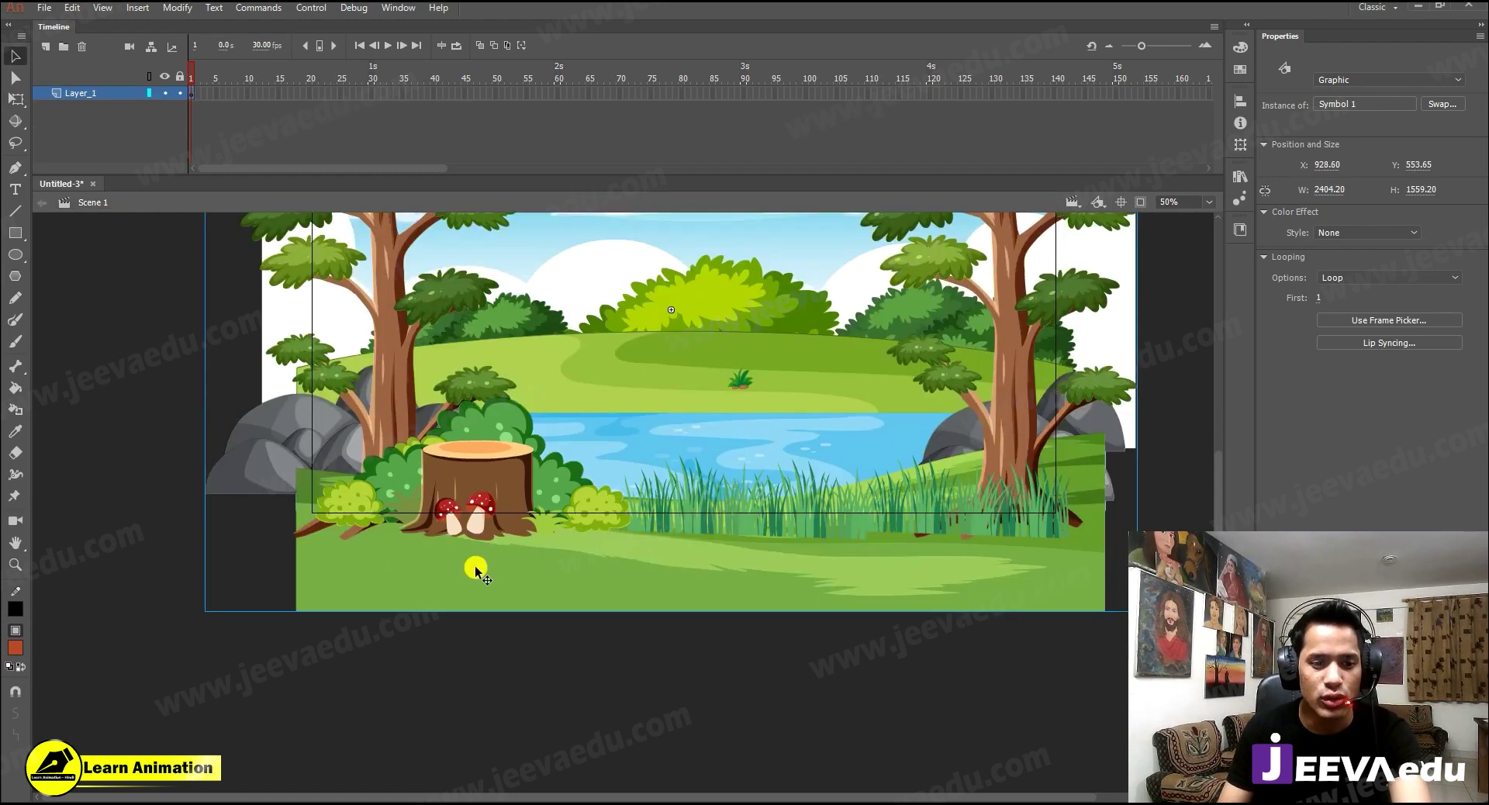
pyautogui.doubleClick(471, 483)
pyautogui.click(482, 494)
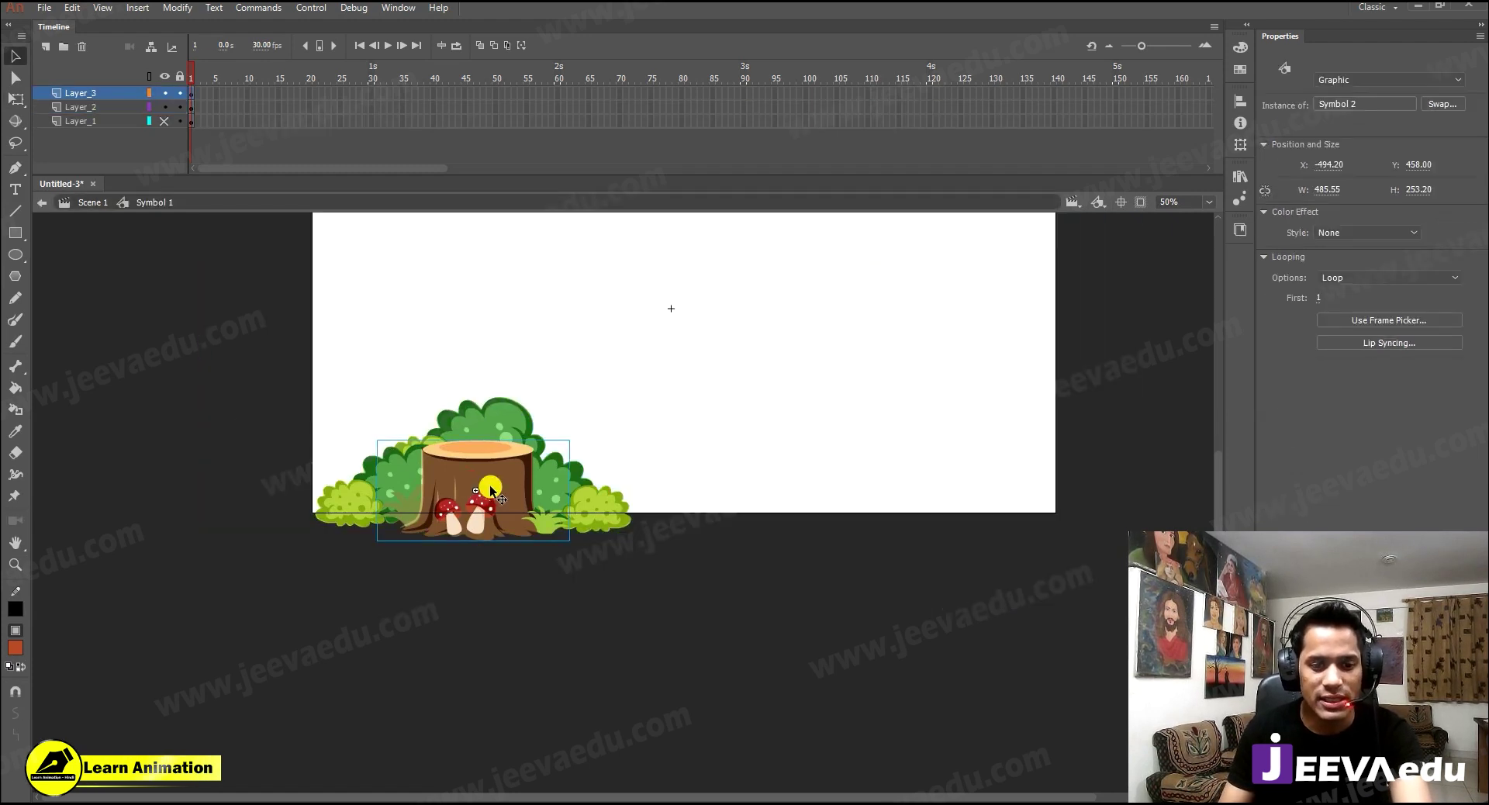
pyautogui.click(193, 107)
pyautogui.press('F8')
pyautogui.press('Return')
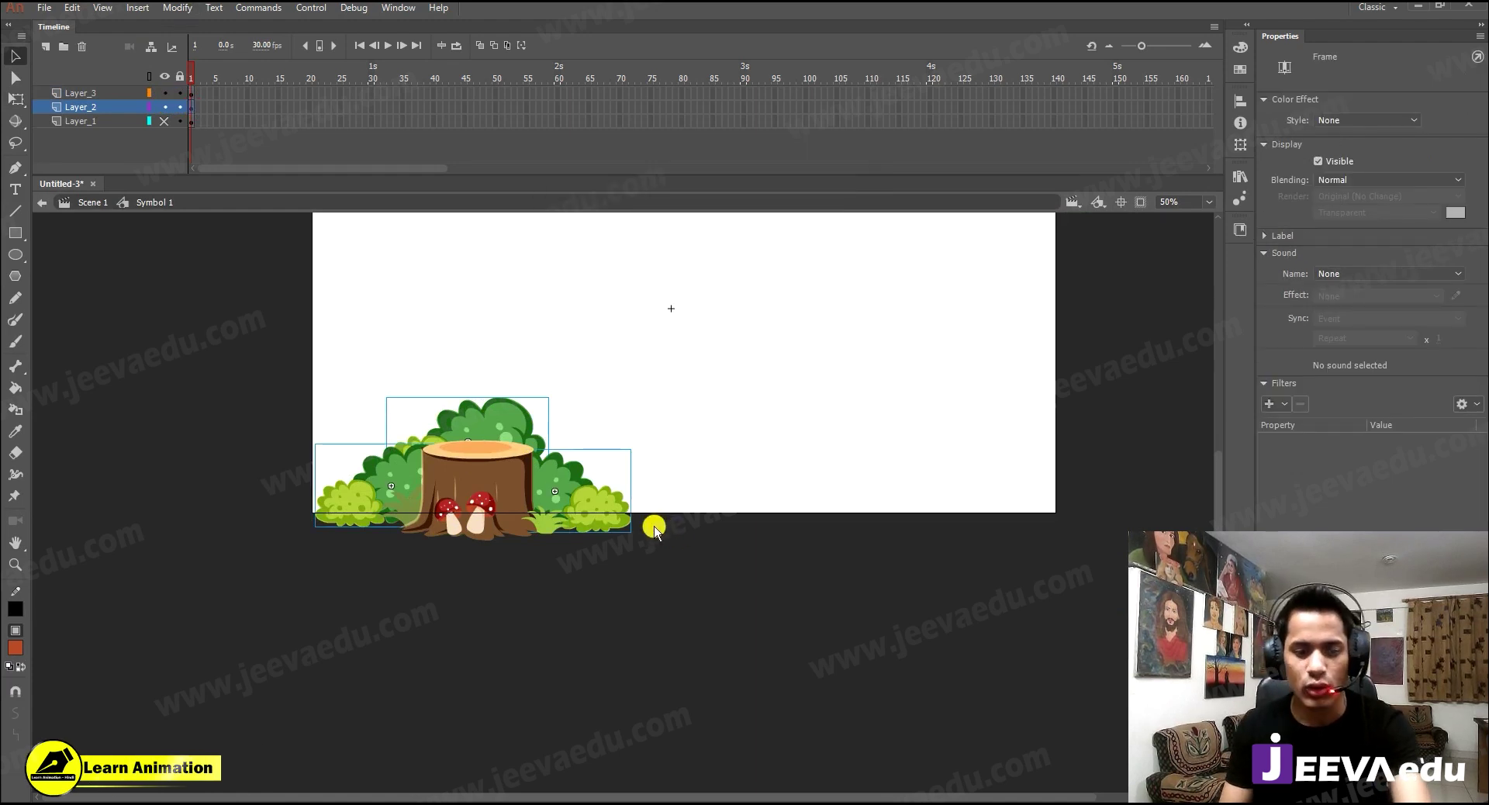
# - Select the combined bush symbol and the stump symbol together to check their separation
pyautogui.moveTo(737, 339); pyautogui.dragTo(471, 573)
pyautogui.press('z')
pyautogui.click(480, 539)
pyautogui.moveTo(555, 533); pyautogui.dragTo(579, 649)
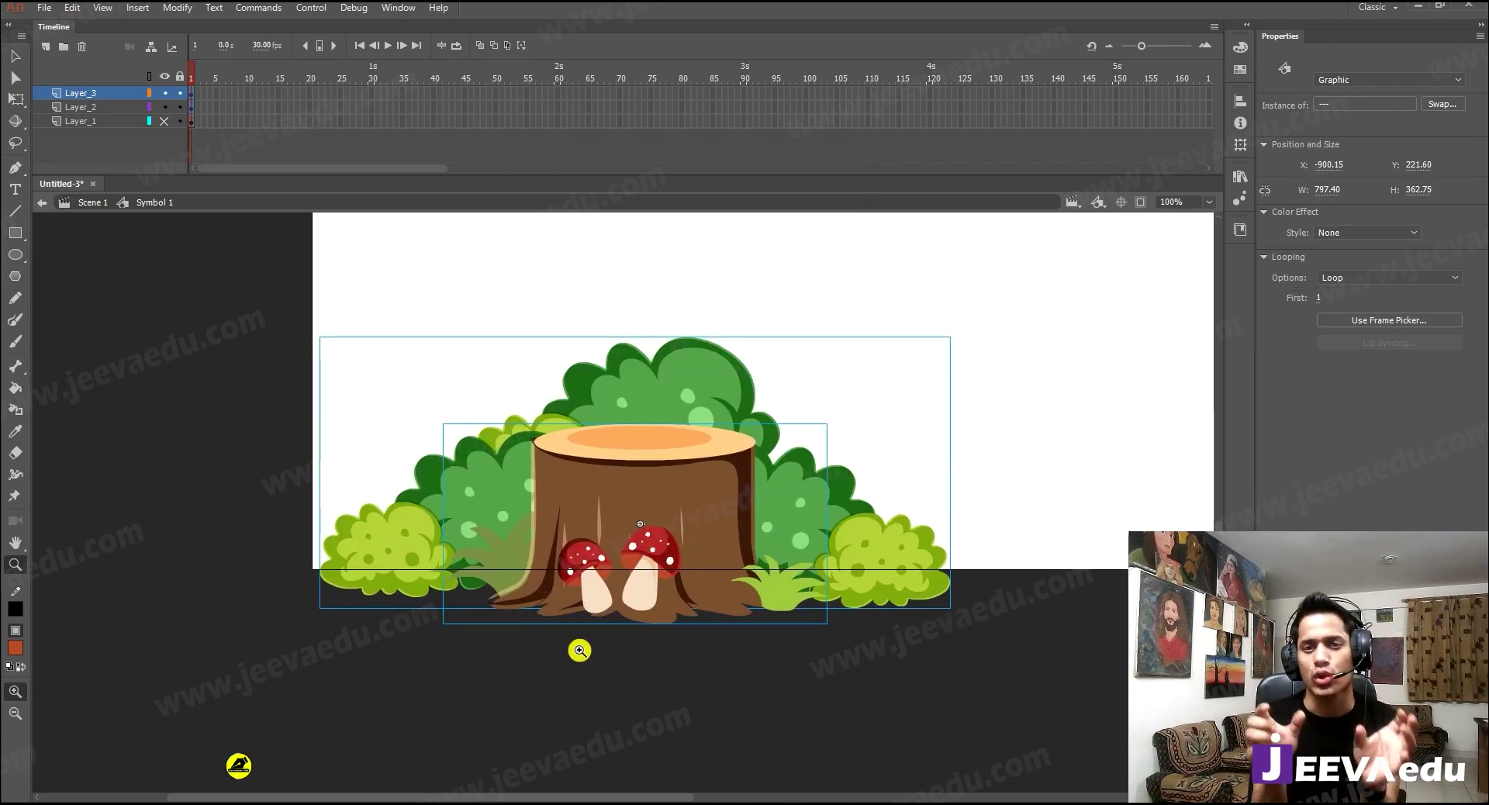
# - Hide Layer_2 and Layer_3 and show the rest of the forest background on Layer_1
pyautogui.click(165, 107)
pyautogui.click(165, 93)
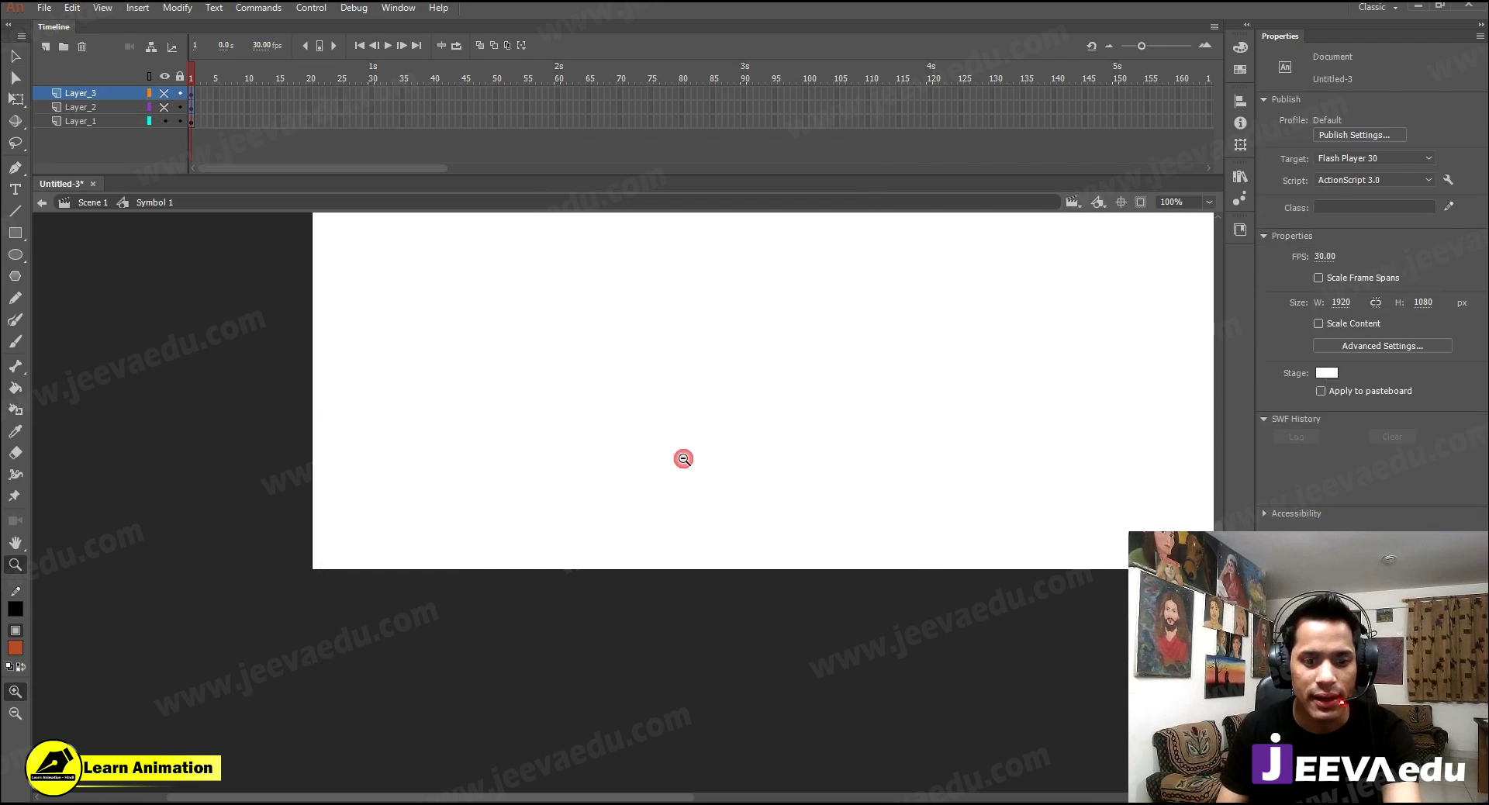
pyautogui.keyDown('alt'); pyautogui.click(684, 458); pyautogui.keyUp('alt')
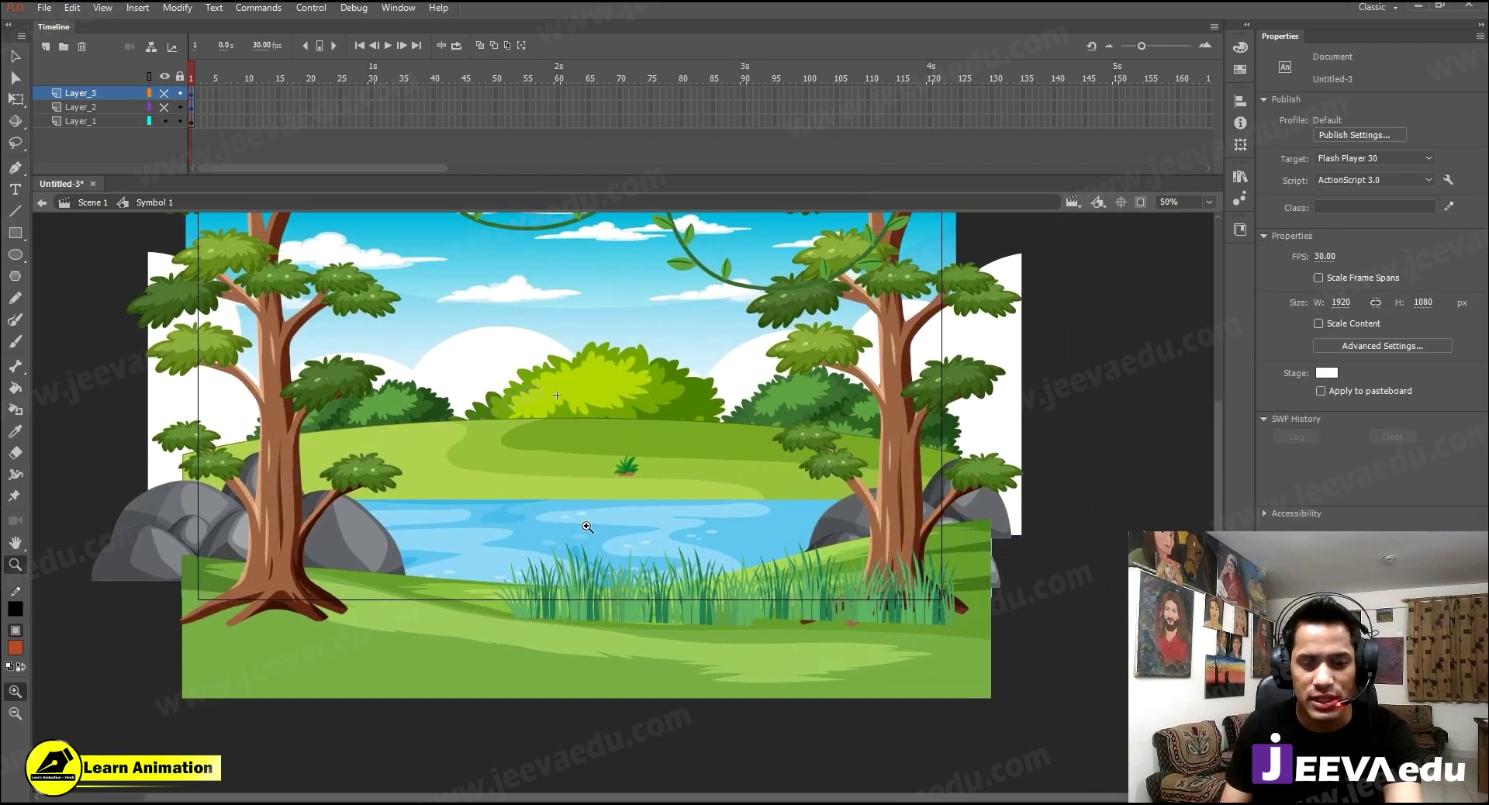
# - Open the left grass group's nested groups down to a single drawing object to examine how the grass is built
pyautogui.click(587, 526)
pyautogui.press('v')
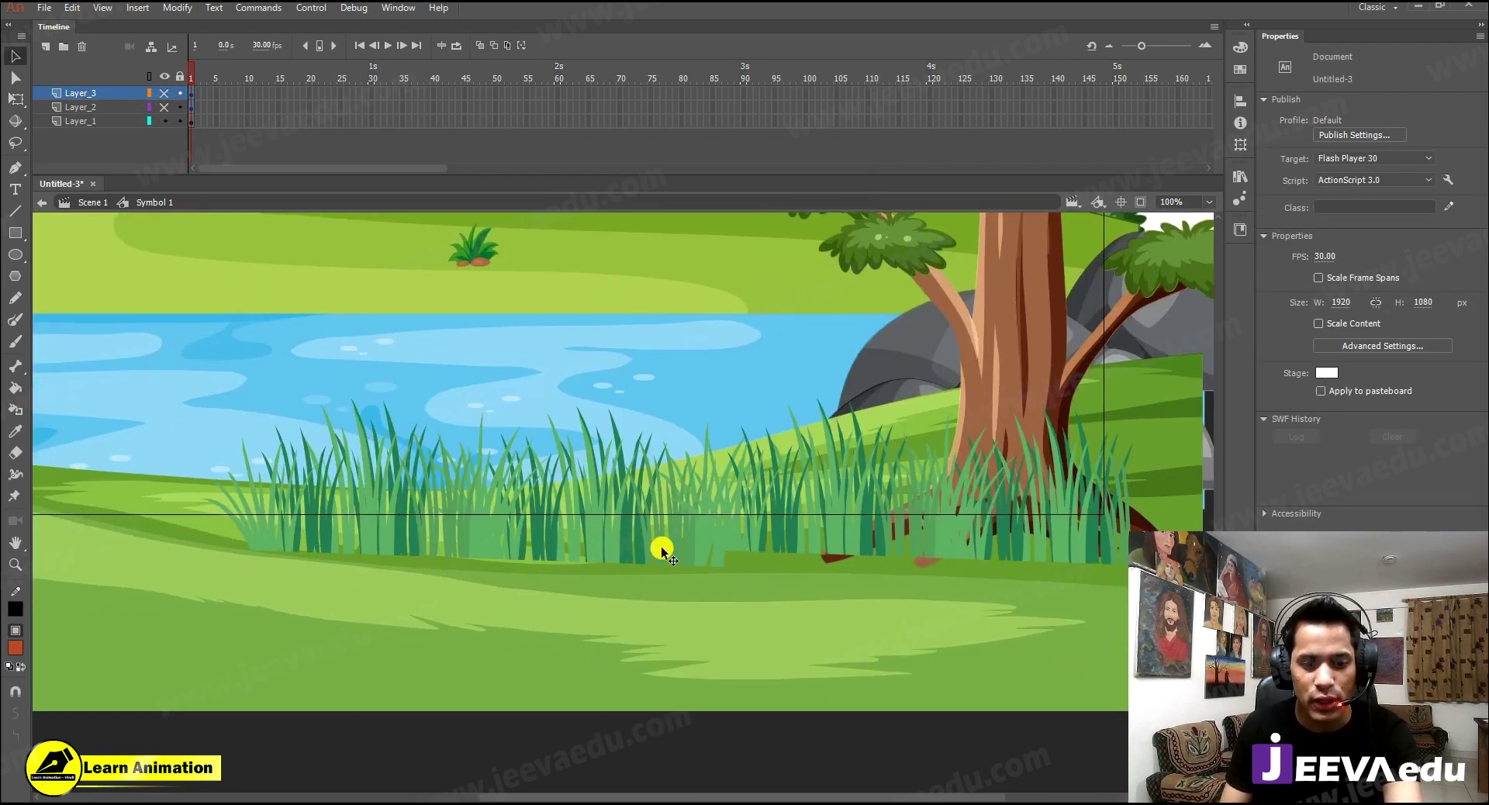
pyautogui.doubleClick(618, 536)
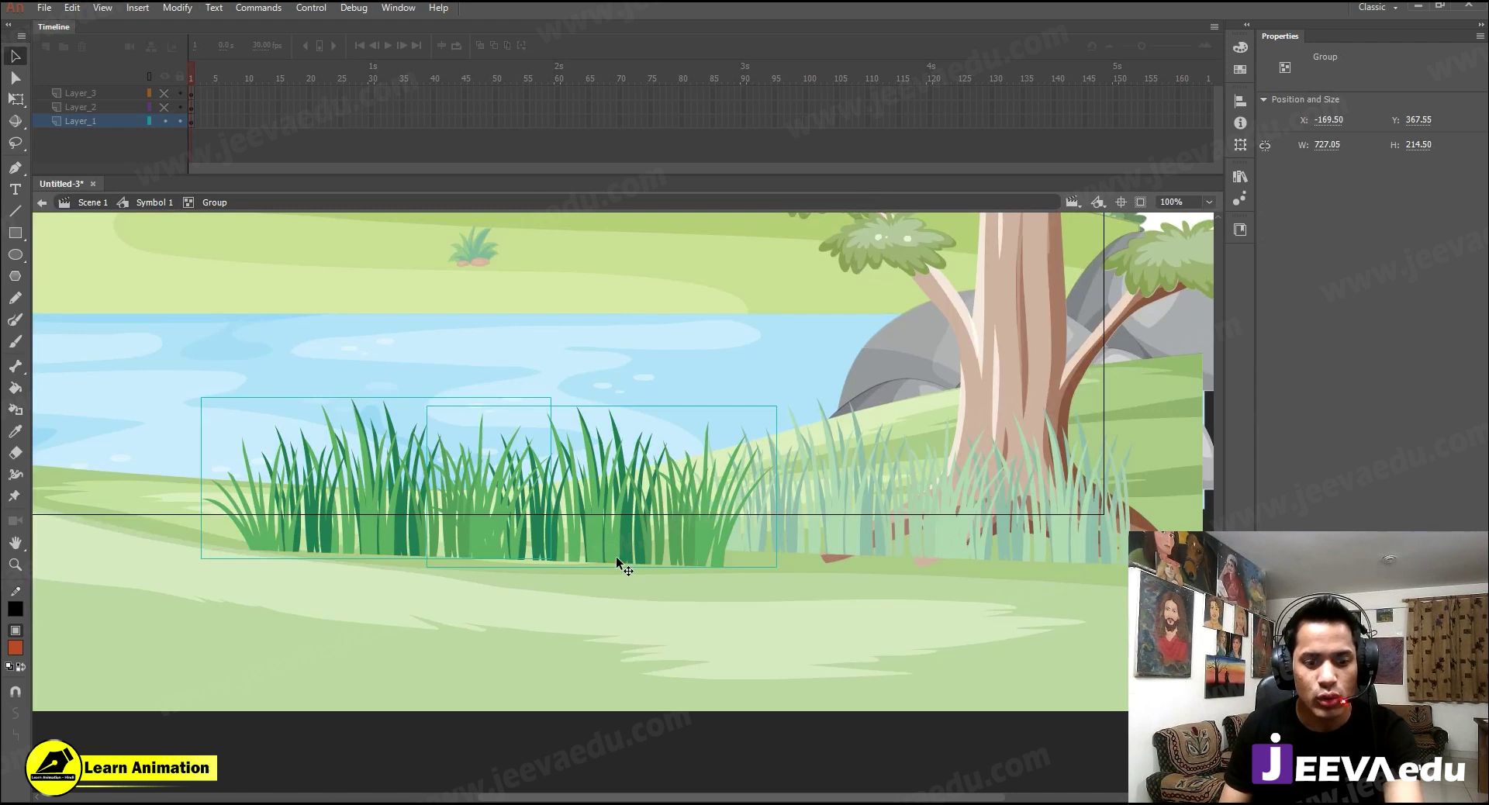
pyautogui.doubleClick(617, 556)
pyautogui.press('z')
pyautogui.click(641, 492)
pyautogui.press('v')
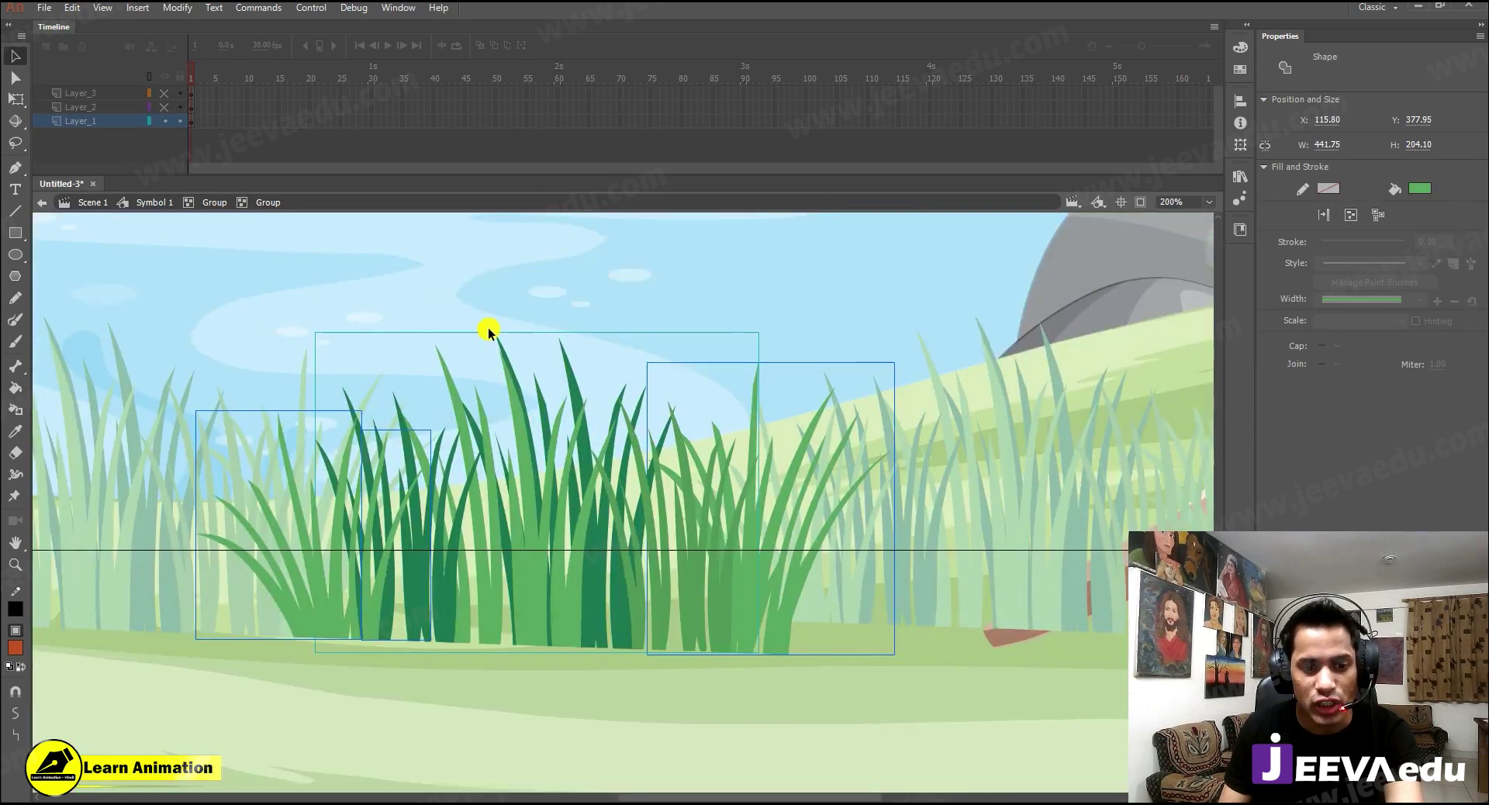
pyautogui.click(816, 662)
pyautogui.click(792, 562)
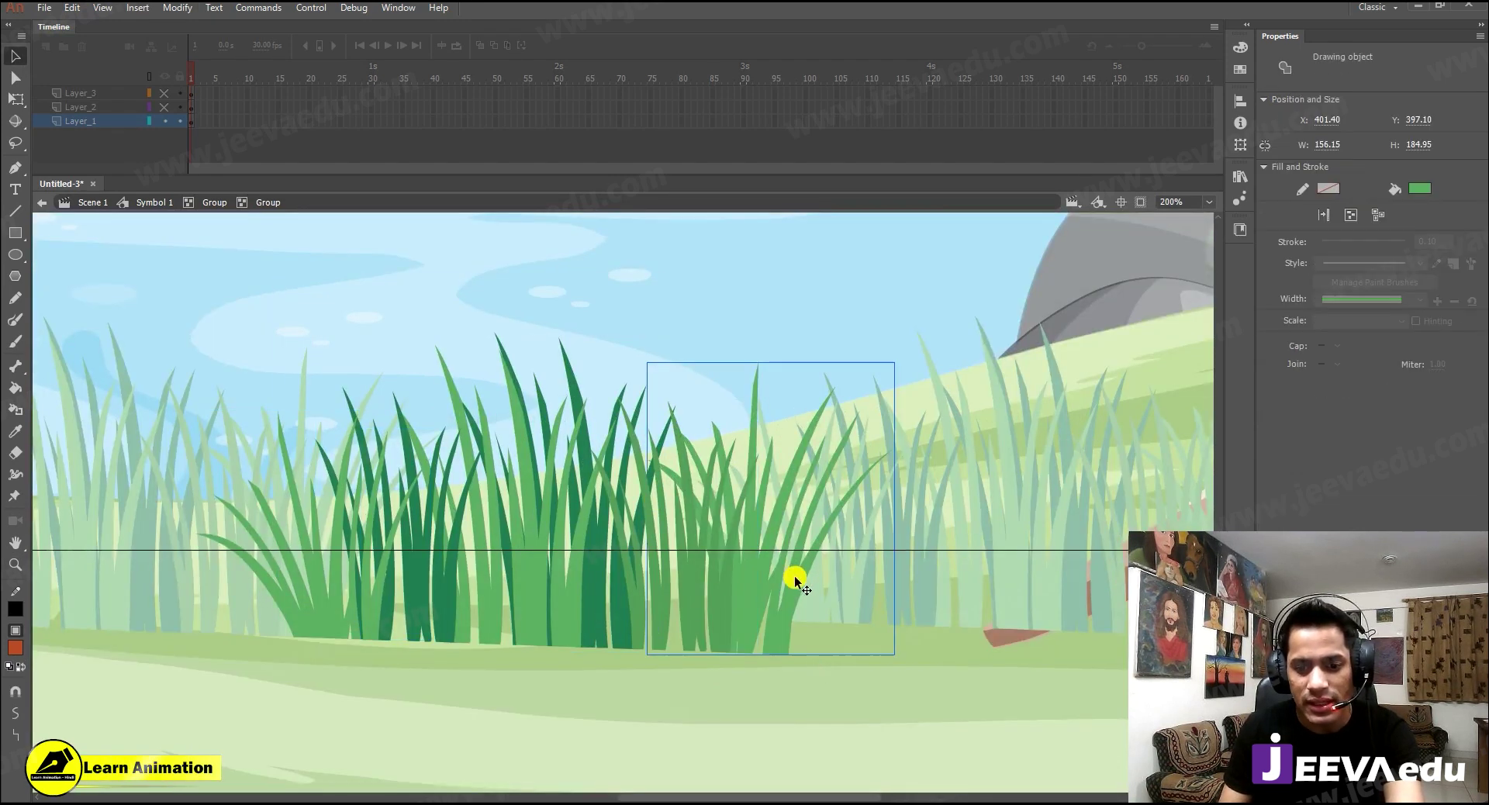
pyautogui.doubleClick(795, 577)
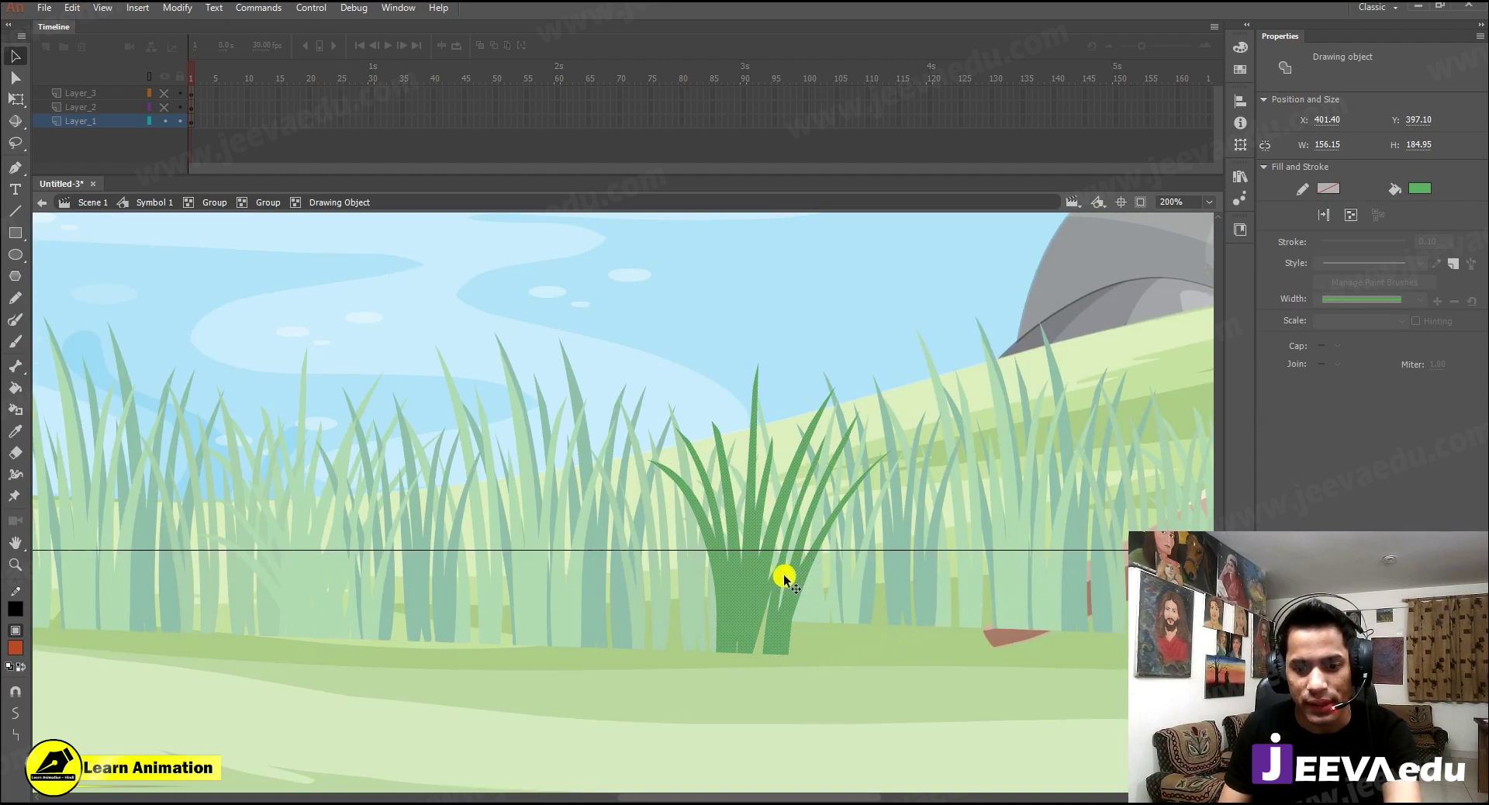
pyautogui.doubleClick(663, 685)
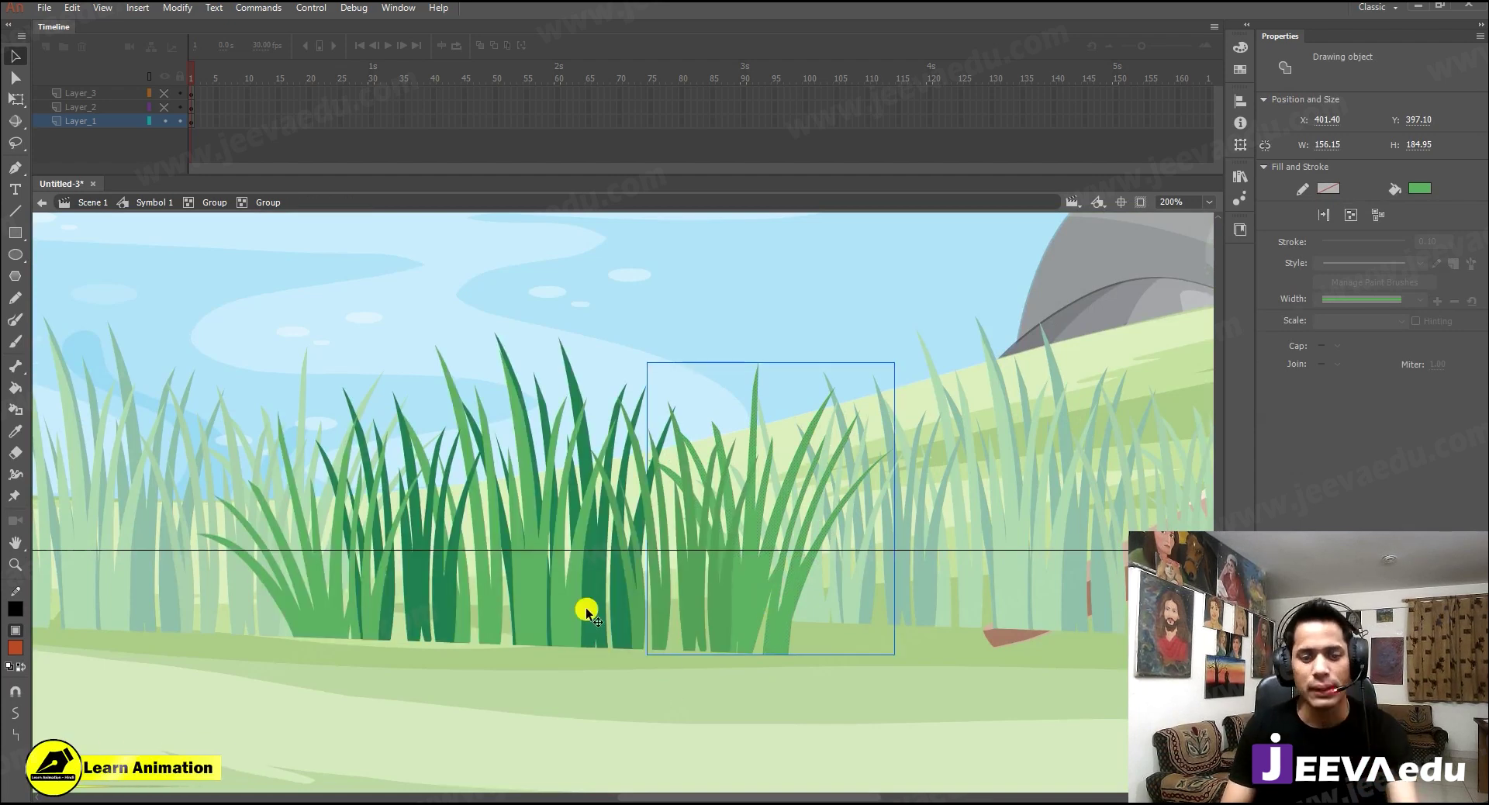
# - Leave the nested grass groups and return to the background symbol to view the grass within the scene
pyautogui.press('z')
pyautogui.keyDown('alt'); pyautogui.click(563, 564); pyautogui.keyUp('alt')
pyautogui.press('v')
pyautogui.doubleClick(548, 596)
pyautogui.press('z')
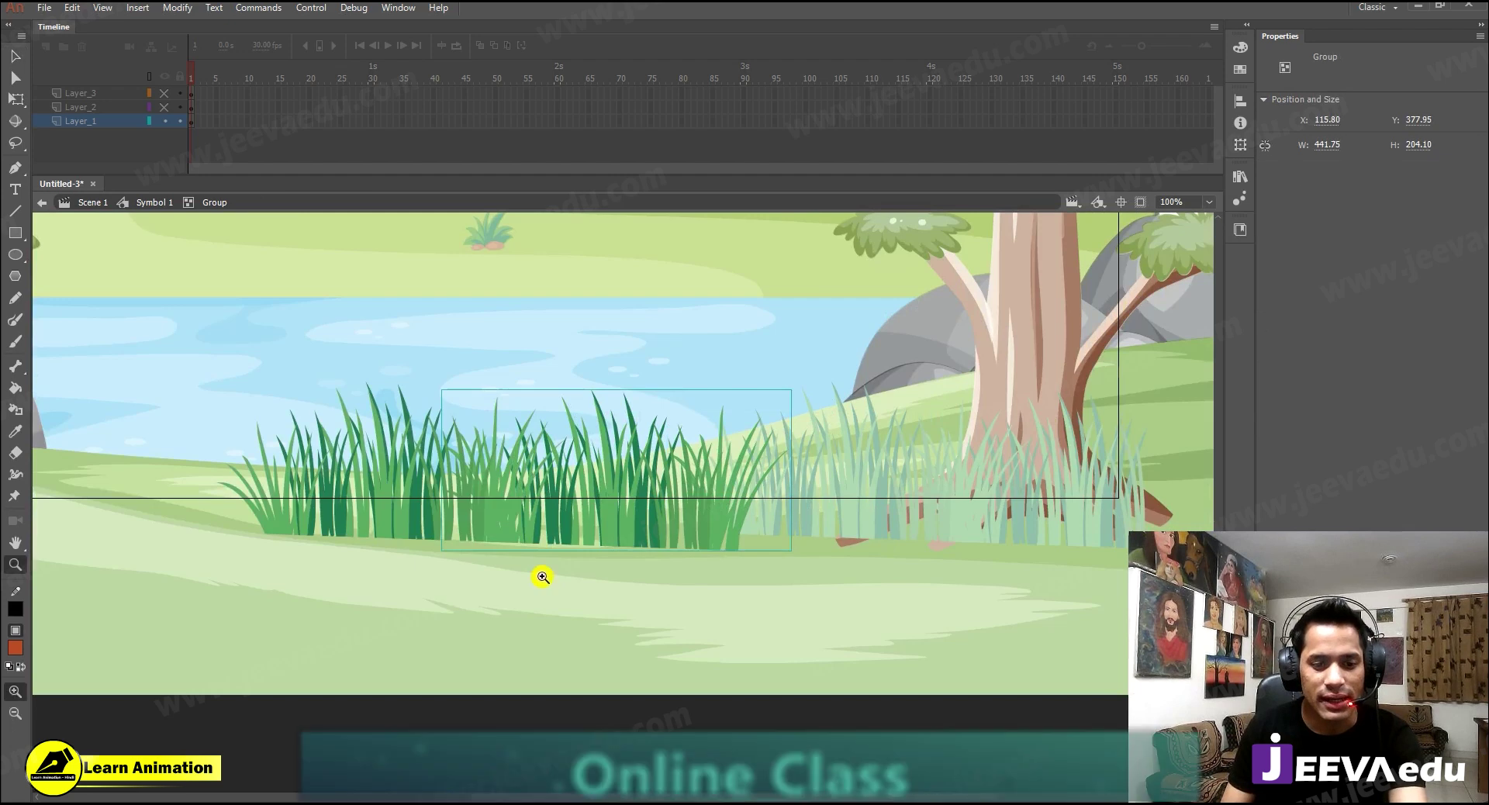
pyautogui.keyDown('alt'); pyautogui.click(569, 534); pyautogui.keyUp('alt')
pyautogui.press('v')
pyautogui.doubleClick(580, 648)
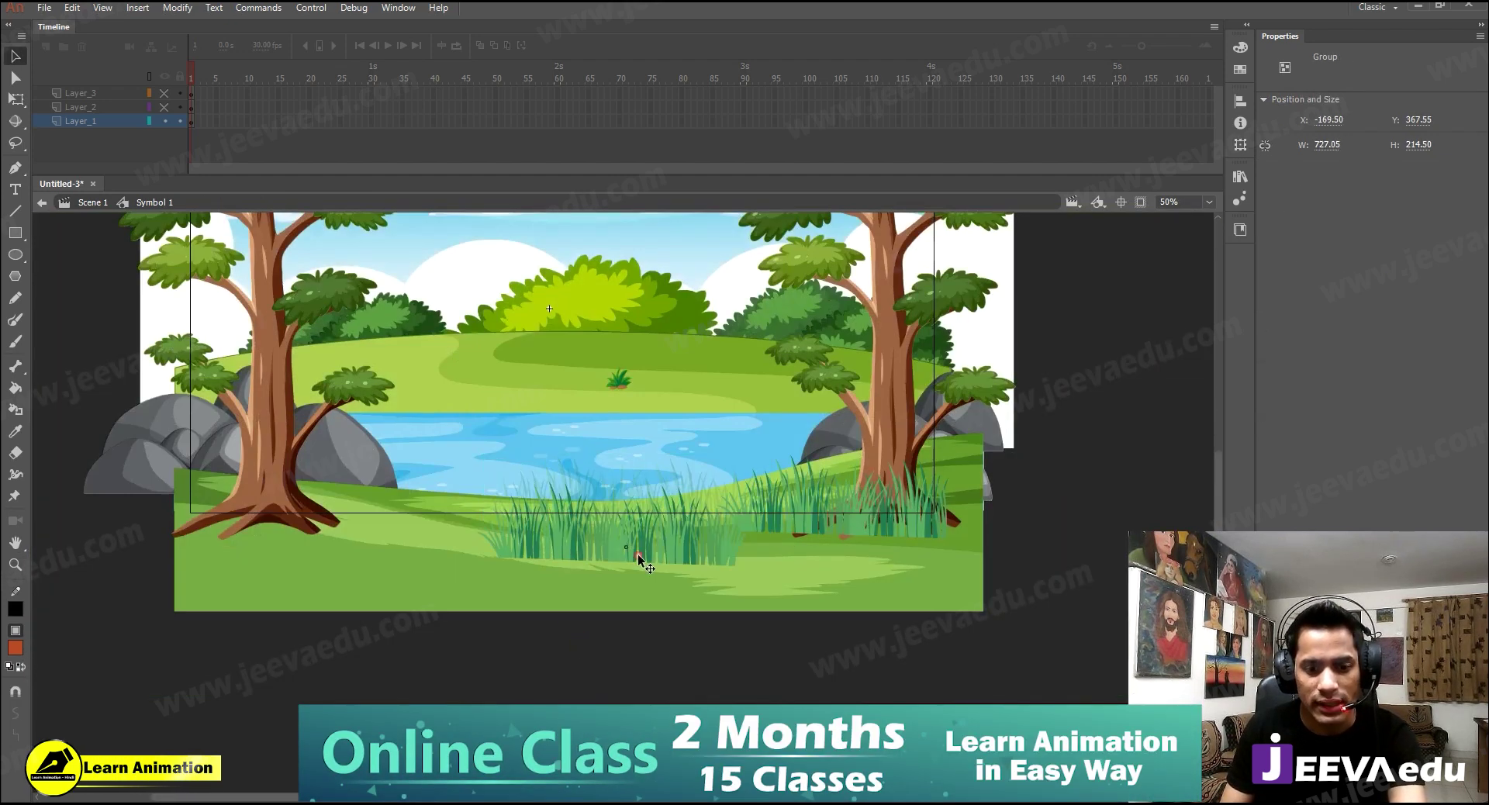
# - Move both grass groups from Layer_1 onto a new layer directly above it, keeping their position
pyautogui.keyDown('shift'); pyautogui.click(783, 534); pyautogui.keyUp('shift')
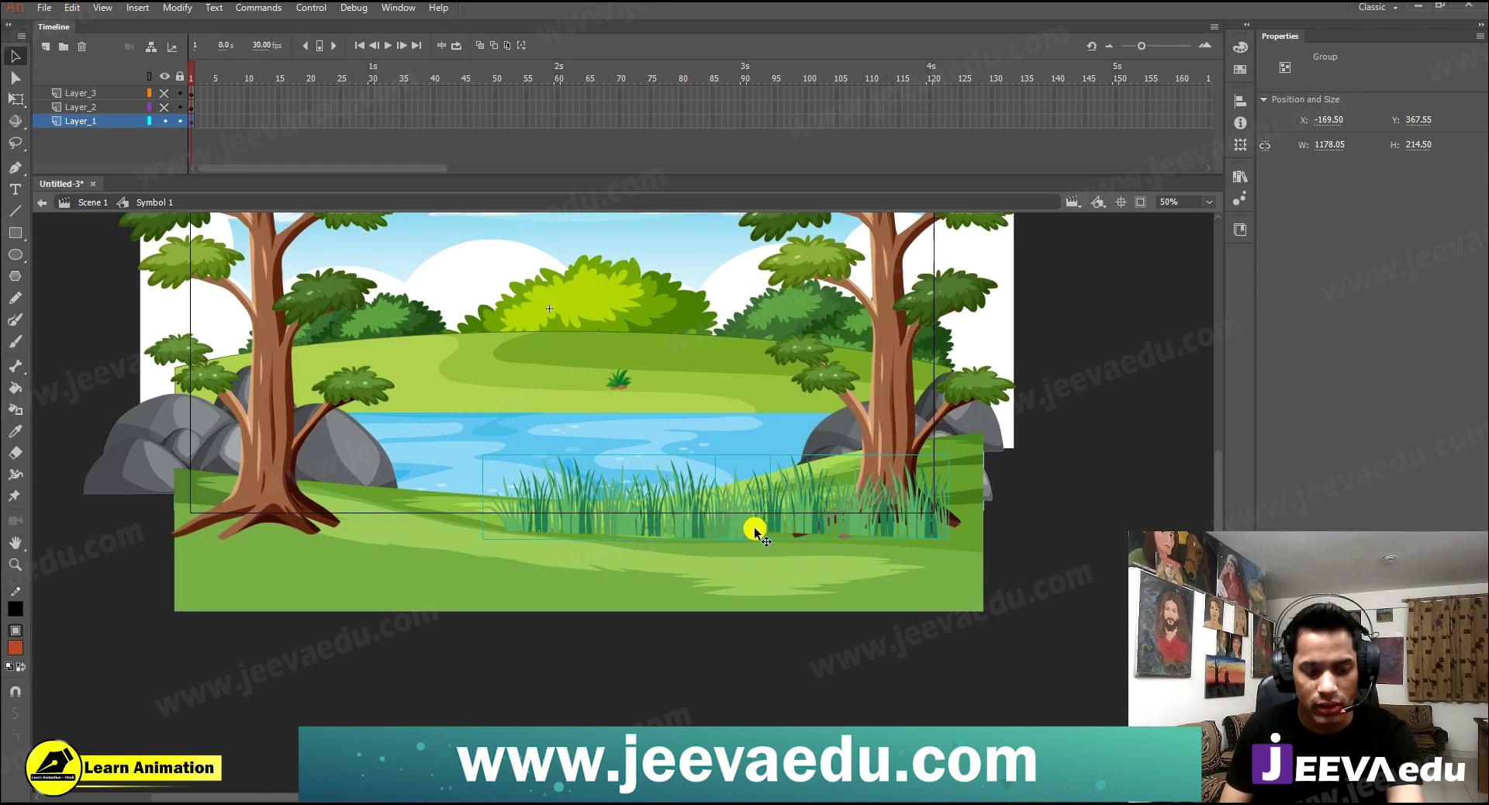
pyautogui.press('Delete')
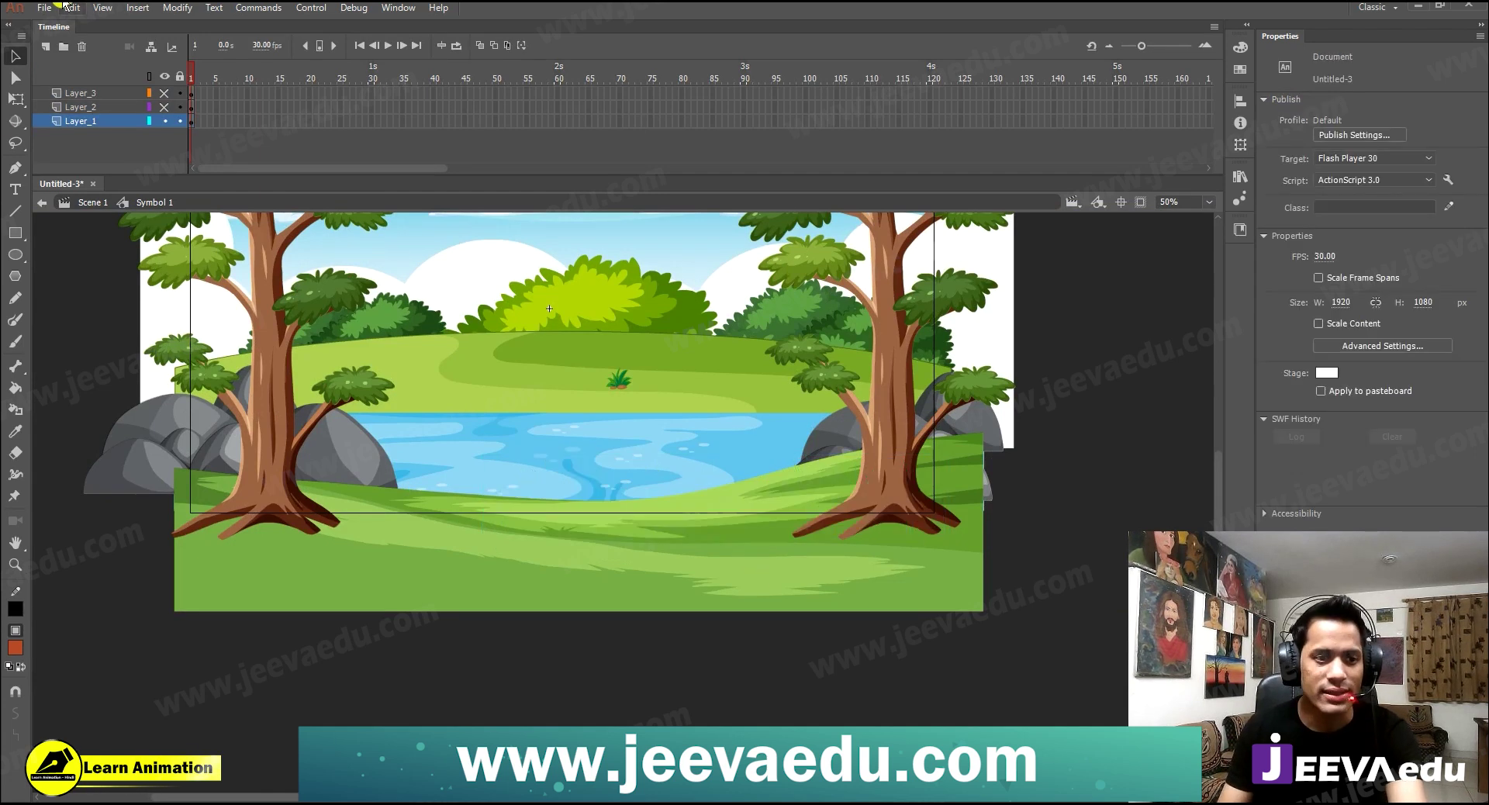
pyautogui.click(42, 46)
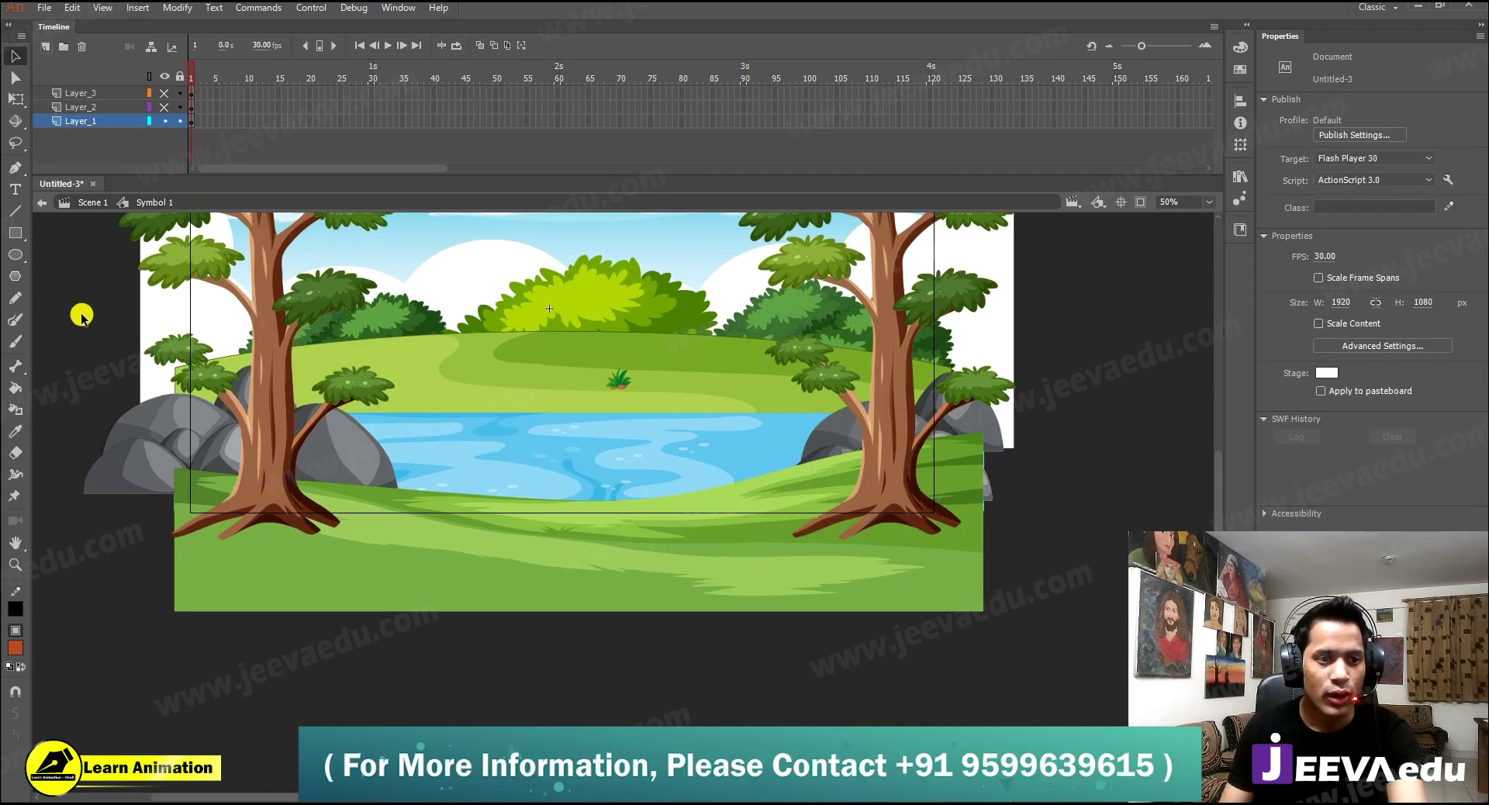
pyautogui.rightClick(72, 294)
pyautogui.click(118, 357)
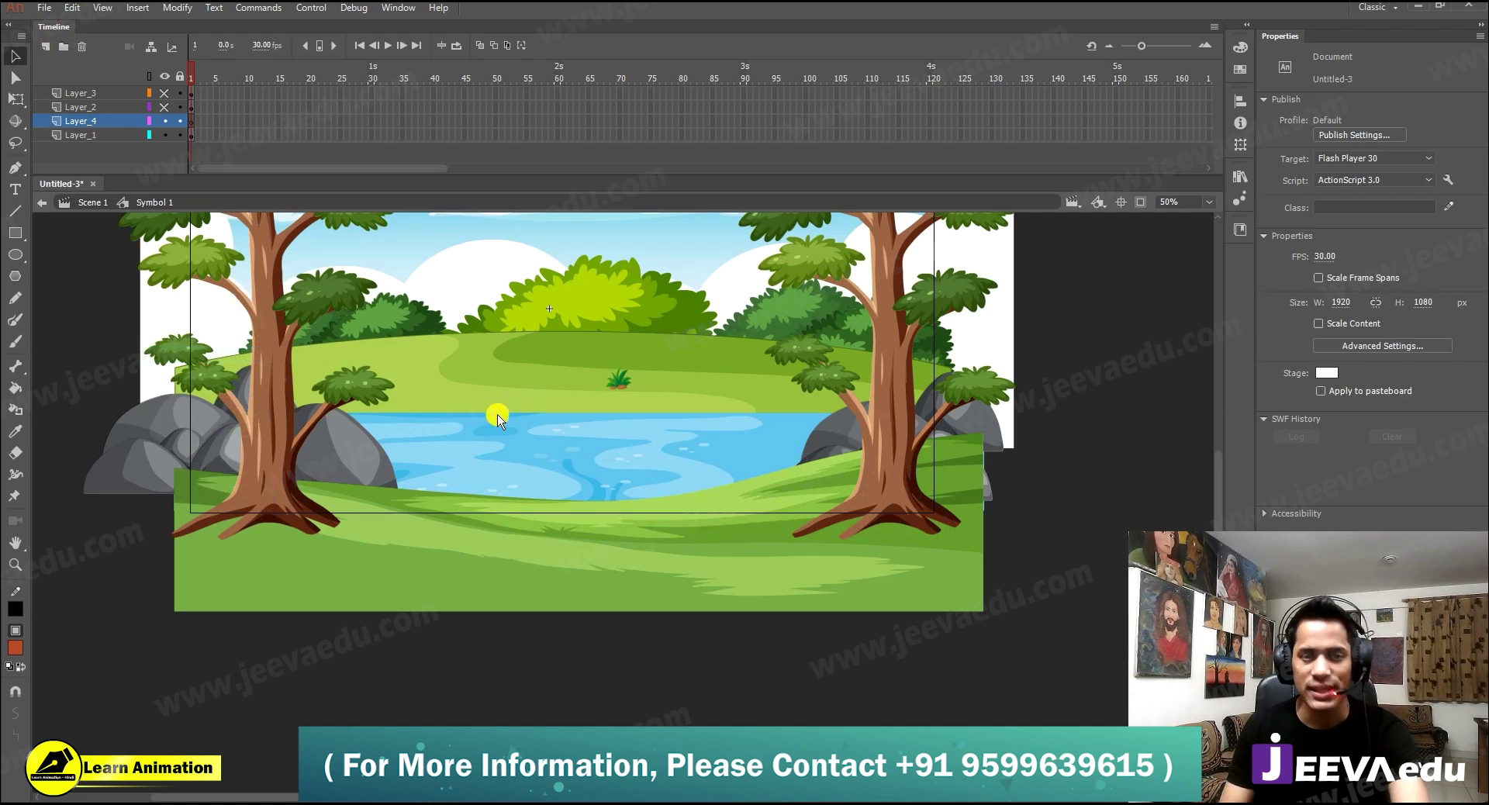
# - Hide Layer_1 so only the grass on Layer_4 remains for editing
pyautogui.click(165, 135)
pyautogui.press('z')
pyautogui.click(688, 499)
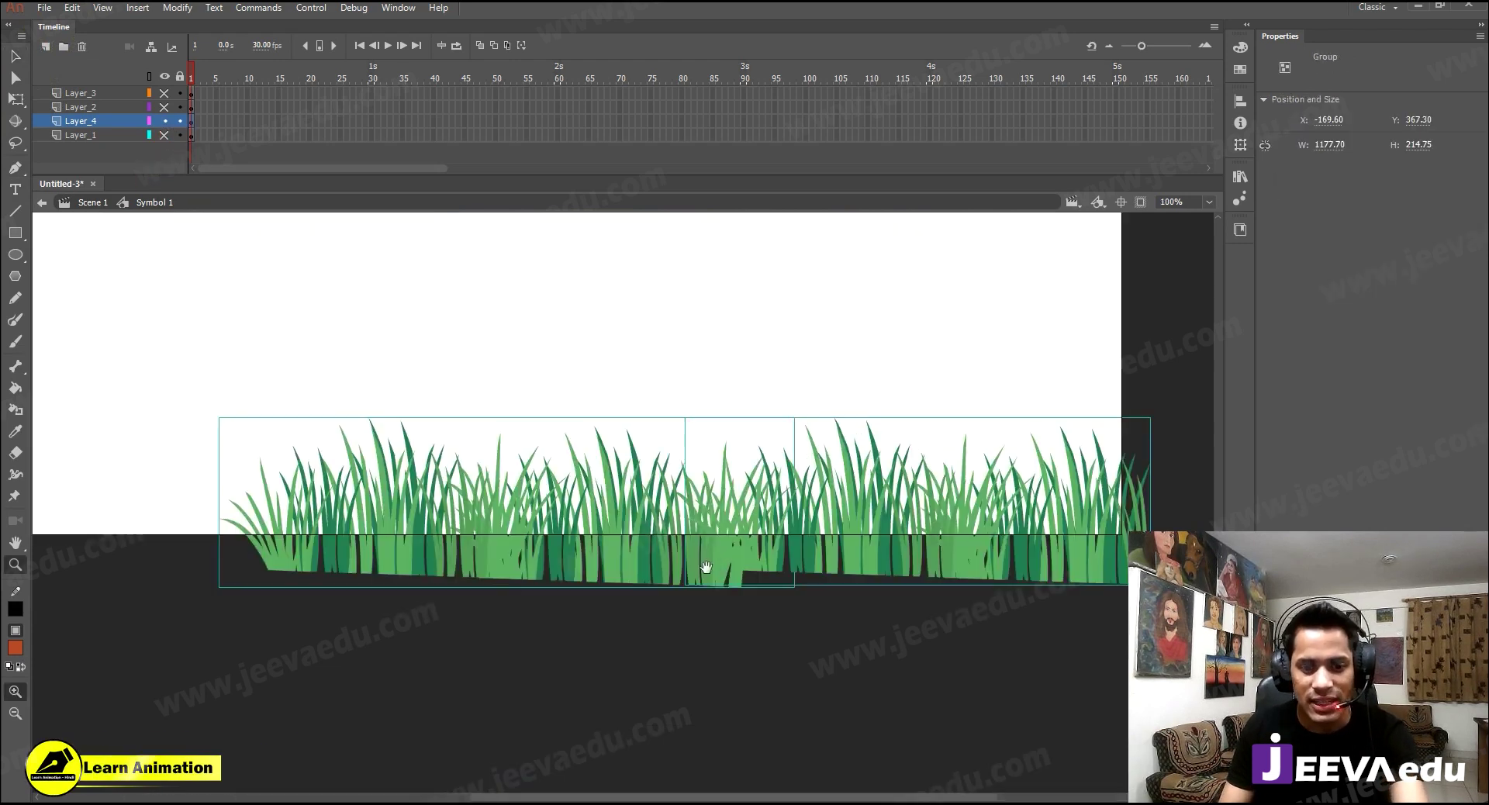
pyautogui.keyDown('alt'); pyautogui.click(696, 538); pyautogui.keyUp('alt')
pyautogui.press('v')
# - Convert the left grass group on Layer_4 to a bitmap
pyautogui.click(642, 613)
pyautogui.click(653, 532)
pyautogui.click(663, 619)
pyautogui.click(664, 535)
pyautogui.rightClick(664, 535)
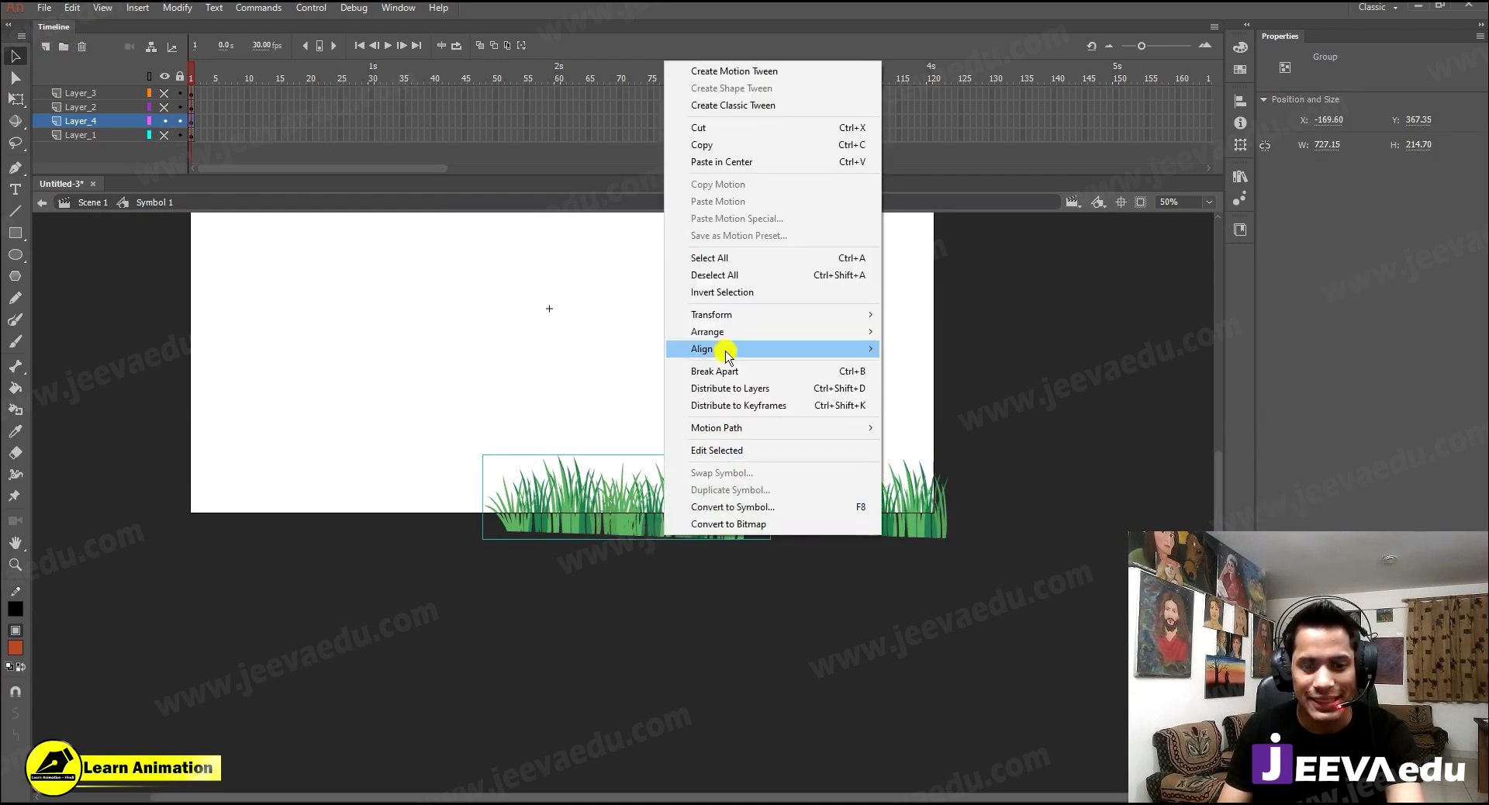
pyautogui.click(725, 523)
# - Examine the edge quality of the bitmap grass at up to 400% magnification
pyautogui.press('z')
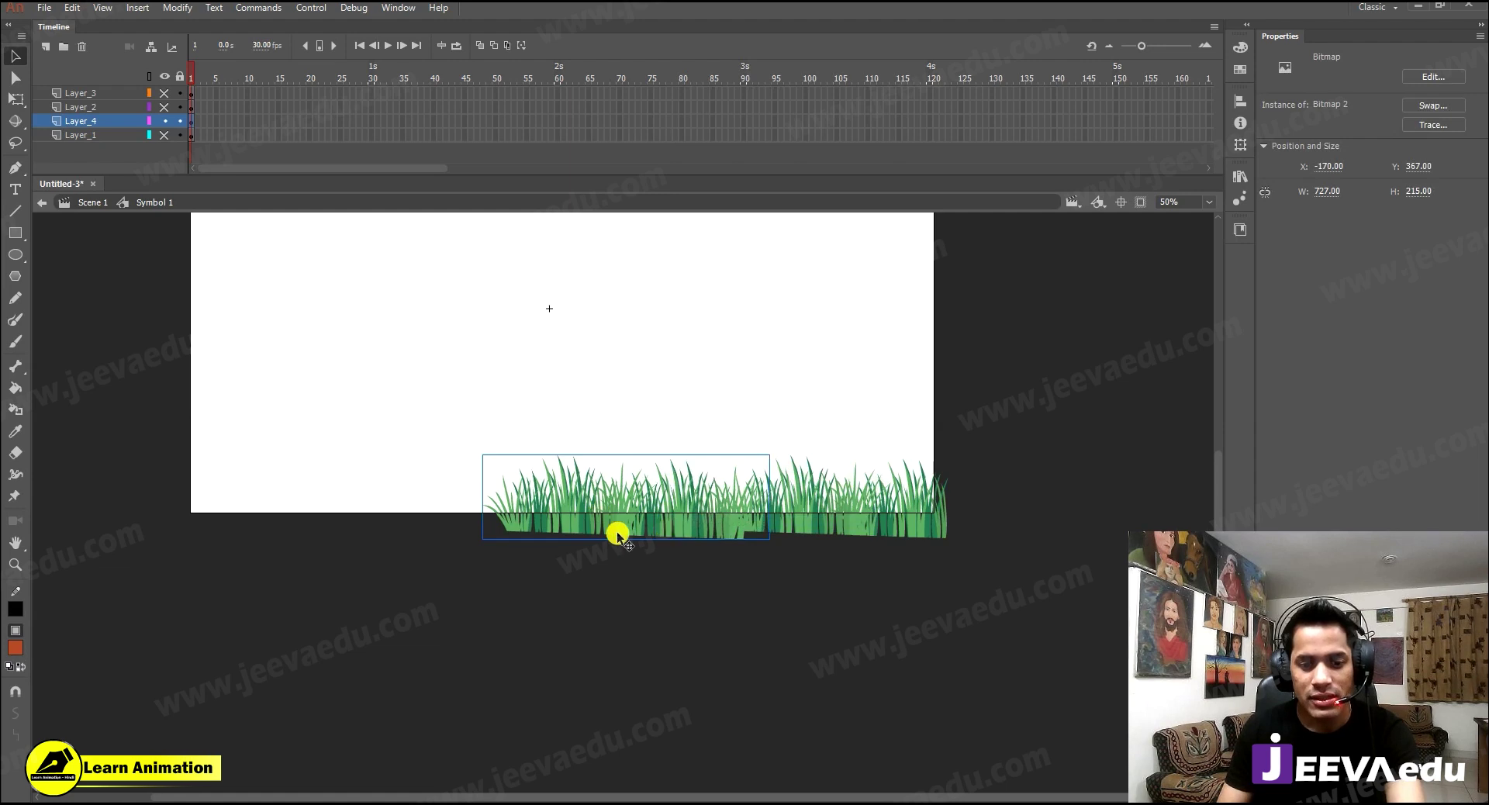
pyautogui.click(650, 508)
pyautogui.click(651, 508)
pyautogui.moveTo(656, 508); pyautogui.dragTo(698, 504)
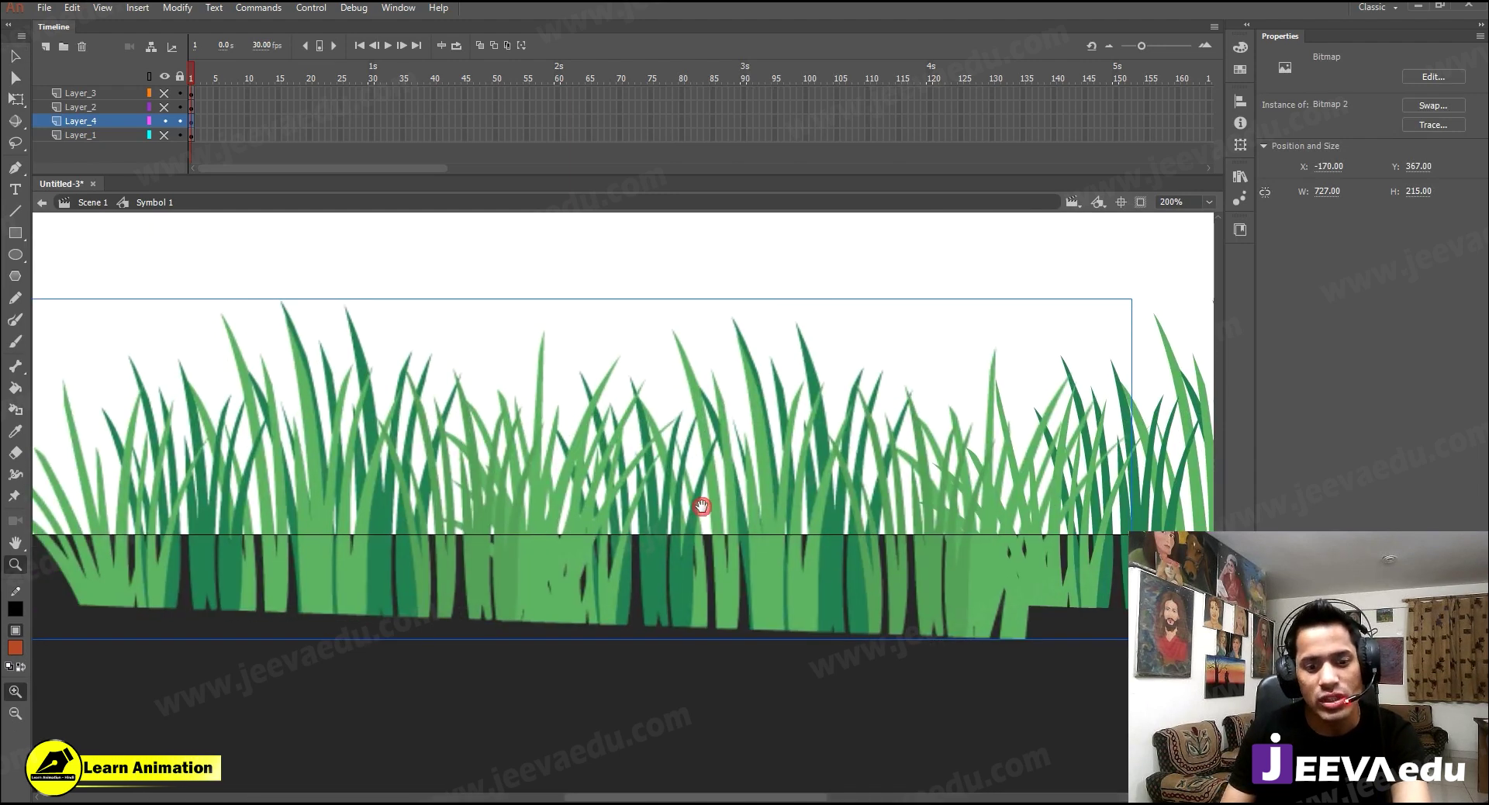
pyautogui.click(666, 445)
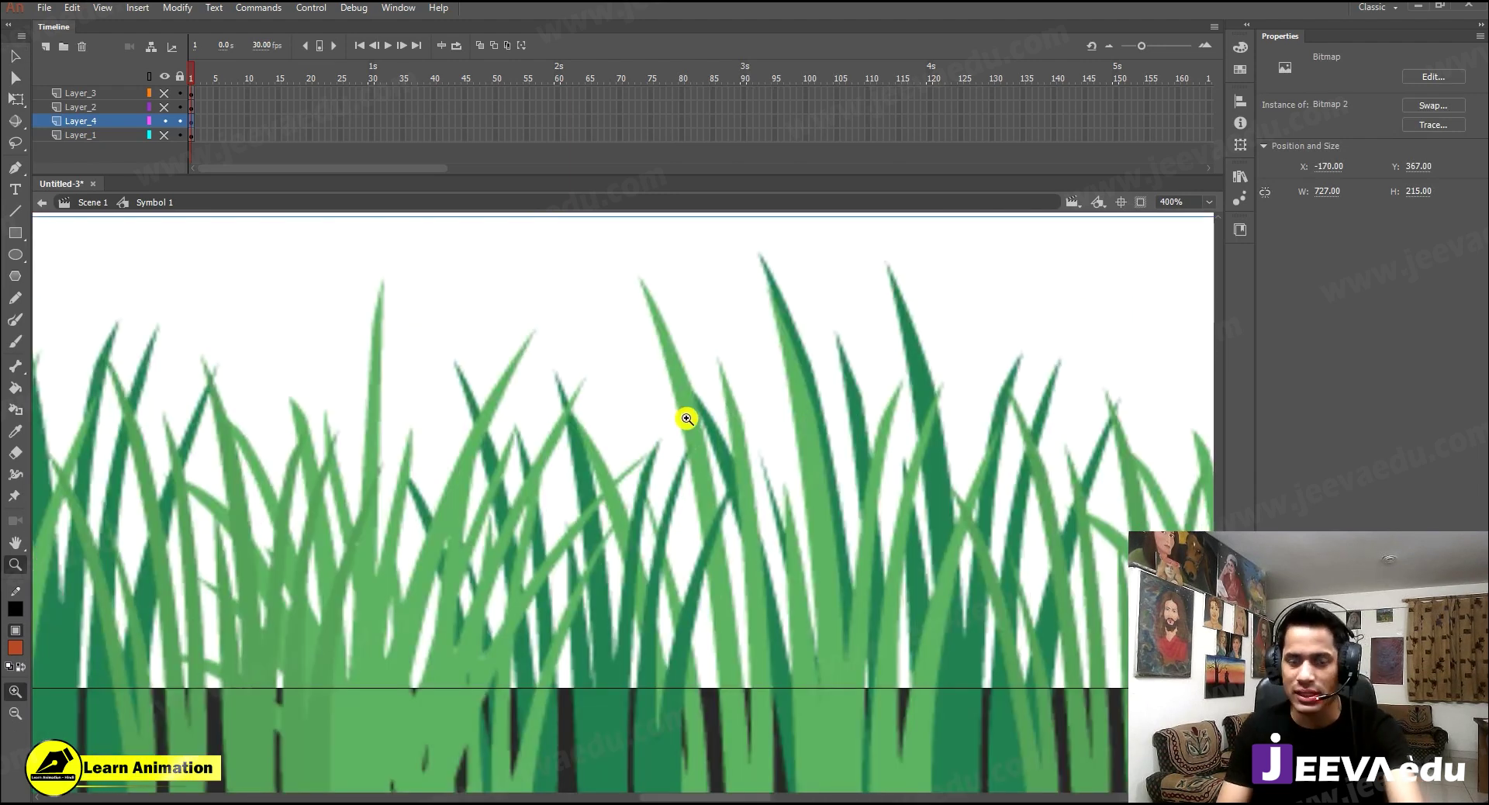
pyautogui.keyDown('alt'); pyautogui.click(621, 502); pyautogui.keyUp('alt')
pyautogui.keyDown('alt'); pyautogui.click(648, 509); pyautogui.keyUp('alt')
pyautogui.moveTo(986, 532); pyautogui.dragTo(597, 457)
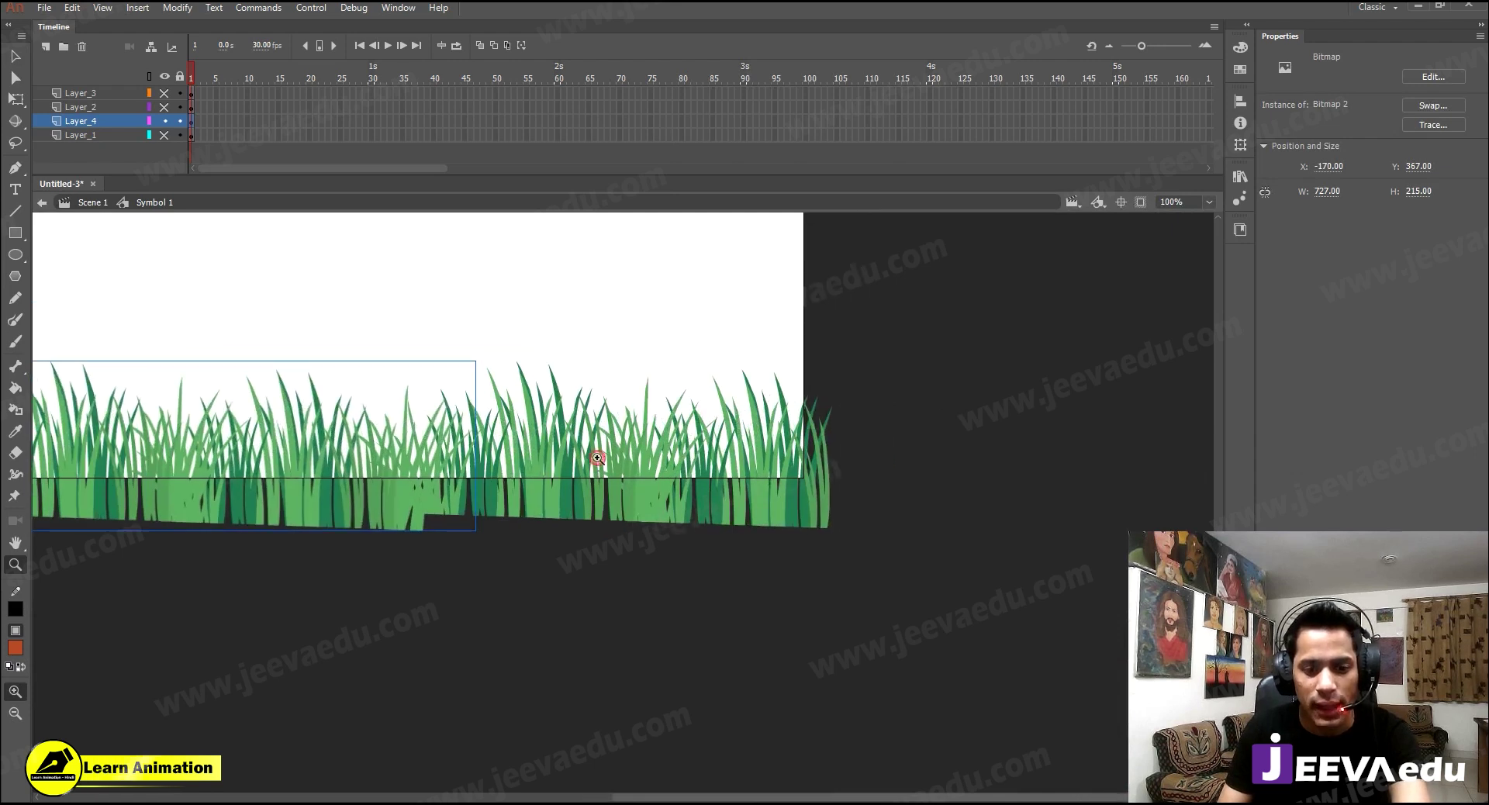
pyautogui.press('v')
pyautogui.click(685, 458)
pyautogui.moveTo(667, 497); pyautogui.dragTo(746, 678)
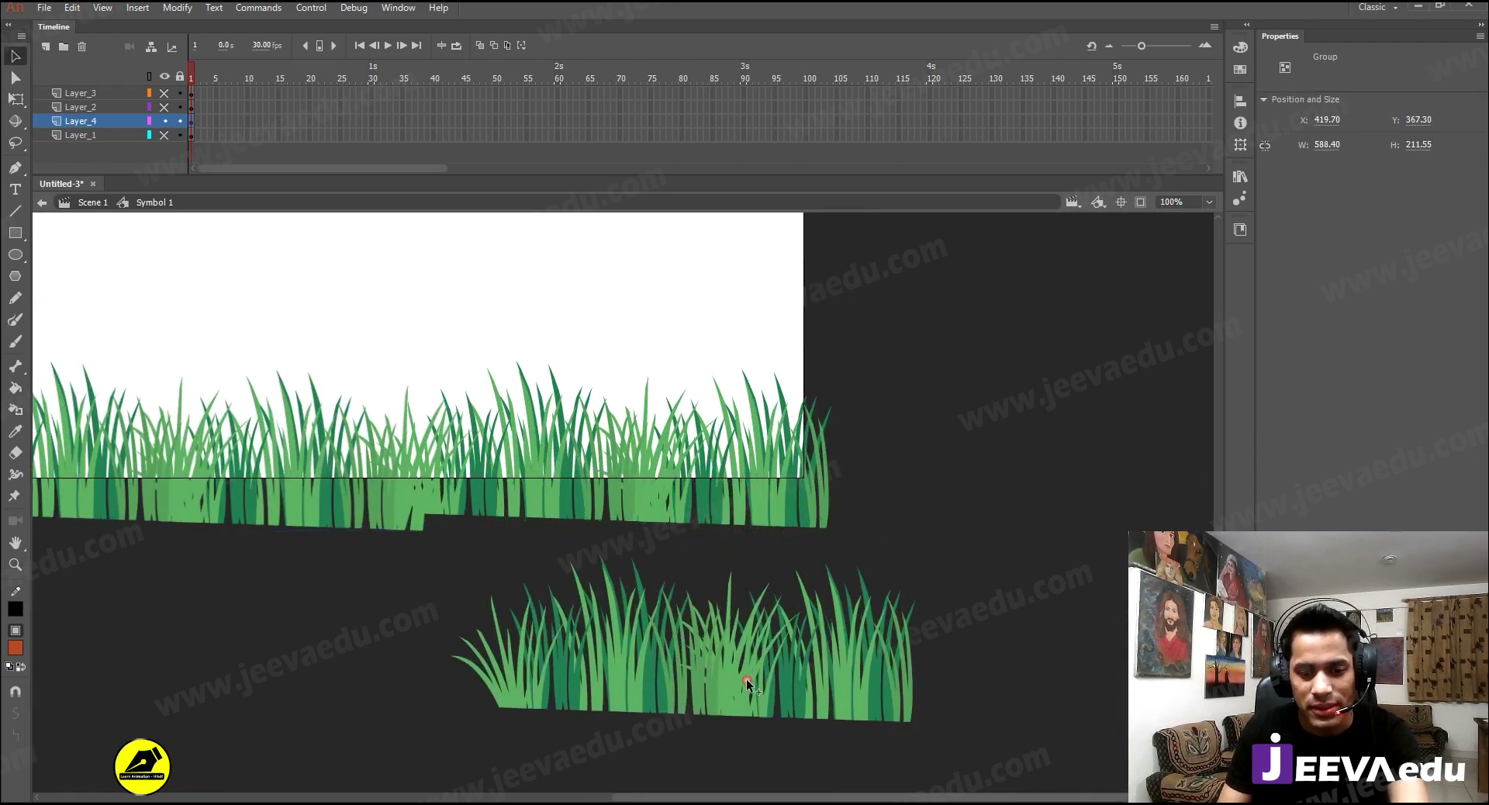
pyautogui.press('Delete')
# - Inside the right grass group's nested group, break the rightmost clumps apart into shapes and regroup them as one clump
pyautogui.click(773, 508)
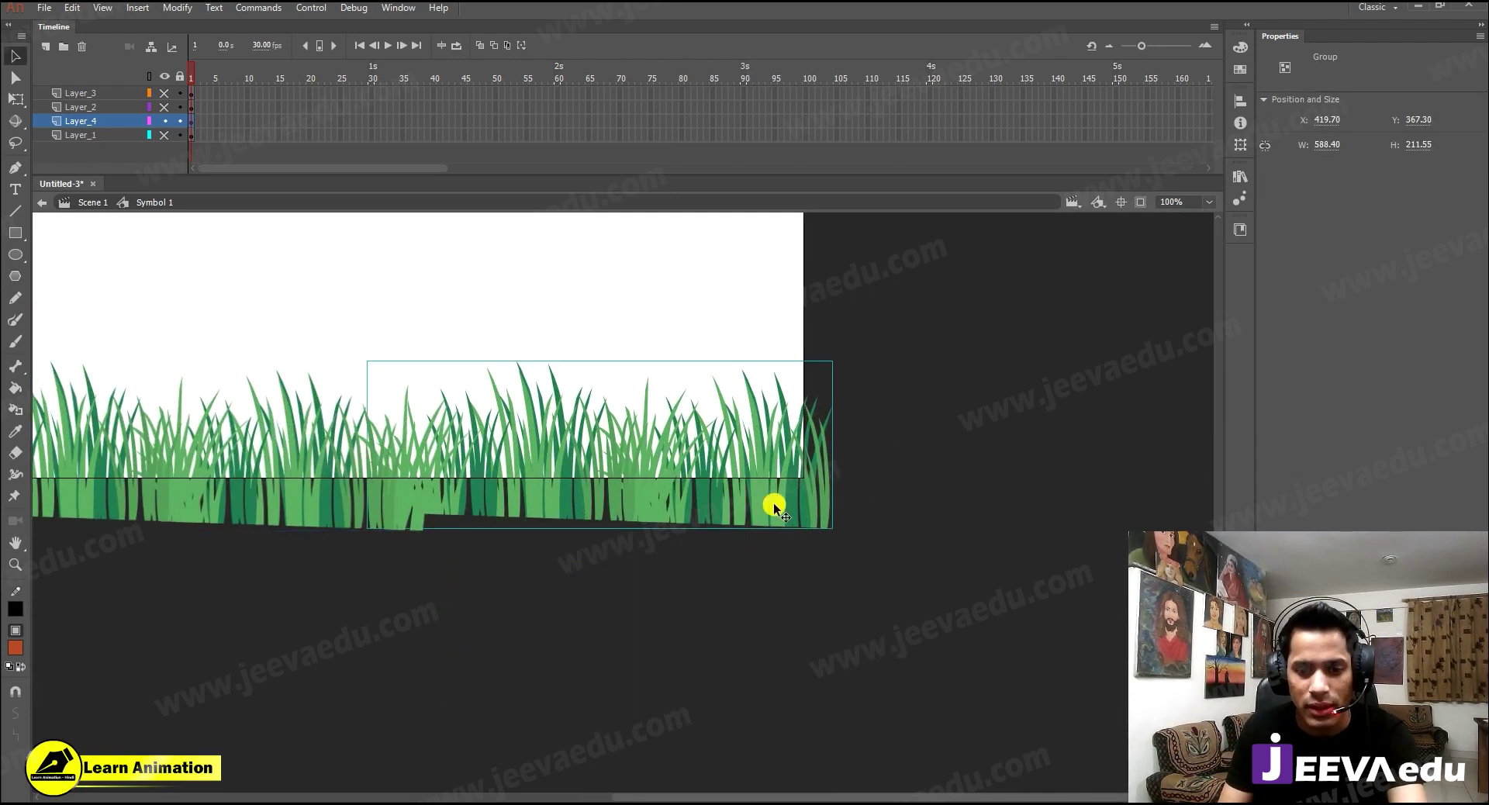
pyautogui.doubleClick(774, 508)
pyautogui.moveTo(816, 487)
pyautogui.mouseDown()
pyautogui.moveTo(901, 507)
pyautogui.moveTo(813, 512)
pyautogui.mouseUp()
pyautogui.doubleClick(812, 512)
pyautogui.click(884, 488)
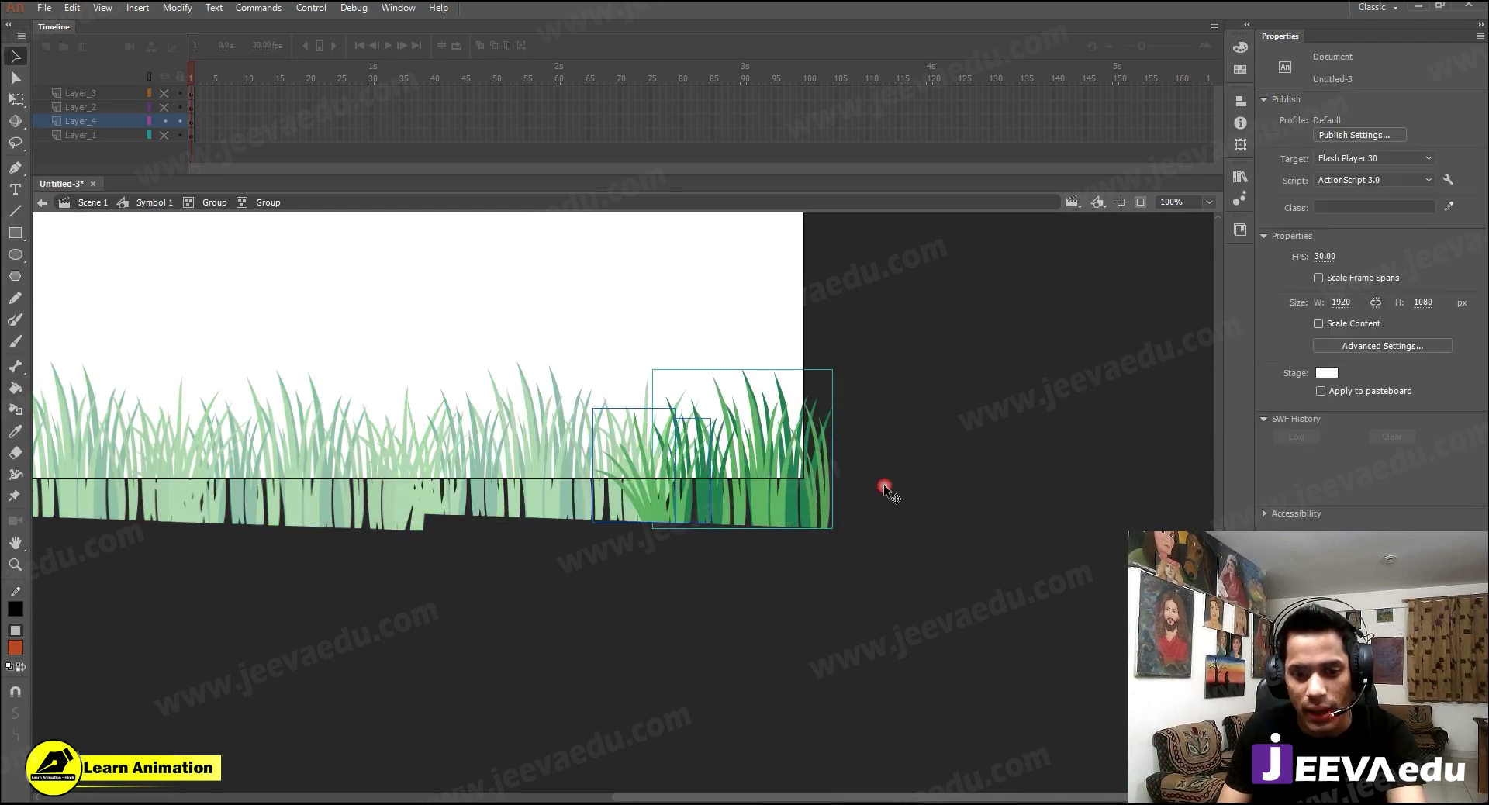
pyautogui.click(667, 489)
pyautogui.moveTo(791, 509)
pyautogui.mouseDown()
pyautogui.moveTo(894, 513)
pyautogui.moveTo(785, 521)
pyautogui.mouseUp()
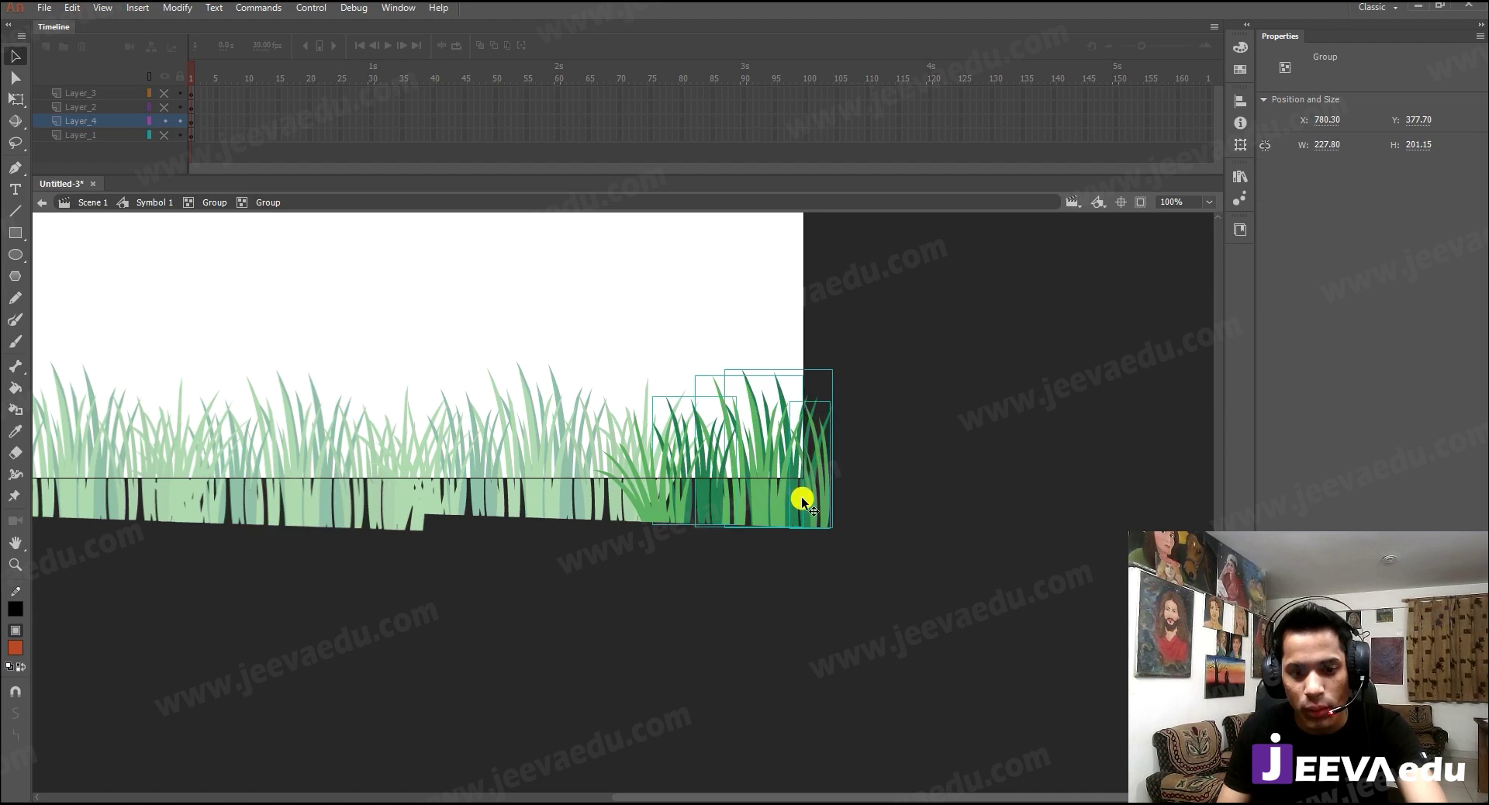
pyautogui.hotkey('ctrl', 'b')
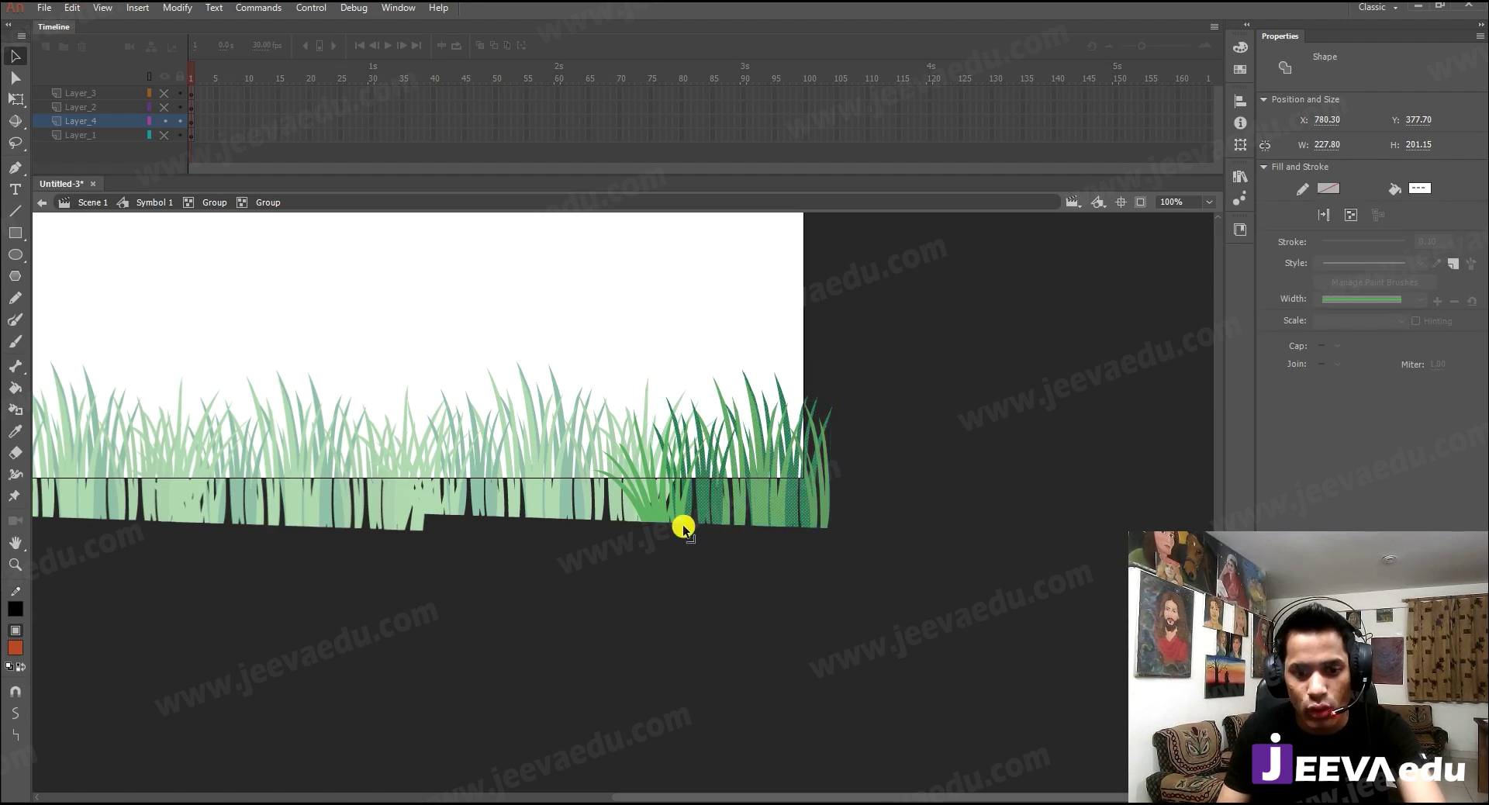
pyautogui.hotkey('ctrl', 'g')
# - Delete the other grass pieces in the nested group and its parent group, keeping only the regrouped clump
pyautogui.moveTo(858, 354); pyautogui.dragTo(335, 746)
pyautogui.keyDown('shift'); pyautogui.click(737, 500); pyautogui.keyUp('shift')
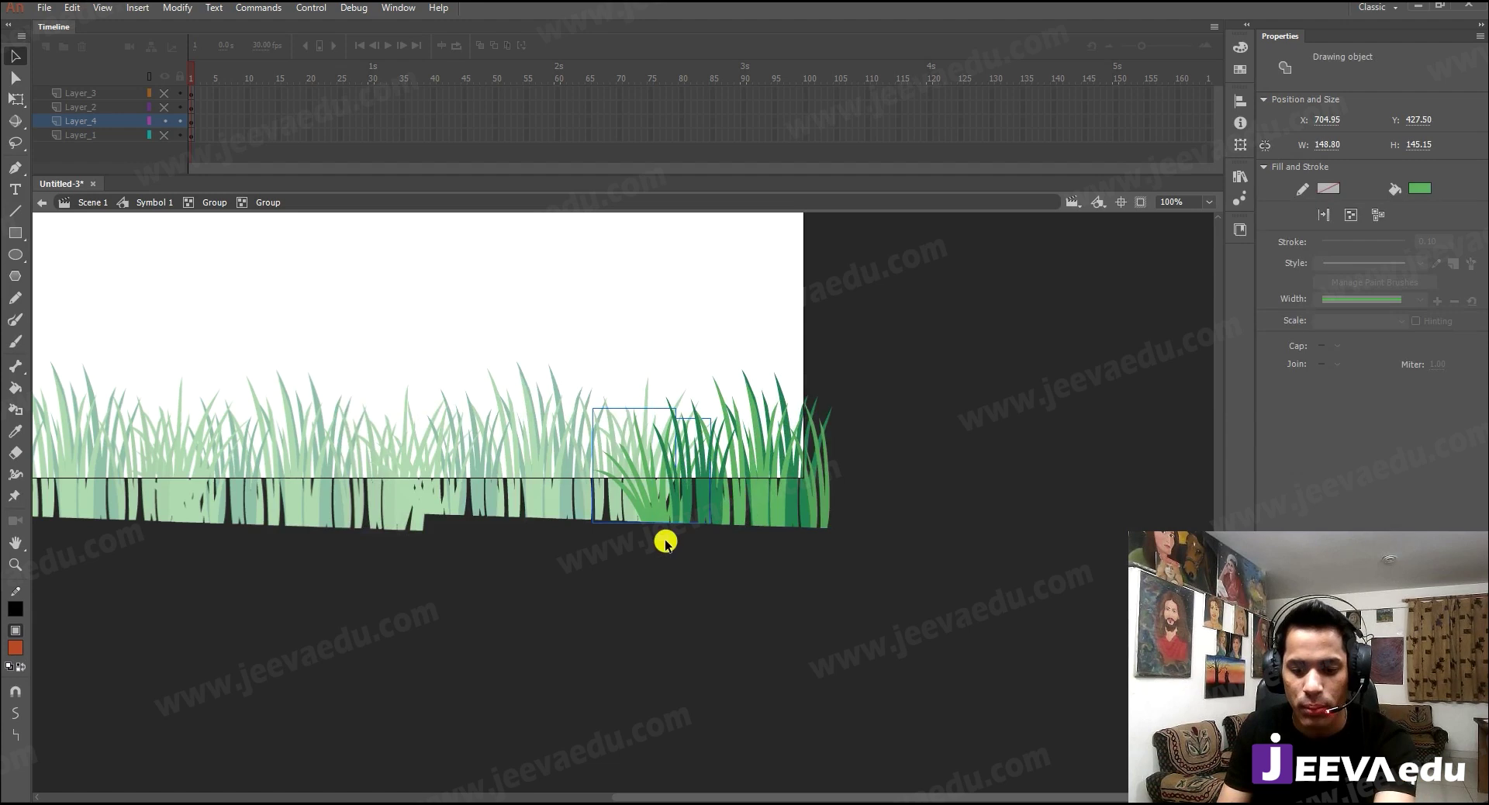
pyautogui.press('Delete')
pyautogui.doubleClick(675, 595)
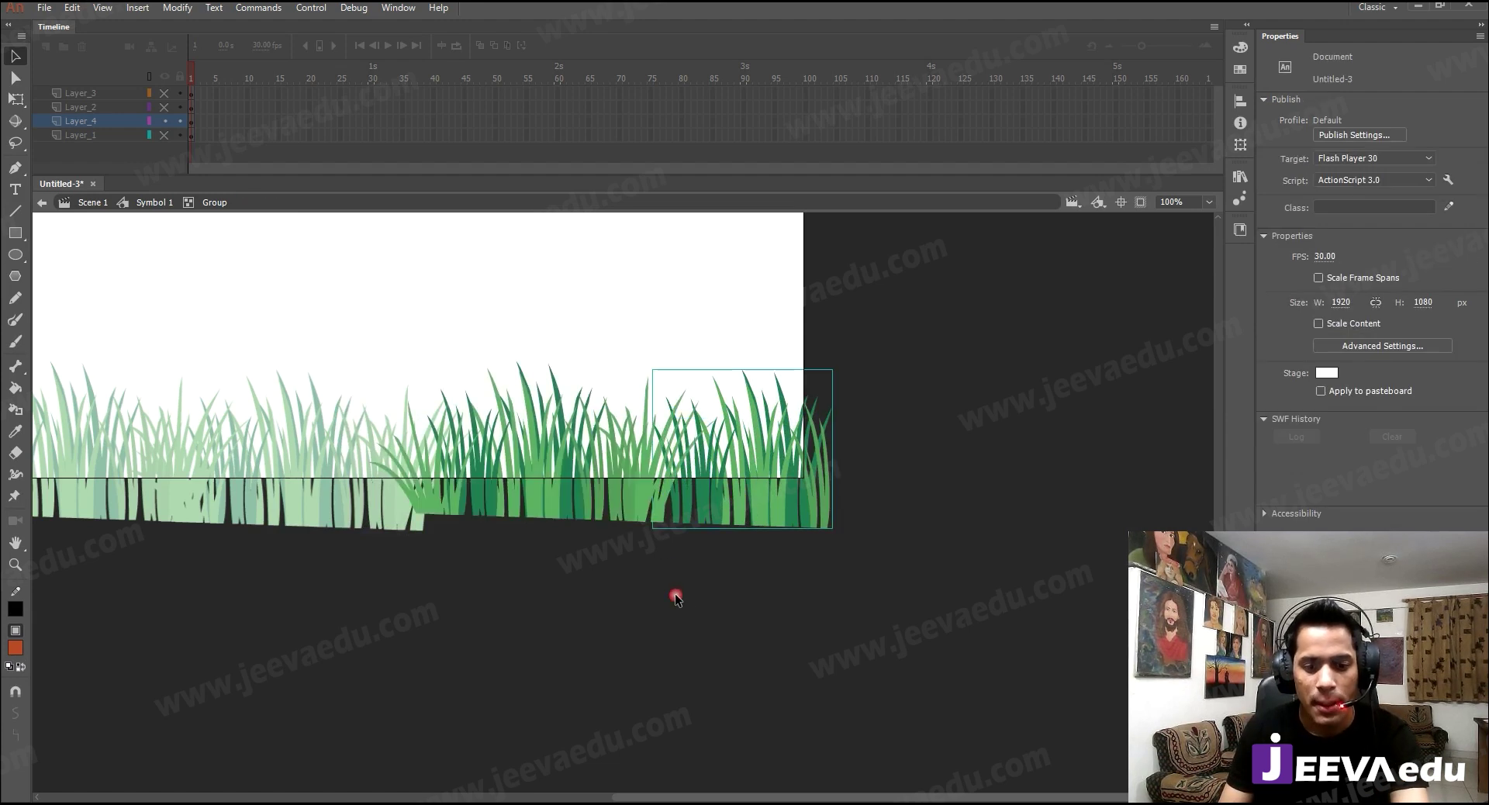
pyautogui.click(629, 501)
pyautogui.press('Delete')
# - Place two overlapping copies of the grass clump to its left, forming a row about 561 px wide
pyautogui.click(734, 499)
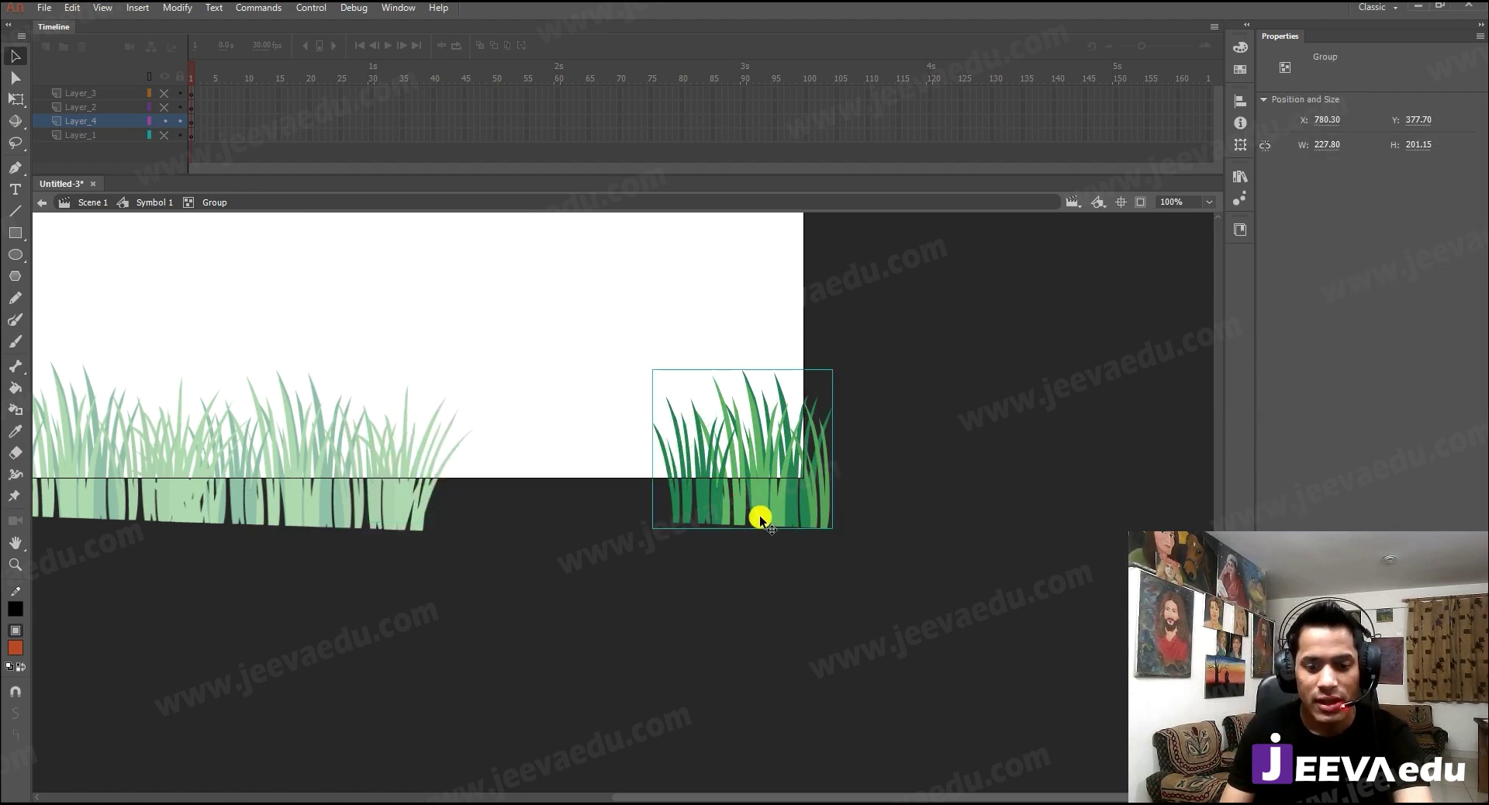
pyautogui.moveTo(759, 511); pyautogui.dragTo(506, 500)
pyautogui.moveTo(897, 418); pyautogui.dragTo(561, 537)
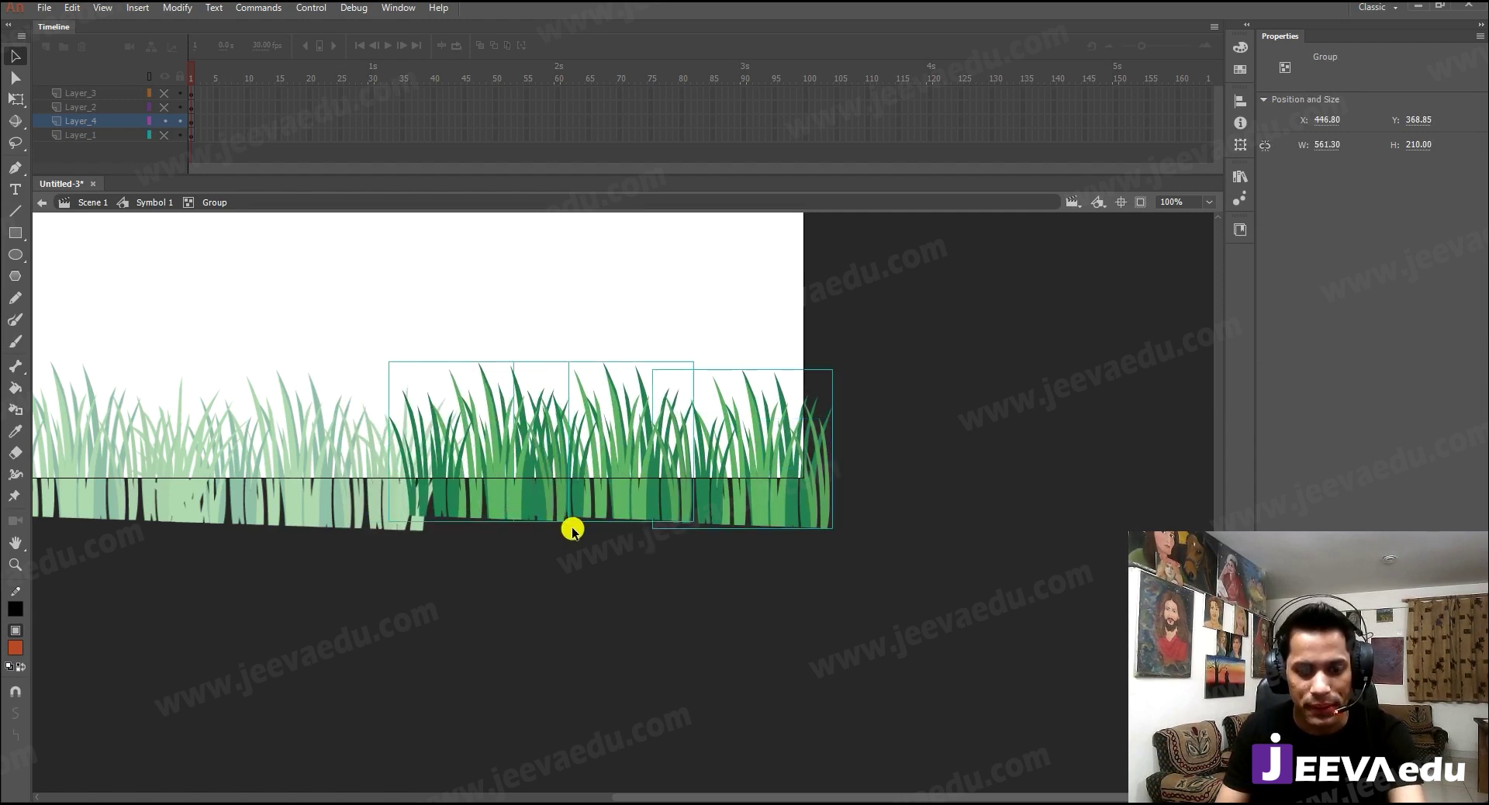
# - Break the three grass clumps apart into a single shape and convert the row to a graphic symbol
pyautogui.hotkey('ctrl', 'b')
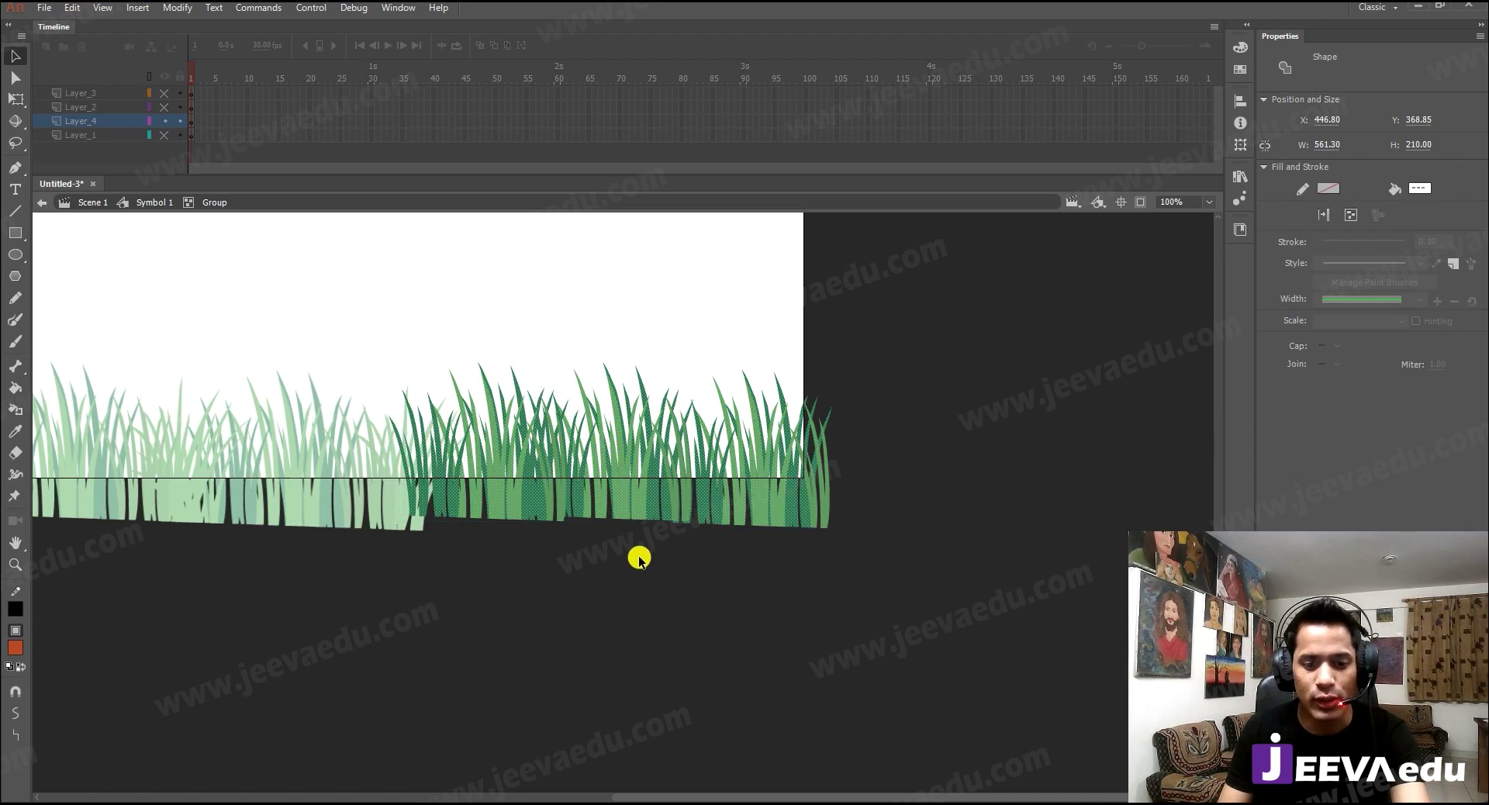
pyautogui.click(601, 509)
pyautogui.press('F8')
pyautogui.press('Return')
# - Compare the sharpness of the vector grass symbol with the neighbouring bitmap grass at up to 400% magnification
pyautogui.press('z')
pyautogui.click(456, 465)
pyautogui.press('space')
pyautogui.moveTo(371, 501); pyautogui.dragTo(497, 463)
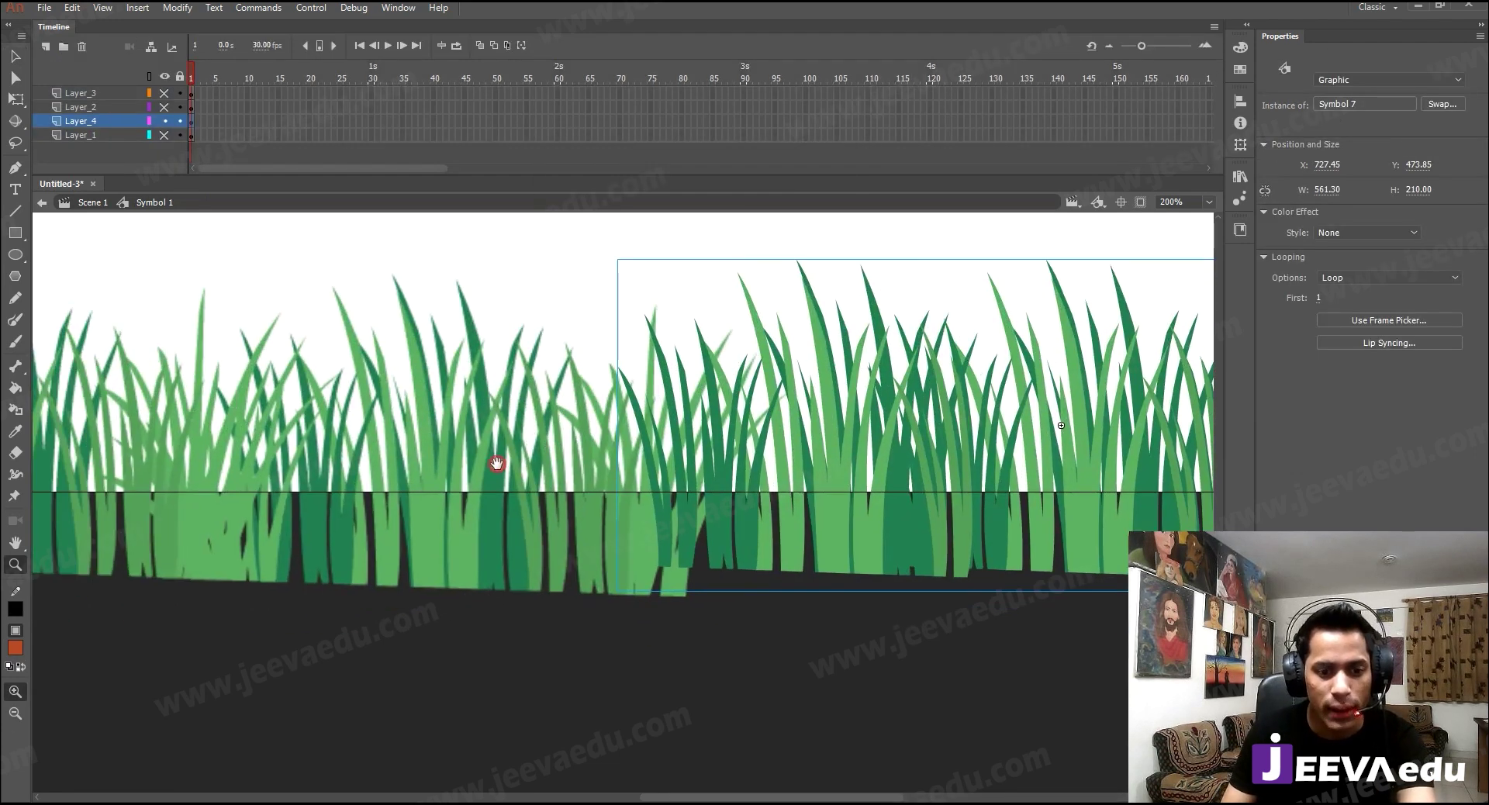
pyautogui.click(487, 425)
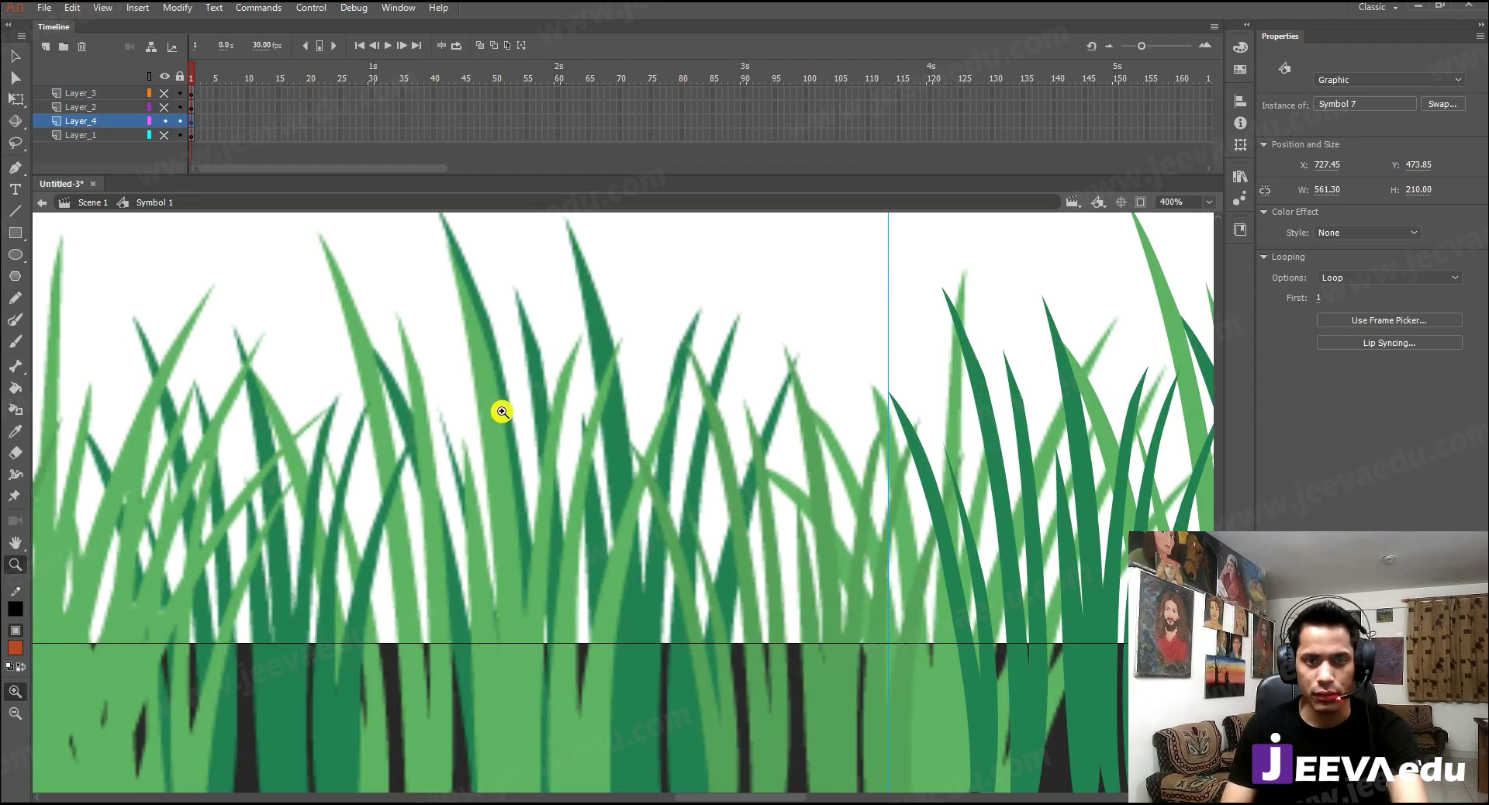
pyautogui.press('space')
pyautogui.moveTo(702, 526); pyautogui.dragTo(422, 489)
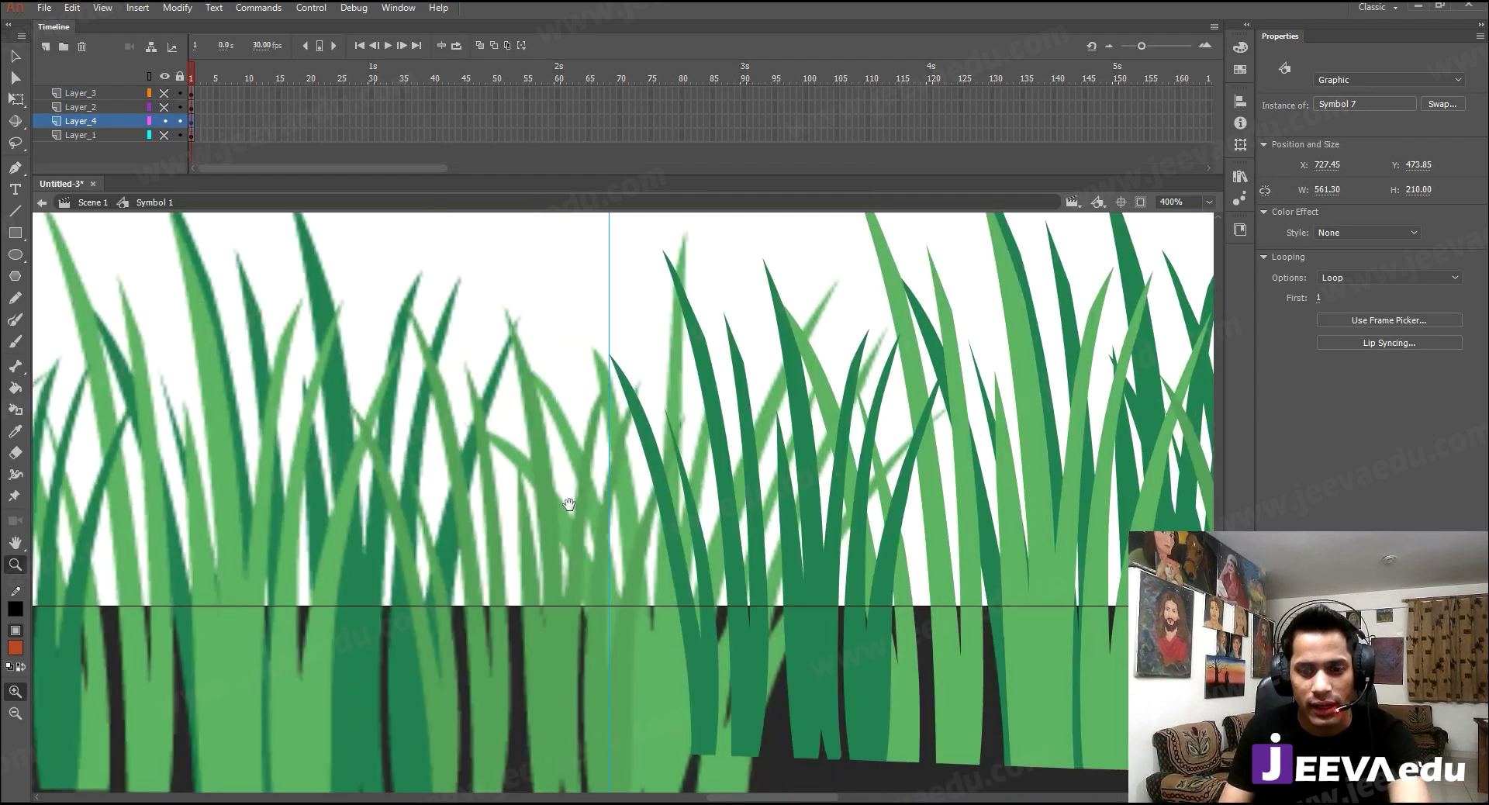
pyautogui.moveTo(978, 507); pyautogui.dragTo(842, 513)
pyautogui.hotkey('ctrl', '1')
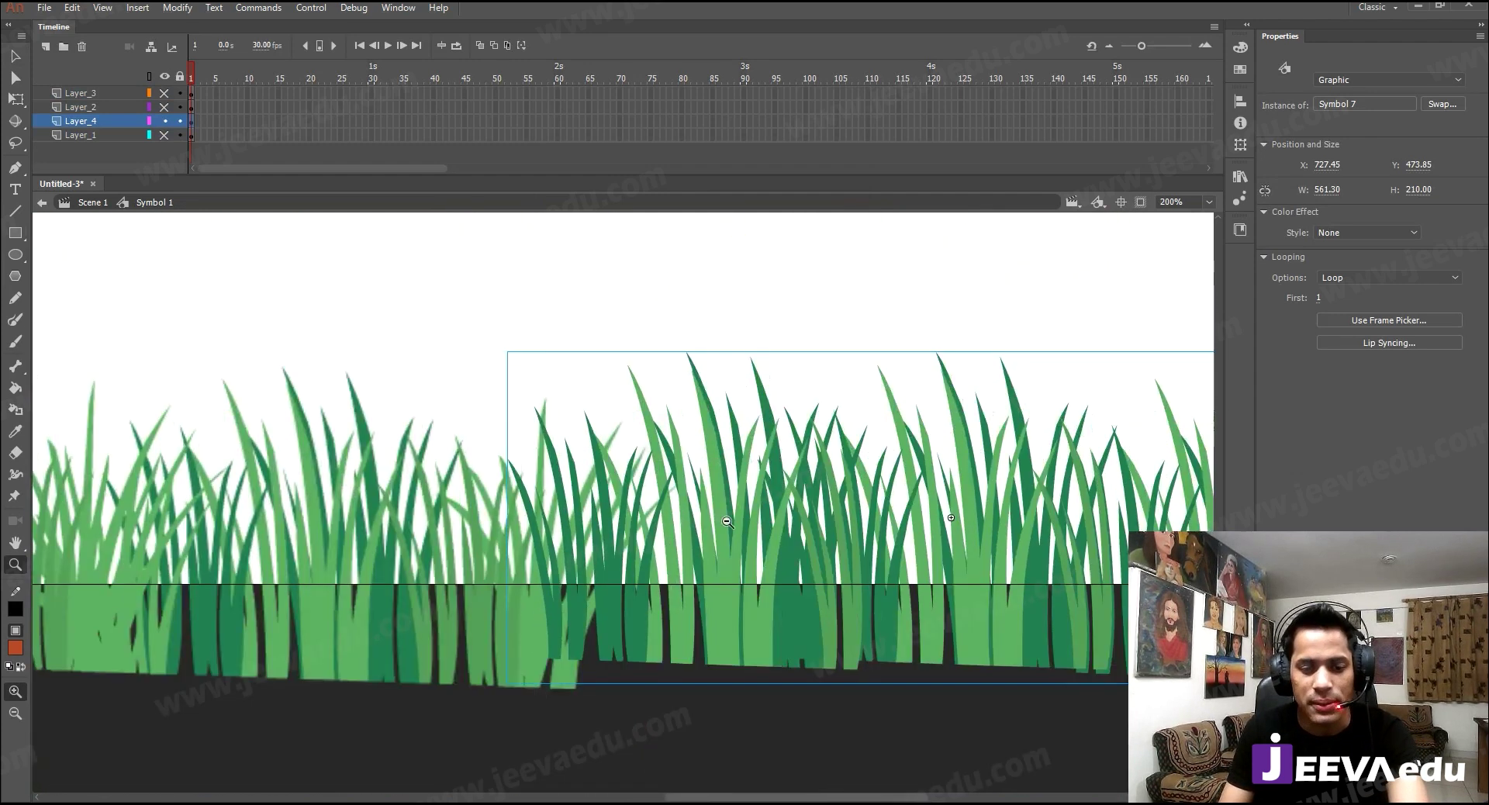
# - Delete the bitmap grass and place a copy of the grass symbol left of the original, at about X 209, Y 456
pyautogui.press('v')
pyautogui.click(490, 511)
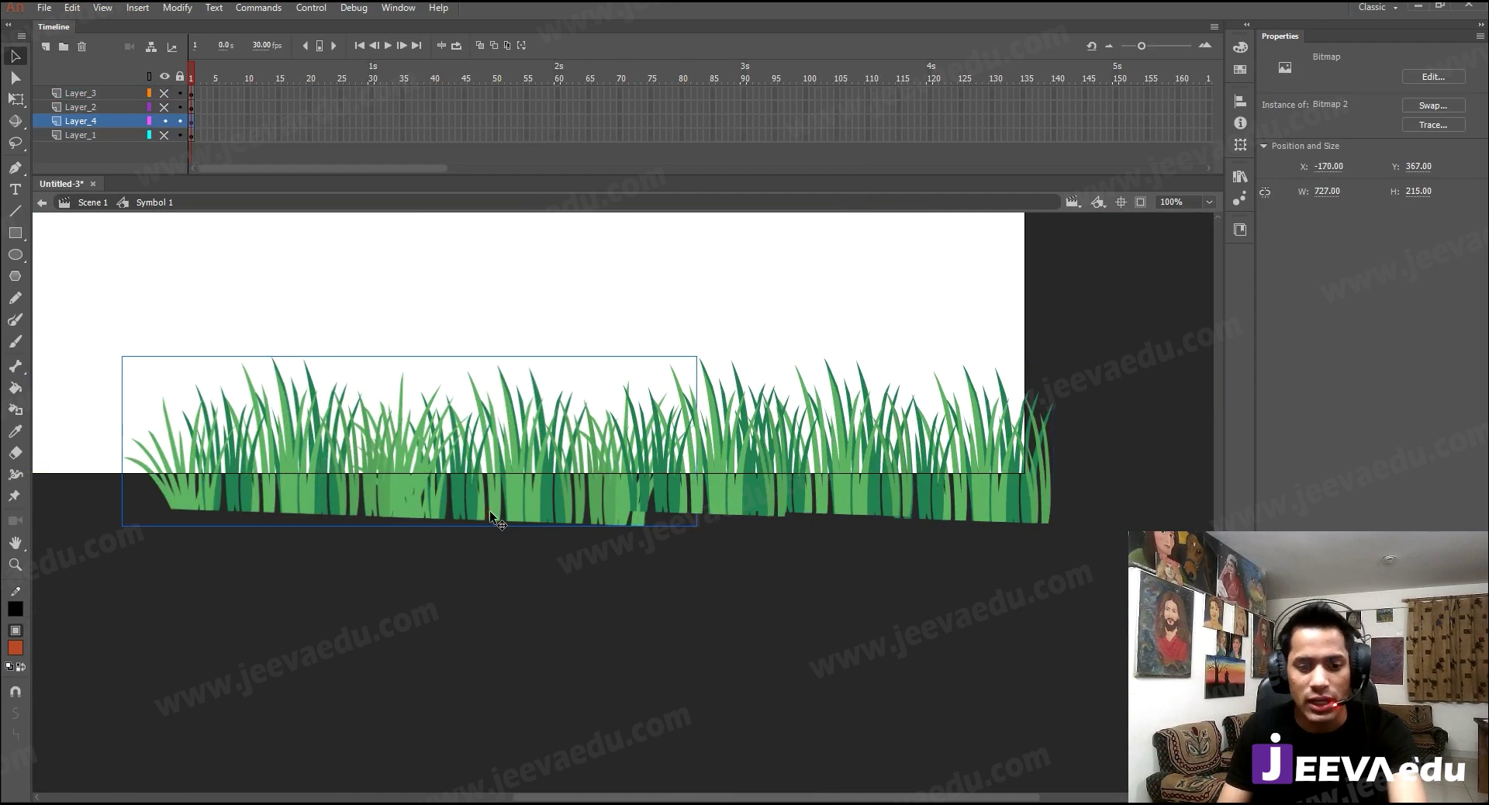
pyautogui.press('Delete')
pyautogui.click(927, 432)
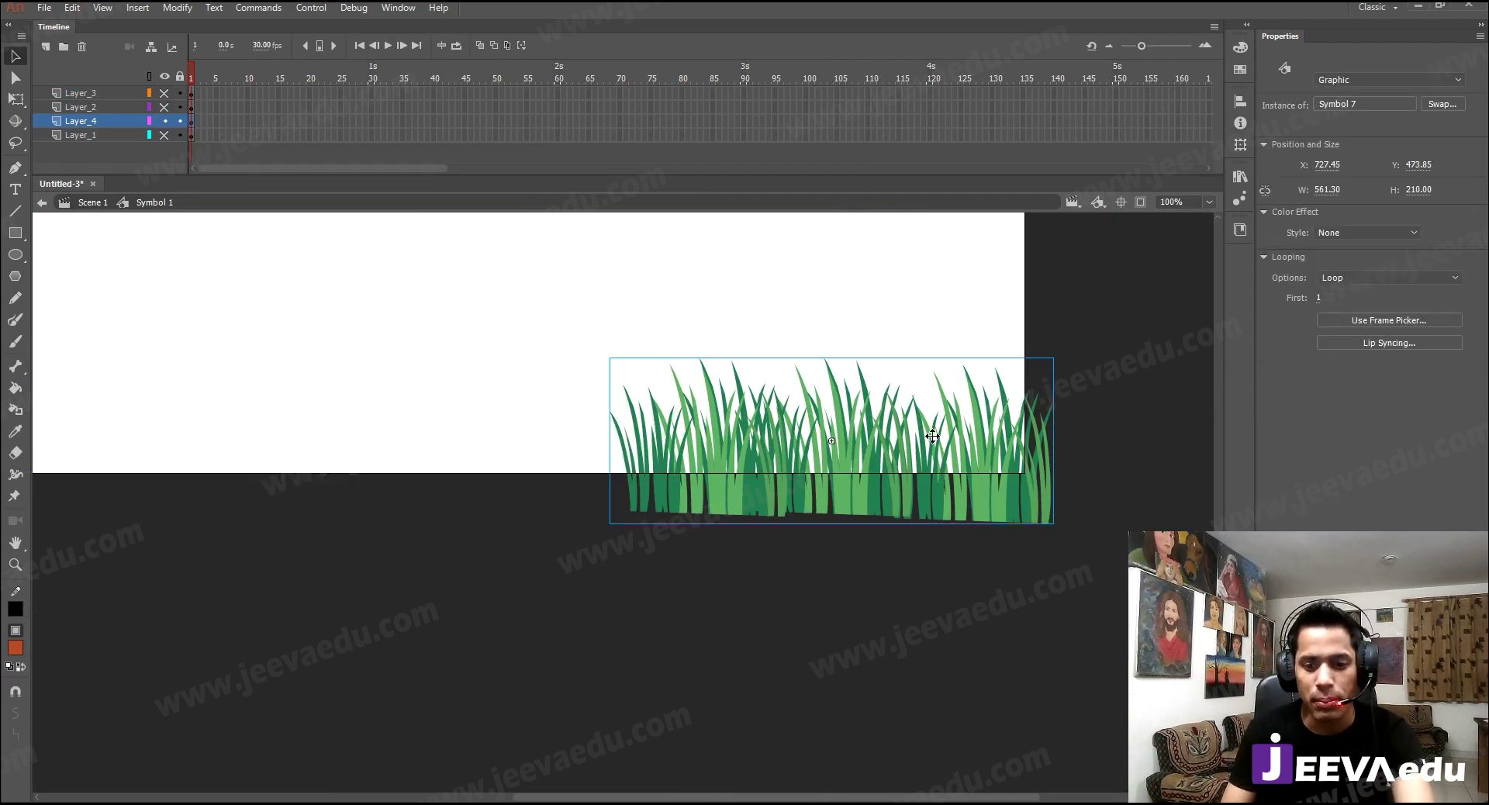
pyautogui.moveTo(974, 383); pyautogui.dragTo(533, 454)
pyautogui.press('z')
pyautogui.keyDown('alt'); pyautogui.click(621, 451); pyautogui.keyUp('alt')
pyautogui.click(621, 475)
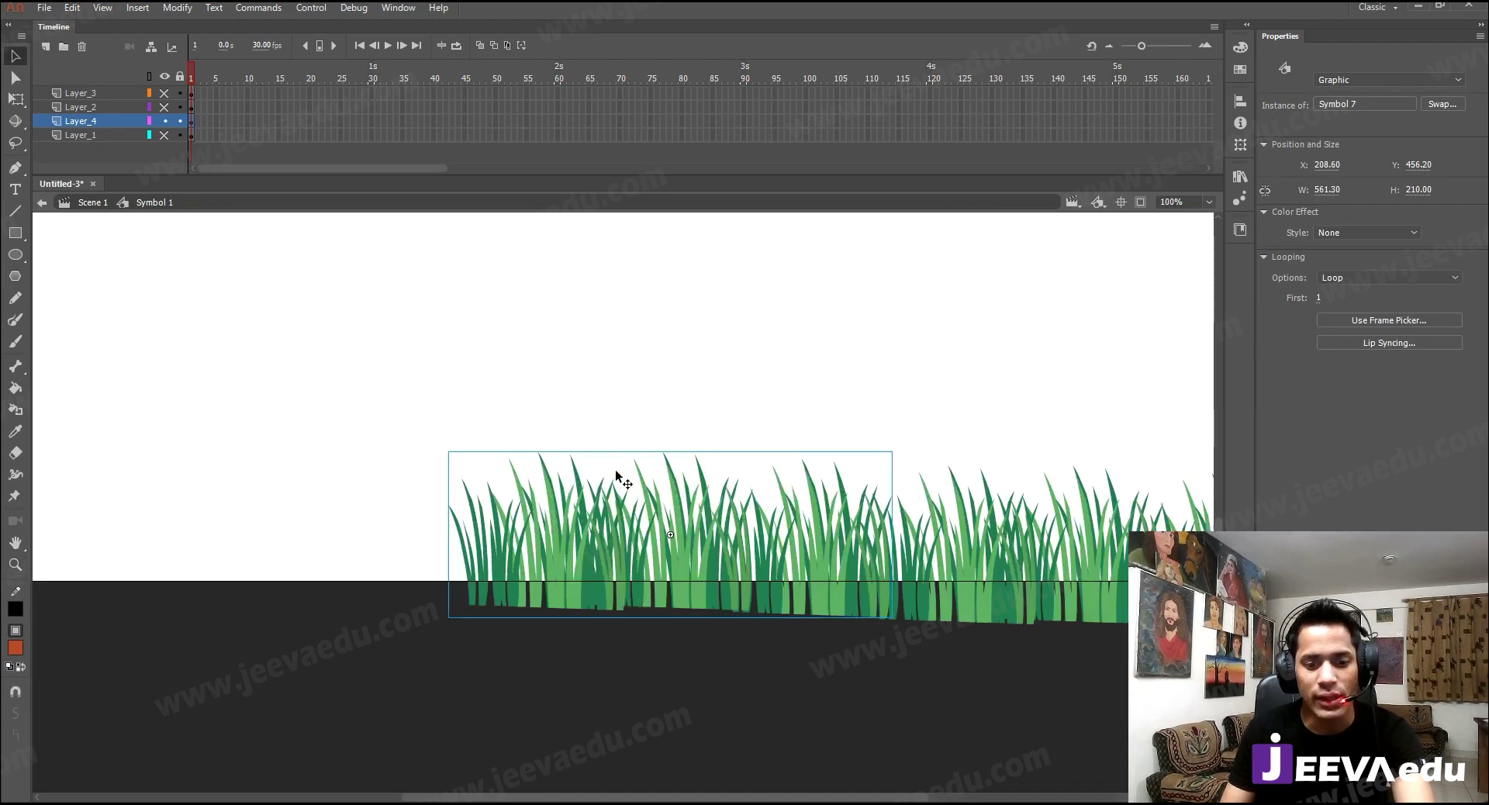
# - Examine the grass symbol's contents at different magnifications and return to the main scene to view the whole background
pyautogui.press('v')
pyautogui.doubleClick(602, 508)
pyautogui.press('z')
pyautogui.click(623, 535)
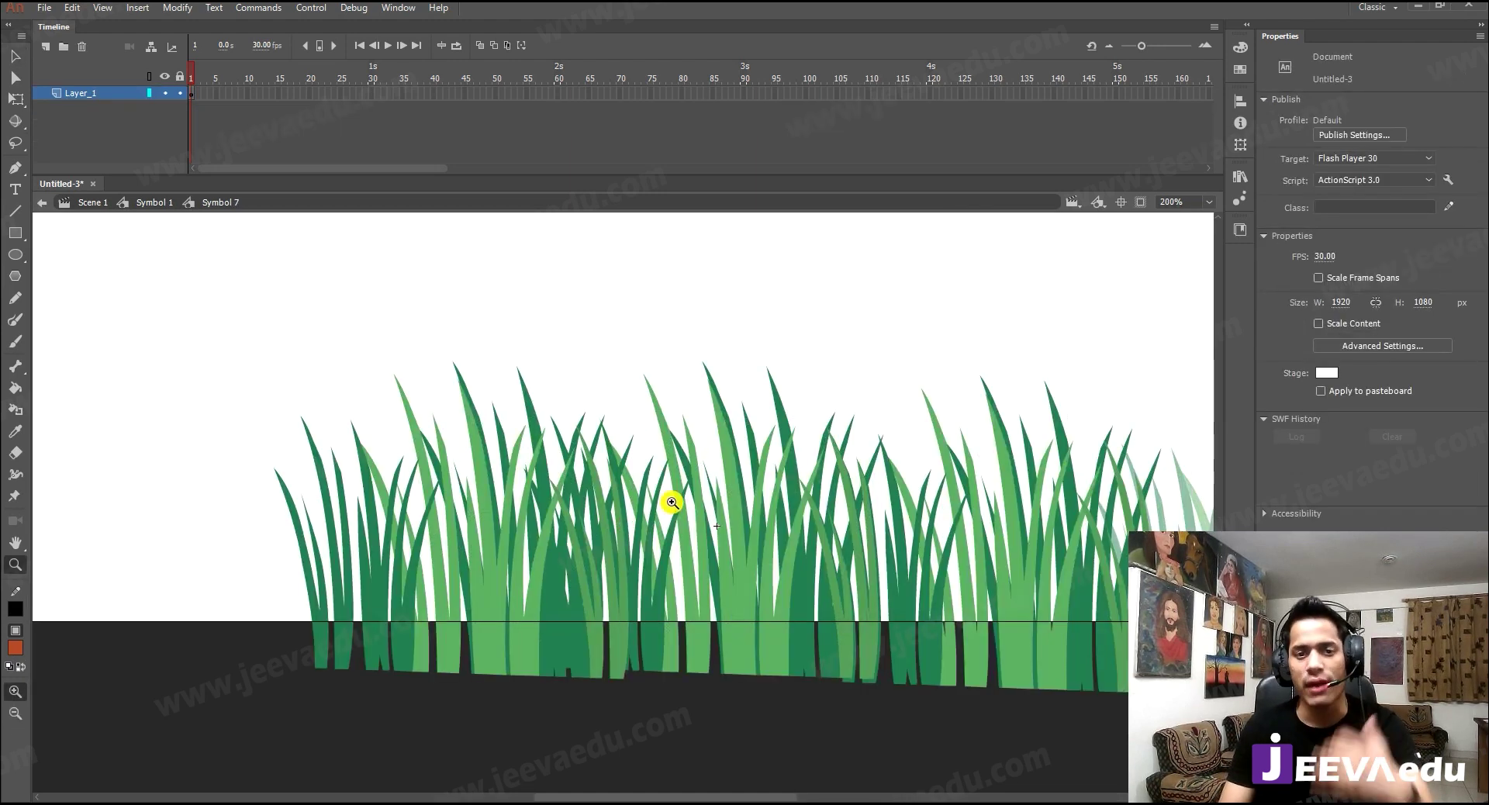
pyautogui.keyDown('alt'); pyautogui.click(639, 621); pyautogui.keyUp('alt')
pyautogui.keyDown('alt'); pyautogui.click(639, 620); pyautogui.keyUp('alt')
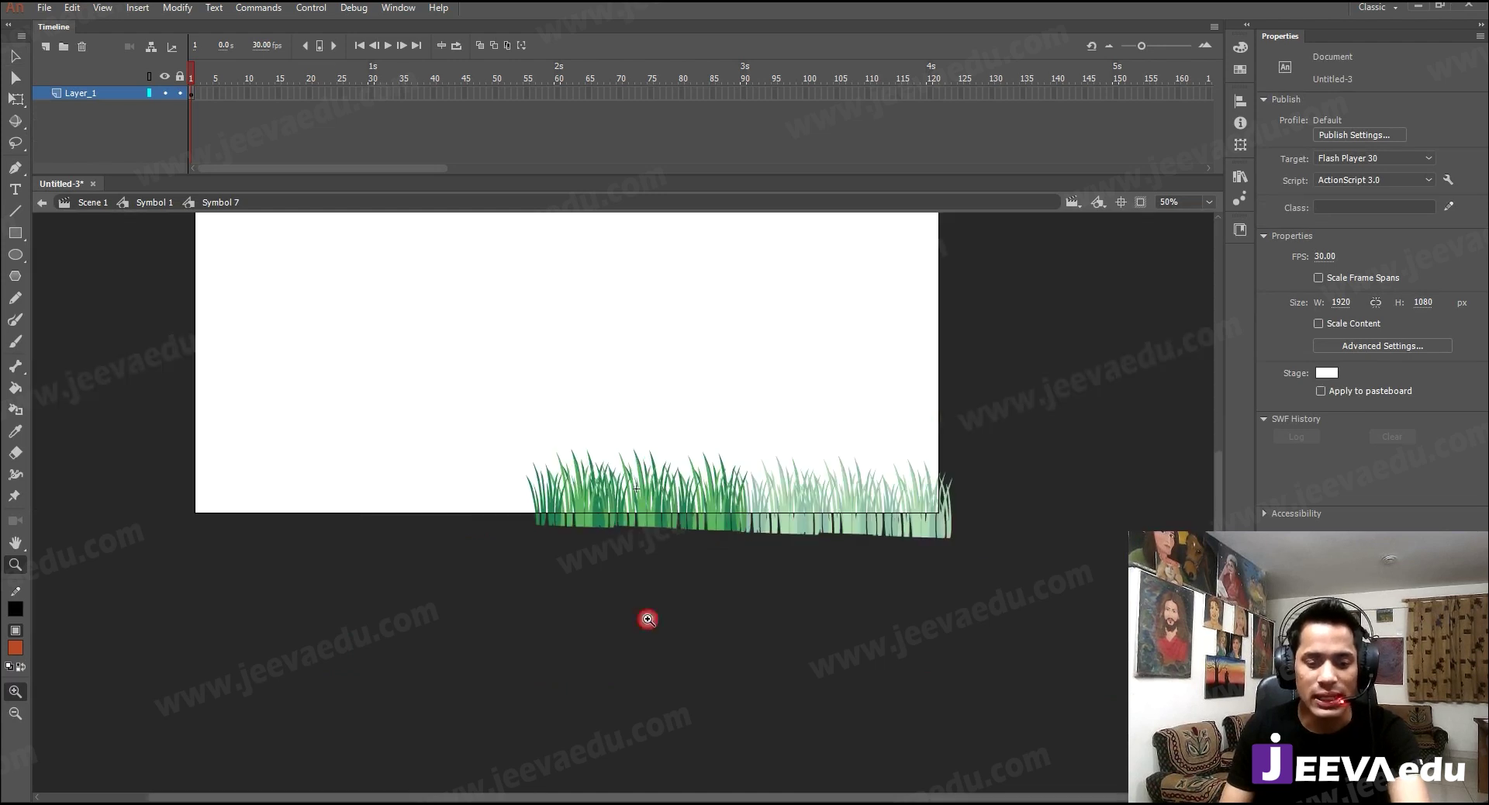
pyautogui.press('v')
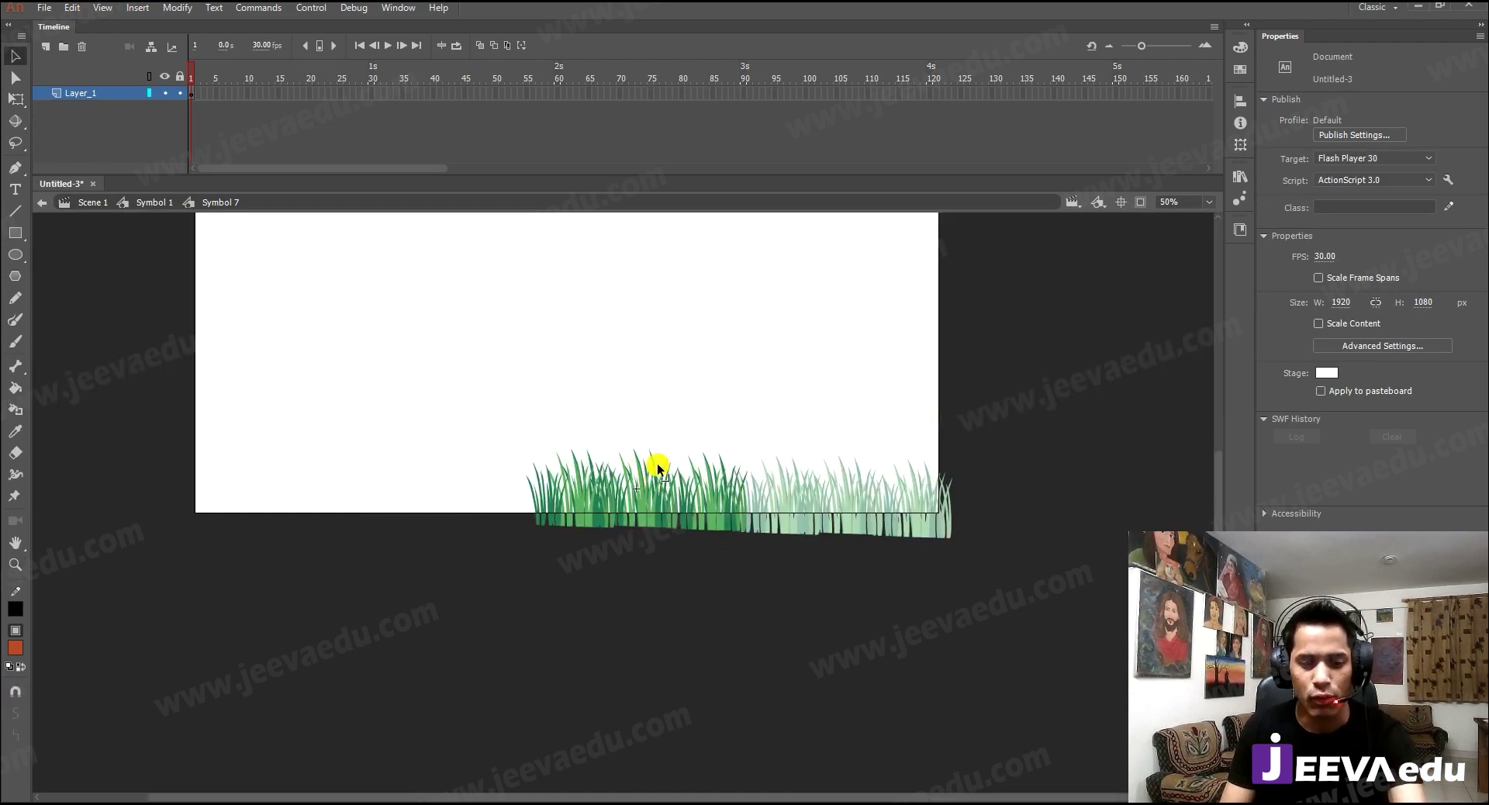
pyautogui.hotkey('ctrl', '-')
pyautogui.doubleClick(621, 497)
pyautogui.doubleClick(598, 437)
pyautogui.doubleClick(540, 385)
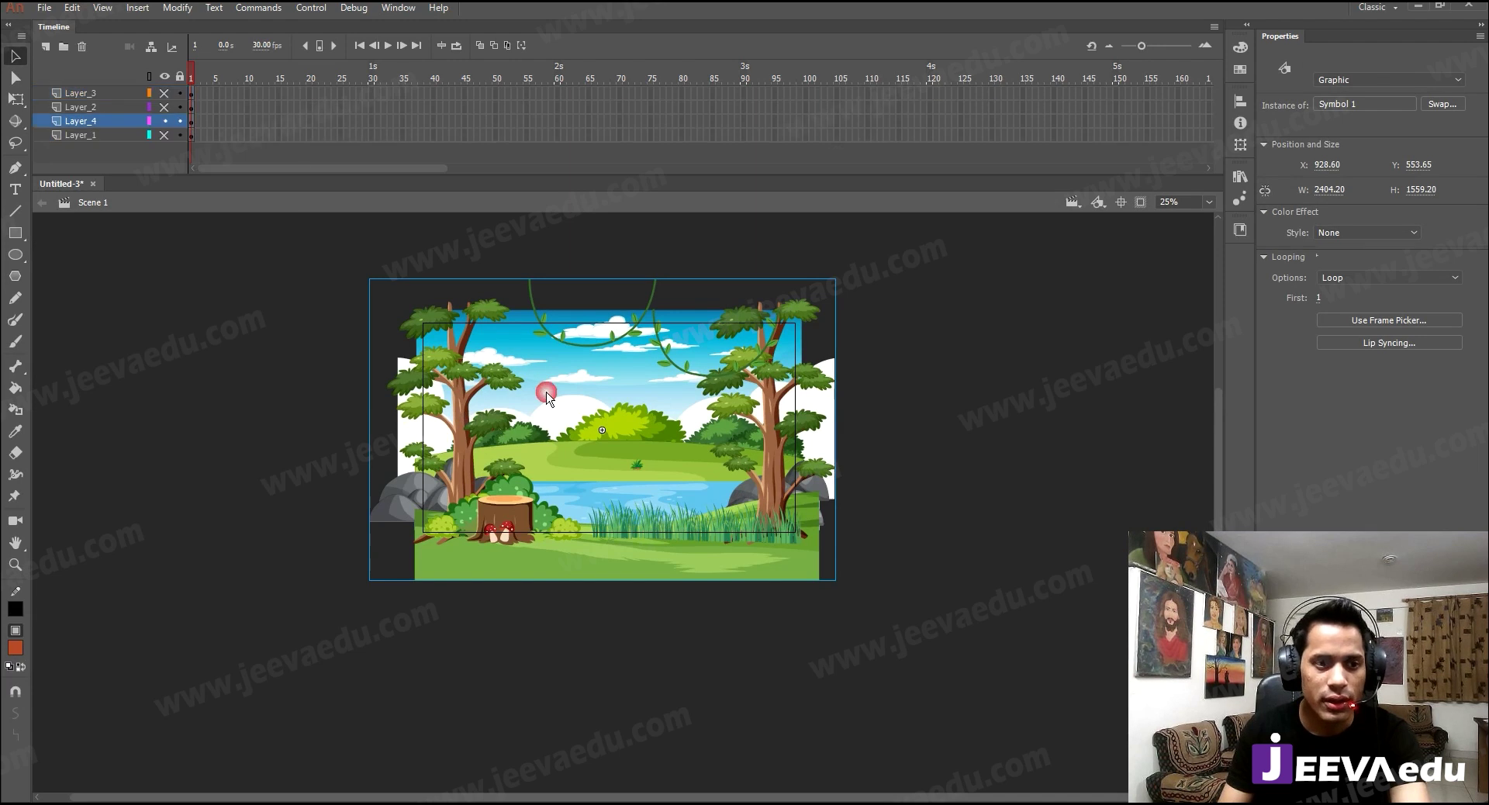
# - Inside Symbol 1, hide Layer_4 with the grass and show Layer_1 with the remaining background artwork
pyautogui.click(163, 136)
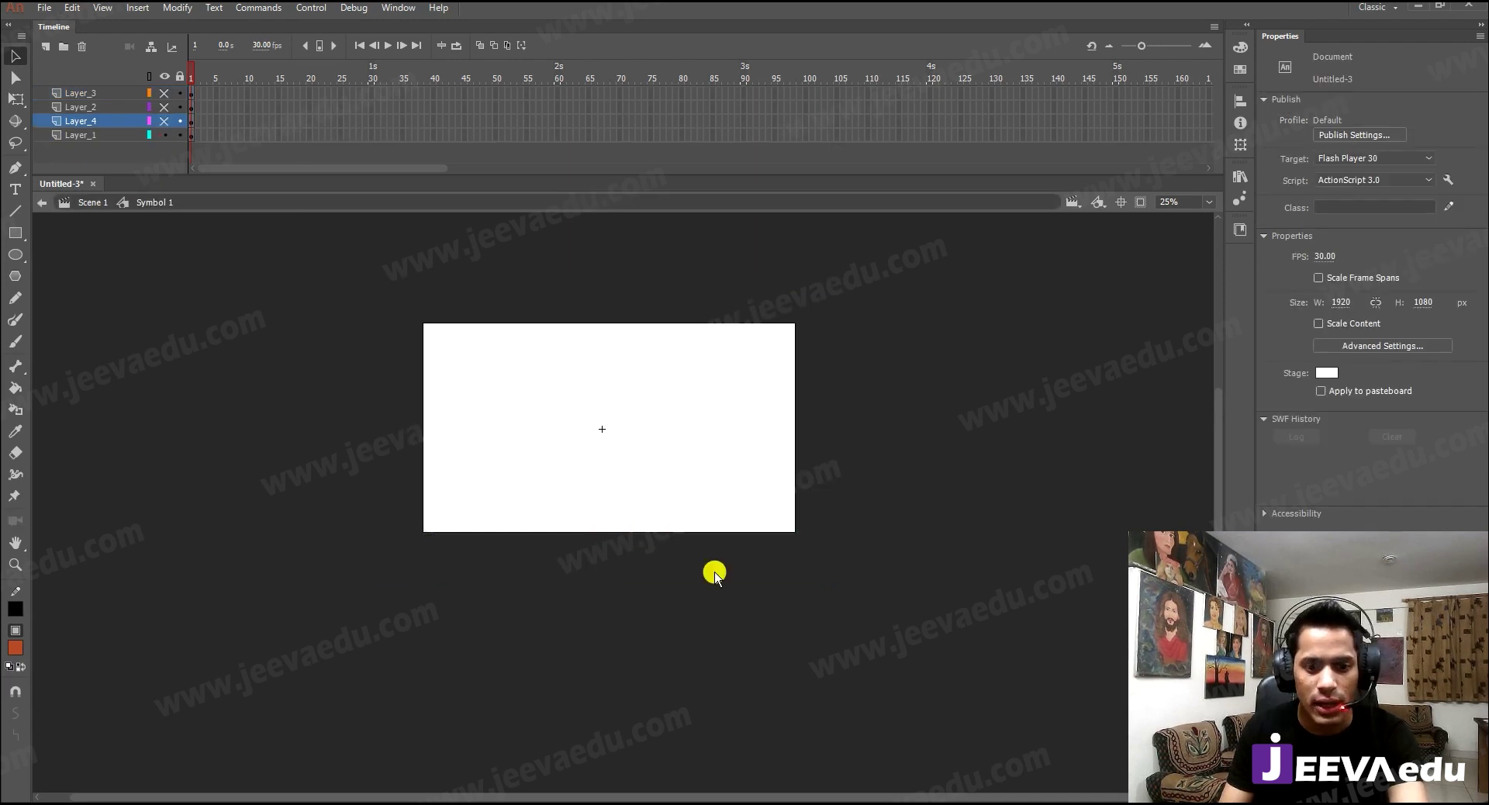
pyautogui.press('z')
pyautogui.click(674, 467)
pyautogui.keyDown('alt'); pyautogui.click(702, 544); pyautogui.keyUp('alt')
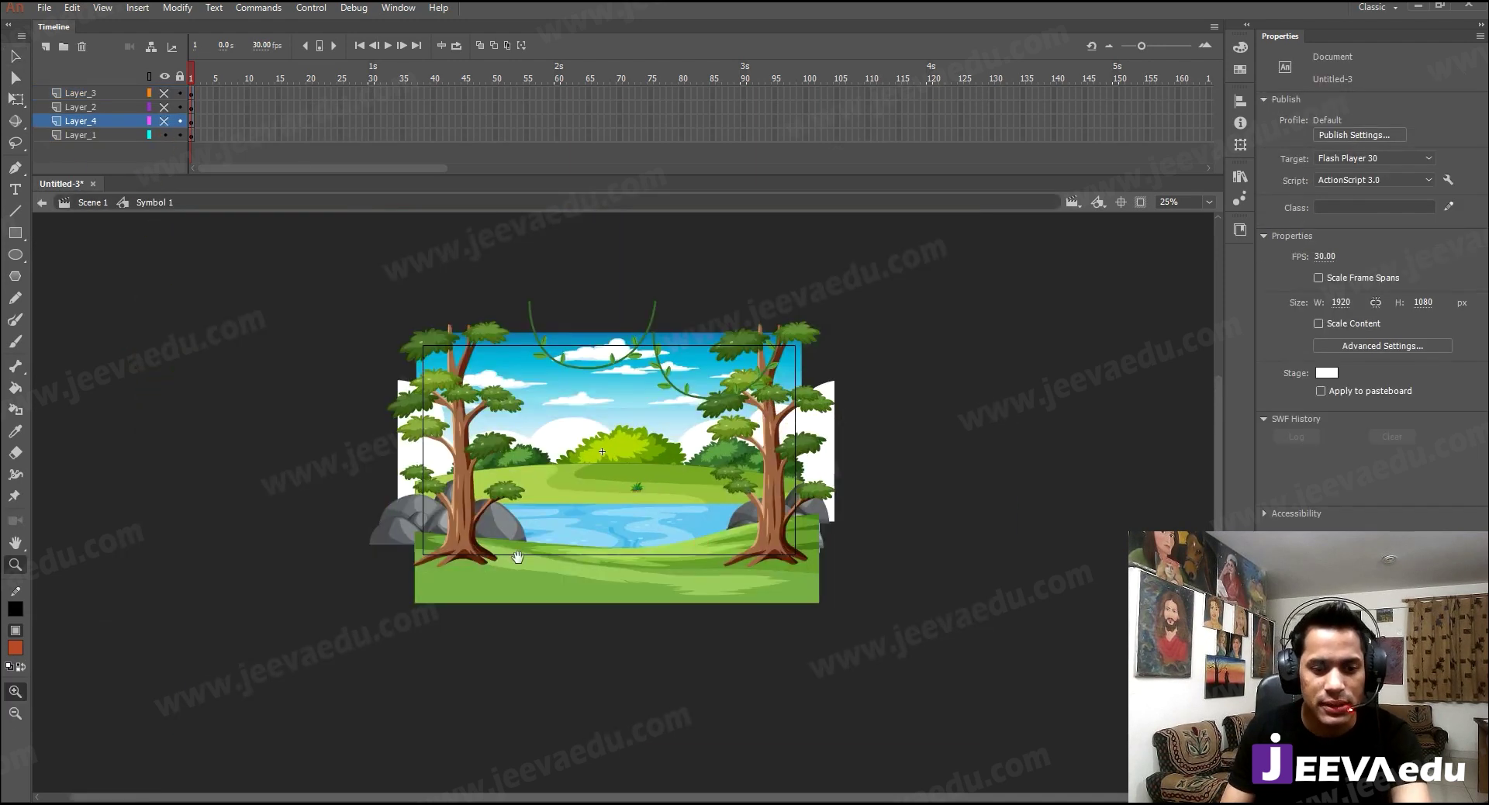
# - Cut the left tree from Layer_1 and paste it in place on a new layer directly above
pyautogui.press('v')
pyautogui.click(472, 467)
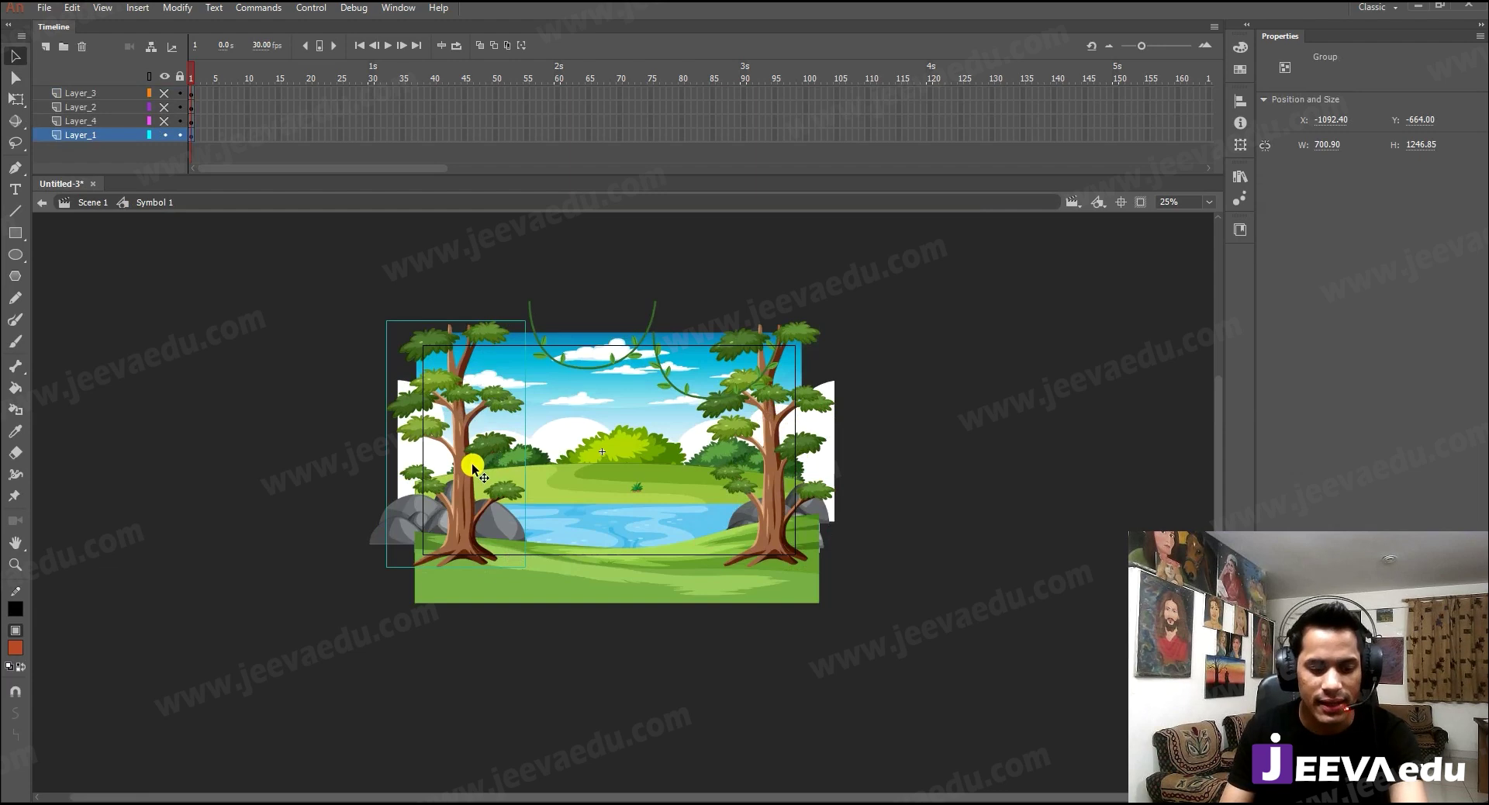
pyautogui.press('Delete')
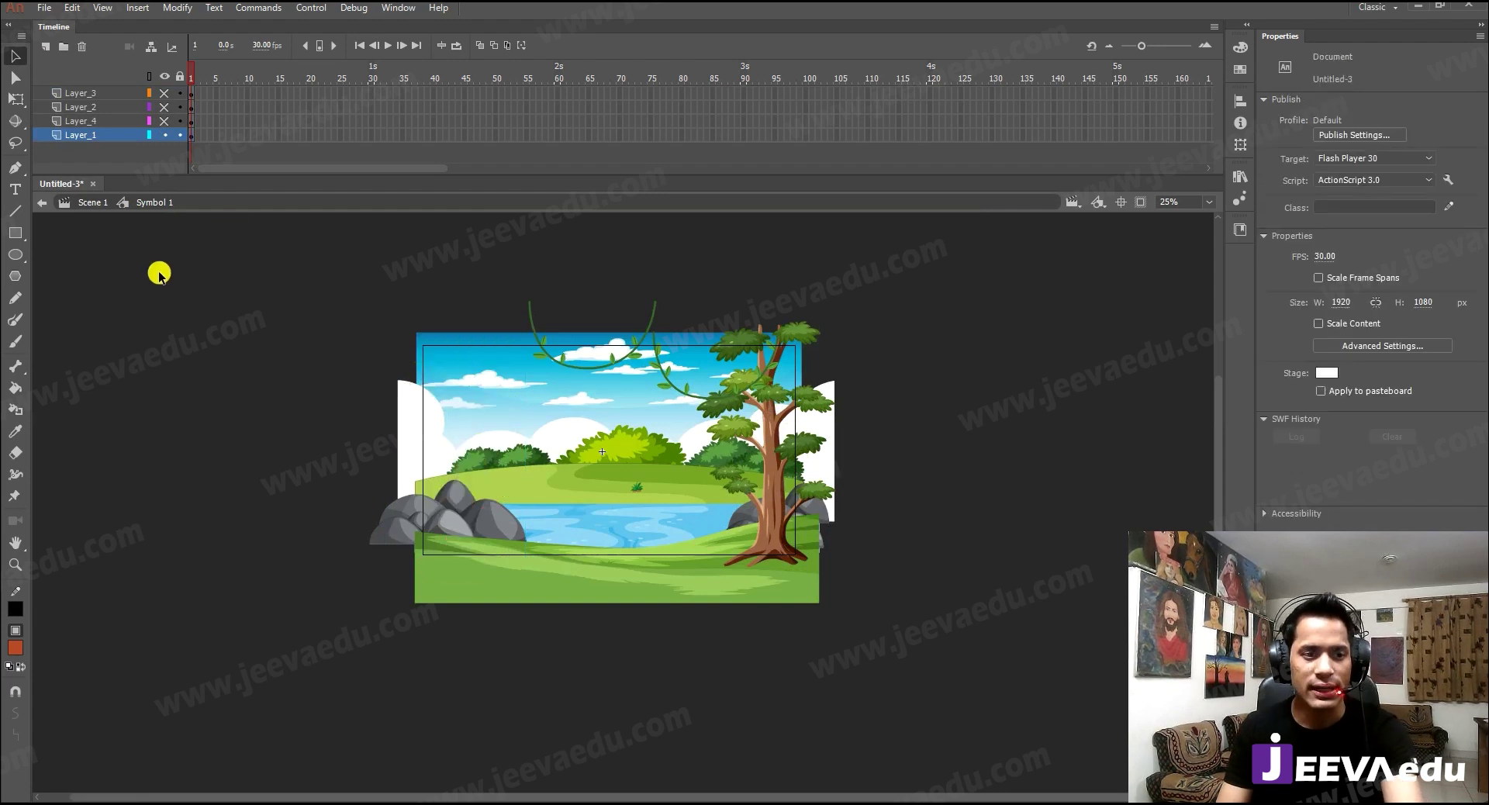
pyautogui.click(45, 48)
pyautogui.rightClick(149, 321)
pyautogui.click(179, 388)
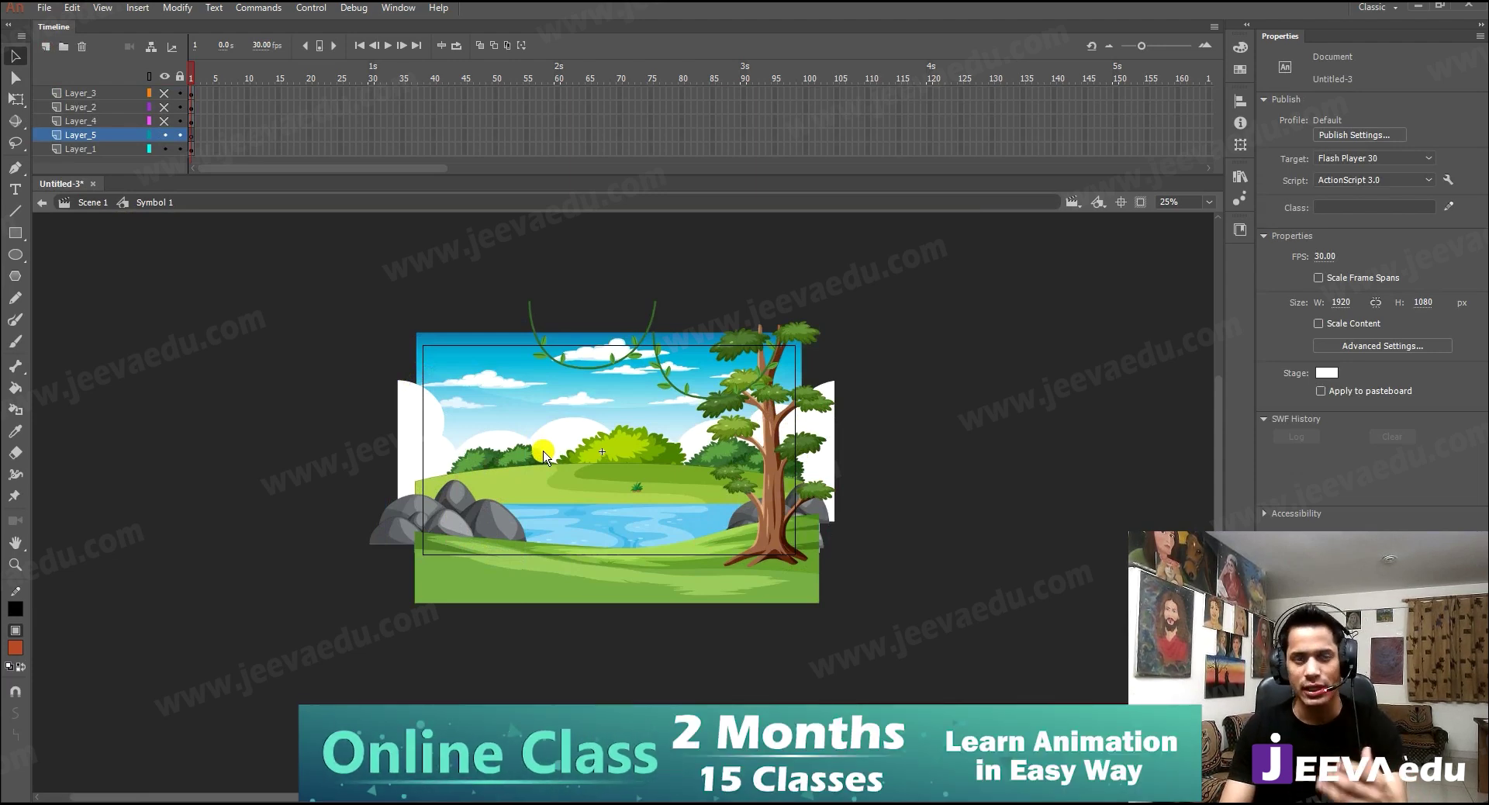
pyautogui.hotkey('ctrl', 'shift', 'v')
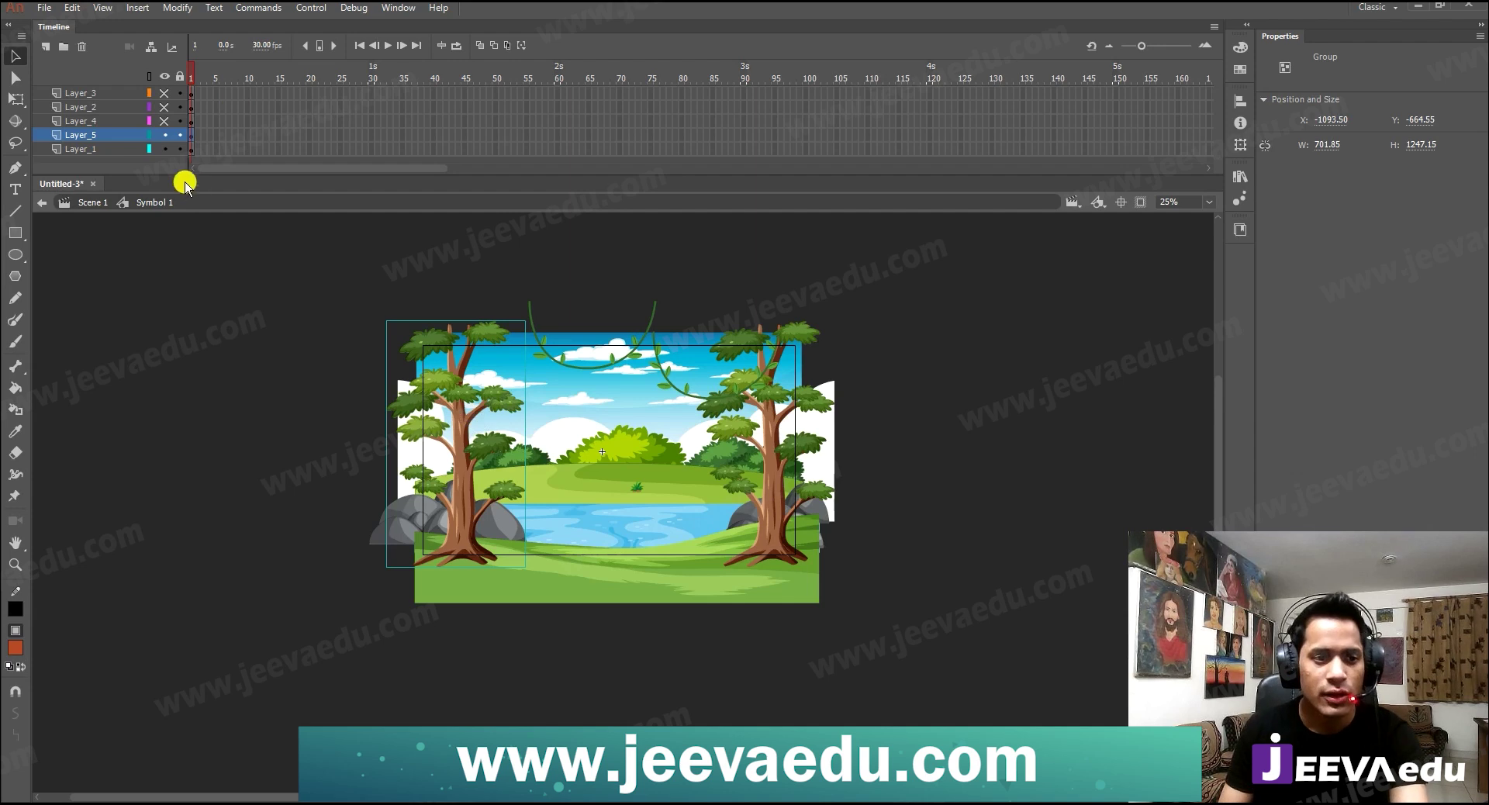
# - Hide Layer_1 to isolate the left tree and convert the tree to a graphic symbol
pyautogui.press('z')
pyautogui.click(542, 455)
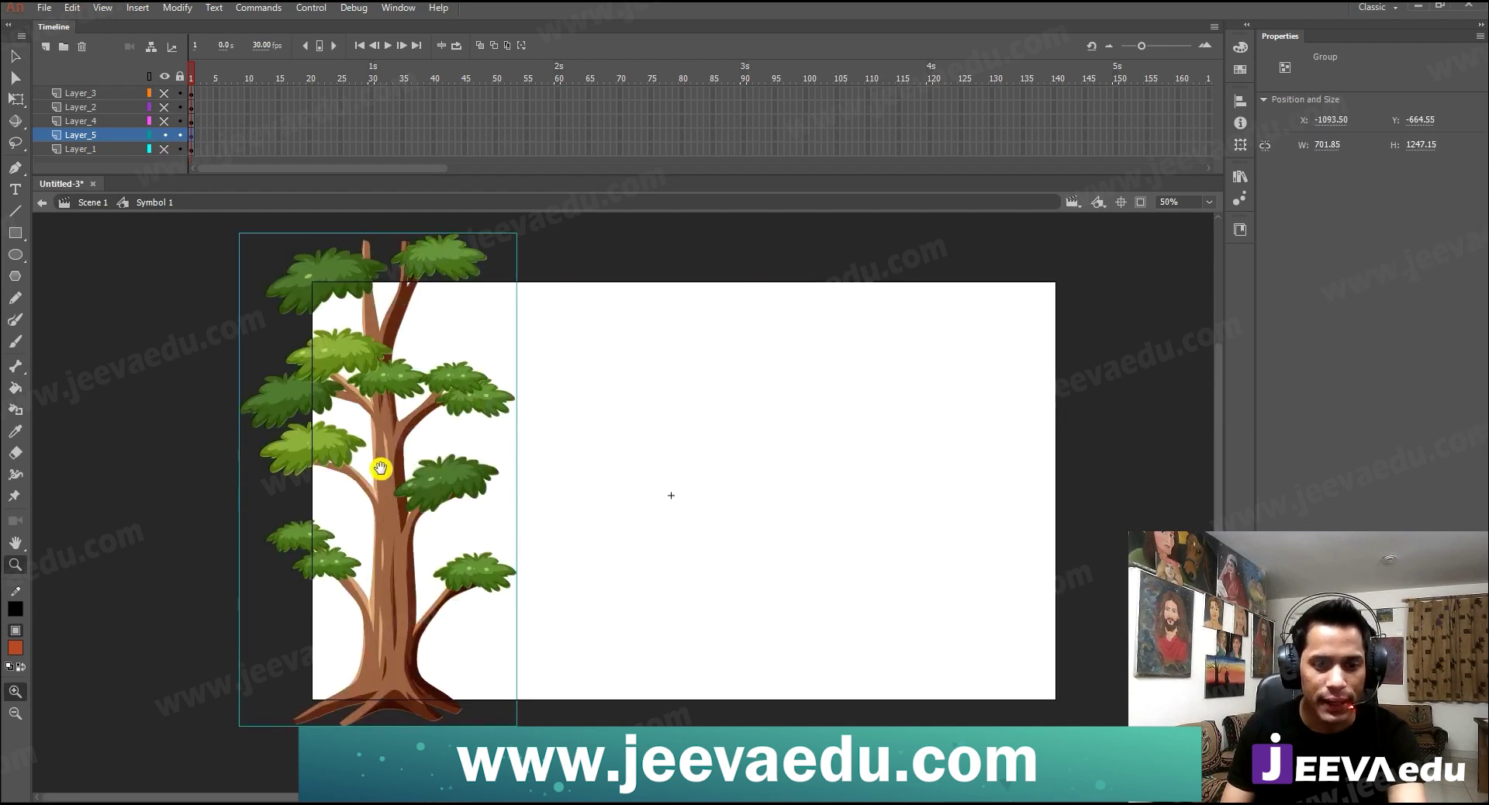
pyautogui.press('v')
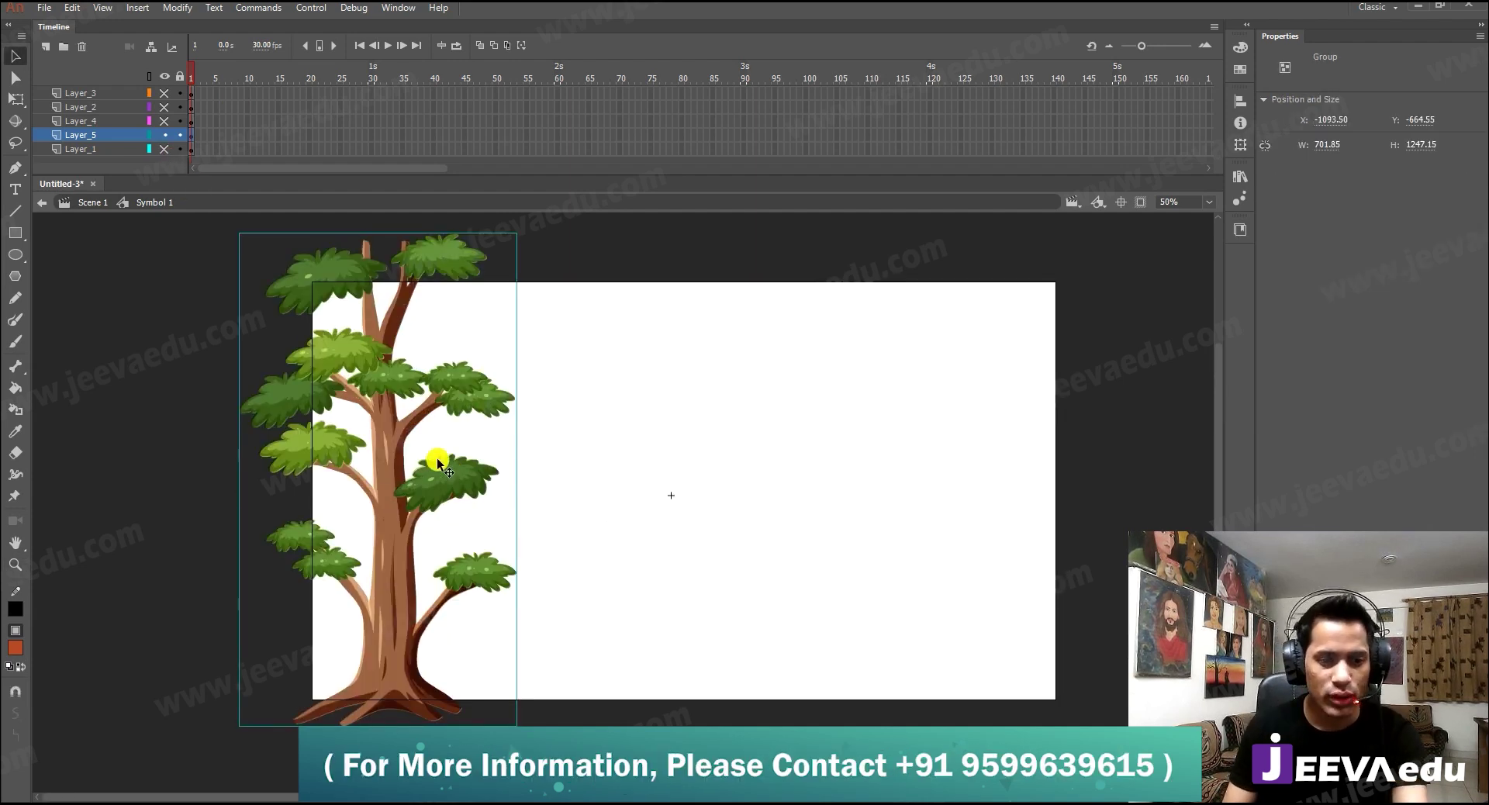
pyautogui.press('F8')
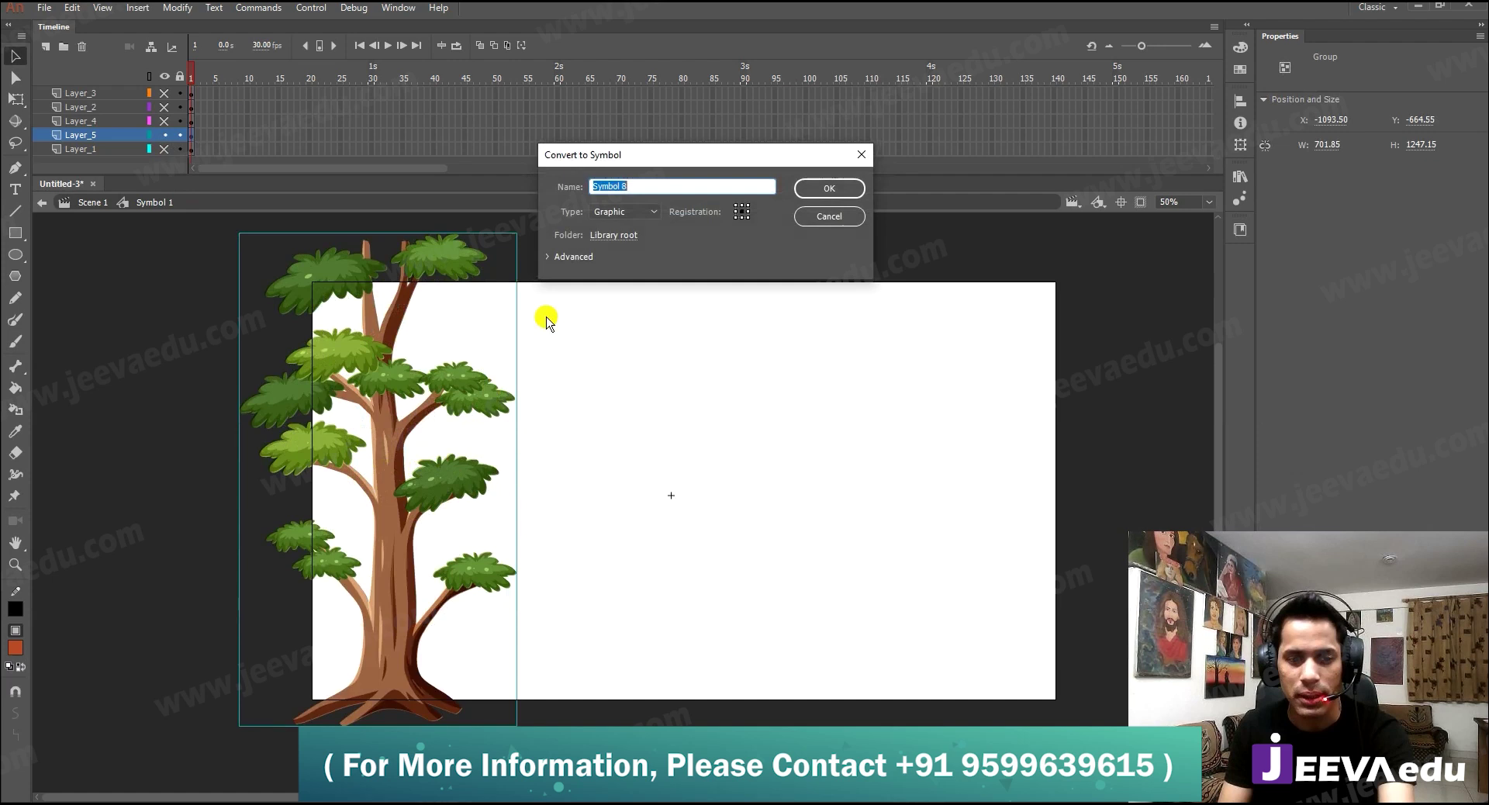
pyautogui.click(824, 189)
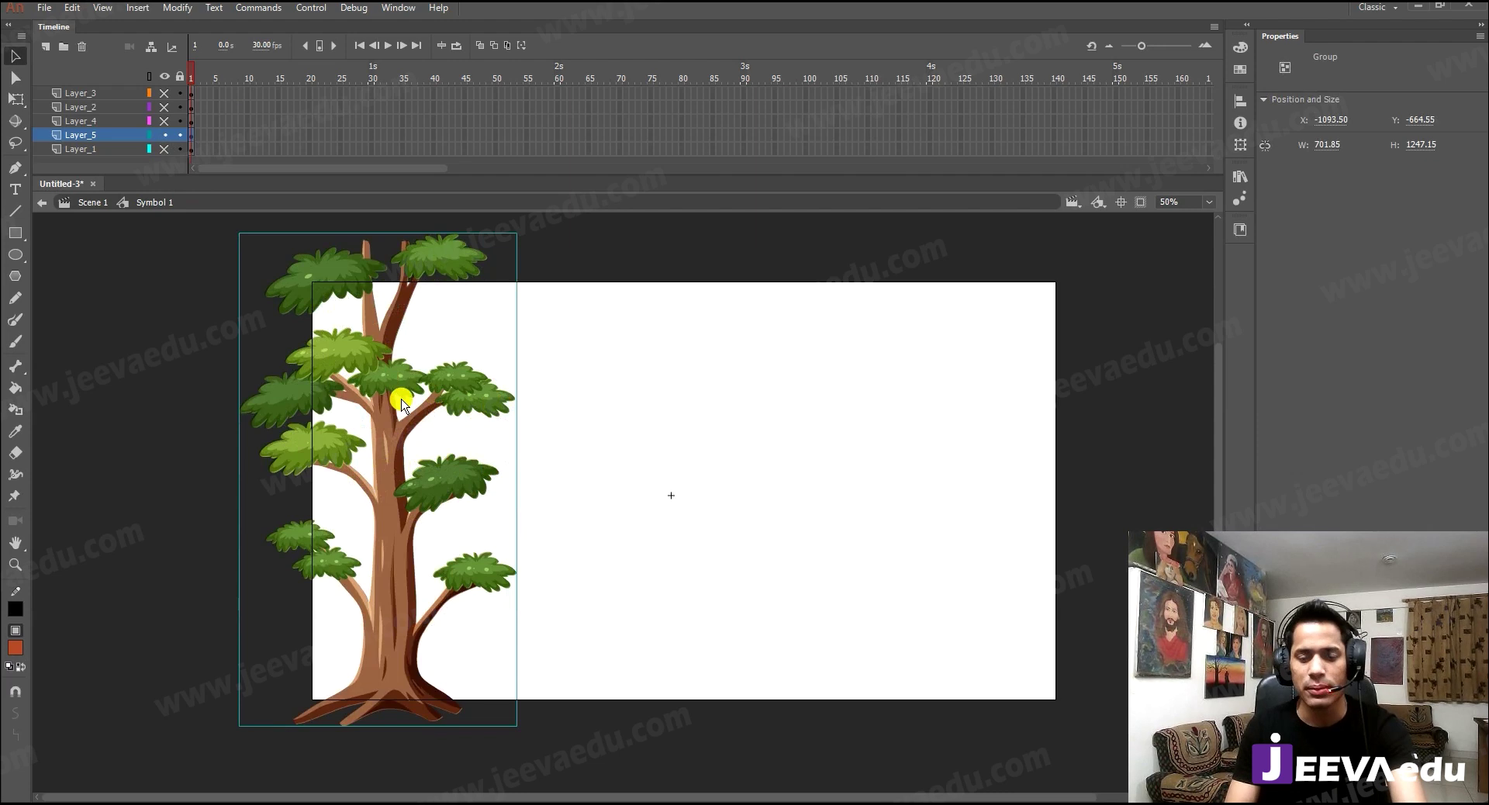
pyautogui.press('F8')
pyautogui.press('Return')
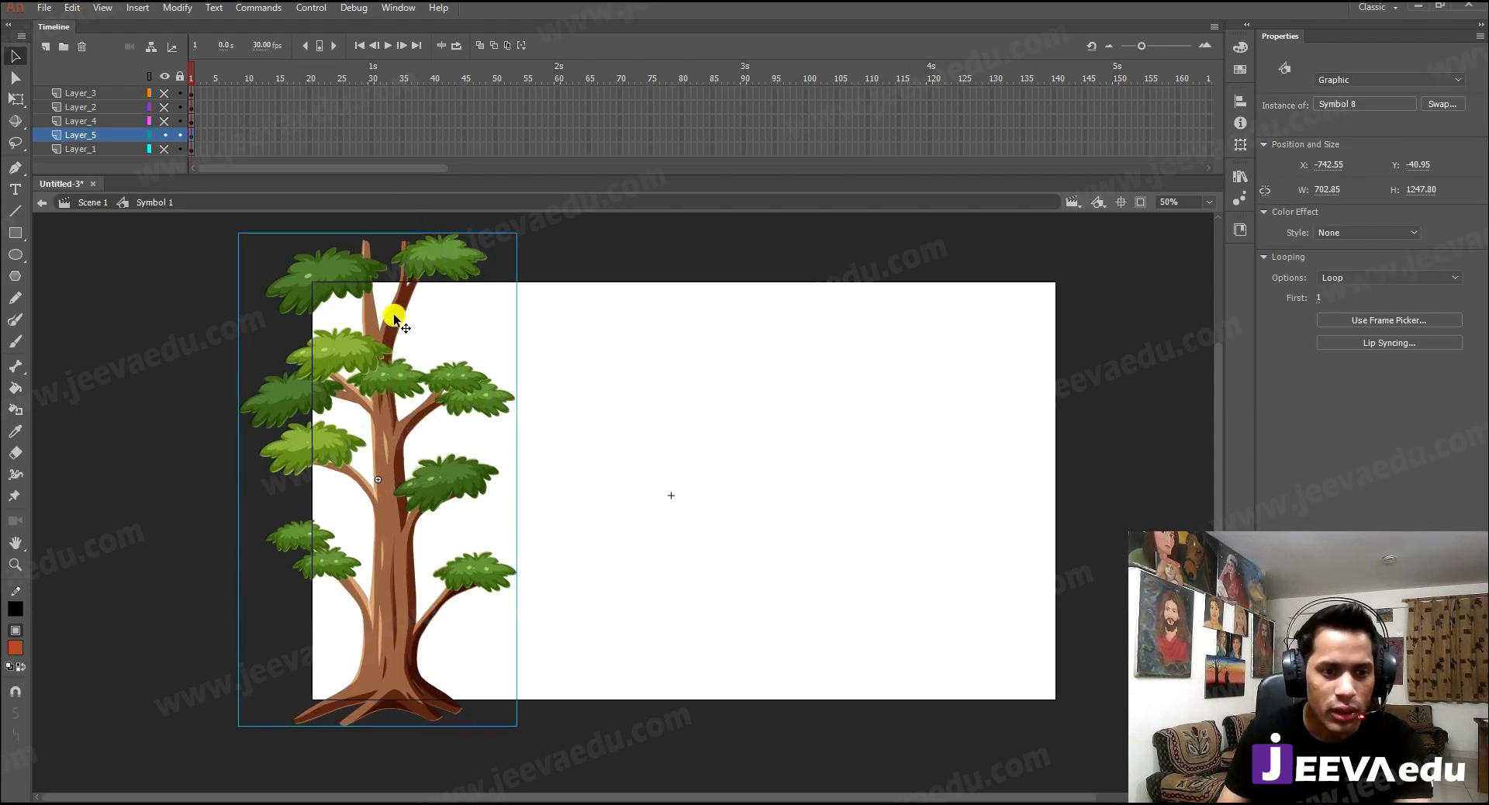
# - Open the tree symbol and break its group apart into separate trunk and foliage groups
pyautogui.doubleClick(383, 380)
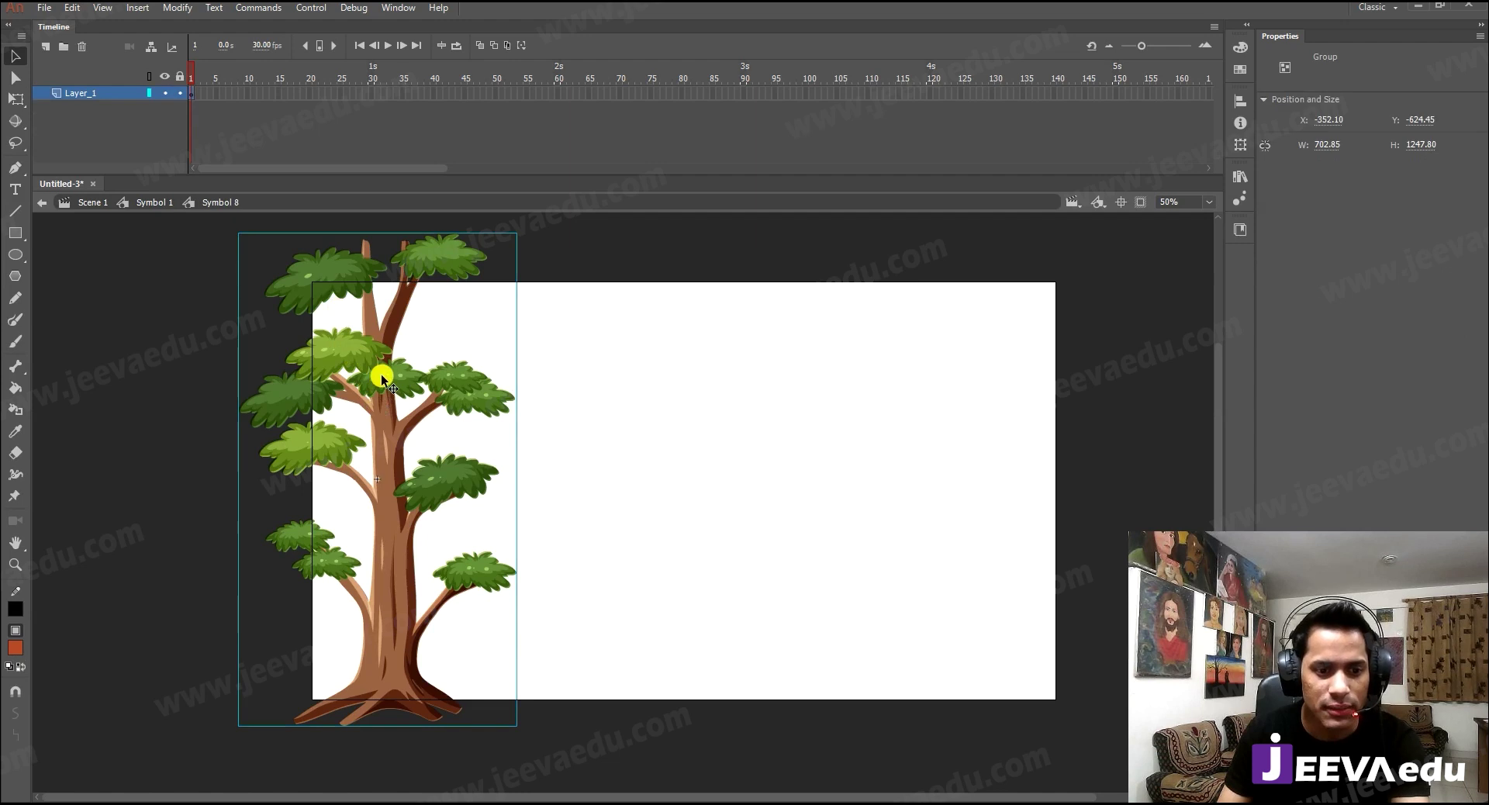
pyautogui.hotkey('ctrl', 'b')
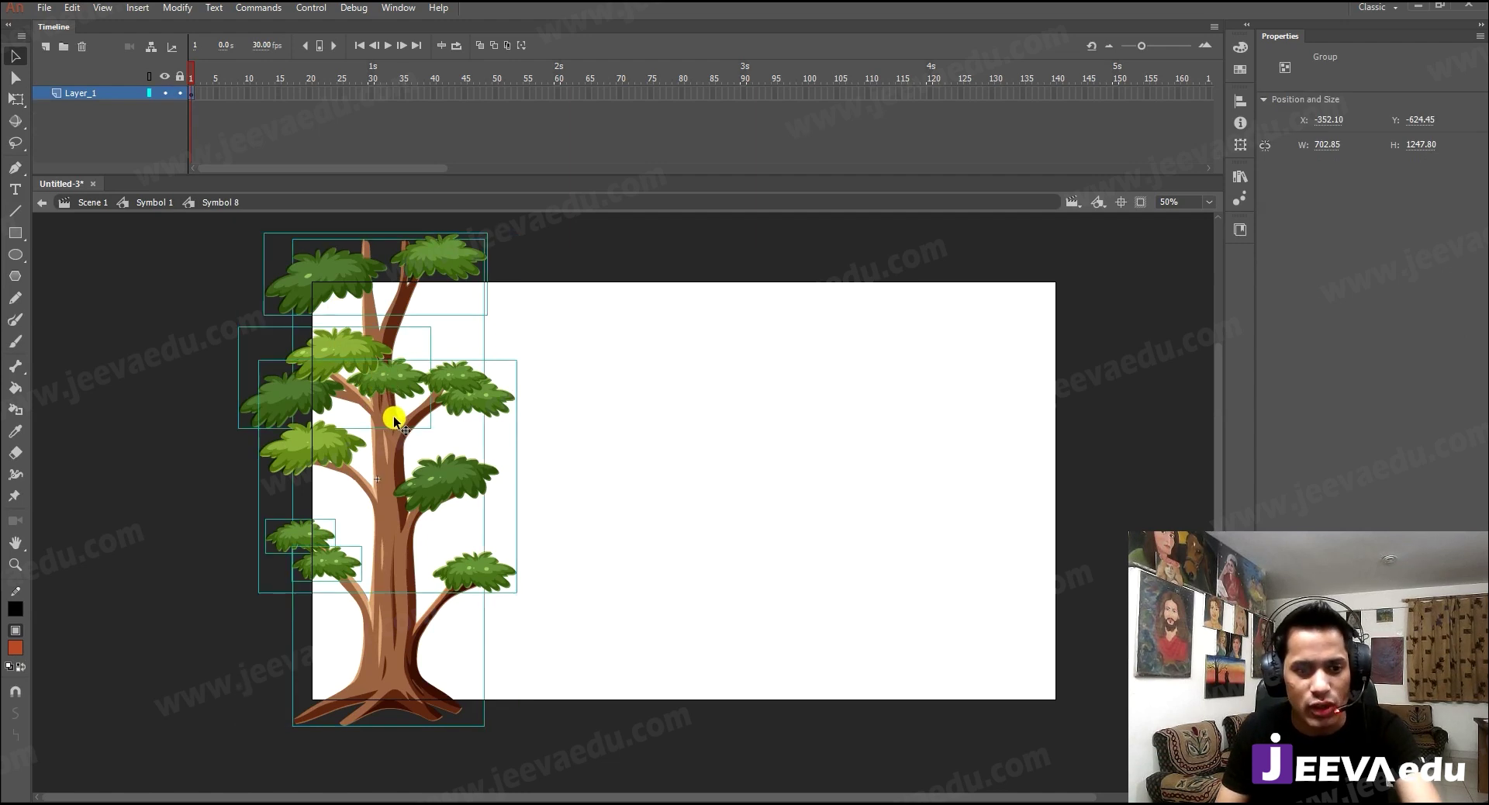
pyautogui.click(532, 331)
# - Open the nested groups of the tree's top foliage down to the individual shapes of the left leaf clump
pyautogui.press('z')
pyautogui.click(366, 322)
pyautogui.press('v')
pyautogui.click(513, 419)
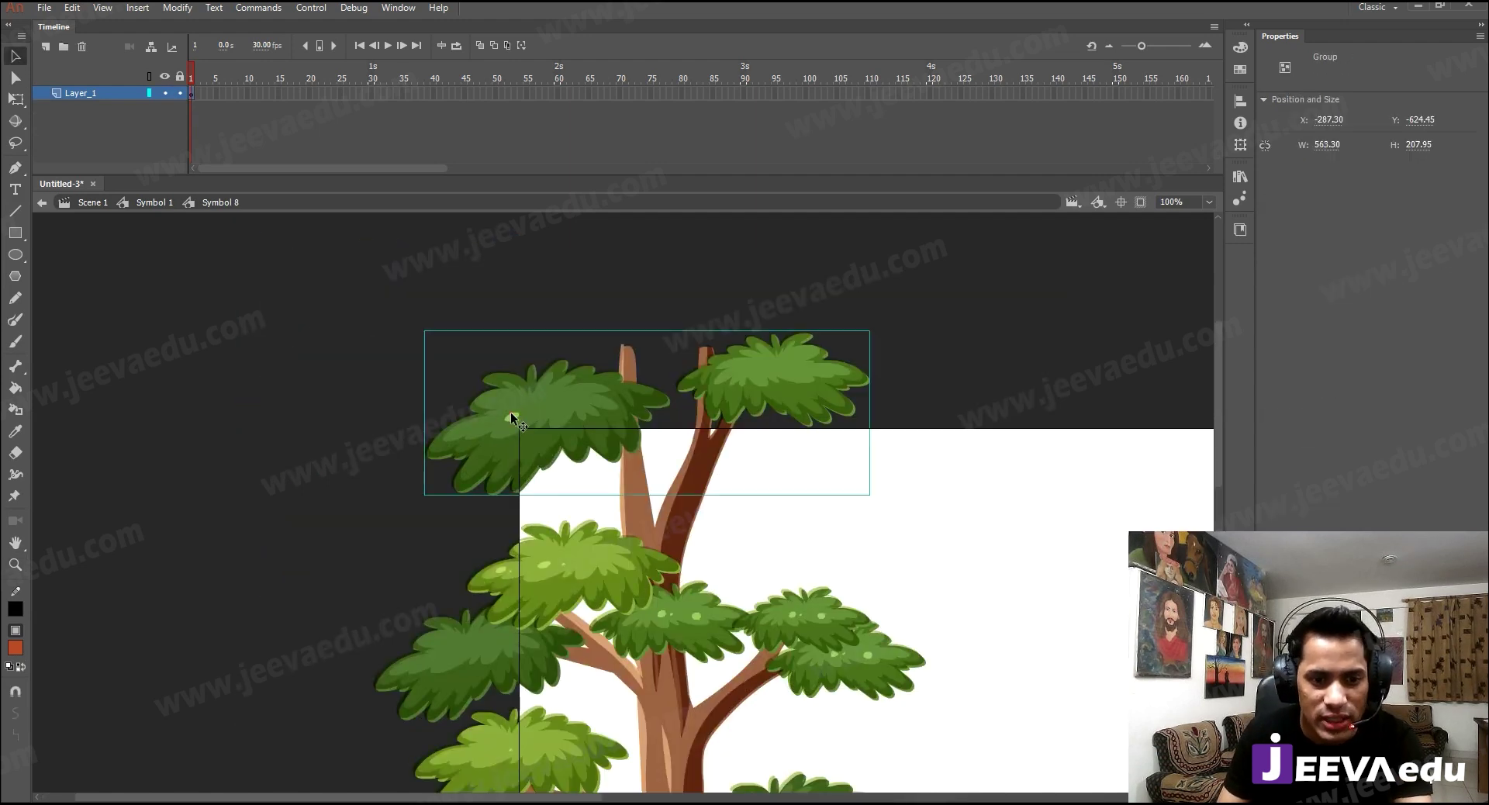
pyautogui.doubleClick(534, 411)
pyautogui.press('z')
pyautogui.click(496, 358)
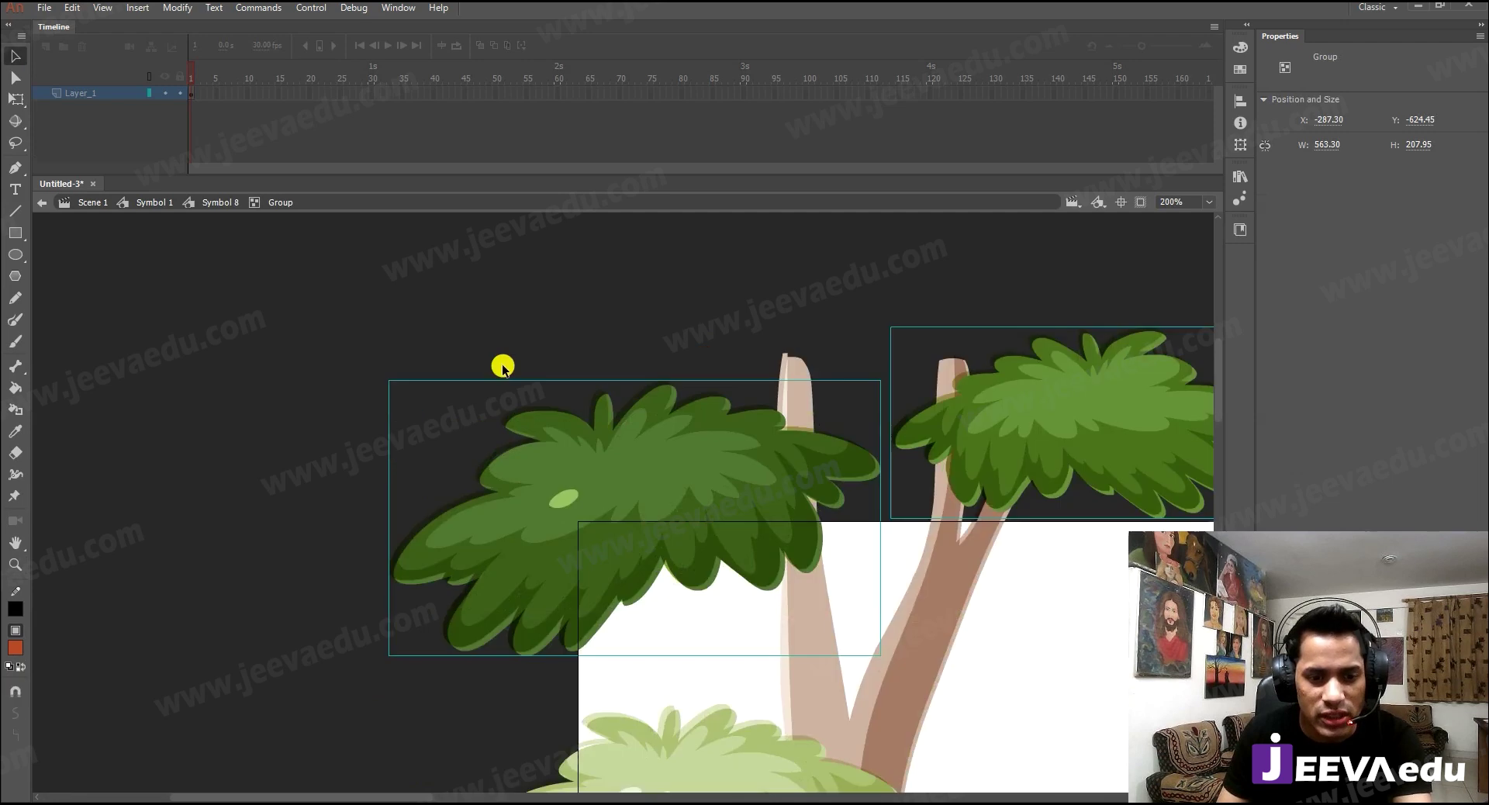
pyautogui.doubleClick(562, 483)
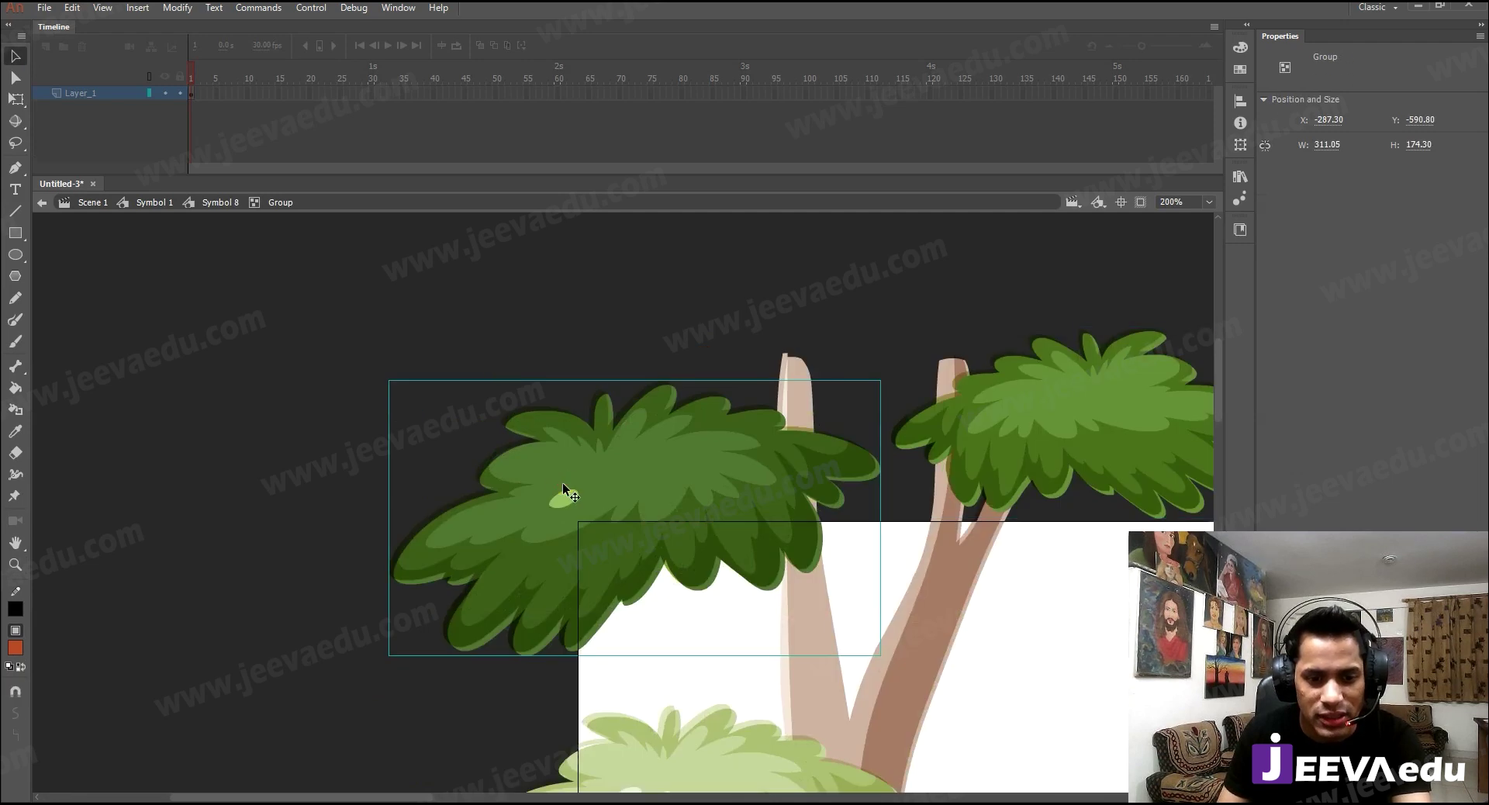
pyautogui.doubleClick(600, 460)
# - Try moving the shapes of the left leaf clump out of place and undo both moves
pyautogui.moveTo(598, 459); pyautogui.dragTo(601, 505)
pyautogui.hotkey('ctrl', 'z')
pyautogui.moveTo(768, 406); pyautogui.dragTo(768, 347)
pyautogui.hotkey('ctrl', 'z')
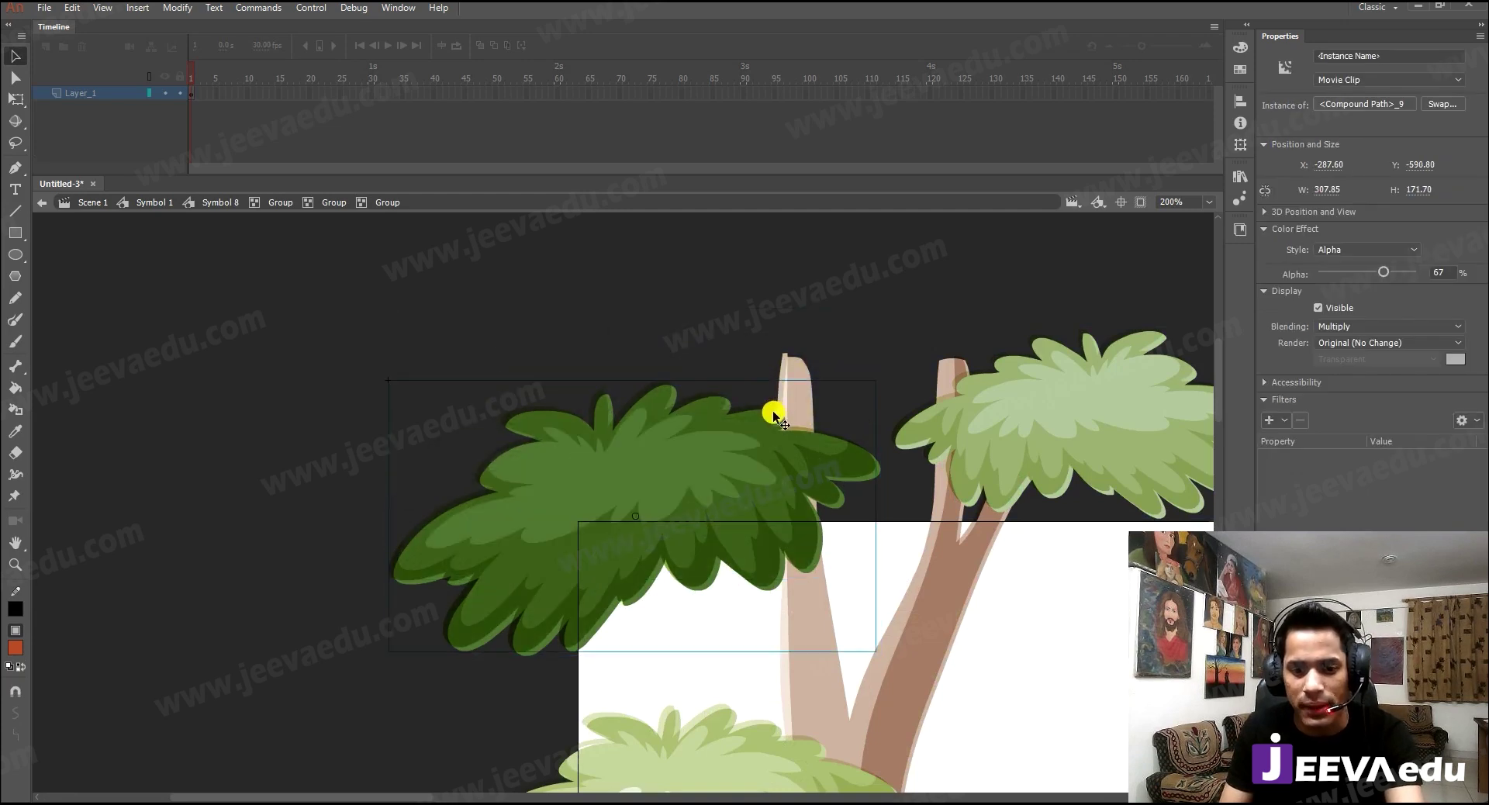
# - Inspect the <Compound Path>_9 overlay of the left leaf clump and break the mid-green leaf shape apart
pyautogui.doubleClick(769, 413)
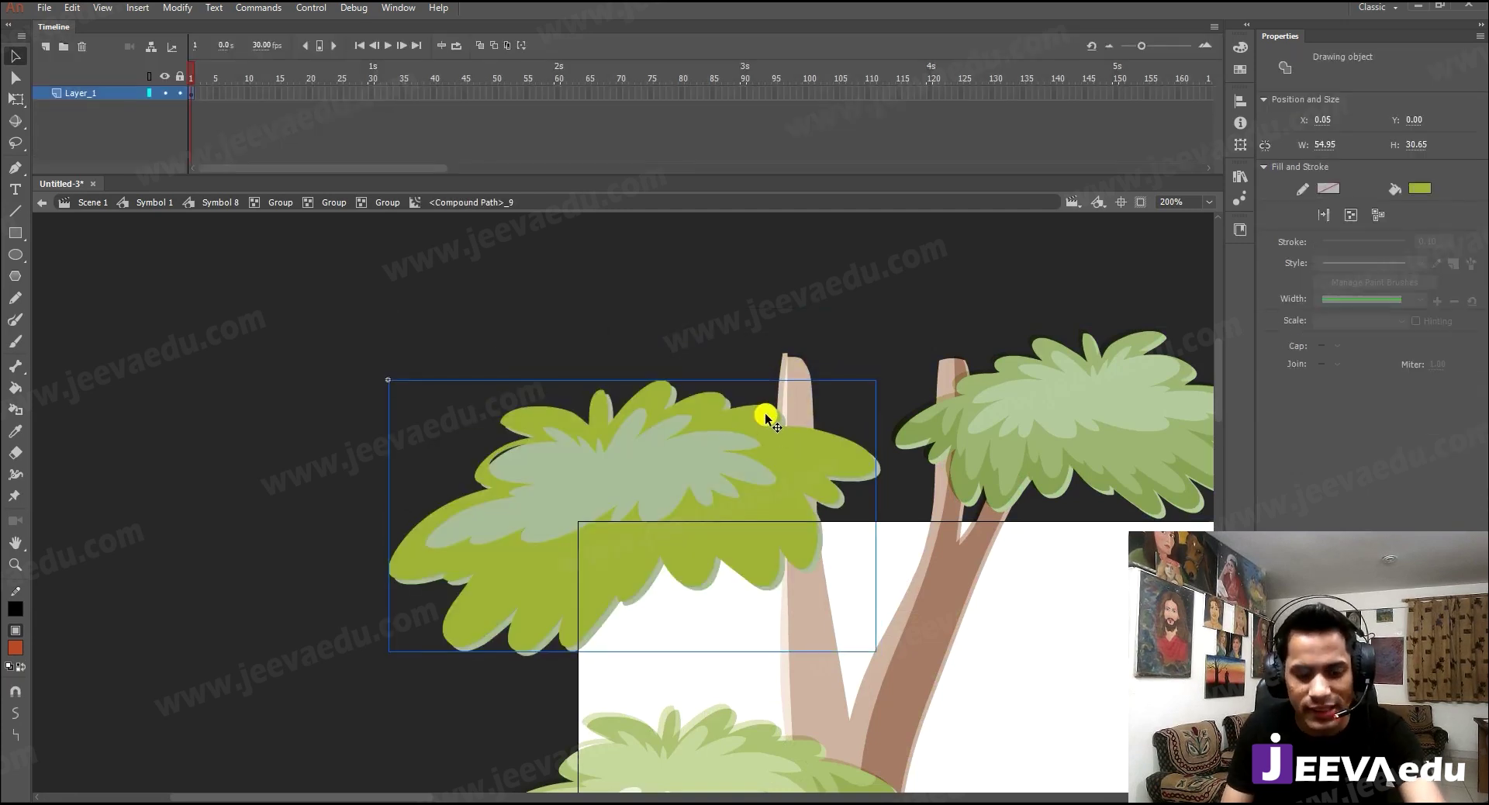
pyautogui.doubleClick(690, 325)
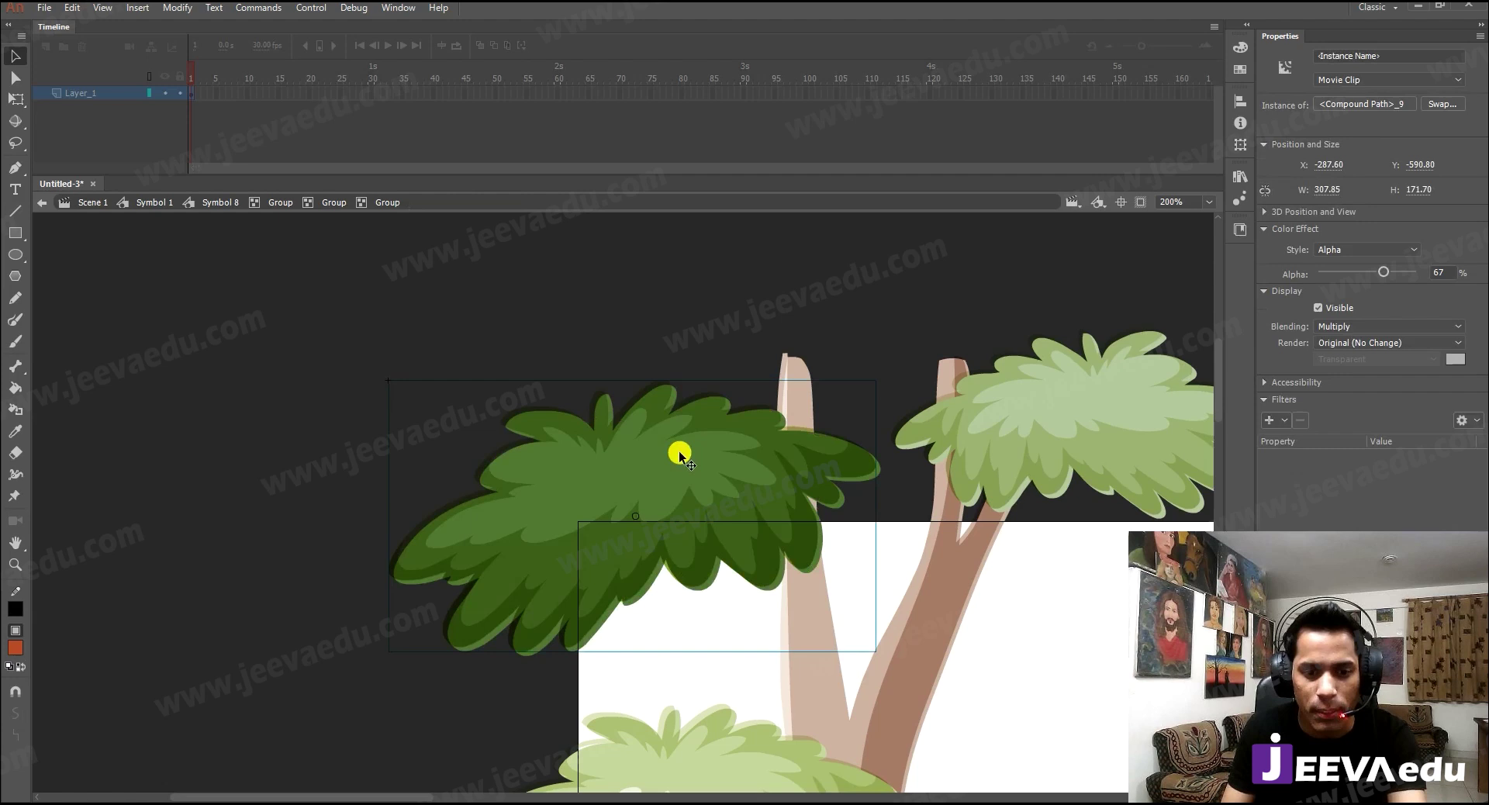
pyautogui.click(616, 481)
pyautogui.hotkey('ctrl', 'b')
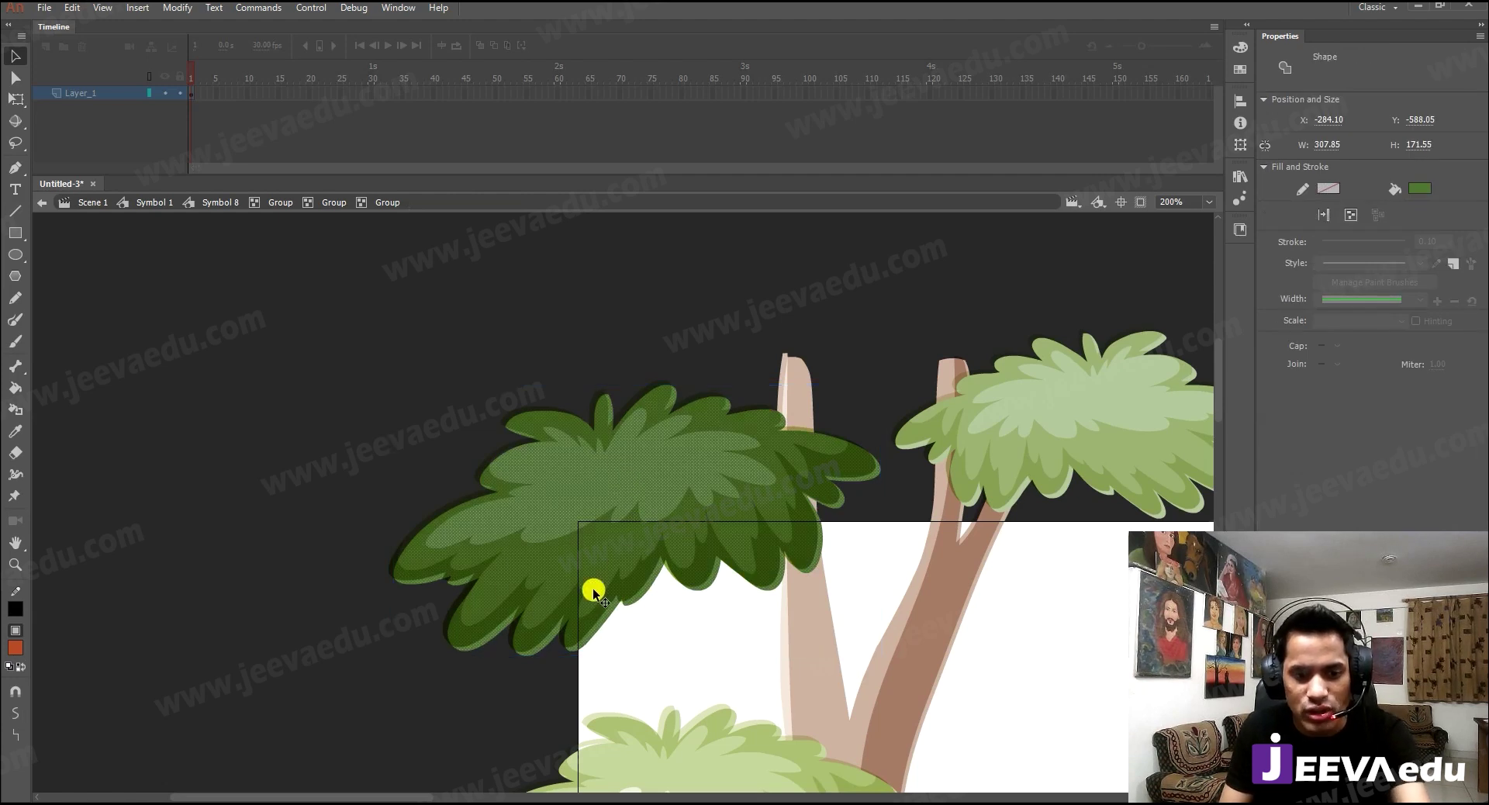
# - Step out of the nested leaf groups to the group that holds both top foliage clumps
pyautogui.doubleClick(405, 359)
pyautogui.press('z')
pyautogui.keyDown('alt'); pyautogui.click(602, 463); pyautogui.keyUp('alt')
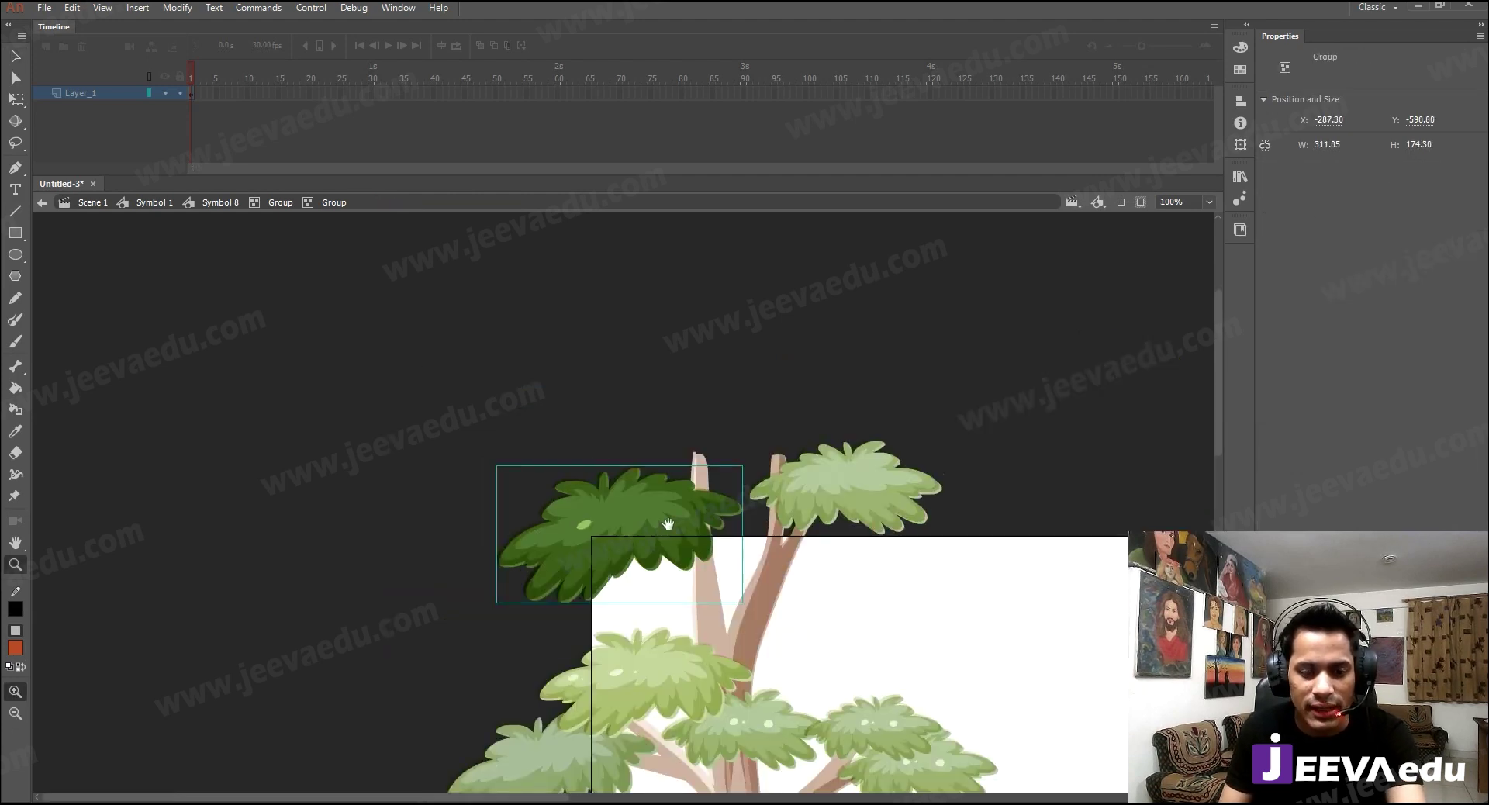
pyautogui.keyDown('alt'); pyautogui.click(668, 523); pyautogui.keyUp('alt')
pyautogui.press('v')
pyautogui.doubleClick(590, 346)
pyautogui.press('space')
pyautogui.moveTo(695, 509); pyautogui.dragTo(552, 397)
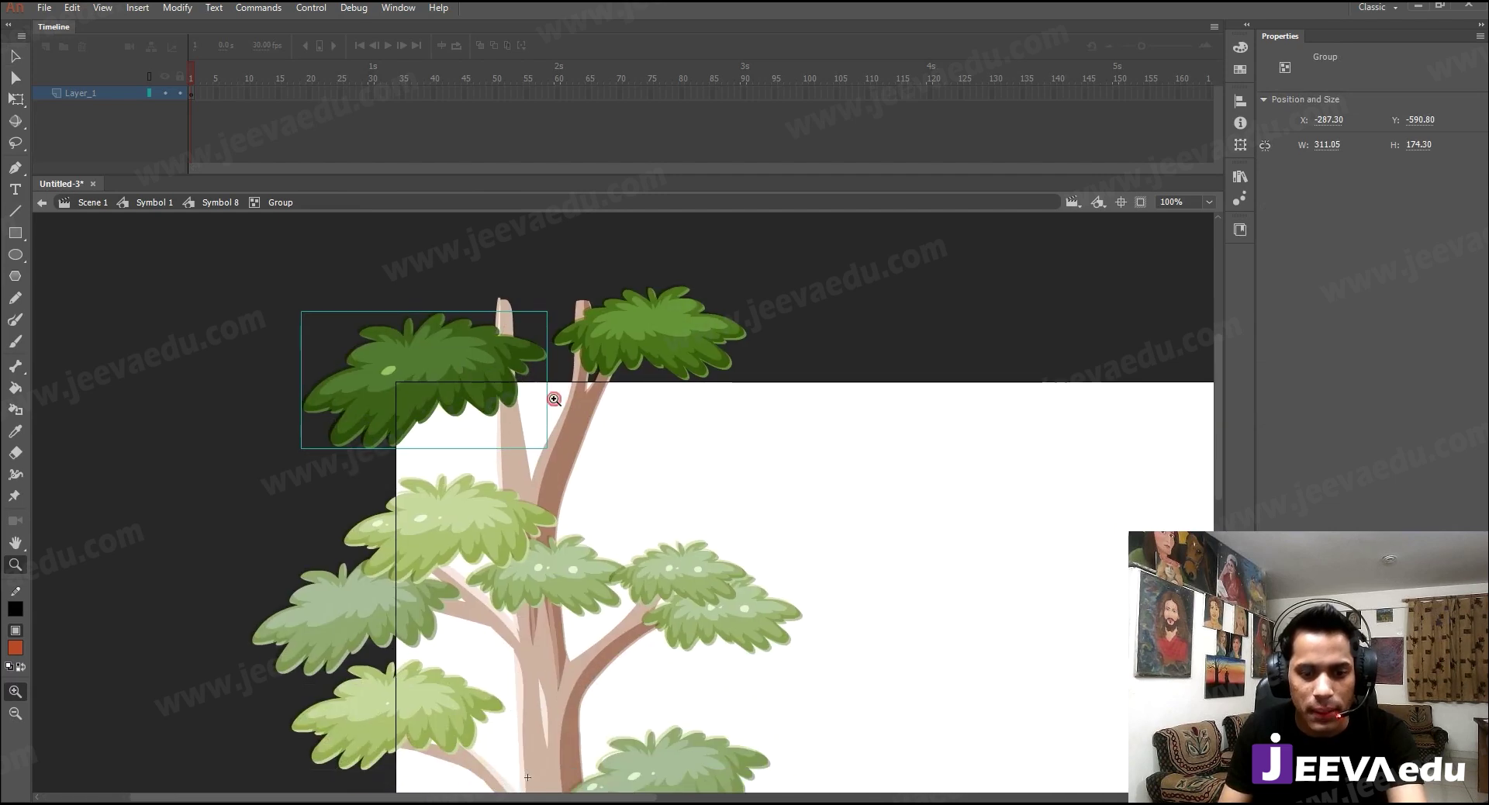
# - Examine the two top foliage clumps individually and as one combined group within the tree symbol
pyautogui.moveTo(488, 359)
pyautogui.mouseDown()
pyautogui.moveTo(388, 370)
pyautogui.moveTo(488, 366)
pyautogui.mouseUp()
pyautogui.click(654, 332)
pyautogui.click(480, 385)
pyautogui.click(606, 342)
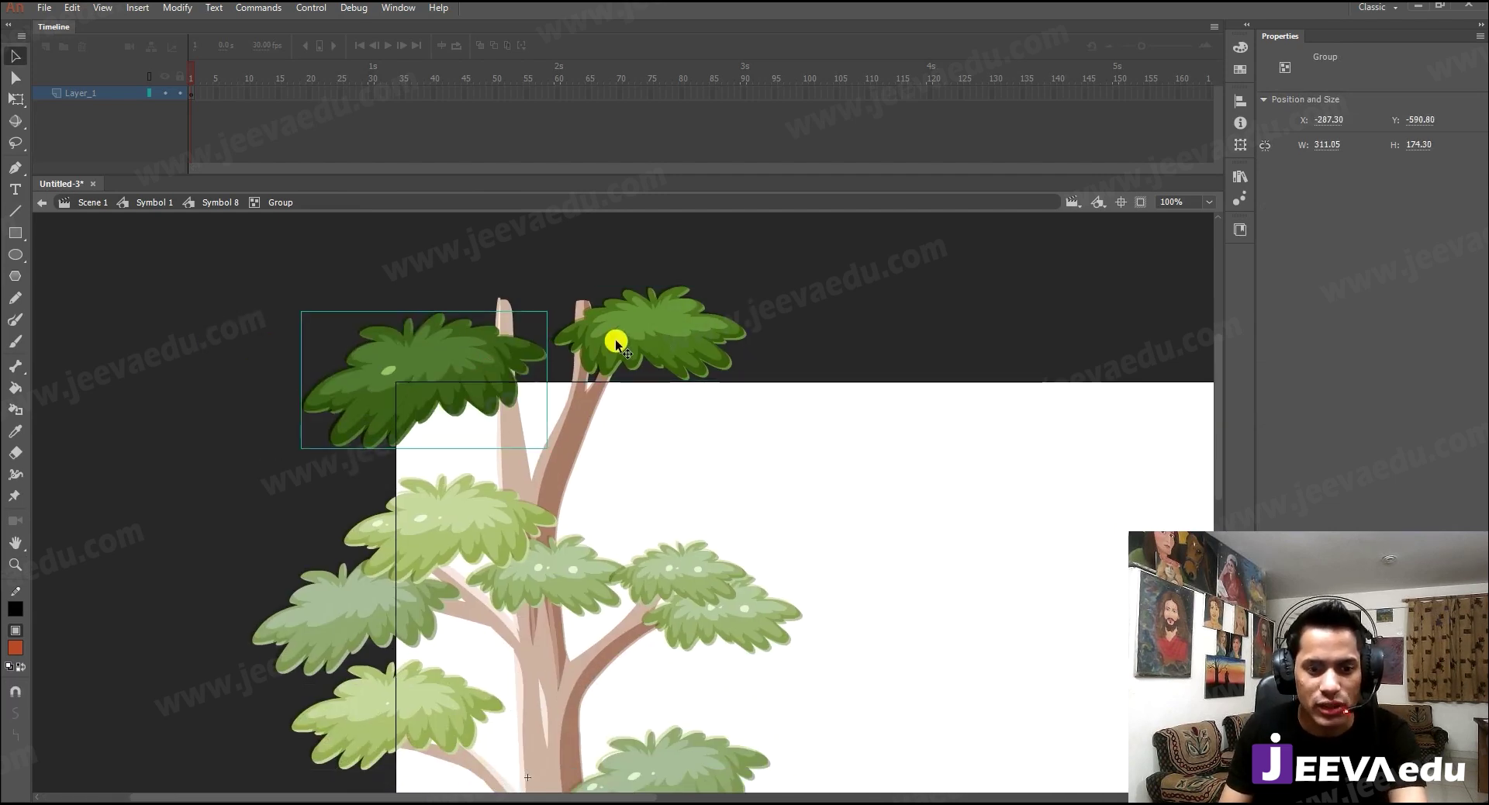
pyautogui.click(620, 337)
pyautogui.doubleClick(603, 481)
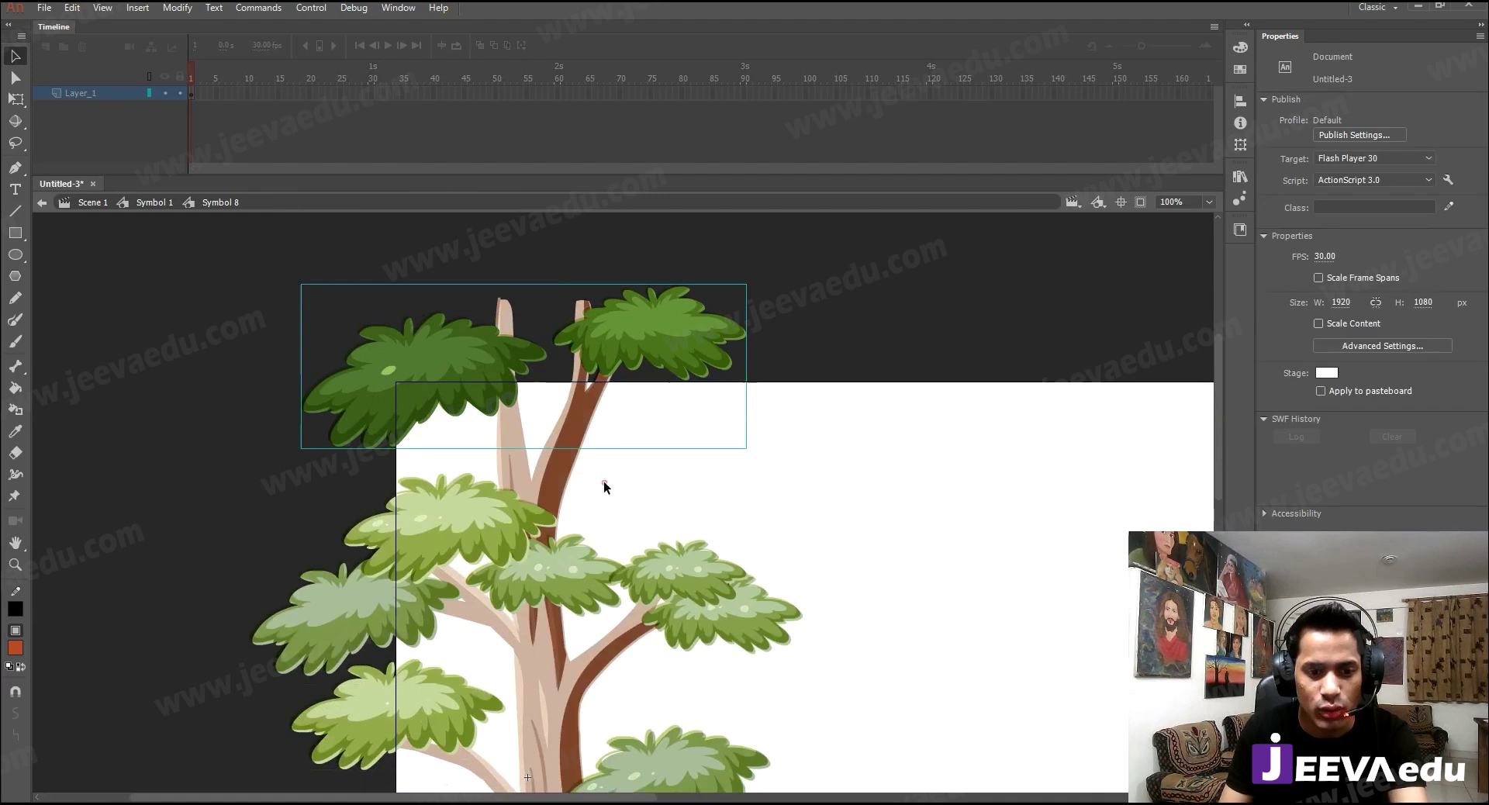
pyautogui.press('z')
pyautogui.keyDown('alt'); pyautogui.click(543, 428); pyautogui.keyUp('alt')
pyautogui.click(499, 433)
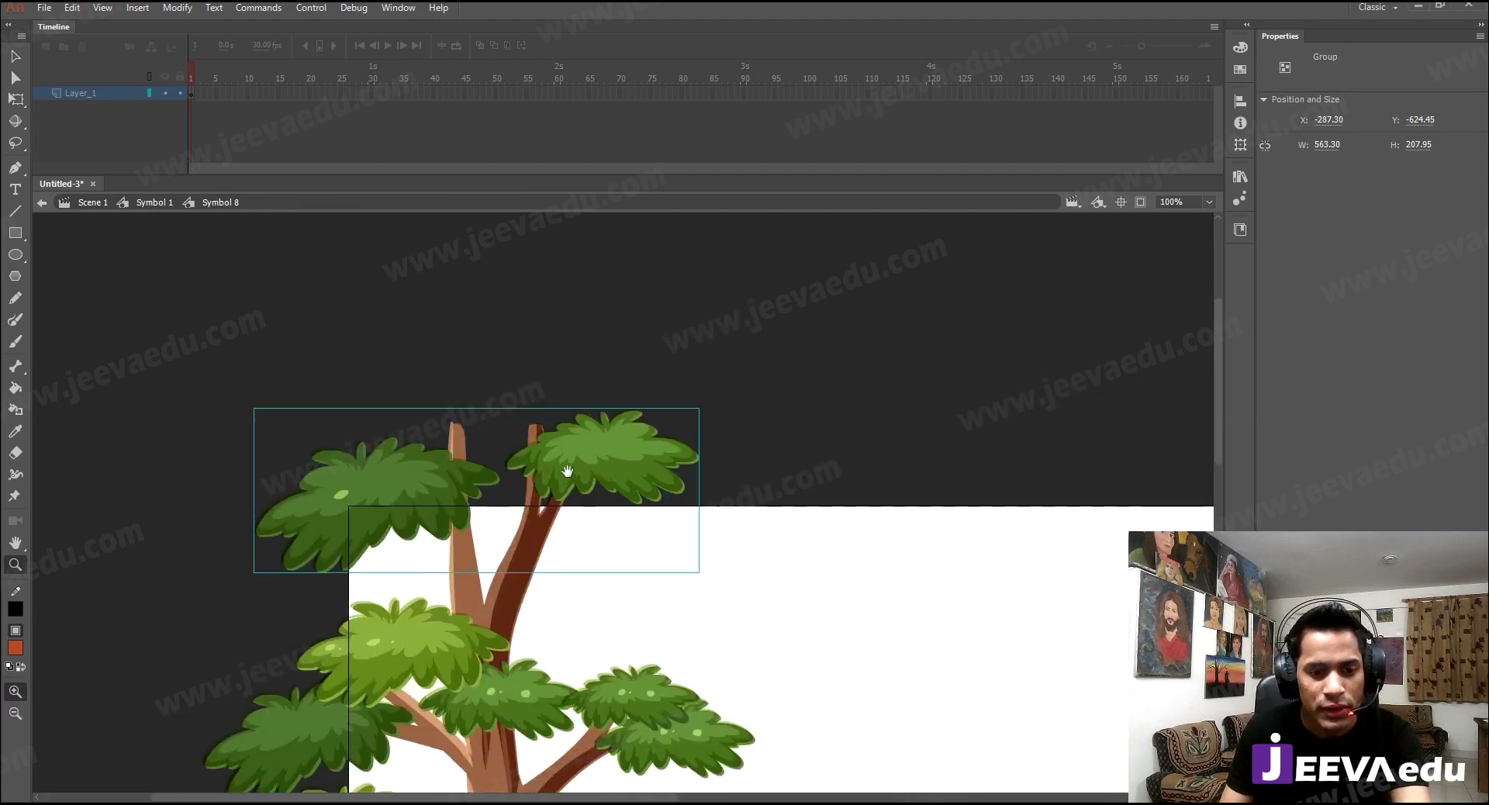
pyautogui.press('v')
pyautogui.click(424, 505)
pyautogui.moveTo(603, 556); pyautogui.dragTo(668, 430)
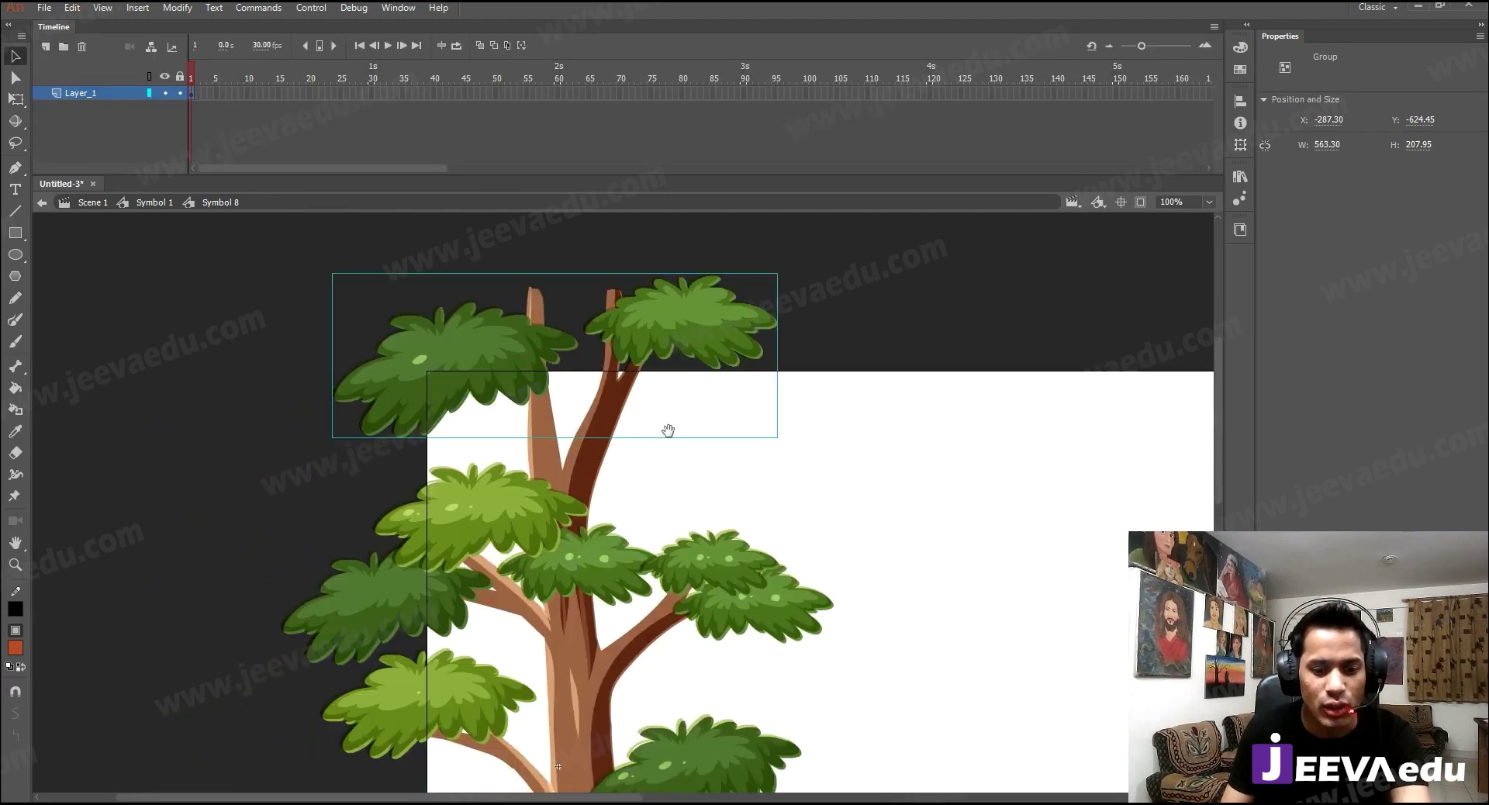
# - Convert the left clump in the top foliage group to a graphic symbol, and try a copy over the right clump
pyautogui.doubleClick(569, 387)
pyautogui.click(527, 360)
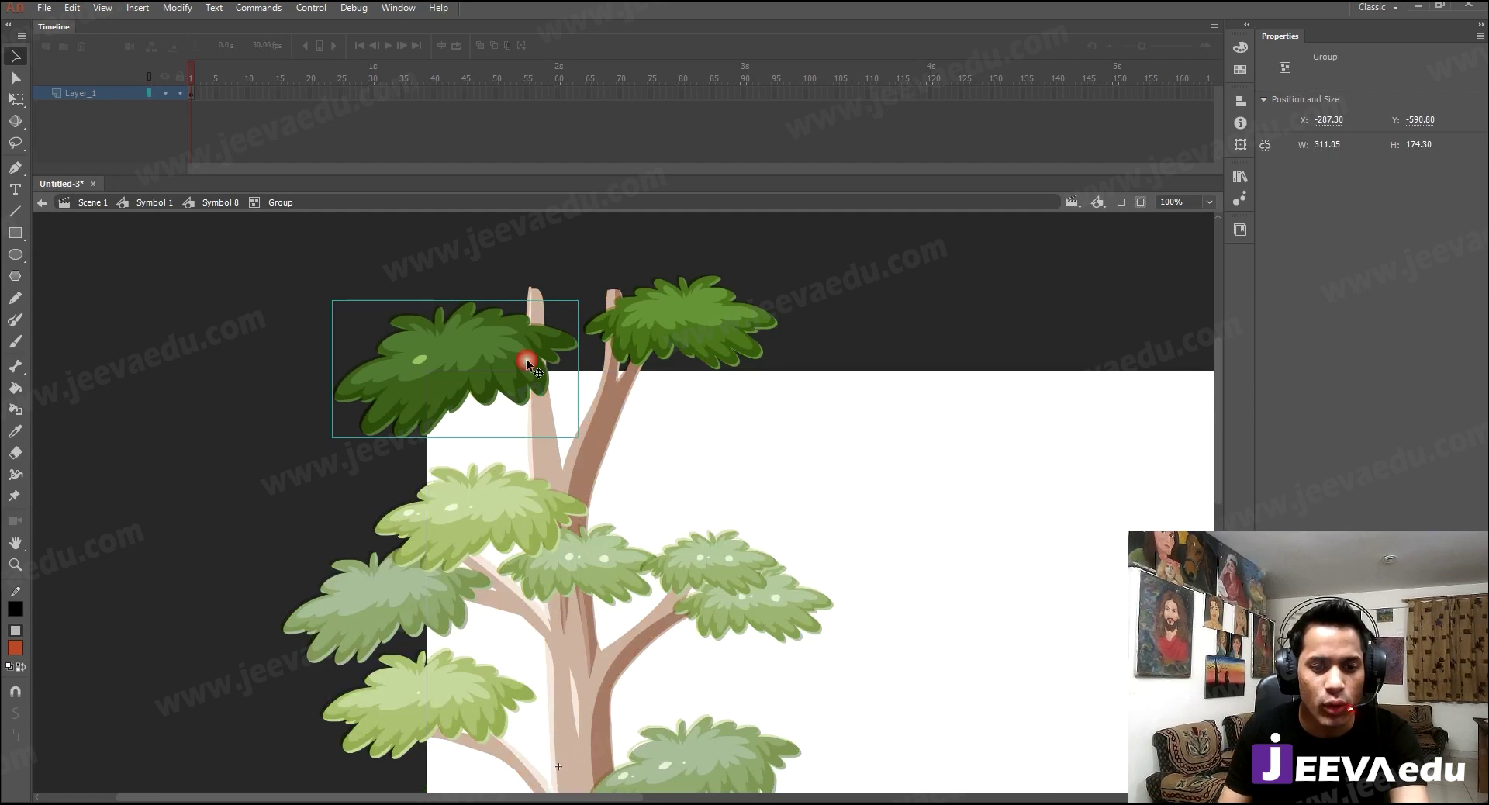
pyautogui.press('F8')
pyautogui.press('Return')
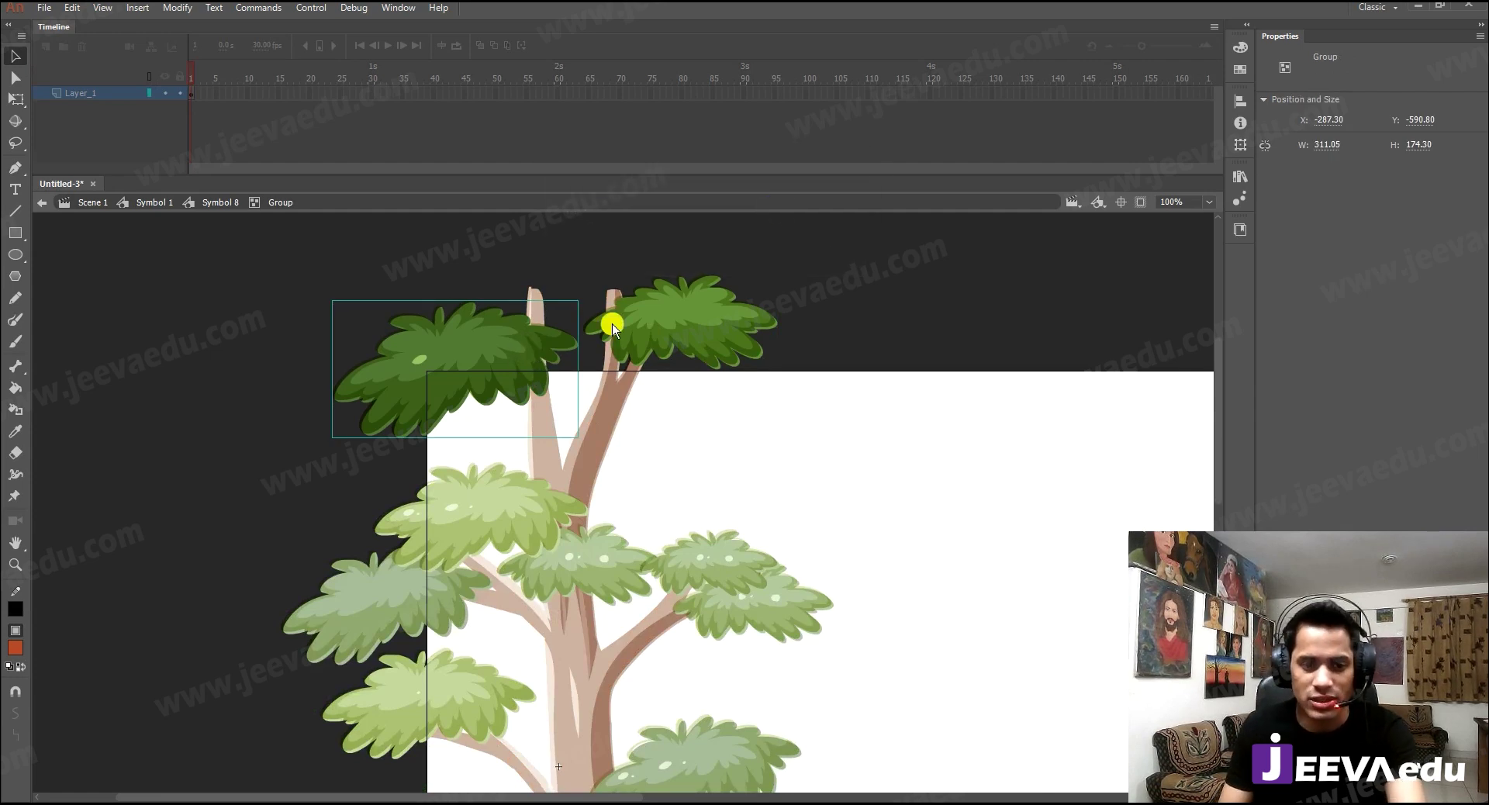
pyautogui.moveTo(531, 358); pyautogui.dragTo(730, 341)
pyautogui.press('Delete')
# - Convert the right clump of the top foliage group to a graphic symbol and return to the tree symbol
pyautogui.click(711, 347)
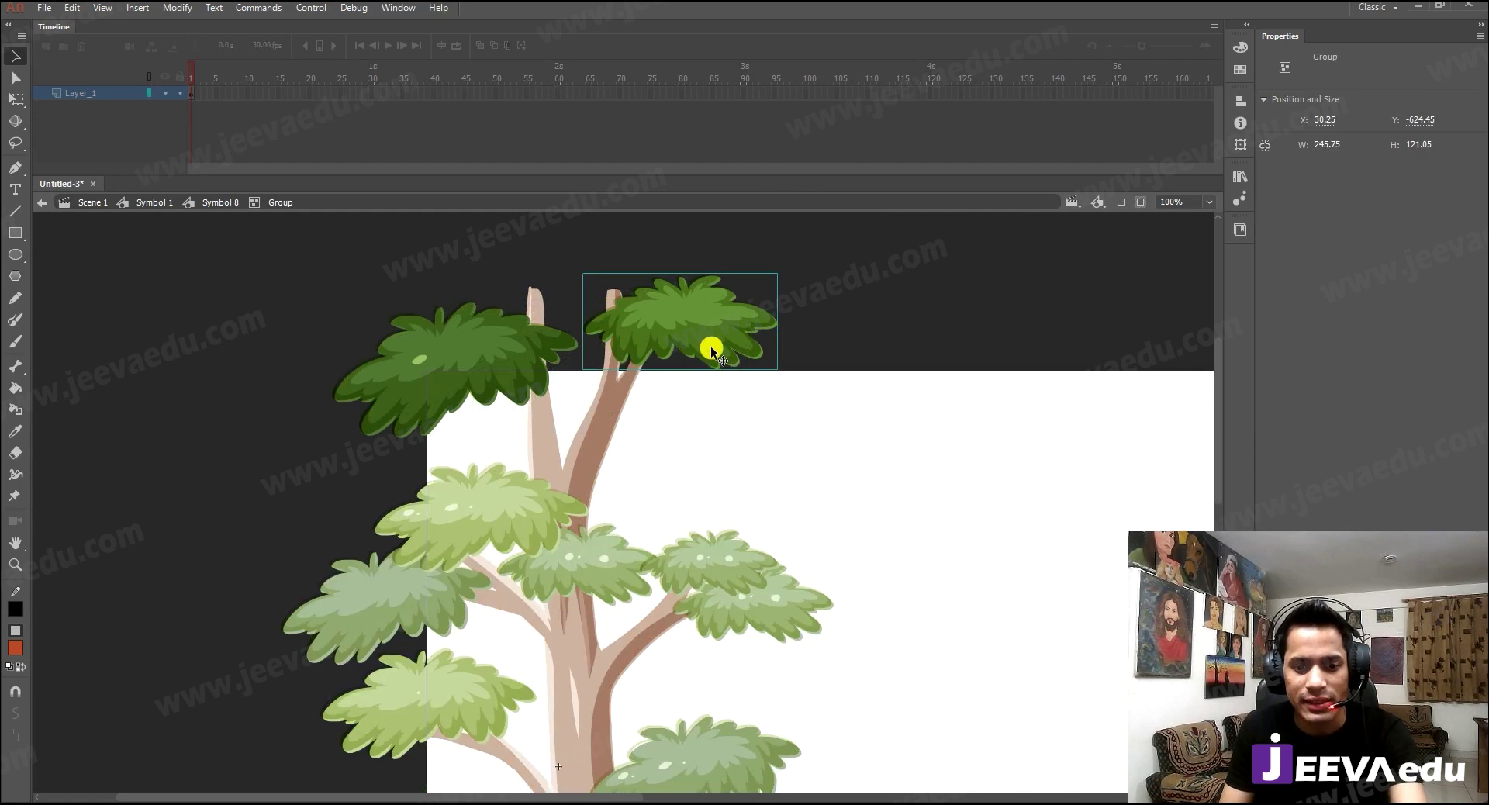
pyautogui.press('F8')
pyautogui.press('Return')
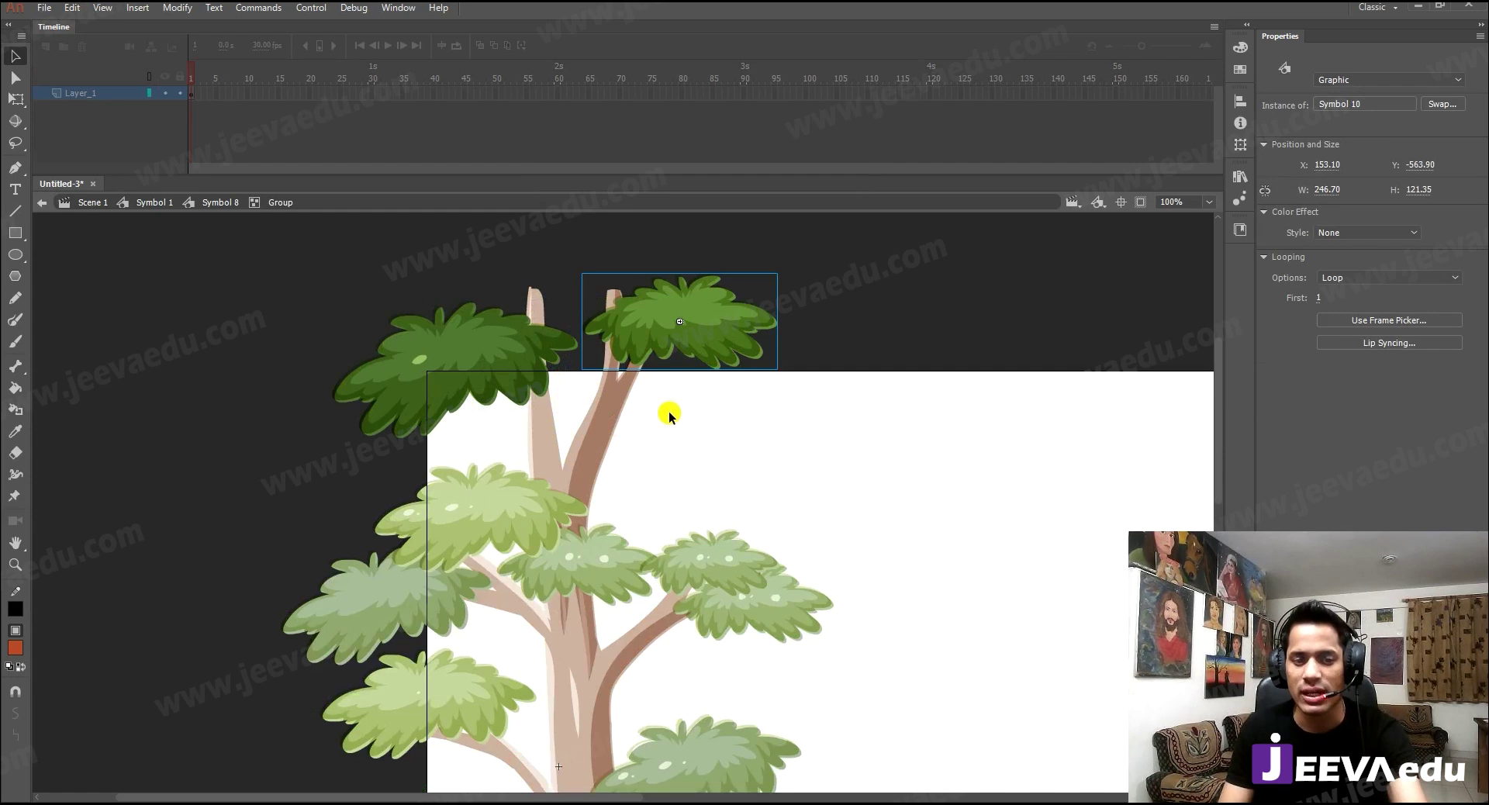
pyautogui.doubleClick(664, 467)
pyautogui.press('z')
pyautogui.keyDown('alt'); pyautogui.click(526, 497); pyautogui.keyUp('alt')
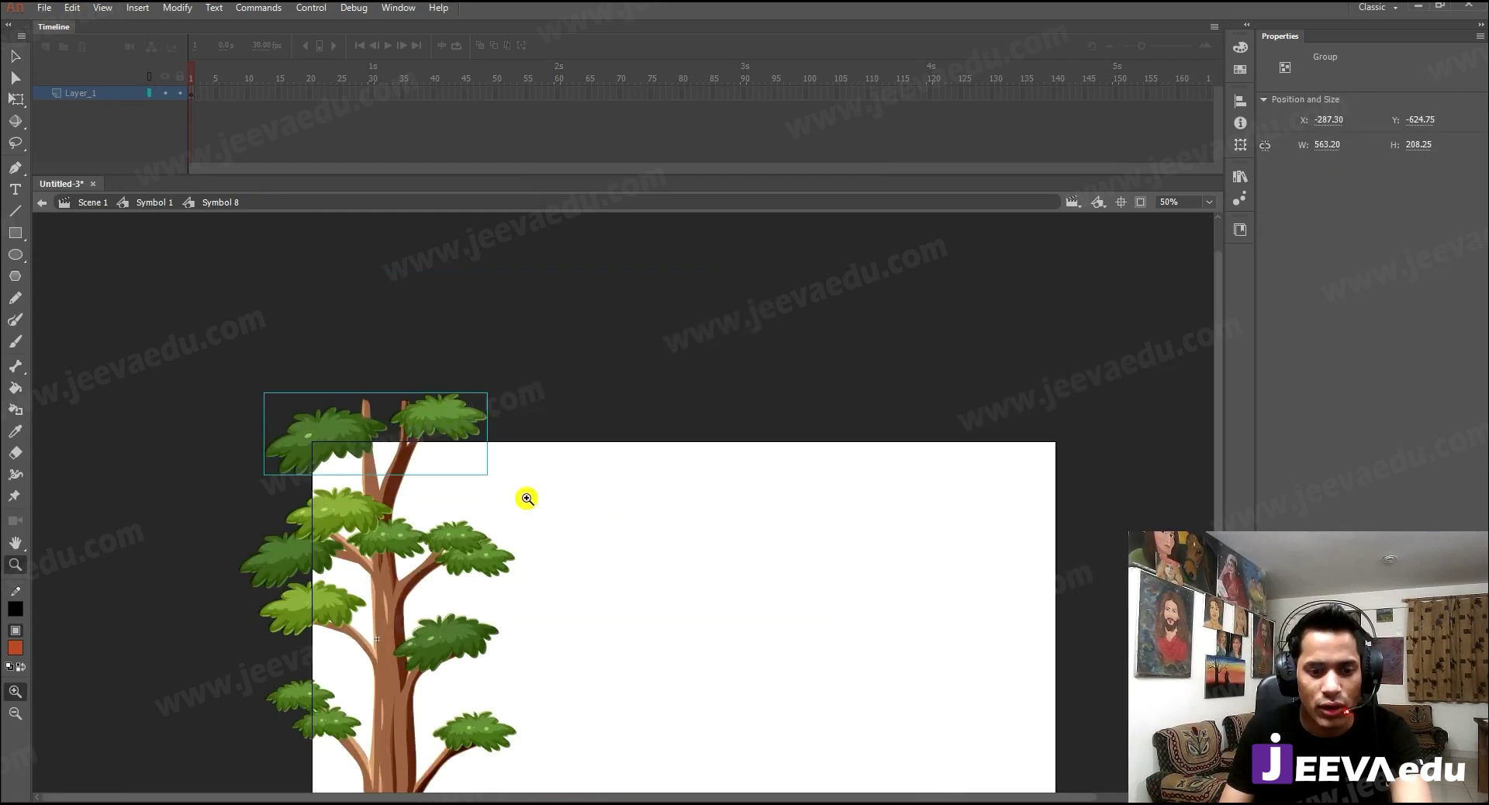
# - Break apart the group holding the two top foliage clumps into separate symbol instances
pyautogui.click(360, 538)
pyautogui.moveTo(514, 570); pyautogui.dragTo(545, 519)
pyautogui.moveTo(568, 469); pyautogui.dragTo(565, 513)
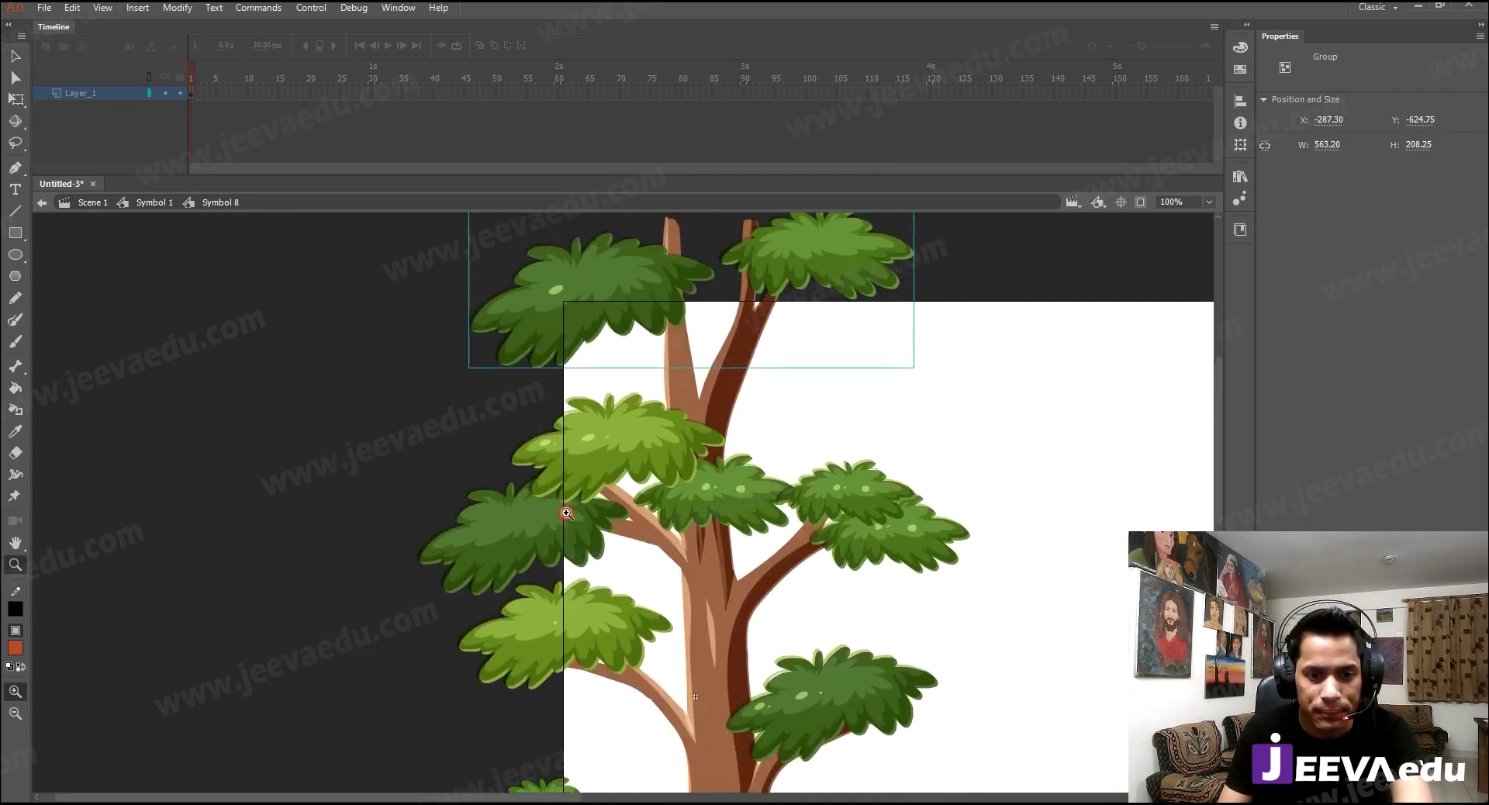
pyautogui.hotkey('ctrl', 'b')
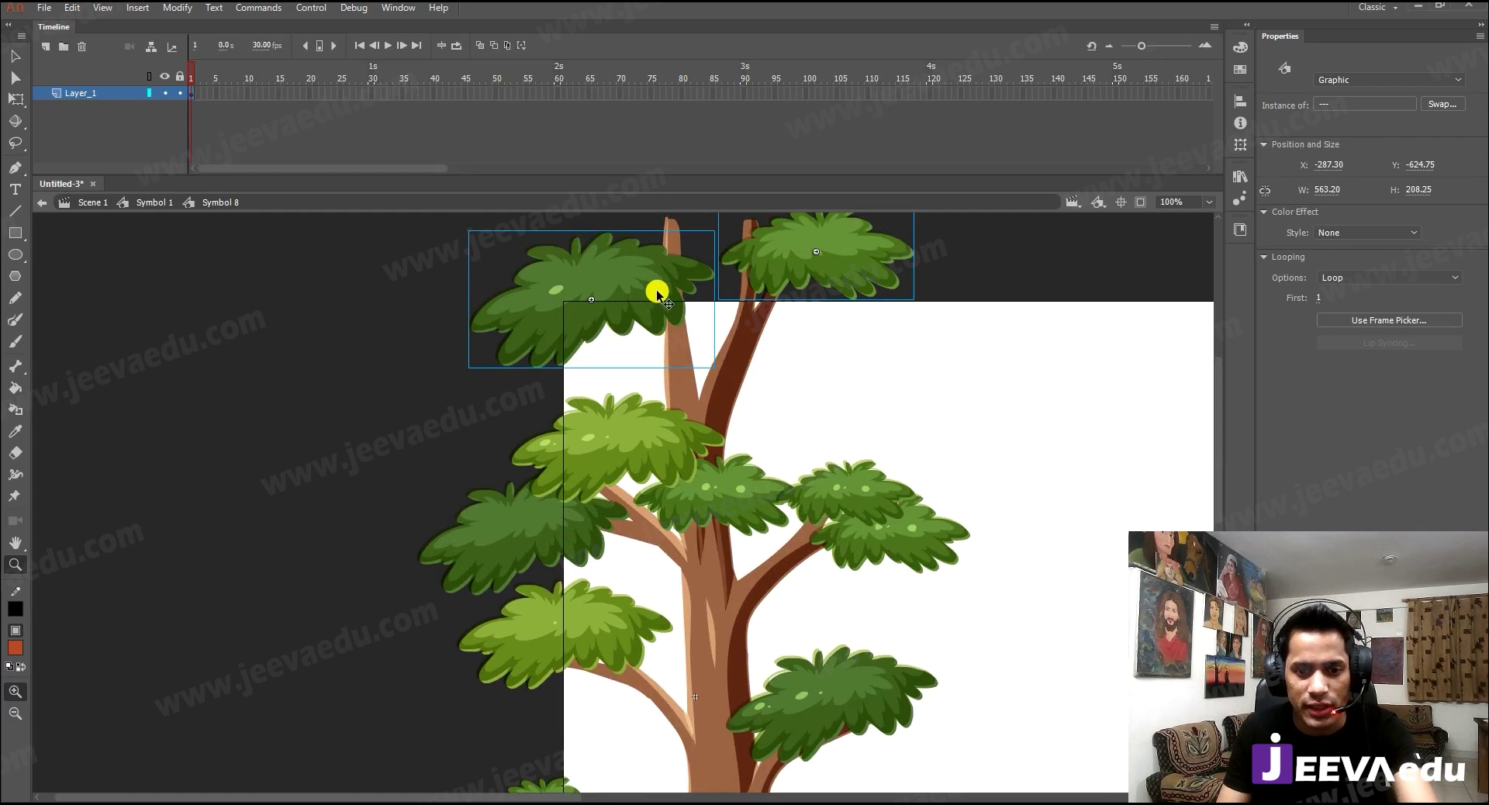
pyautogui.keyDown('alt'); pyautogui.click(619, 368); pyautogui.keyUp('alt')
pyautogui.click(602, 465)
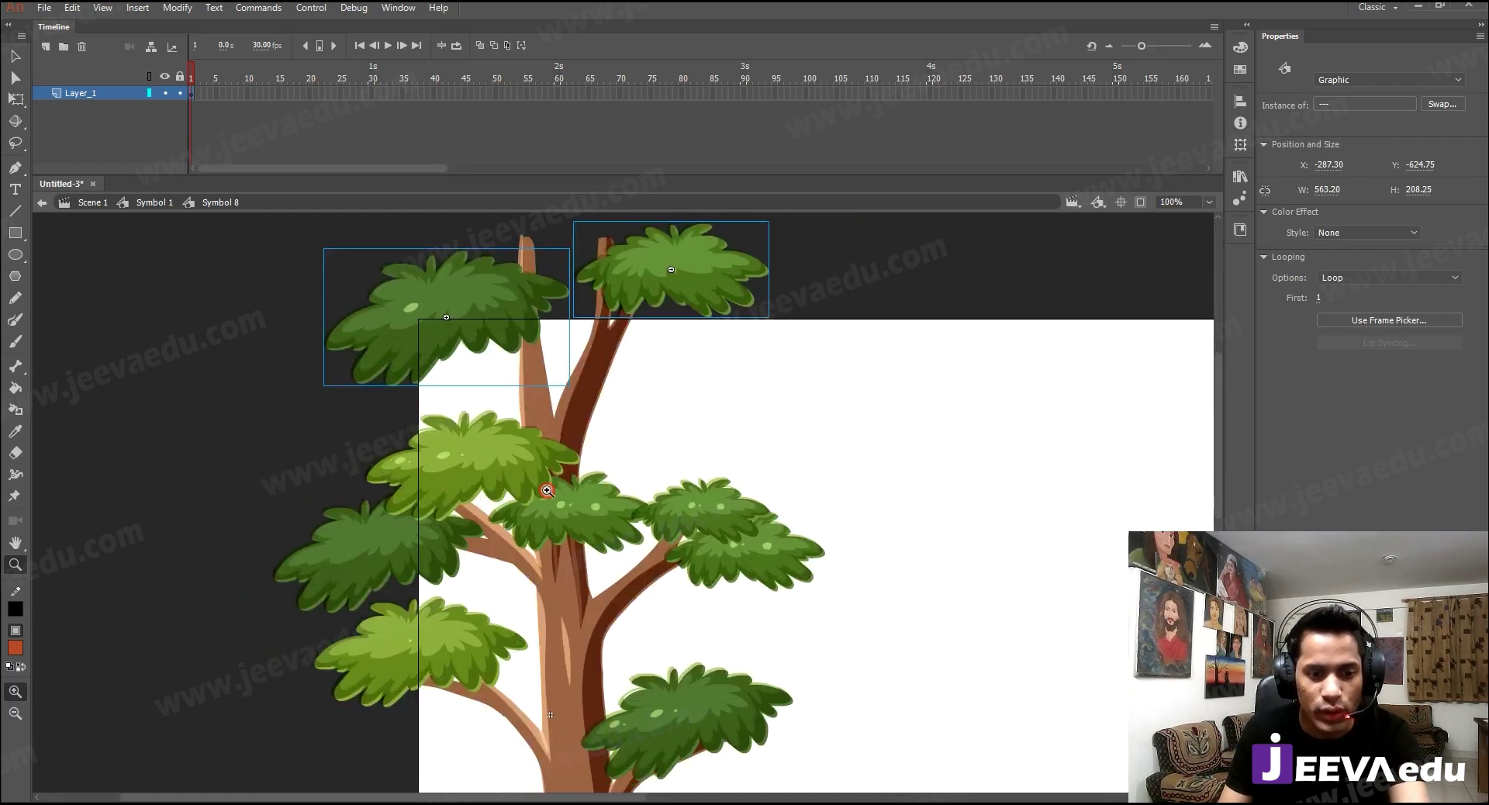
pyautogui.press('v')
# - Place a copy of the top left foliage clump over the dark middle-left clump, scaled down to about 255 × 143
pyautogui.click(514, 464)
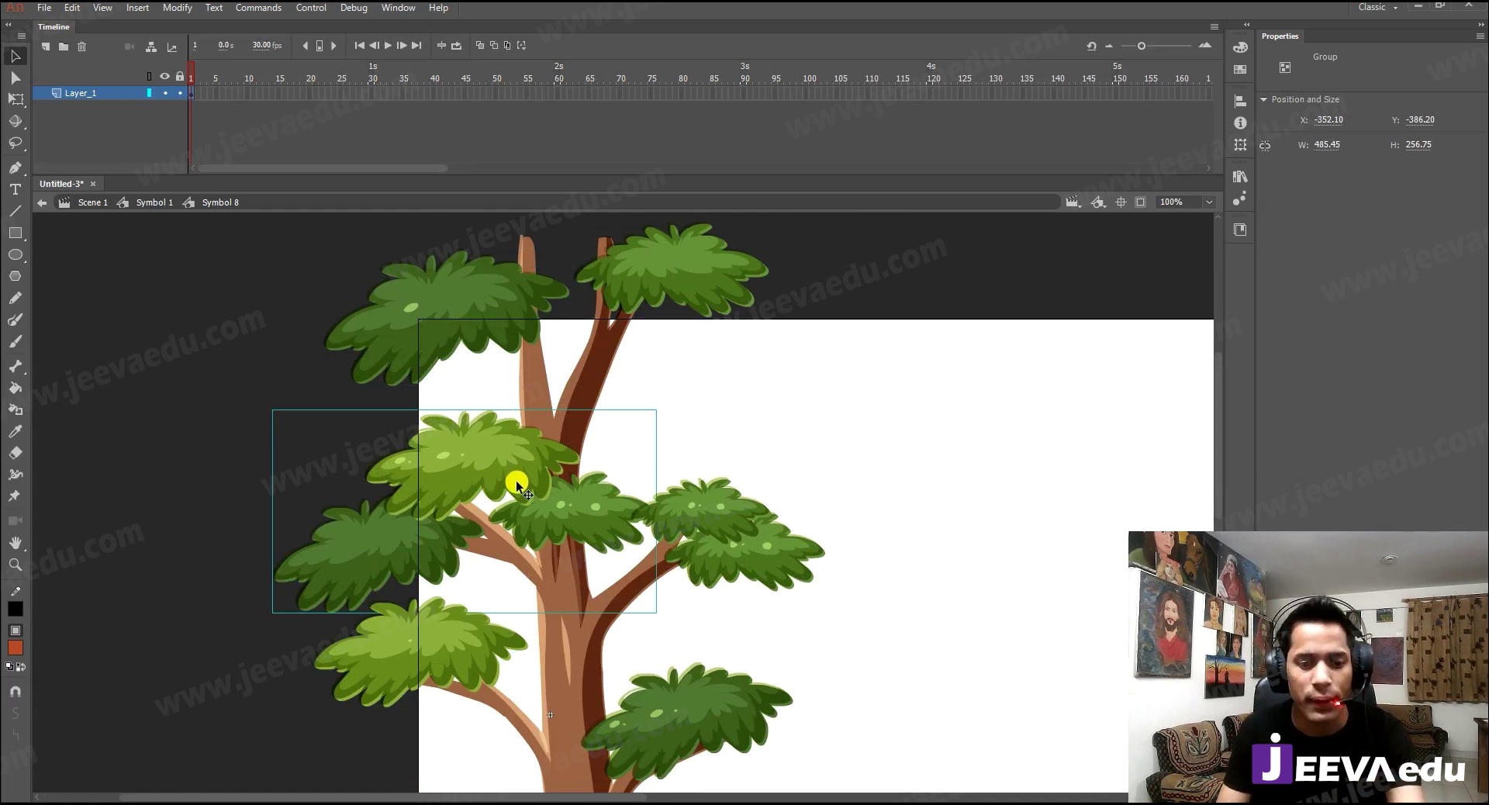
pyautogui.click(449, 298)
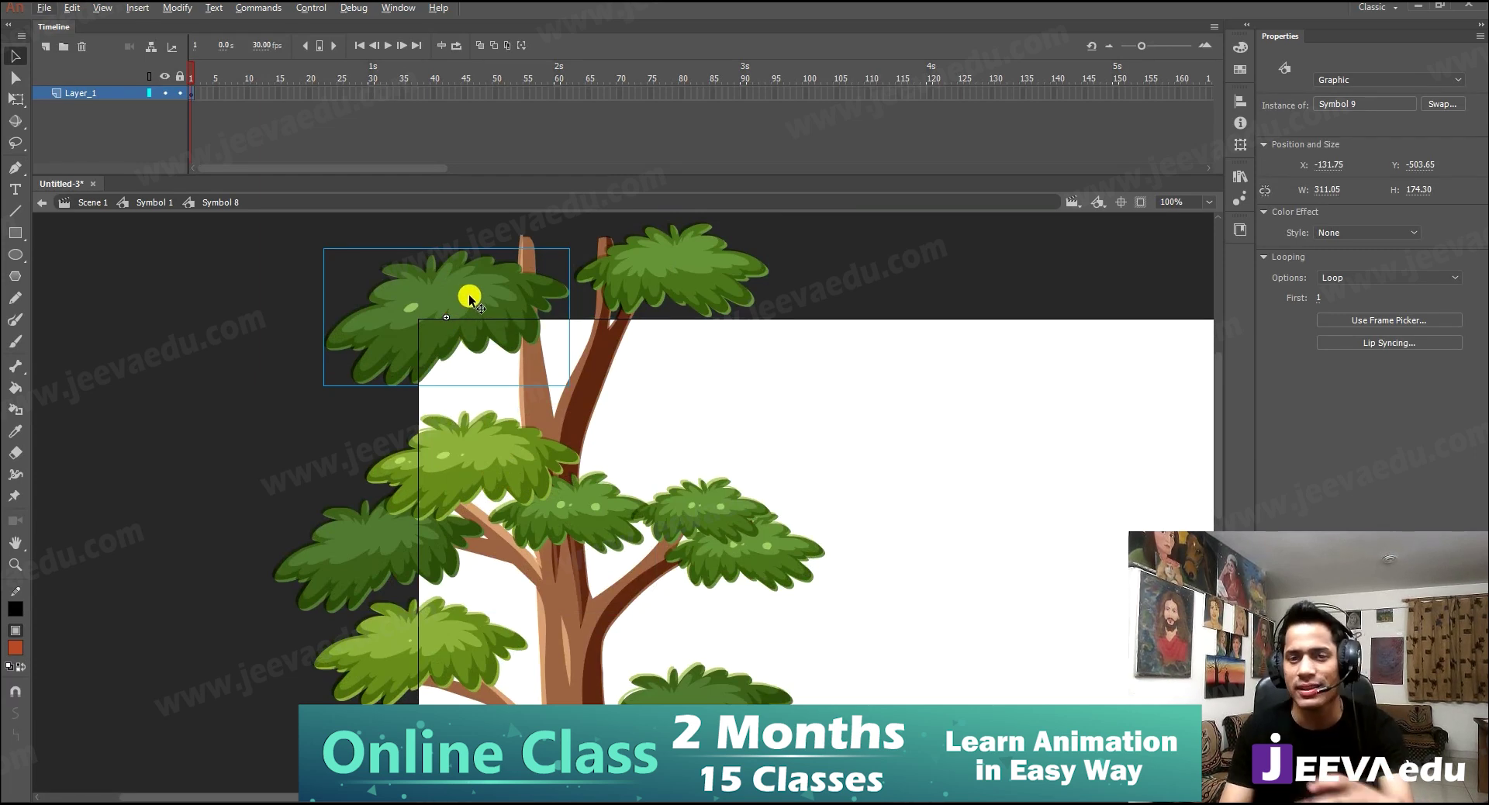
pyautogui.moveTo(468, 294); pyautogui.dragTo(387, 542)
pyautogui.press('q')
pyautogui.moveTo(488, 497)
pyautogui.mouseDown()
pyautogui.moveTo(451, 518)
pyautogui.moveTo(466, 491)
pyautogui.mouseUp()
pyautogui.hotkey('ctrl', 'z')
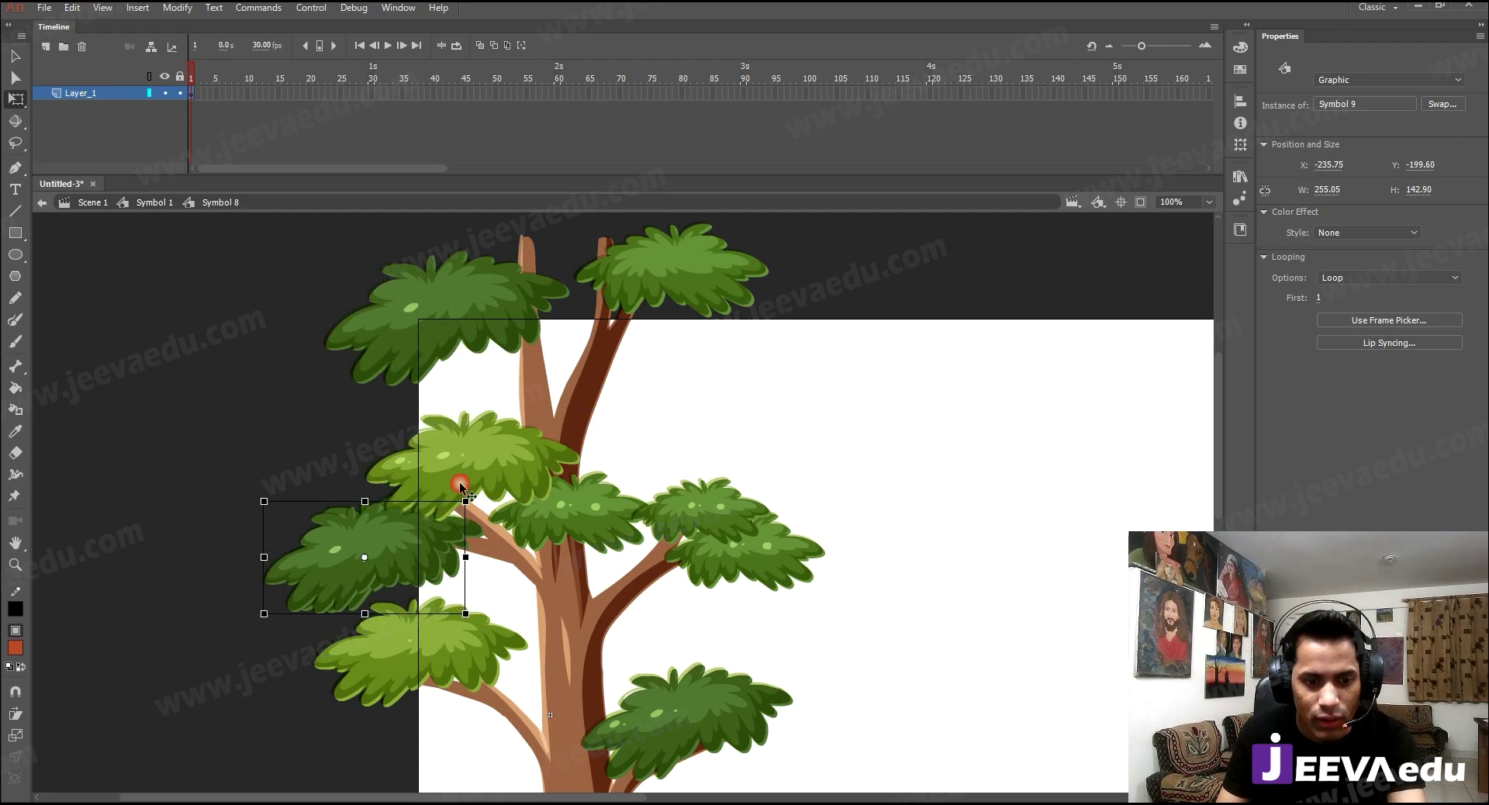
# - Replace the original middle foliage group with a copy of the top right clump on the upper left branch, flipped horizontally
pyautogui.click(475, 535)
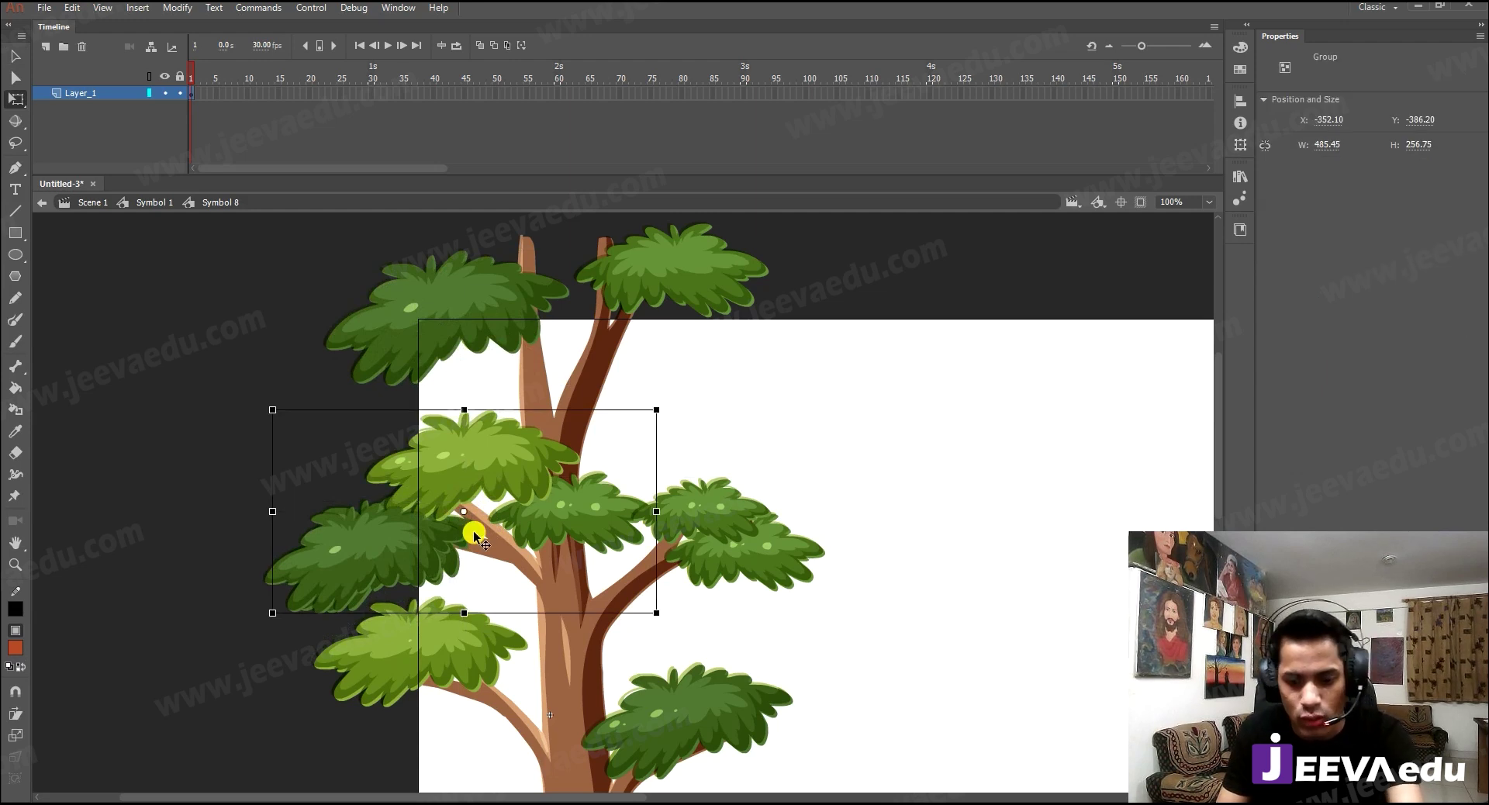
pyautogui.press('Delete')
pyautogui.click(705, 281)
pyautogui.moveTo(704, 281); pyautogui.dragTo(492, 485)
pyautogui.click(558, 448)
pyautogui.click(177, 9)
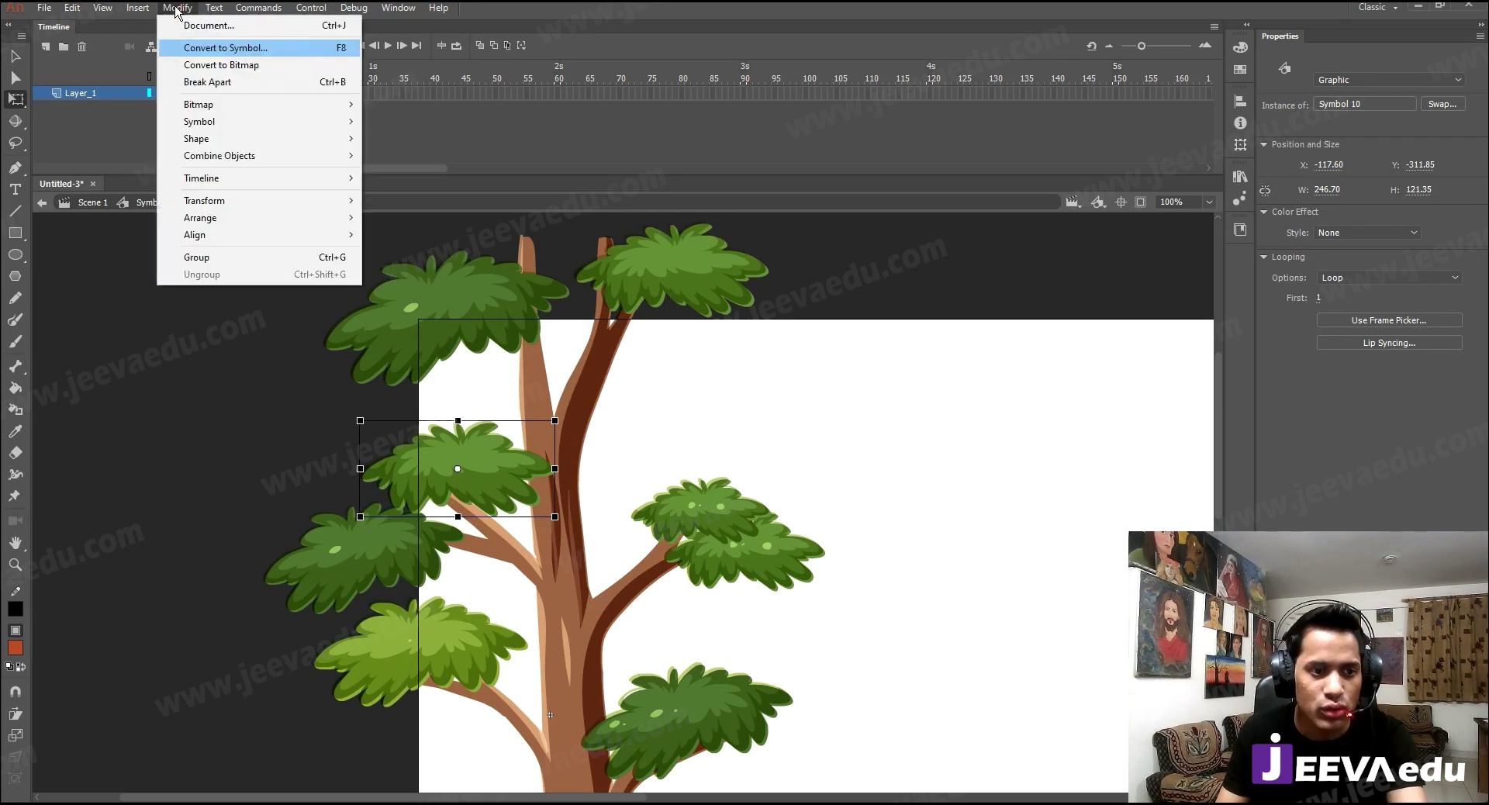
pyautogui.moveTo(233, 200)
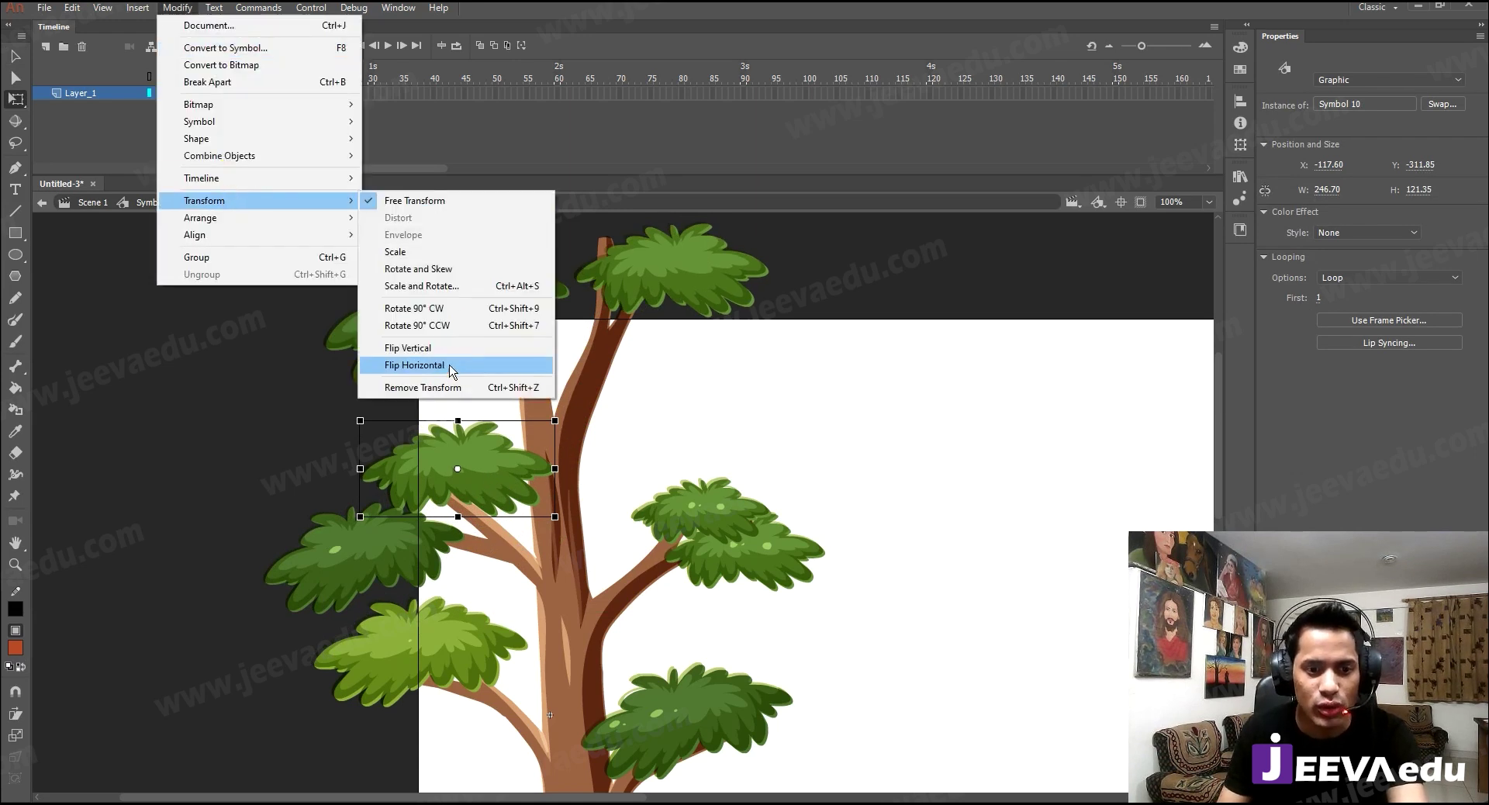
pyautogui.click(403, 366)
# - Duplicate the new medium-green clump over the trunk just to its lower right and flip the duplicate horizontally
pyautogui.moveTo(512, 496); pyautogui.dragTo(593, 562)
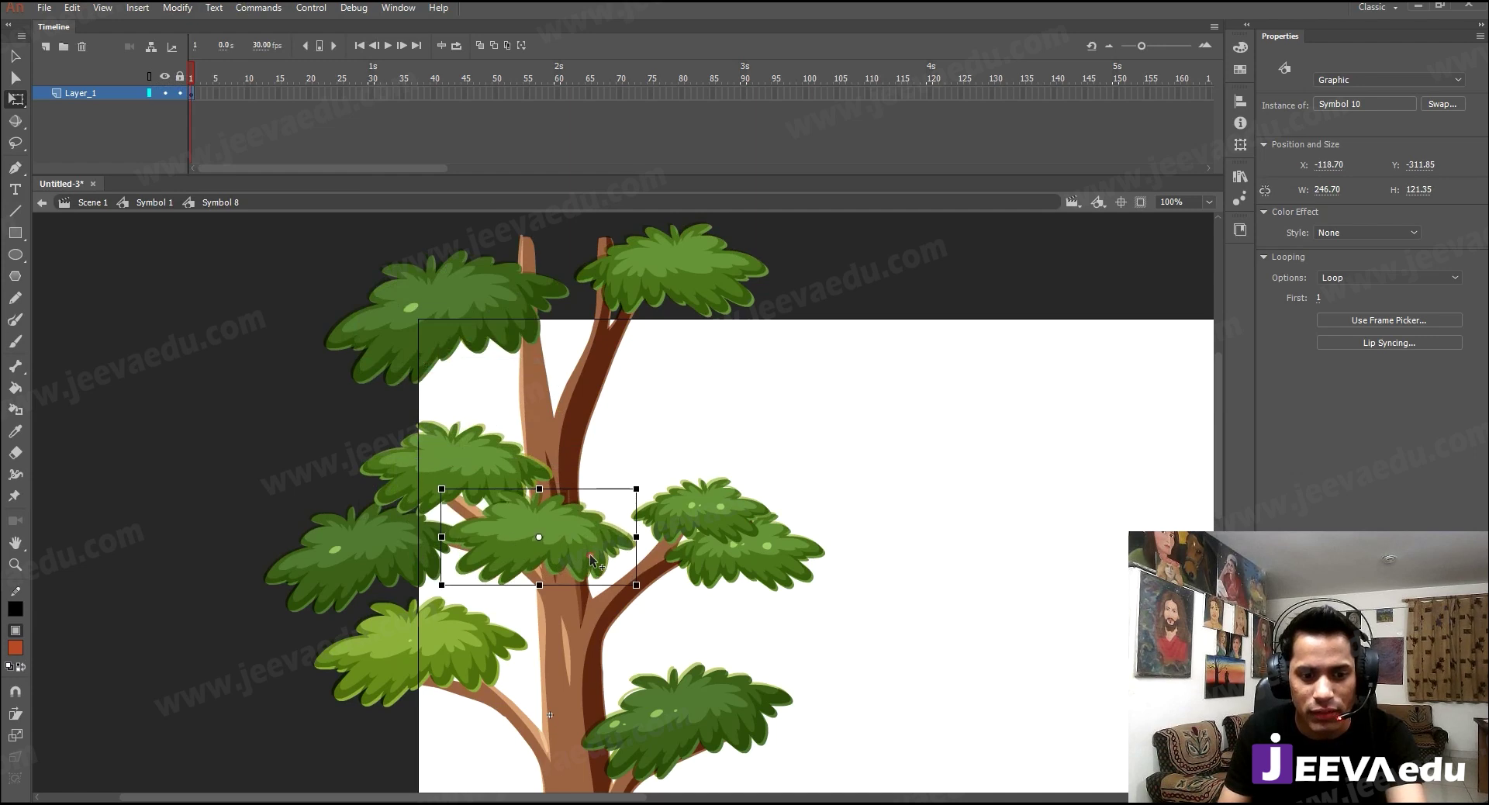
pyautogui.click(176, 9)
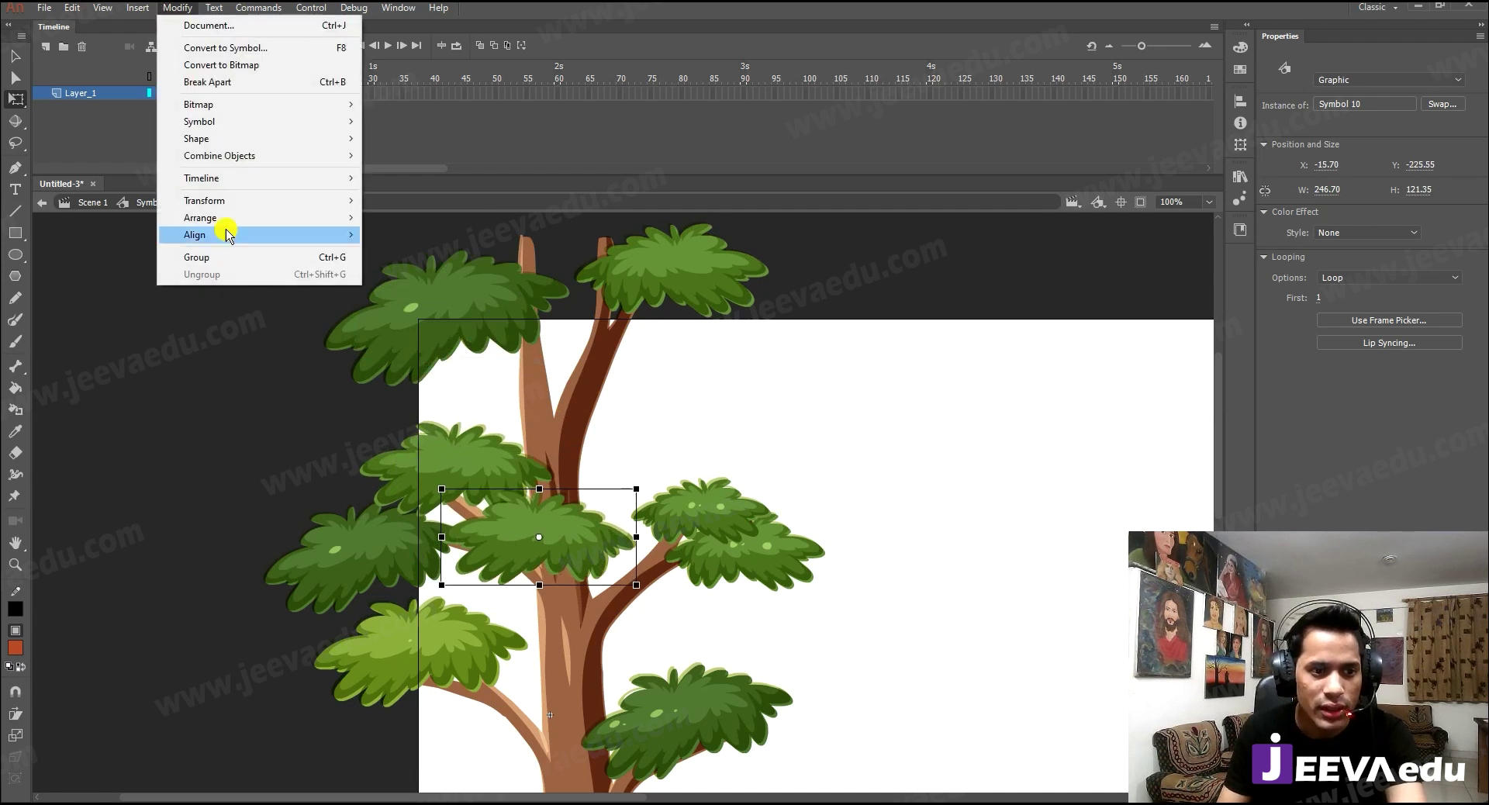
pyautogui.moveTo(228, 205)
pyautogui.click(480, 365)
pyautogui.scroll(-3, 559, 372)
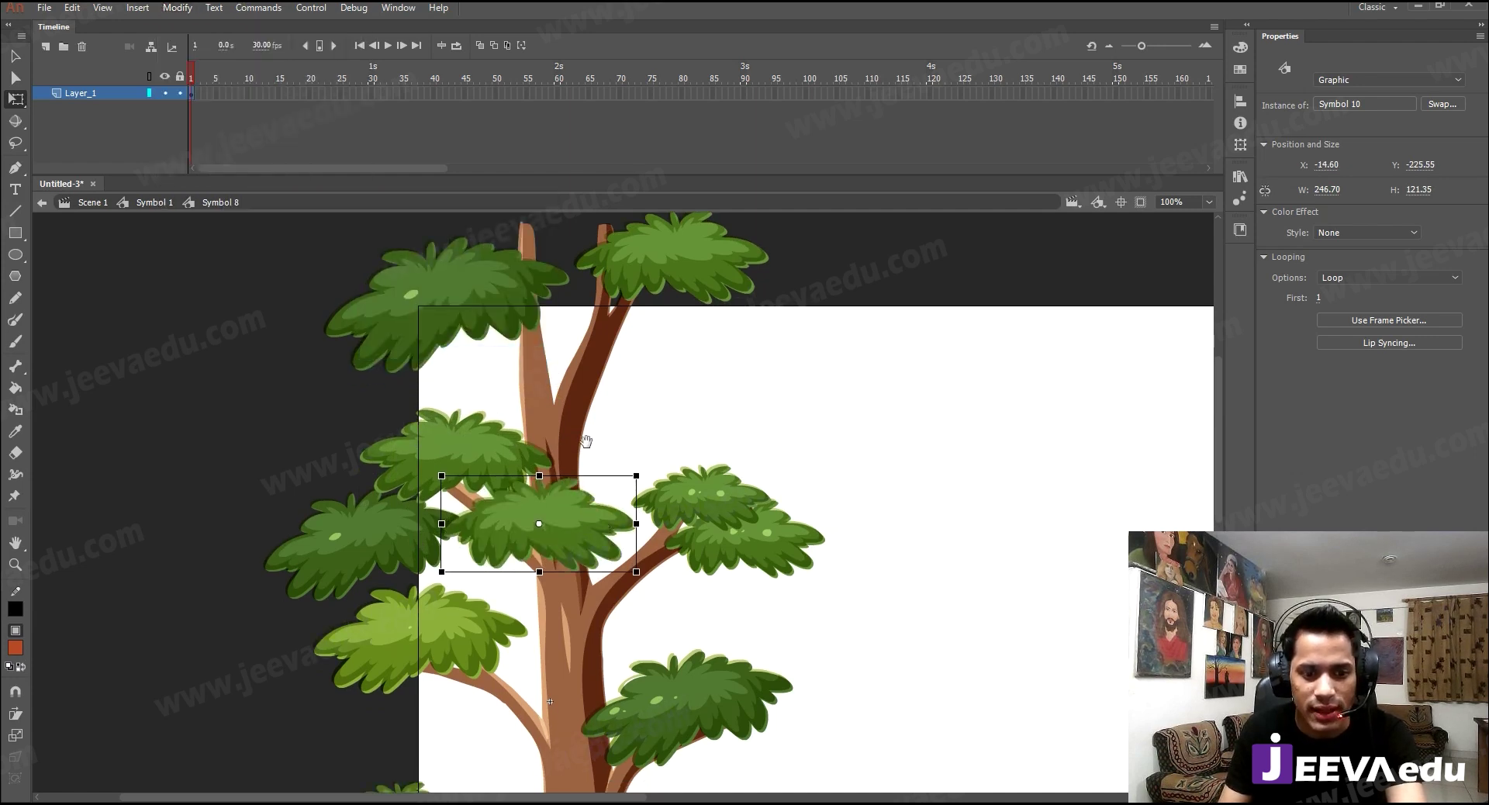
pyautogui.moveTo(639, 448); pyautogui.dragTo(620, 473)
# - Break apart the remaining lower foliage group into individual clumps
pyautogui.click(652, 404)
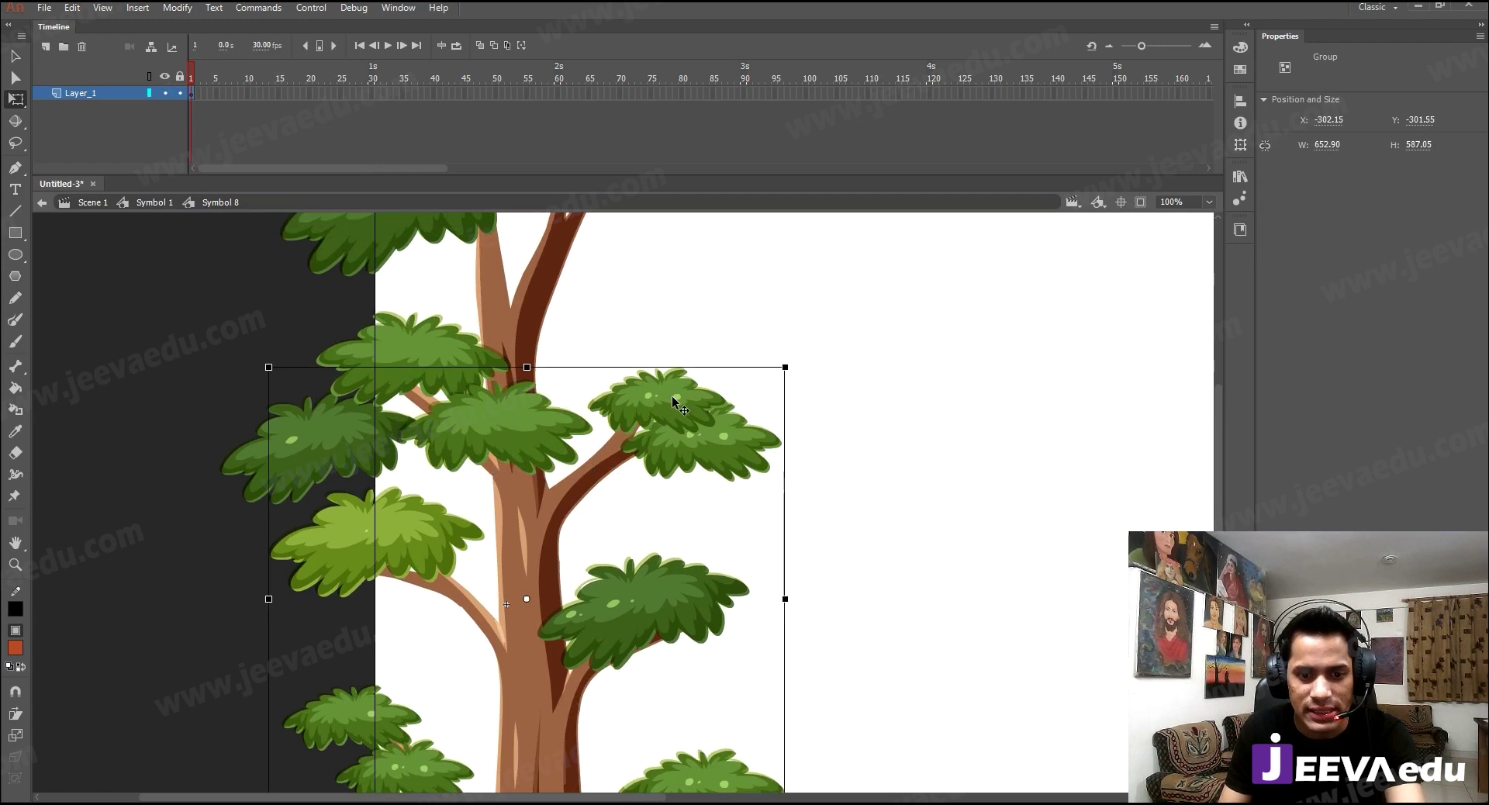
pyautogui.click(729, 457)
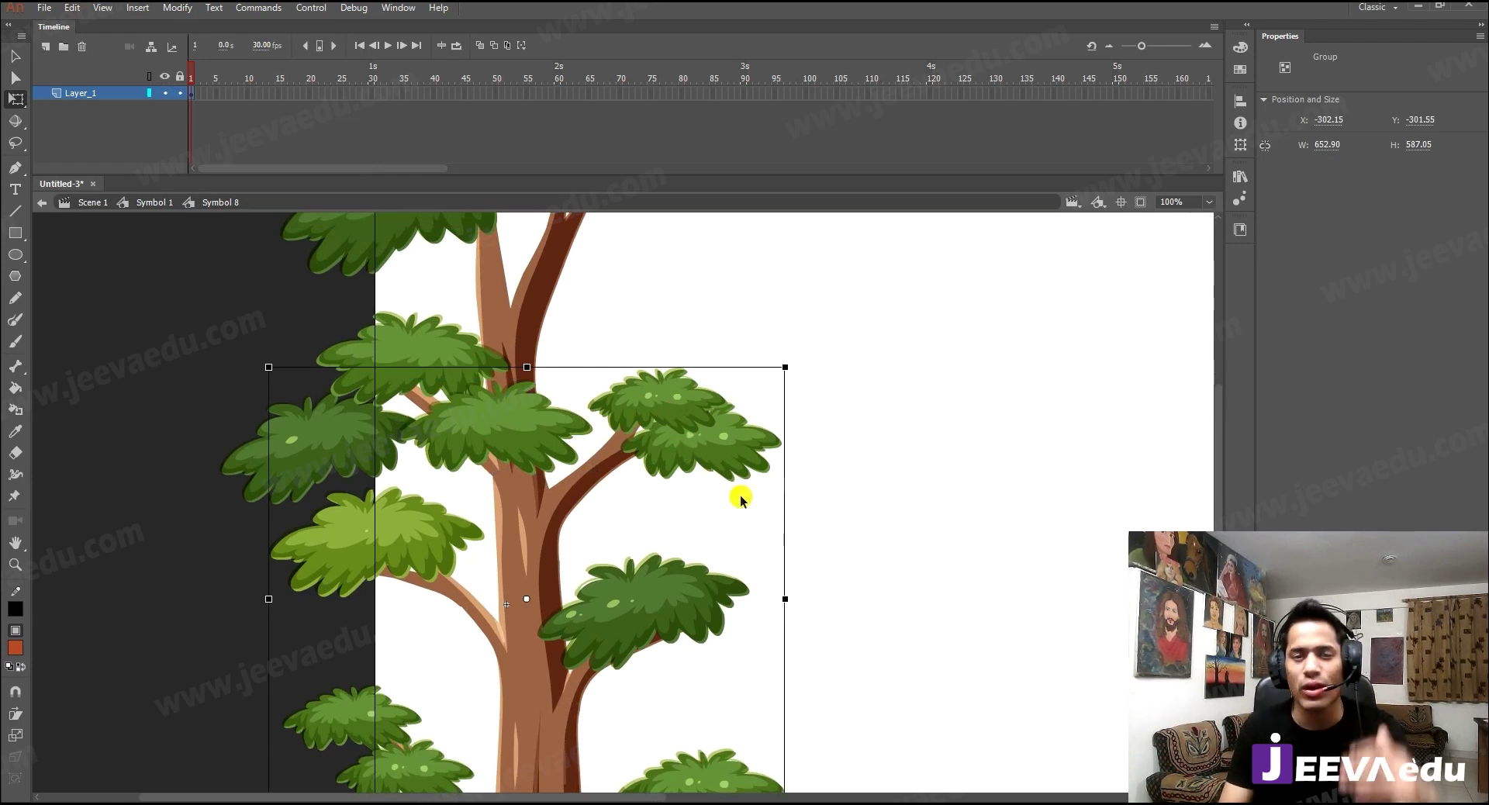
pyautogui.click(701, 323)
pyautogui.click(671, 403)
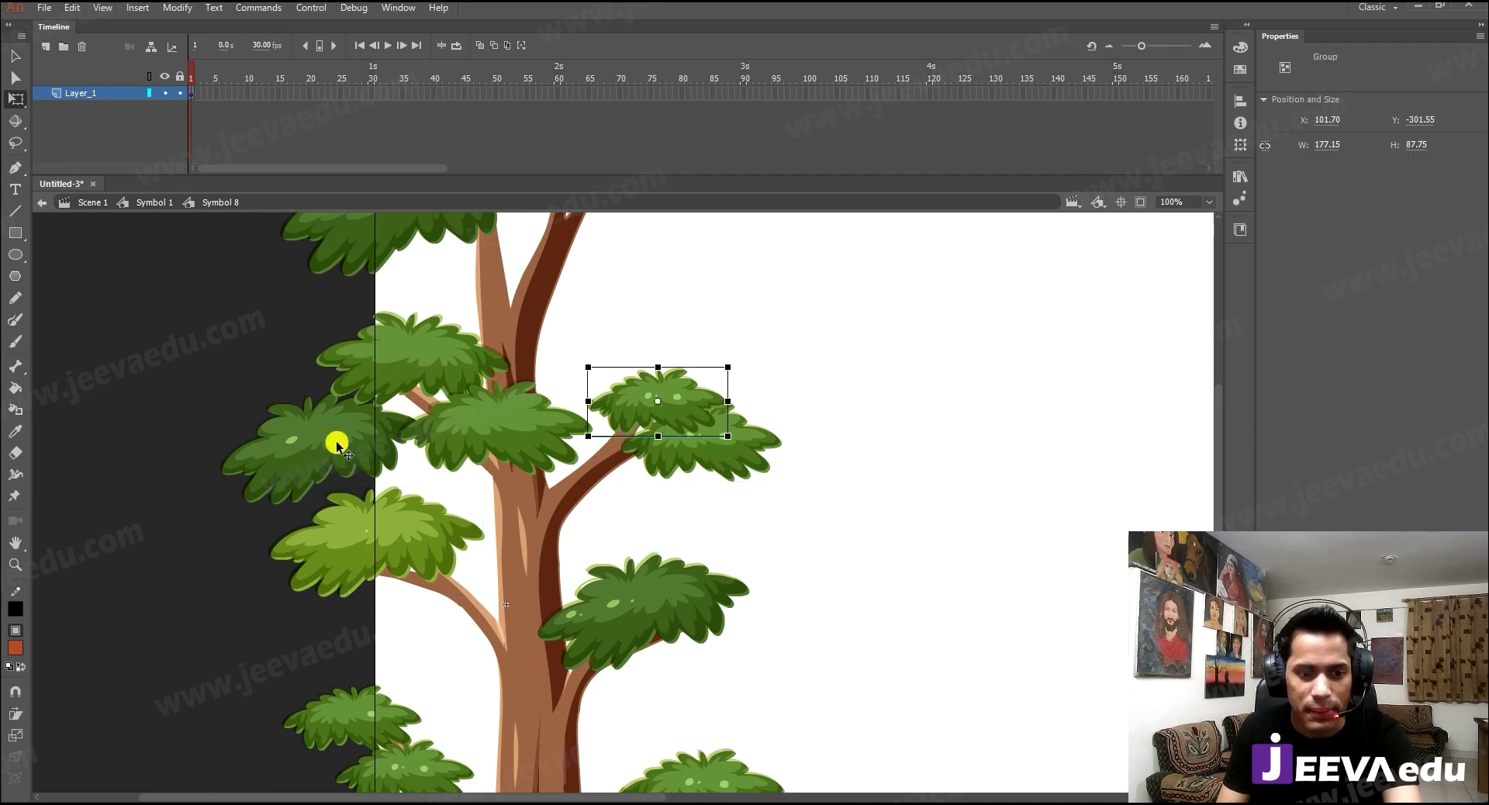
# - Cover the two upper right clumps with horizontally flipped copies of the dark left clump, scaled to about 214 × 120
pyautogui.click(305, 472)
pyautogui.moveTo(313, 470); pyautogui.dragTo(655, 405)
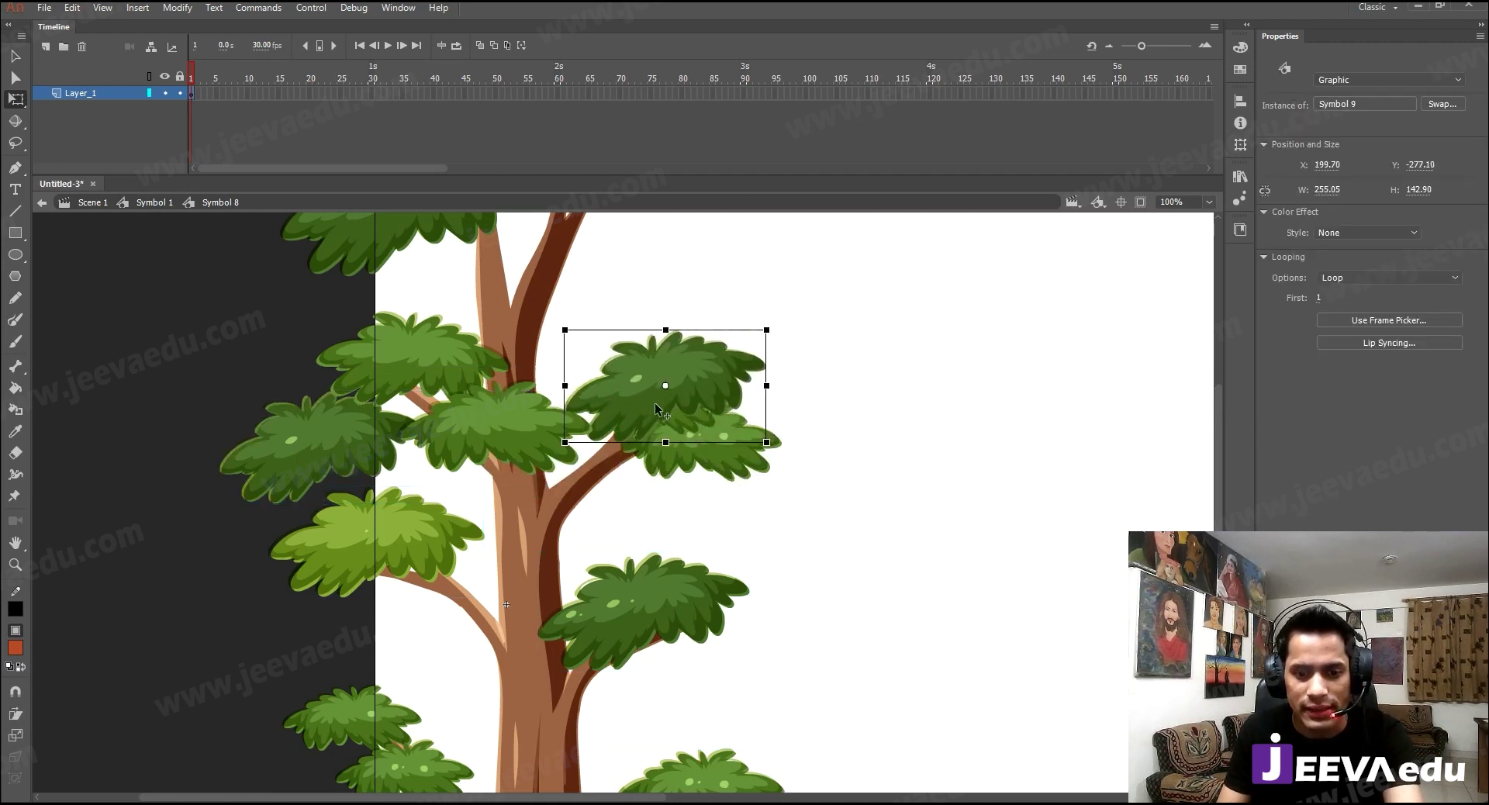
pyautogui.click(176, 8)
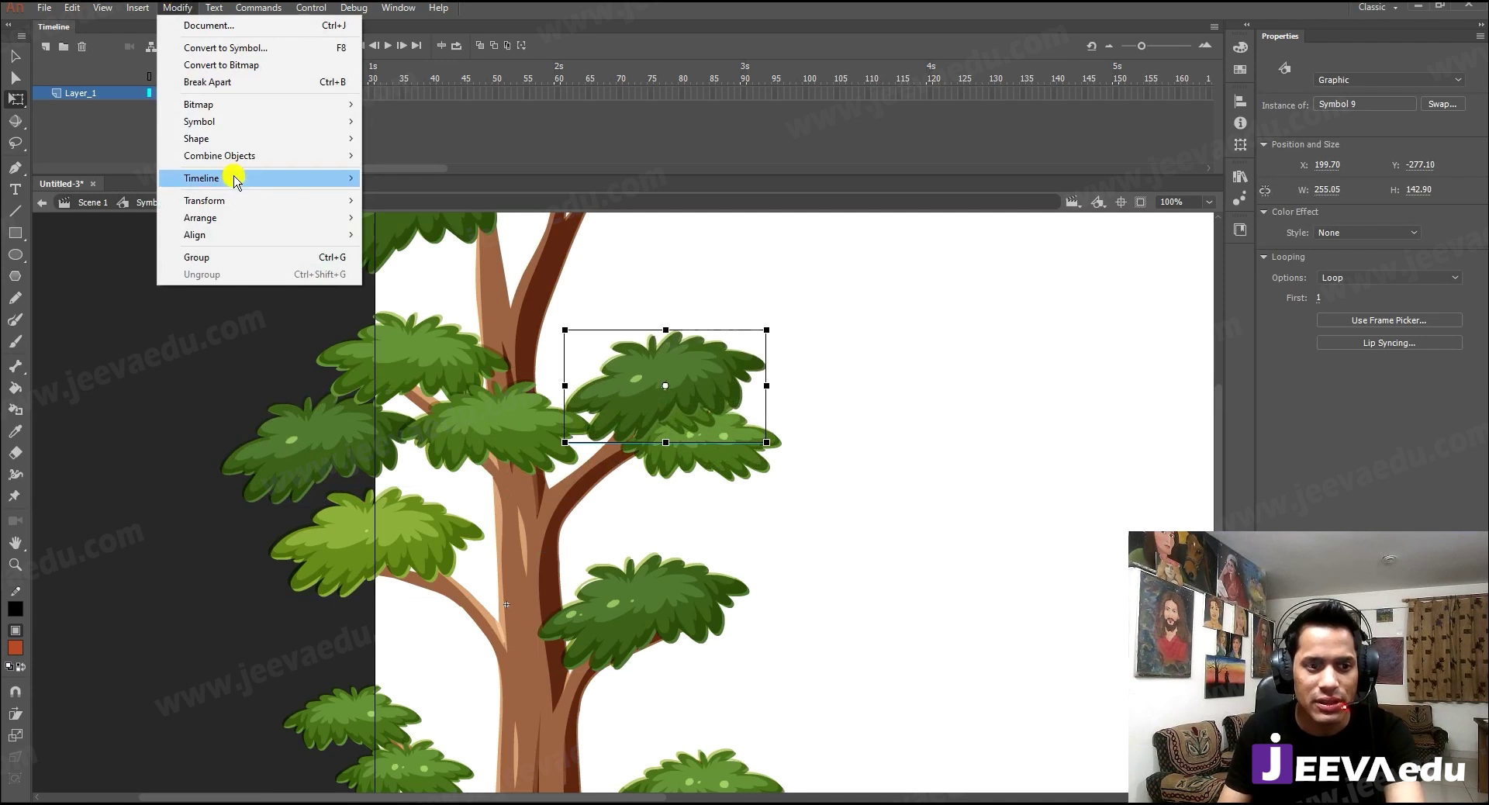
pyautogui.moveTo(235, 200)
pyautogui.click(535, 366)
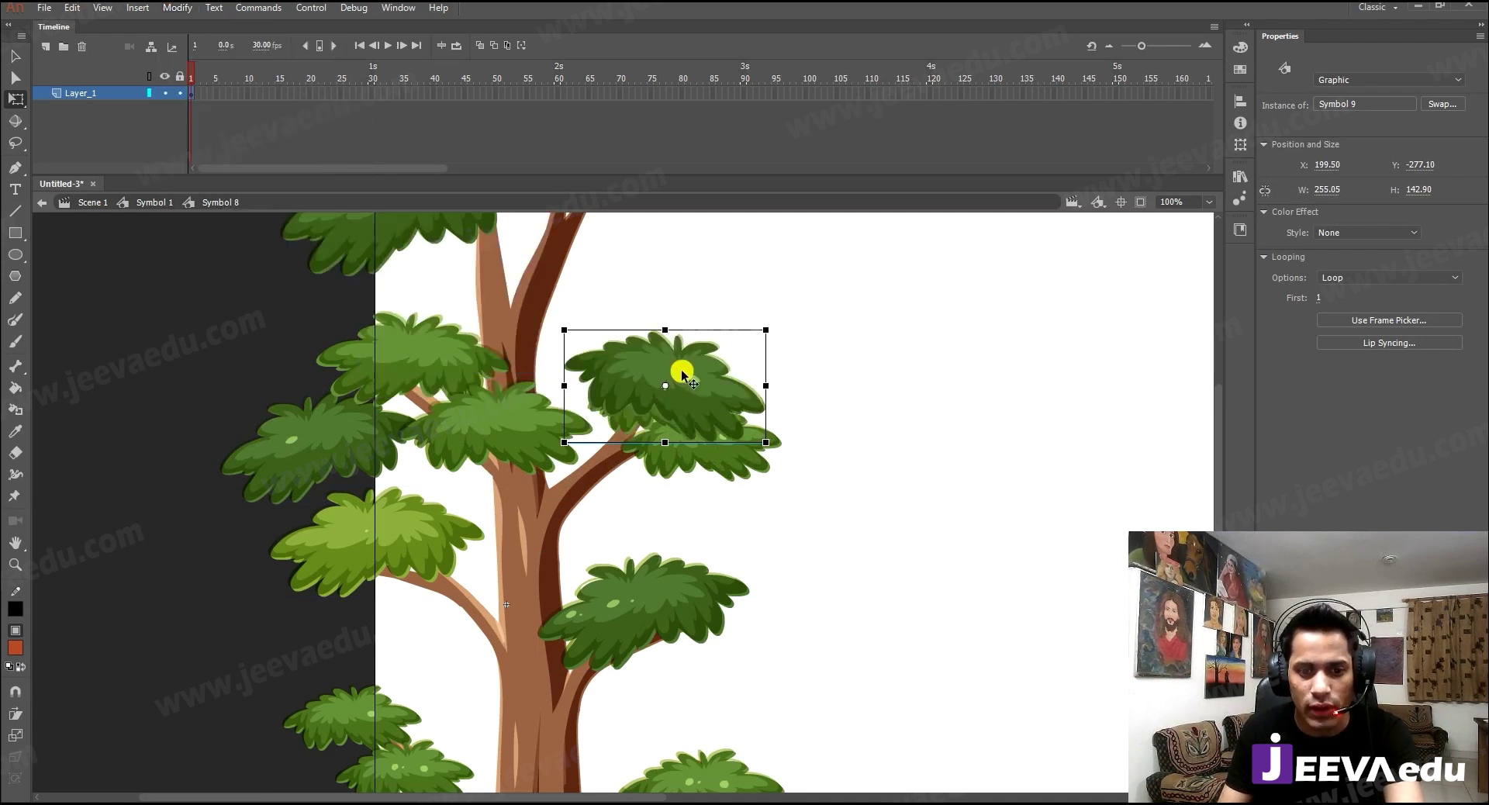
pyautogui.moveTo(768, 331); pyautogui.dragTo(751, 335)
pyautogui.moveTo(700, 409); pyautogui.dragTo(725, 477)
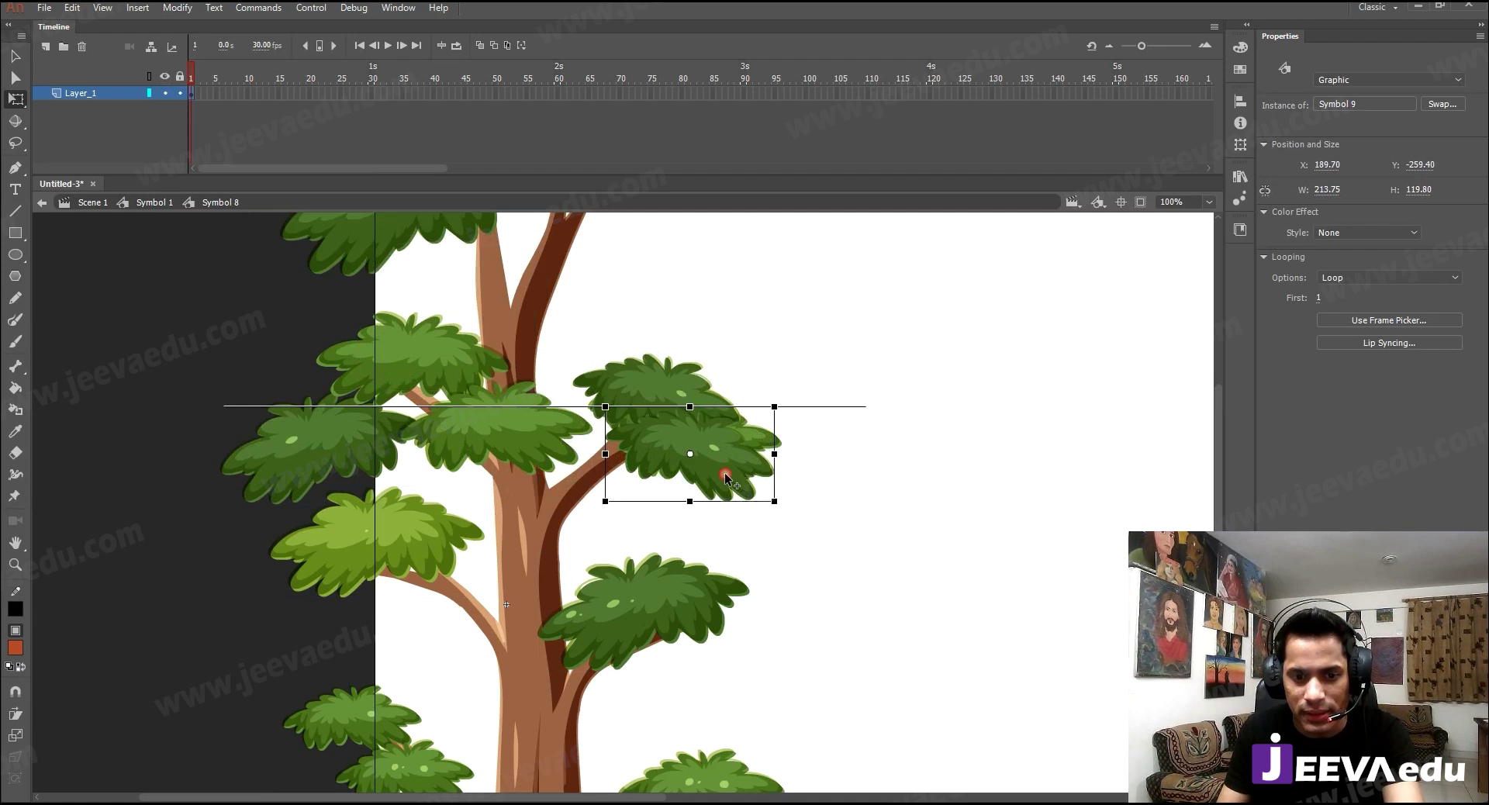
# - Delete the two original upper right clumps while the new copies are cut, then paste the copies back in place
pyautogui.keyDown('shift'); pyautogui.click(679, 379); pyautogui.keyUp('shift')
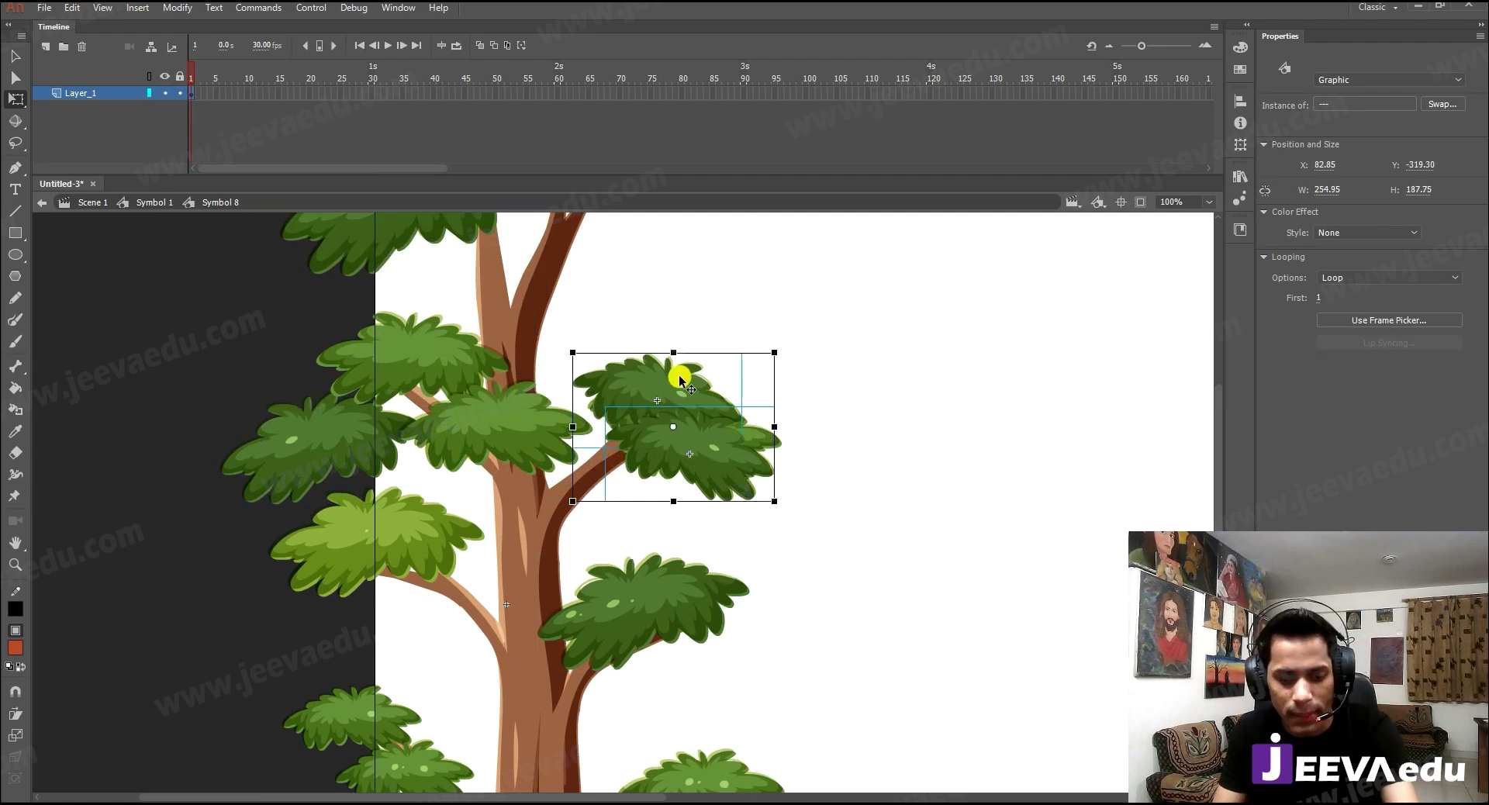
pyautogui.moveTo(778, 292); pyautogui.dragTo(653, 504)
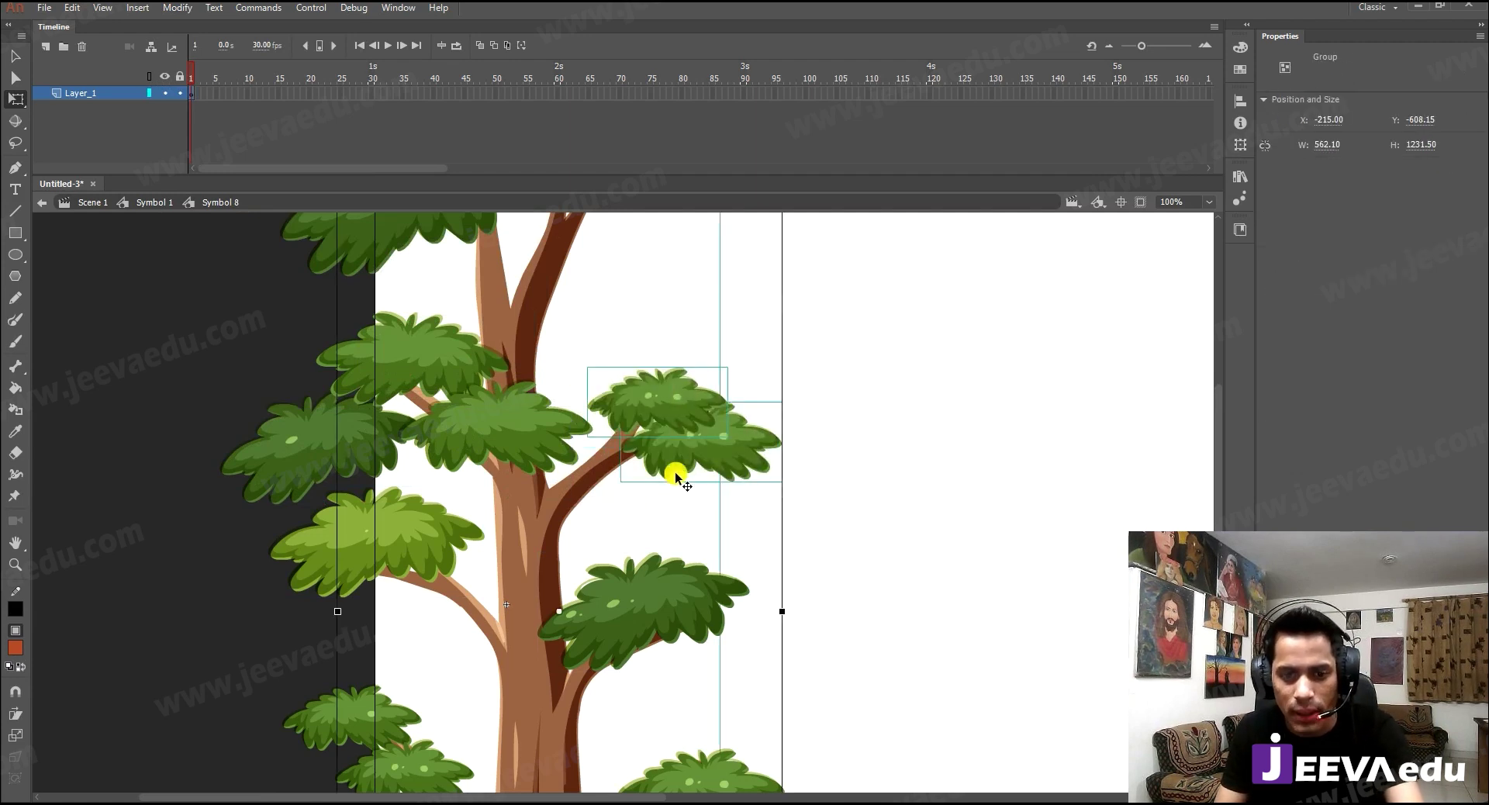
pyautogui.click(741, 331)
pyautogui.click(740, 454)
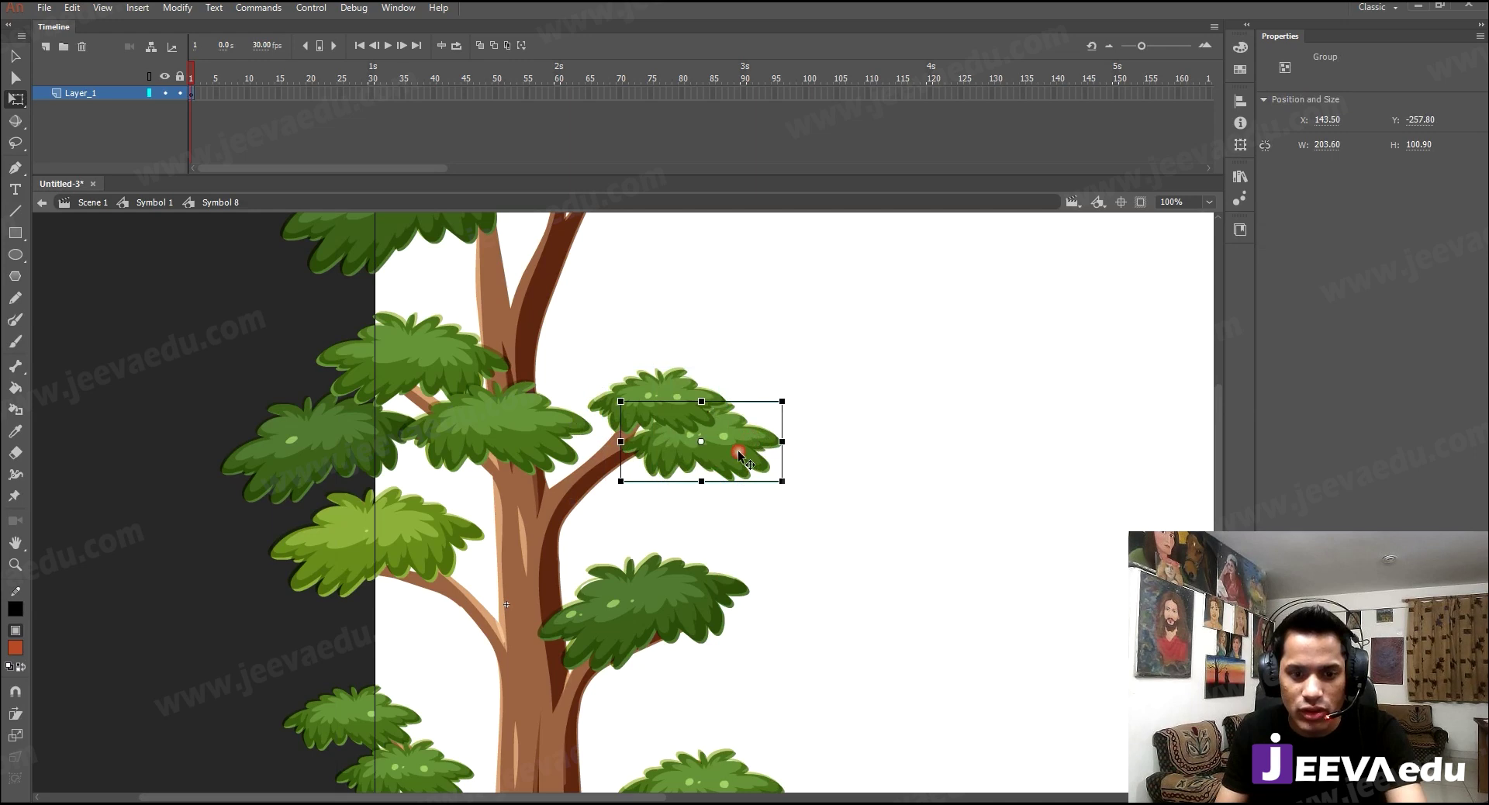
pyautogui.keyDown('shift'); pyautogui.click(664, 378); pyautogui.keyUp('shift')
pyautogui.press('Delete')
pyautogui.rightClick(772, 317)
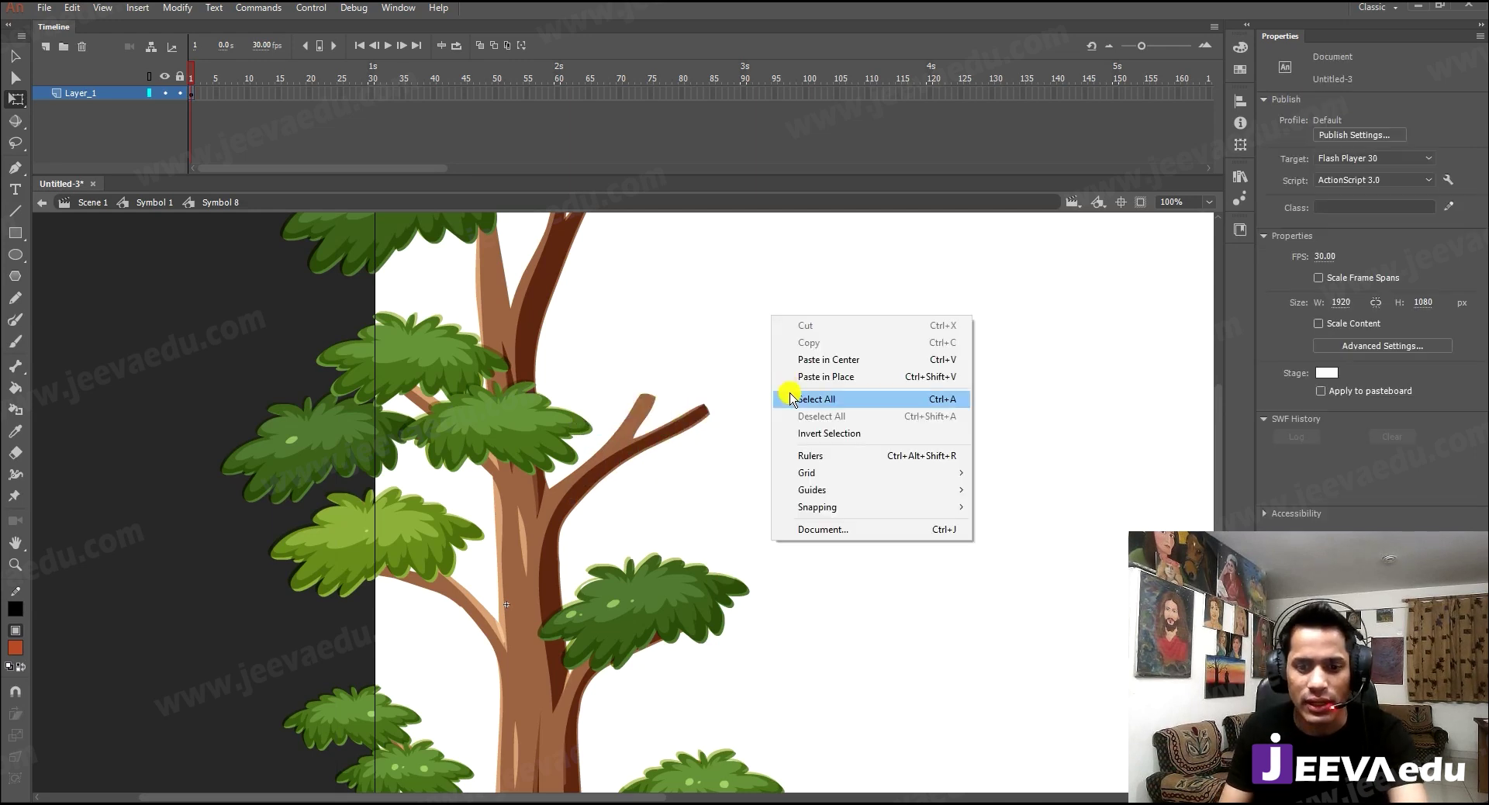
pyautogui.click(807, 377)
pyautogui.click(721, 306)
pyautogui.click(648, 397)
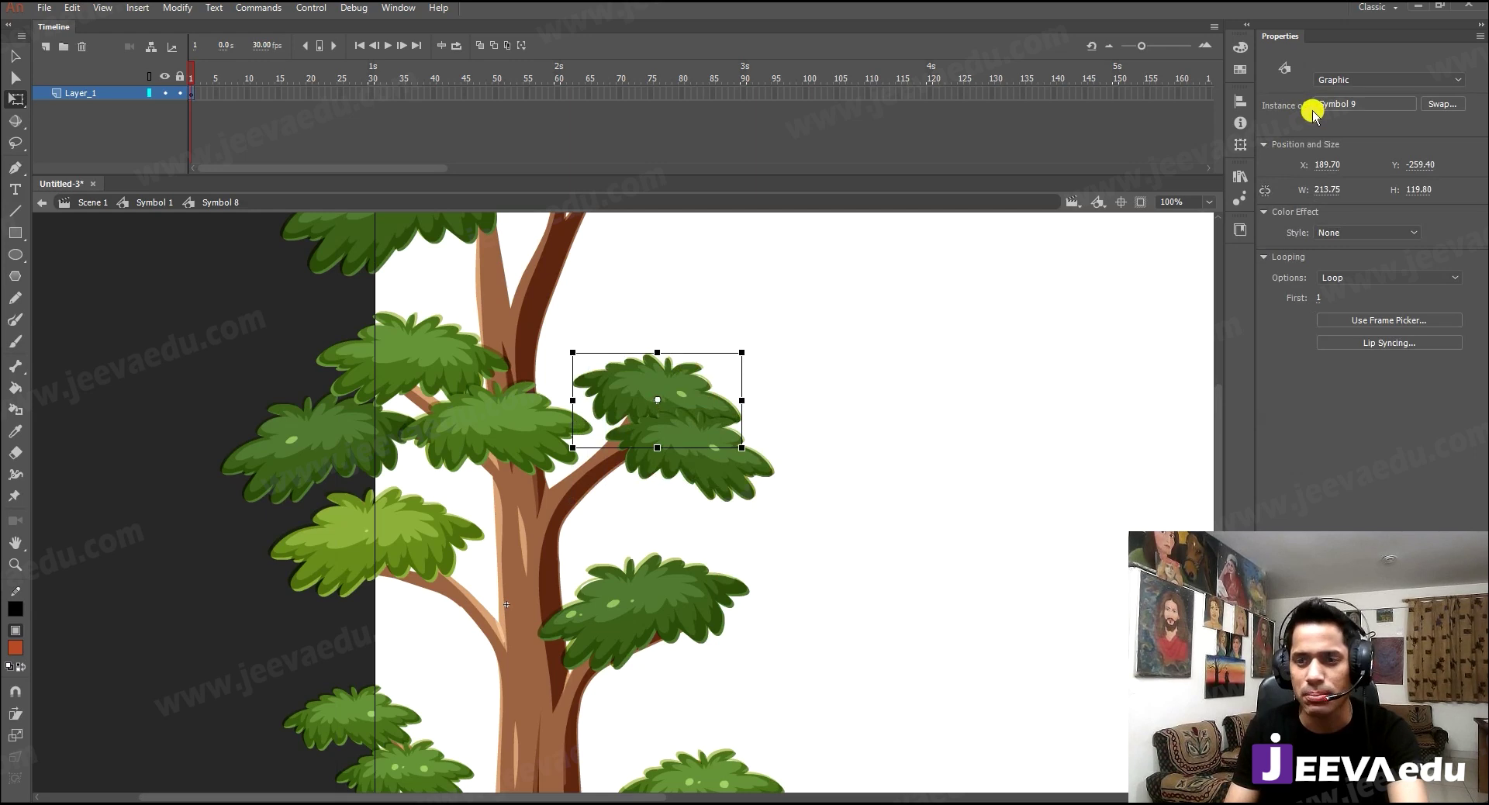
# - Delete the original dark clump on the middle right branch
pyautogui.press('z')
pyautogui.keyDown('alt'); pyautogui.click(643, 480); pyautogui.keyUp('alt')
pyautogui.press('v')
pyautogui.press('z')
pyautogui.click(405, 513)
pyautogui.moveTo(614, 465); pyautogui.dragTo(678, 365)
pyautogui.press('v')
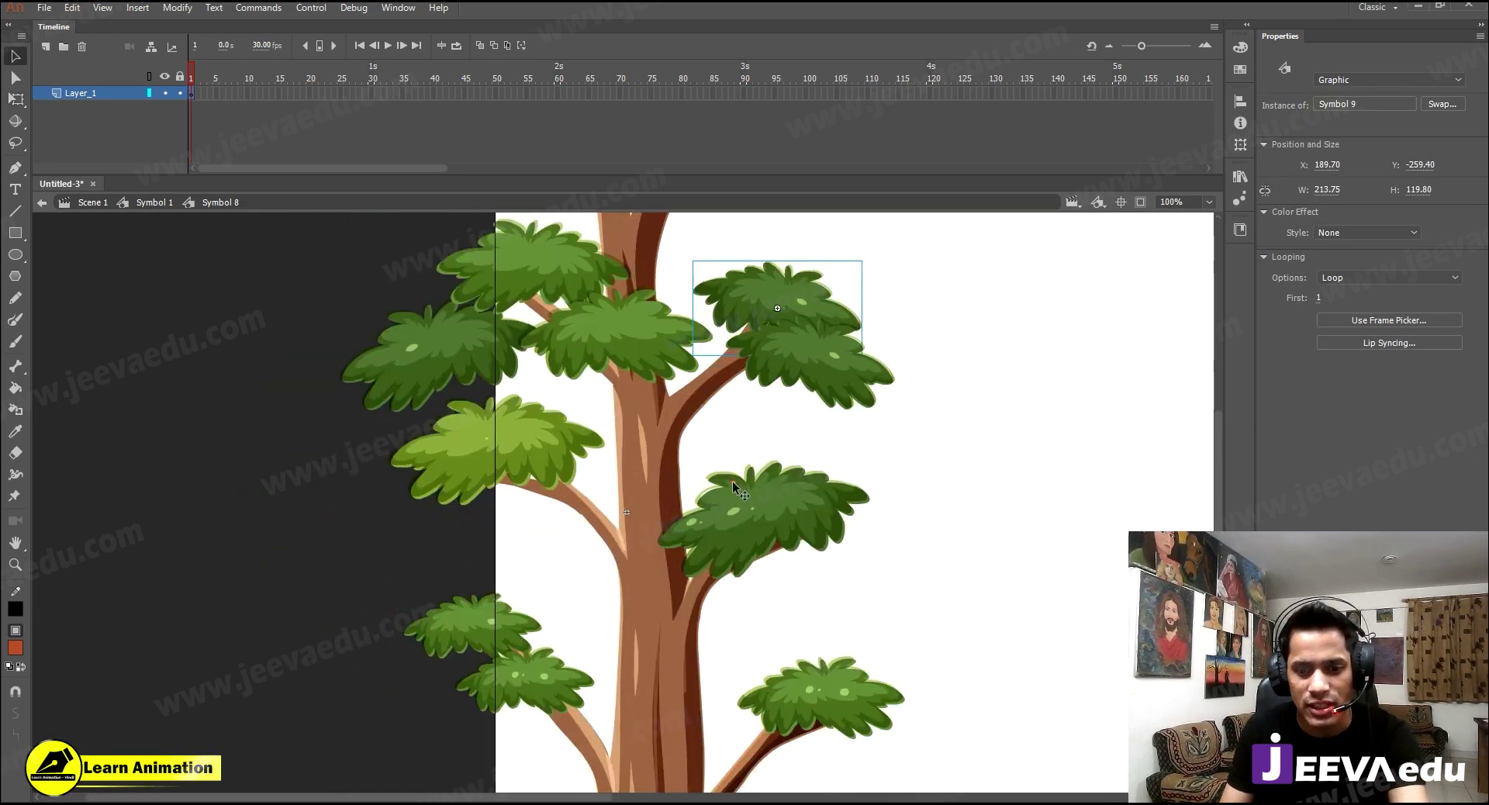
pyautogui.click(731, 481)
pyautogui.press('Delete')
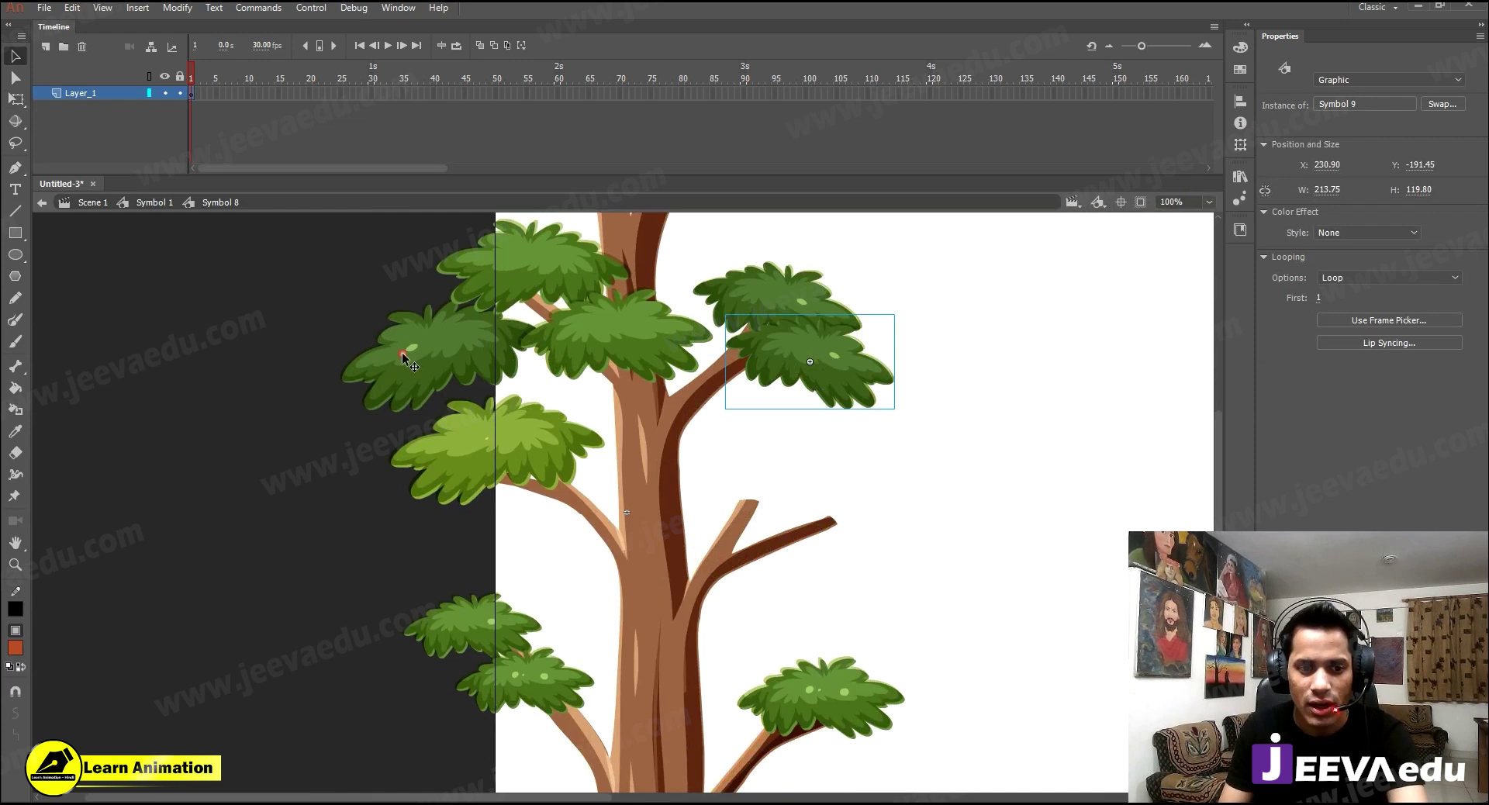
# - Copy the dark left clump onto the bare middle right branch, enlarging and rotating it clockwise to cover the branch
pyautogui.moveTo(475, 402); pyautogui.dragTo(759, 522)
pyautogui.press('q')
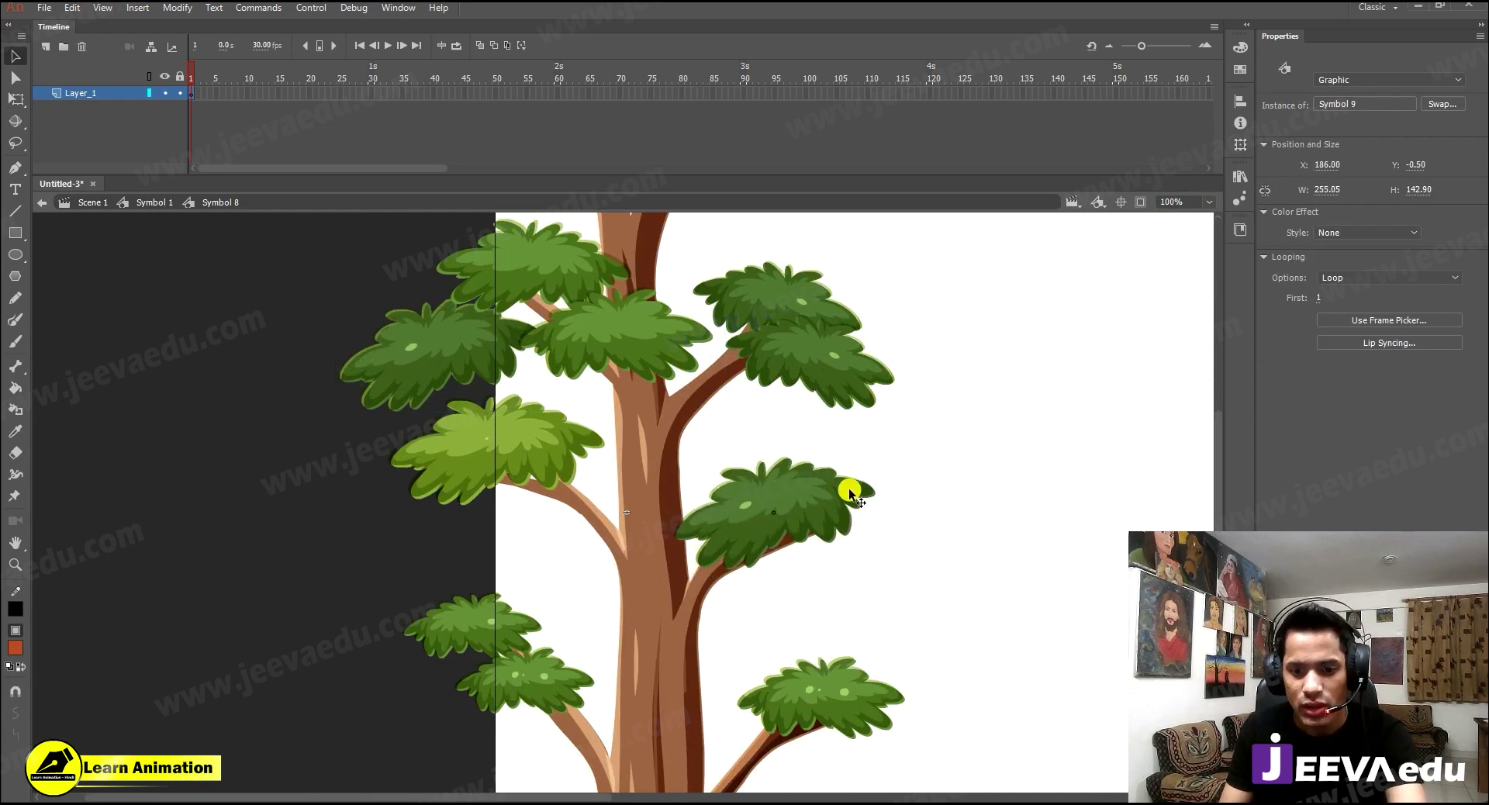
pyautogui.moveTo(877, 457); pyautogui.dragTo(903, 485)
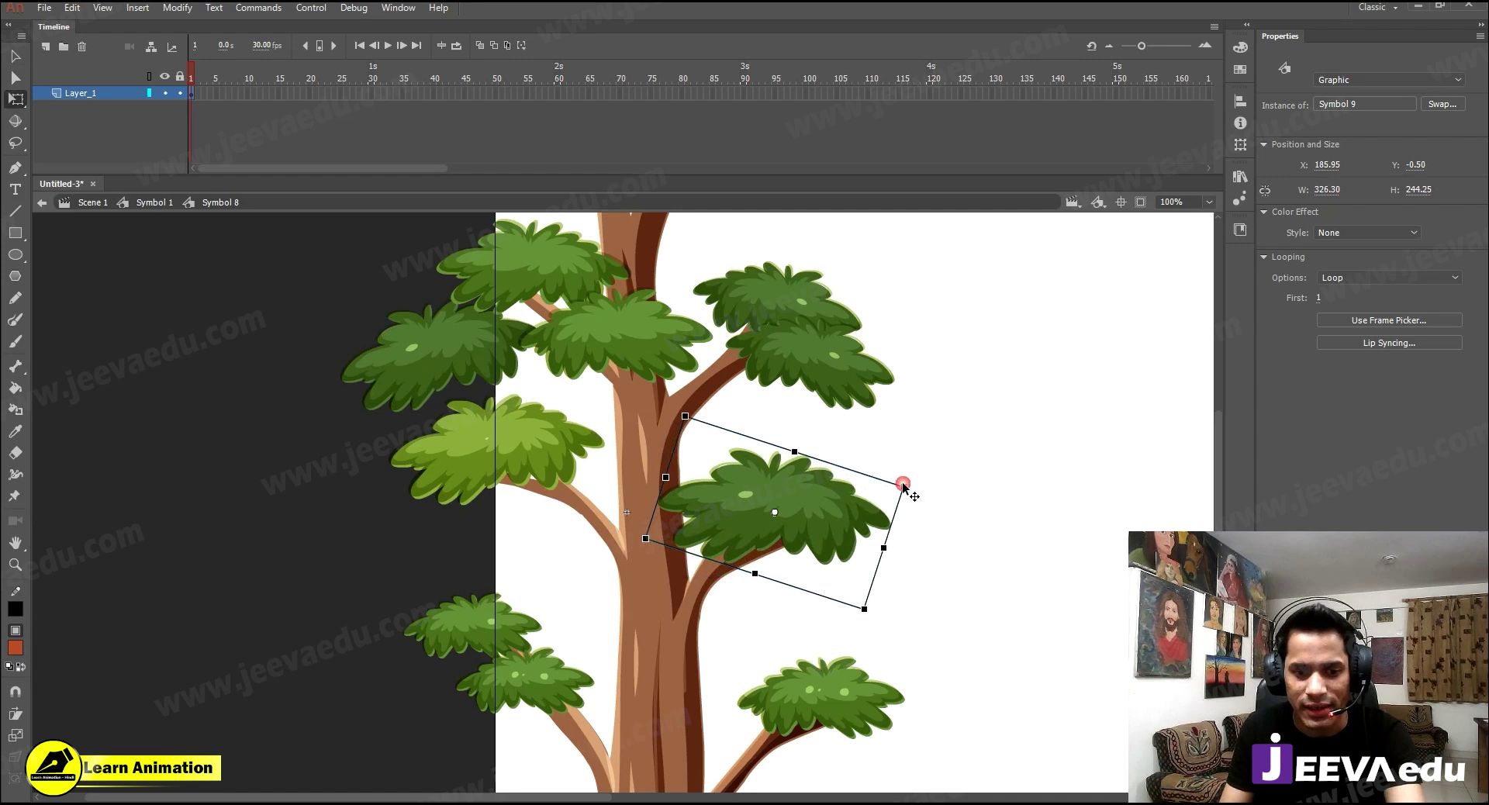
# - Convert the light green clump on the left branch to a graphic symbol
pyautogui.click(520, 465)
pyautogui.scroll(1, 524, 469)
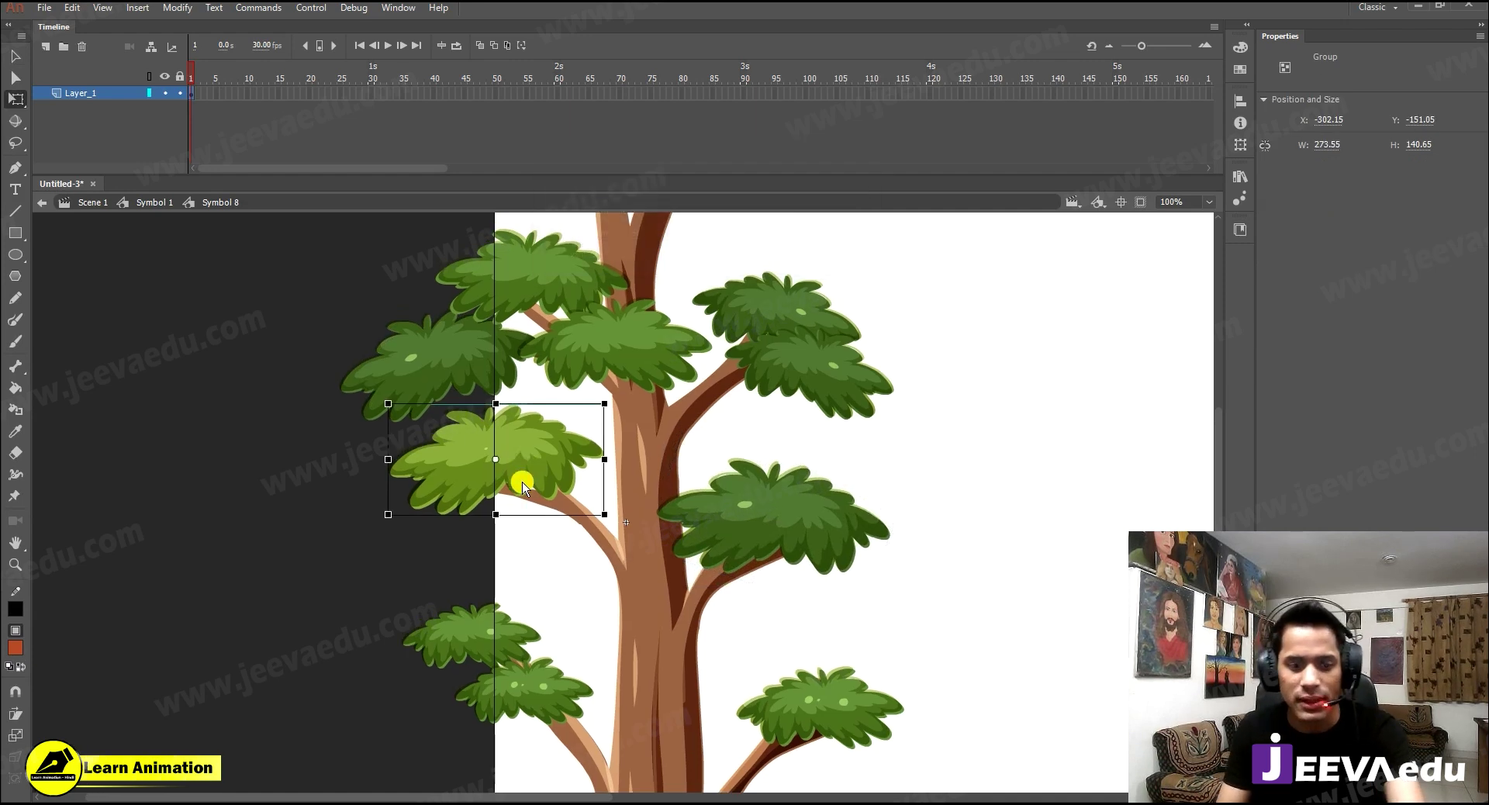
pyautogui.press('F8')
pyautogui.press('Return')
# - Delete the two original small clumps on the lower left branch
pyautogui.moveTo(547, 568); pyautogui.dragTo(473, 448)
pyautogui.press('v')
pyautogui.click(479, 564)
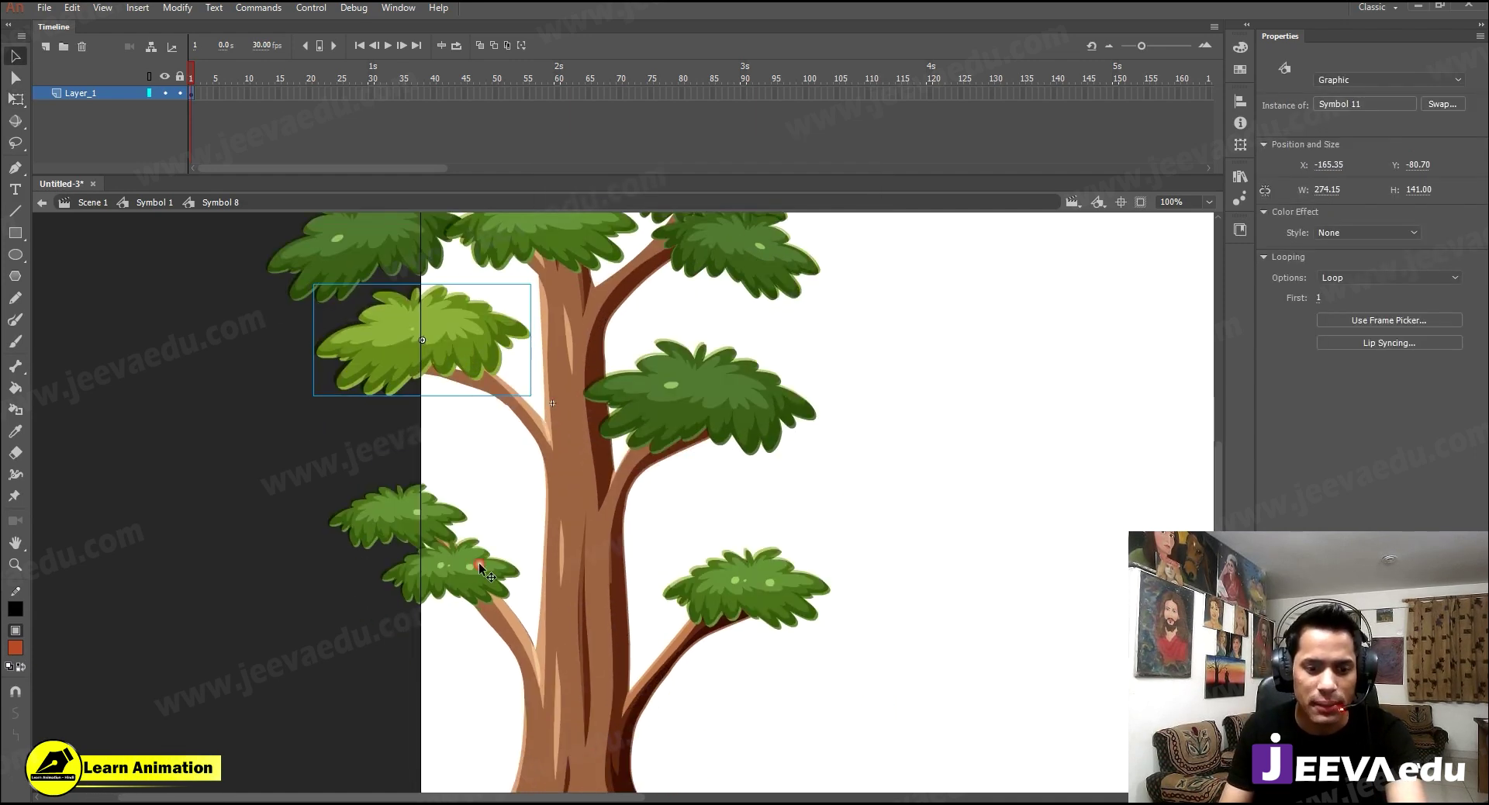
pyautogui.click(480, 568)
pyautogui.keyDown('shift'); pyautogui.click(426, 522); pyautogui.keyUp('shift')
pyautogui.press('Delete')
# - Copy the two overlapping medium-green clumps near the upper trunk onto the lower left branch and transform them to fit
pyautogui.keyDown('ctrl'); pyautogui.keyDown('alt'); pyautogui.click(518, 489); pyautogui.keyUp('alt'); pyautogui.keyUp('ctrl')
pyautogui.moveTo(519, 487); pyautogui.dragTo(511, 498)
pyautogui.click(389, 399)
pyautogui.keyDown('shift'); pyautogui.click(329, 361); pyautogui.keyUp('shift')
pyautogui.keyDown('shift'); pyautogui.click(324, 349); pyautogui.keyUp('shift')
pyautogui.moveTo(349, 376); pyautogui.dragTo(381, 565)
pyautogui.press('q')
pyautogui.press('z')
pyautogui.click(356, 551)
pyautogui.press('v')
pyautogui.click(429, 611)
# - Replace the original clump on the lower right branch with a copy of an upper right dark clump, about 230 × 129
pyautogui.moveTo(640, 488); pyautogui.dragTo(580, 559)
pyautogui.press('space')
pyautogui.click(798, 561)
pyautogui.press('Delete')
pyautogui.click(758, 390)
pyautogui.moveTo(780, 319); pyautogui.dragTo(777, 425)
pyautogui.moveTo(801, 316); pyautogui.dragTo(868, 711)
pyautogui.press('q')
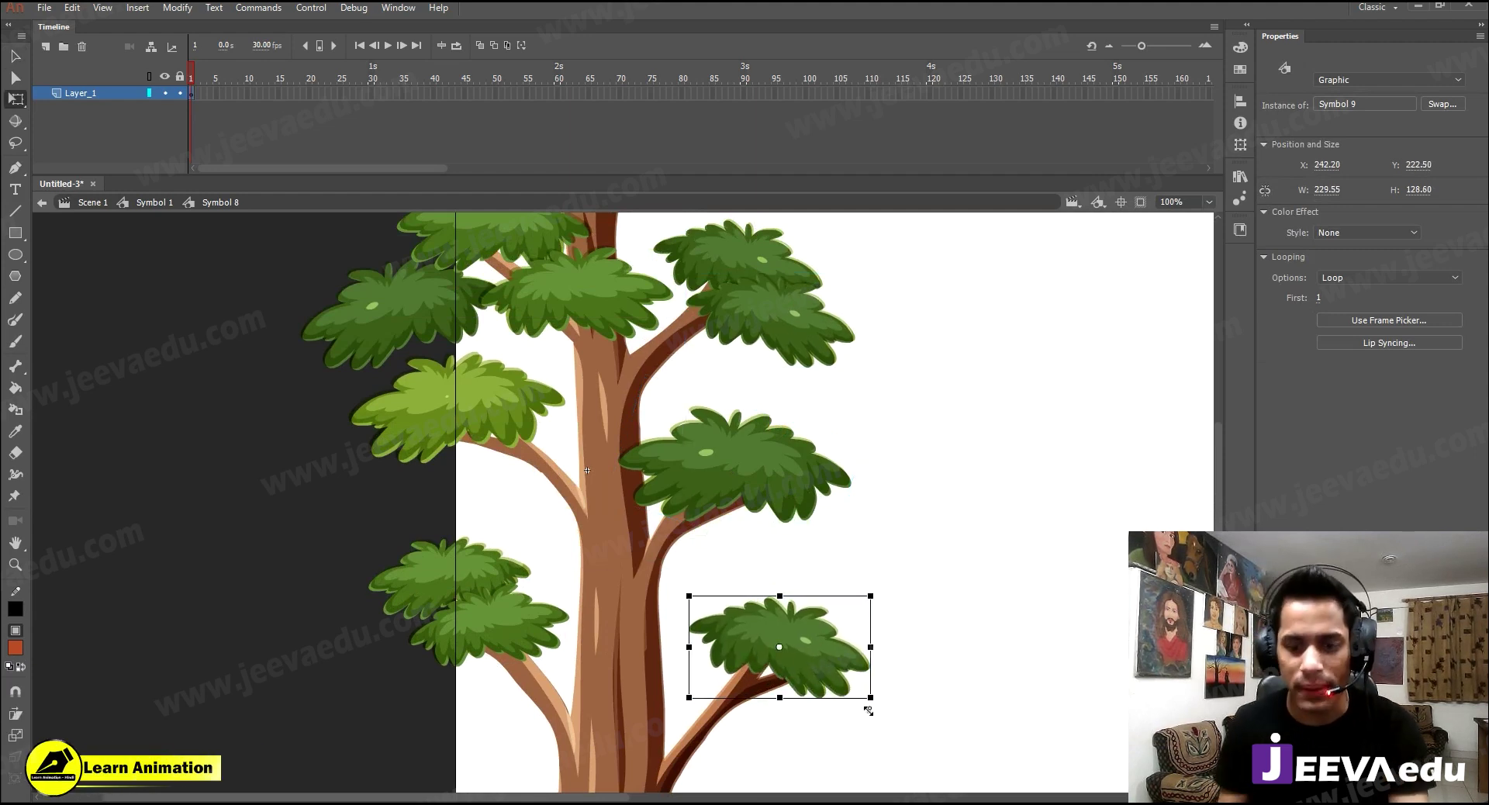
# - Review the whole tree, selecting all foliage instances and the trunk group together
pyautogui.click(789, 479)
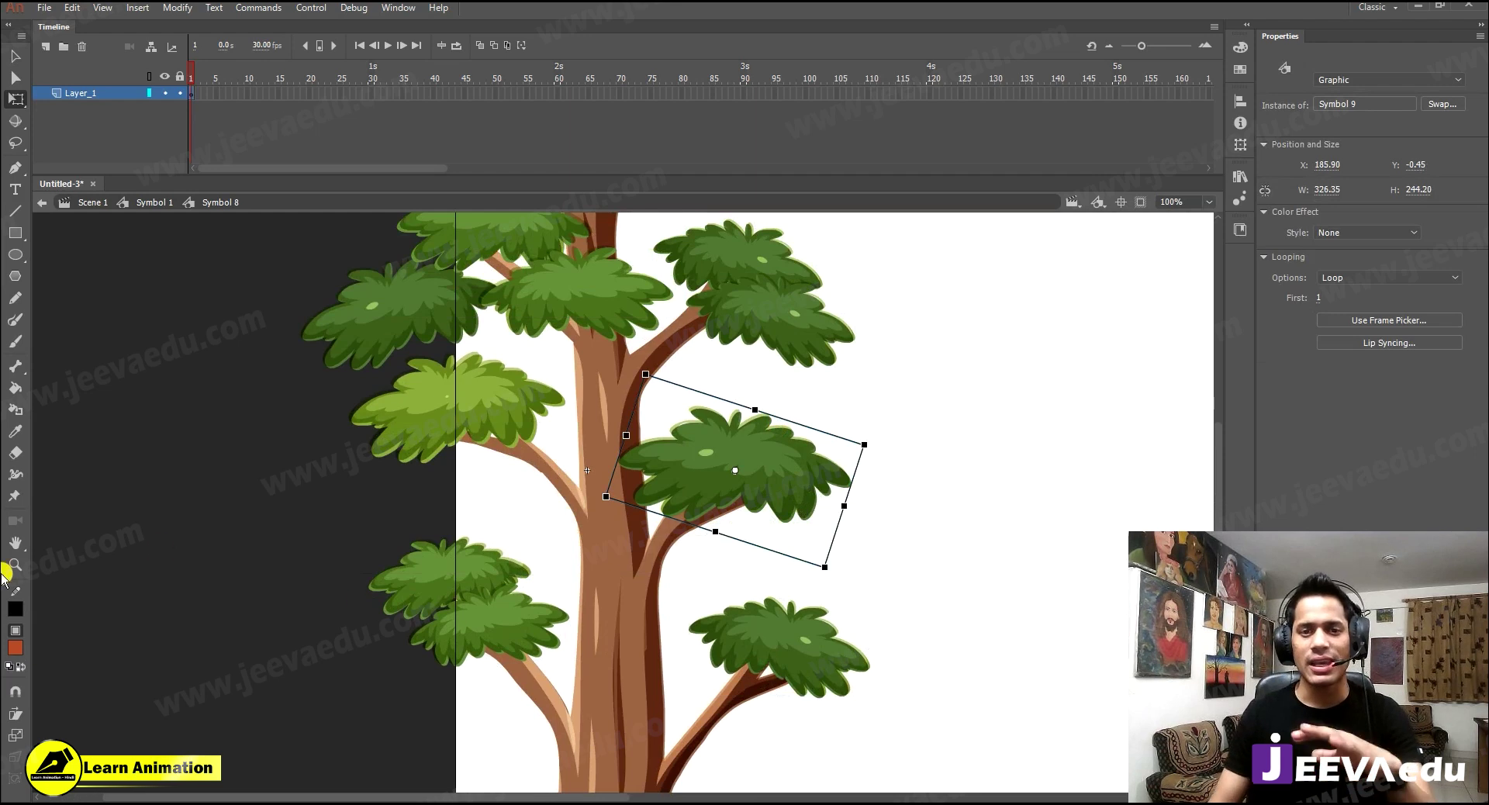
pyautogui.press('z')
pyautogui.keyDown('alt'); pyautogui.click(655, 438); pyautogui.keyUp('alt')
pyautogui.press('v')
pyautogui.moveTo(535, 272); pyautogui.dragTo(298, 633)
pyautogui.click(532, 488)
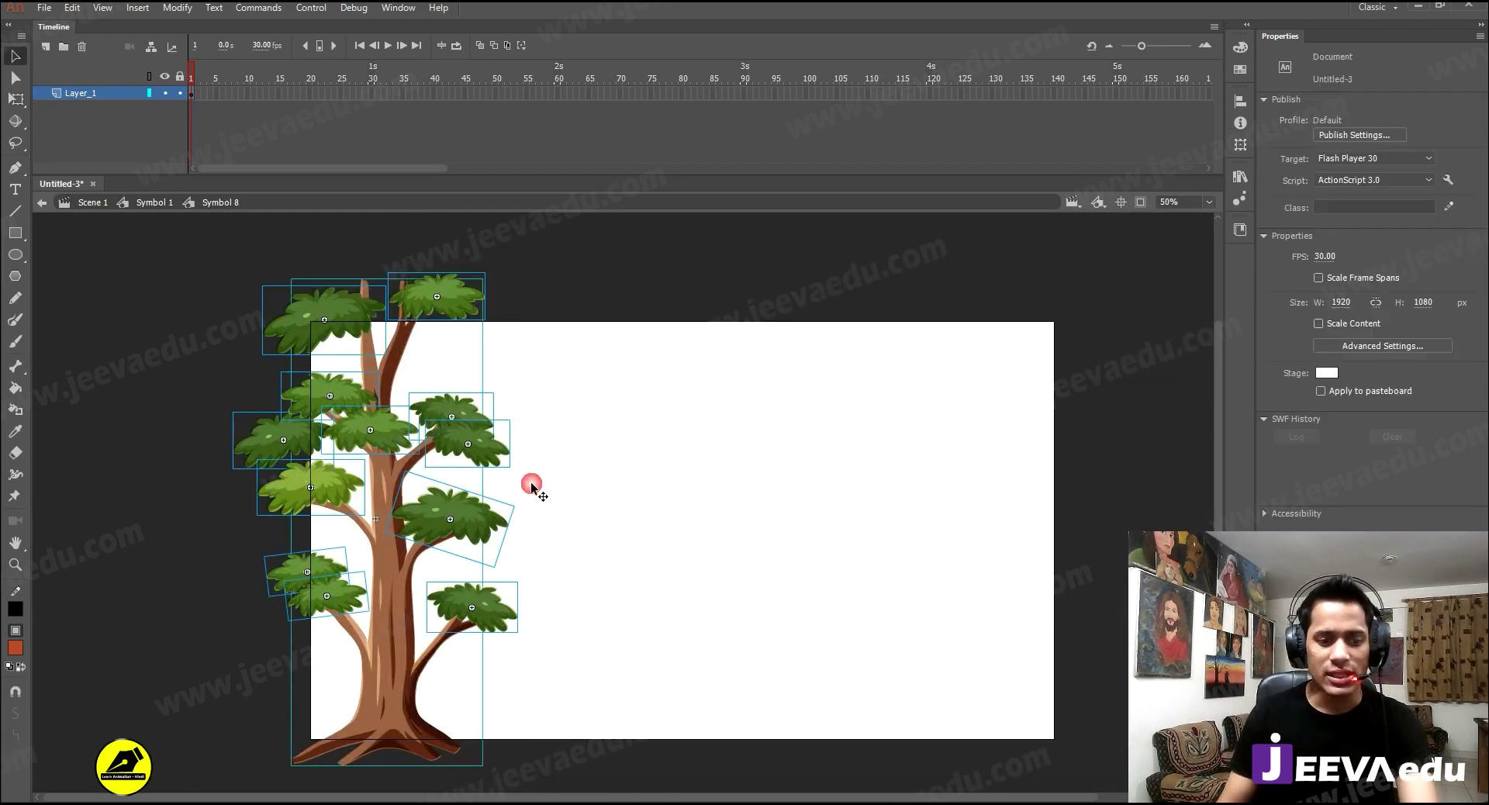
# - Open the tree's trunk and branches group for editing
pyautogui.click(369, 655)
pyautogui.press('z')
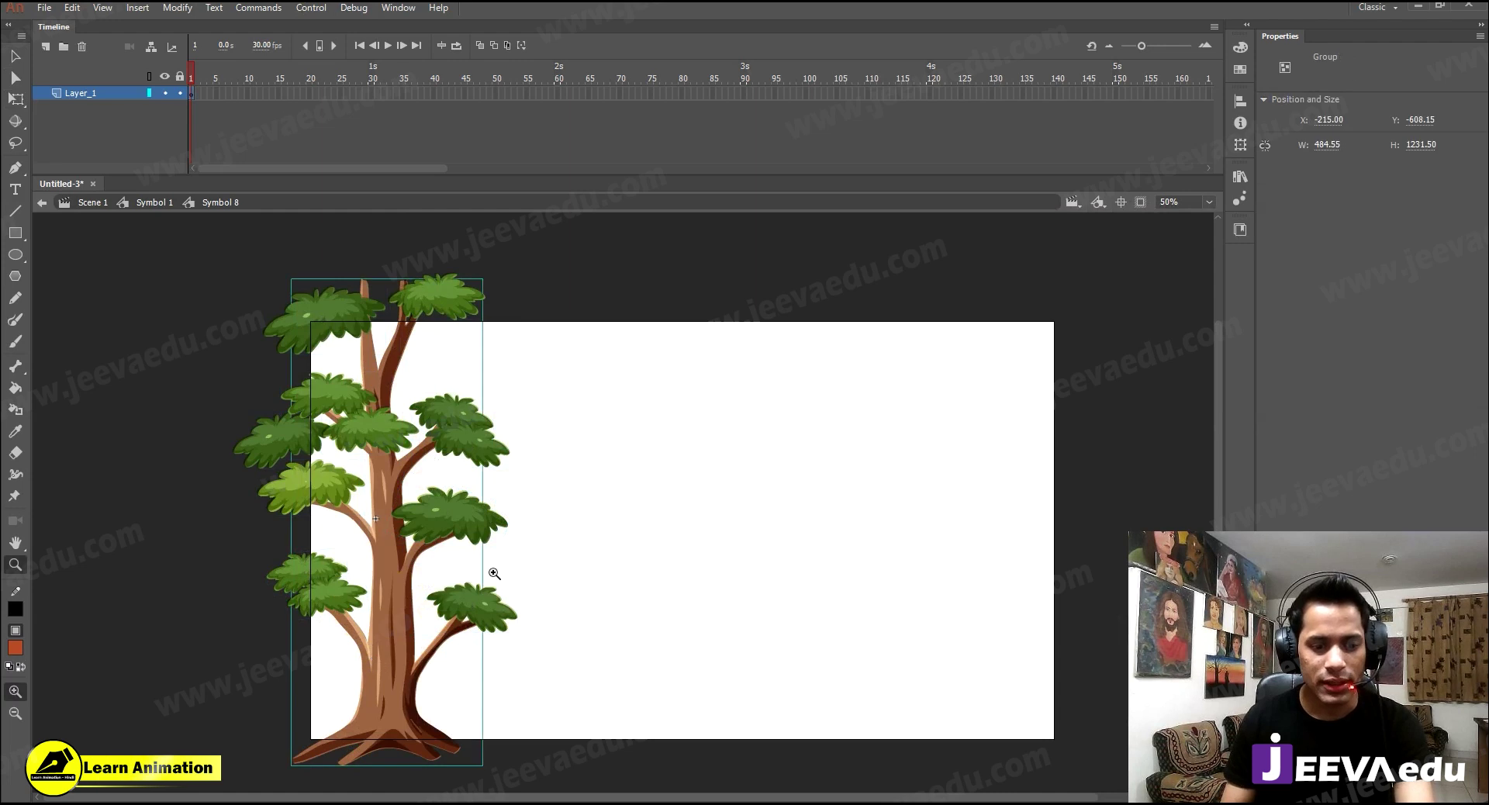
pyautogui.click(493, 570)
pyautogui.keyDown('alt'); pyautogui.click(400, 628); pyautogui.keyUp('alt')
pyautogui.press('v')
pyautogui.click(387, 567)
pyautogui.doubleClick(383, 560)
pyautogui.hotkey('ctrl', '=')
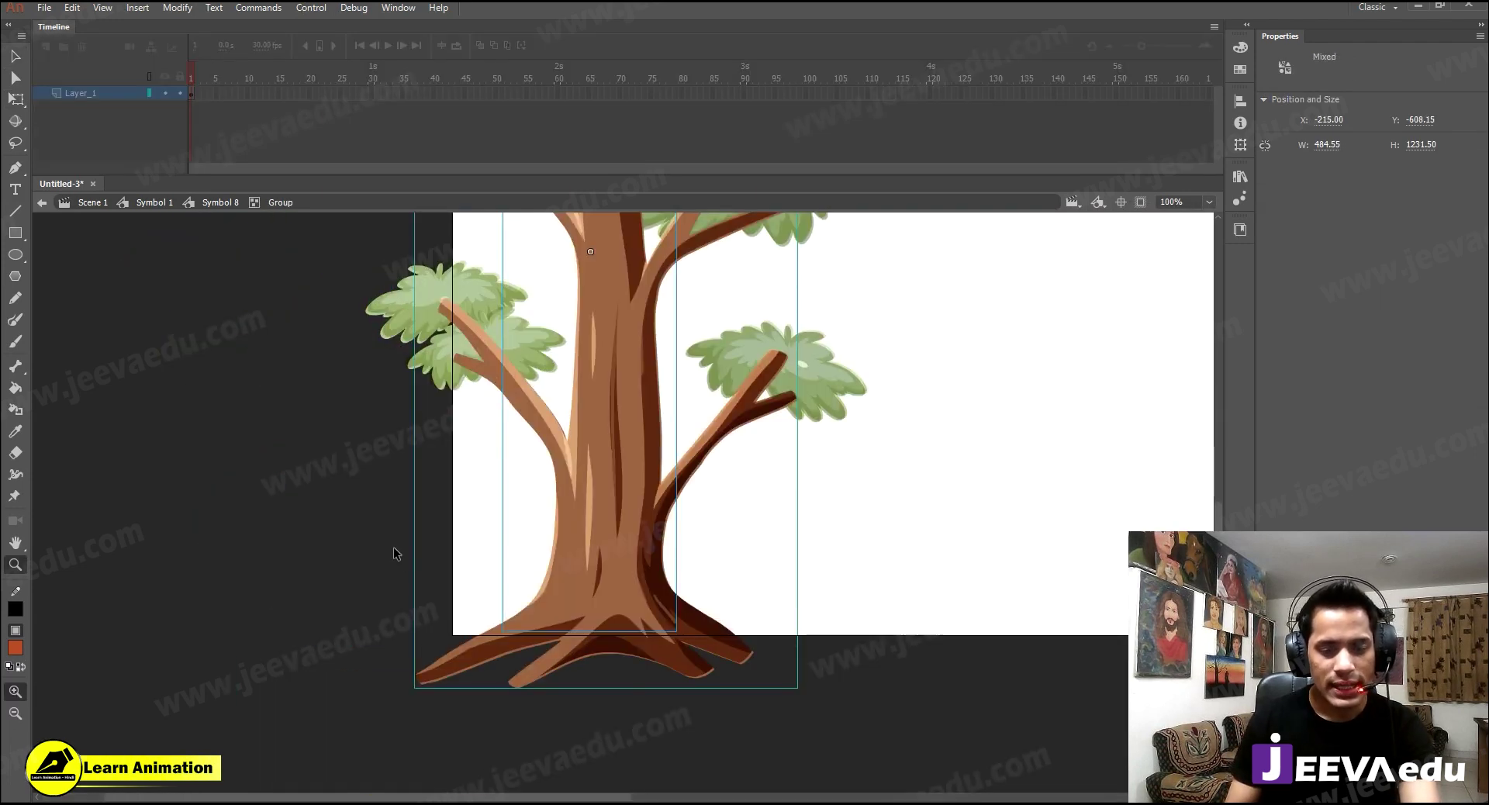
# - Break apart the dark shading drawing object along the upper trunk and branch into a plain shape, inside the nested trunk group
pyautogui.doubleClick(704, 620)
pyautogui.scroll(5, 583, 422)
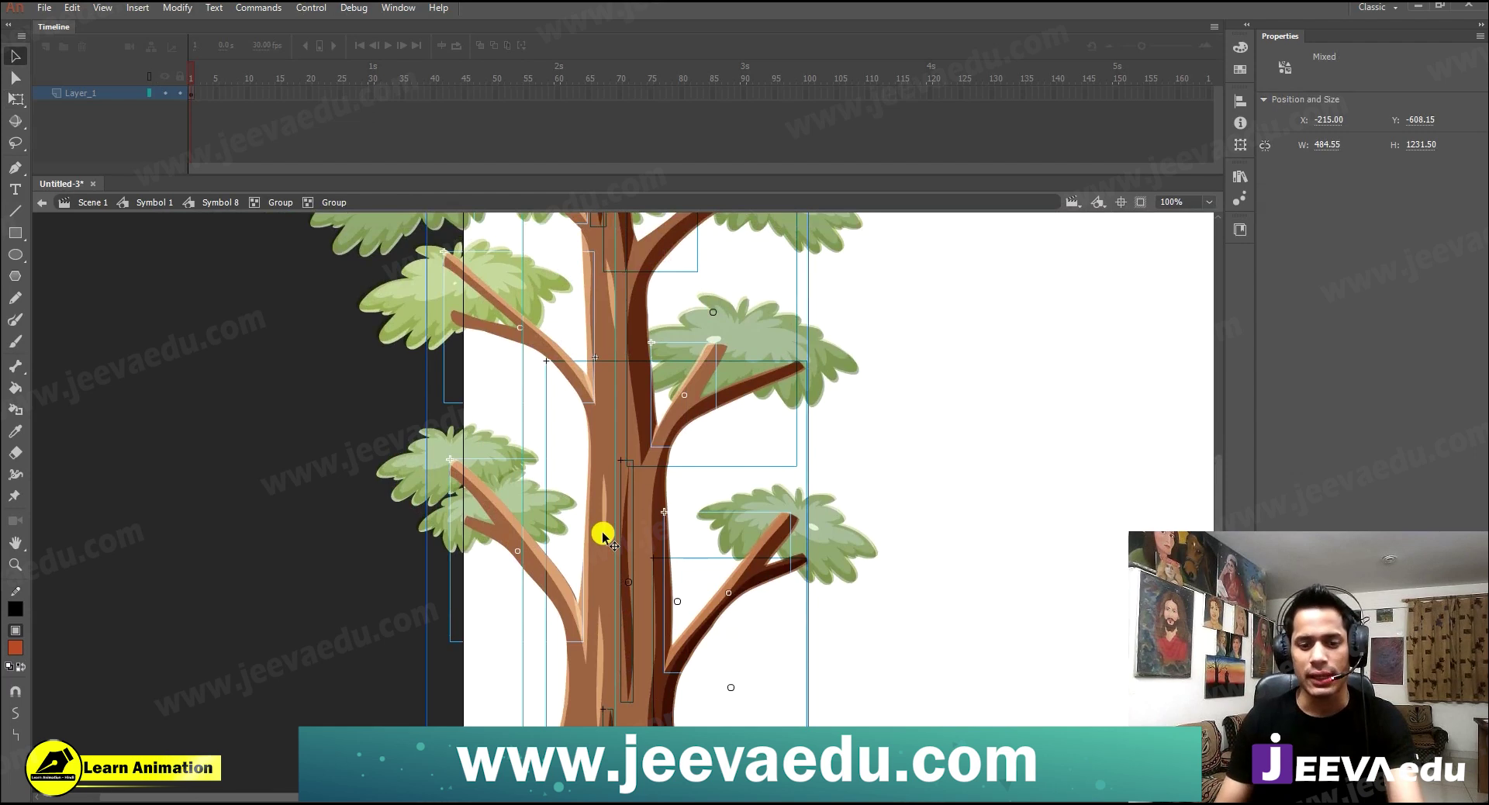
pyautogui.click(813, 423)
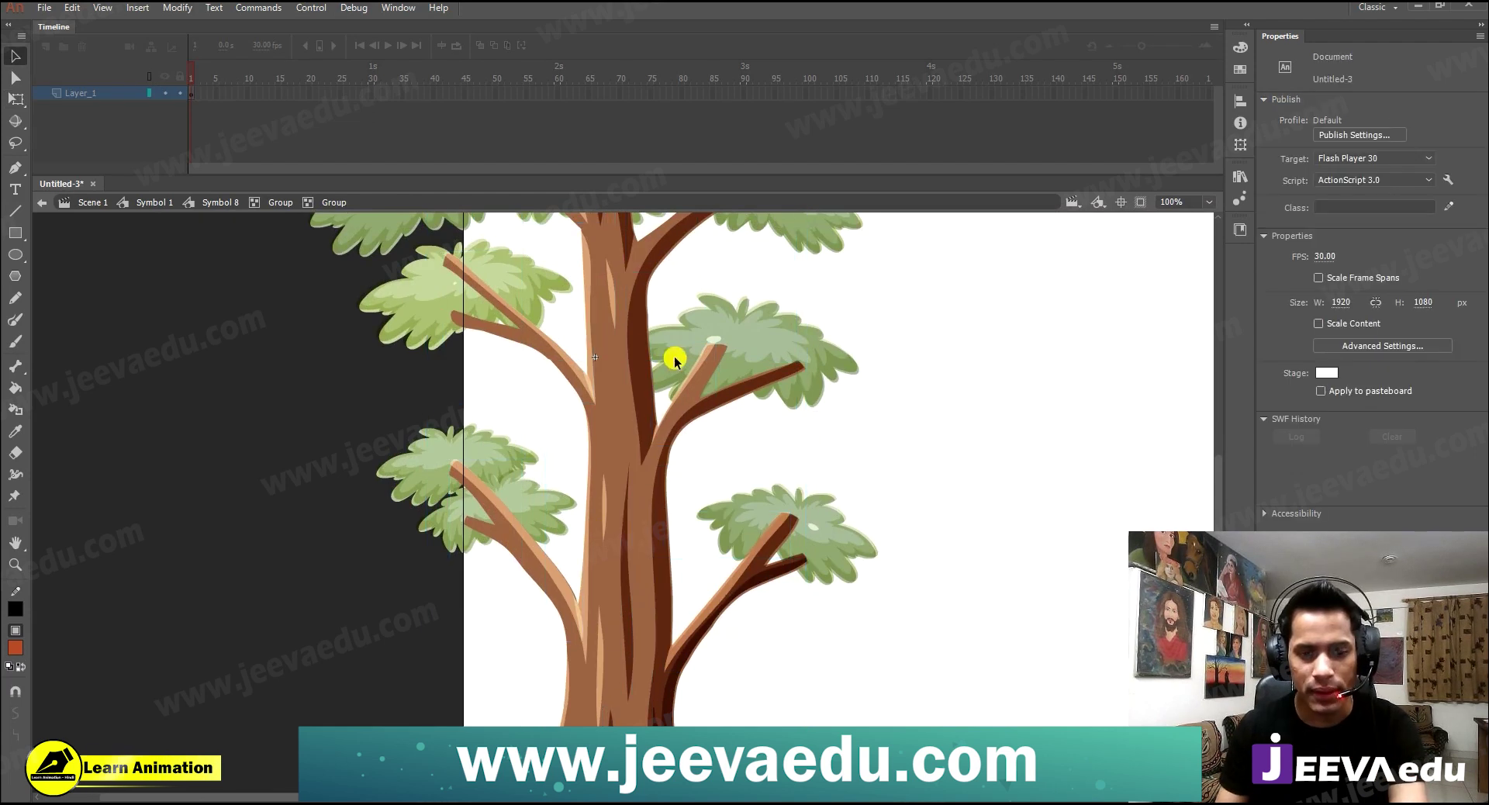
pyautogui.click(641, 319)
pyautogui.doubleClick(641, 320)
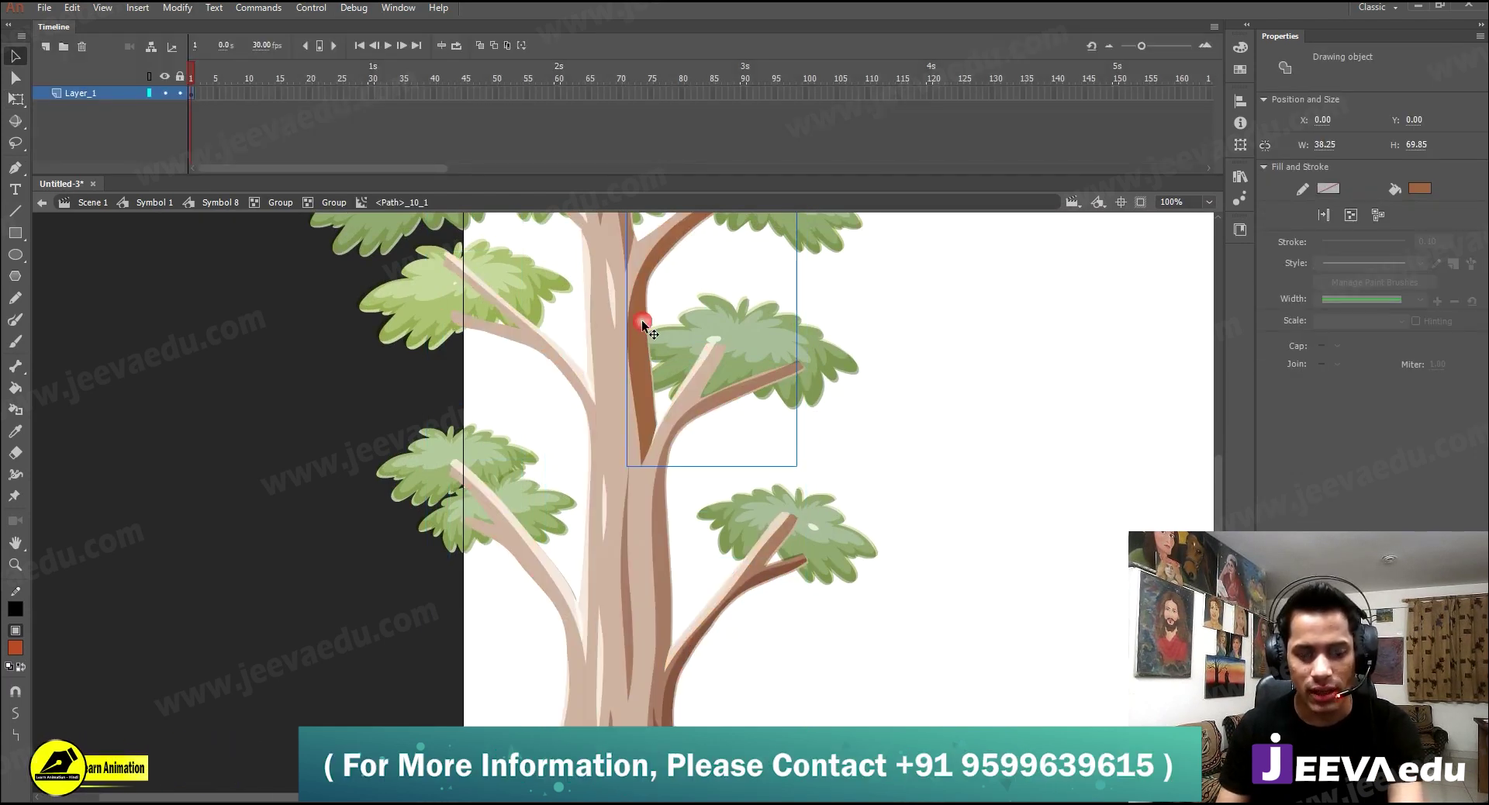
pyautogui.hotkey('ctrl', 'b')
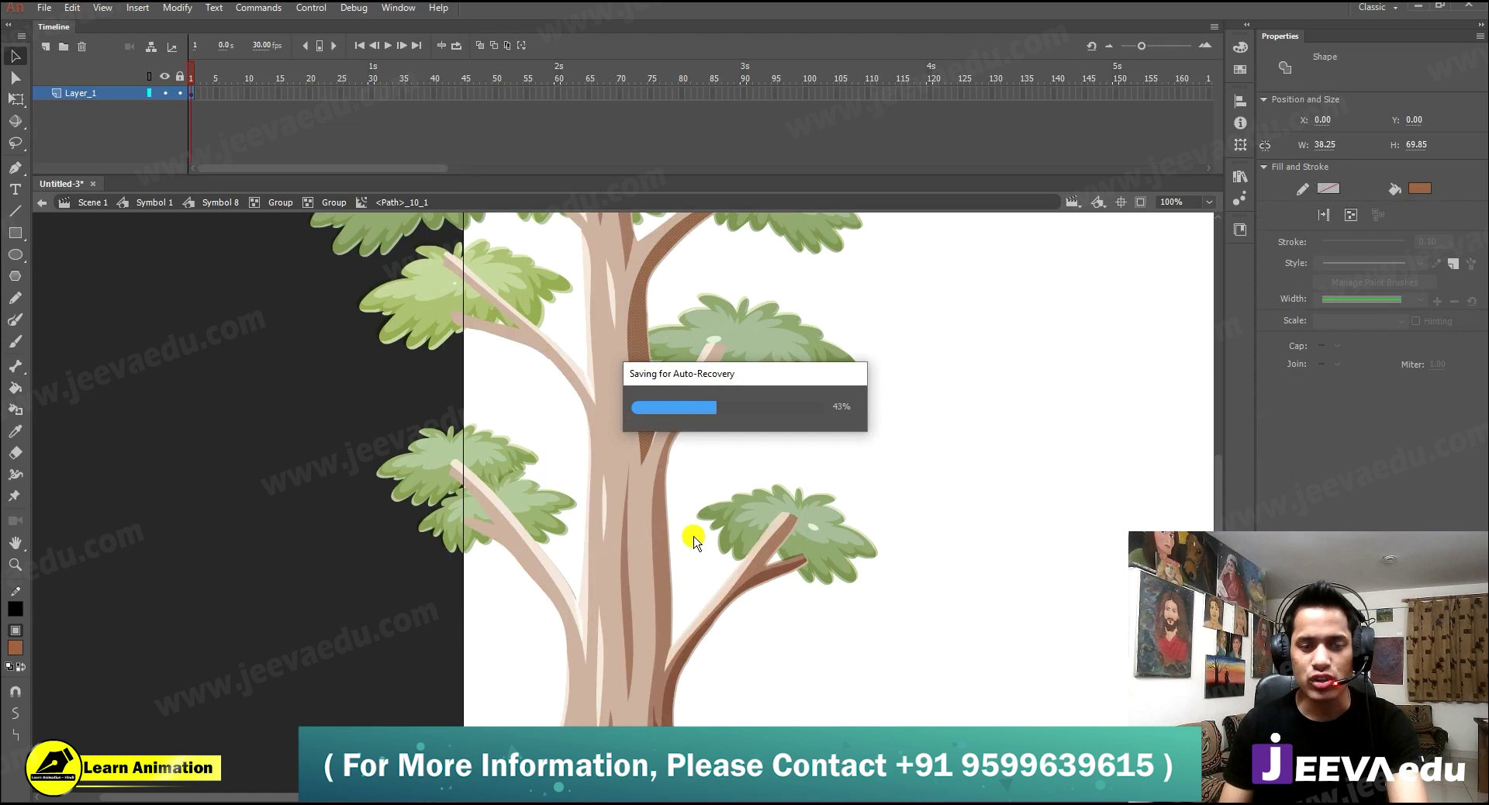
pyautogui.doubleClick(695, 529)
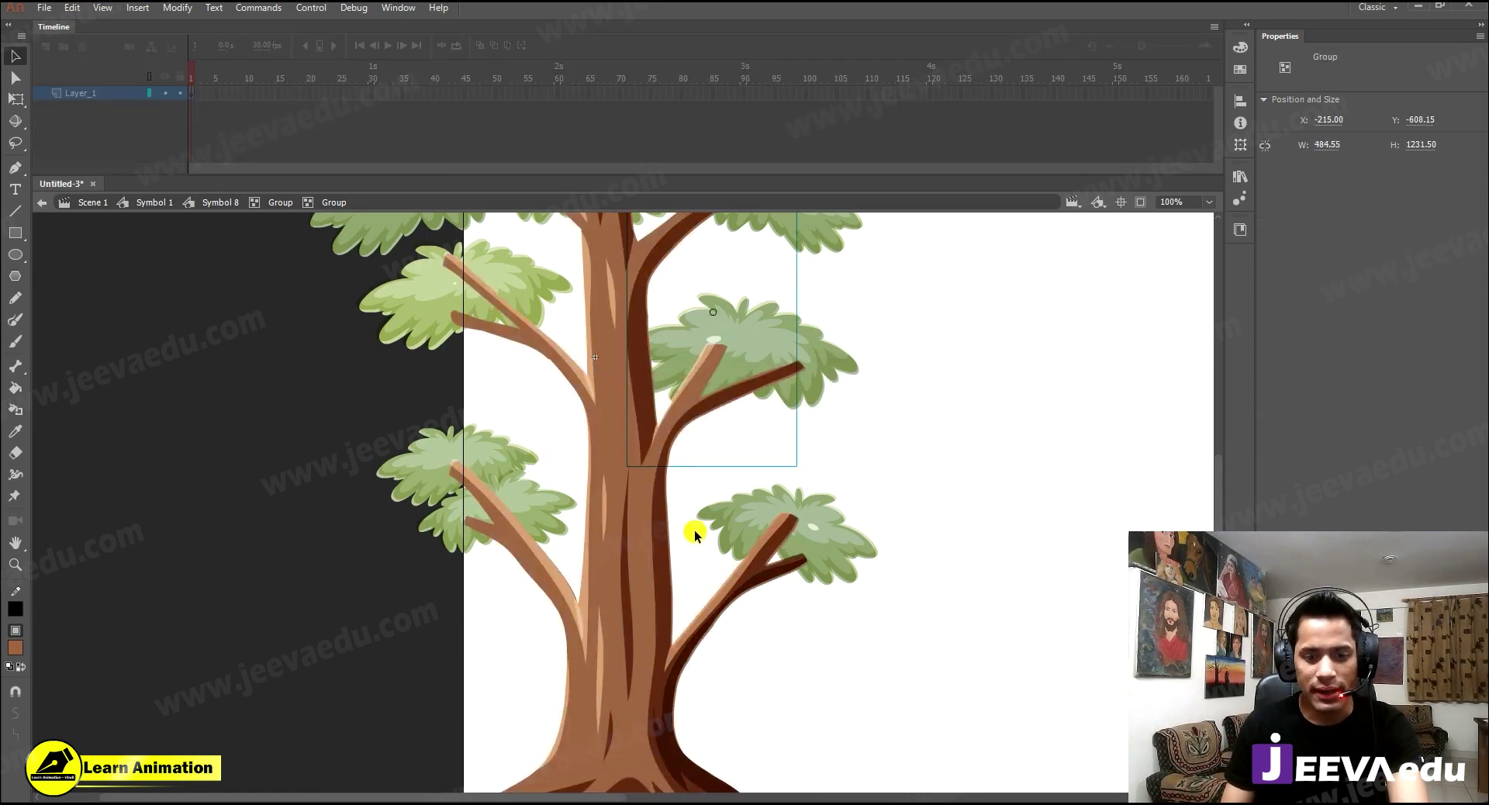
# - Break apart the screen-blended highlight streaks on the trunk and delete the group that holds them
pyautogui.click(621, 538)
pyautogui.click(618, 516)
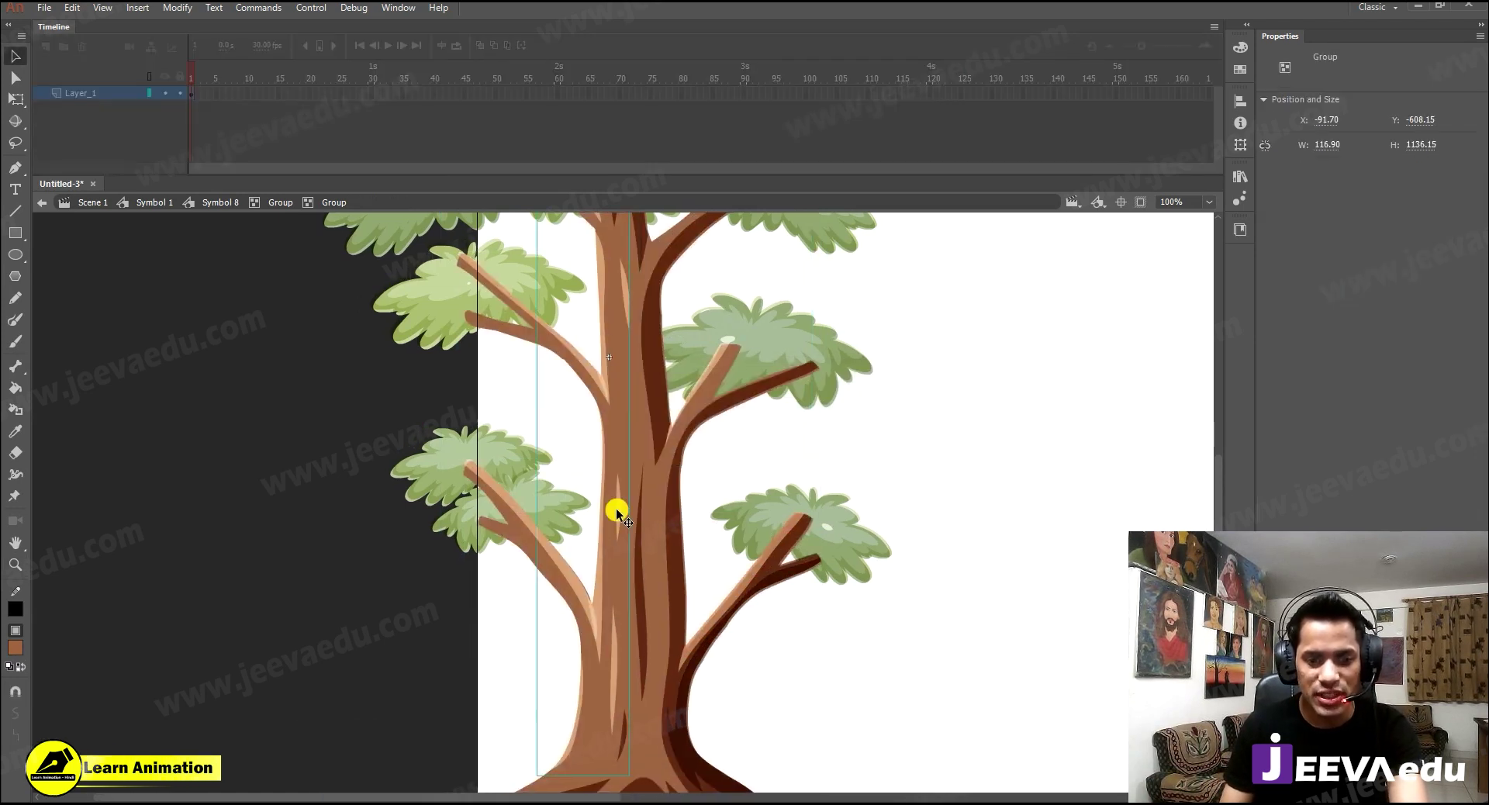
pyautogui.doubleClick(618, 516)
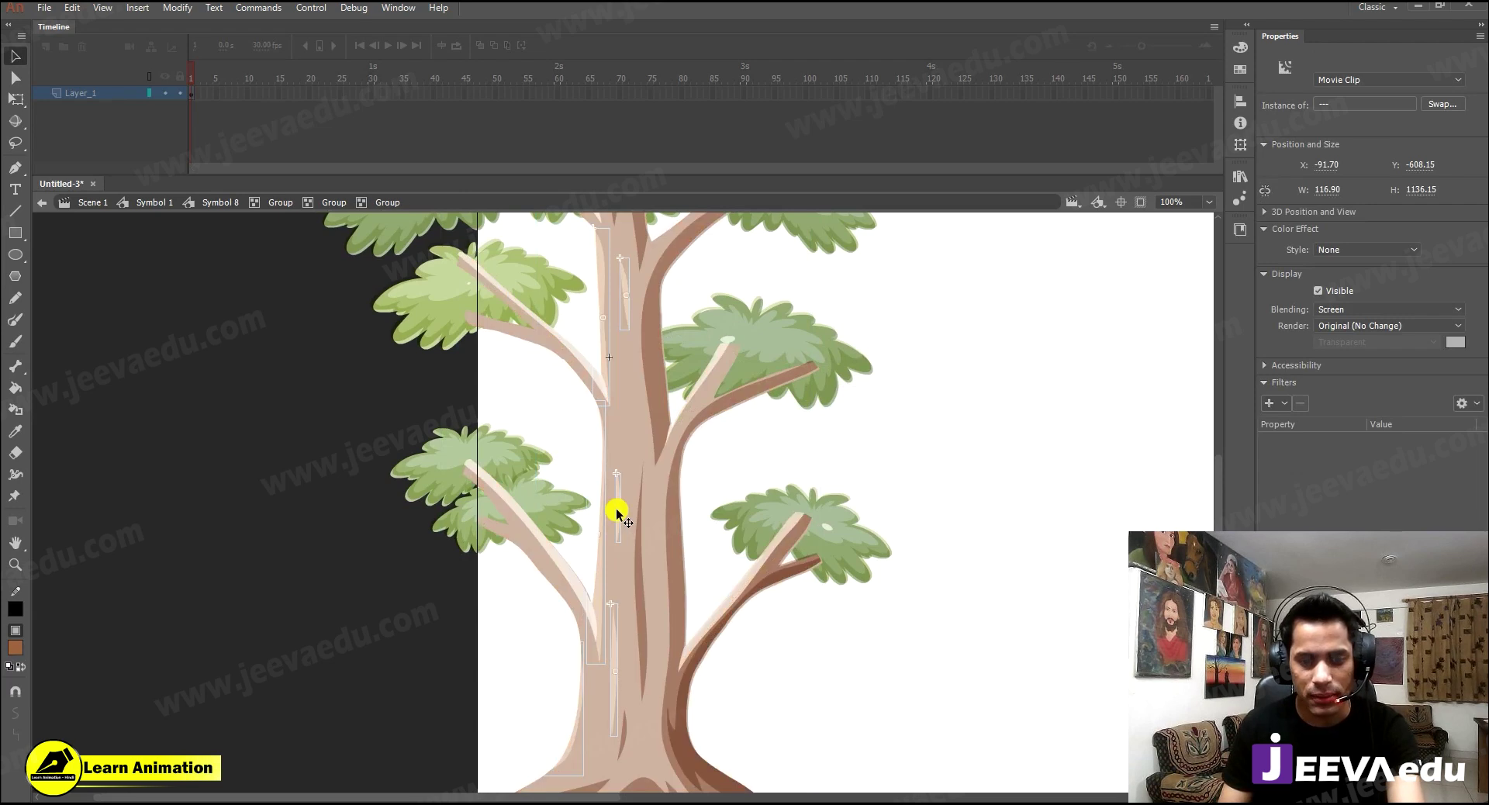
pyautogui.click(536, 527)
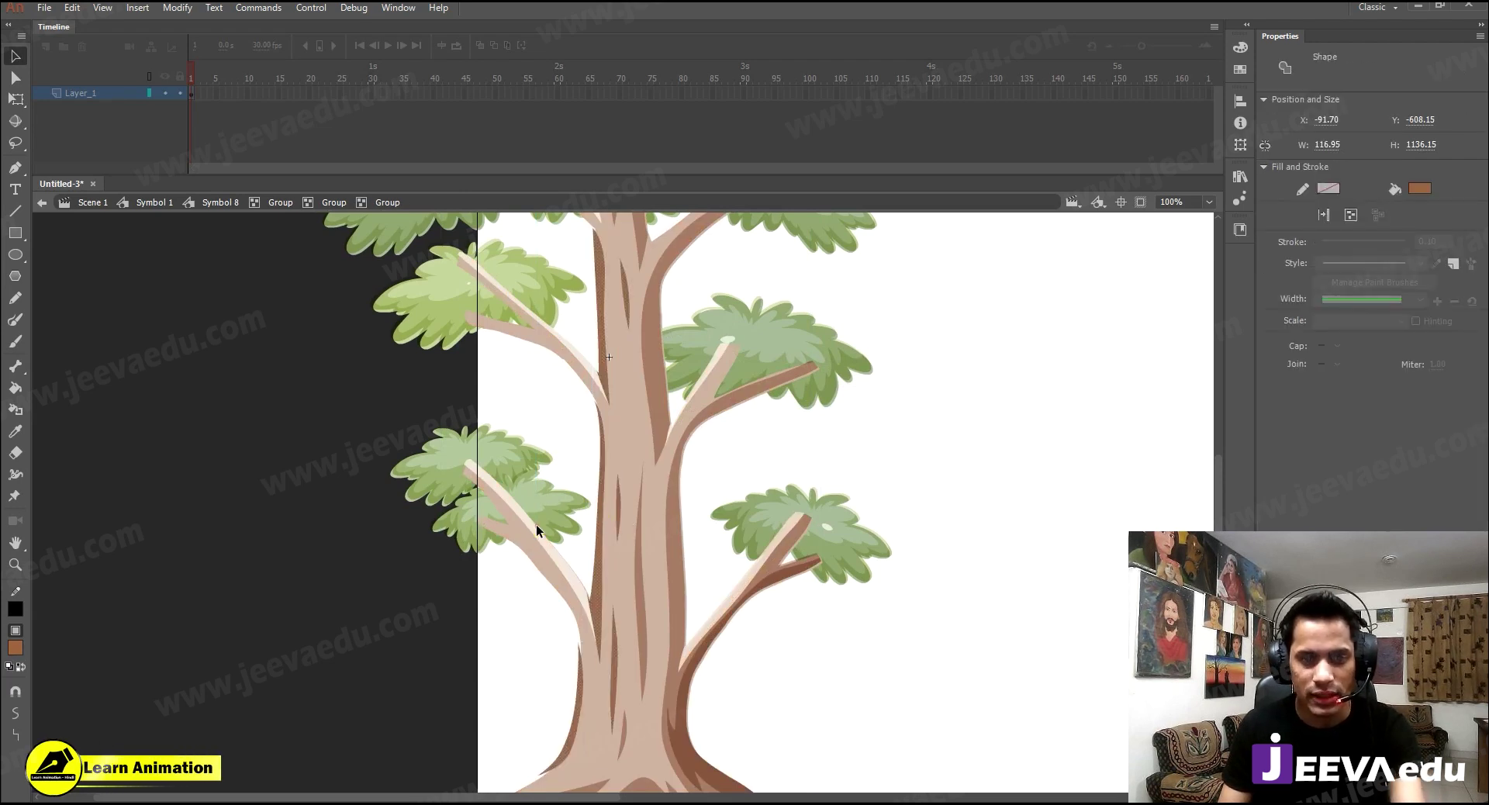
pyautogui.doubleClick(536, 524)
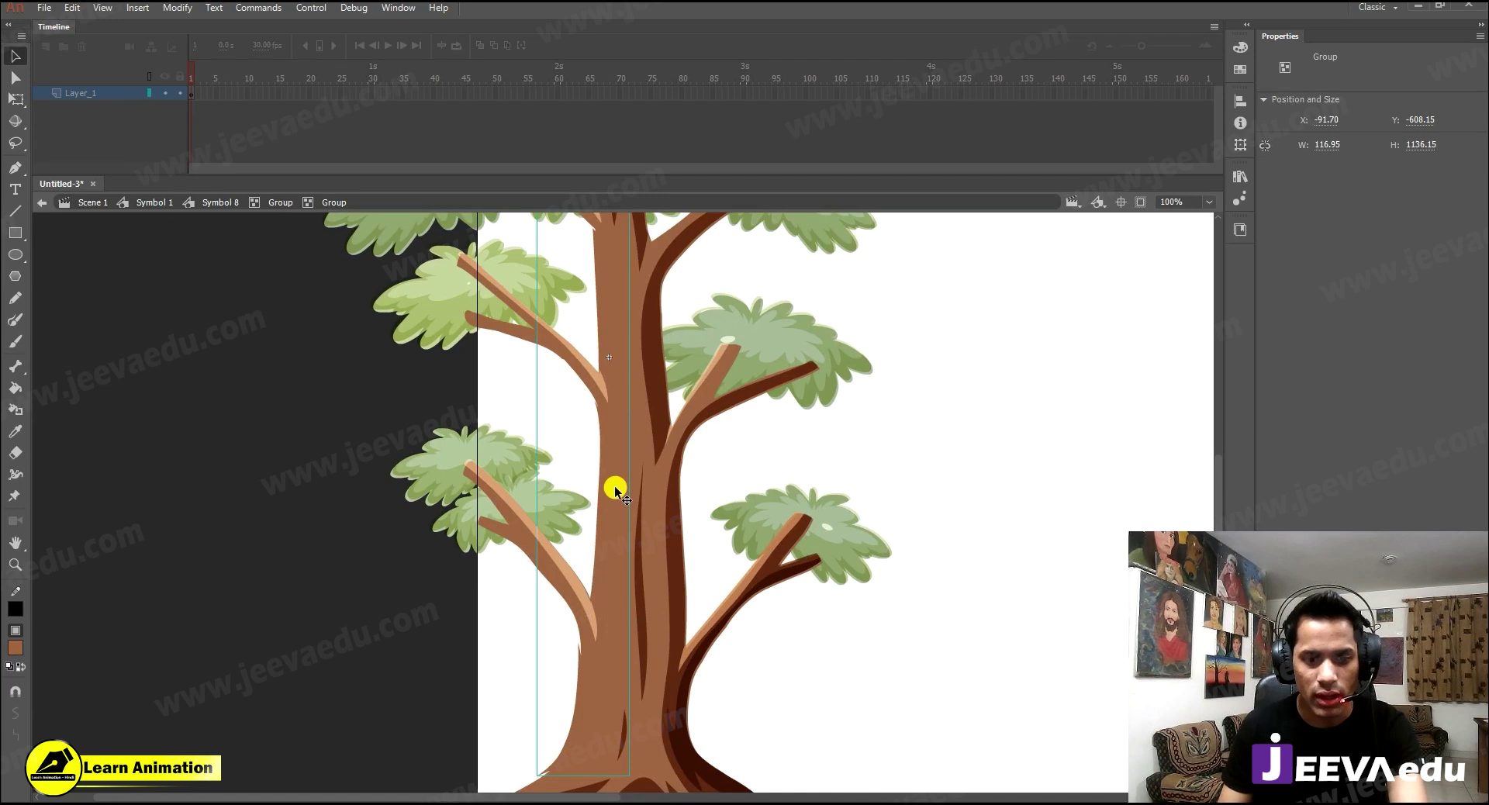
pyautogui.press('Delete')
# - Leave the trunk group and the tree symbol and return to the full forest scene in Symbol 1
pyautogui.keyDown('ctrl'); pyautogui.keyDown('alt'); pyautogui.click(632, 504); pyautogui.keyUp('alt'); pyautogui.keyUp('ctrl')
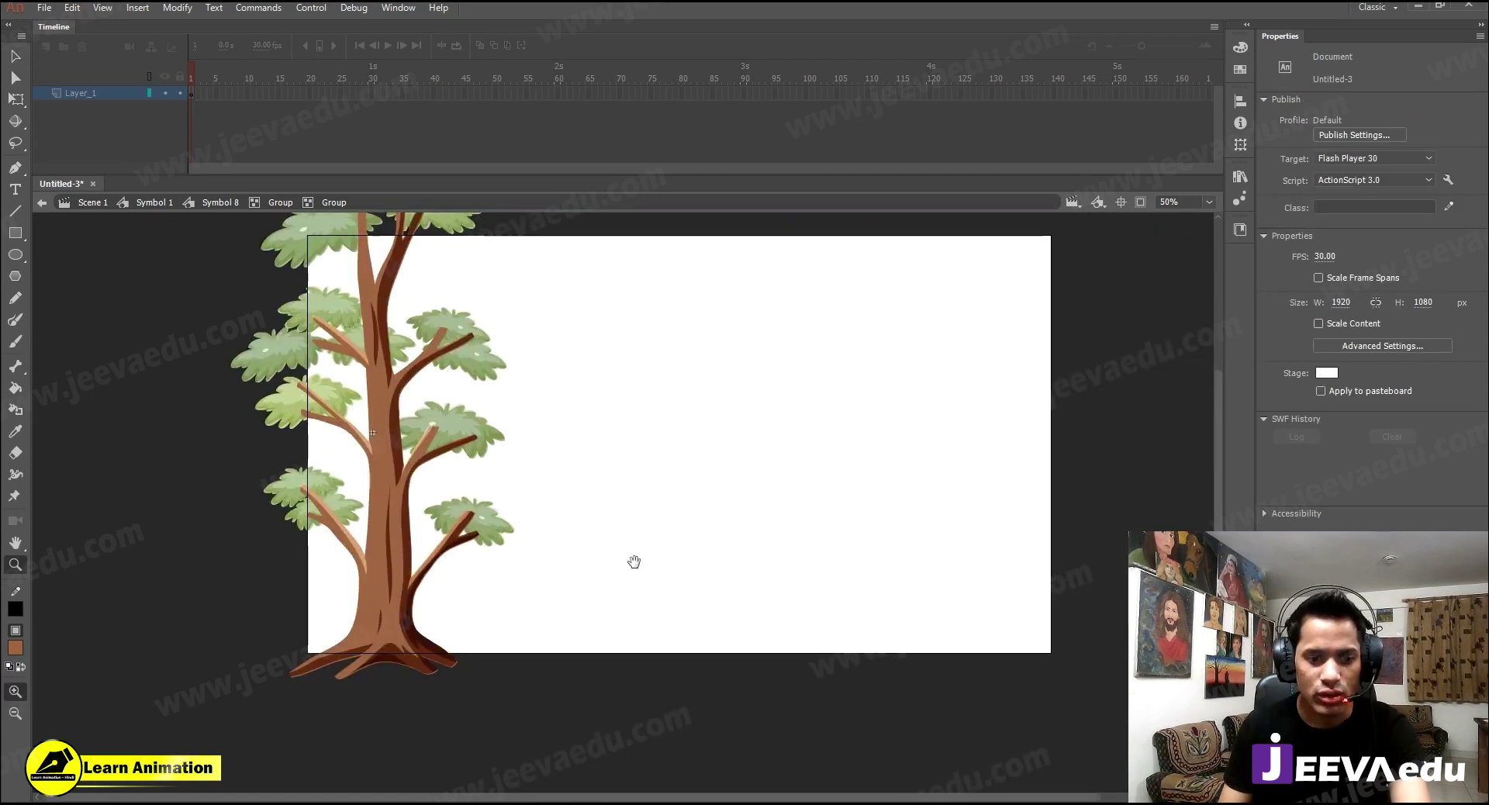
pyautogui.moveTo(634, 561); pyautogui.dragTo(628, 544)
pyautogui.doubleClick(544, 527)
pyautogui.doubleClick(518, 524)
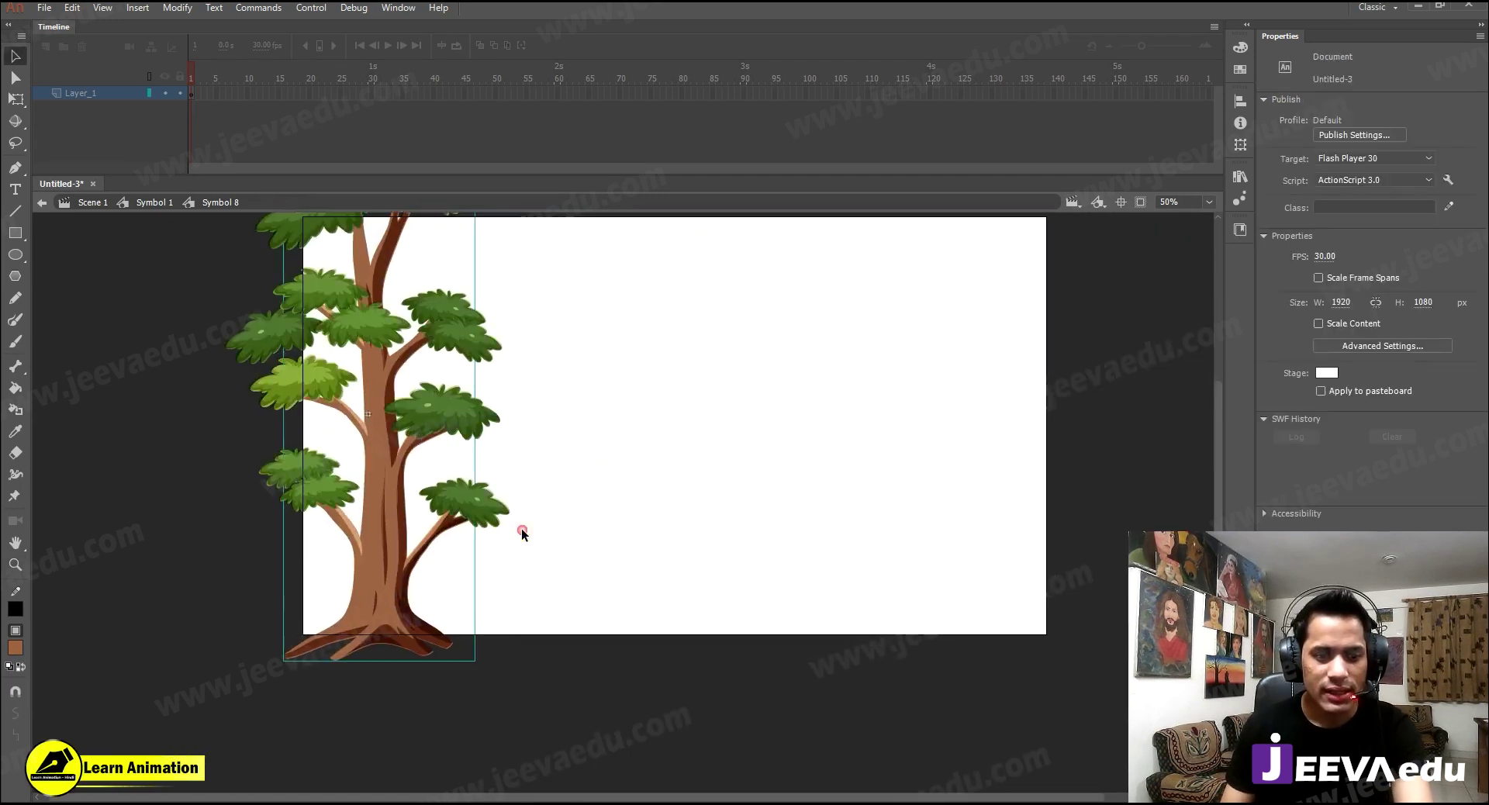
pyautogui.press('z')
pyautogui.keyDown('alt'); pyautogui.click(501, 501); pyautogui.keyUp('alt')
pyautogui.press('v')
pyautogui.doubleClick(588, 513)
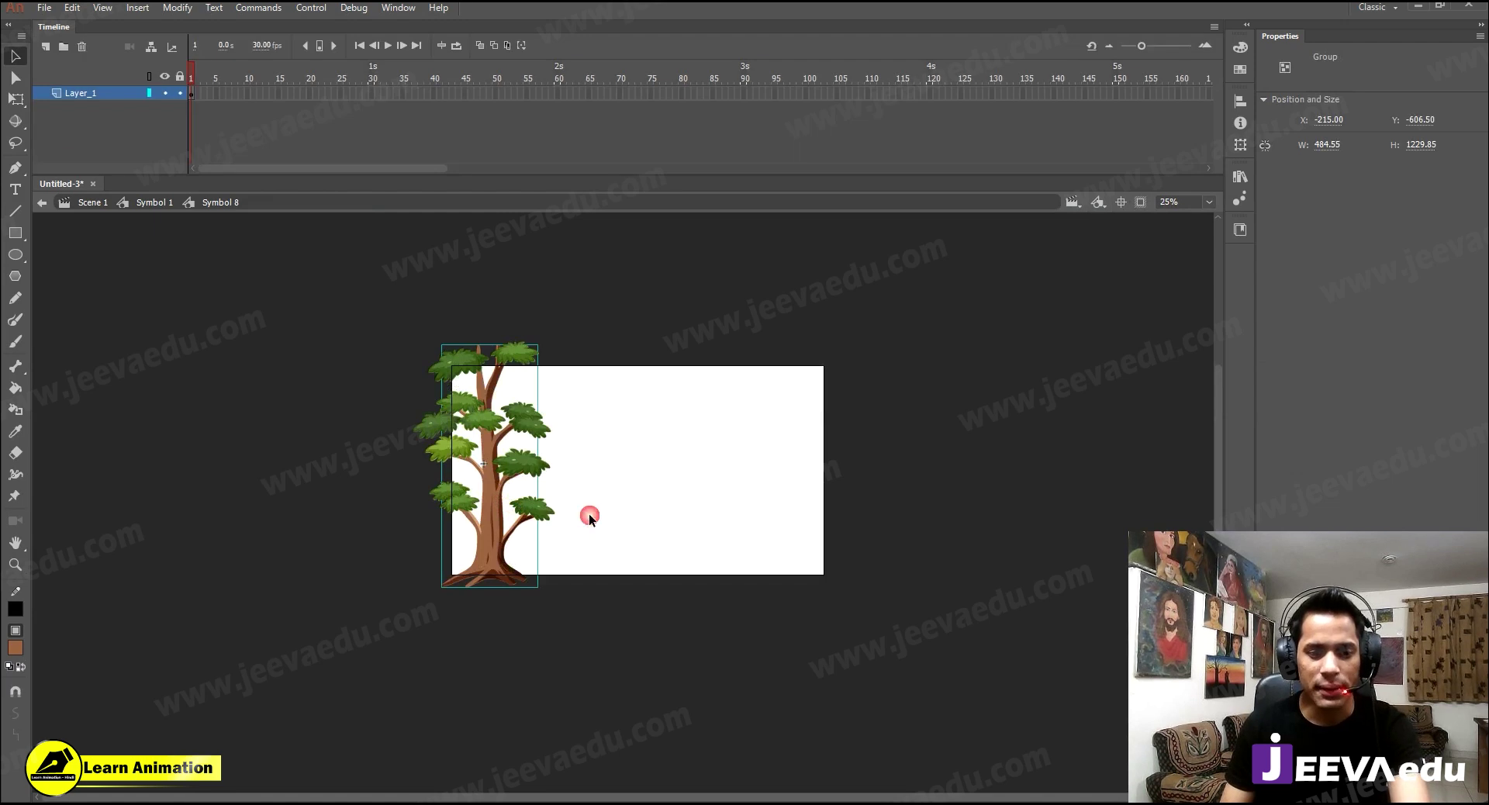
pyautogui.keyDown('alt'); pyautogui.click(166, 117); pyautogui.keyUp('alt')
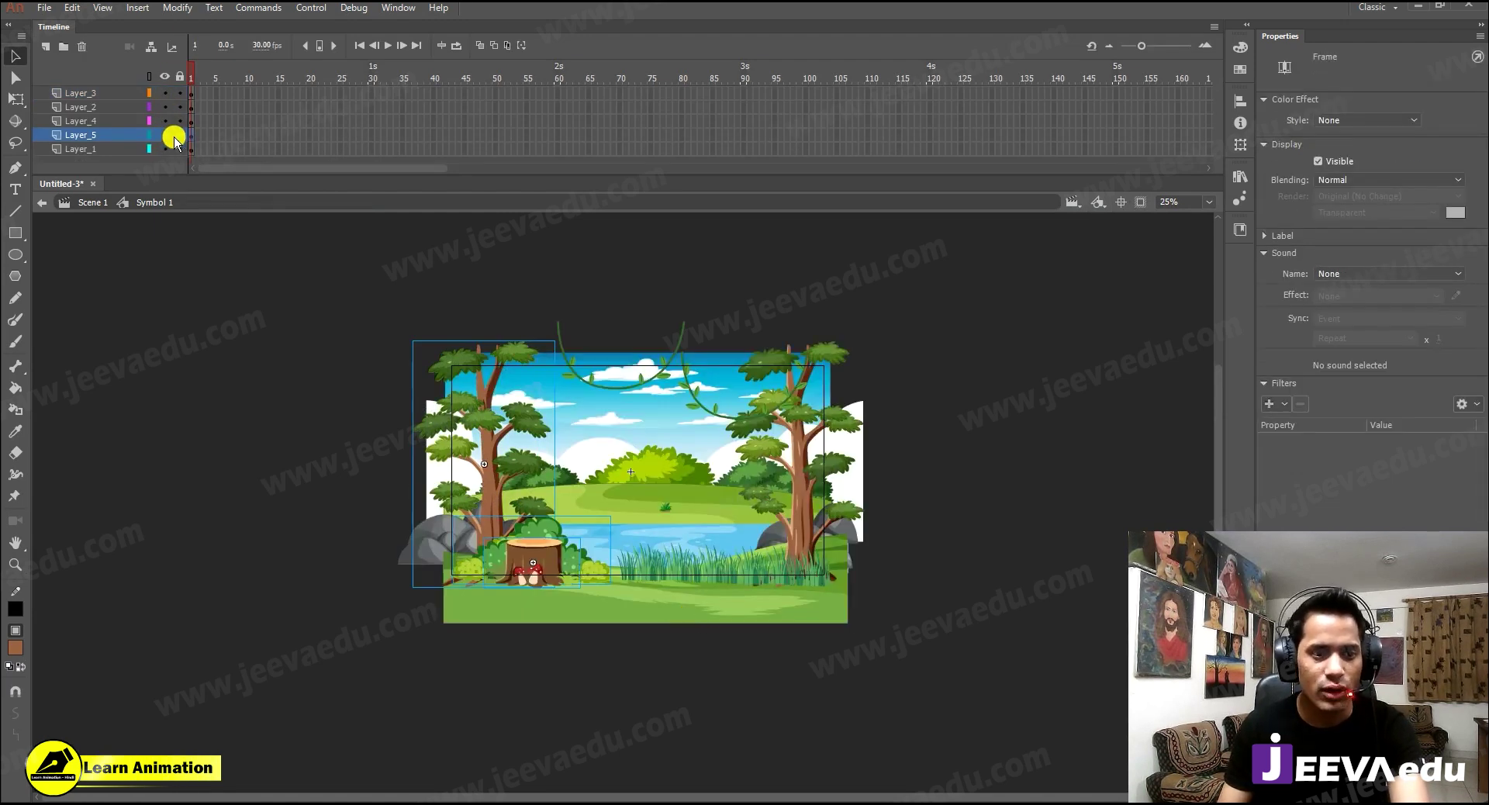
# - Replace the original right tree with a horizontally flipped duplicate of the simplified left tree
pyautogui.click(811, 470)
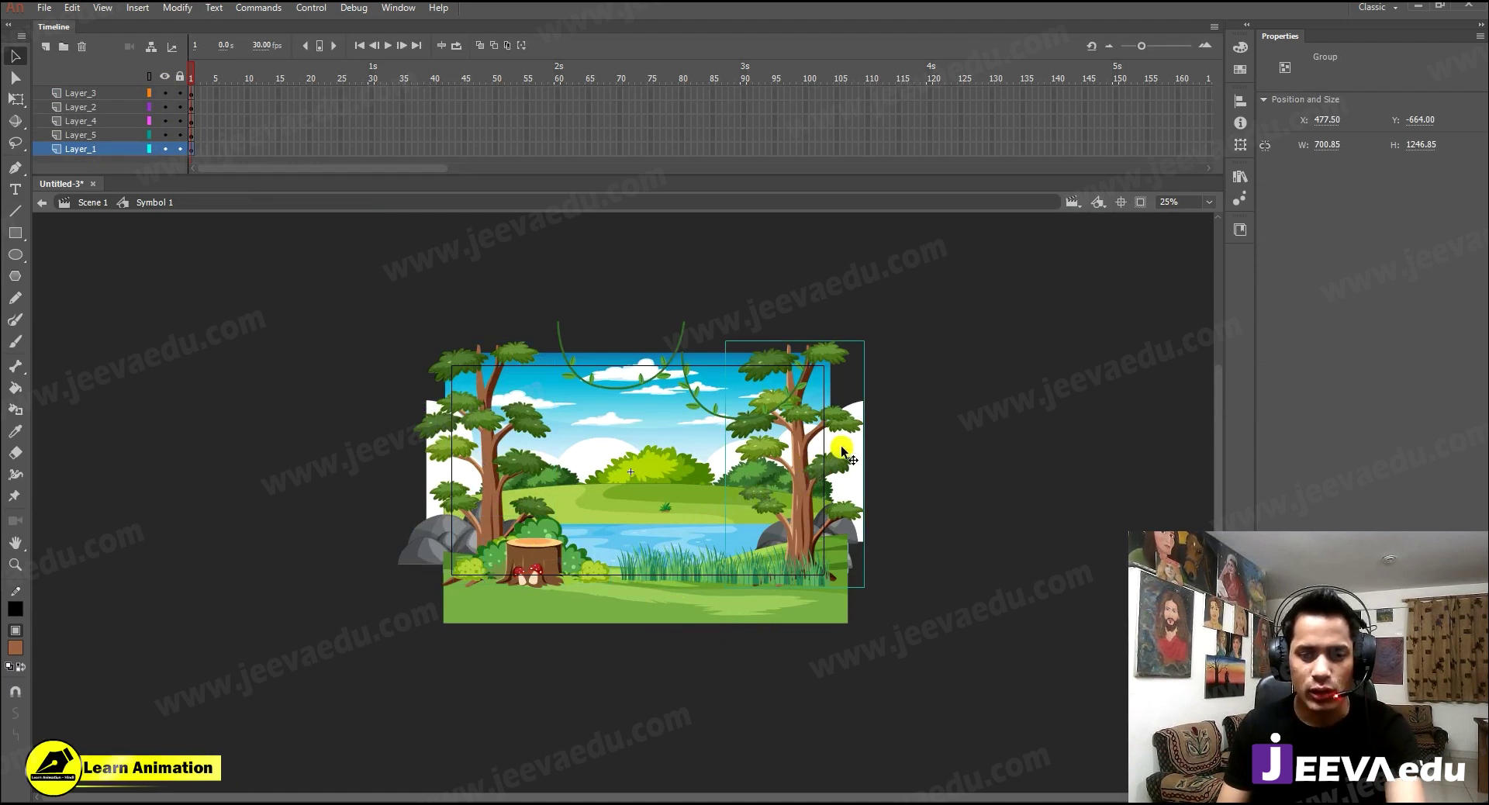
pyautogui.press('Delete')
pyautogui.moveTo(482, 469); pyautogui.dragTo(779, 463)
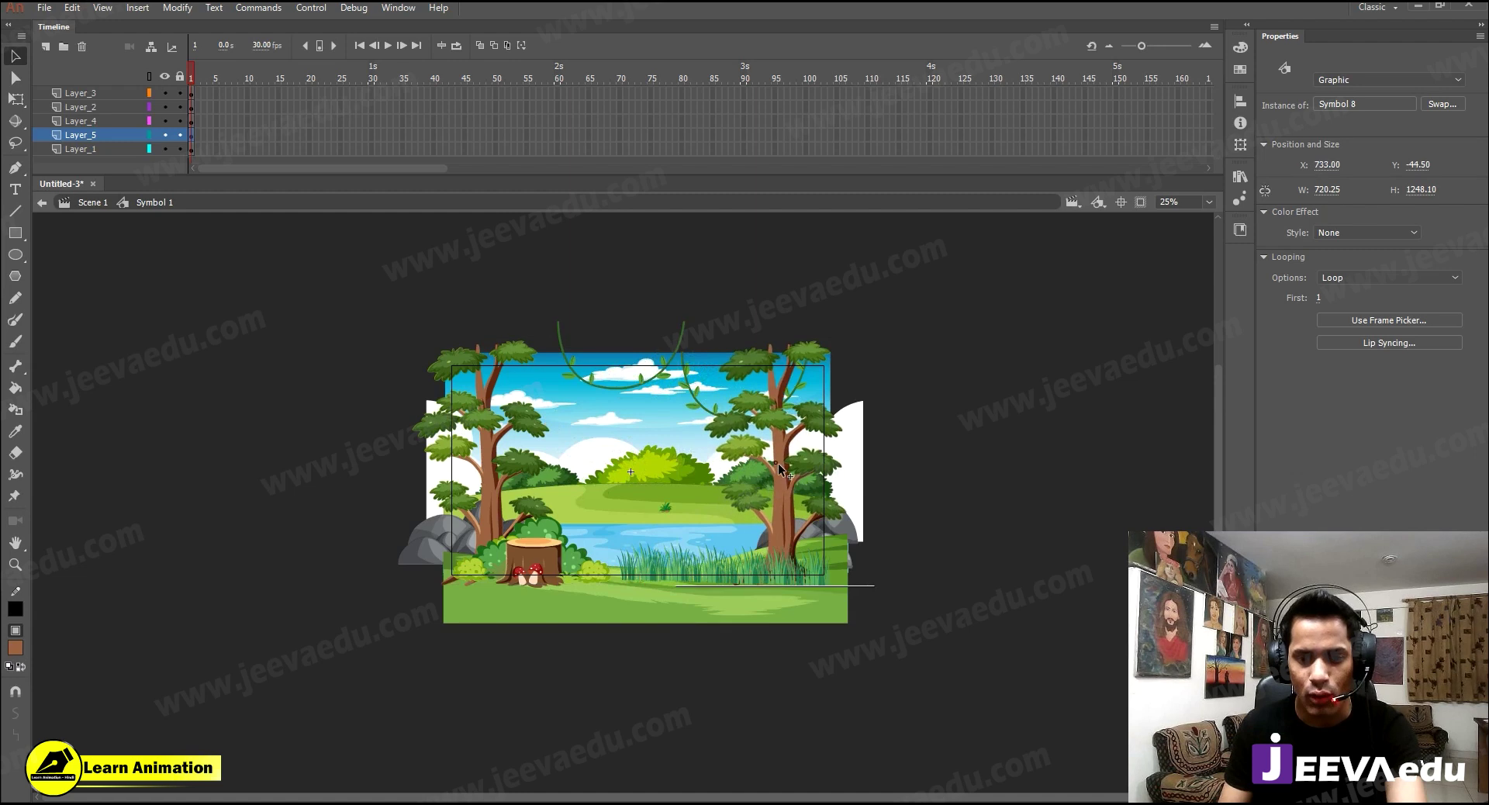
pyautogui.click(178, 9)
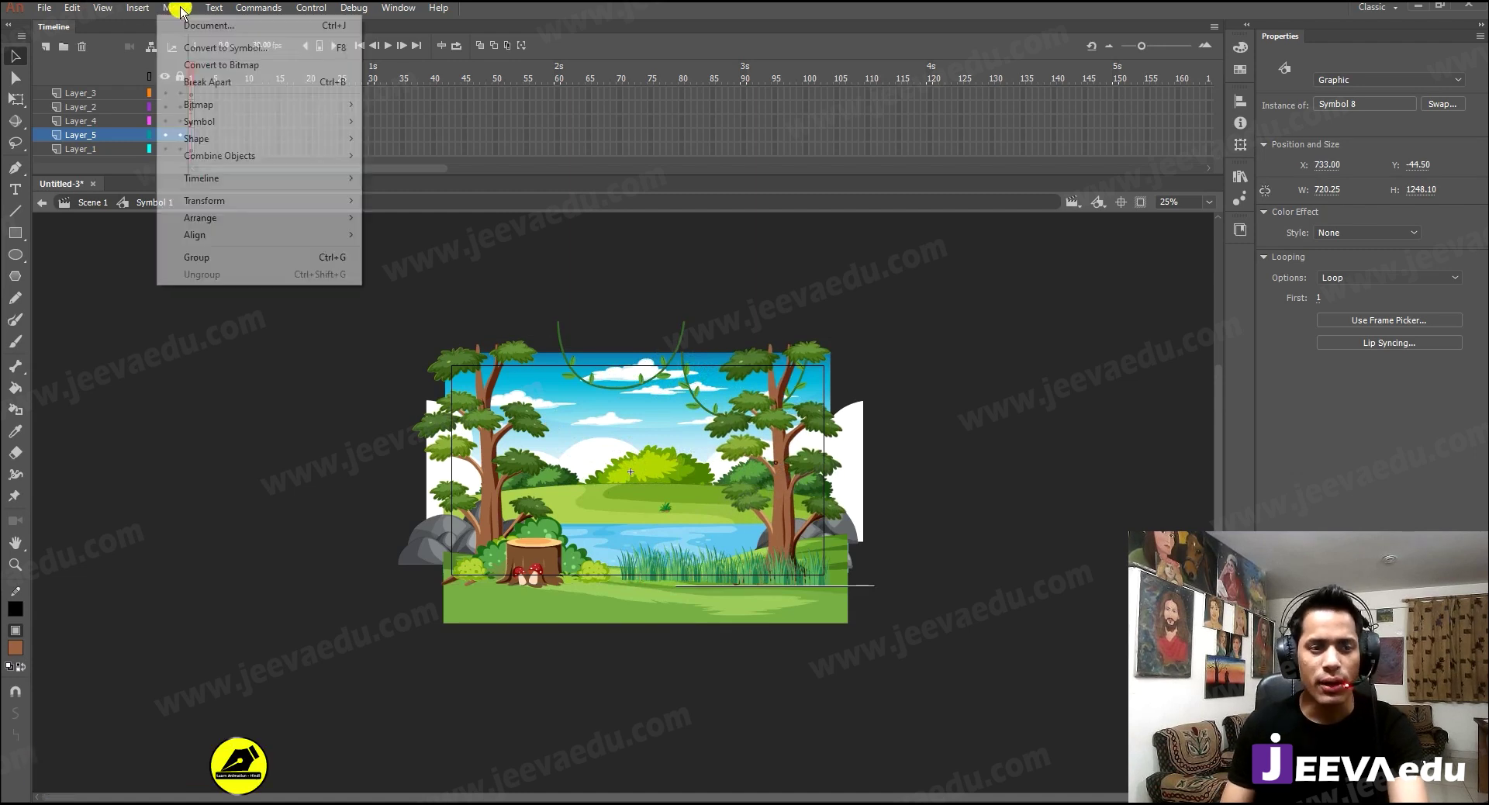
pyautogui.click(228, 200)
pyautogui.click(391, 365)
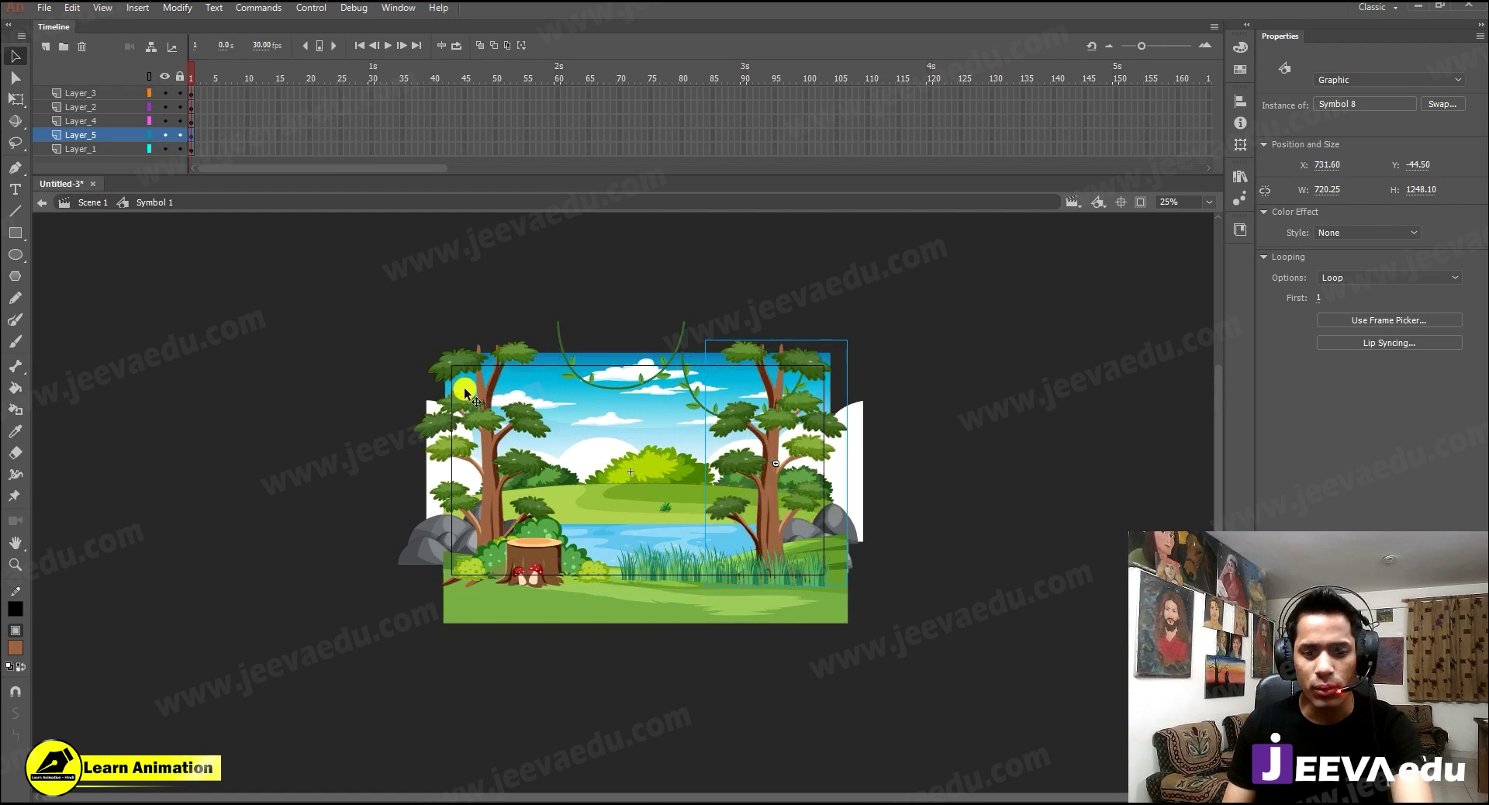
# - Move the flipped tree outward to the stage's right edge, at about X 923
pyautogui.hotkey('shift', 'Right')
pyautogui.hotkey('shift', 'Right')
pyautogui.hotkey('shift', 'Right')
pyautogui.hotkey('shift', 'Right')
pyautogui.hotkey('shift', 'Right')
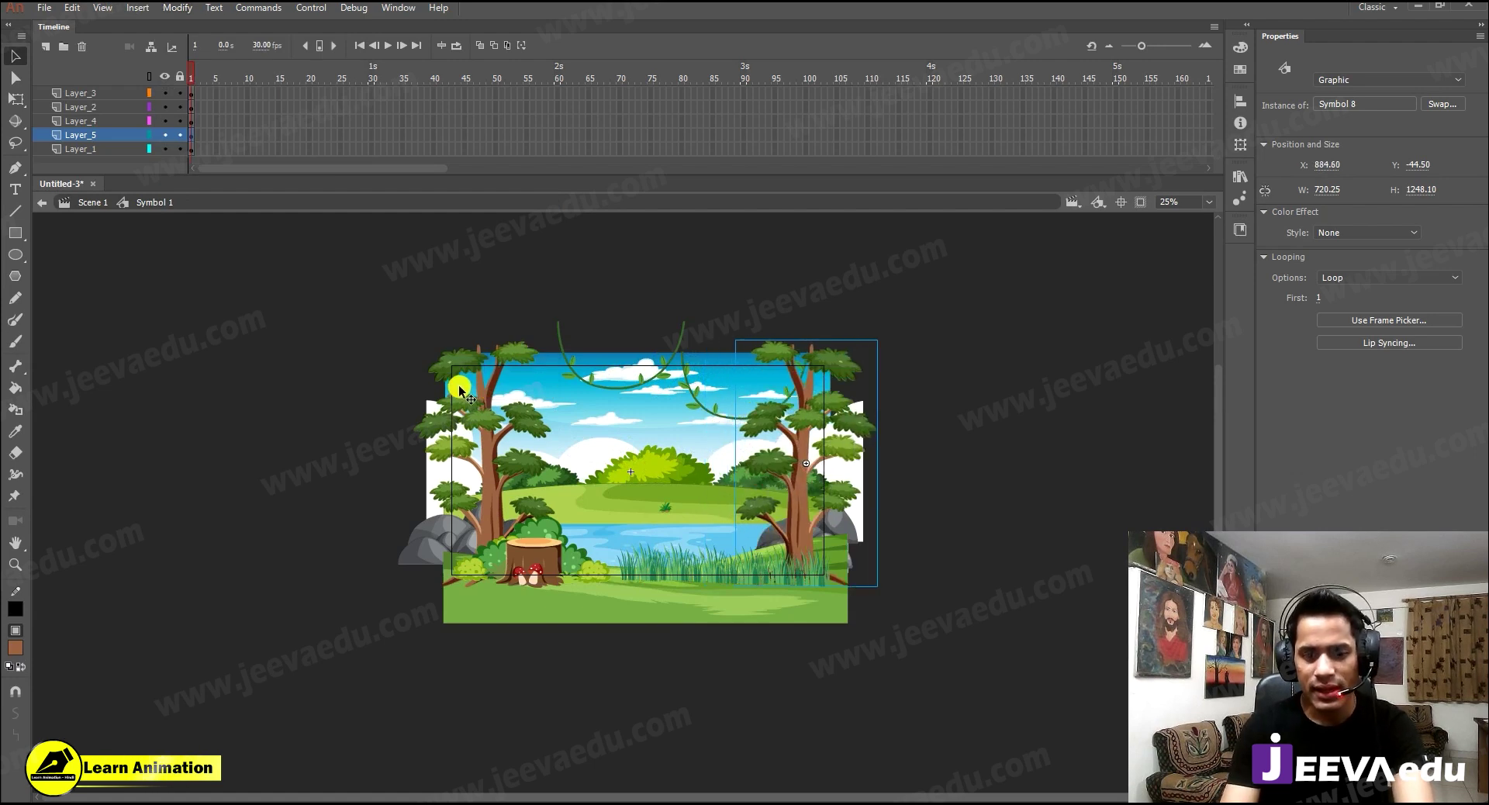
# - Hide every layer except the one holding the two trees
pyautogui.keyDown('ctrl'); pyautogui.click(163, 113); pyautogui.keyUp('ctrl')
pyautogui.click(162, 137)
pyautogui.click(164, 137)
pyautogui.click(164, 136)
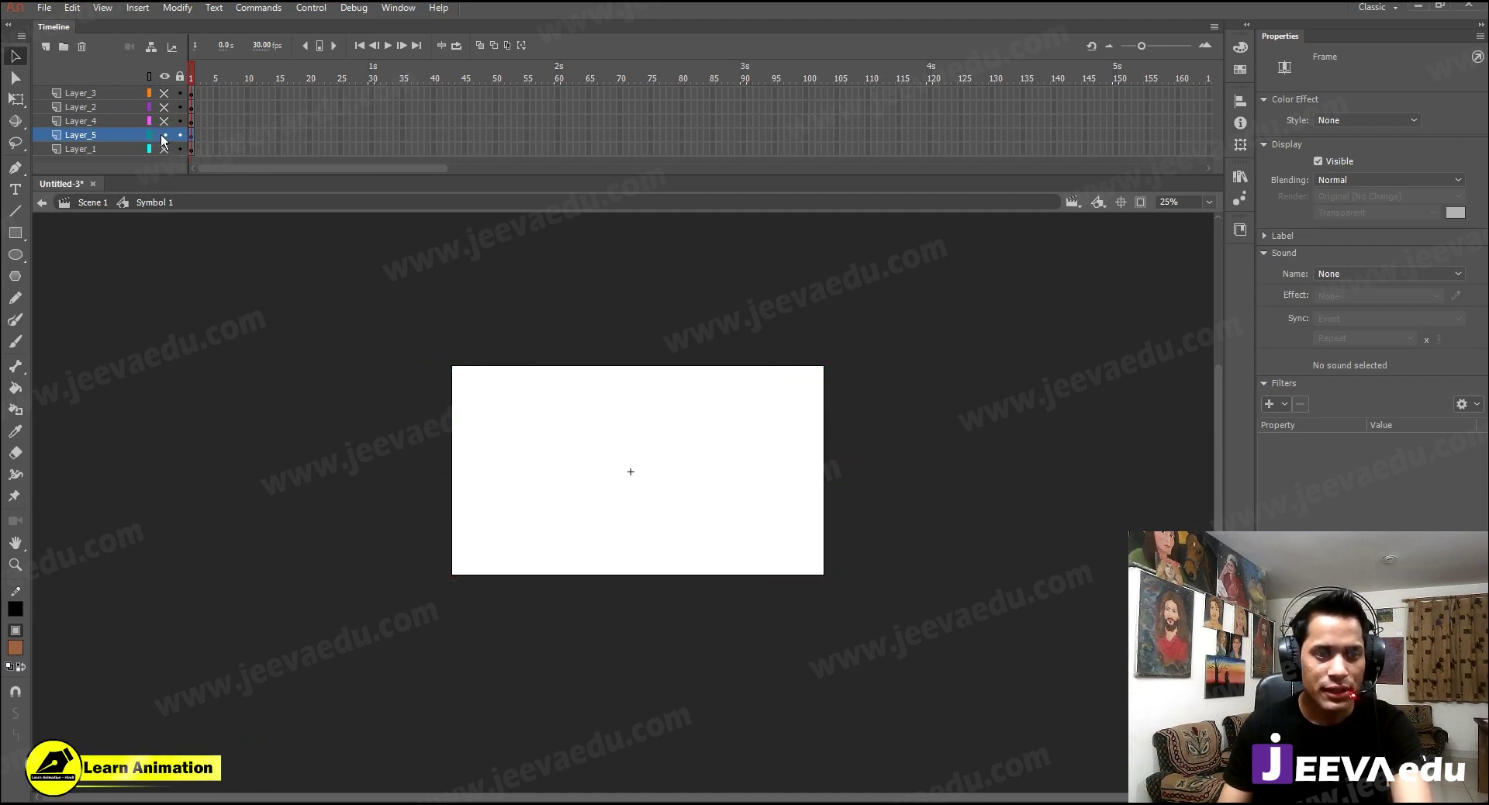
pyautogui.click(163, 135)
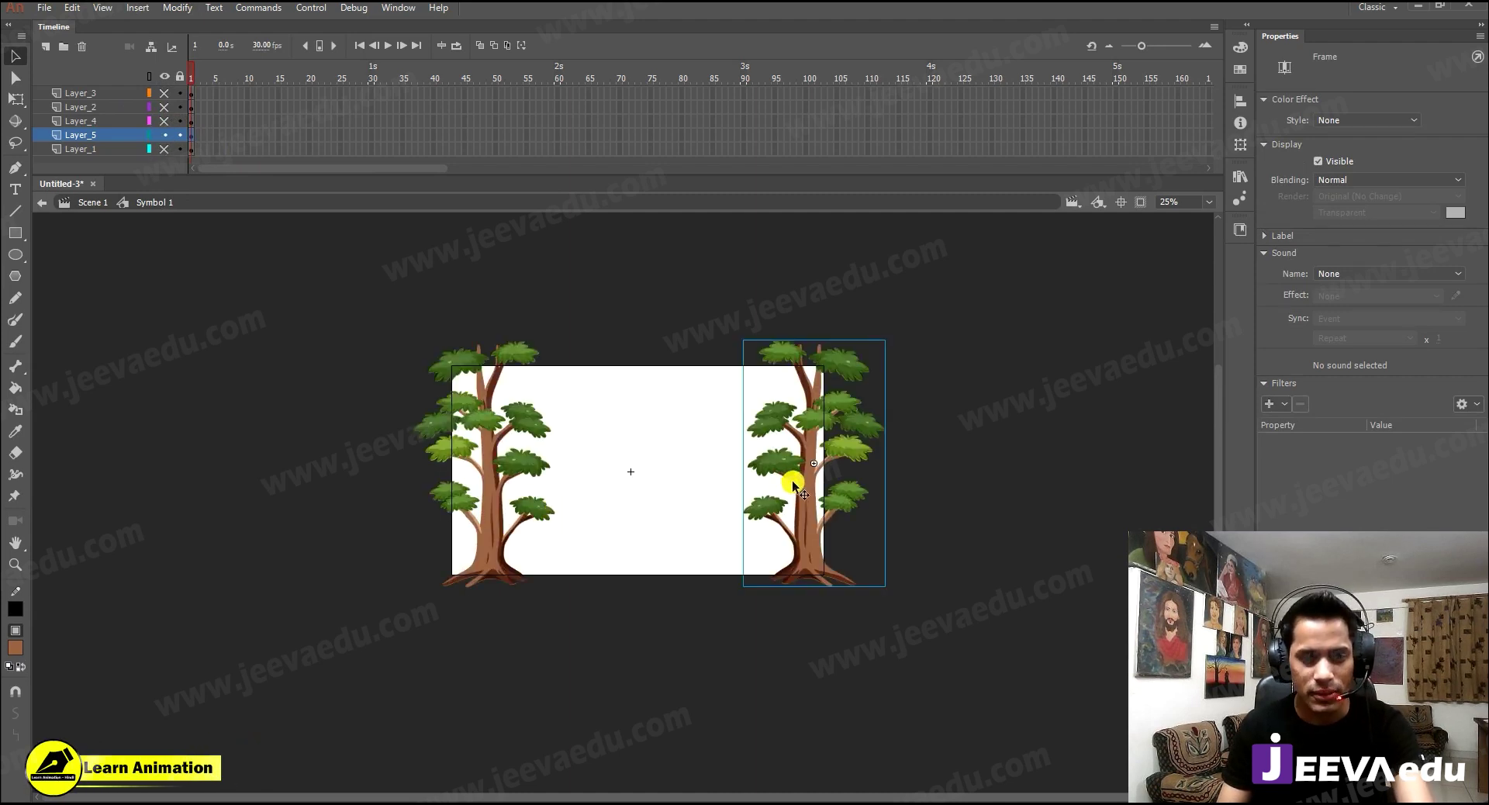
# - Move the right tree onto a new layer of its own above the left tree's layer, keeping its position
pyautogui.press('Delete')
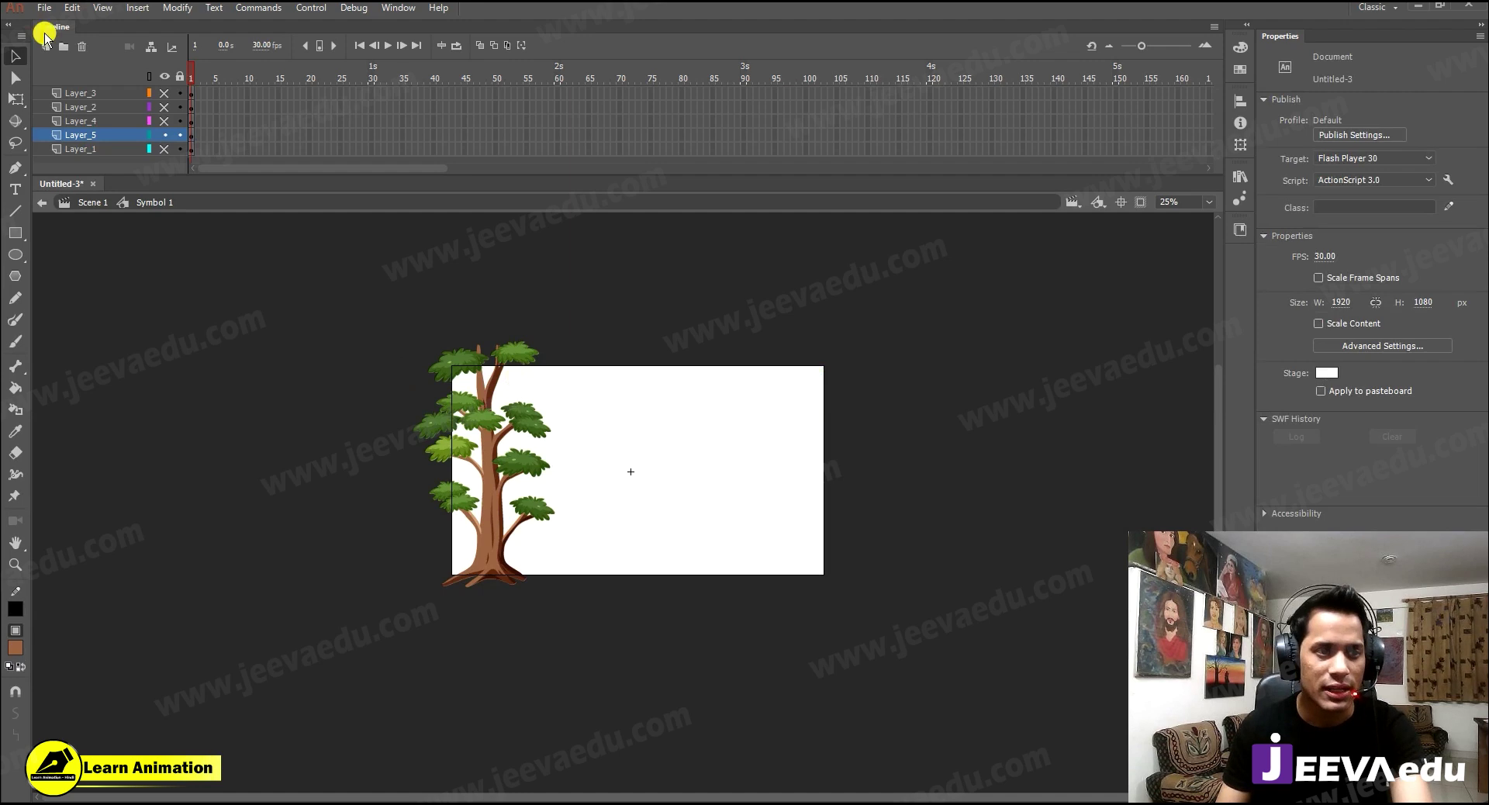
pyautogui.rightClick(239, 366)
pyautogui.click(266, 426)
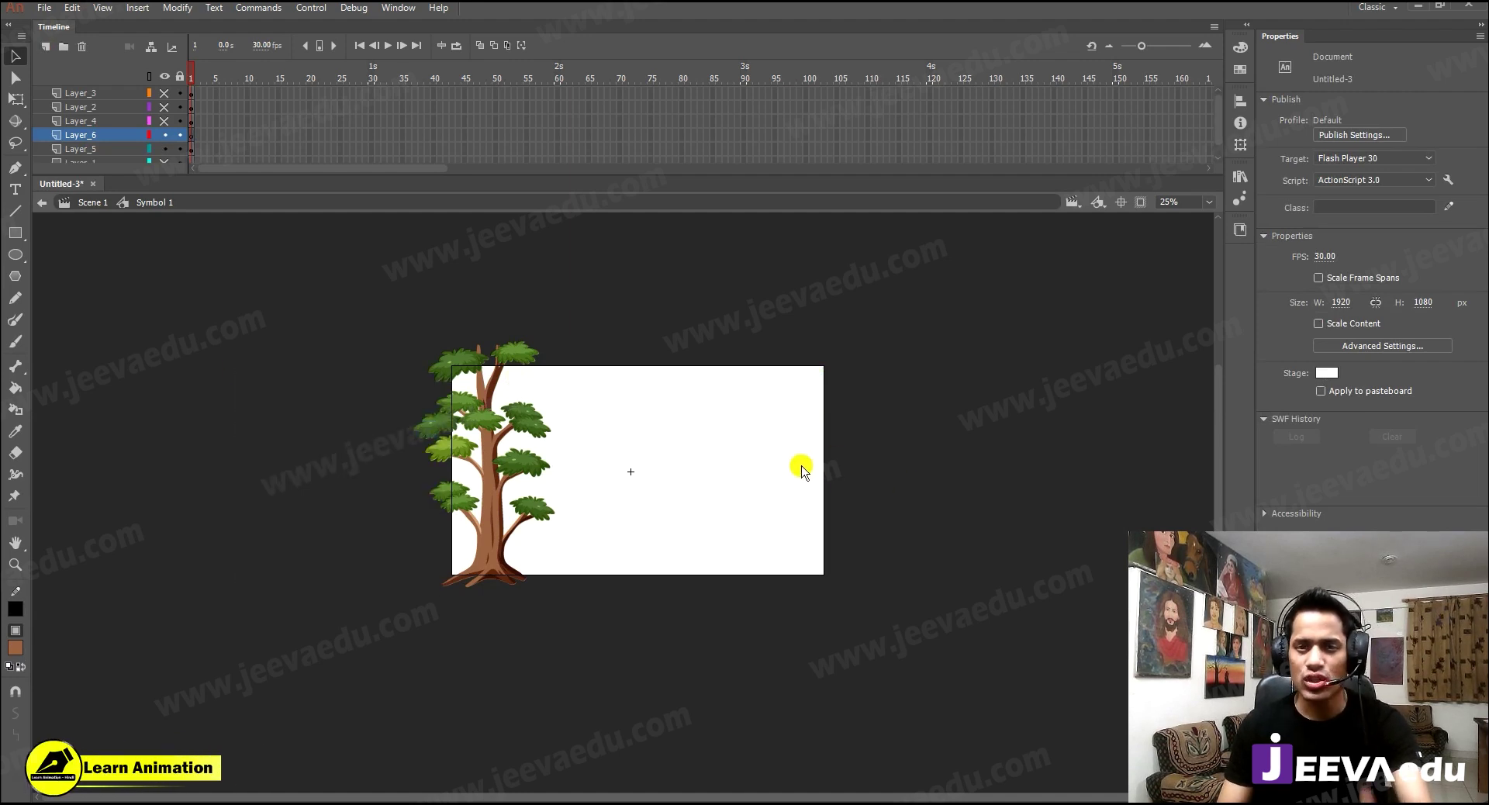
pyautogui.hotkey('ctrl', 'z')
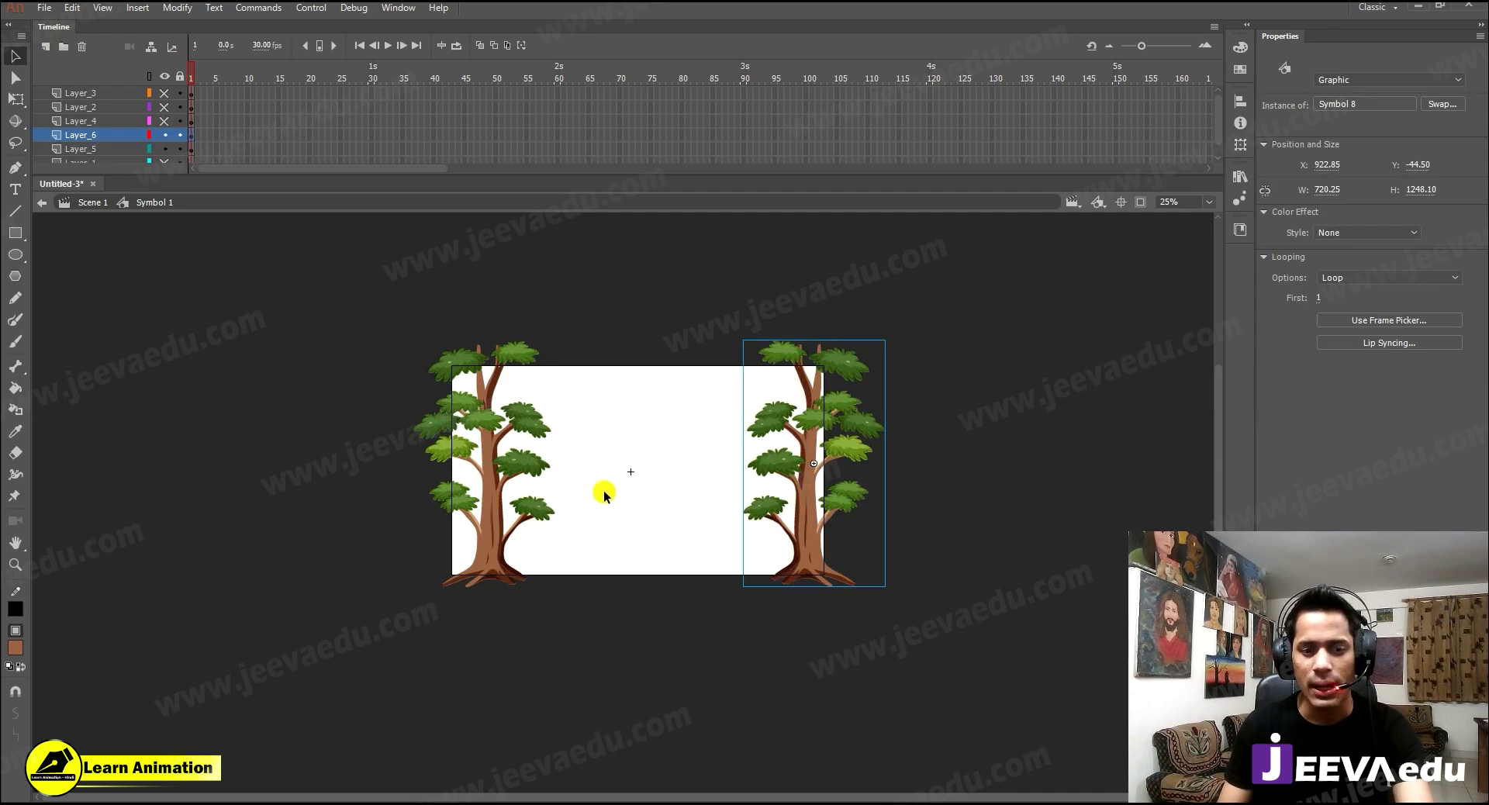
pyautogui.click(512, 462)
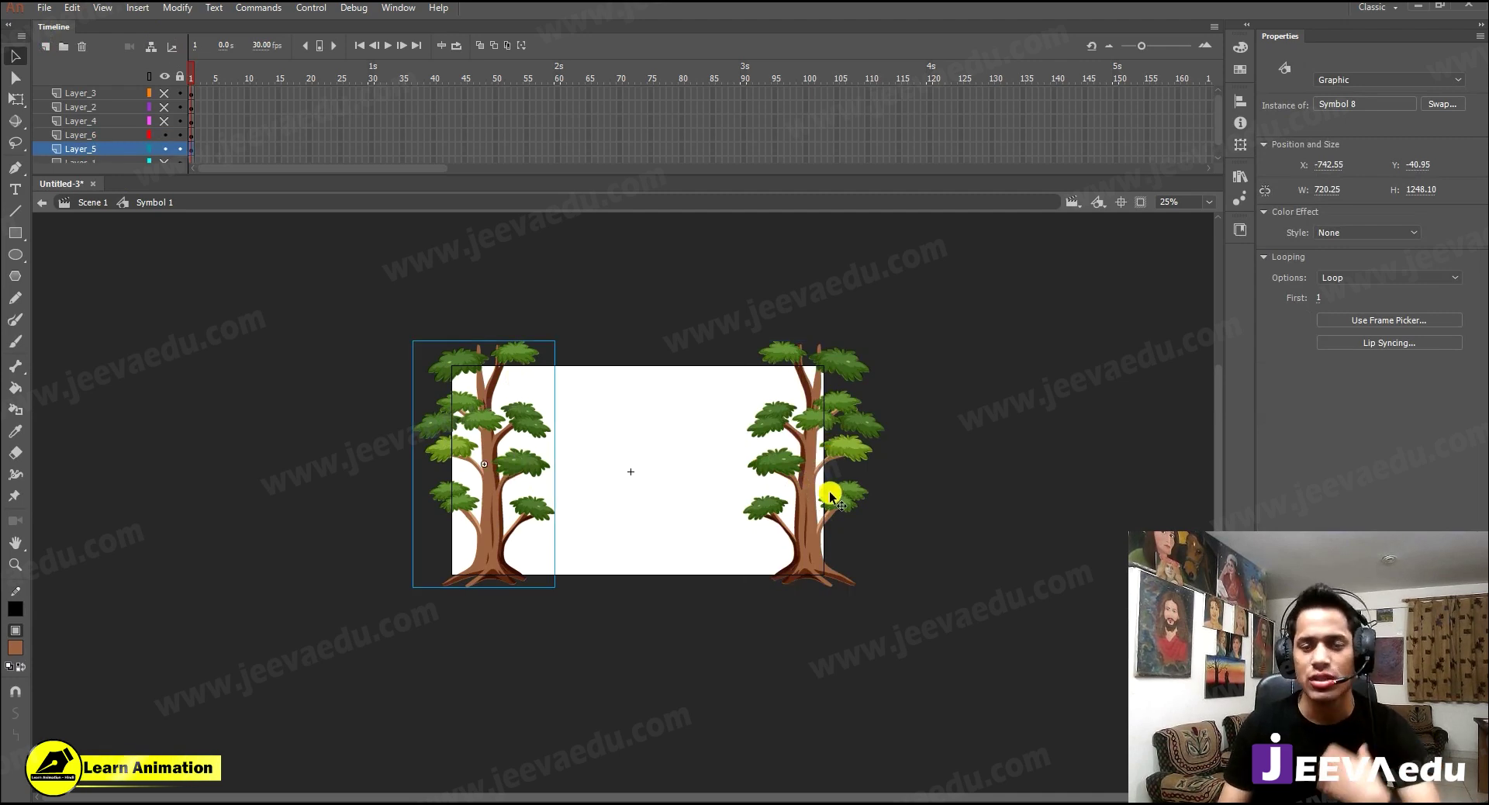
# - Hide both tree layers and show Layer_1 with the remaining background artwork
pyautogui.click(164, 135)
pyautogui.click(164, 149)
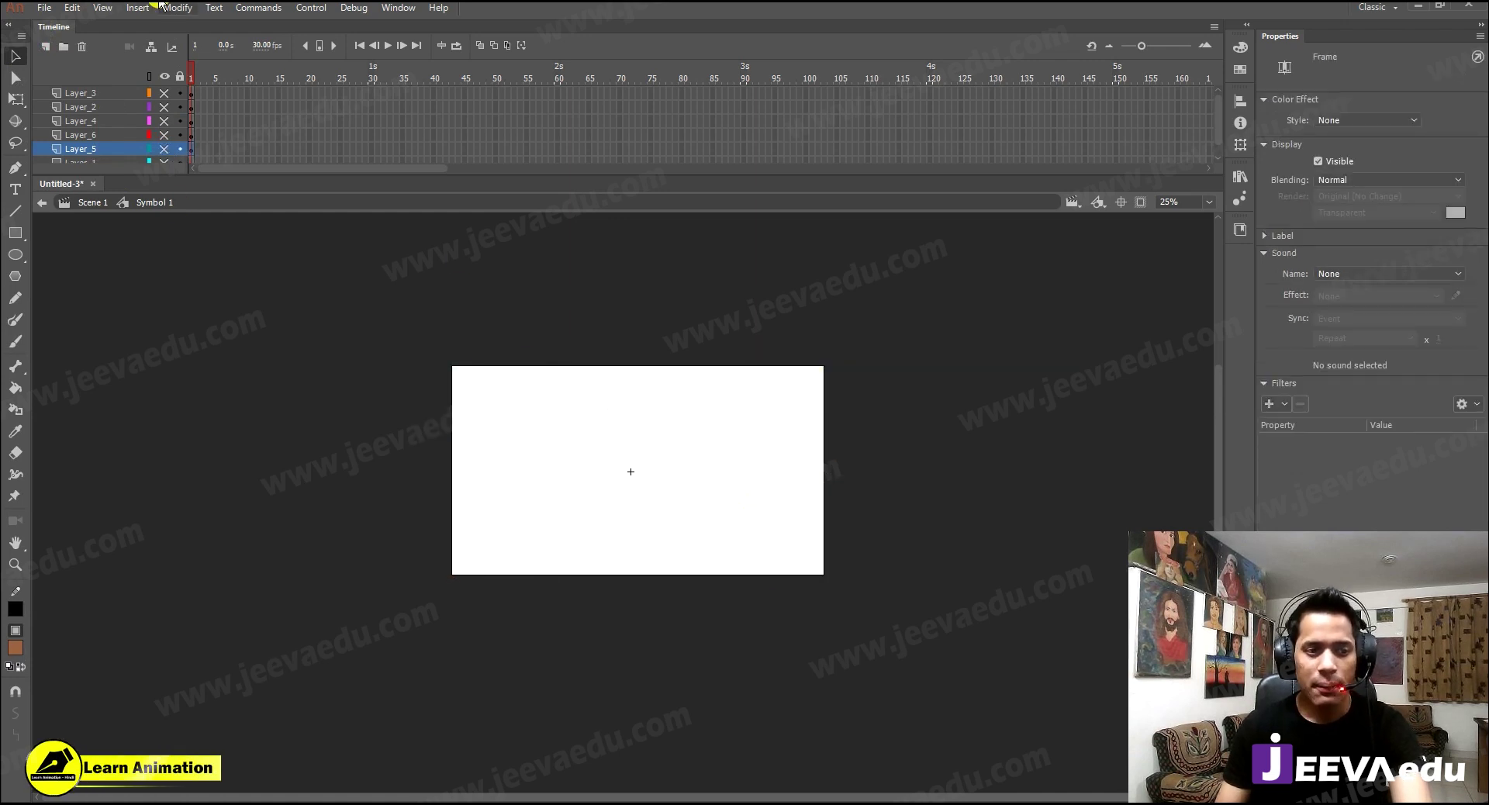
pyautogui.scroll(-1, 158, 151)
pyautogui.click(164, 149)
# - Examine the hanging vines, opening the left vine's group and returning to the scene
pyautogui.press('v')
pyautogui.click(715, 418)
pyautogui.hotkey('ctrl', '=')
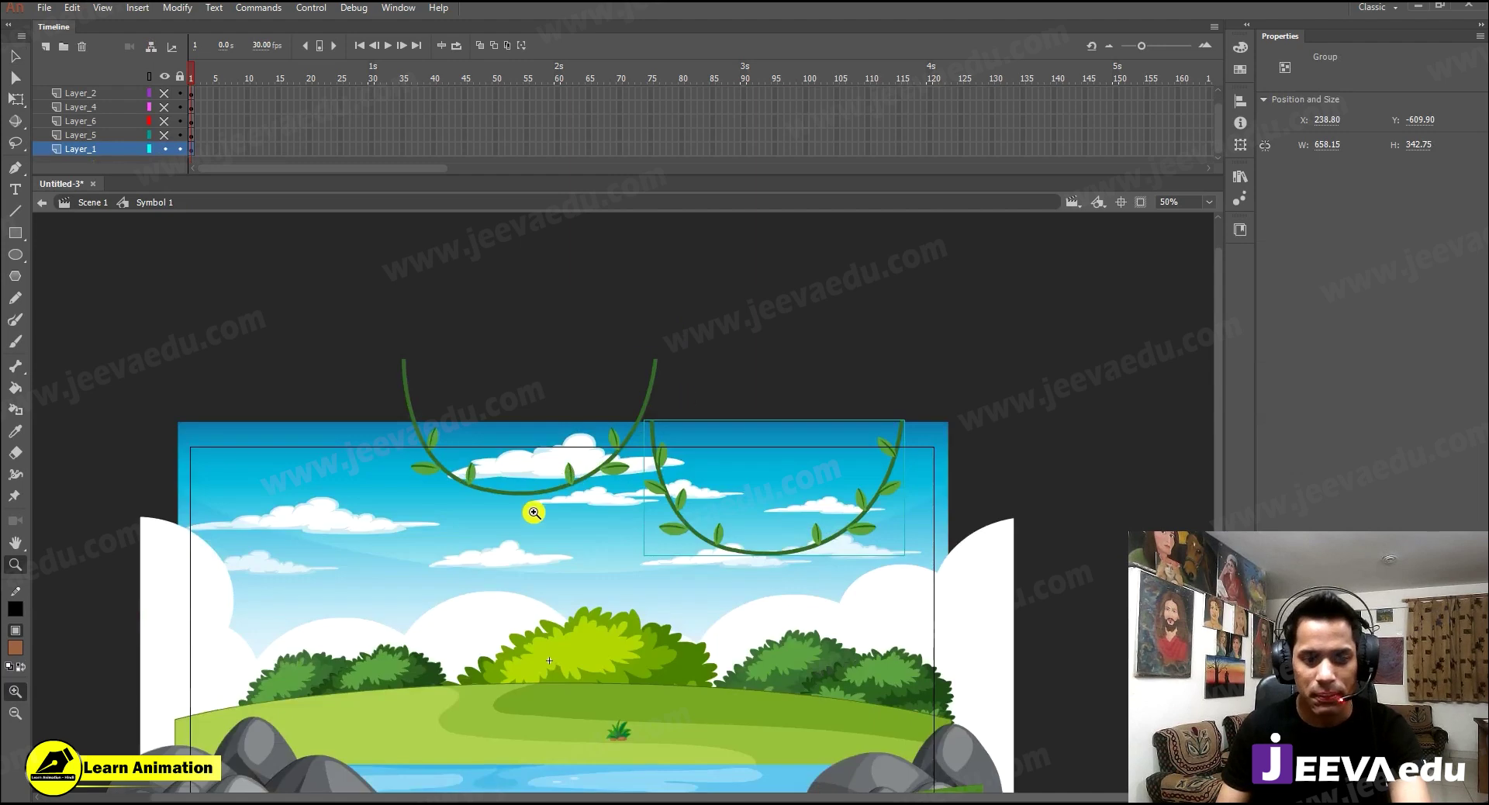
pyautogui.click(577, 483)
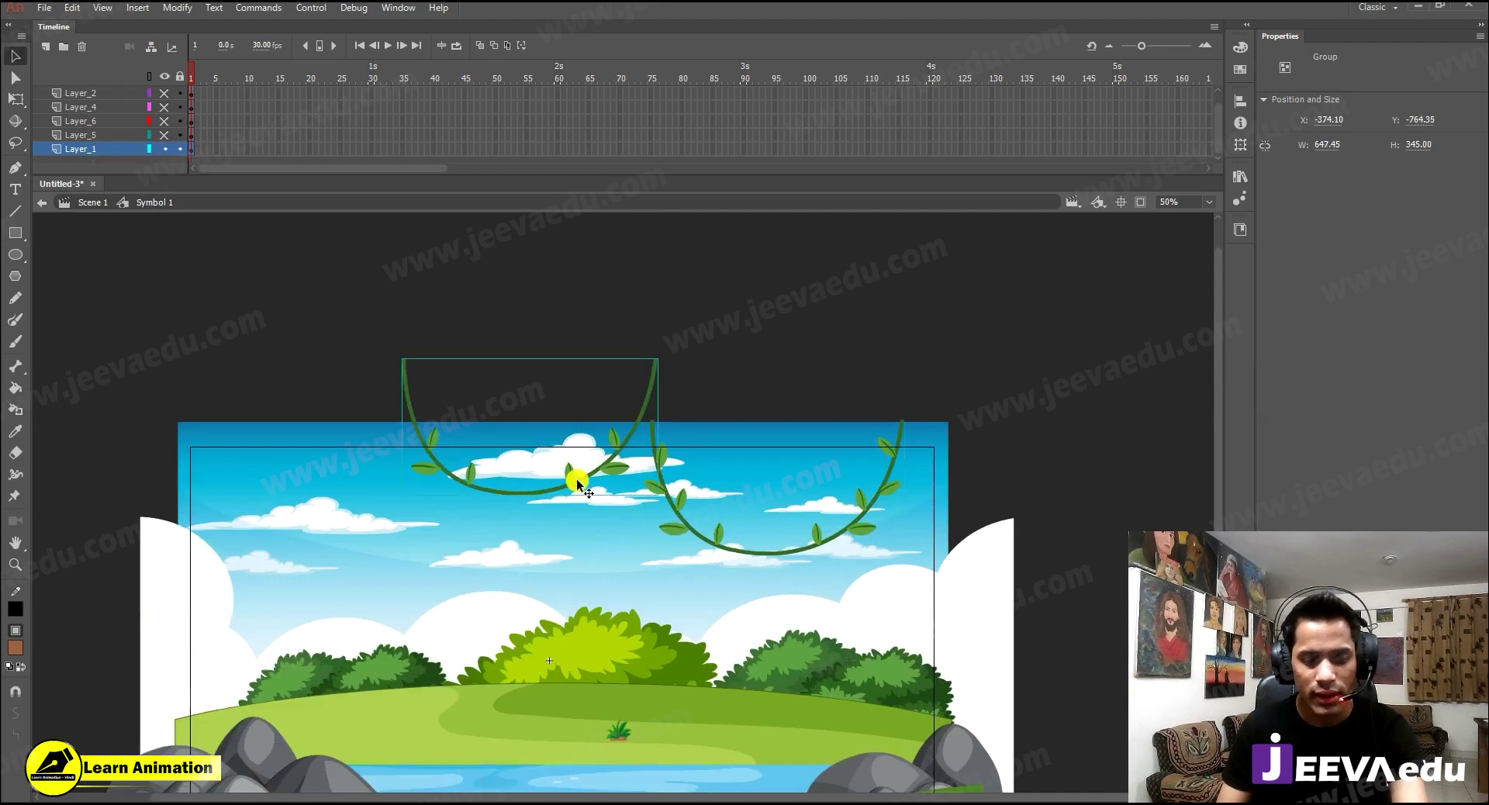
pyautogui.doubleClick(577, 482)
pyautogui.doubleClick(304, 273)
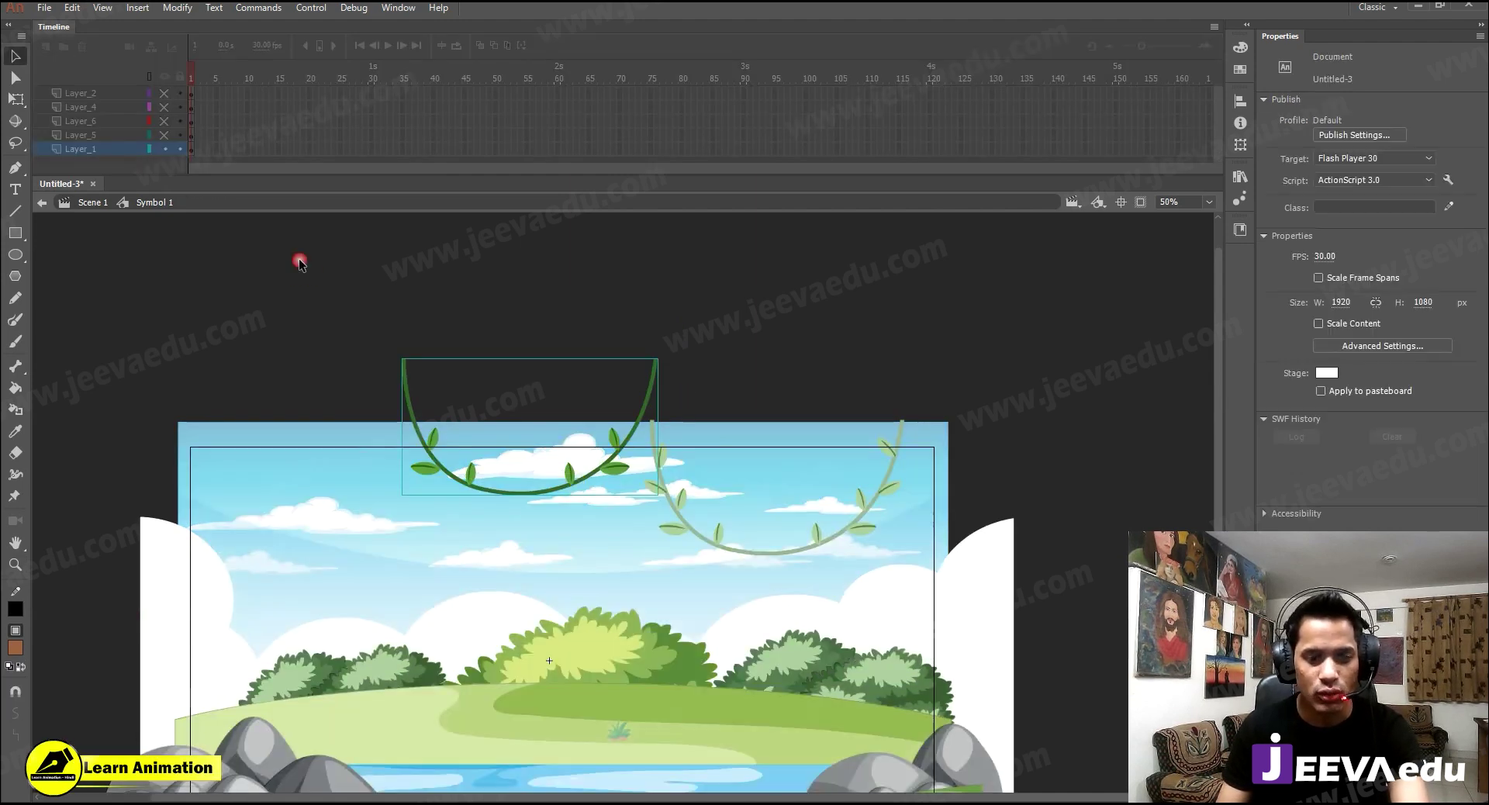
# - Move both hanging vines from Layer_1 onto a new layer above it, keeping their position
pyautogui.hotkey('ctrl', 'shift', 'space')
pyautogui.keyDown('ctrl'); pyautogui.keyDown('shift'); pyautogui.click(565, 474); pyautogui.keyUp('shift'); pyautogui.keyUp('ctrl')
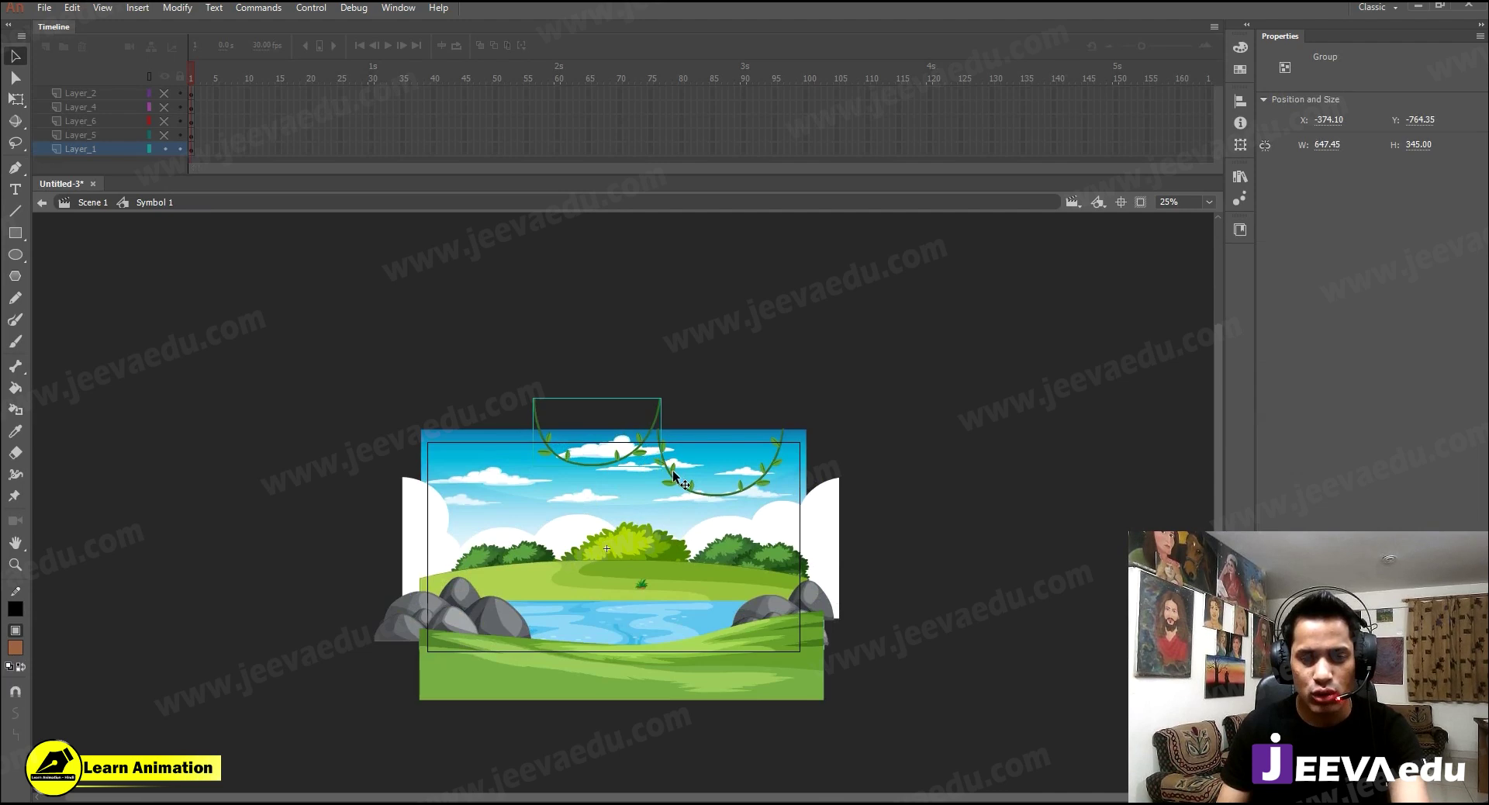
pyautogui.press('Delete')
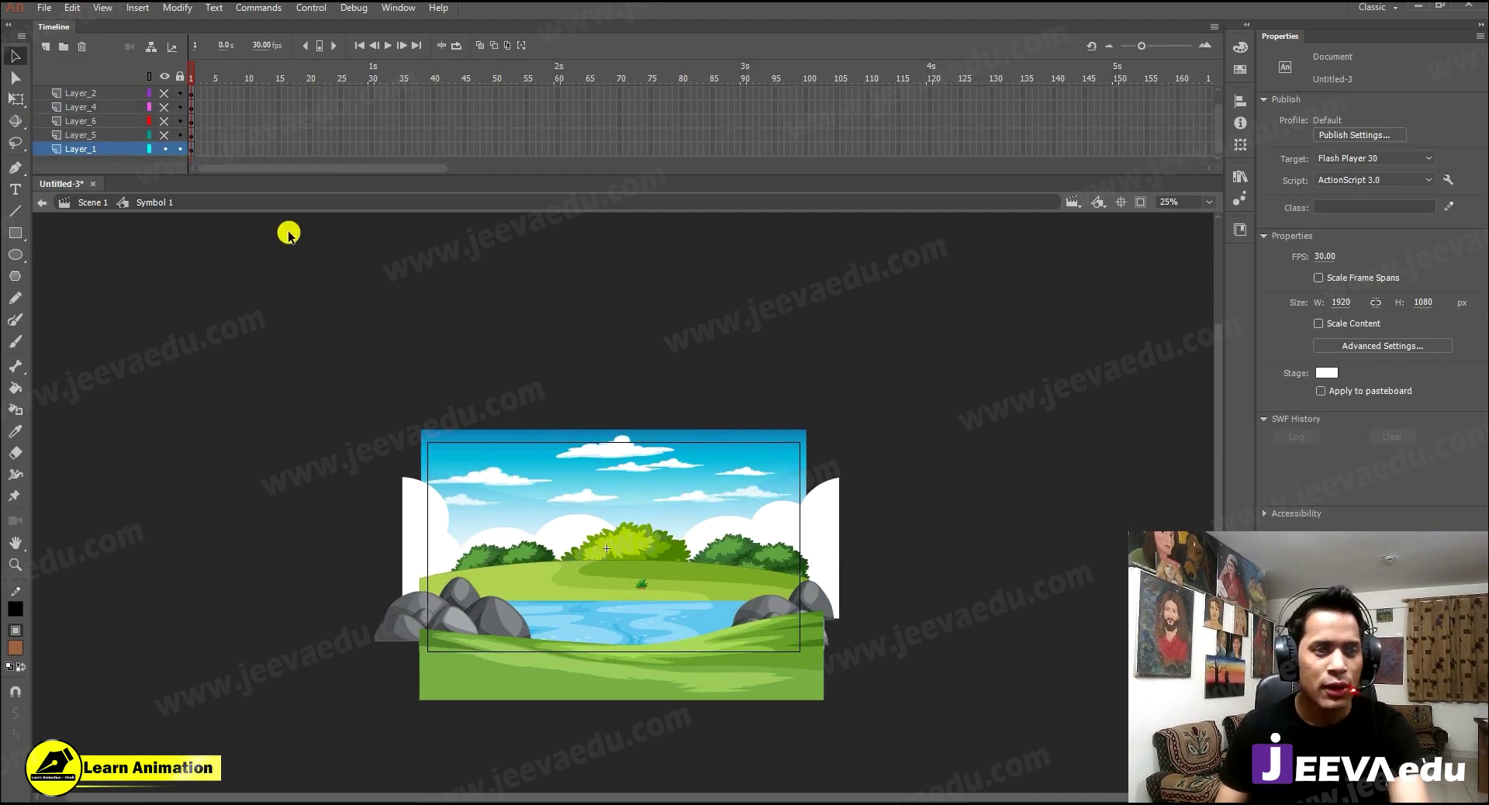
pyautogui.click(39, 44)
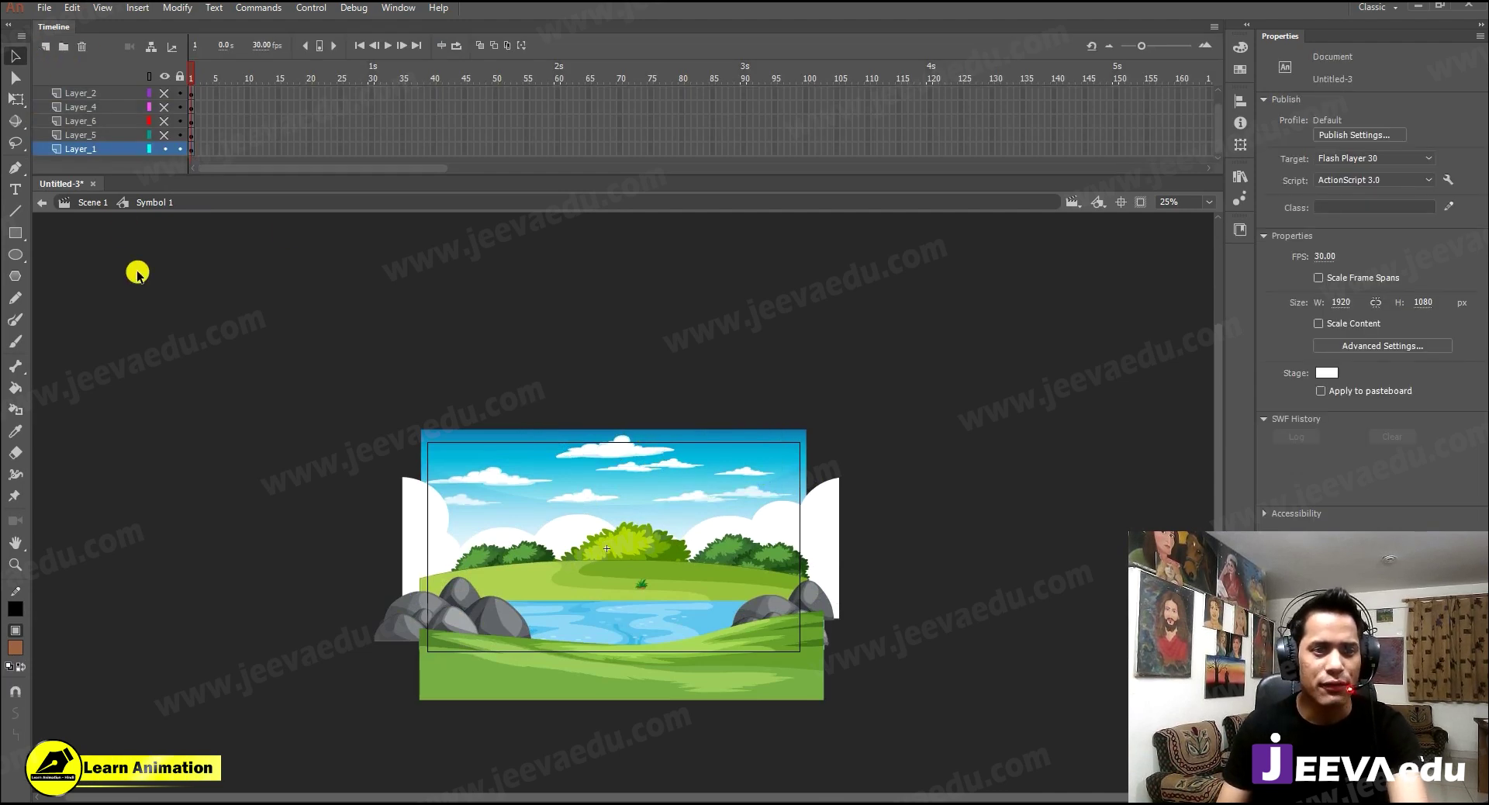
pyautogui.click(42, 48)
pyautogui.rightClick(206, 322)
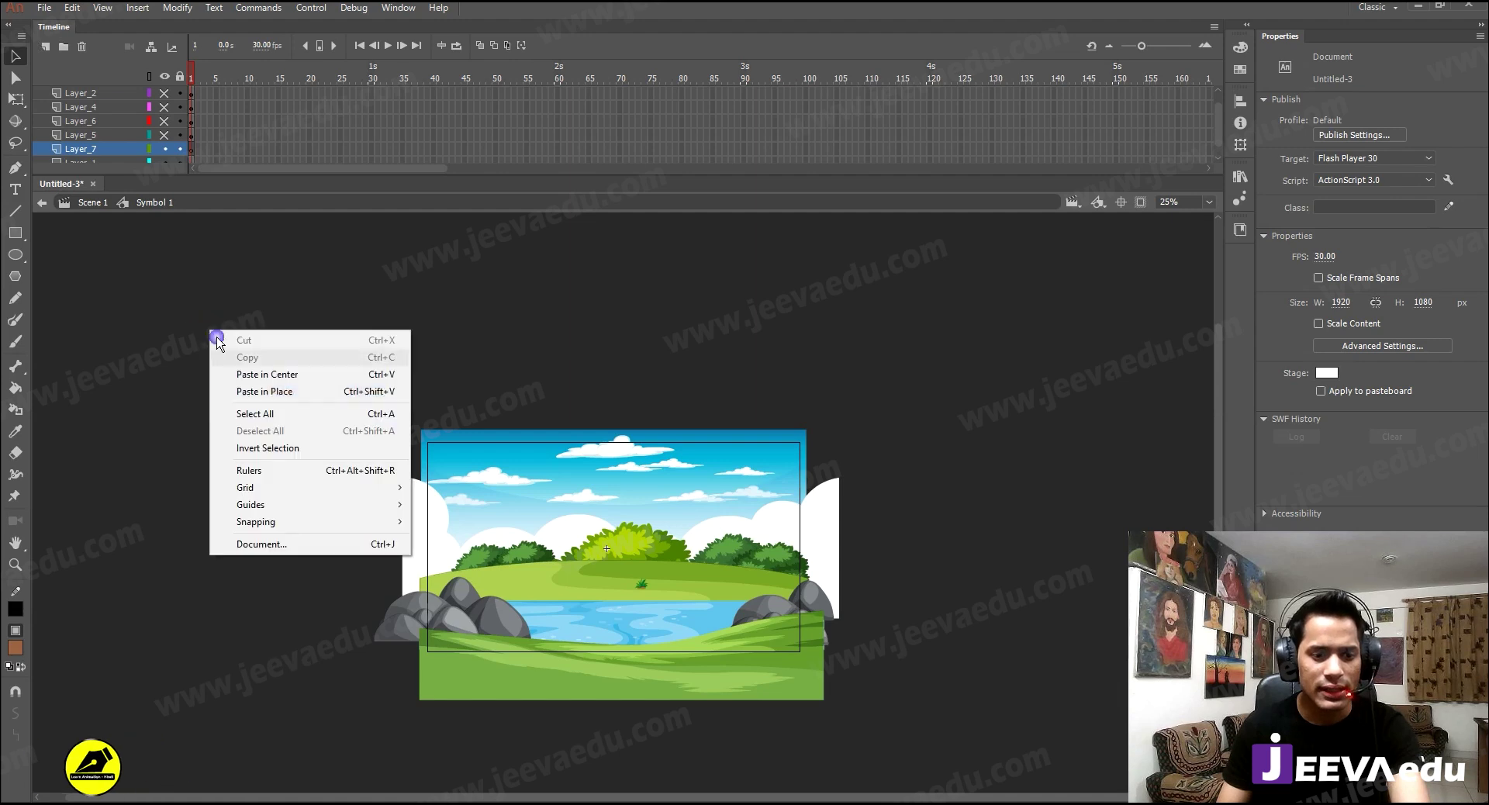
pyautogui.click(259, 387)
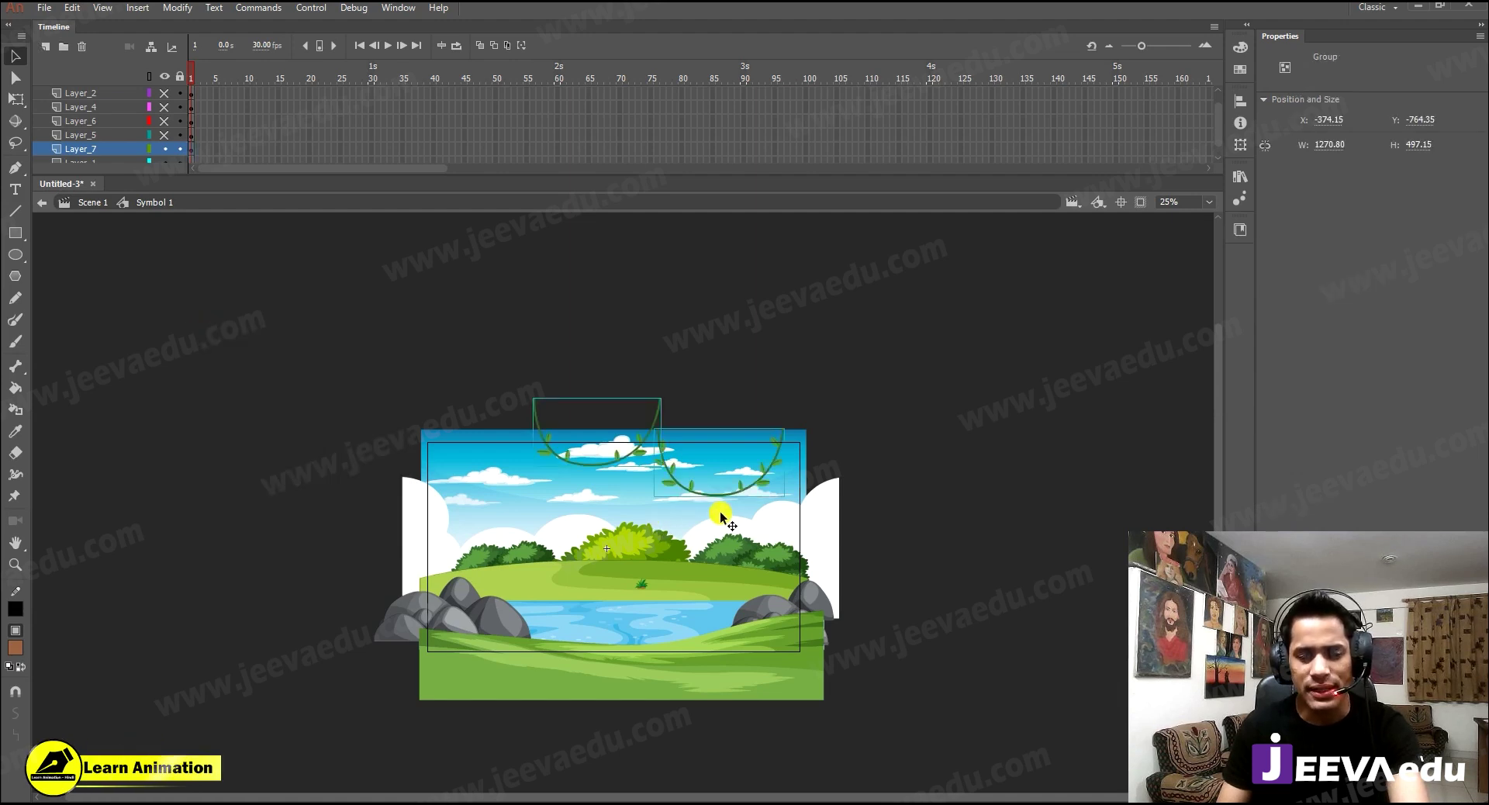
# - Hide Layer_1 to isolate the two vines and select the left vine
pyautogui.scroll(-1, 166, 158)
pyautogui.click(165, 148)
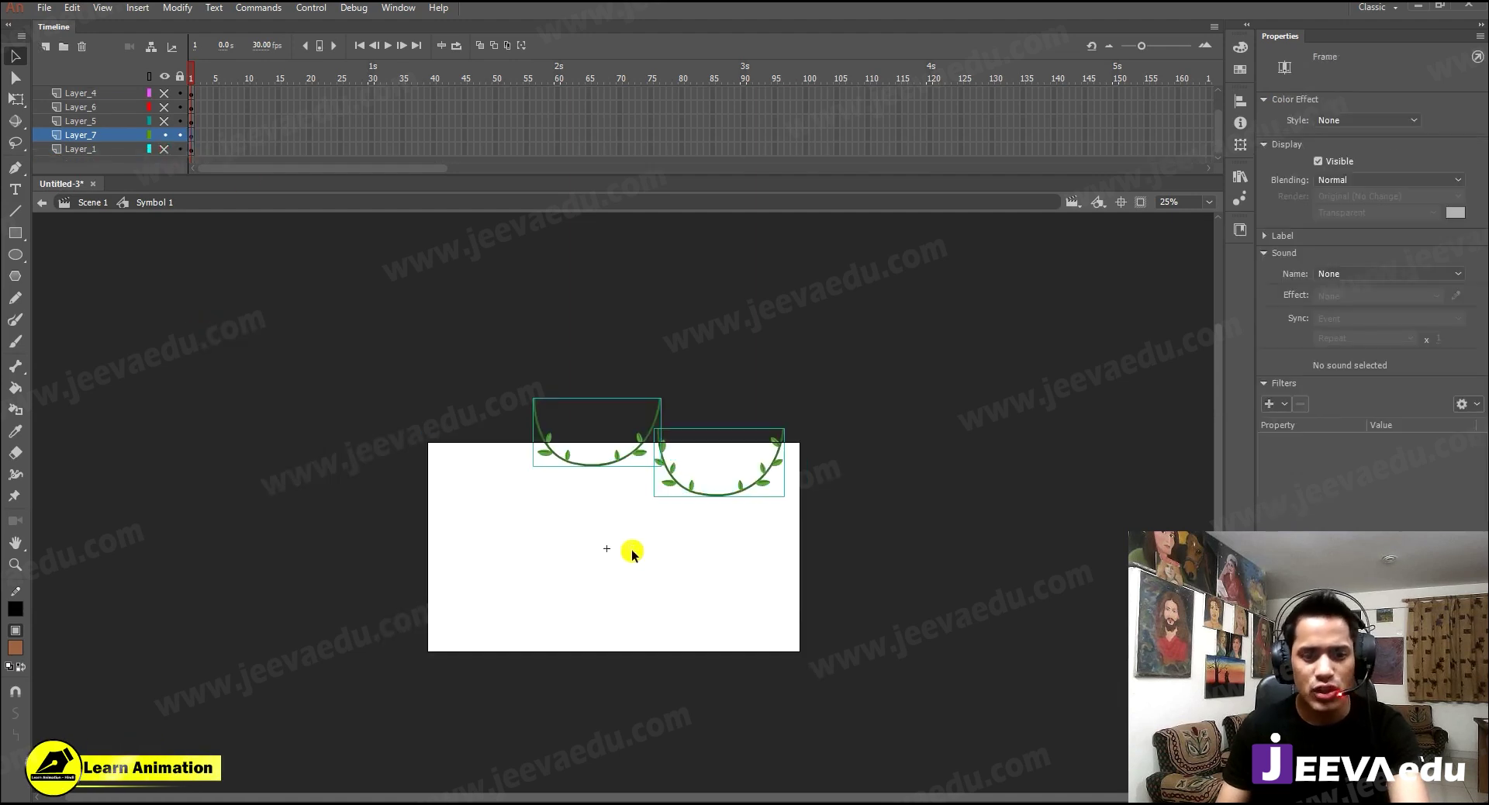
pyautogui.press('z')
pyautogui.click(637, 484)
pyautogui.click(592, 491)
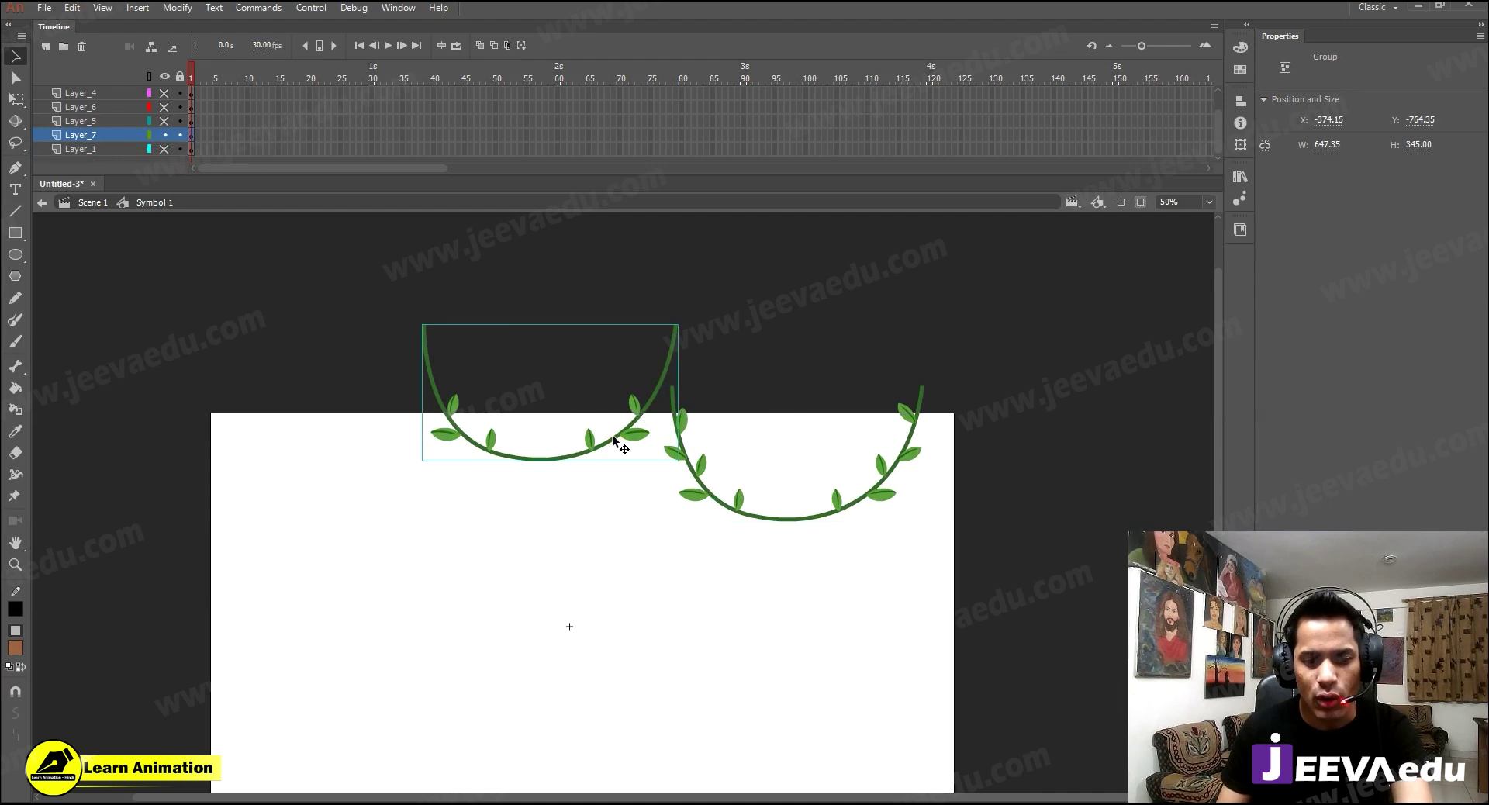
# - Open the left vine's group and break its nested groups apart until the stem and leaves are plain shapes
pyautogui.doubleClick(614, 439)
pyautogui.click(615, 440)
pyautogui.rightClick(614, 440)
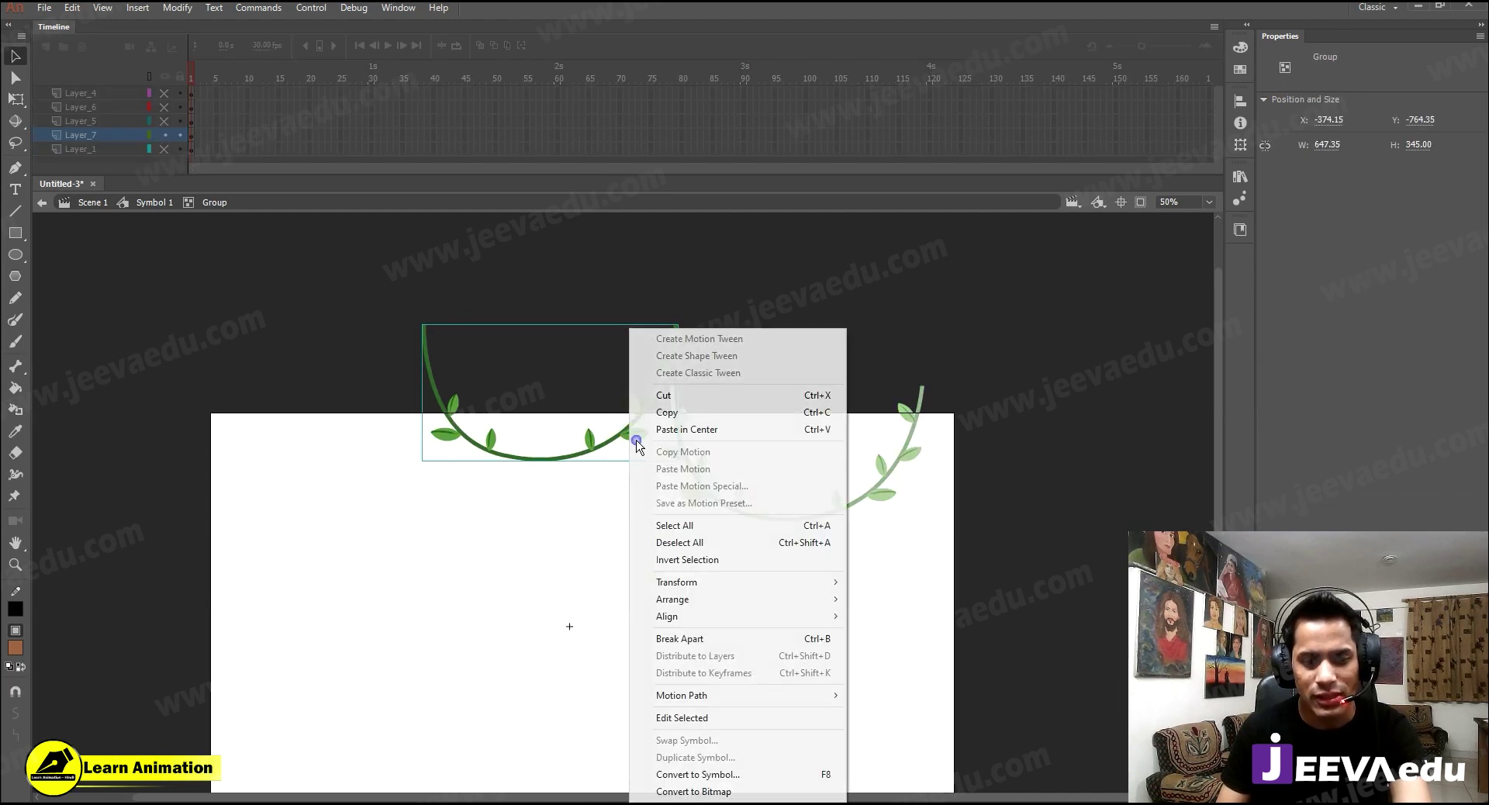
pyautogui.press('Escape')
pyautogui.hotkey('ctrl', 'shift', 'g')
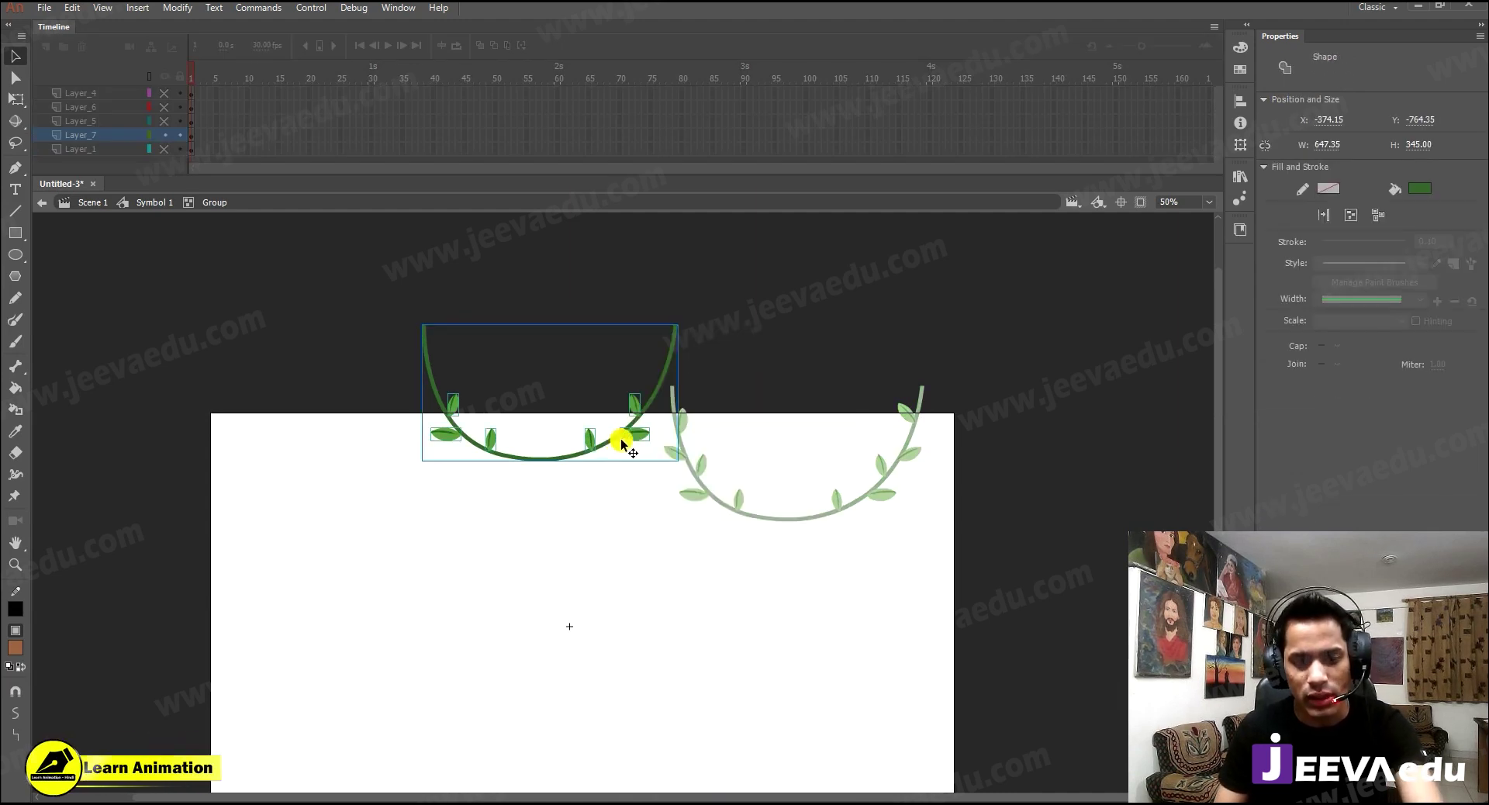
pyautogui.hotkey('ctrl', 'a')
pyautogui.hotkey('ctrl', 'shift', 'g')
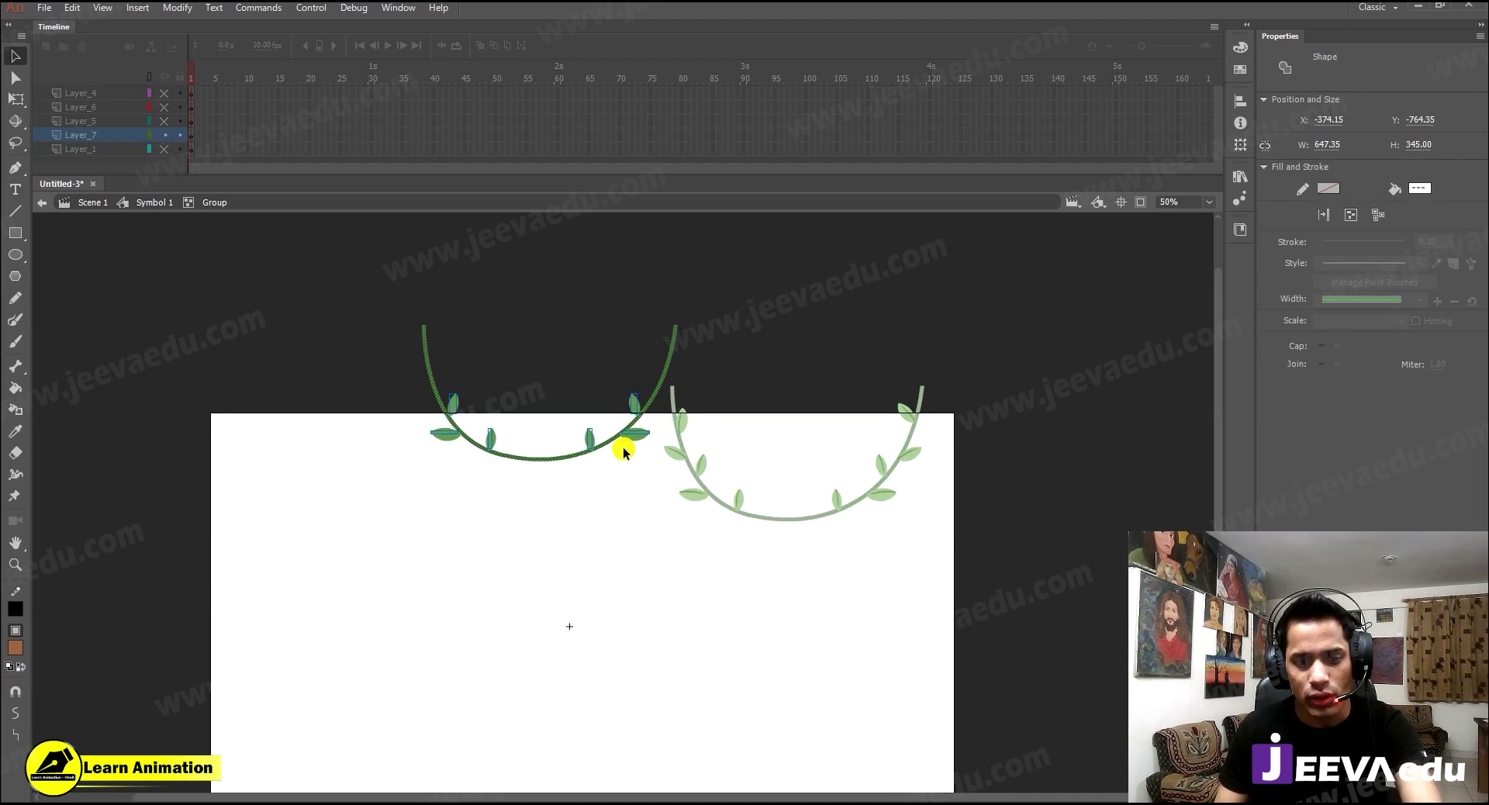
pyautogui.click(625, 447)
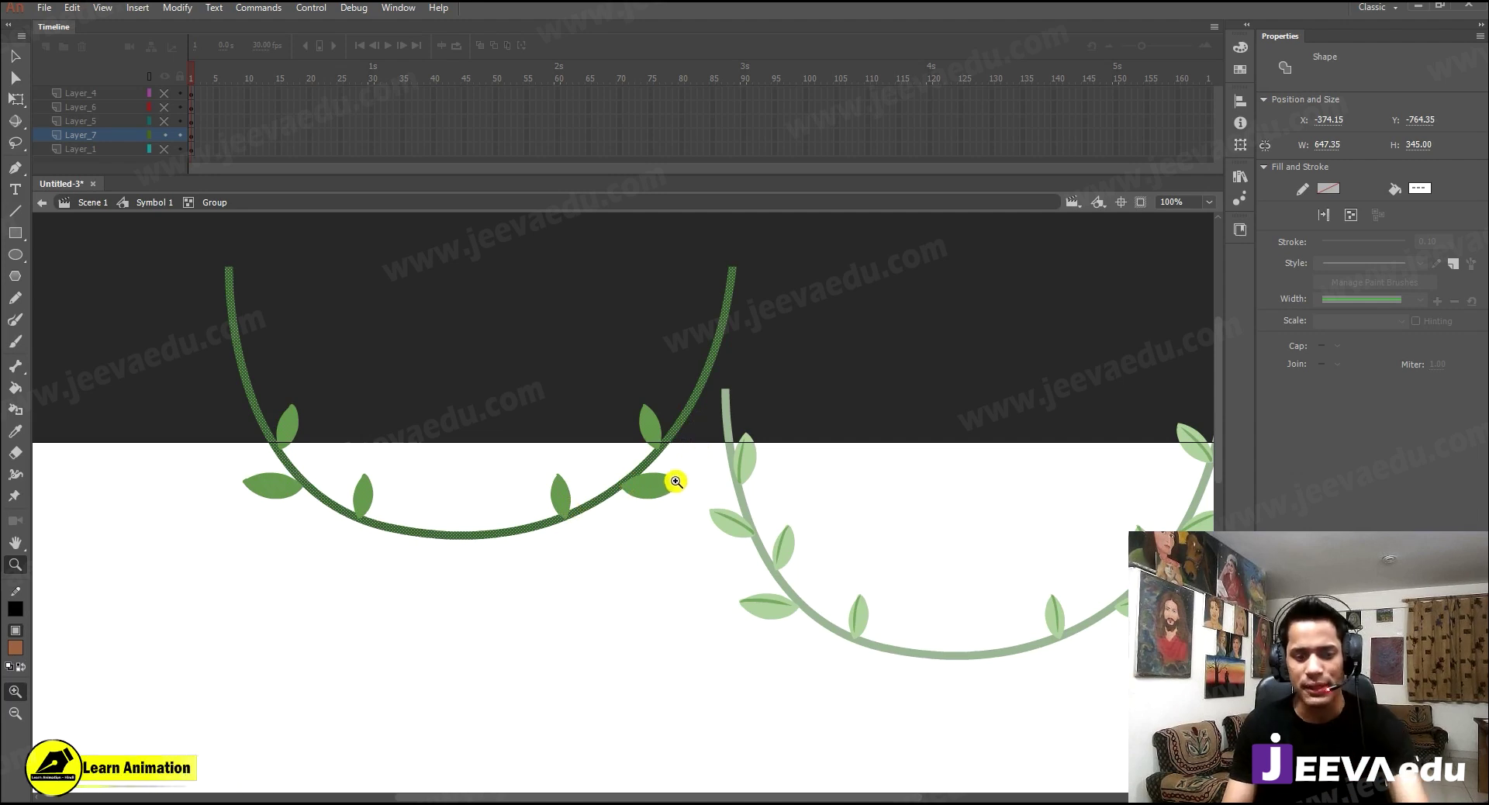
pyautogui.press('v')
pyautogui.click(630, 582)
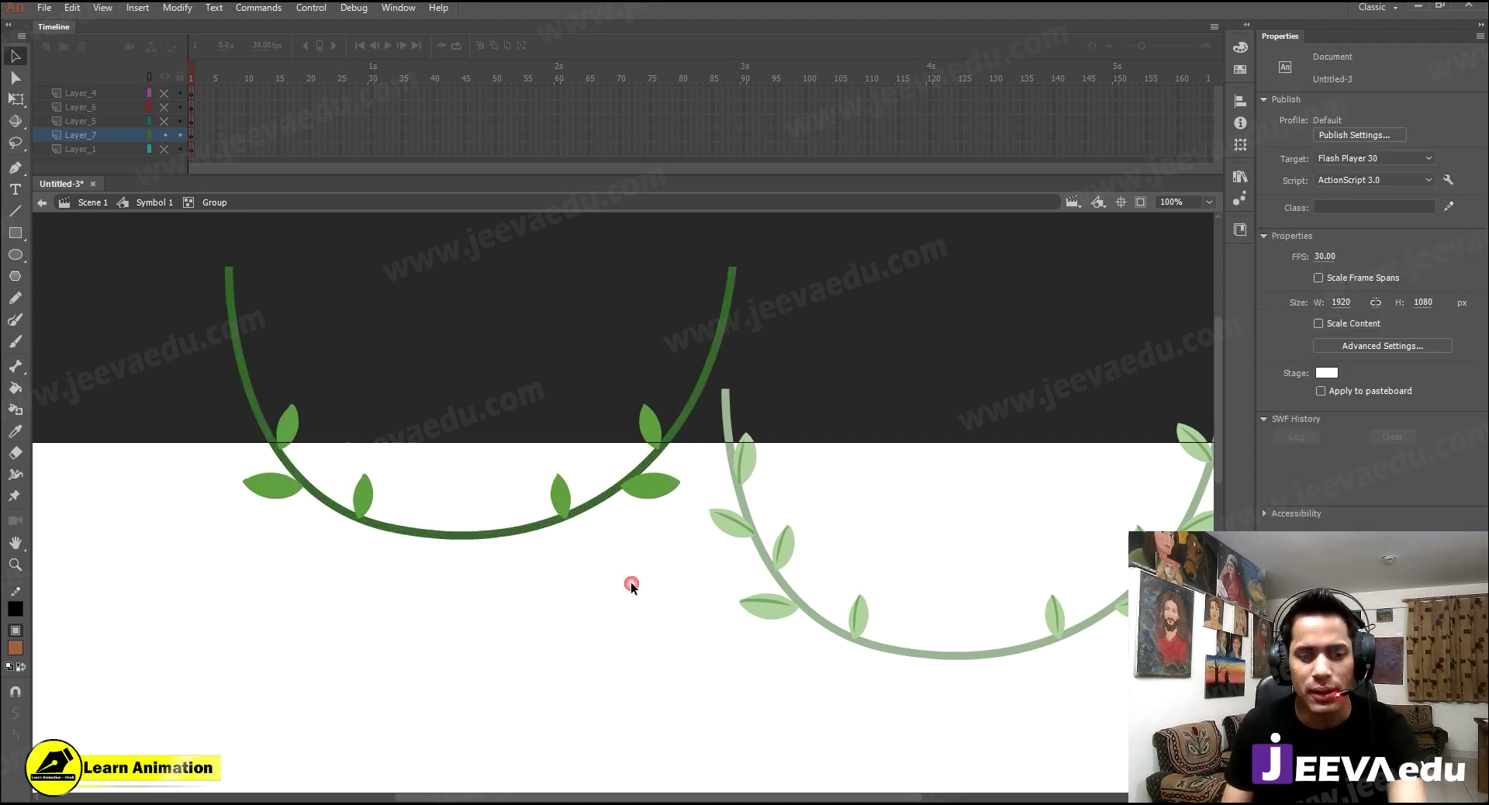
# - Return to Symbol 1 and break the right vine apart into plain shapes
pyautogui.doubleClick(630, 582)
pyautogui.hotkey('ctrl', '-')
pyautogui.click(708, 521)
pyautogui.hotkey('ctrl', 'b')
pyautogui.hotkey('ctrl', 'b')
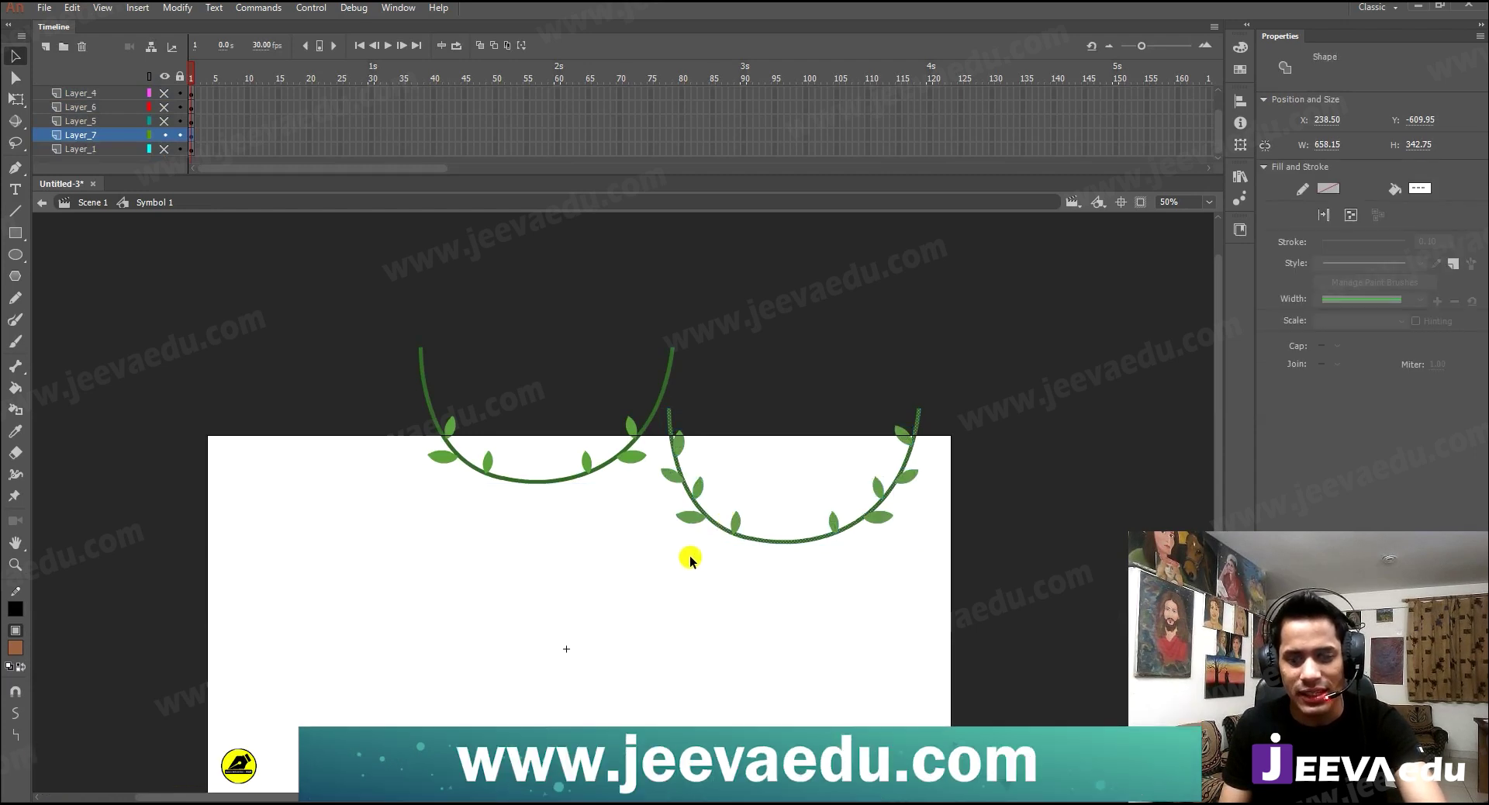
# - Convert the right vine's shapes on Layer_7 to a graphic symbol
pyautogui.doubleClick(641, 560)
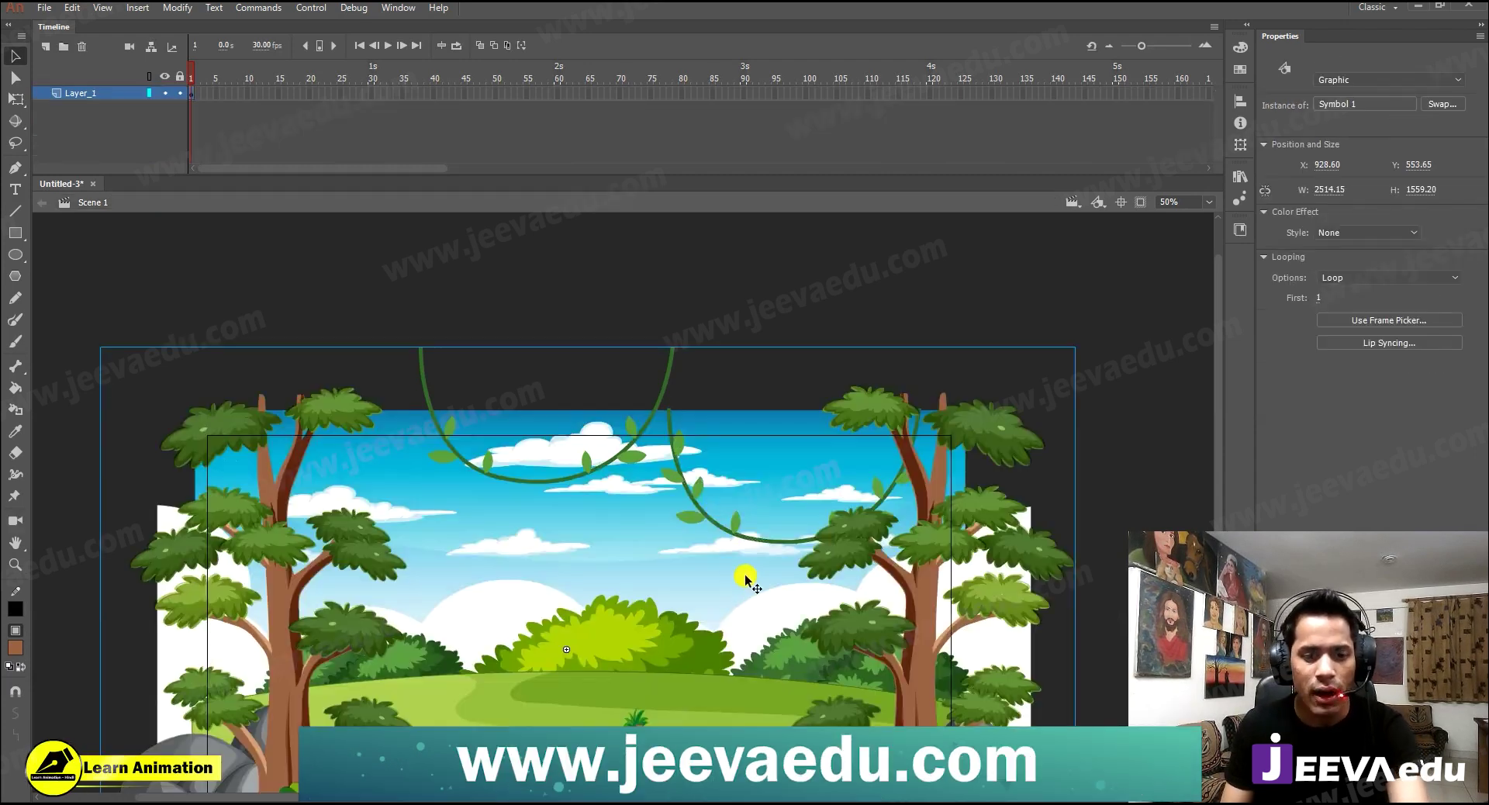
pyautogui.doubleClick(726, 527)
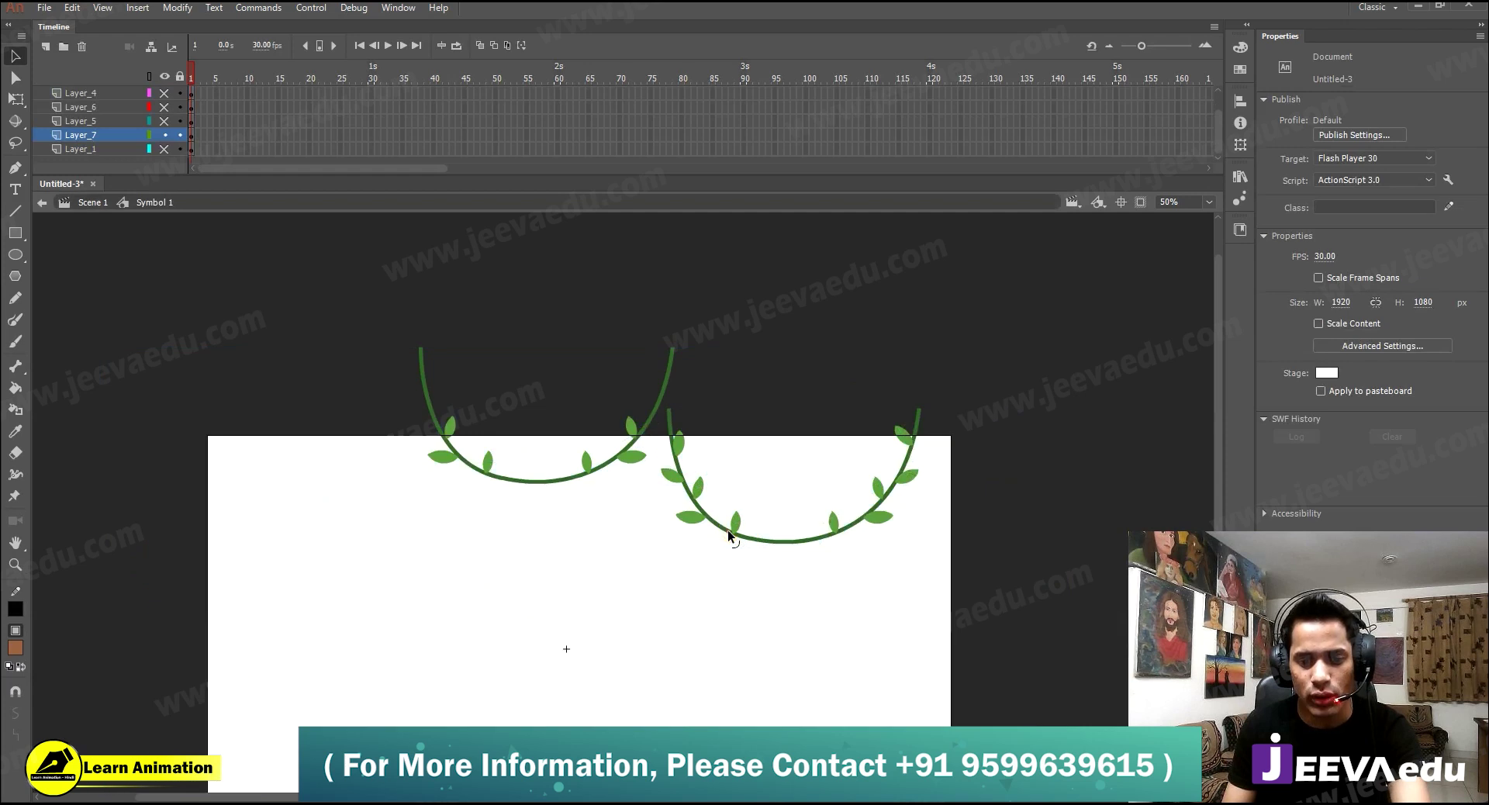
pyautogui.moveTo(953, 349); pyautogui.dragTo(375, 664)
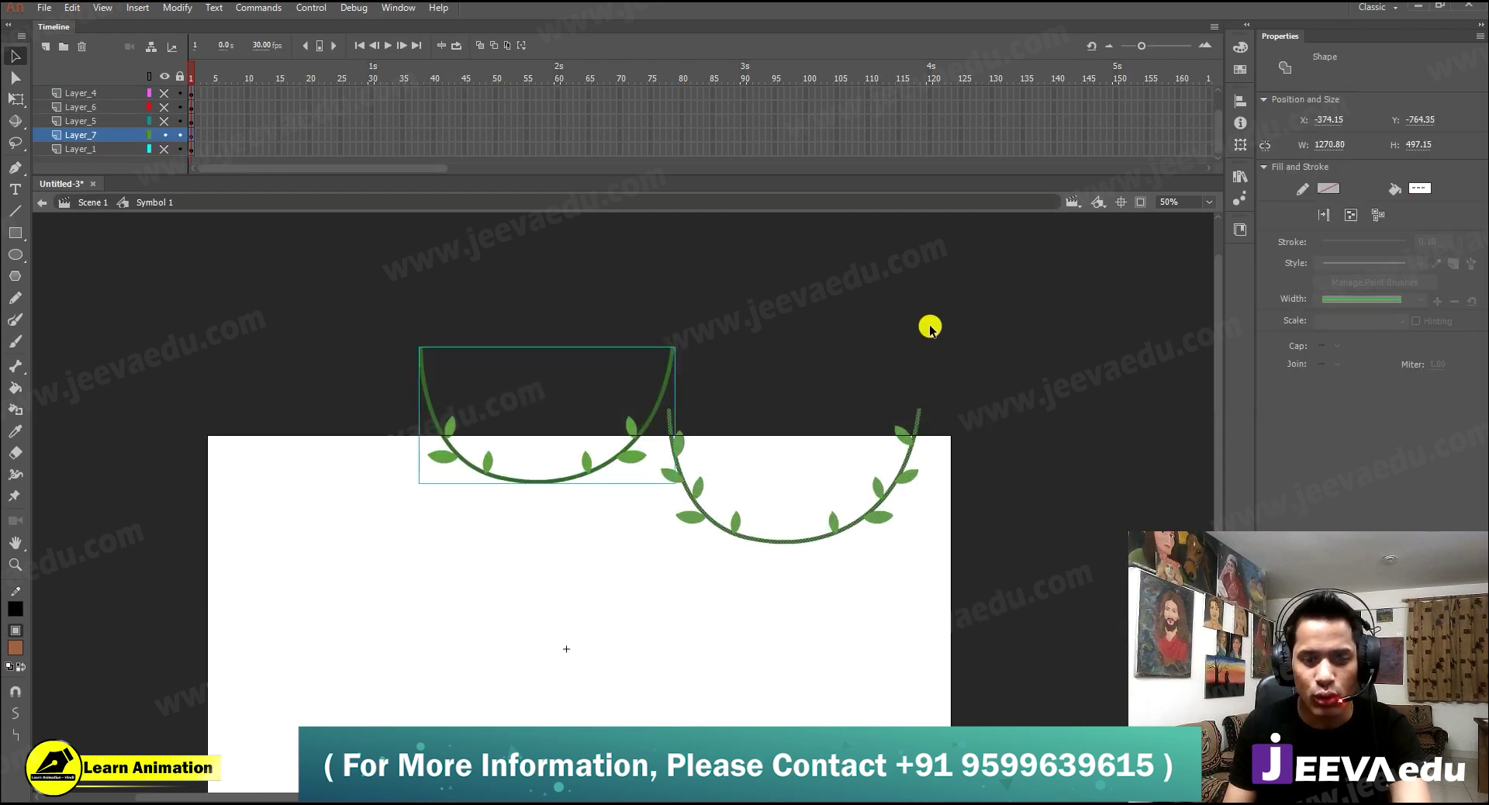
pyautogui.click(932, 332)
pyautogui.moveTo(976, 328); pyautogui.dragTo(369, 635)
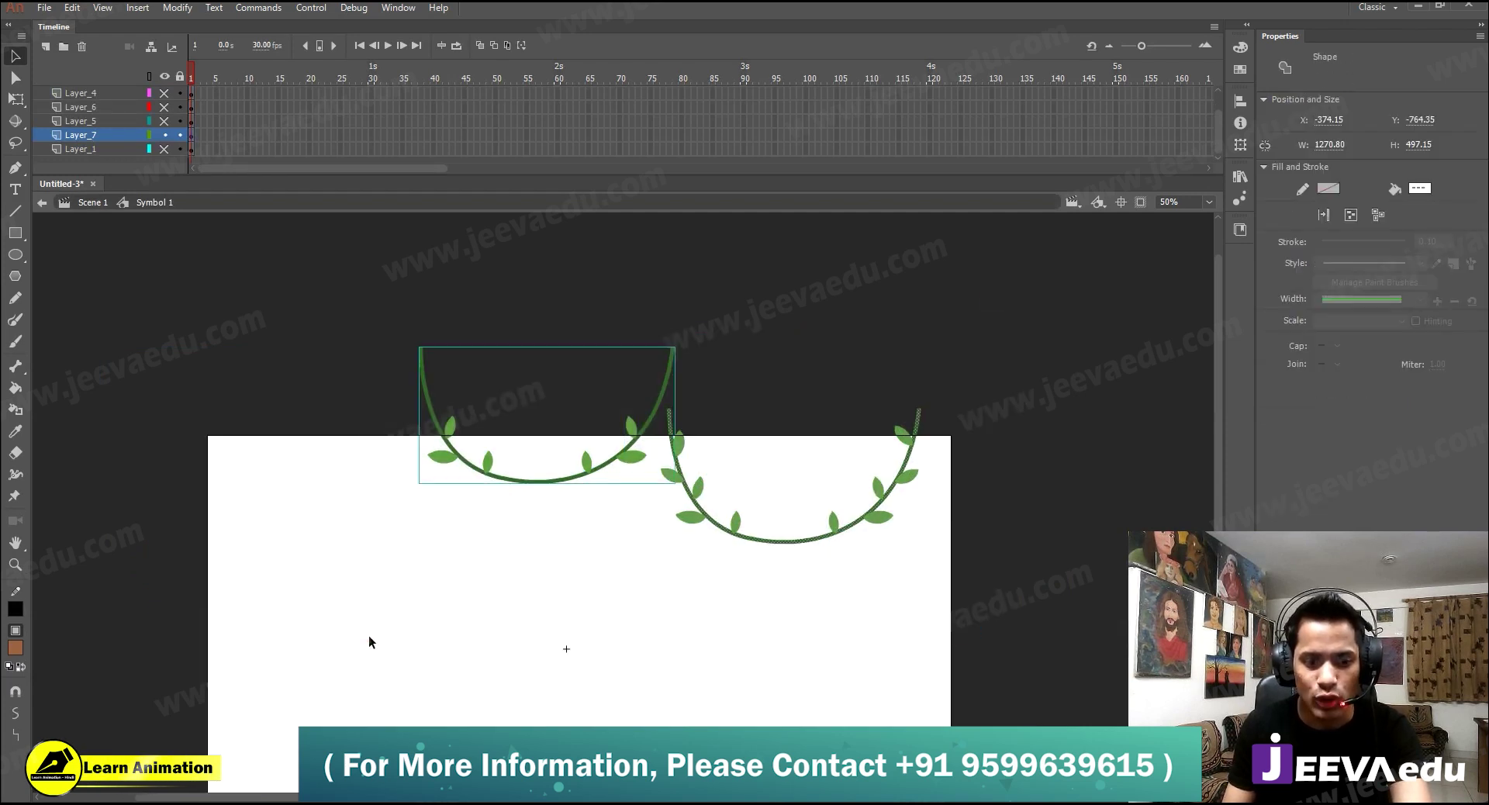
pyautogui.click(500, 481)
pyautogui.press('F8')
pyautogui.press('Return')
# - Combine both hanging vines into a single graphic symbol
pyautogui.moveTo(349, 257); pyautogui.dragTo(1020, 669)
pyautogui.press('F8')
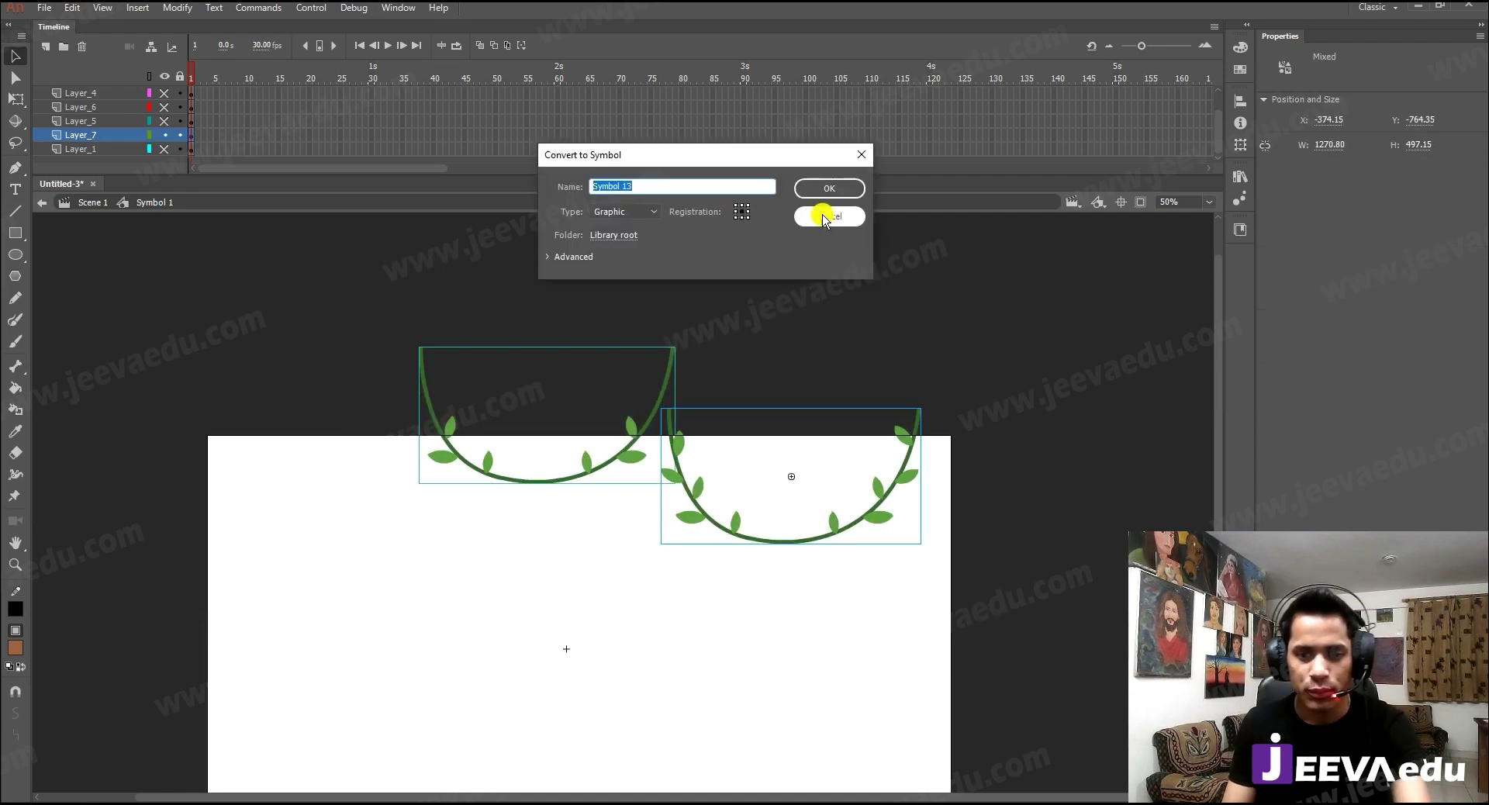
pyautogui.click(818, 189)
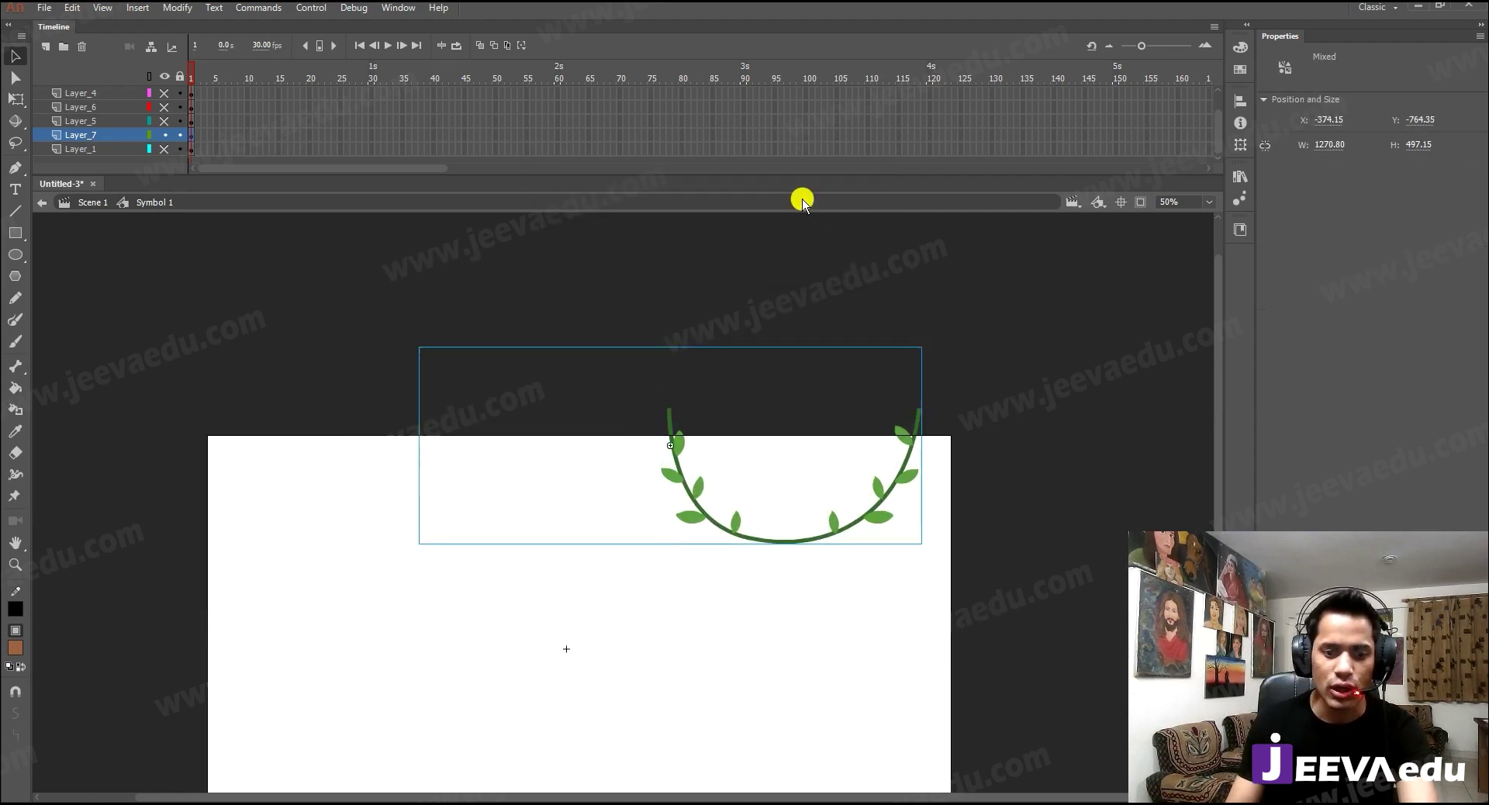
# - Hide the vines on Layer_7 and show Layer_1 with the remaining background artwork
pyautogui.click(163, 136)
pyautogui.press('z')
pyautogui.keyDown('alt'); pyautogui.click(578, 514); pyautogui.keyUp('alt')
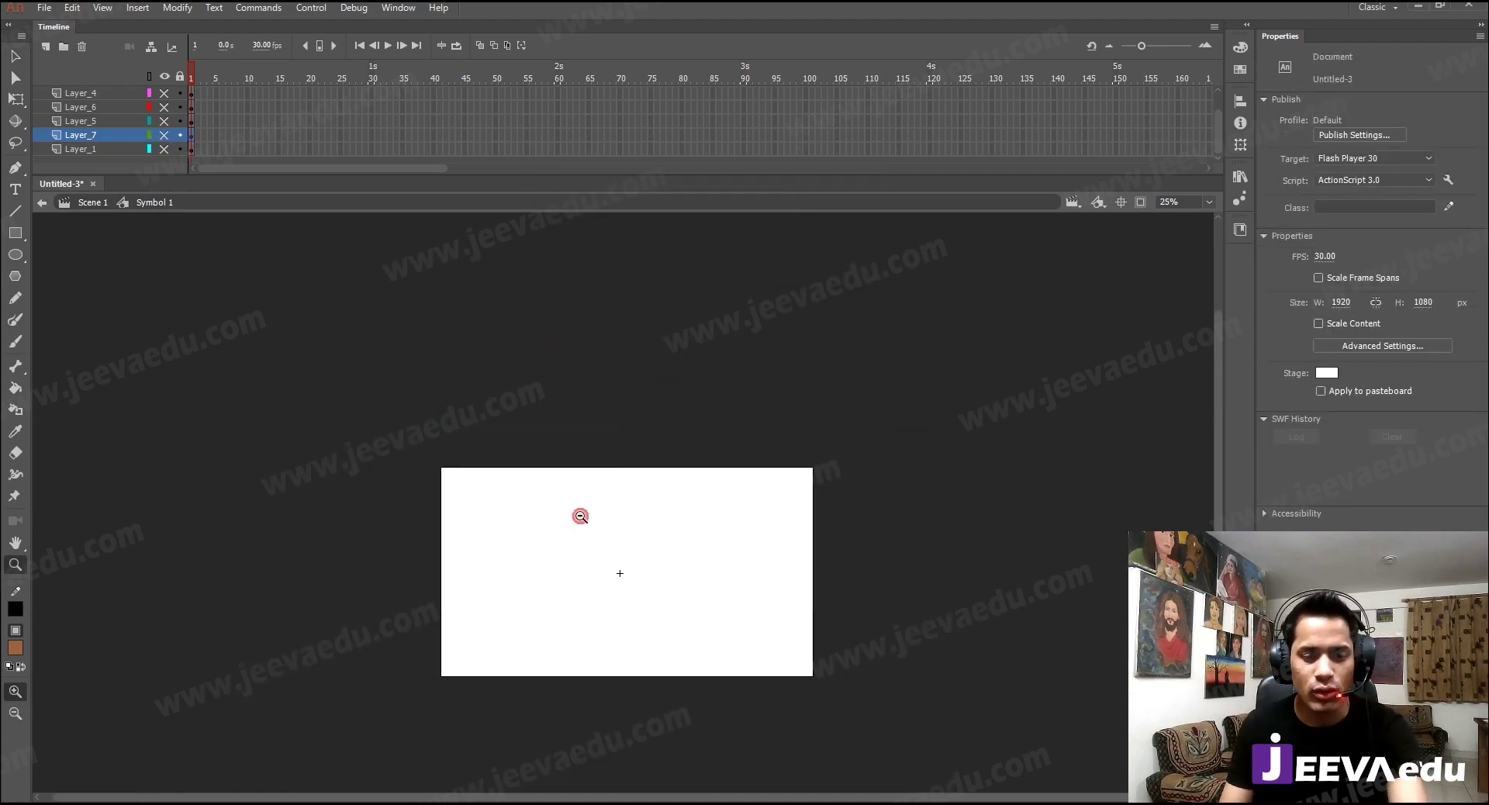
pyautogui.click(166, 150)
pyautogui.press('space')
pyautogui.moveTo(659, 625); pyautogui.dragTo(627, 571)
pyautogui.click(502, 521)
pyautogui.press('v')
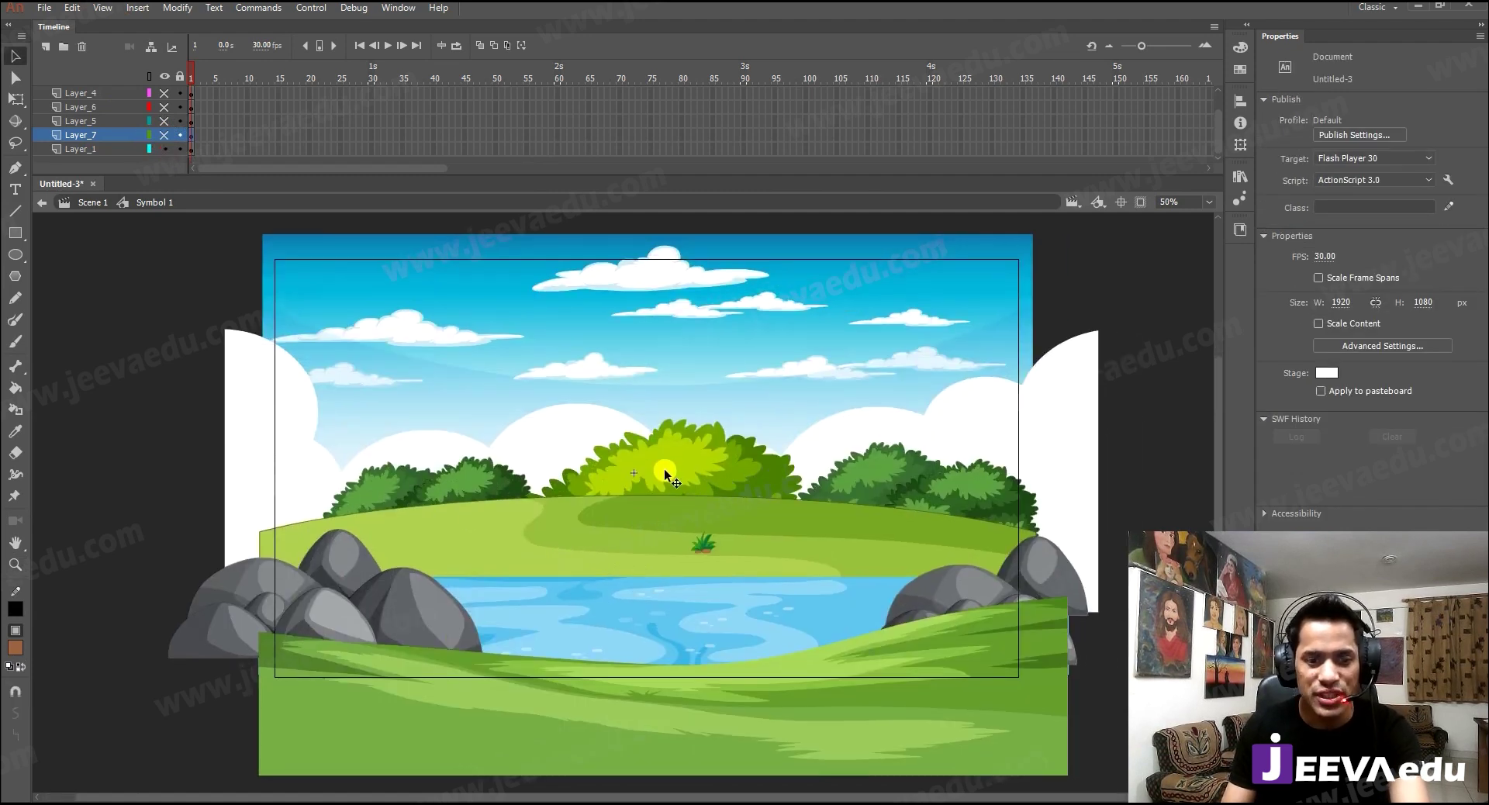
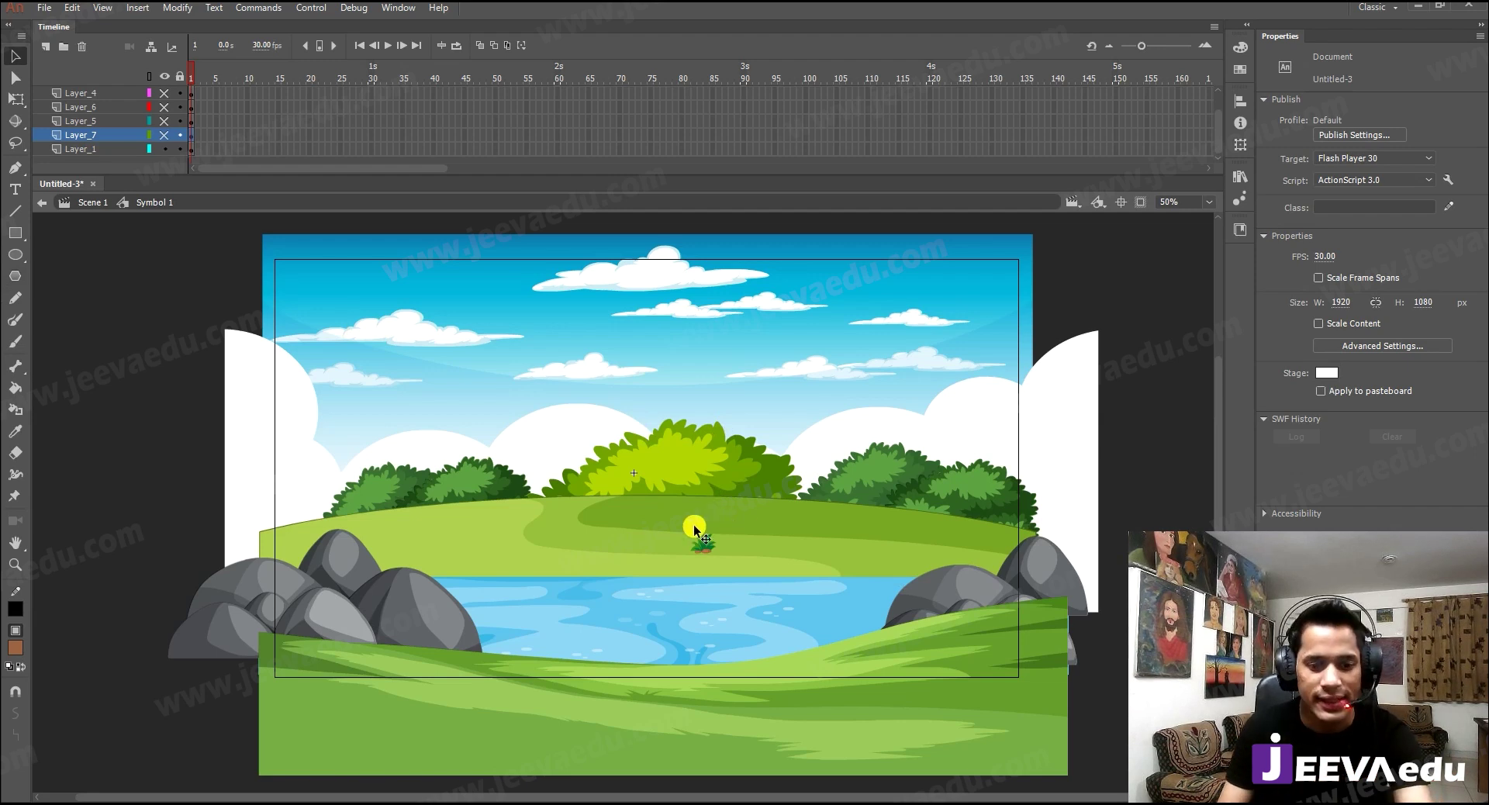
# - Open the large background group on Layer_1 for editing, close to the dark green bushes
pyautogui.hotkey('ctrl', 'space')
pyautogui.keyDown('ctrl'); pyautogui.click(717, 504); pyautogui.keyUp('ctrl')
pyautogui.moveTo(293, 600); pyautogui.dragTo(691, 626)
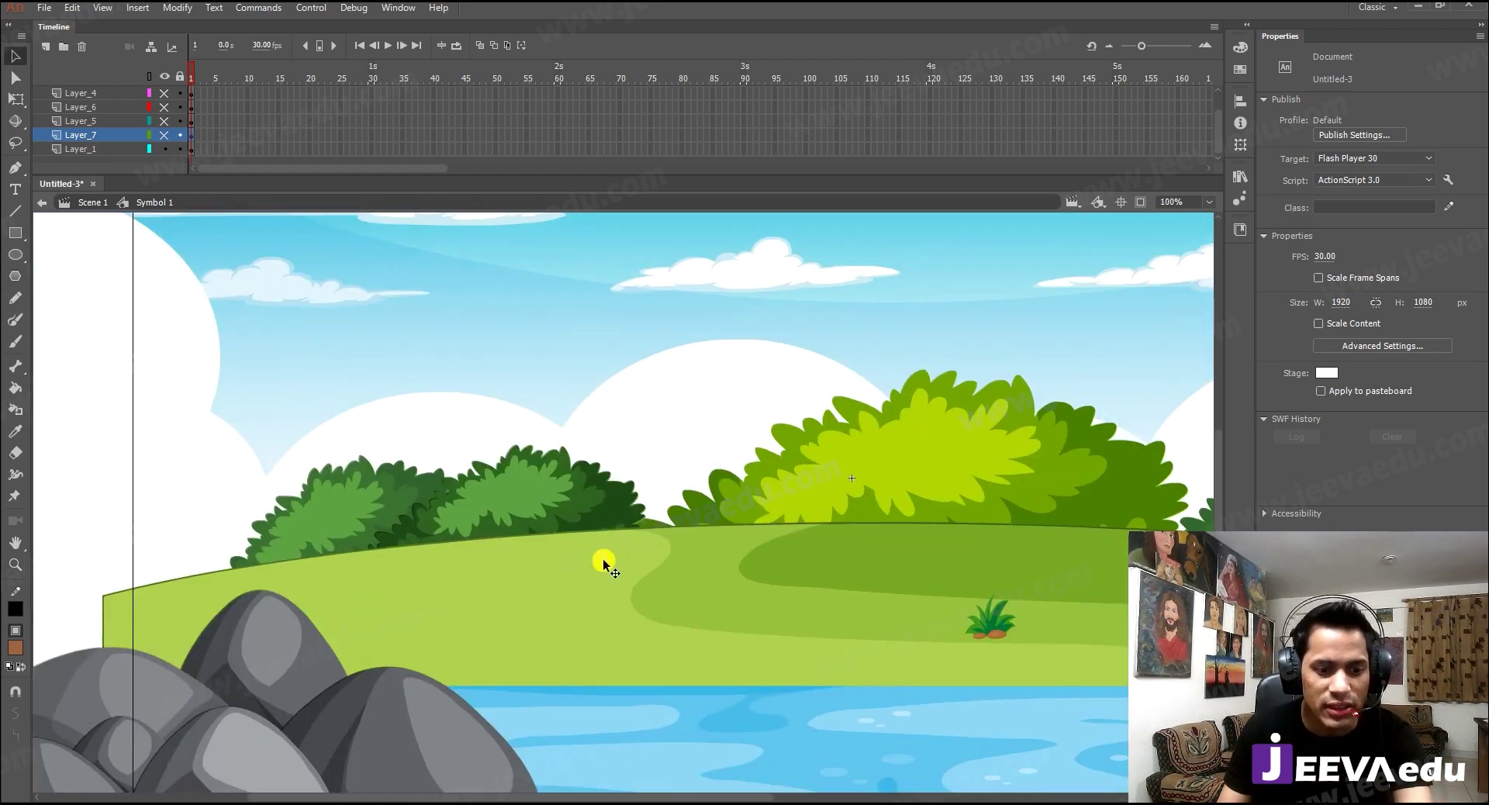
pyautogui.click(561, 493)
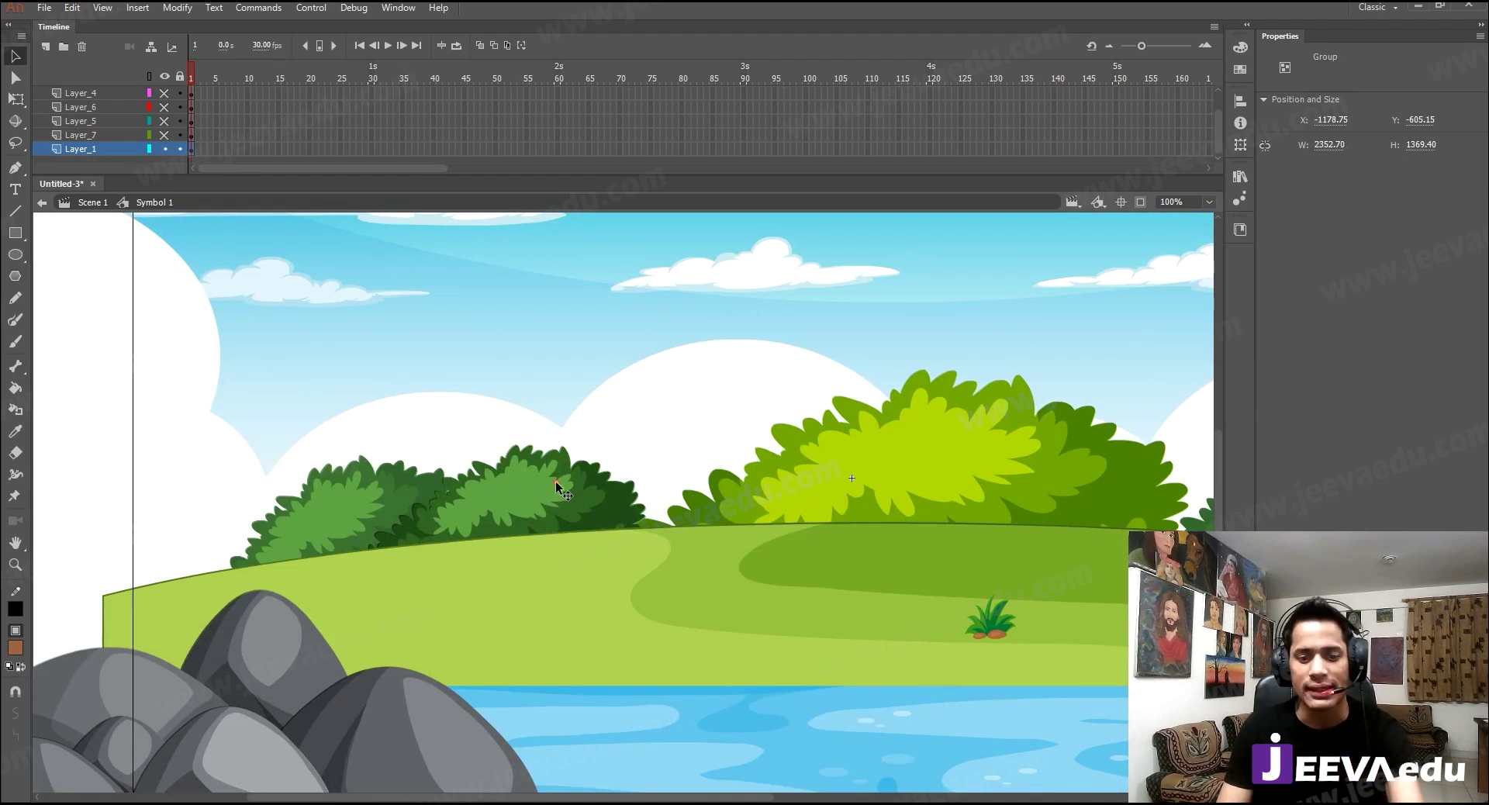
pyautogui.doubleClick(556, 486)
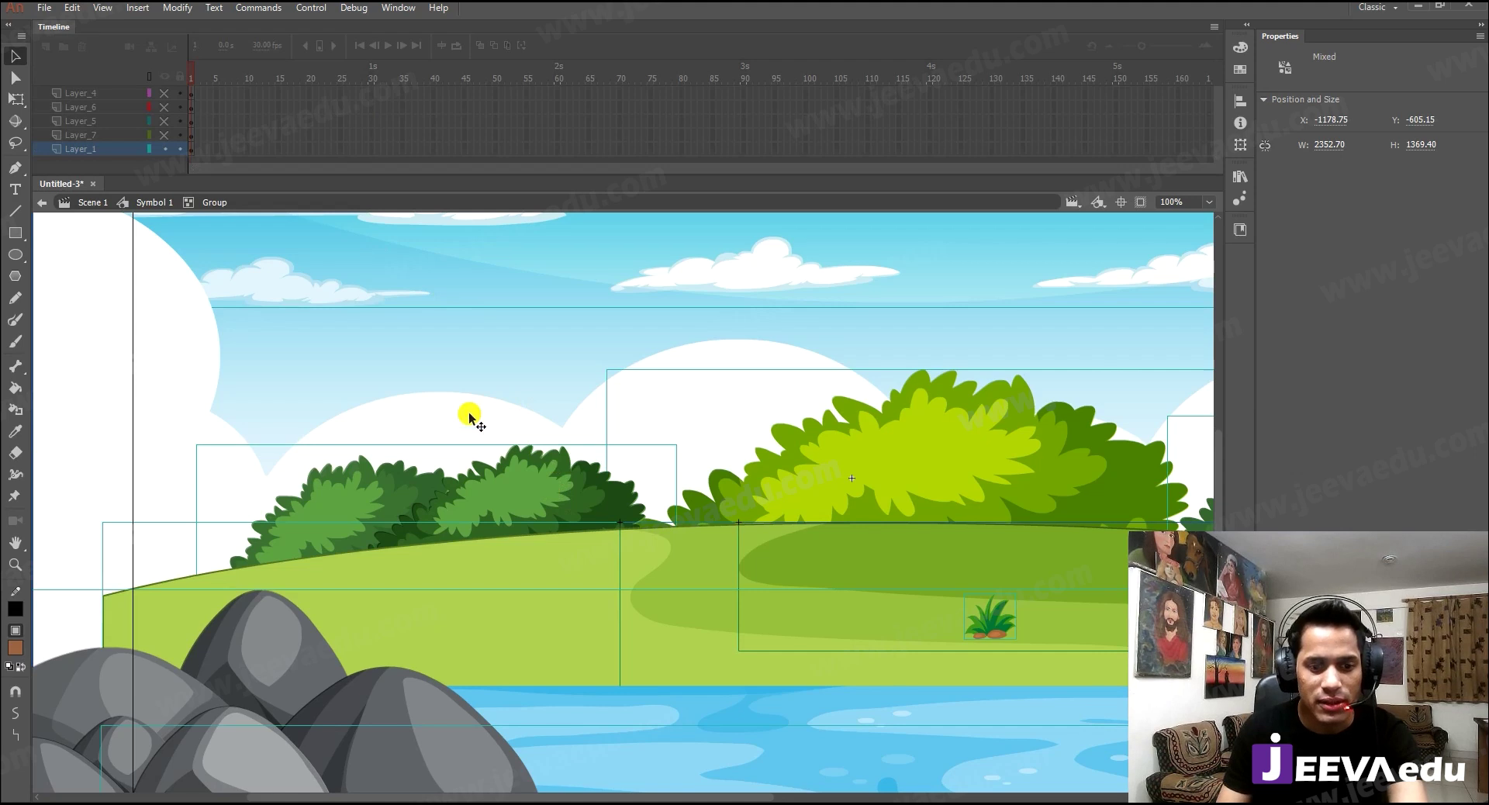
# - Open the dark green bushes' group and its nested groups down to the contents of the right bush
pyautogui.keyDown('ctrl'); pyautogui.keyDown('alt'); pyautogui.click(431, 481); pyautogui.keyUp('alt'); pyautogui.keyUp('ctrl')
pyautogui.click(199, 491)
pyautogui.keyDown('ctrl'); pyautogui.click(555, 546); pyautogui.keyUp('ctrl')
pyautogui.press('v')
pyautogui.click(449, 444)
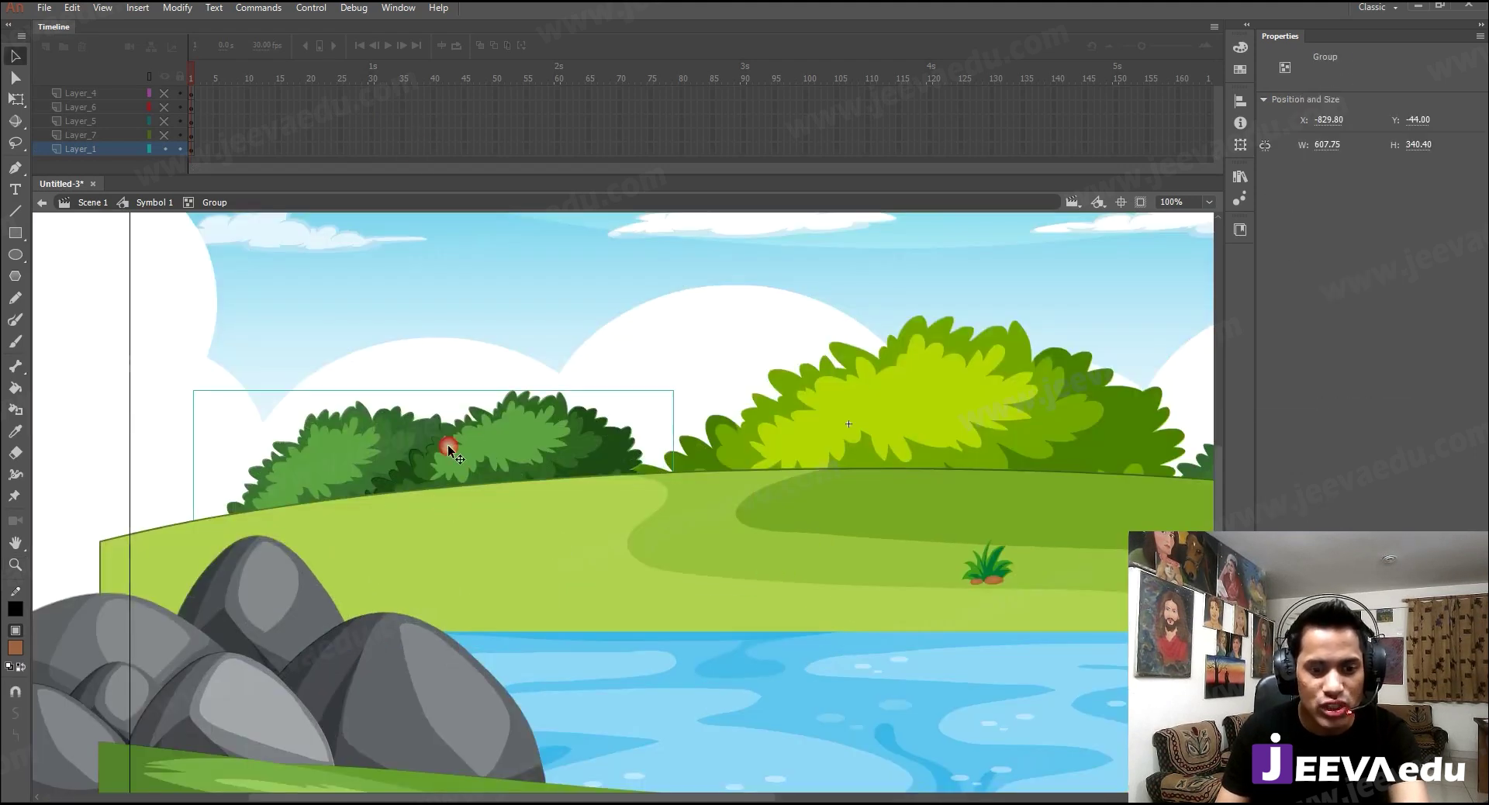
pyautogui.doubleClick(473, 443)
pyautogui.doubleClick(498, 445)
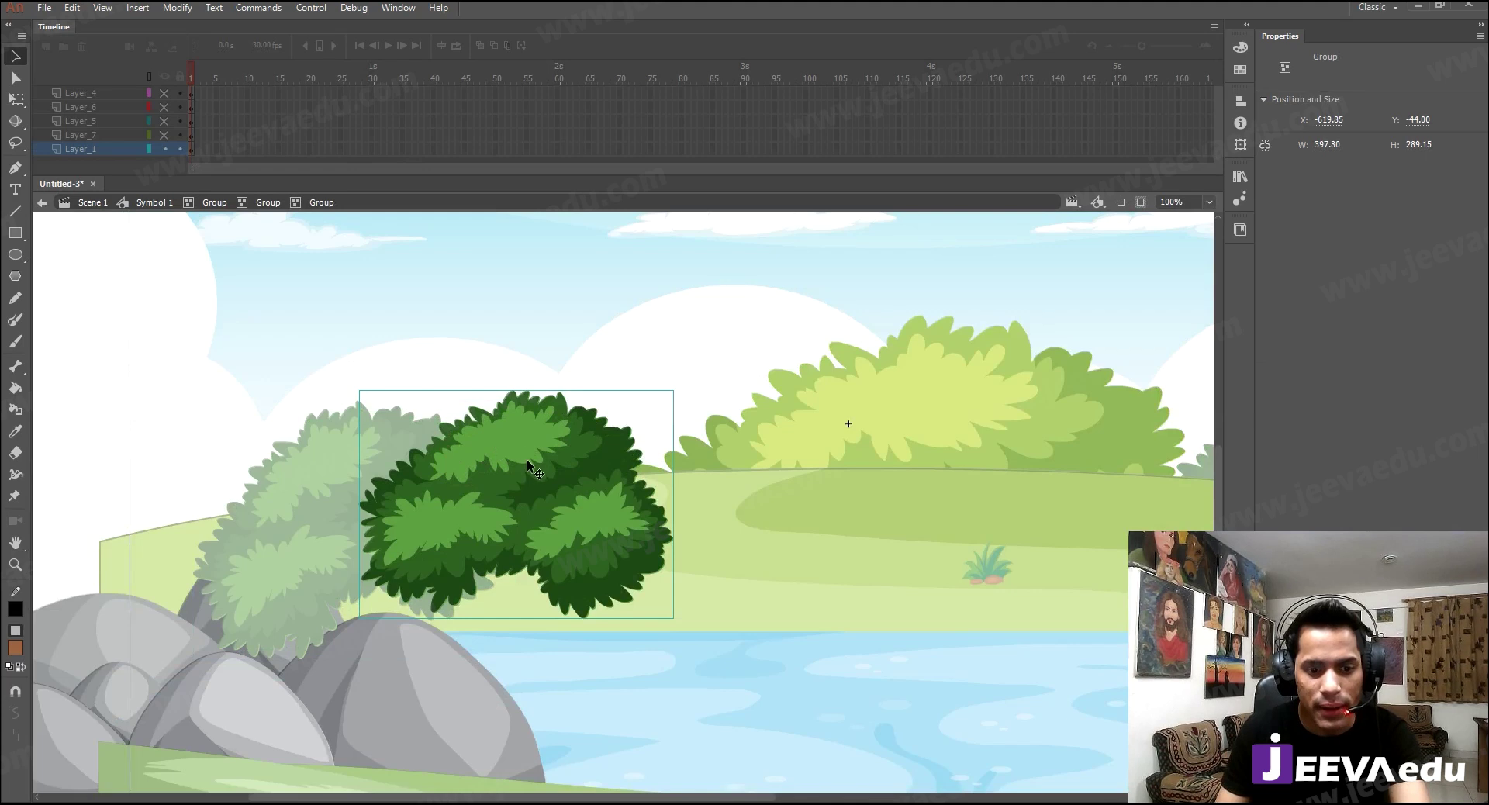
pyautogui.doubleClick(527, 455)
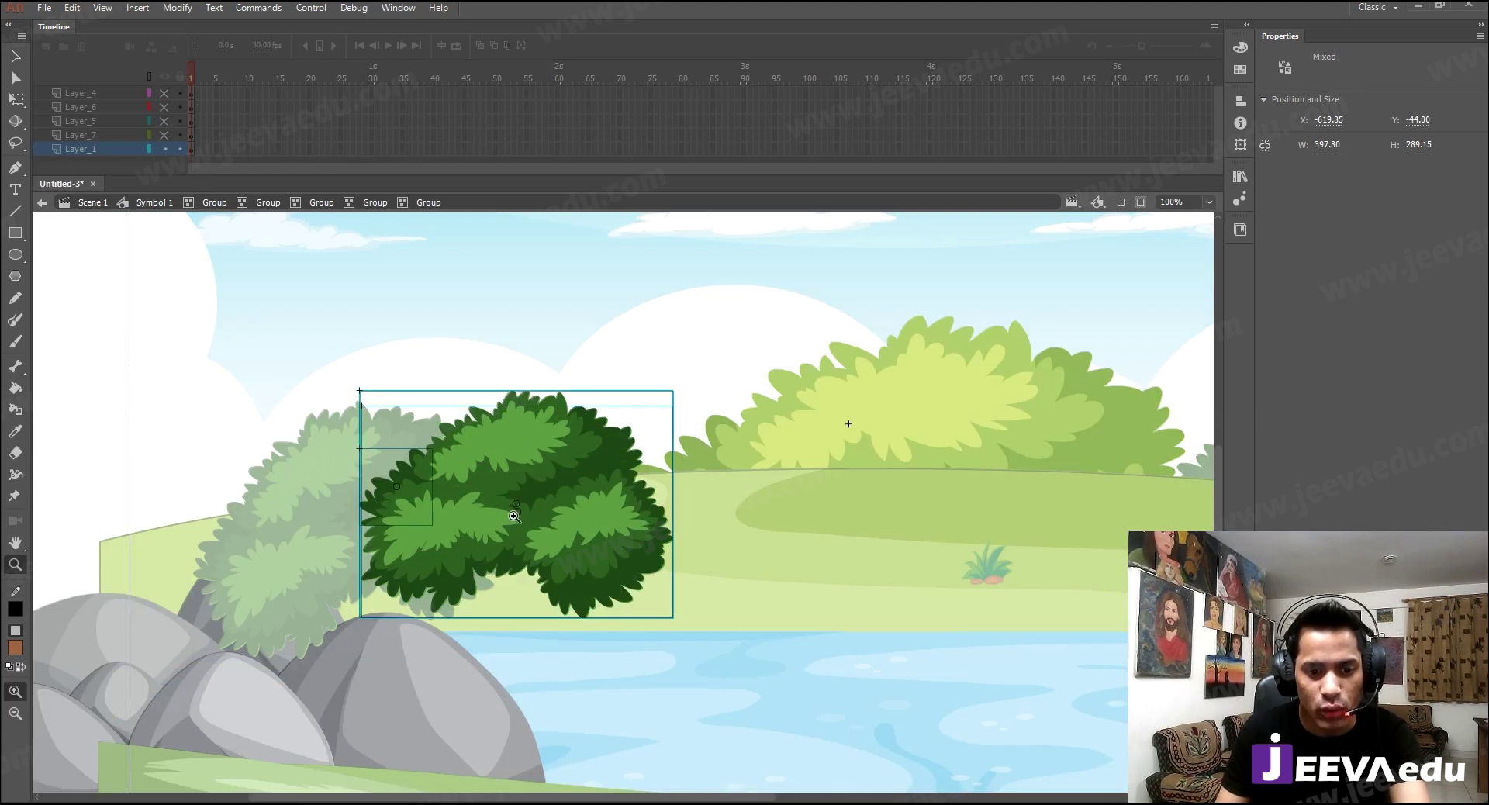
pyautogui.keyDown('ctrl'); pyautogui.click(511, 513); pyautogui.keyUp('ctrl')
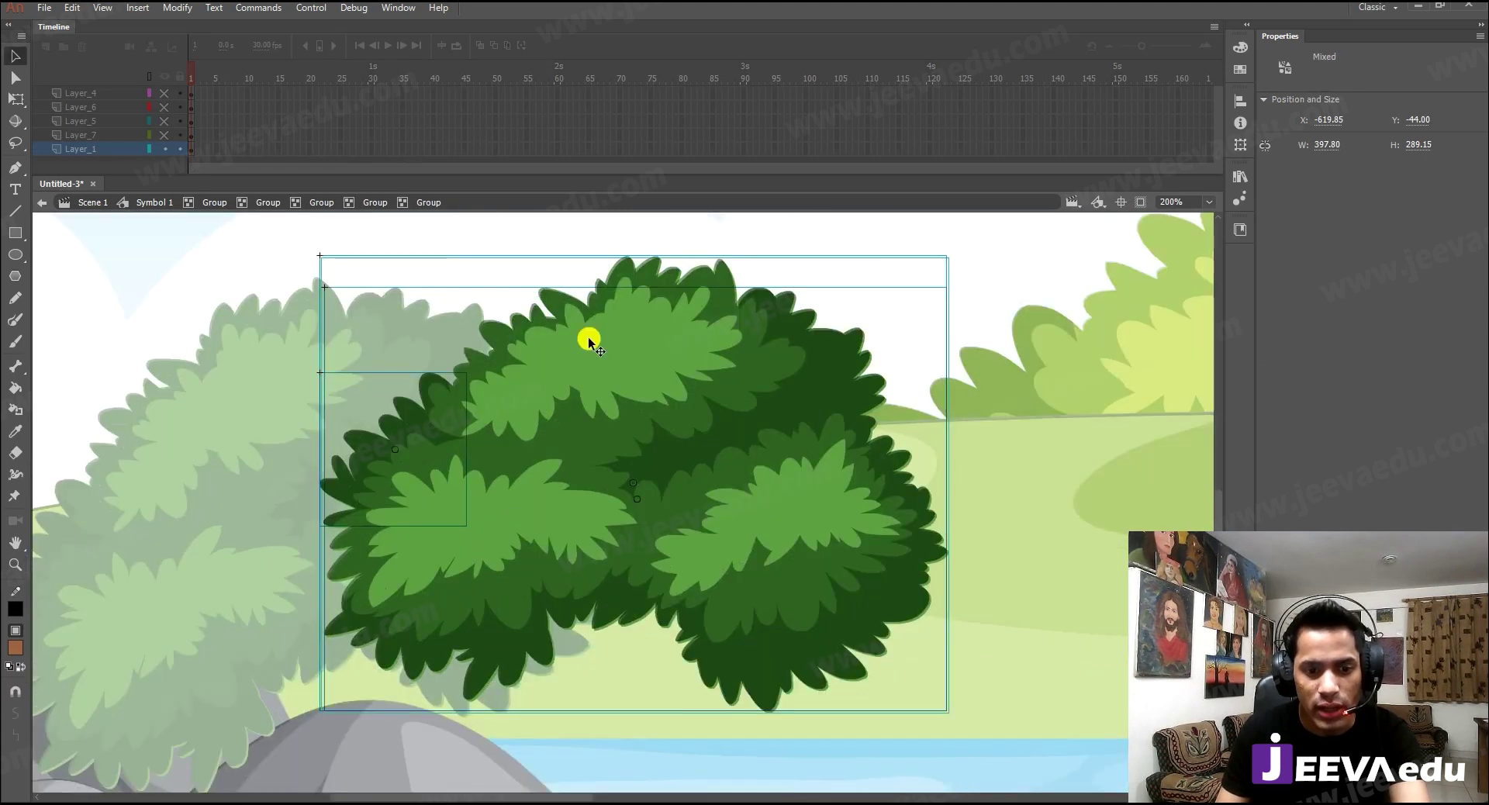
# - Break the right bush's nested group apart into plain shapes
pyautogui.doubleClick(551, 430)
pyautogui.moveTo(596, 454); pyautogui.dragTo(598, 421)
pyautogui.hotkey('ctrl', 'z')
pyautogui.hotkey('ctrl', 'b')
pyautogui.hotkey('ctrl', 'b')
pyautogui.doubleClick(373, 364)
pyautogui.click(571, 432)
pyautogui.hotkey('ctrl', 'b')
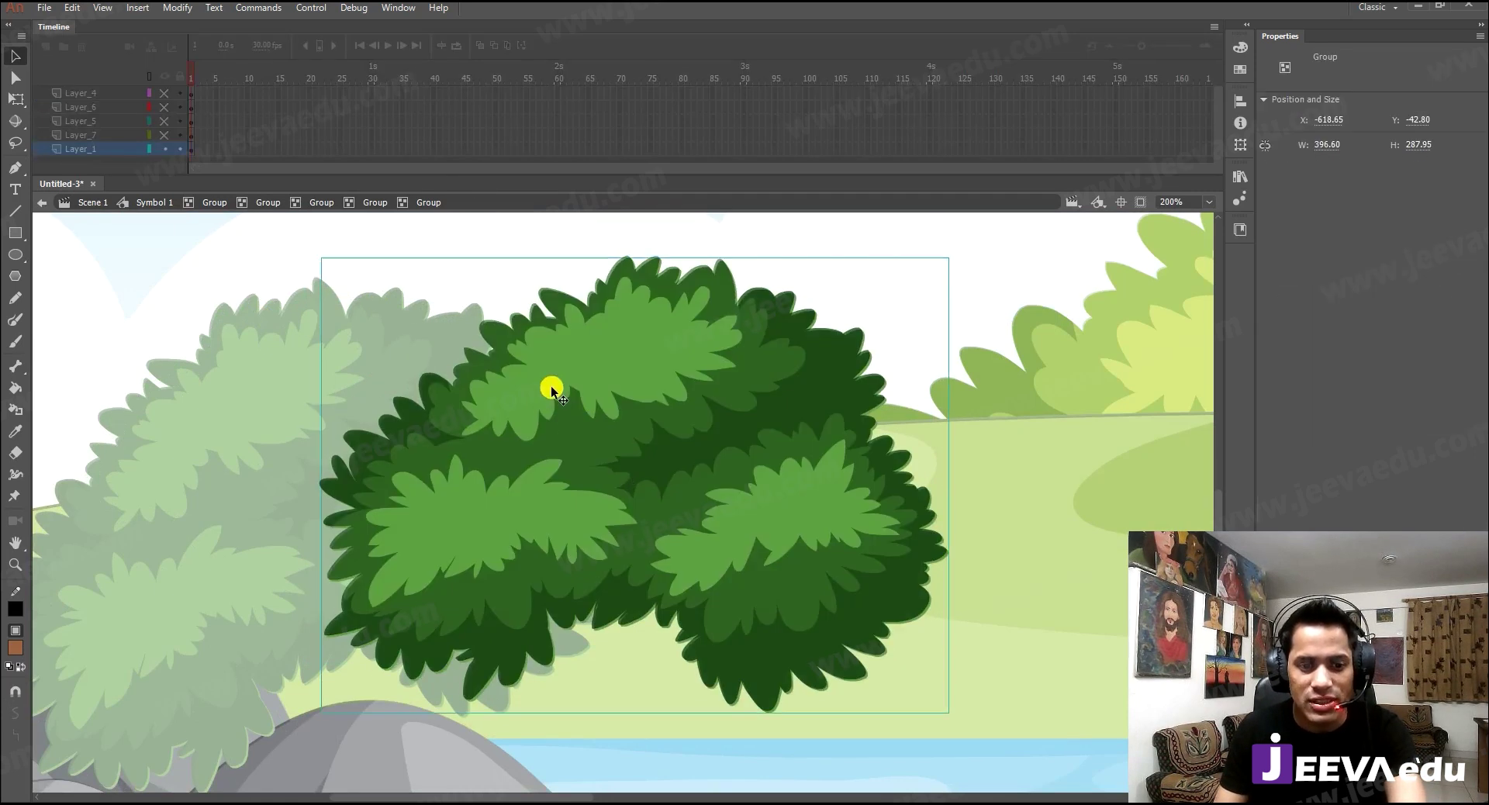
pyautogui.hotkey('ctrl', 'b')
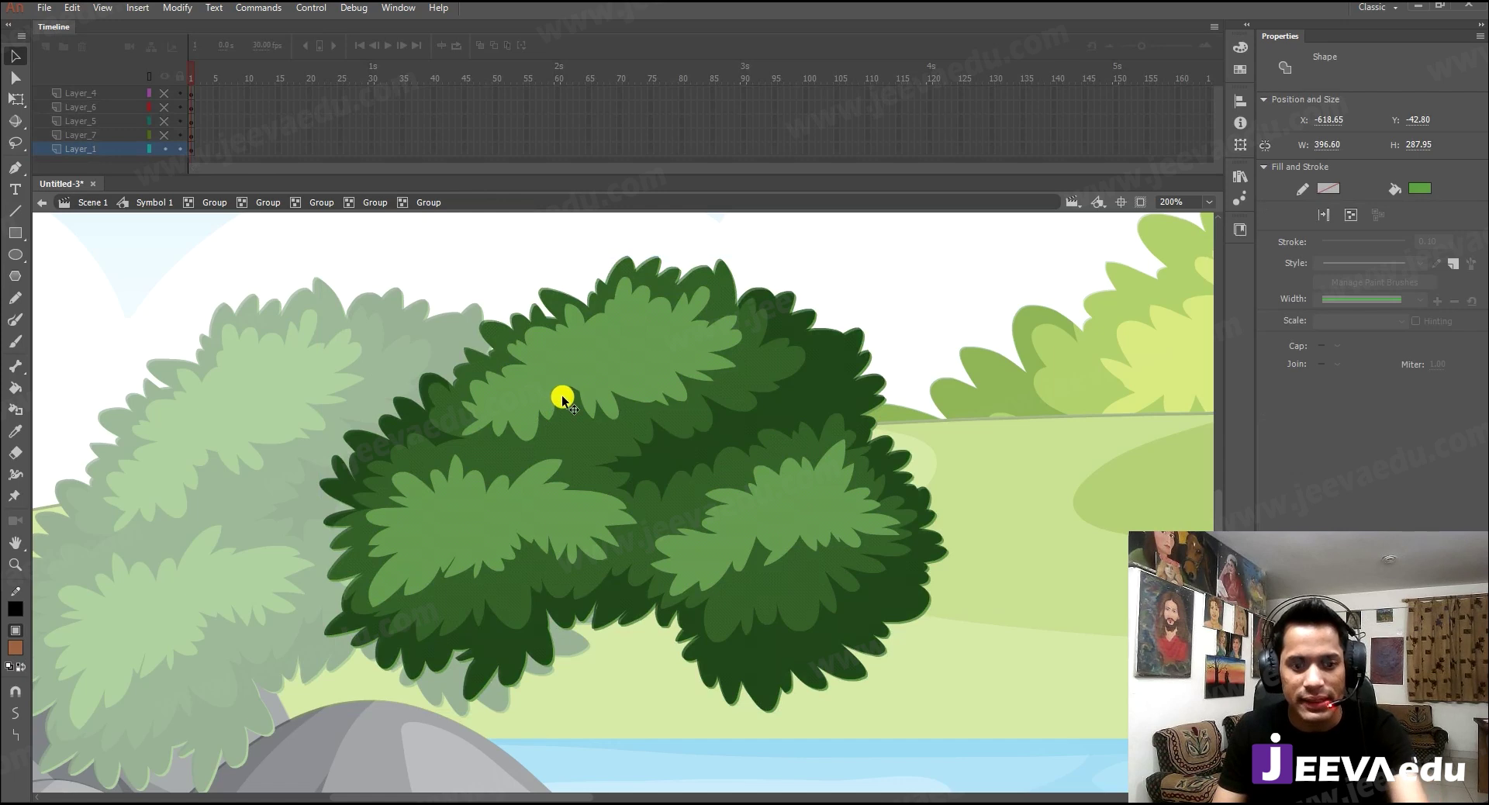
# - Inspect the symbol nested inside the right bush, return to the enclosing group and undo the trial move of the bush
pyautogui.keyDown('ctrl'); pyautogui.keyDown('alt'); pyautogui.click(561, 391); pyautogui.keyUp('alt'); pyautogui.keyUp('ctrl')
pyautogui.moveTo(630, 599); pyautogui.dragTo(595, 503)
pyautogui.doubleClick(547, 381)
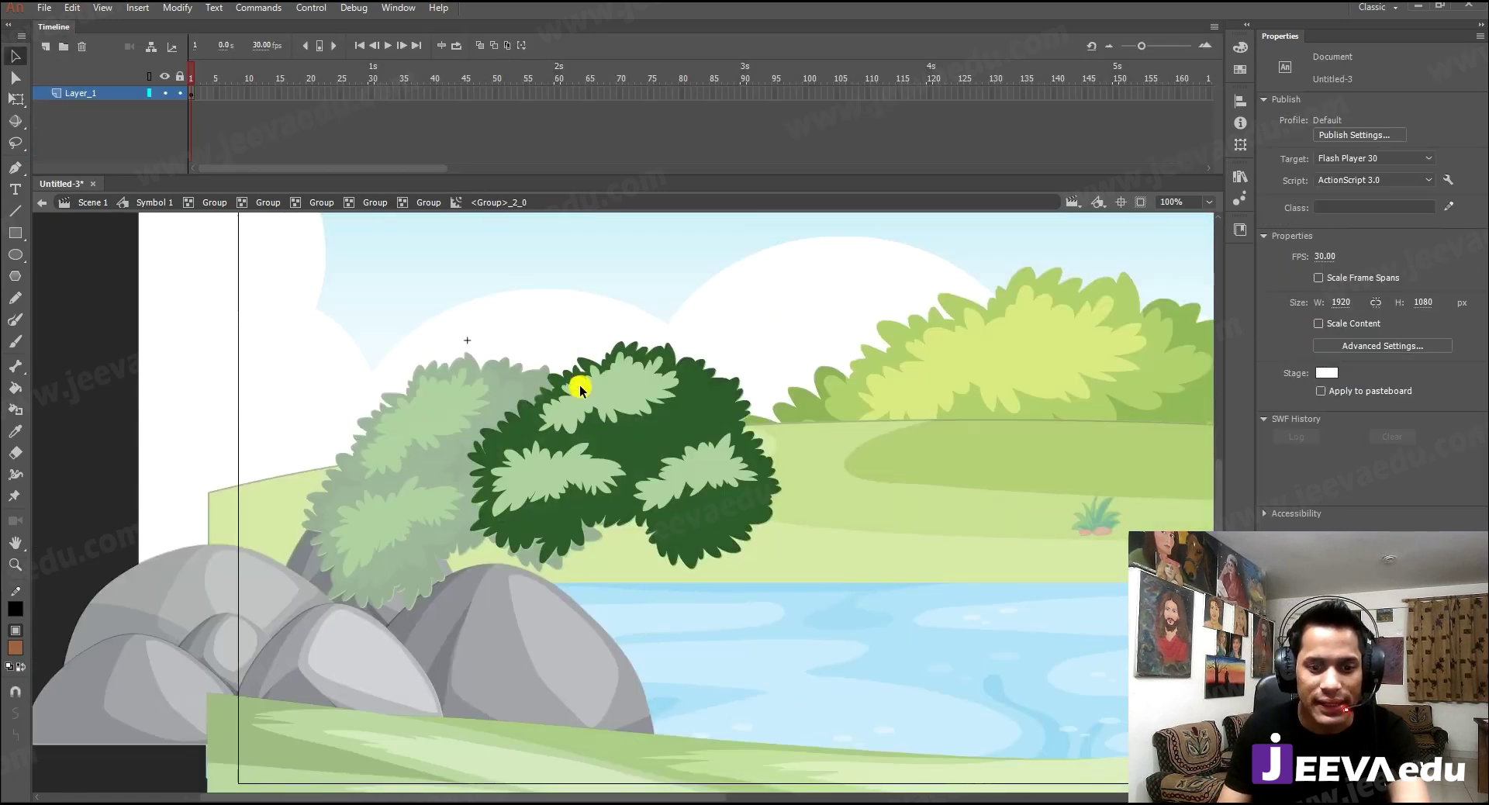
pyautogui.click(375, 203)
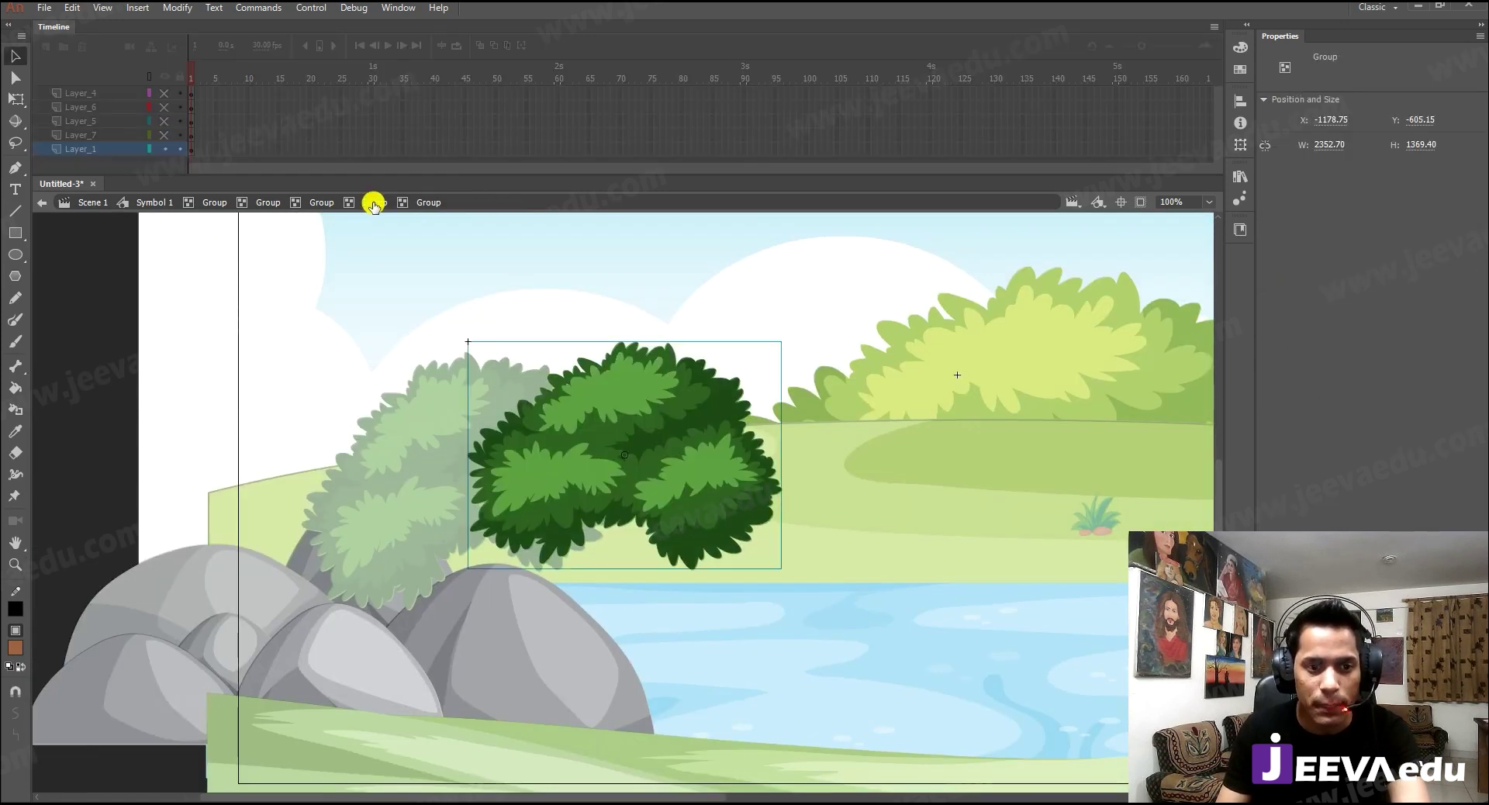
pyautogui.moveTo(576, 424); pyautogui.dragTo(594, 402)
pyautogui.hotkey('ctrl', 'z')
# - Go back to the group holding both dark green bushes and convert the right bush to a graphic symbol
pyautogui.press('F8')
pyautogui.press('Return')
pyautogui.doubleClick(550, 282)
pyautogui.click(635, 427)
pyautogui.doubleClick(581, 304)
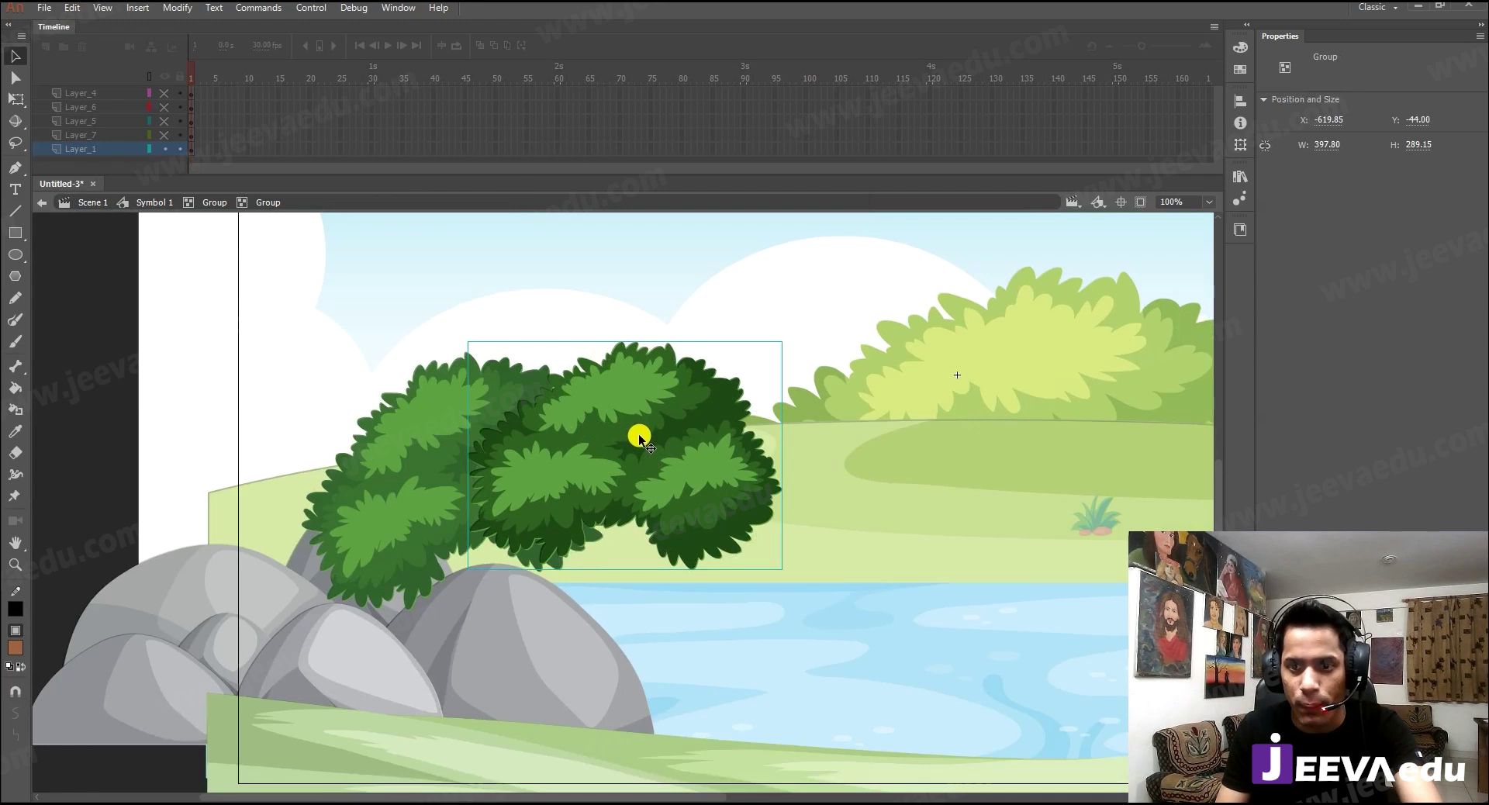
pyautogui.press('F8')
pyautogui.press('Return')
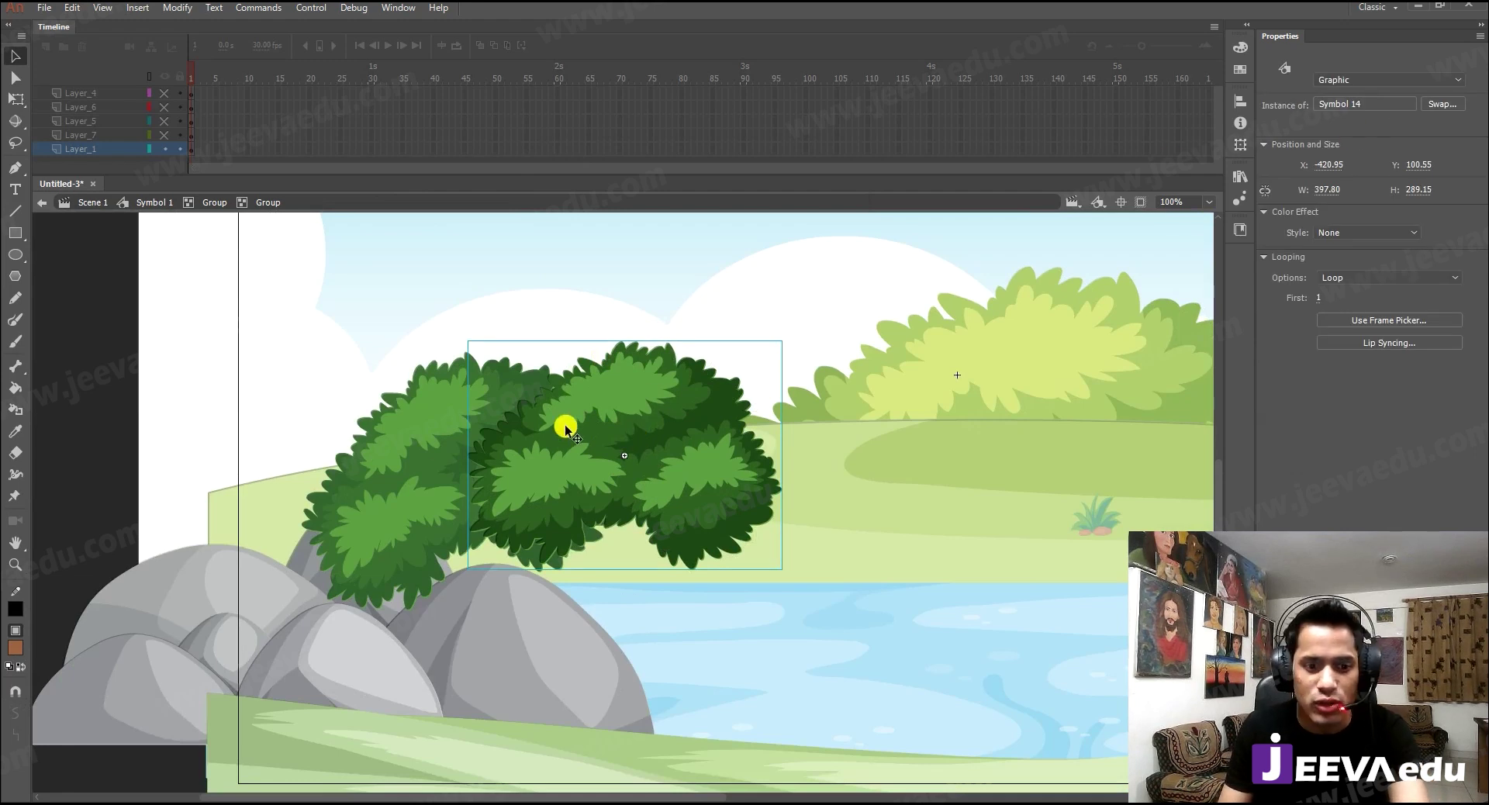
# - Delete the left dark green bush and put a copy of the right bush symbol in its place
pyautogui.click(438, 448)
pyautogui.moveTo(408, 480); pyautogui.dragTo(380, 422)
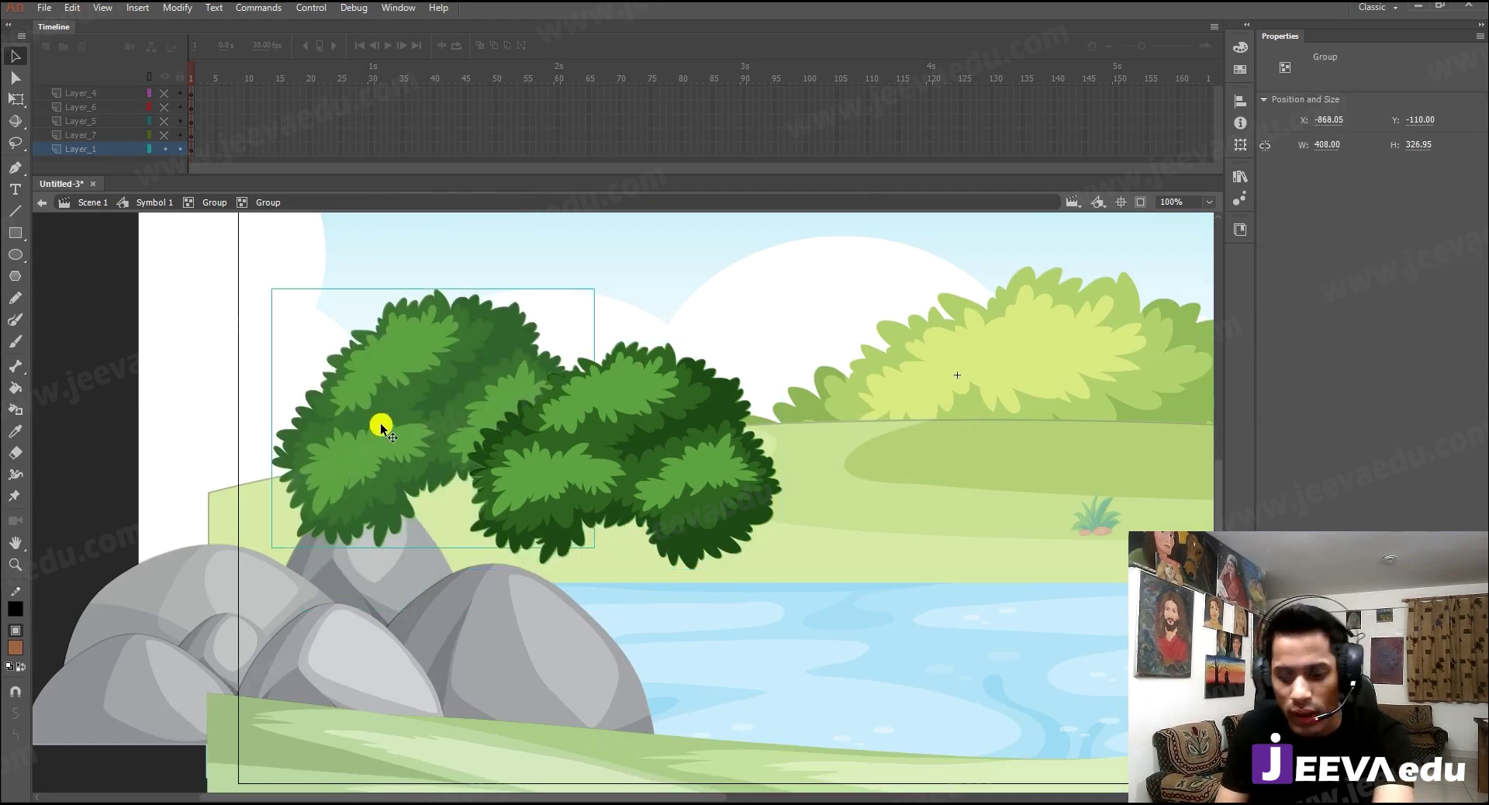
pyautogui.press('Delete')
pyautogui.moveTo(607, 437); pyautogui.dragTo(445, 467)
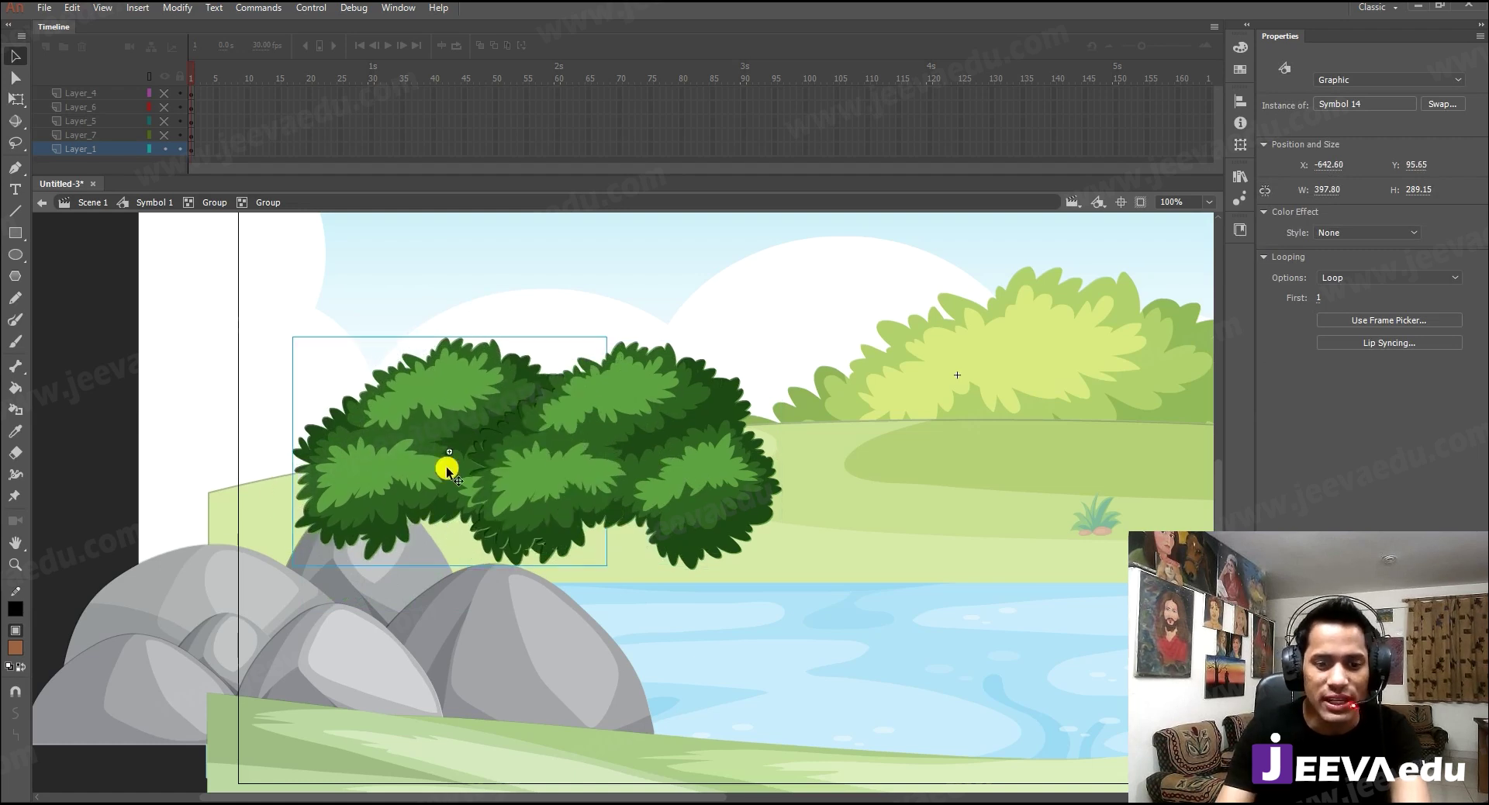
# - Rotate the copied bush slightly counterclockwise, without converting it to another symbol
pyautogui.press('q')
pyautogui.moveTo(610, 335); pyautogui.dragTo(574, 301)
pyautogui.press('F8')
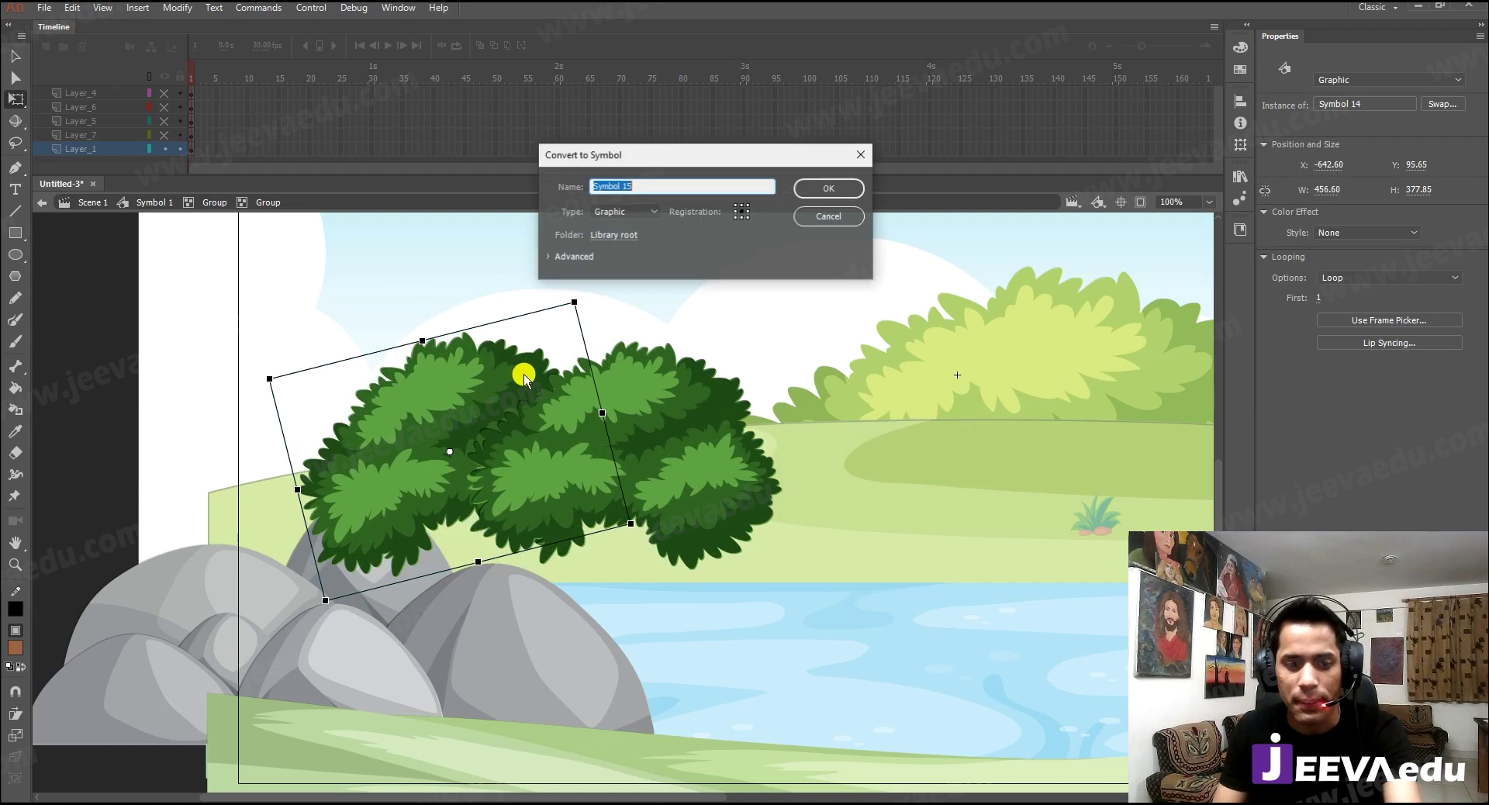
pyautogui.click(829, 216)
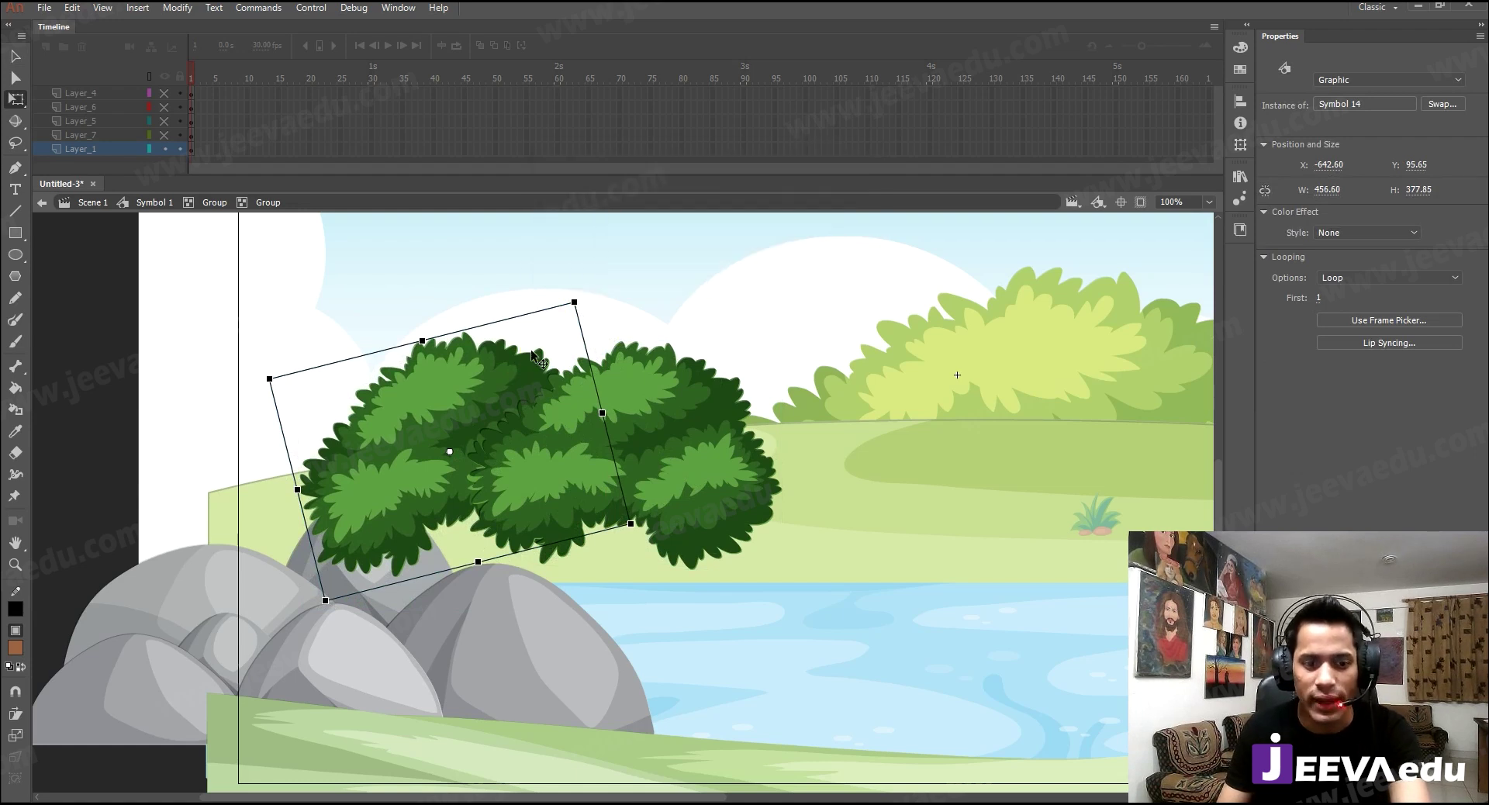
# - Apply an 11% red Tint colour effect to the copied bush and return to the background group
pyautogui.click(1330, 233)
pyautogui.click(1345, 280)
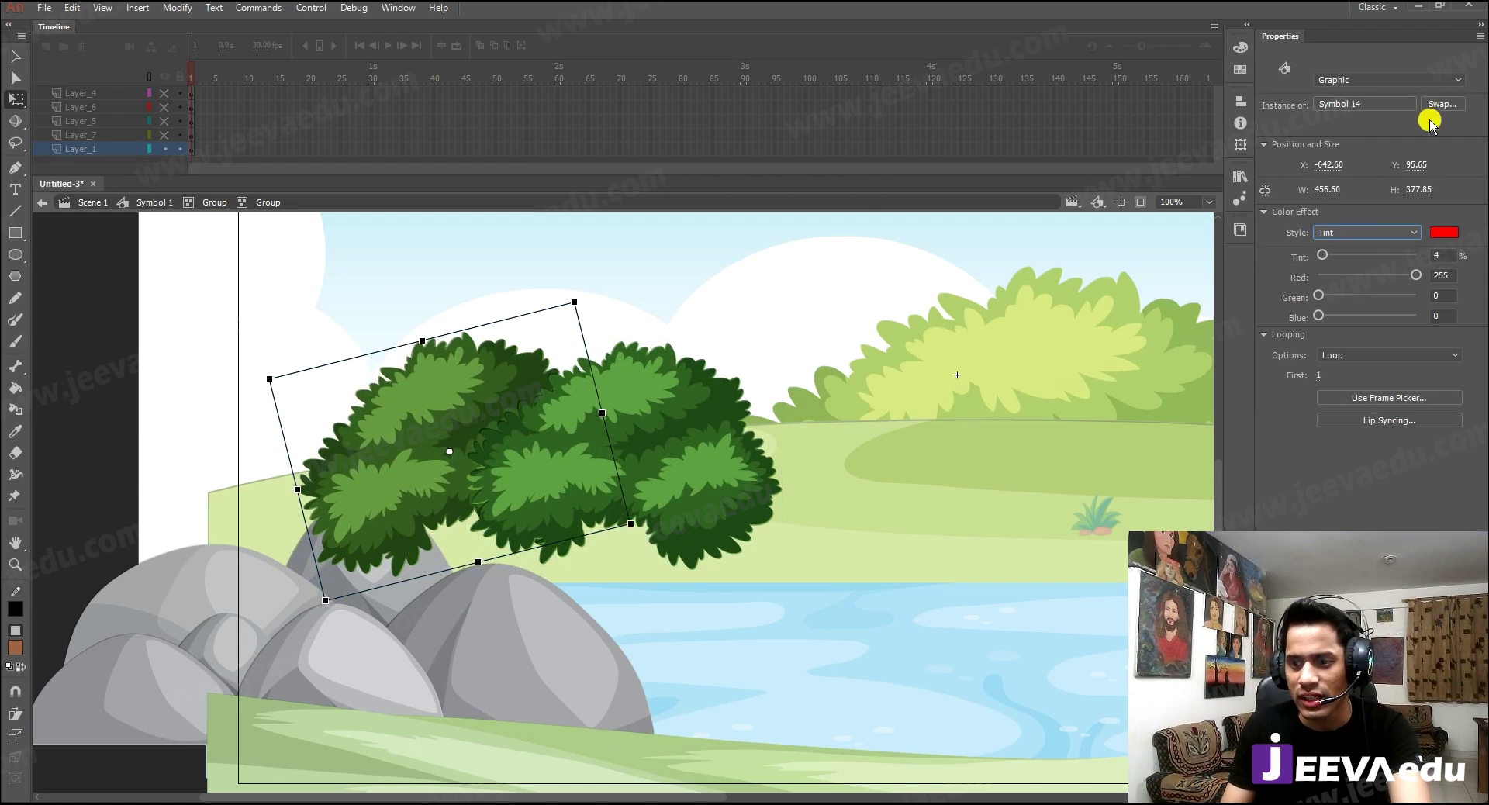
pyautogui.moveTo(1316, 263); pyautogui.dragTo(1327, 263)
pyautogui.click(1458, 248)
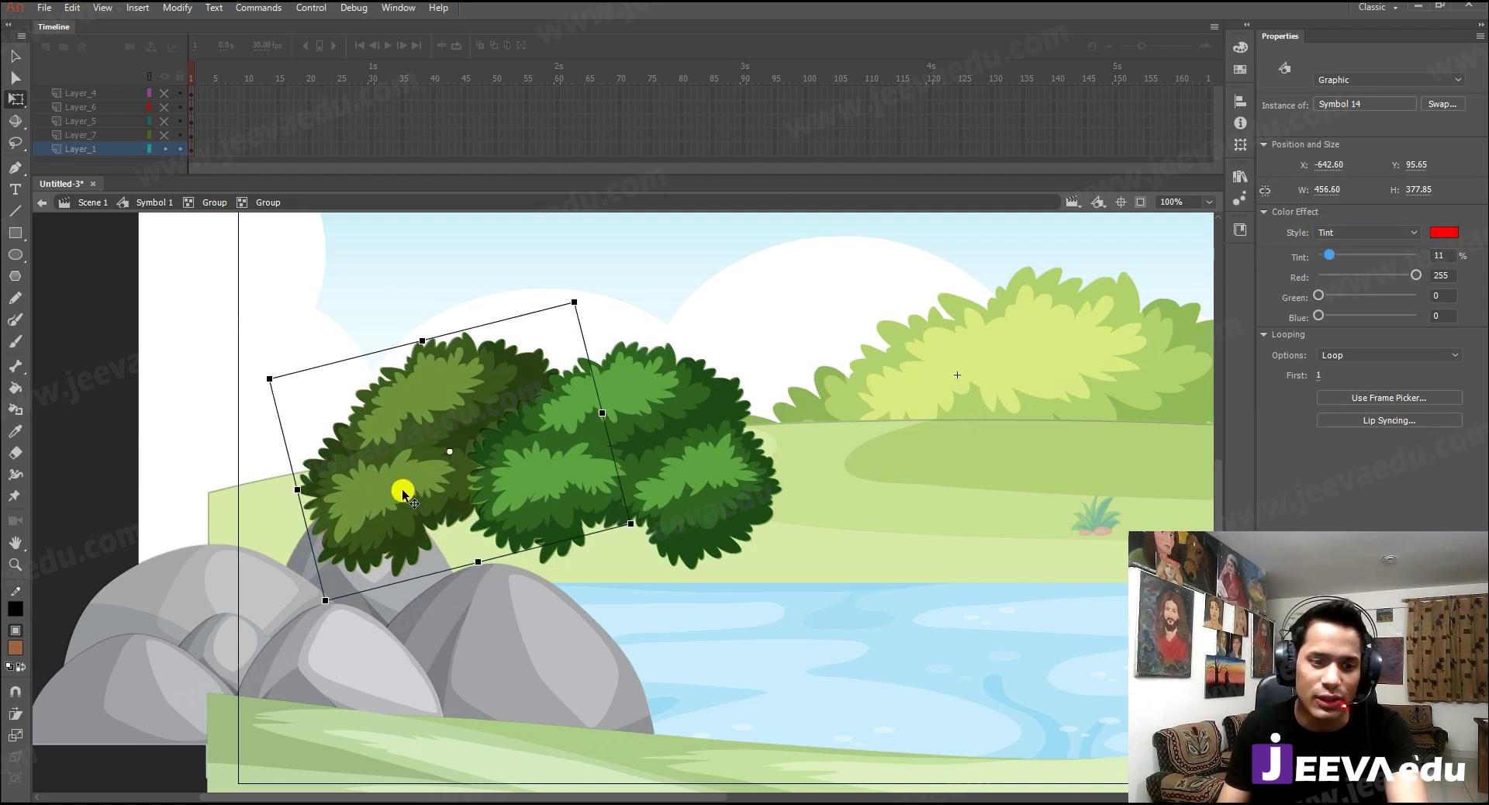
pyautogui.doubleClick(859, 357)
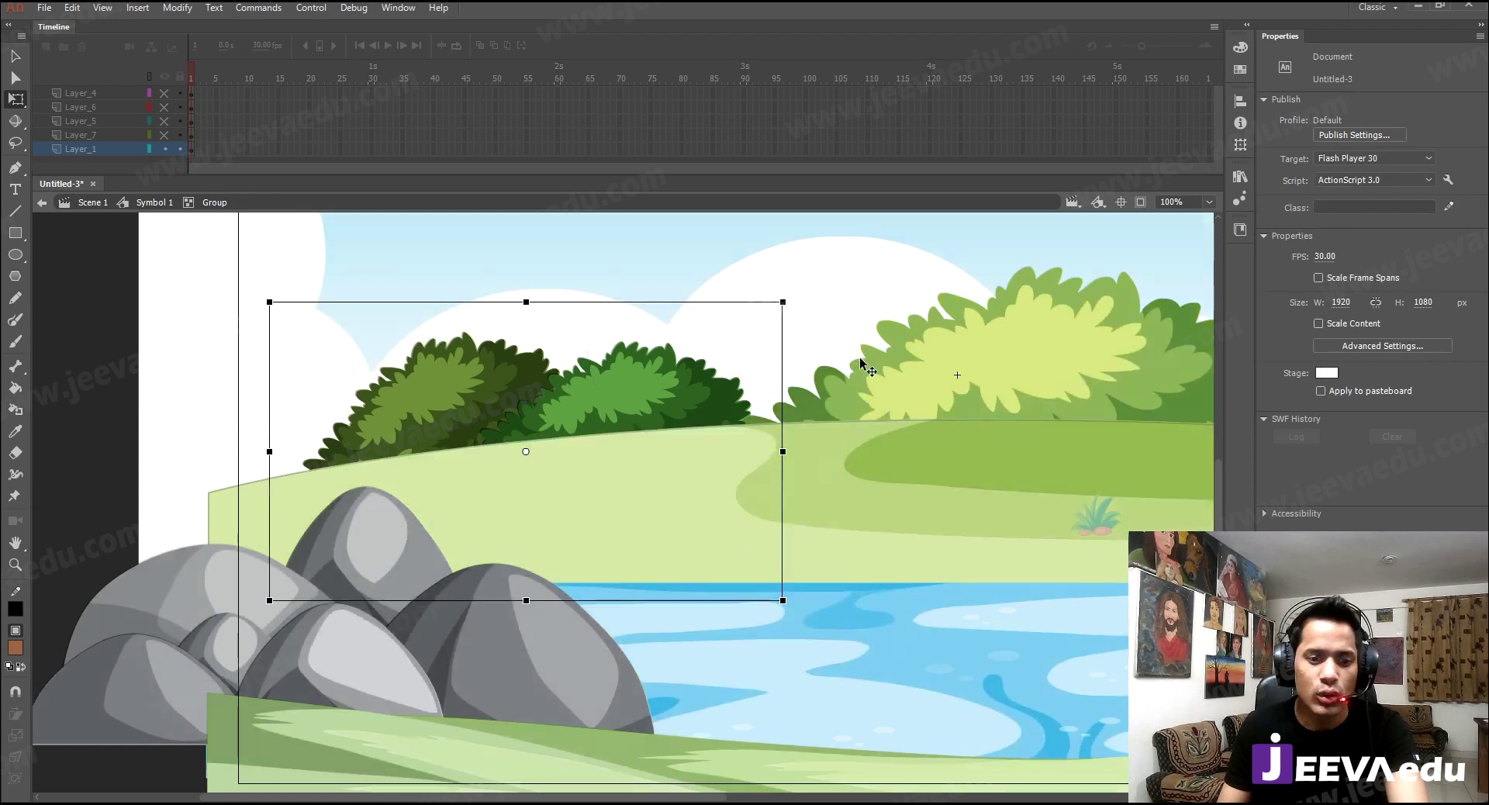
# - Try to move the cloud group higher in the sky, and undo the move
pyautogui.press('z')
pyautogui.keyDown('alt'); pyautogui.click(363, 471); pyautogui.keyUp('alt')
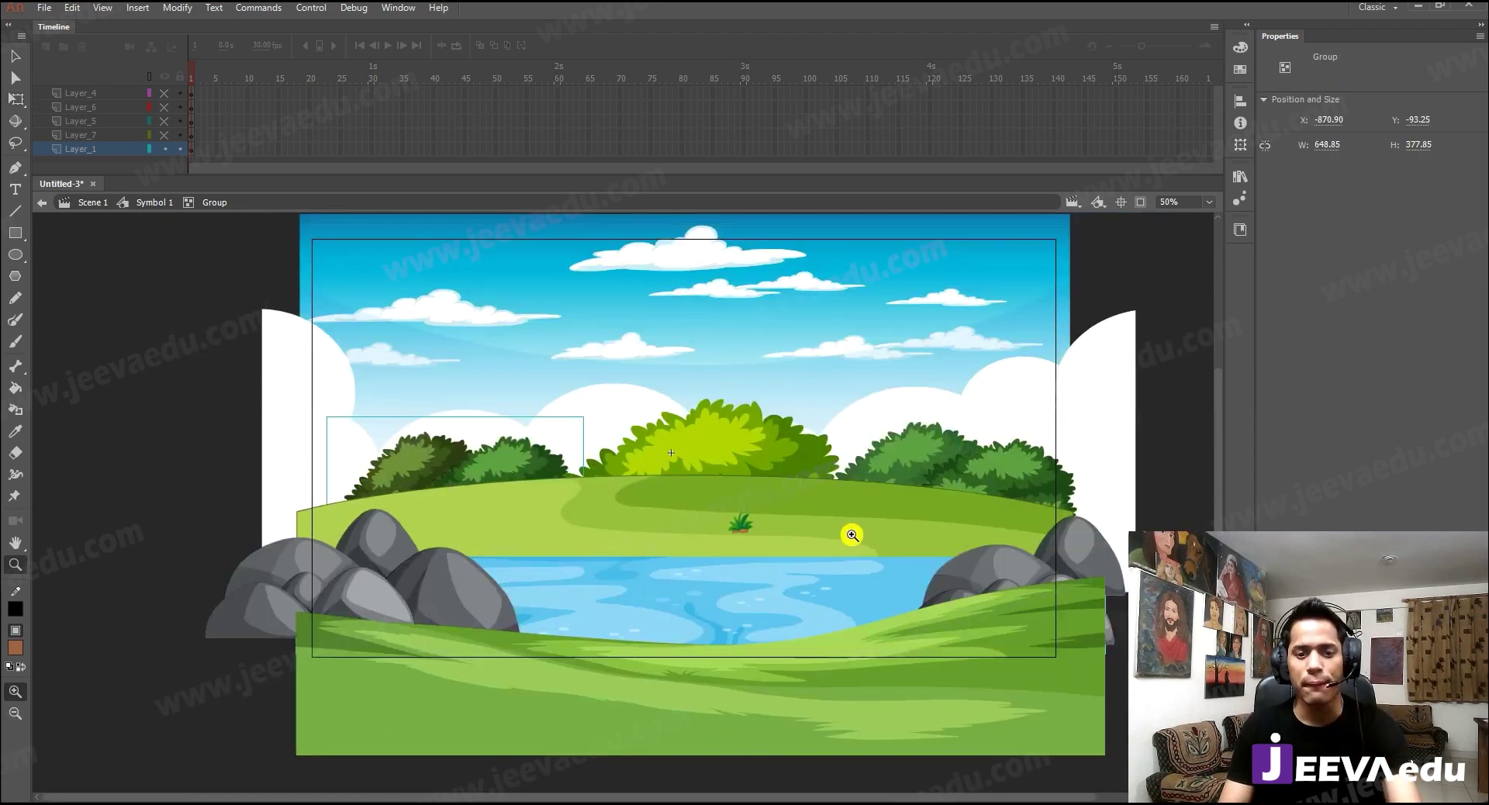
pyautogui.keyDown('alt'); pyautogui.click(576, 516); pyautogui.keyUp('alt')
pyautogui.press('v')
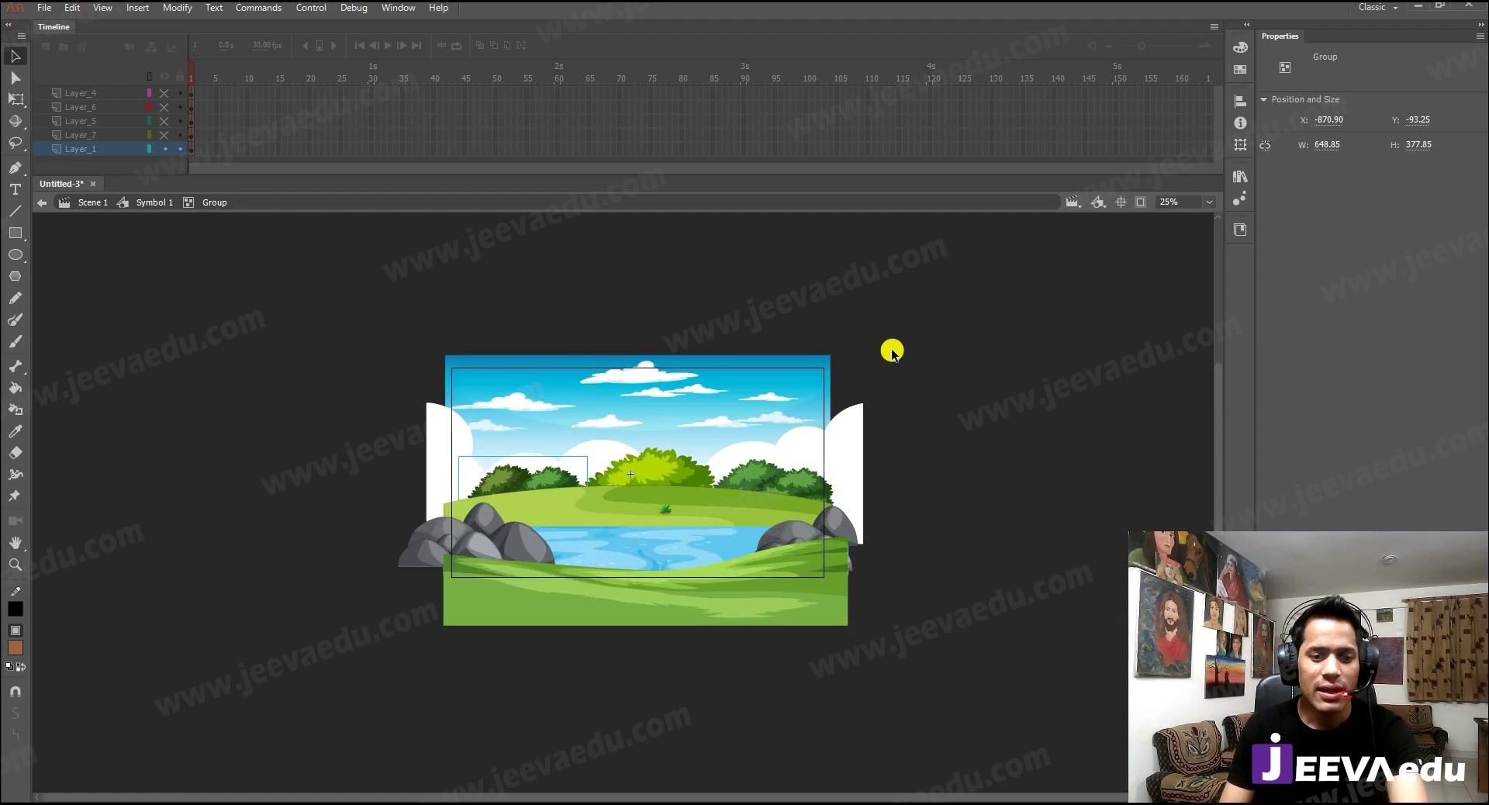
pyautogui.click(583, 397)
pyautogui.moveTo(530, 406); pyautogui.dragTo(532, 346)
pyautogui.hotkey('ctrl', 'z')
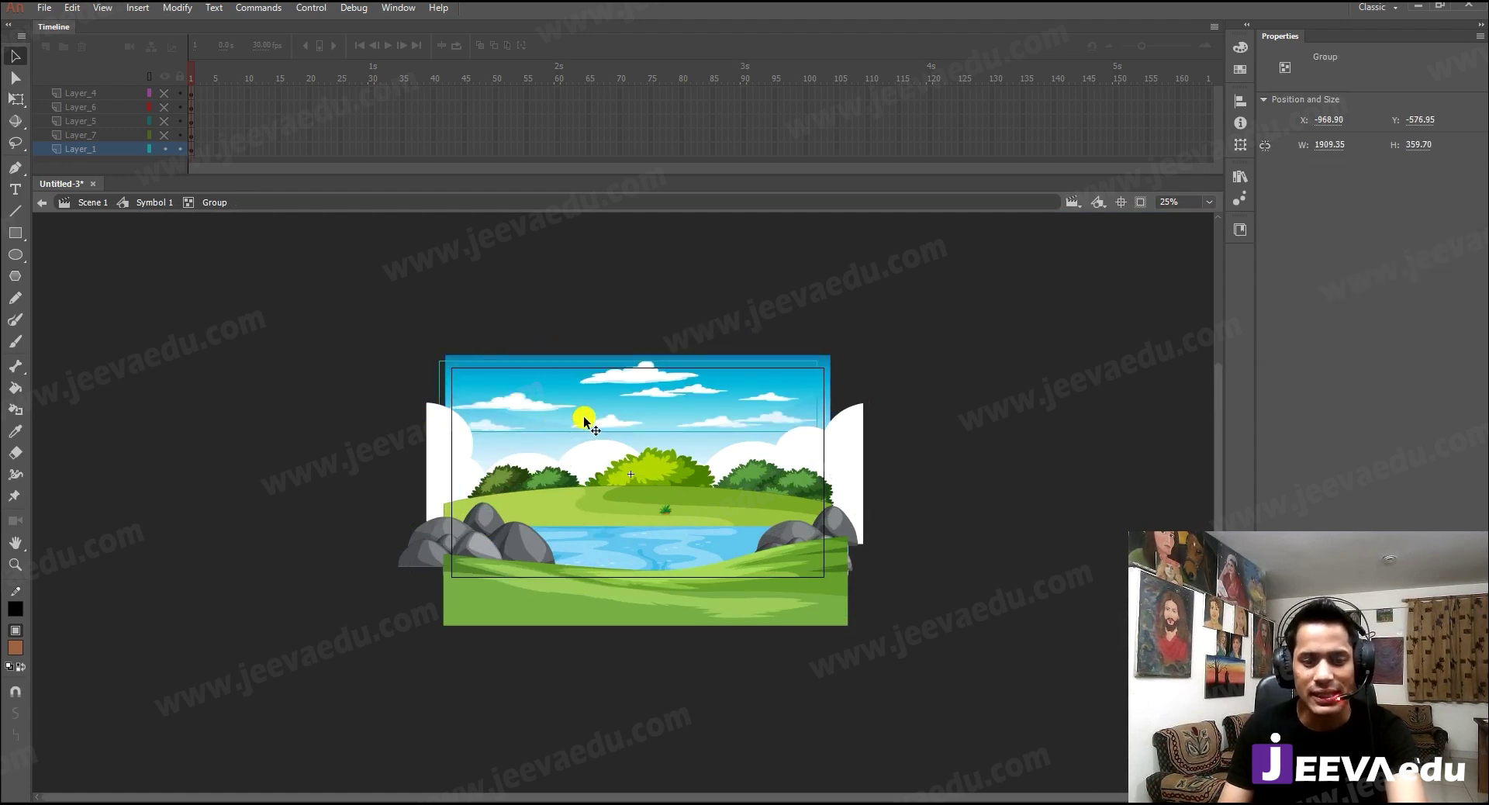
pyautogui.click(565, 693)
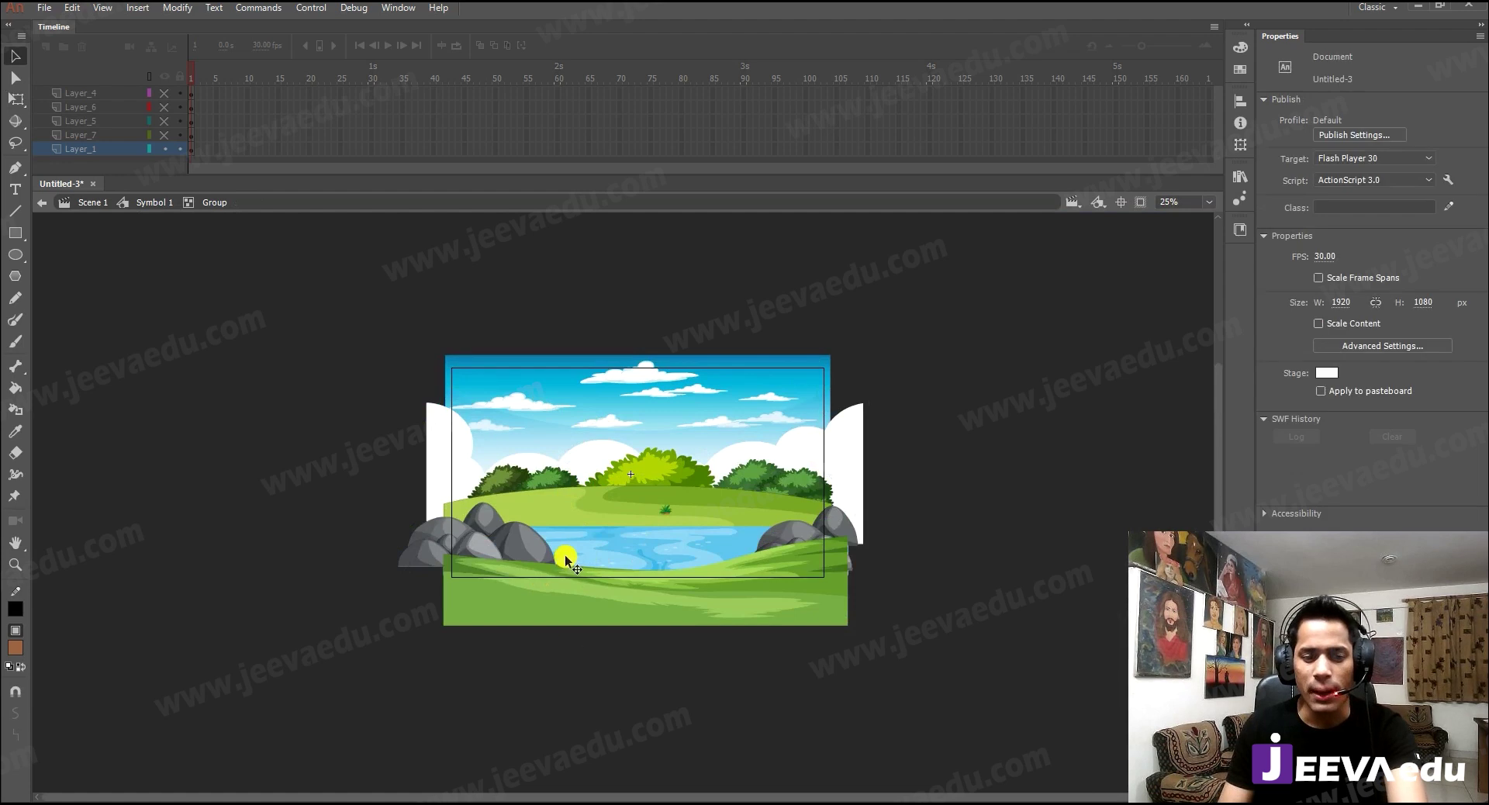
# - Open the nested rock groups down to the individual rocks of the left cluster
pyautogui.keyDown('ctrl'); pyautogui.click(539, 554); pyautogui.keyUp('ctrl')
pyautogui.click(467, 508)
pyautogui.doubleClick(465, 508)
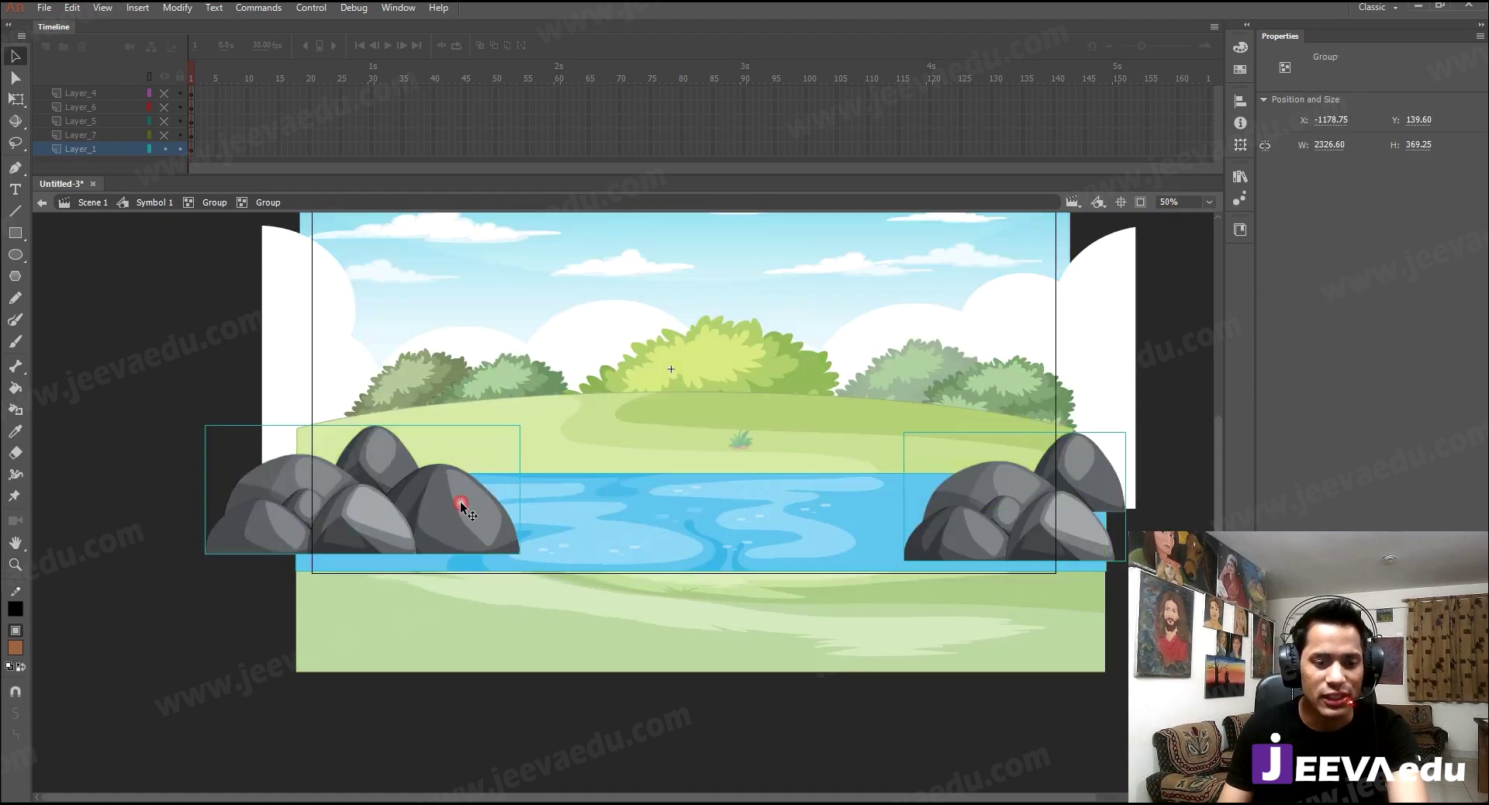
pyautogui.hotkey('ctrl', '=')
pyautogui.doubleClick(450, 553)
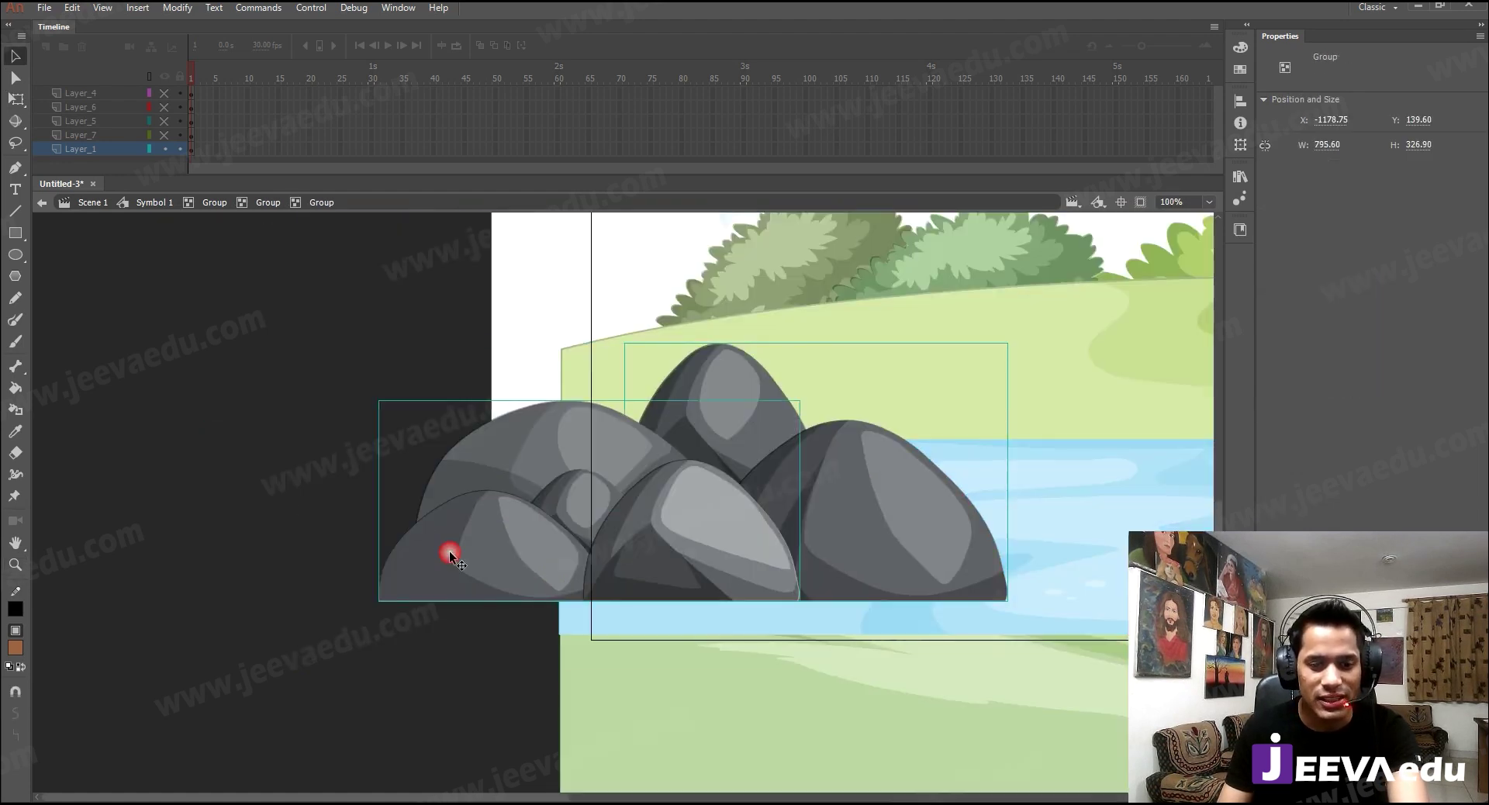
pyautogui.doubleClick(469, 583)
pyautogui.press('z')
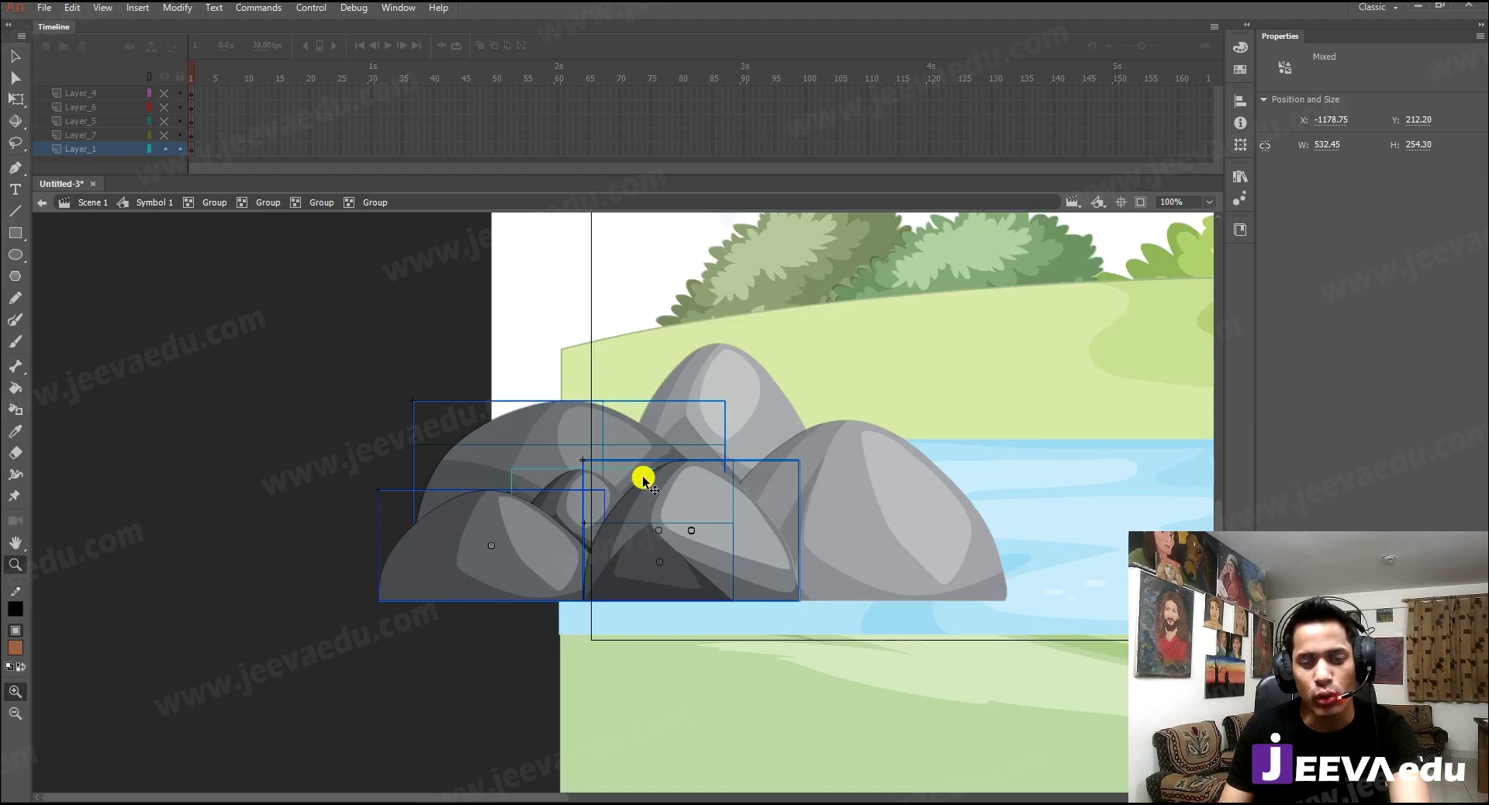
pyautogui.click(642, 490)
pyautogui.moveTo(642, 496)
pyautogui.mouseDown()
pyautogui.moveTo(775, 512)
pyautogui.moveTo(648, 575)
pyautogui.moveTo(641, 495)
pyautogui.mouseUp()
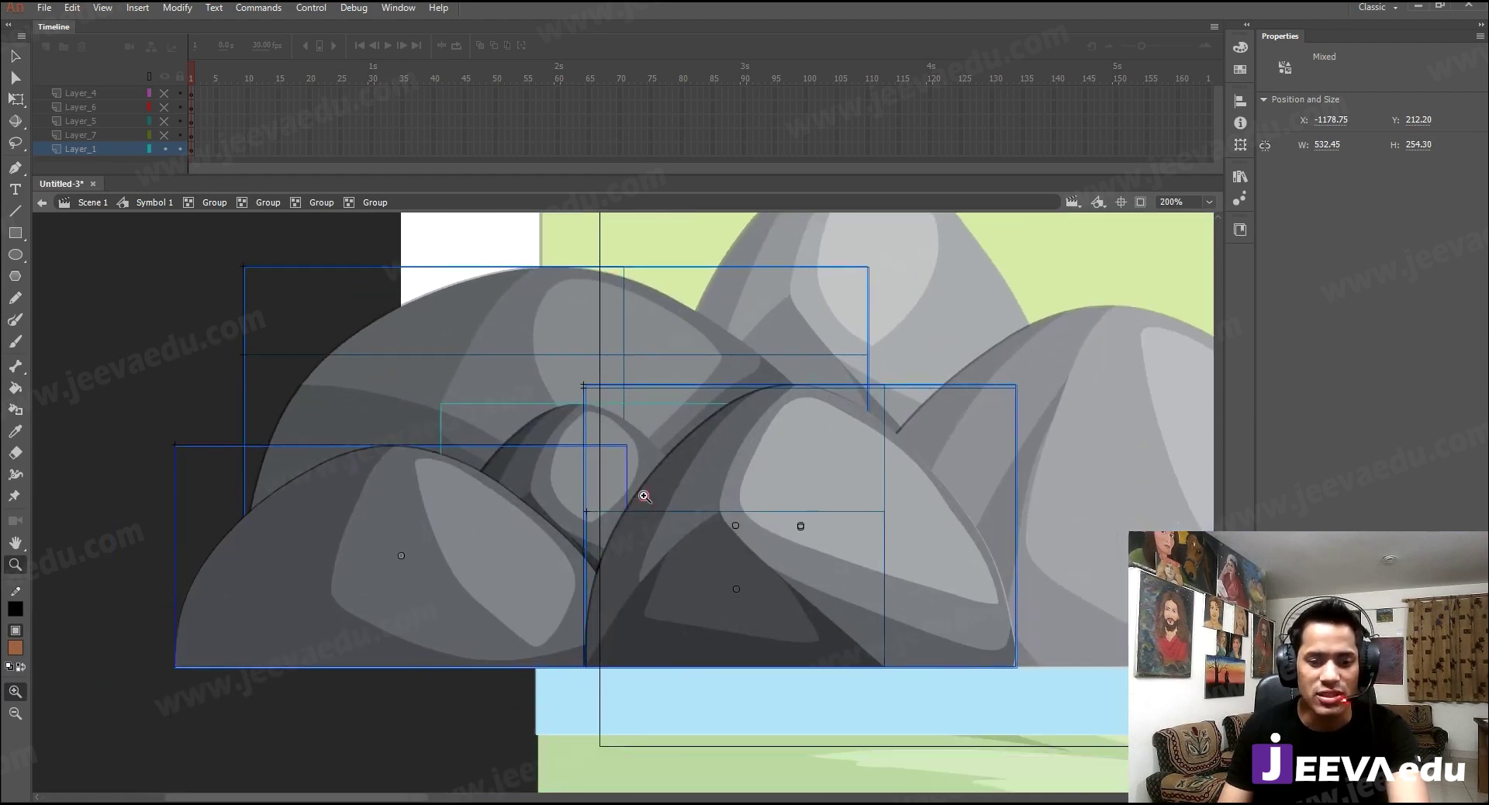
pyautogui.keyDown('alt'); pyautogui.click(642, 496); pyautogui.keyUp('alt')
pyautogui.press('v')
# - Place a copy of the left cluster's front-left rock in the empty area outside the scene
pyautogui.click(497, 604)
pyautogui.click(491, 541)
pyautogui.click(492, 586)
pyautogui.click(463, 578)
pyautogui.moveTo(462, 578); pyautogui.dragTo(258, 620)
pyautogui.hotkey('ctrl', 'z')
pyautogui.press('z')
pyautogui.hotkey('ctrl', 'z')
pyautogui.moveTo(436, 574); pyautogui.dragTo(89, 586)
pyautogui.press('v')
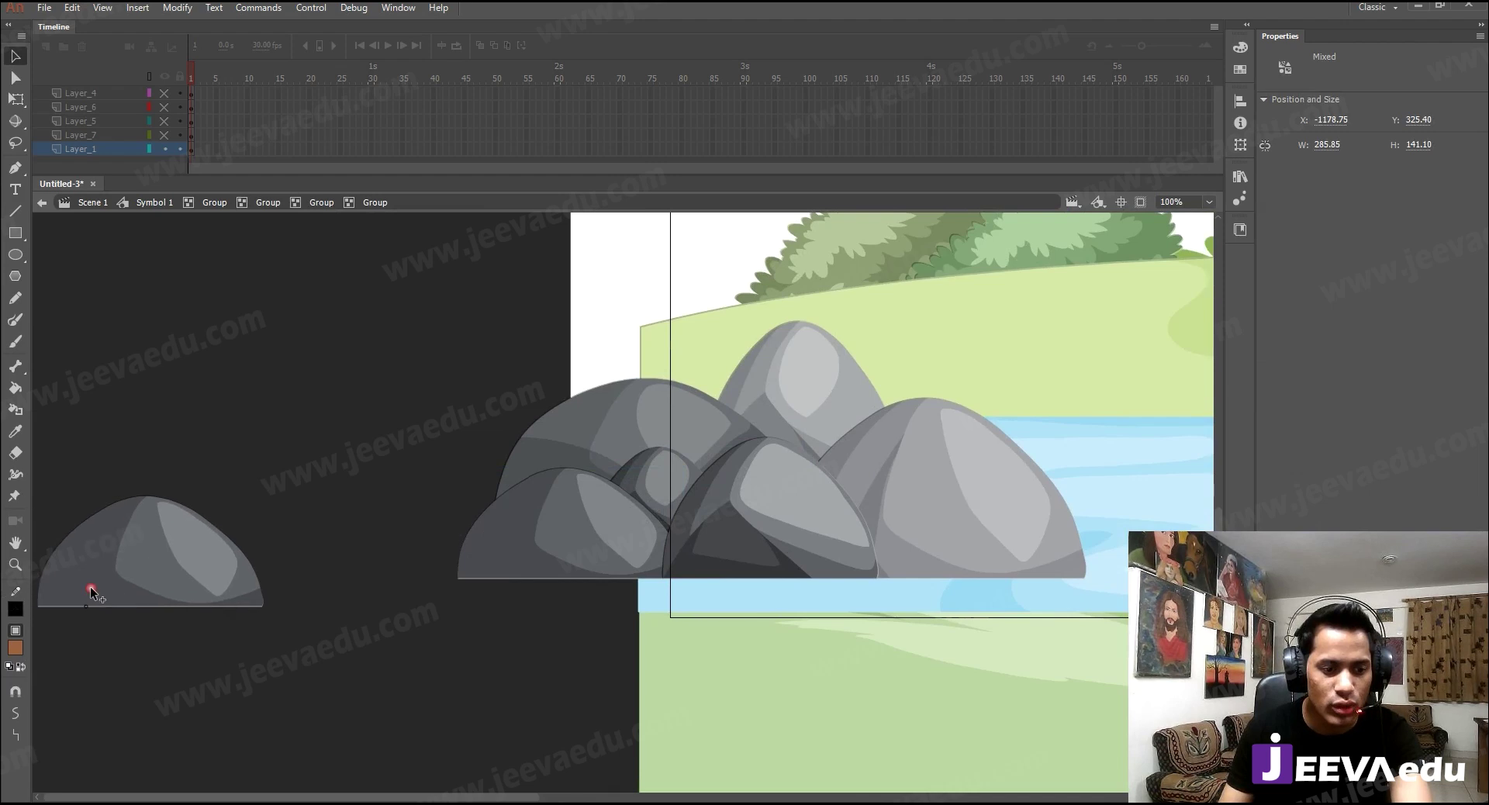
# - Move the copied rock to just below the left rock cluster
pyautogui.keyDown('alt'); pyautogui.click(249, 535); pyautogui.keyUp('alt')
pyautogui.press('v')
pyautogui.moveTo(330, 374); pyautogui.dragTo(674, 546)
pyautogui.click(186, 557)
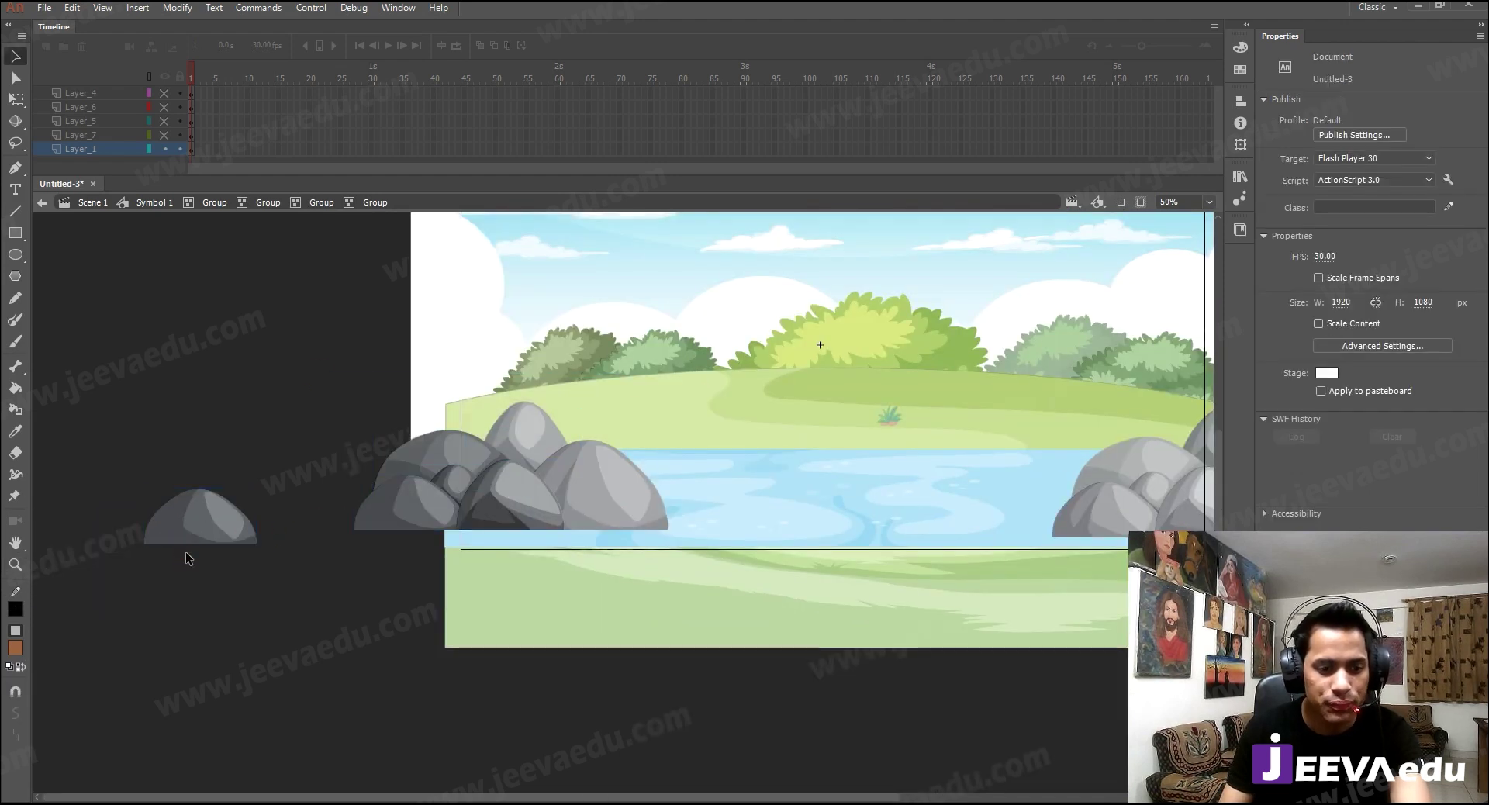
pyautogui.moveTo(158, 503); pyautogui.dragTo(421, 601)
pyautogui.press('z')
pyautogui.click(430, 598)
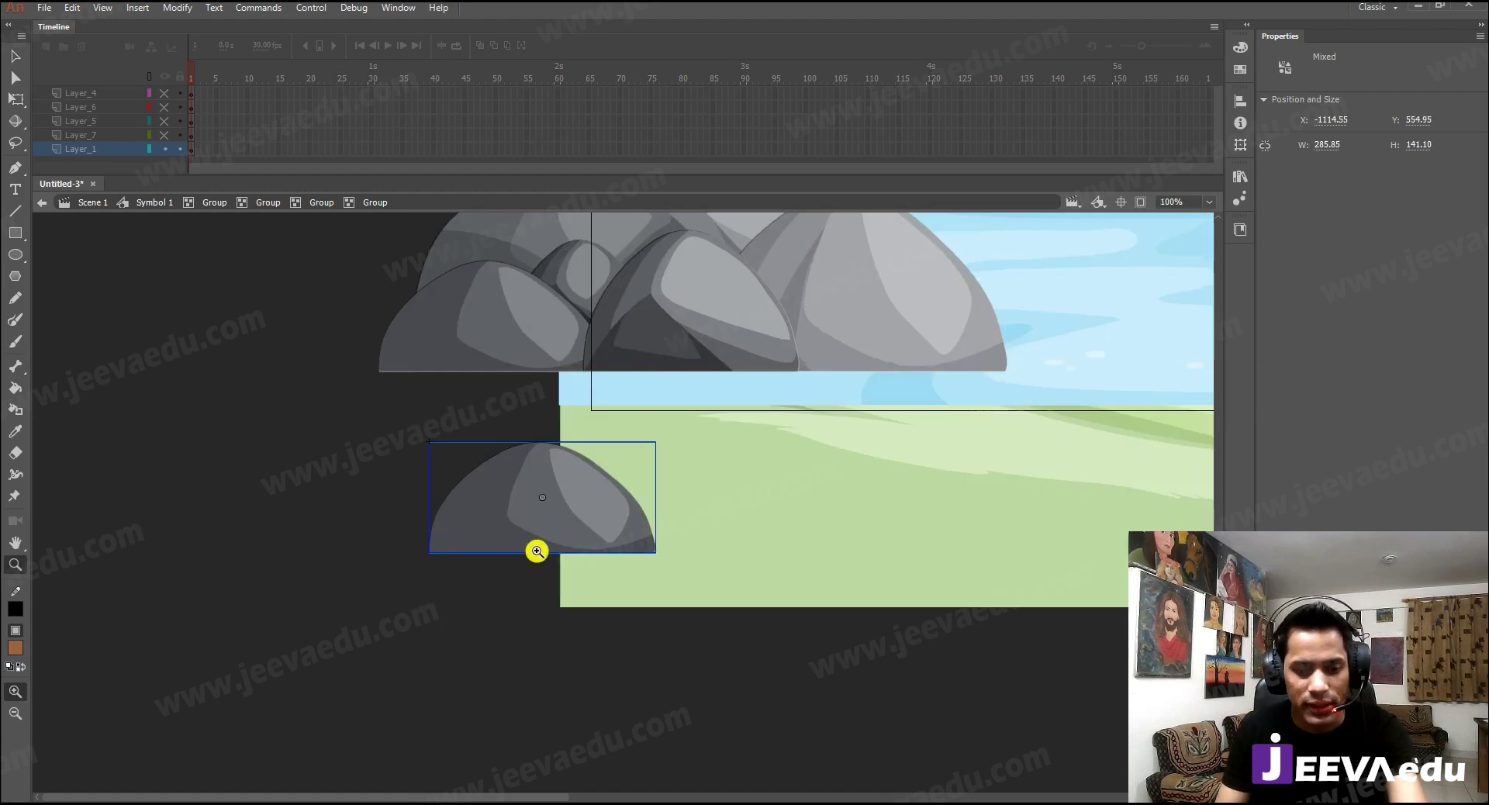
# - Examine the path objects nested inside the copied rock and return to the rock group
pyautogui.press('v')
pyautogui.doubleClick(482, 521)
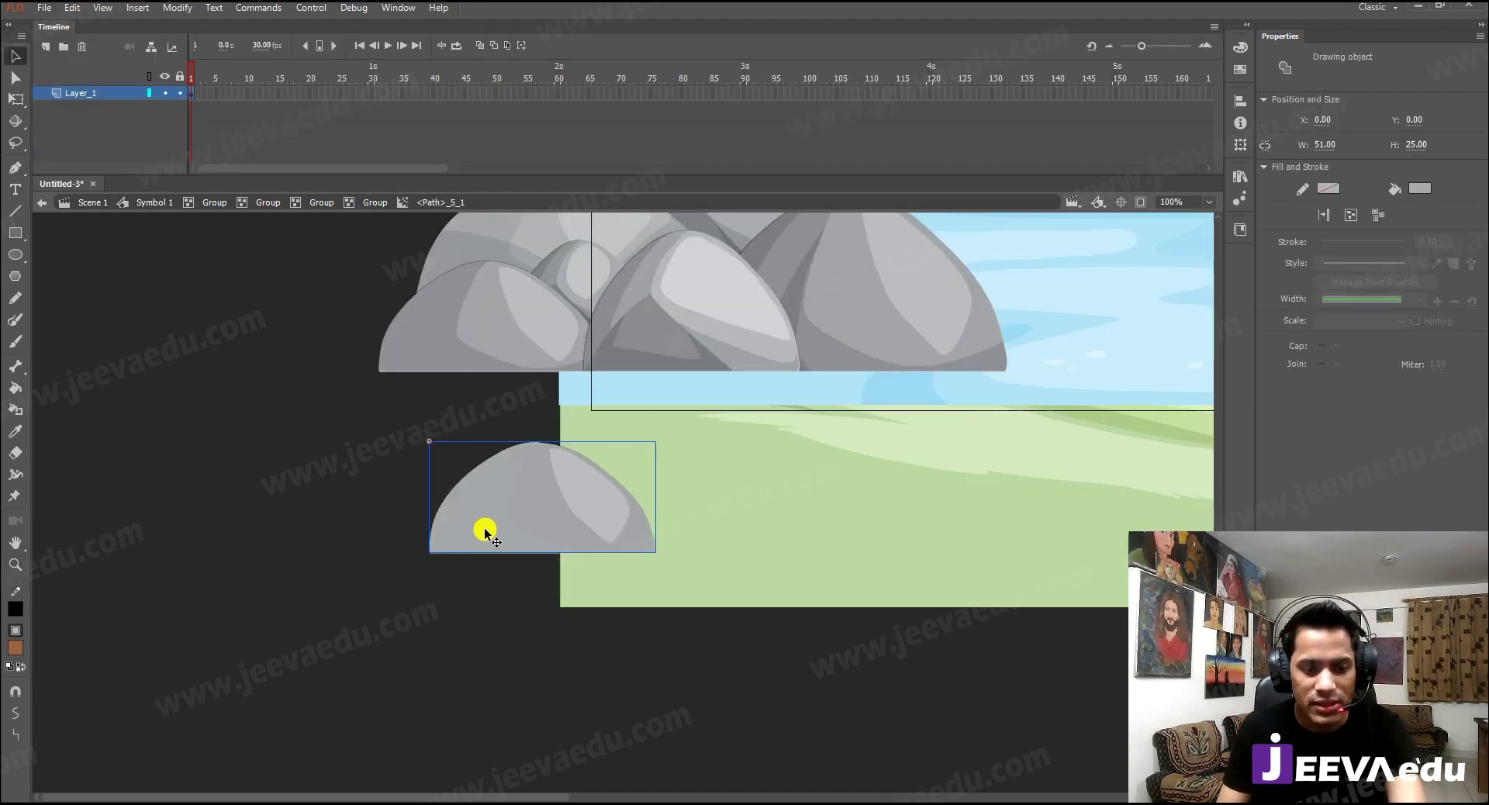
pyautogui.click(496, 595)
pyautogui.doubleClick(496, 596)
pyautogui.click(508, 579)
pyautogui.moveTo(546, 498)
pyautogui.mouseDown()
pyautogui.moveTo(547, 540)
pyautogui.moveTo(541, 519)
pyautogui.mouseUp()
pyautogui.doubleClick(542, 521)
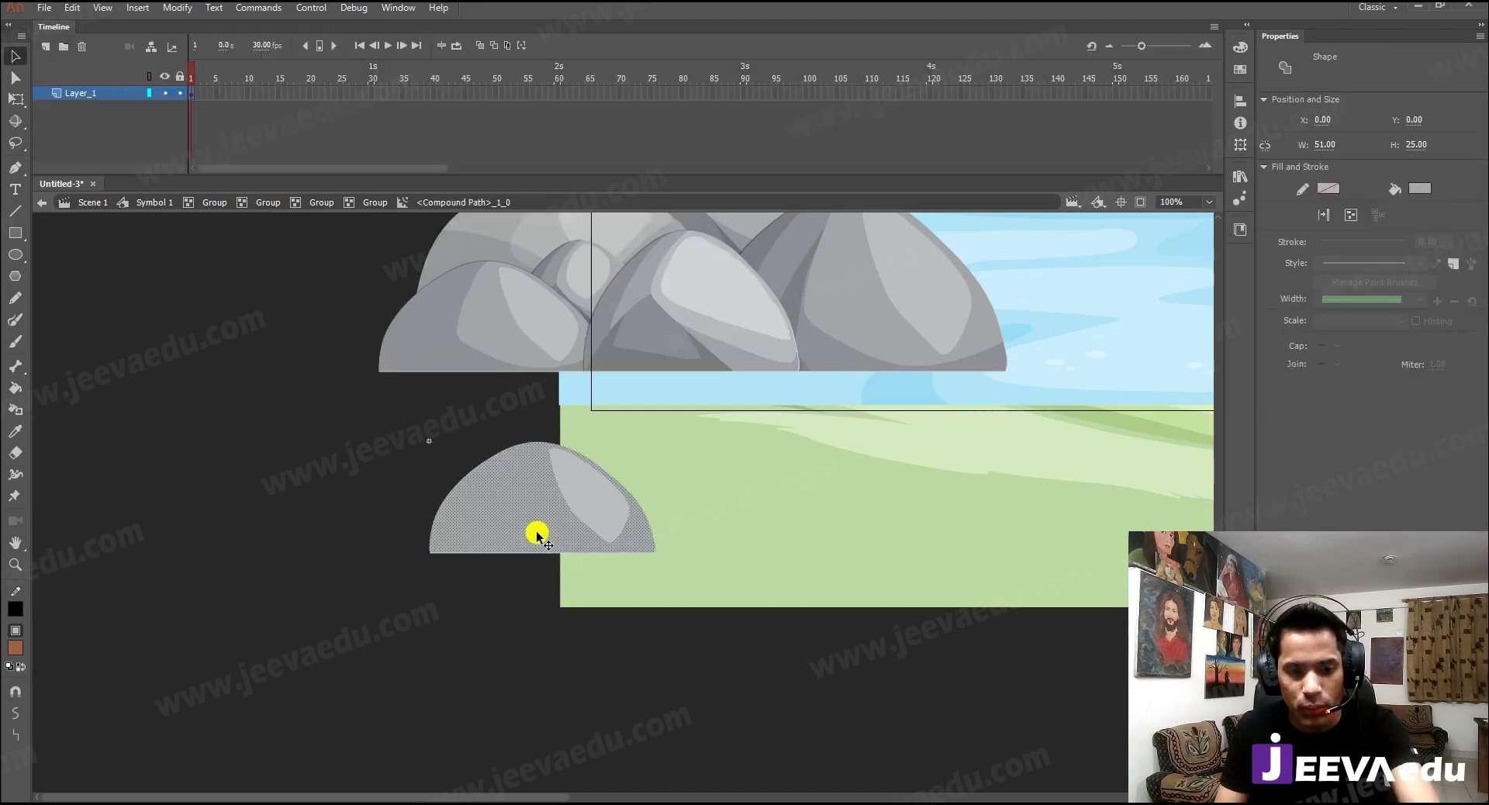
pyautogui.doubleClick(529, 613)
# - Convert all parts of the copied rock to a single graphic symbol
pyautogui.moveTo(690, 485); pyautogui.dragTo(465, 606)
pyautogui.press('F8')
pyautogui.press('Return')
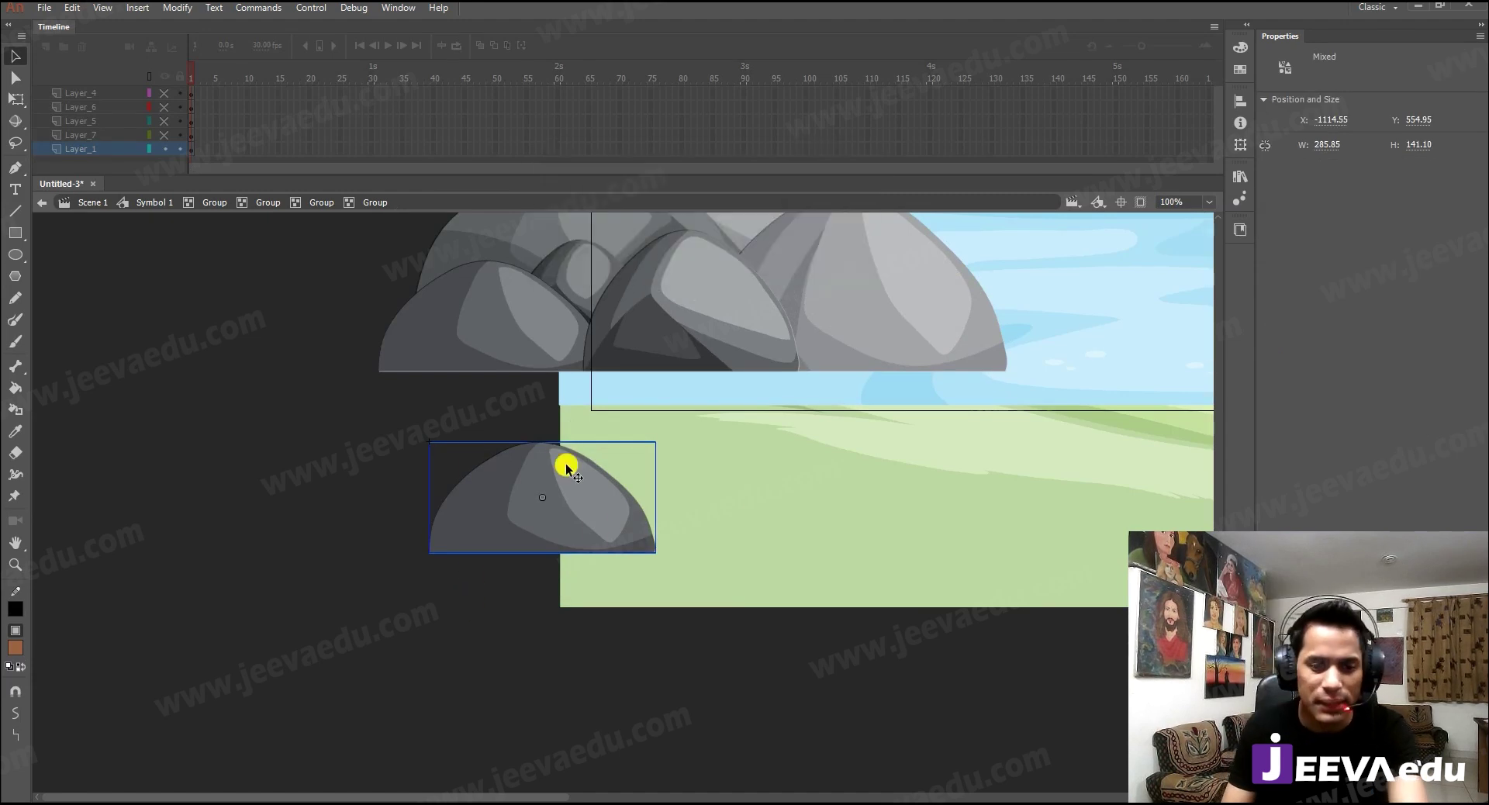
# - Place a duplicate of the rock symbol beside it and enlarge the duplicate
pyautogui.keyDown('alt'); pyautogui.moveTo(564, 576); pyautogui.dragTo(701, 572); pyautogui.keyUp('alt')
pyautogui.press('z')
pyautogui.keyDown('alt'); pyautogui.click(675, 521); pyautogui.keyUp('alt')
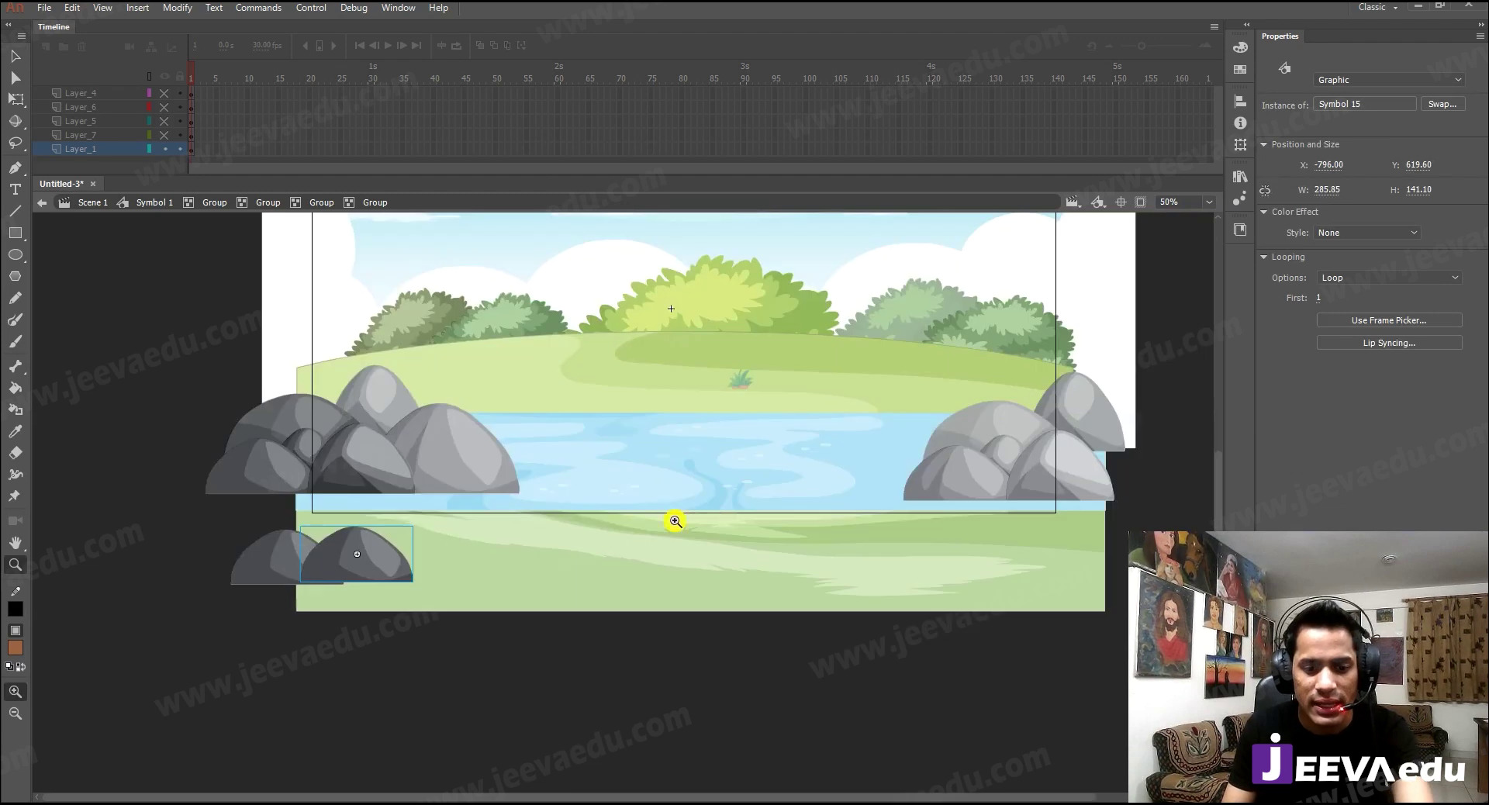
pyautogui.press('q')
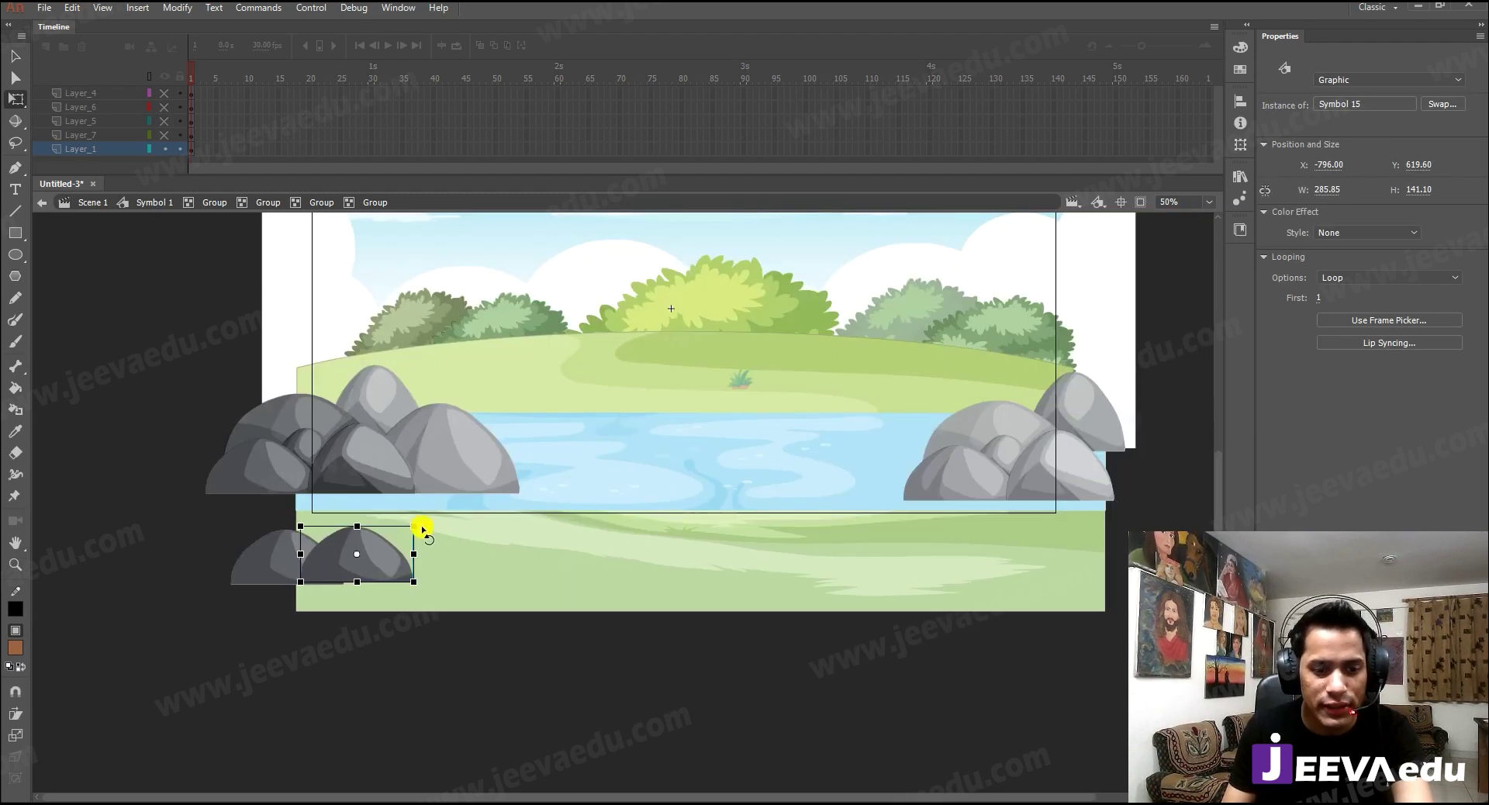
pyautogui.moveTo(411, 527)
pyautogui.keyDown('shift'); pyautogui.mouseDown()
pyautogui.moveTo(437, 504)
pyautogui.moveTo(423, 545)
pyautogui.moveTo(436, 540)
pyautogui.mouseUp(); pyautogui.keyUp('shift')
# - Make another copy of the original rock symbol, shrink it to about 190 by 94 px and tuck it against the large rock
pyautogui.click(290, 534)
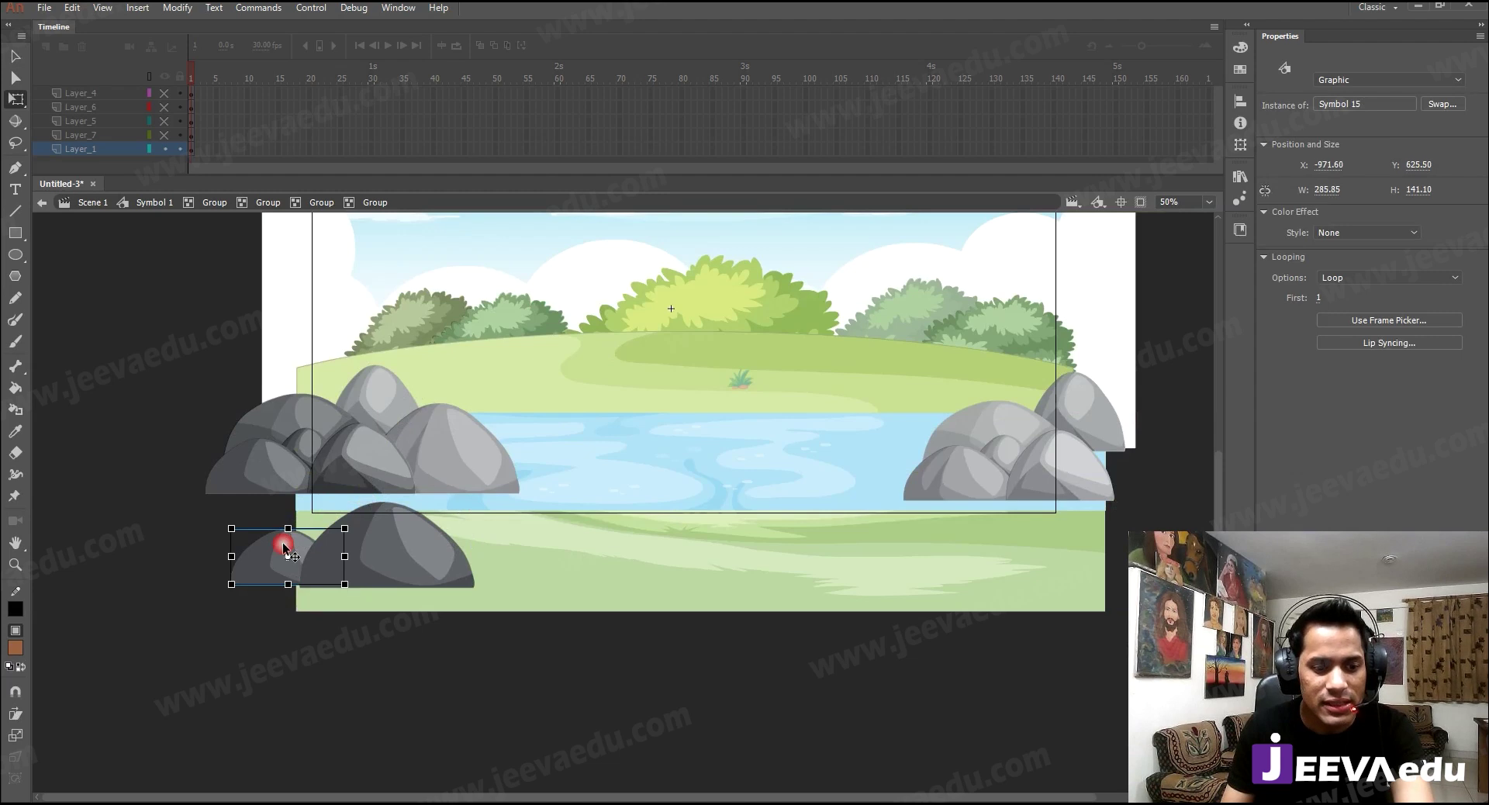
pyautogui.moveTo(276, 570); pyautogui.dragTo(326, 534)
pyautogui.moveTo(407, 493); pyautogui.dragTo(393, 497)
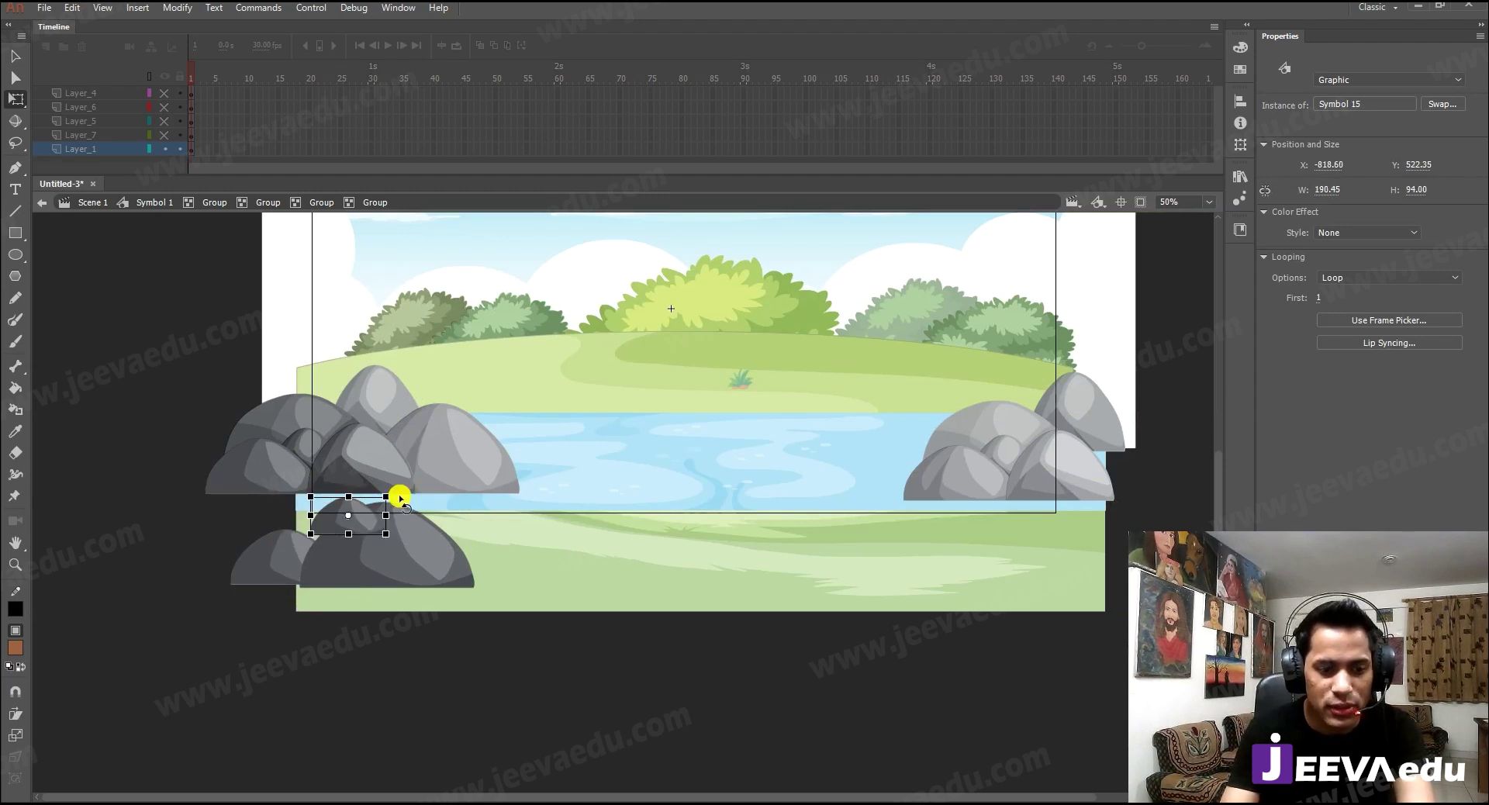
pyautogui.press('z')
pyautogui.click(365, 531)
pyautogui.press('v')
pyautogui.moveTo(559, 489); pyautogui.dragTo(538, 507)
pyautogui.press('z')
pyautogui.keyDown('alt'); pyautogui.click(536, 508); pyautogui.keyUp('alt')
pyautogui.press('v')
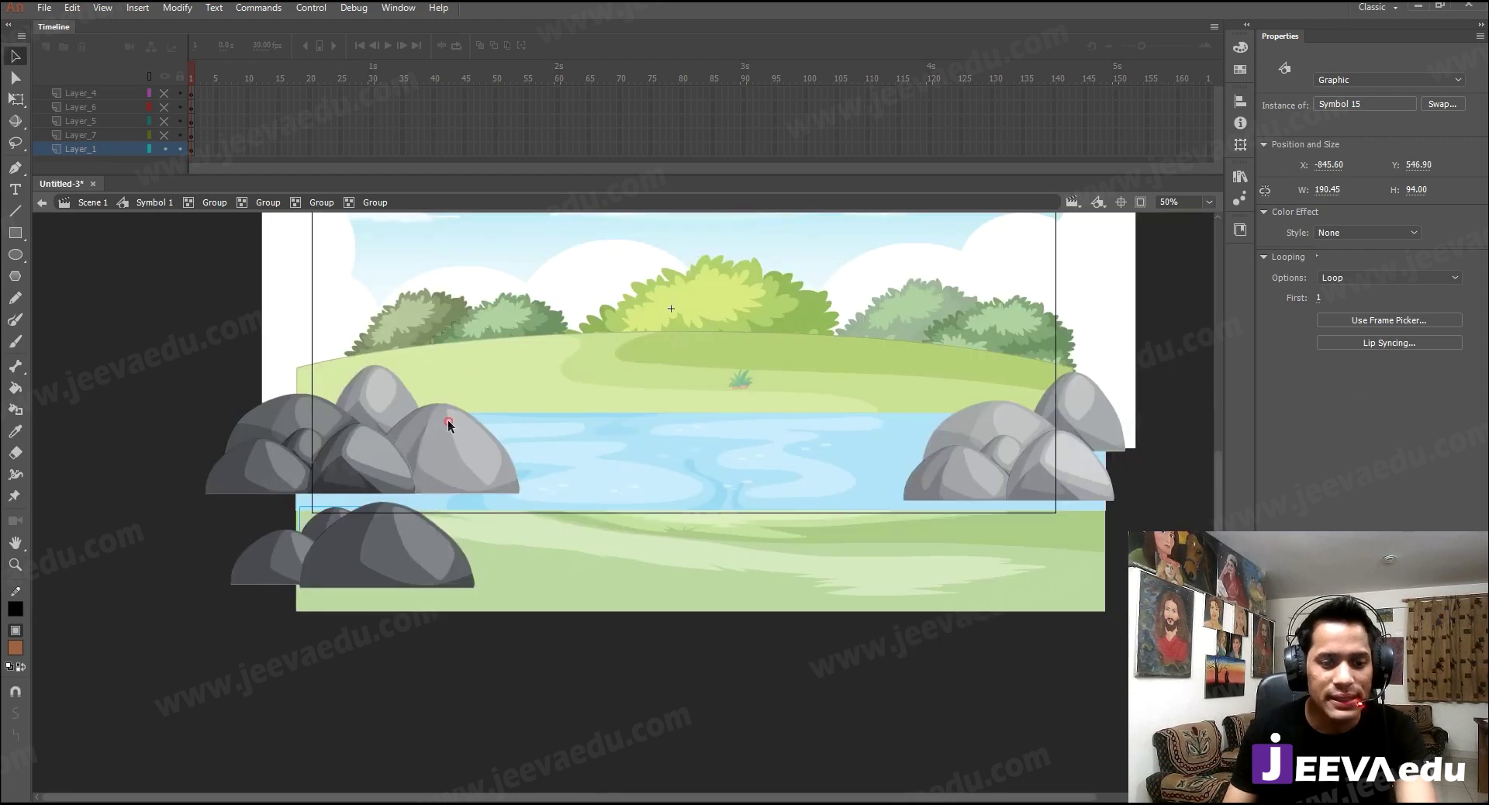
# - Delete the three trial rock symbols below the left rock cluster
pyautogui.click(282, 559)
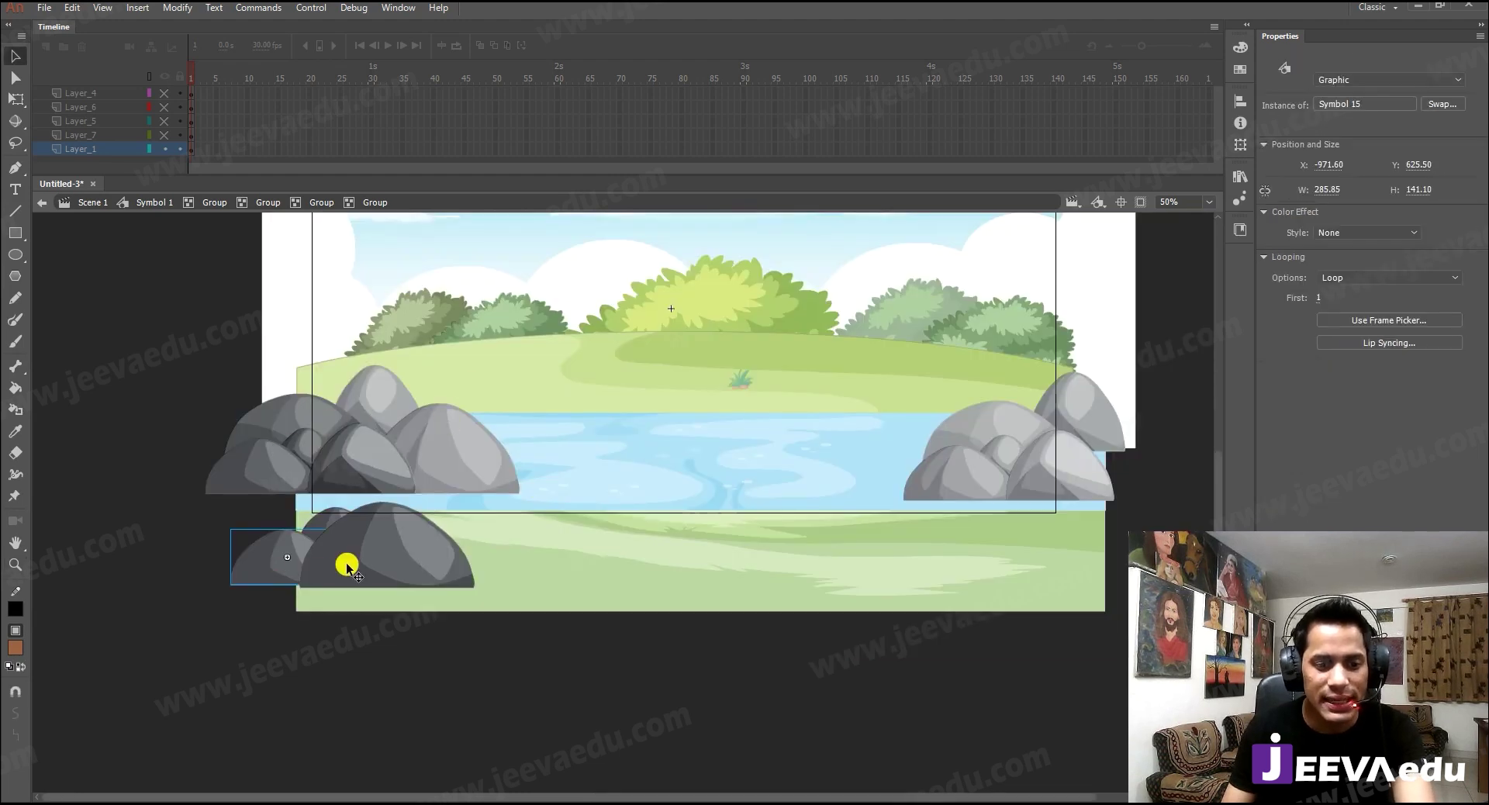
pyautogui.click(398, 568)
pyautogui.moveTo(273, 612); pyautogui.dragTo(382, 525)
pyautogui.press('Delete')
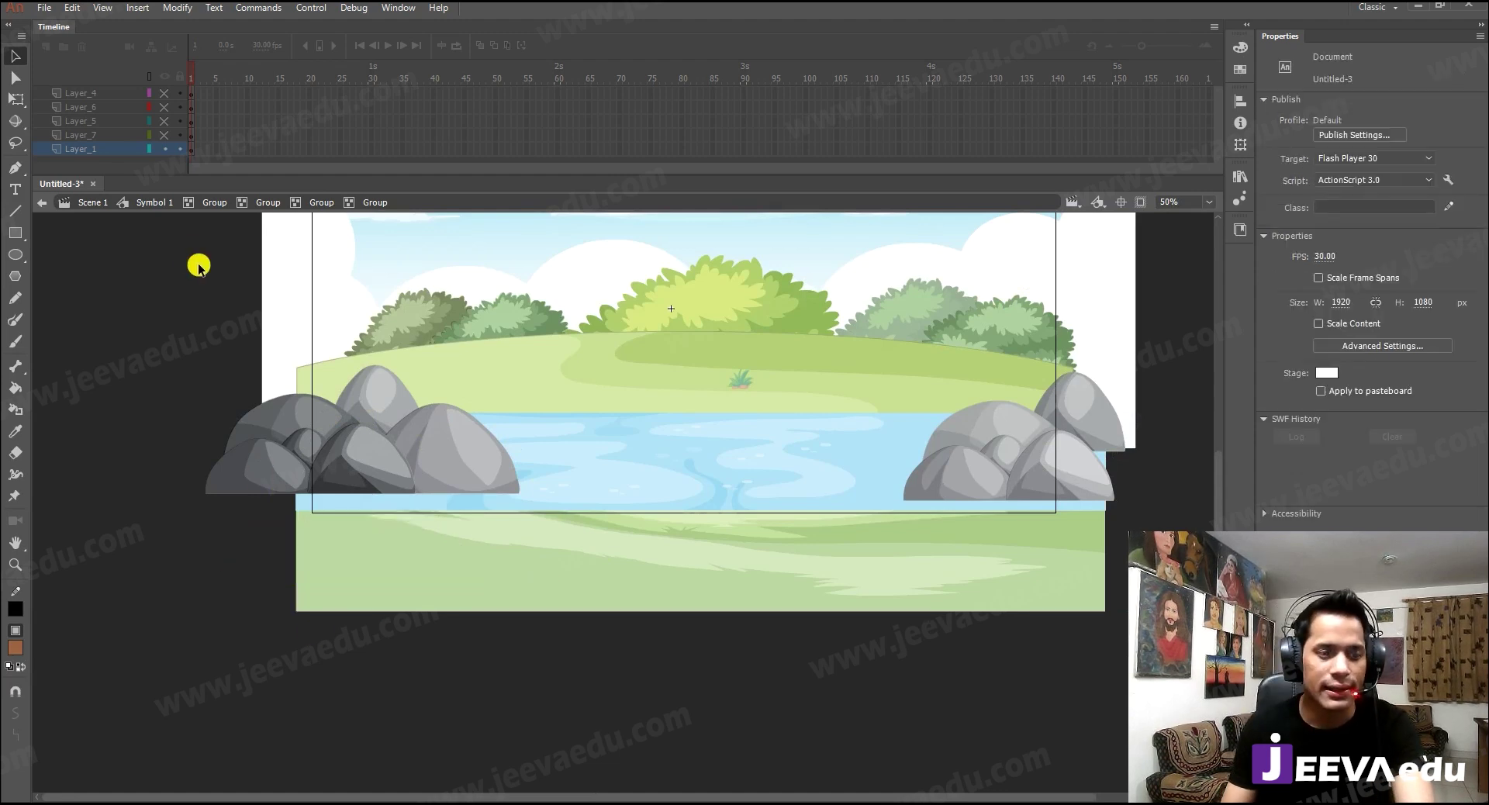
# - Return to Symbol 1 and convert the whole background group to a graphic symbol
pyautogui.click(147, 202)
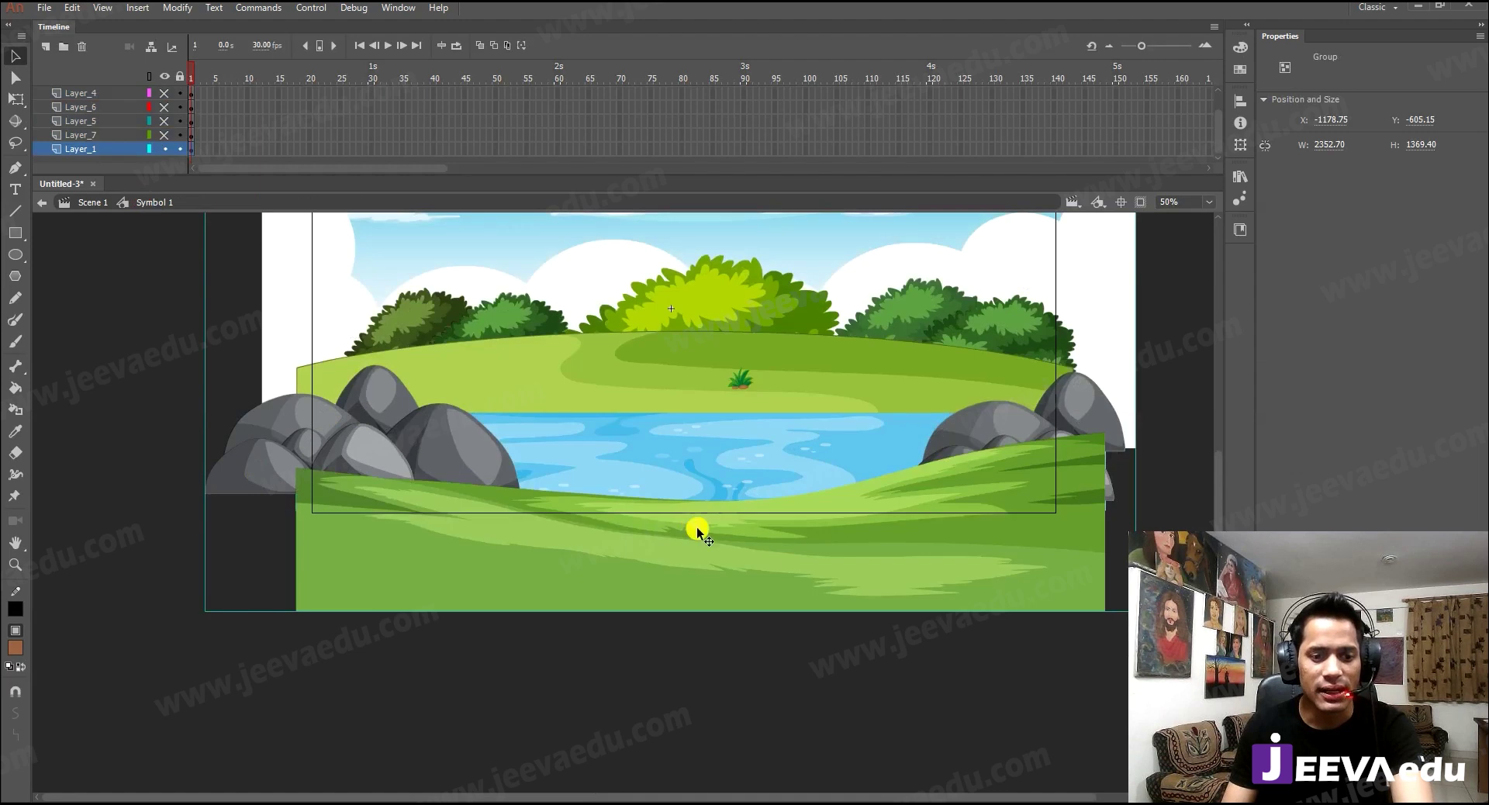
pyautogui.hotkey('ctrl', '-')
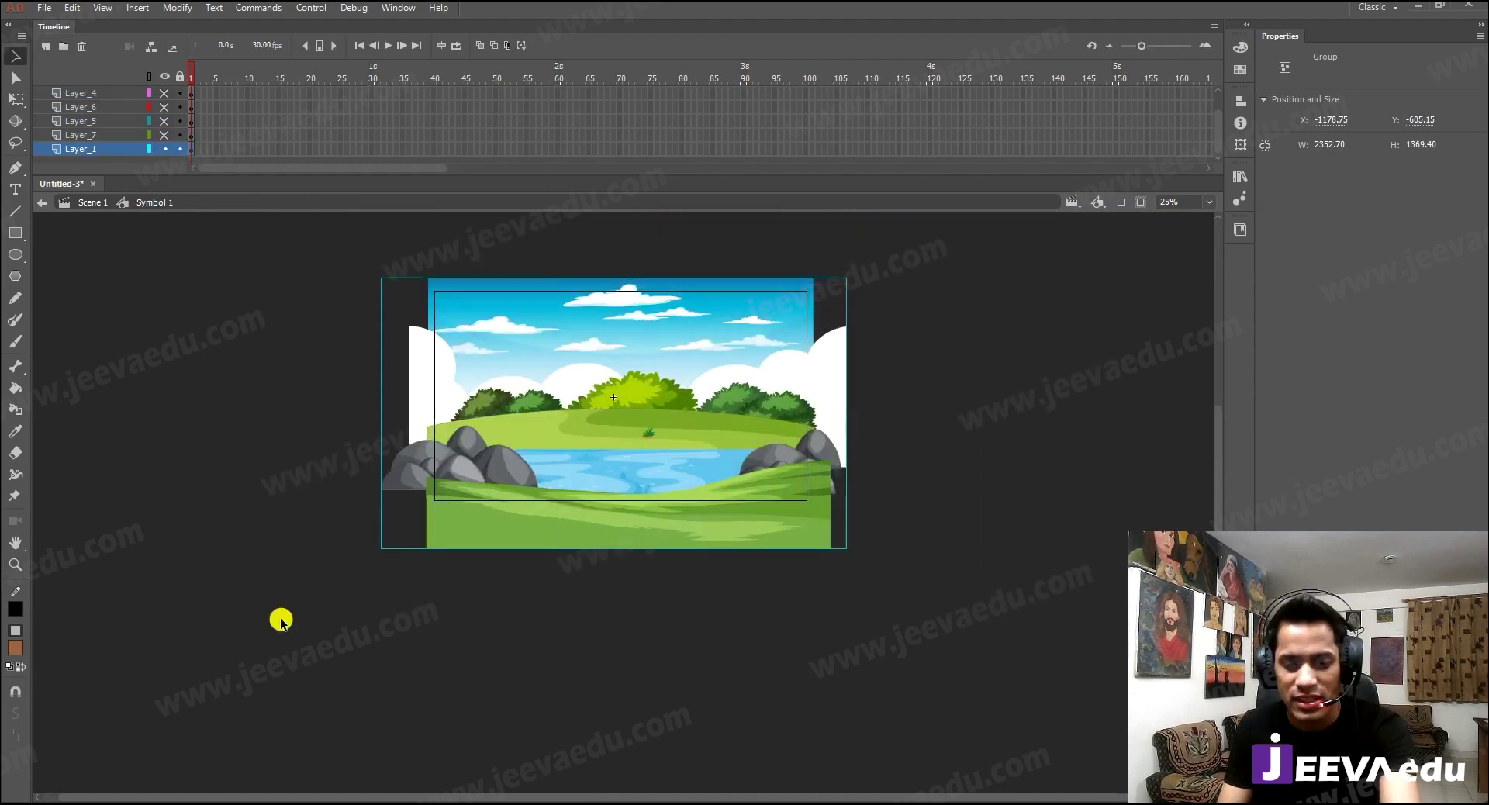
pyautogui.press('F8')
pyautogui.click(820, 190)
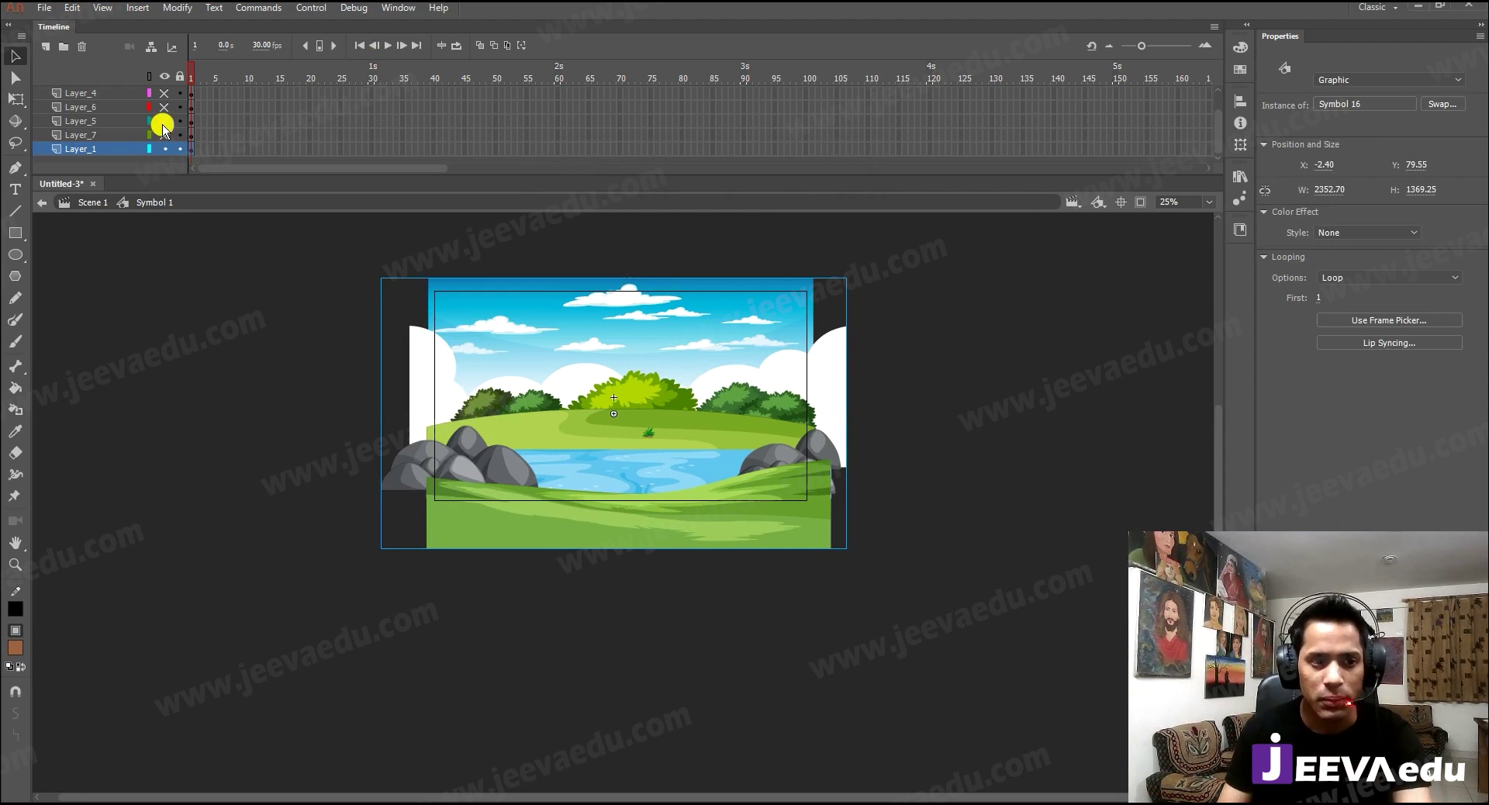
# - Show the hidden layers and extend Layer_4, Layer_6, Layer_5, Layer_7 and Layer_1 to about frame 63
pyautogui.moveTo(163, 128); pyautogui.dragTo(343, 165)
pyautogui.press('F5')
pyautogui.press('F5')
pyautogui.press('F5')
pyautogui.moveTo(342, 71); pyautogui.dragTo(147, 105)
pyautogui.press('z')
pyautogui.click(760, 457)
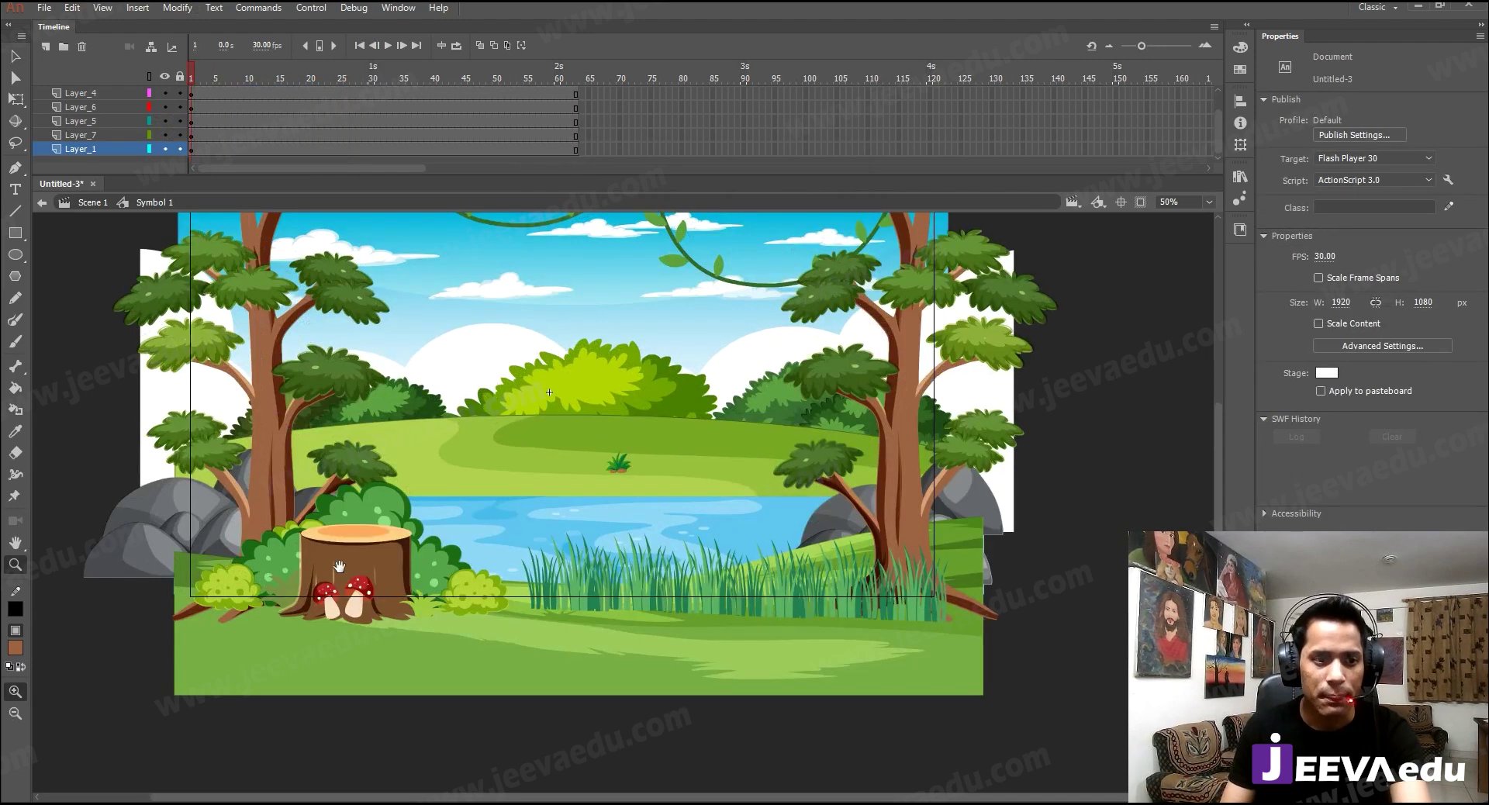
# - Extend Layer_3 and Layer_2 to match the length of the other layers
pyautogui.scroll(2, 260, 124)
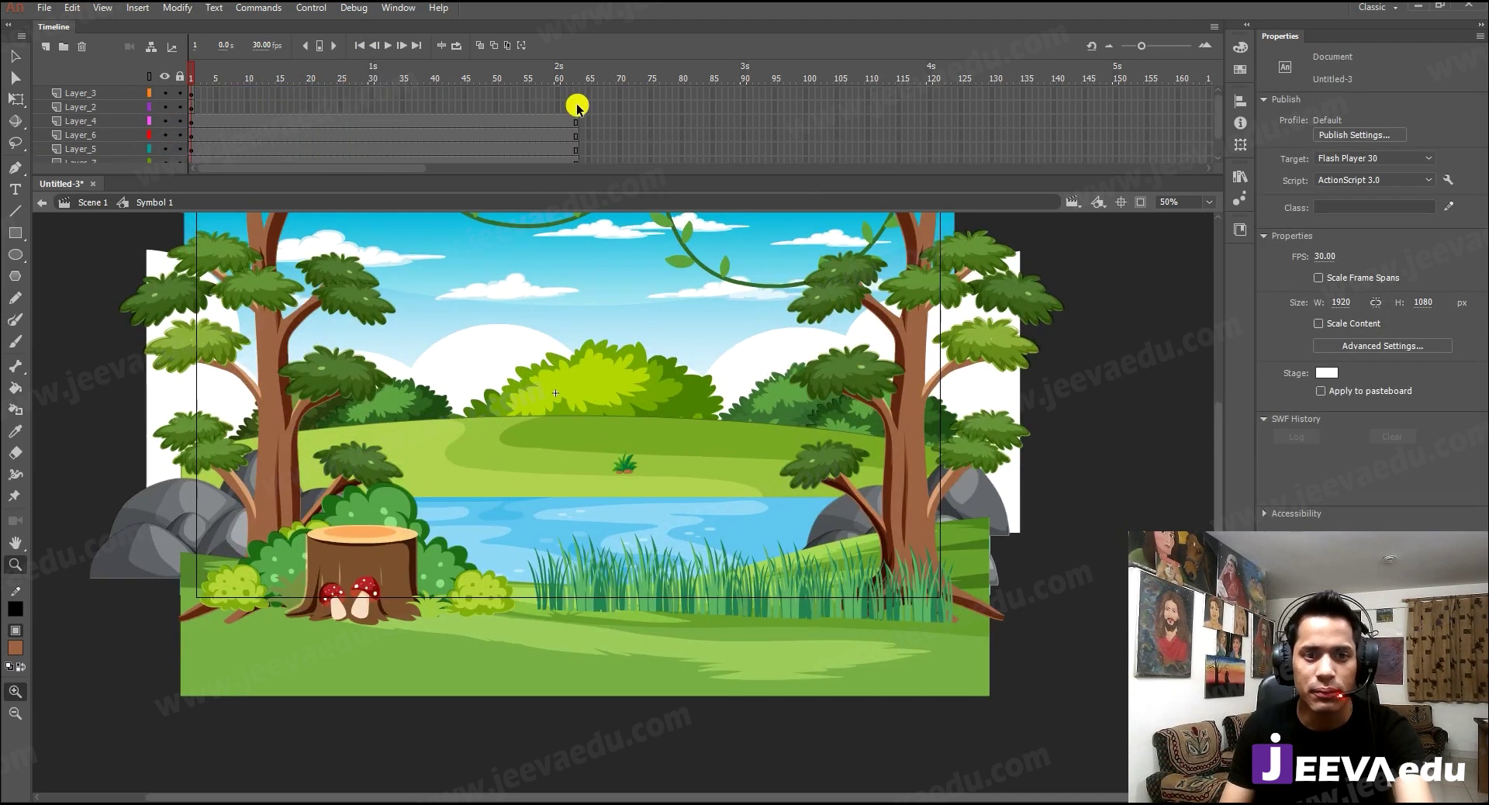
pyautogui.moveTo(578, 109); pyautogui.dragTo(168, 93)
pyautogui.press('F5')
# - Select all the artwork in the symbol to review its parts, toggle Layer_3's visibility and clear the selection
pyautogui.keyDown('alt'); pyautogui.click(541, 404); pyautogui.keyUp('alt')
pyautogui.press('v')
pyautogui.click(446, 402)
pyautogui.moveTo(386, 338); pyautogui.dragTo(1060, 792)
pyautogui.press('z')
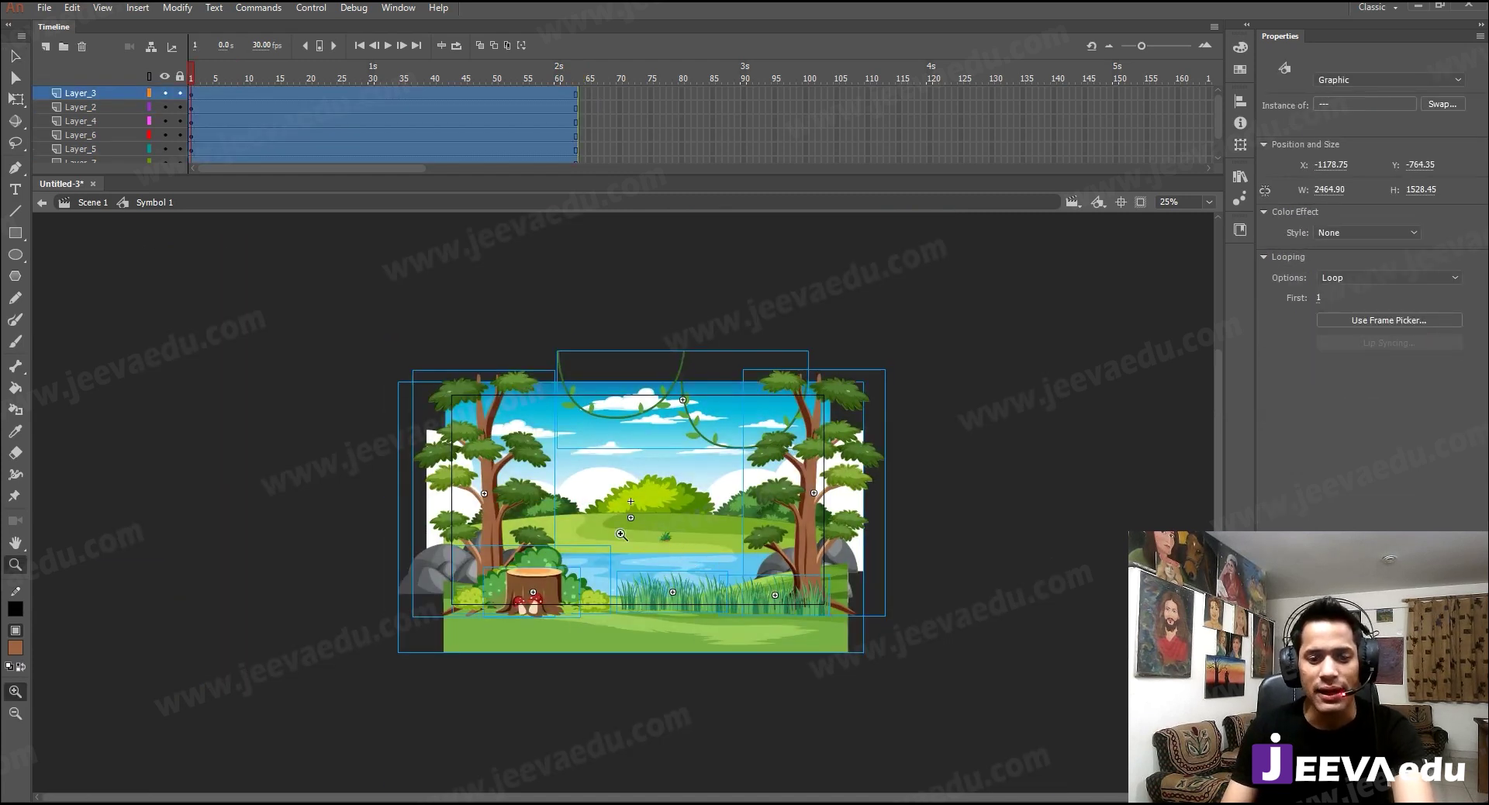
pyautogui.click(621, 534)
pyautogui.moveTo(611, 581); pyautogui.dragTo(601, 631)
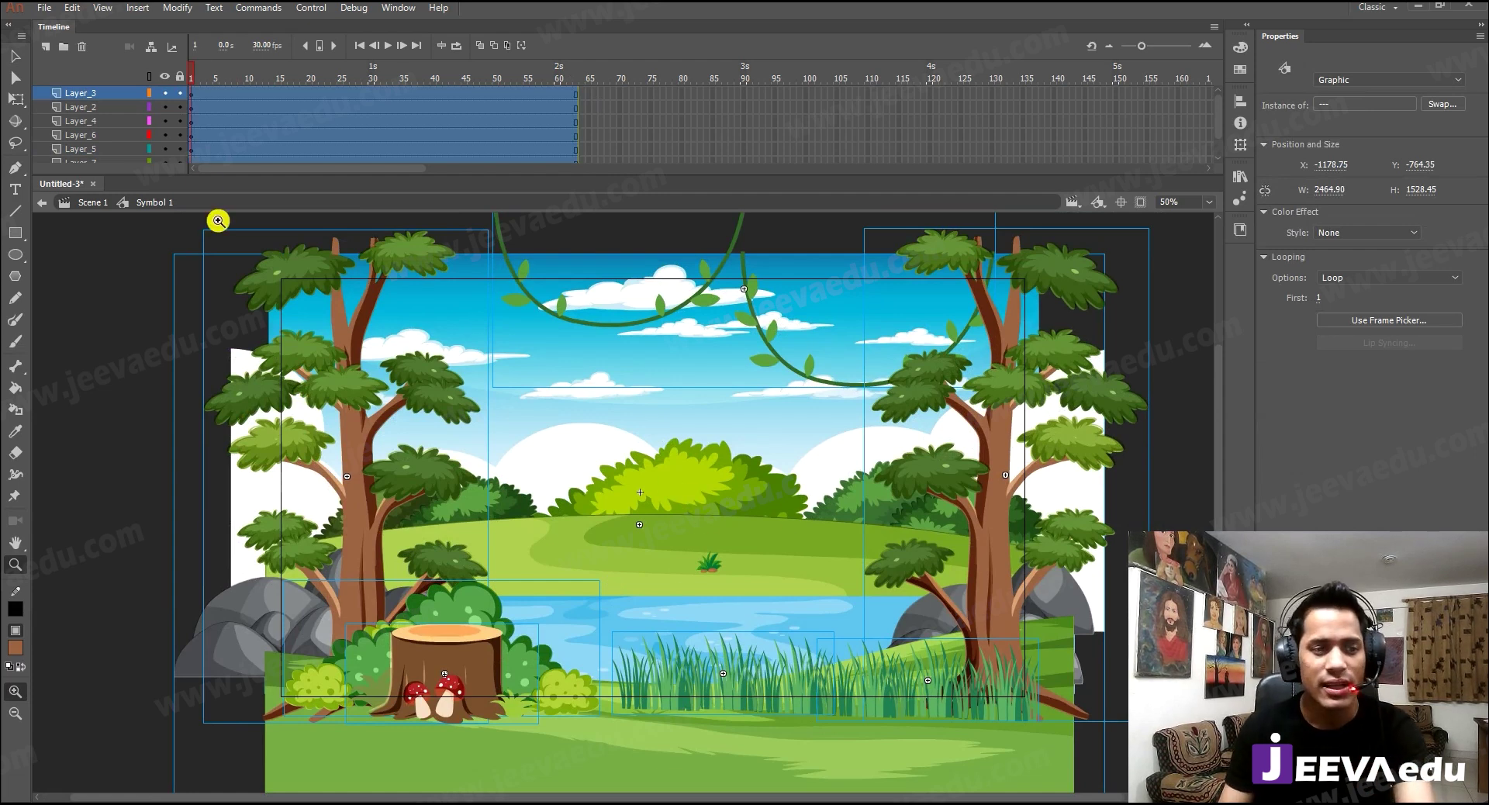
pyautogui.click(165, 94)
pyautogui.click(164, 94)
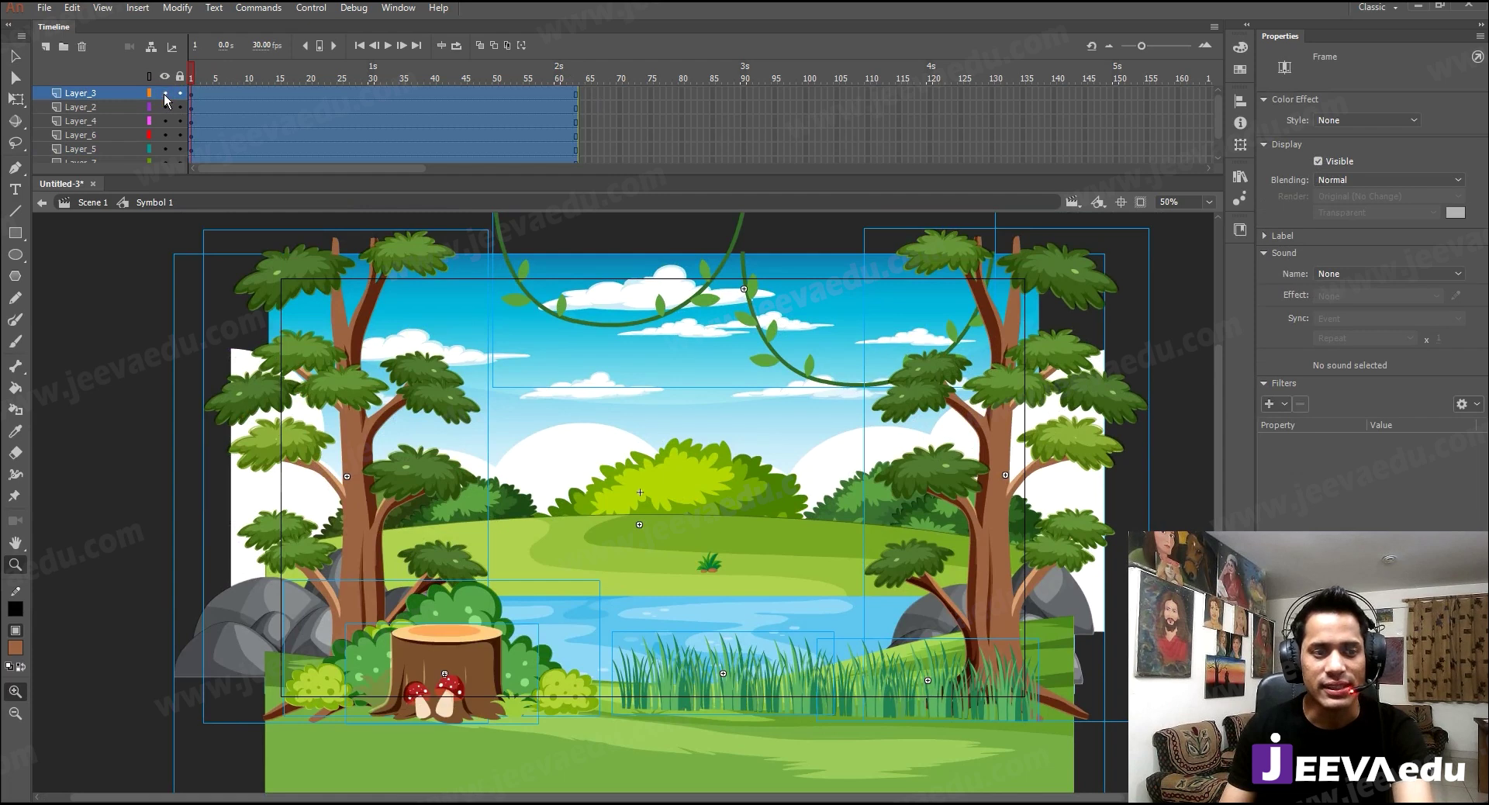
pyautogui.keyDown('alt'); pyautogui.click(715, 593); pyautogui.keyUp('alt')
pyautogui.press('v')
pyautogui.click(884, 326)
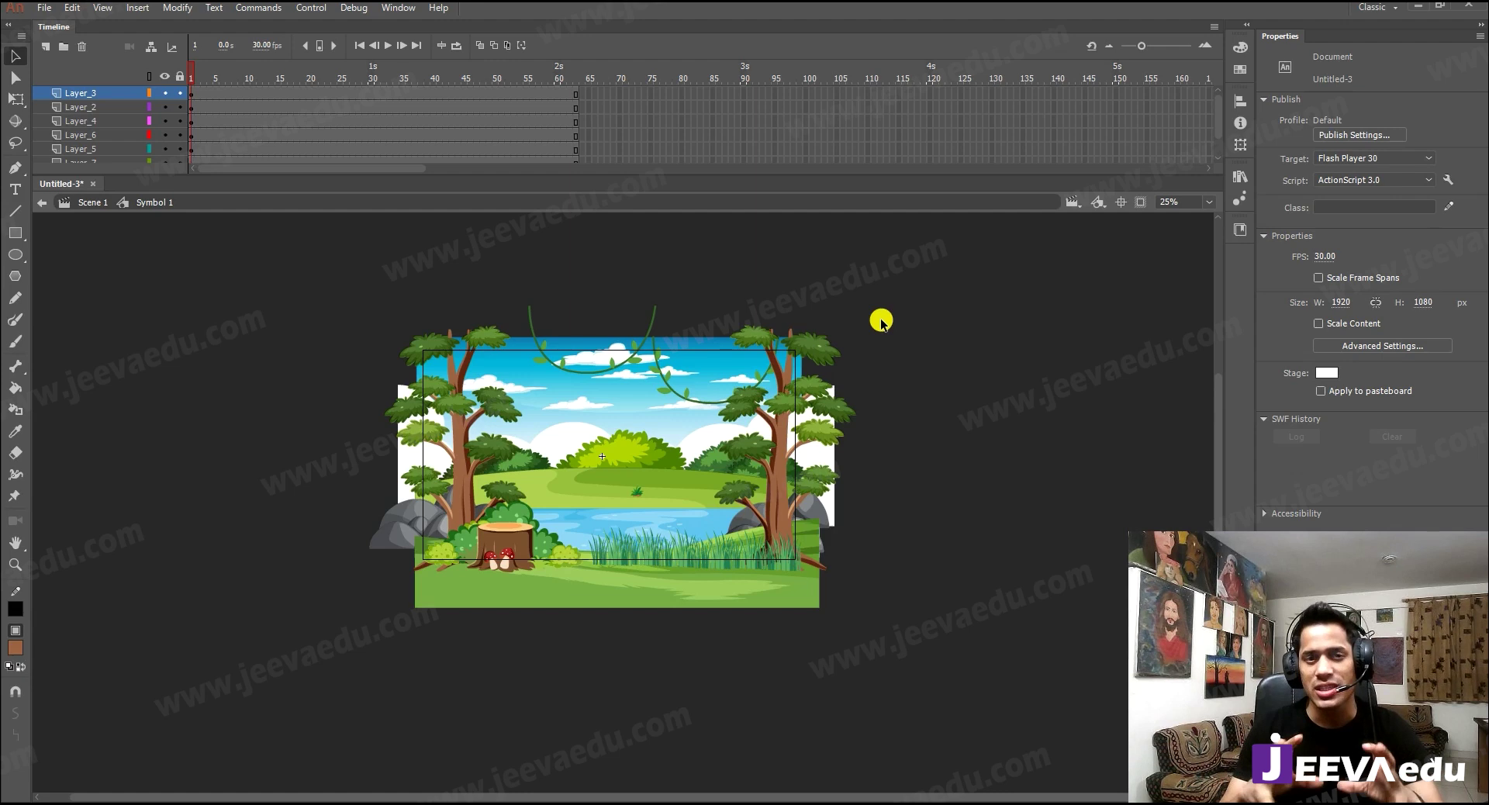
# - Examine the grass at the water's edge up close and the overall forest scene
pyautogui.press('z')
pyautogui.click(612, 467)
pyautogui.moveTo(655, 550); pyautogui.dragTo(721, 478)
pyautogui.moveTo(683, 529); pyautogui.dragTo(682, 535)
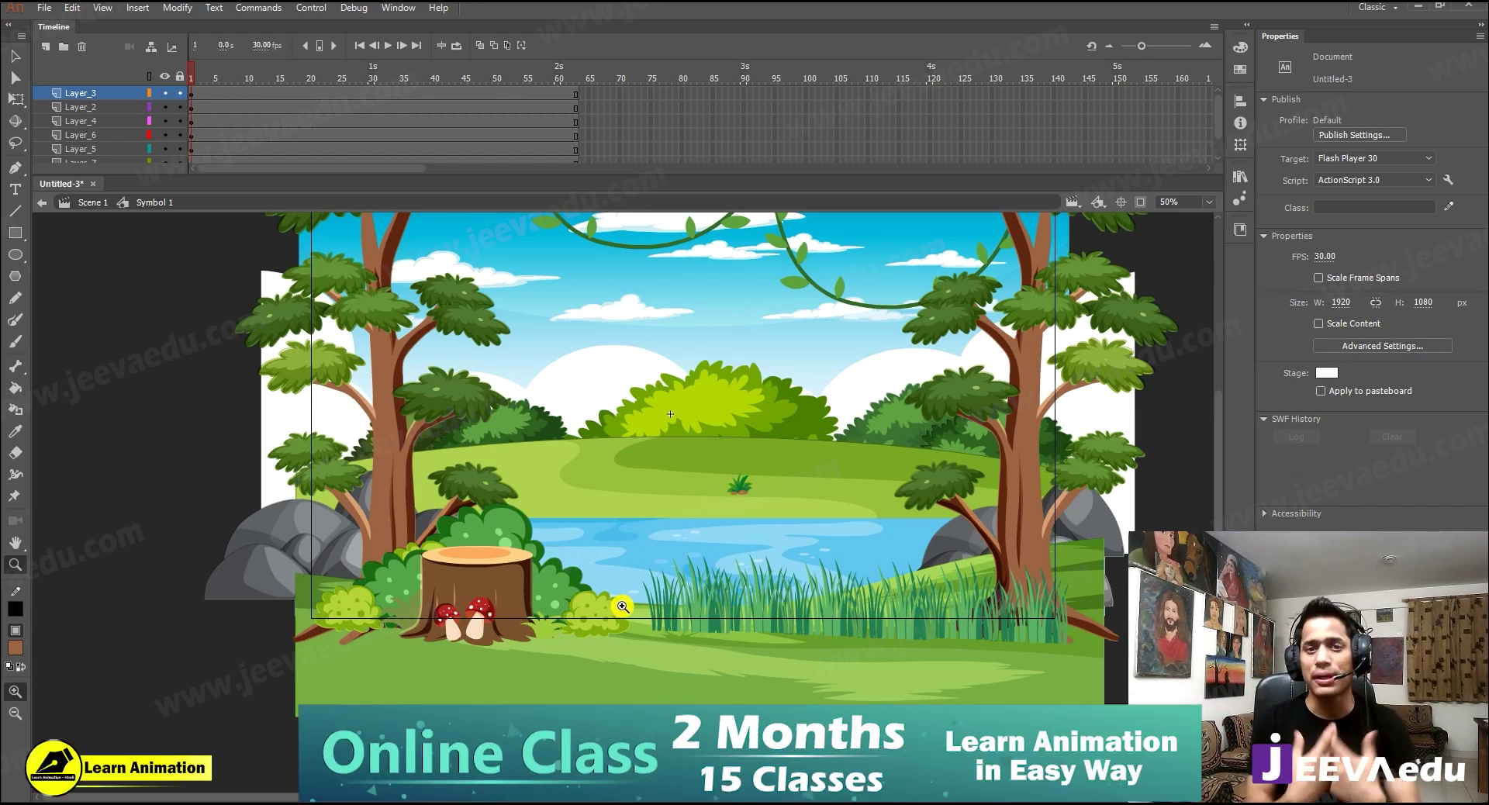
pyautogui.click(825, 612)
pyautogui.click(558, 492)
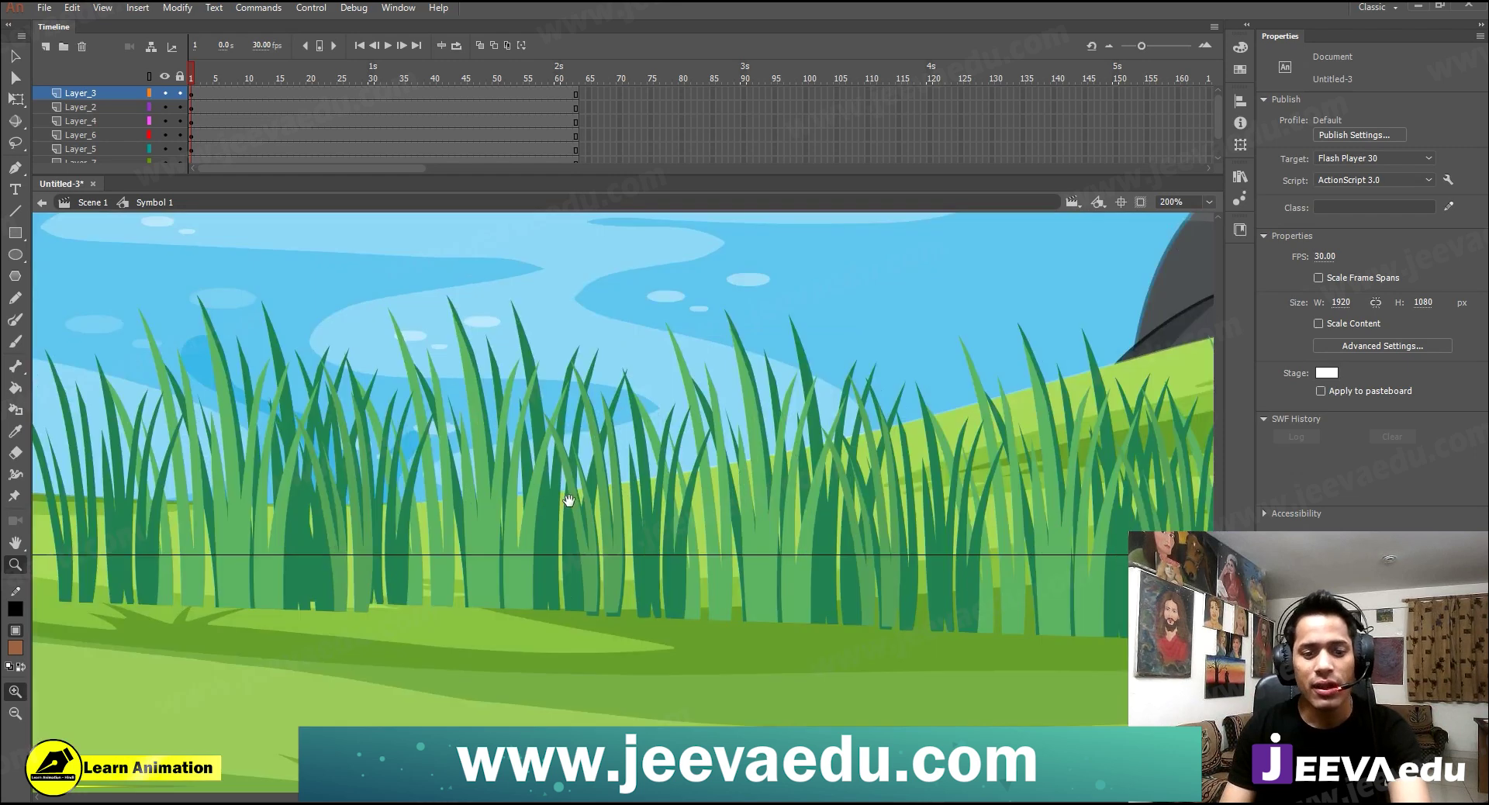
pyautogui.keyDown('alt'); pyautogui.click(665, 421); pyautogui.keyUp('alt')
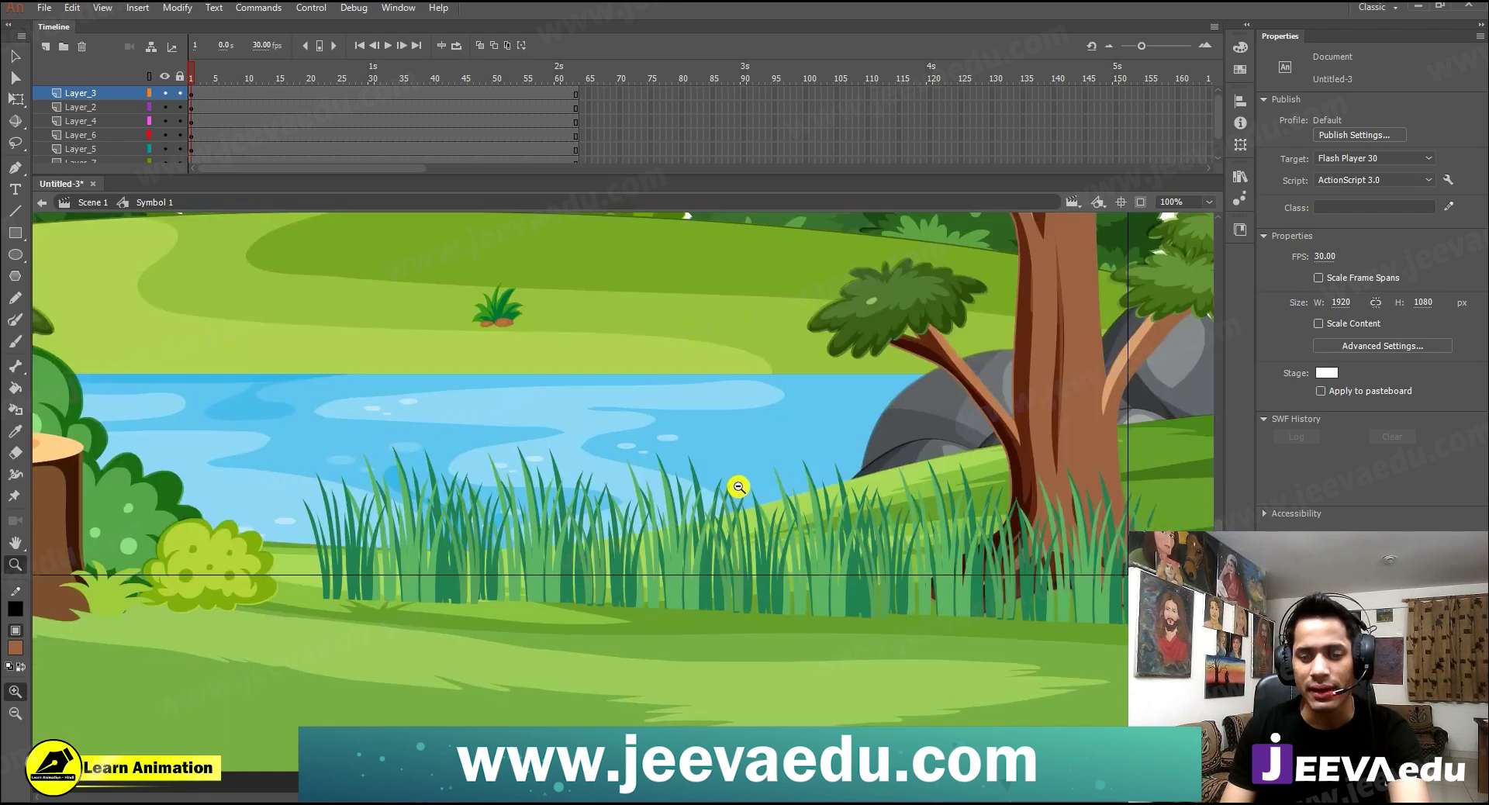
pyautogui.keyDown('alt'); pyautogui.click(700, 549); pyautogui.keyUp('alt')
pyautogui.keyDown('alt'); pyautogui.click(700, 549); pyautogui.keyUp('alt')
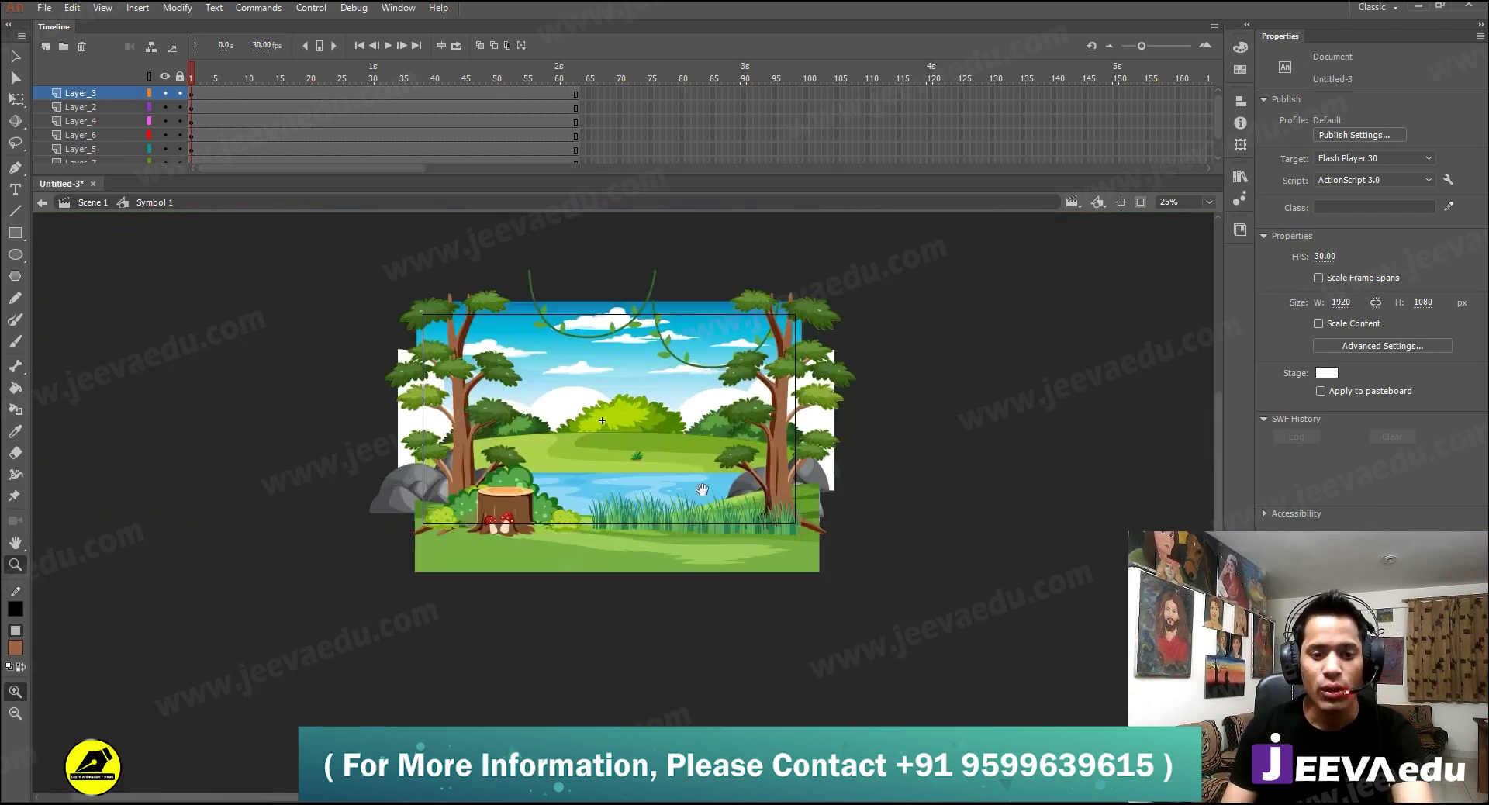
pyautogui.click(684, 446)
pyautogui.moveTo(666, 474); pyautogui.dragTo(742, 485)
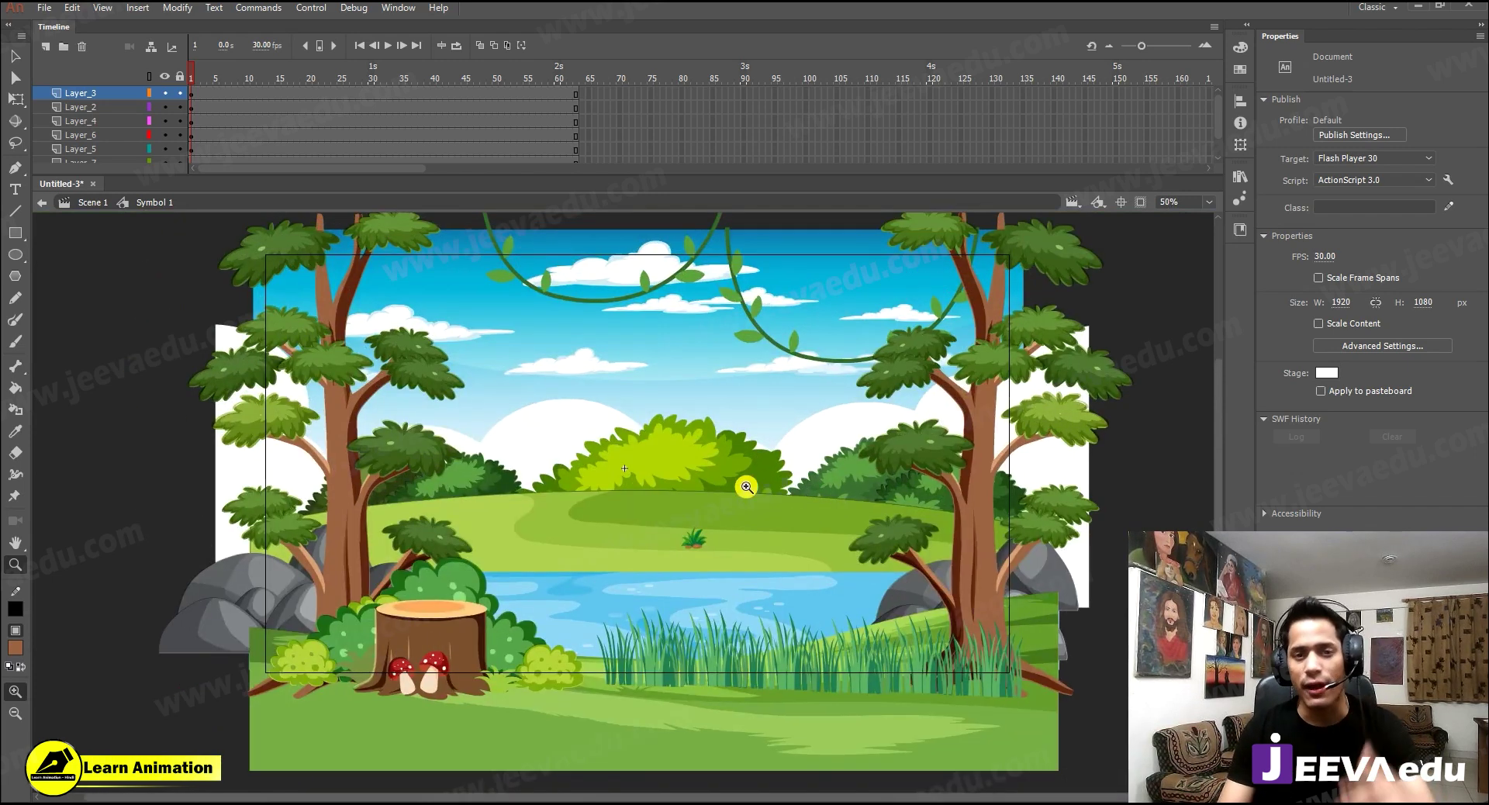